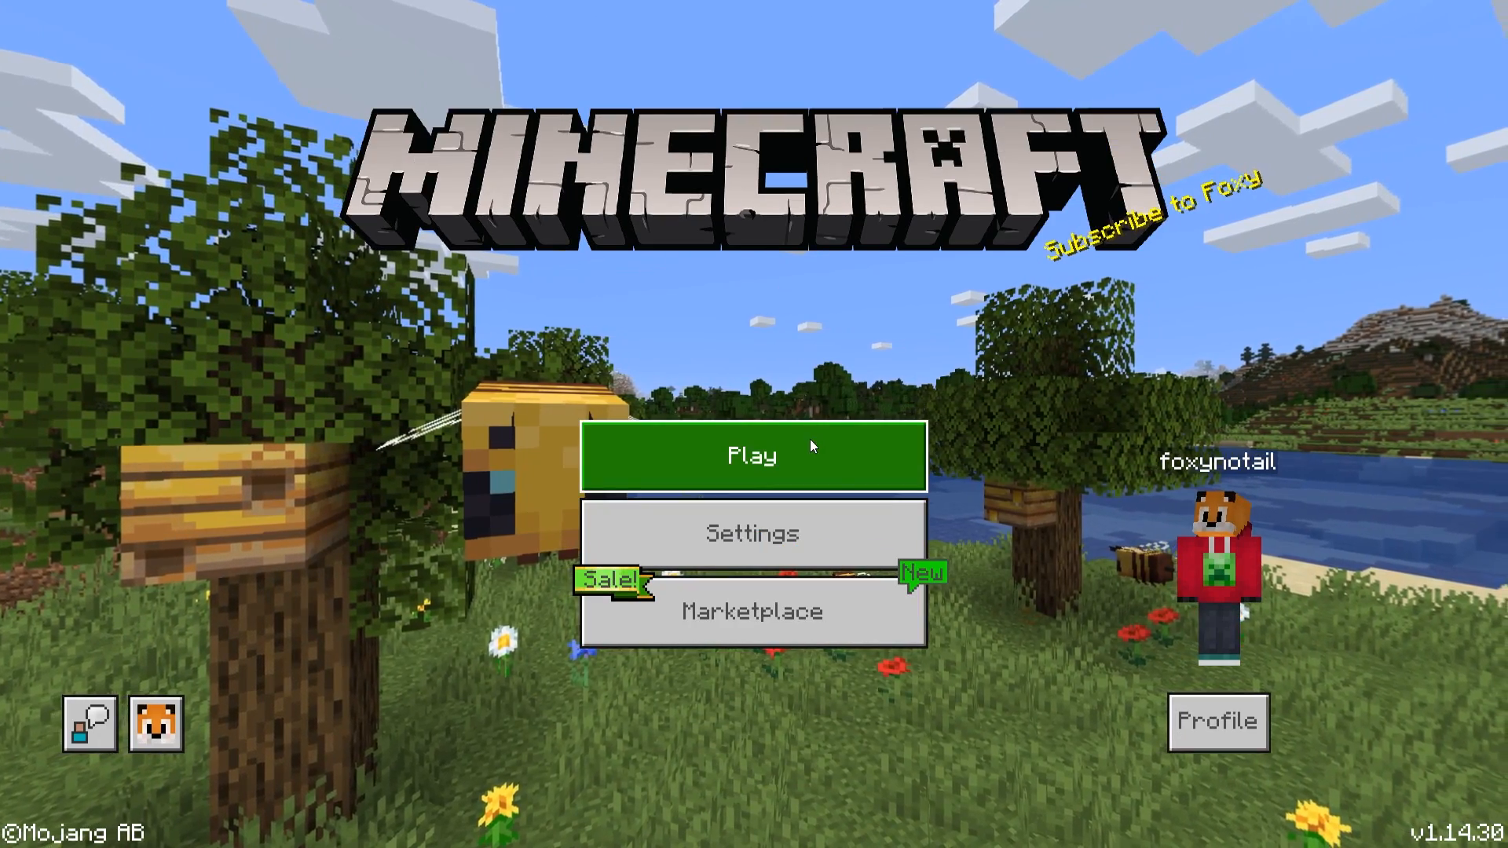
Step: Open Minecraft's play screen and look through the featured and additional servers
left_click(810, 441)
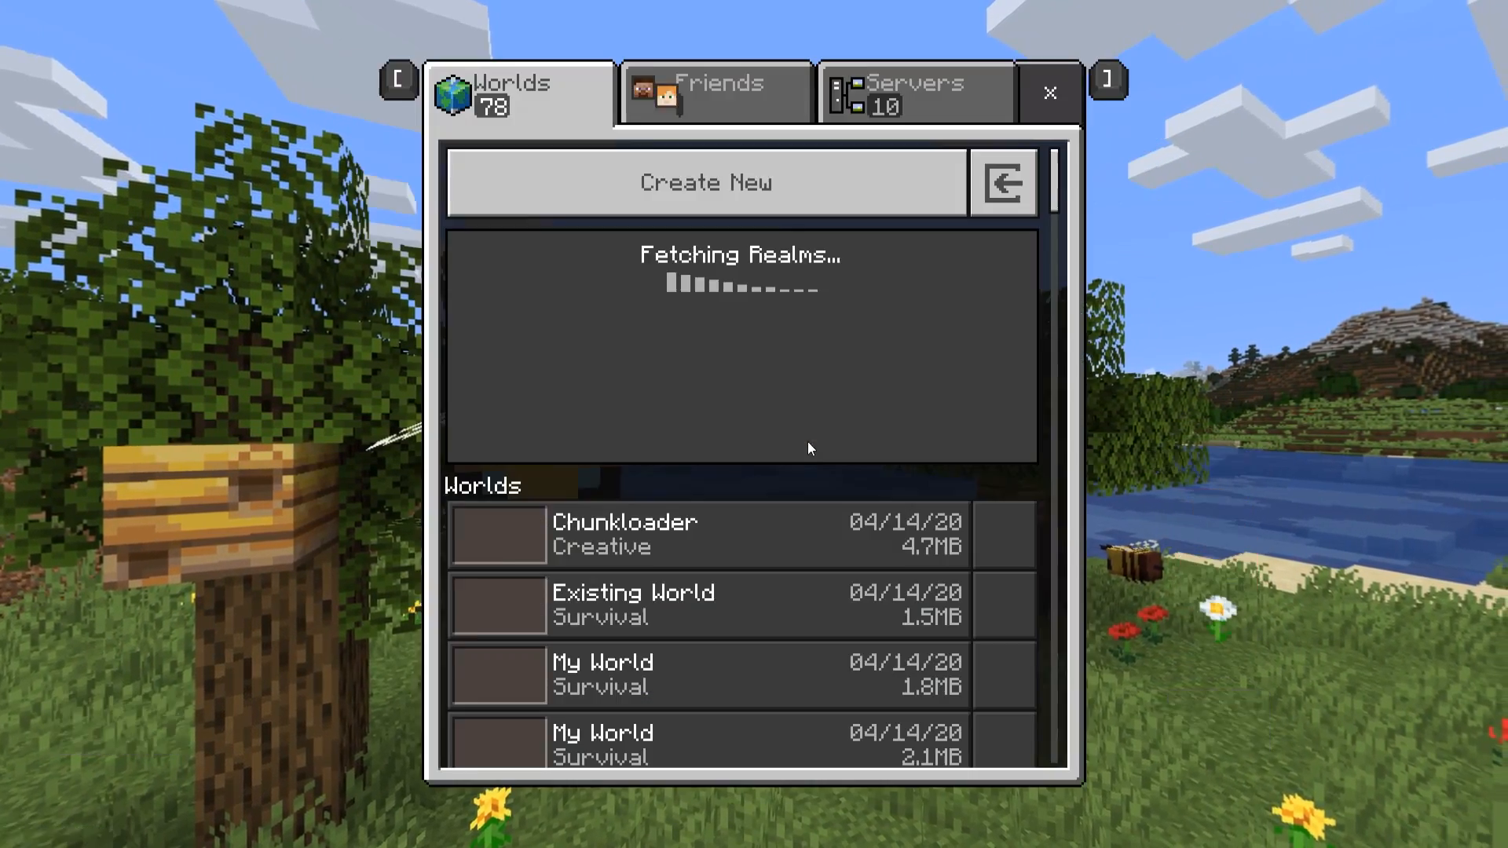
left_click(905, 85)
scroll(628, 369, "down", 3)
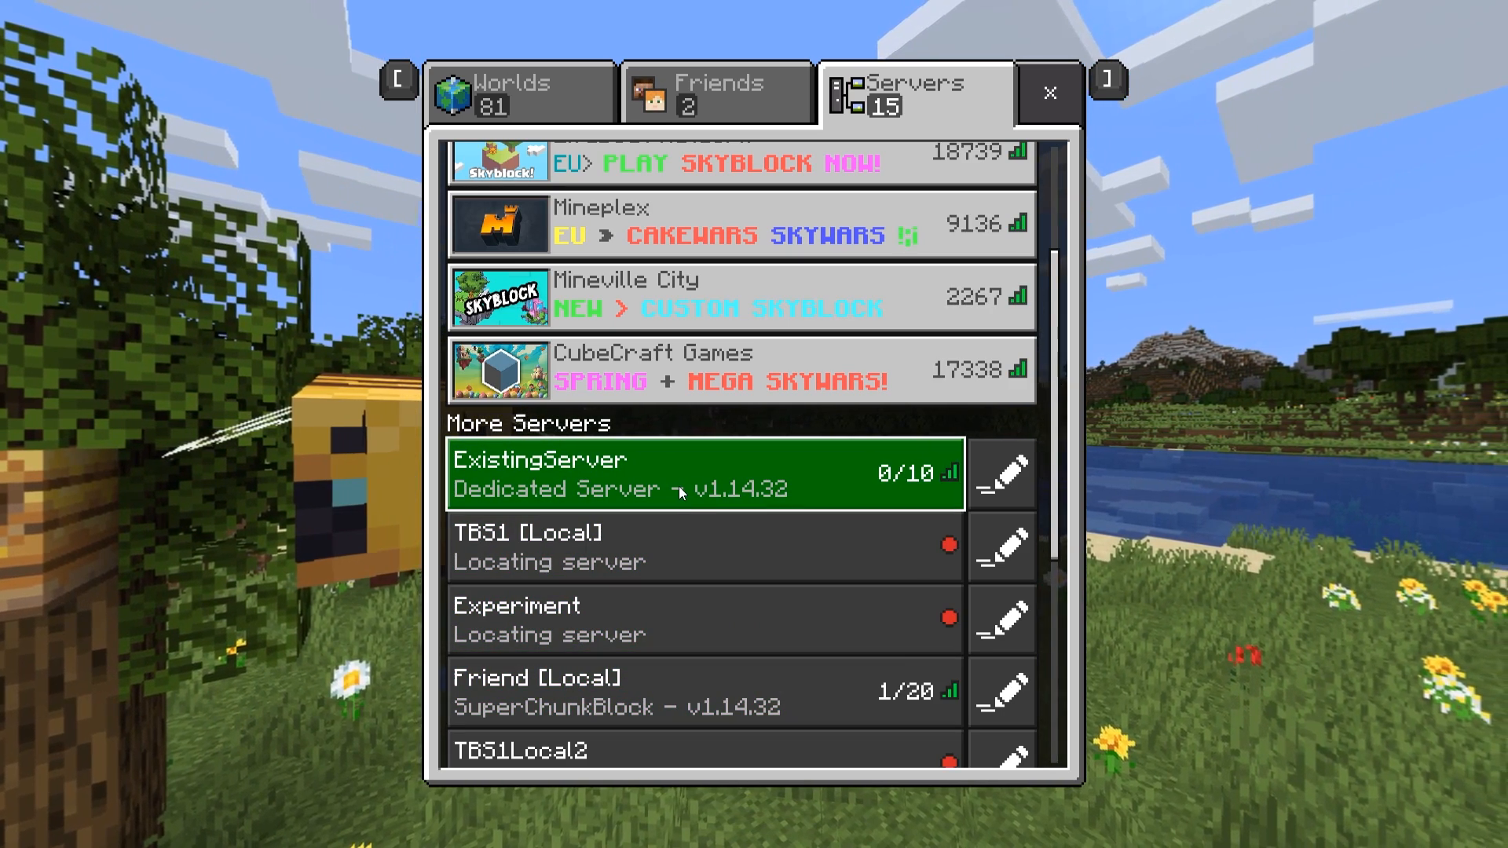
scroll(682, 476, "up", 2)
scroll(707, 250, "down", 5)
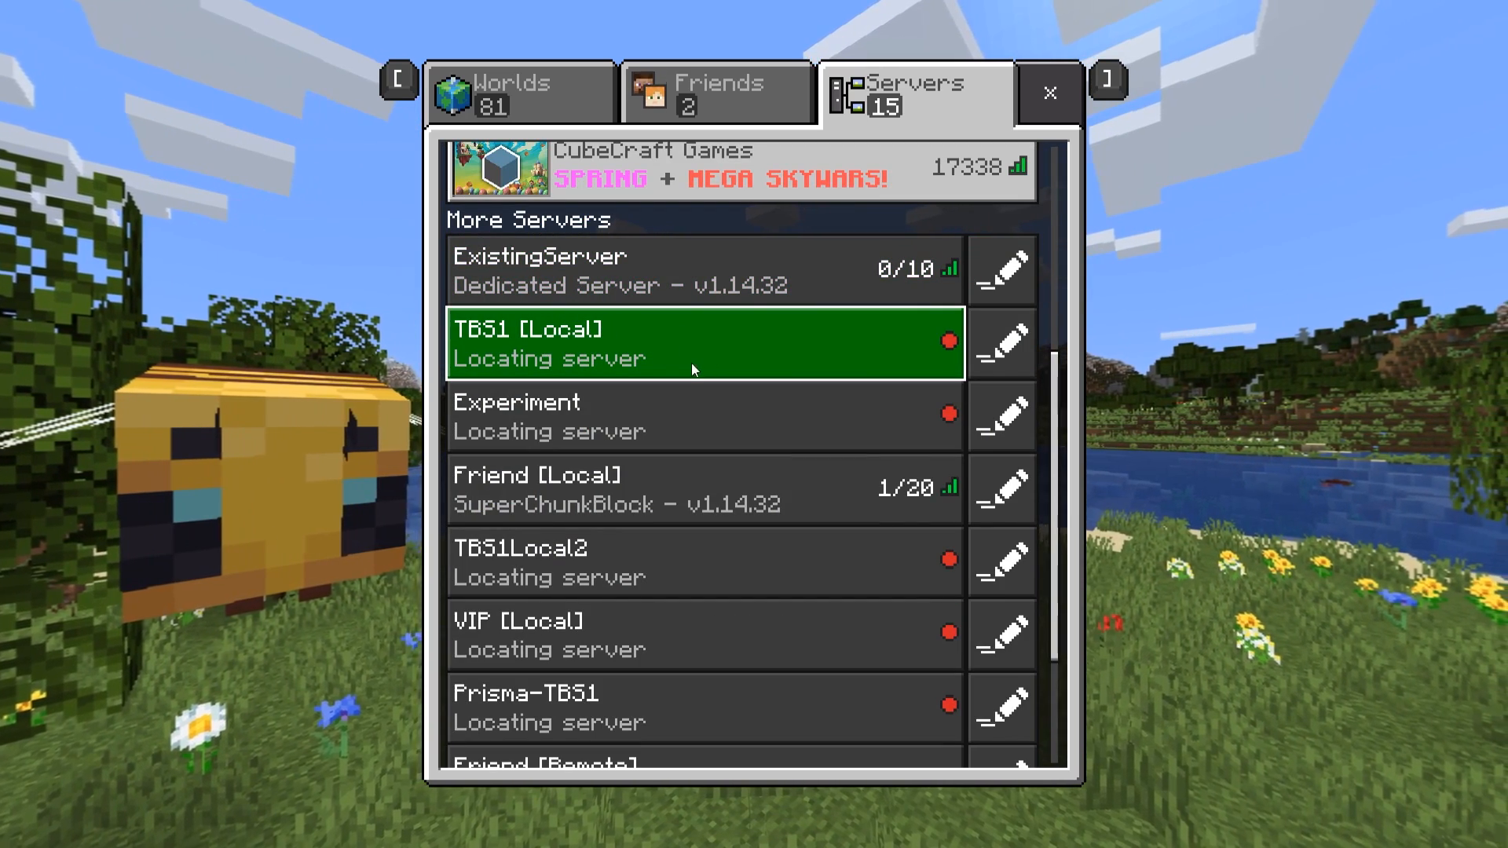
scroll(778, 473, "up", 4)
scroll(748, 464, "up", 1)
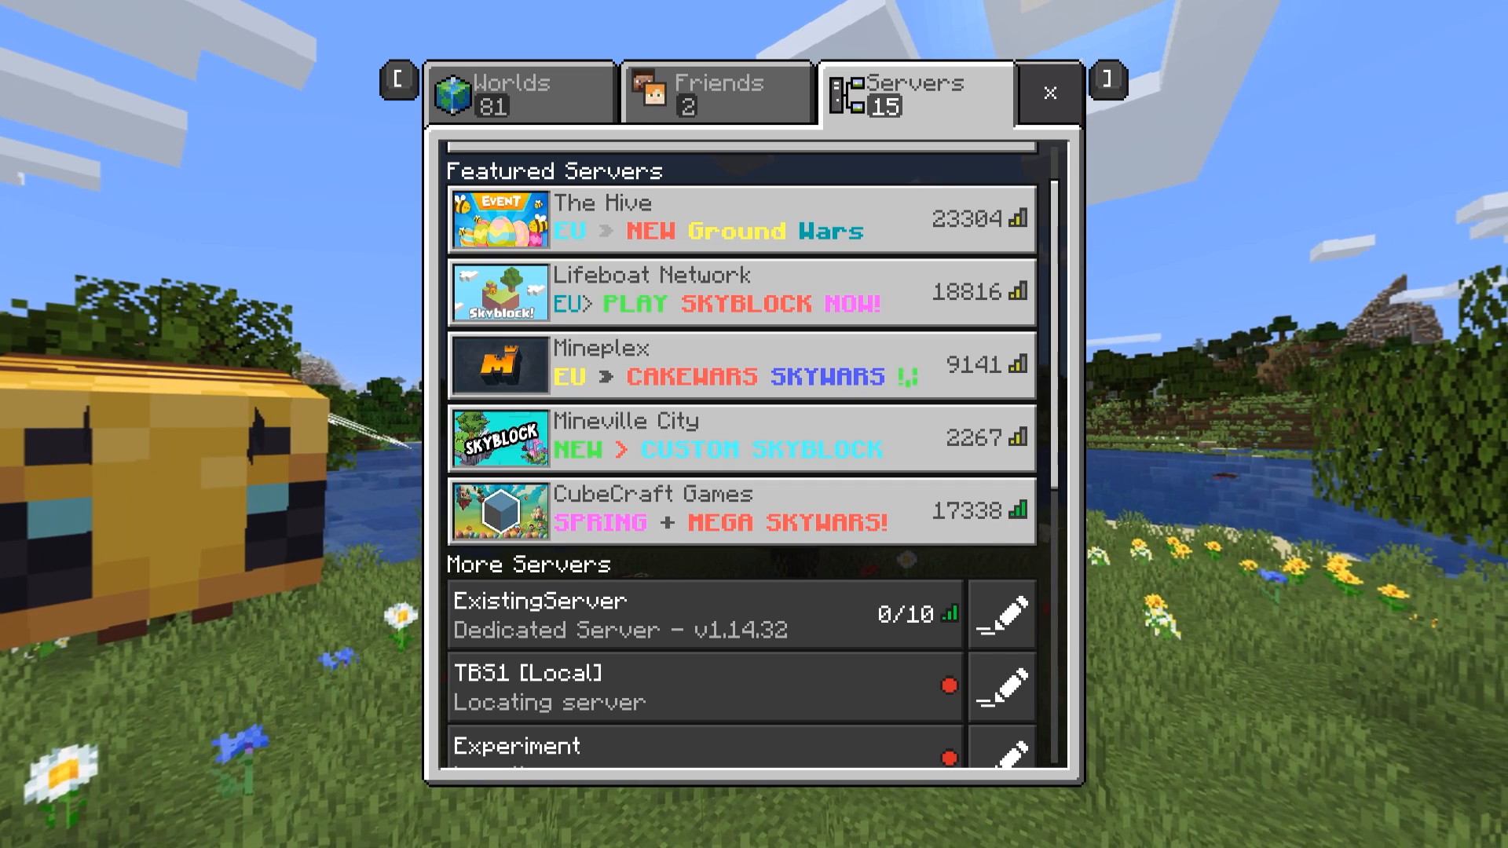
Step: View the Friends section and return to the list of Realms and Worlds
left_click(654, 101)
key("bracketleft")
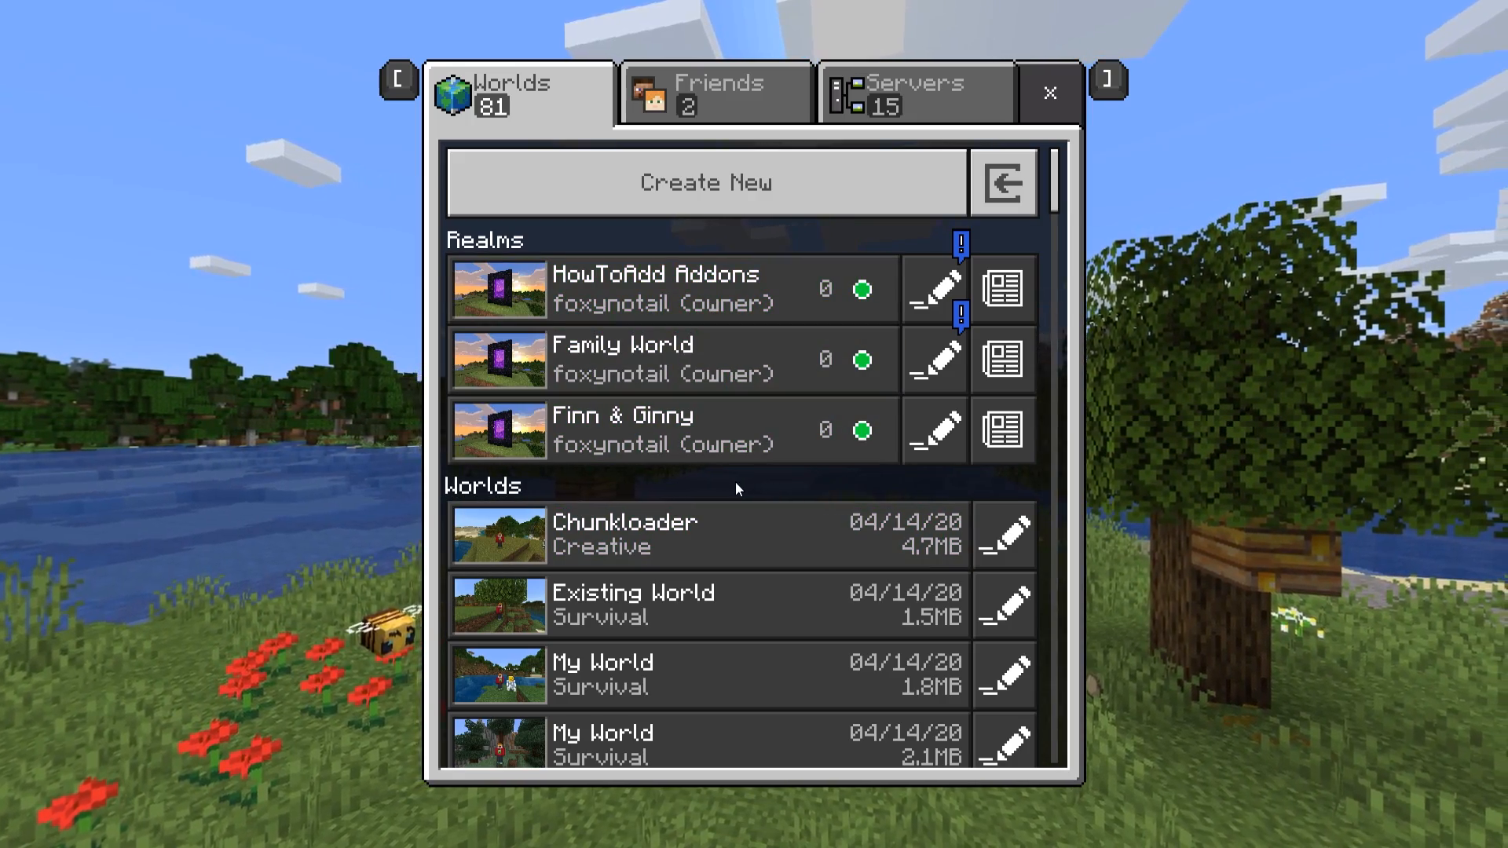
left_click(781, 462)
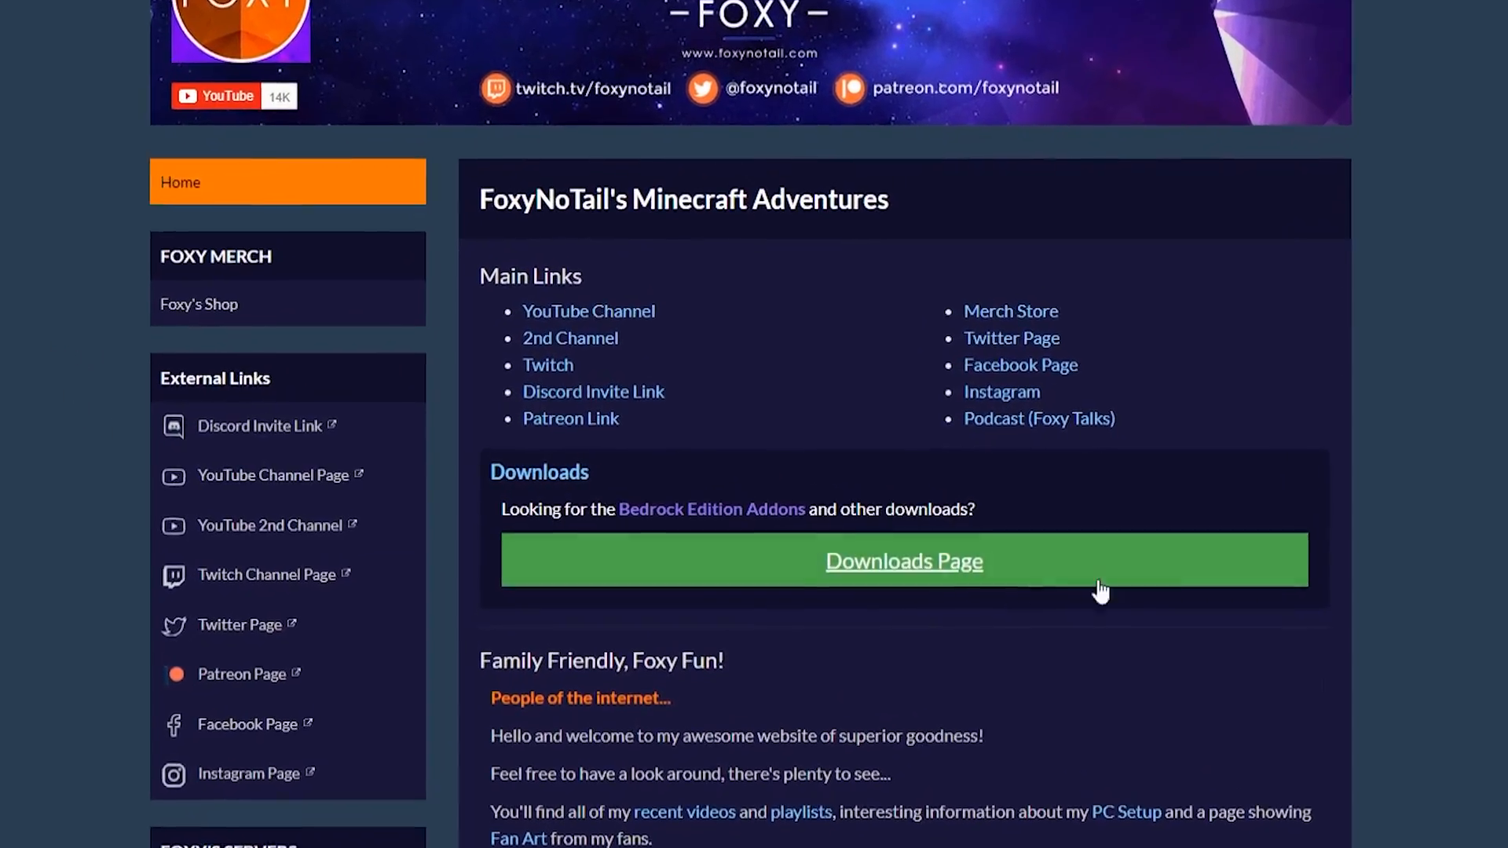
Step: Switch to the FoxyNoTail website and open the MCBEPlay: Bedrock Dedicated Server page from its downloads page
left_click(945, 589)
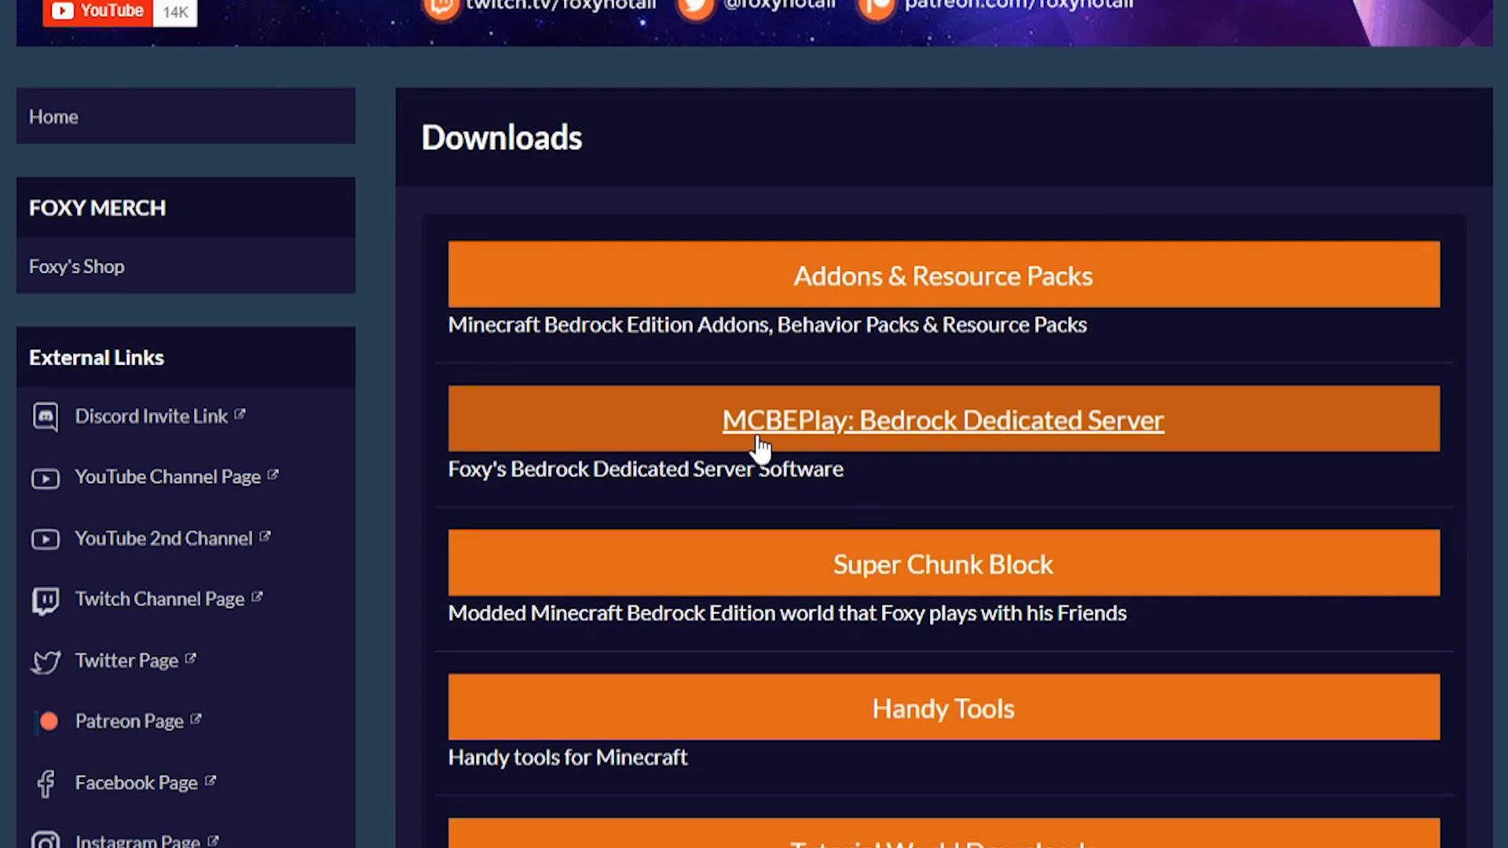
left_click(916, 440)
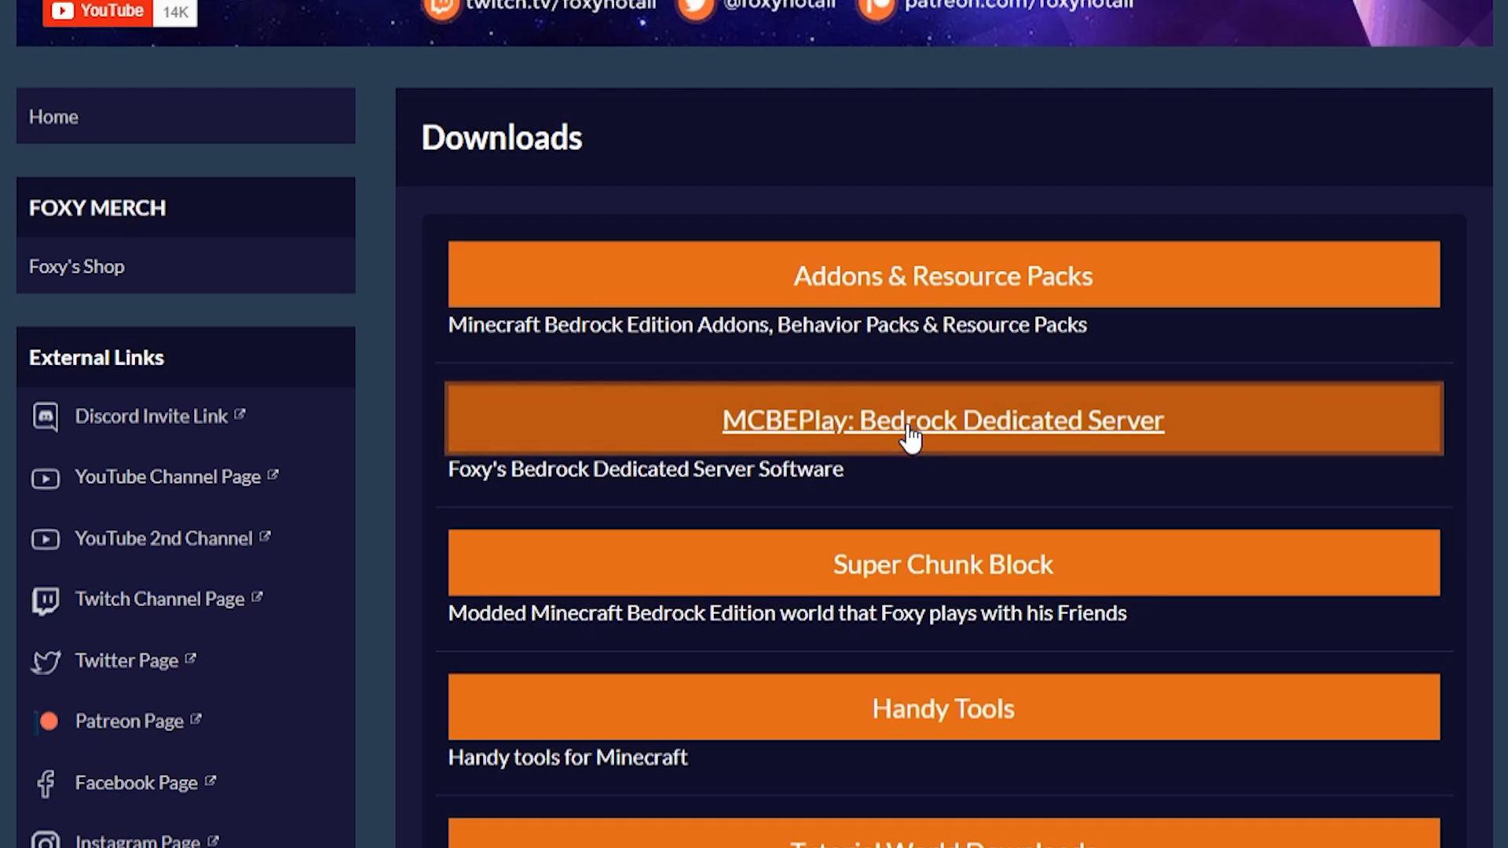
Step: Read the MCBEPlay README, covering its known issues, required files, directories and installation instructions
scroll(1420, 592, "down", 3)
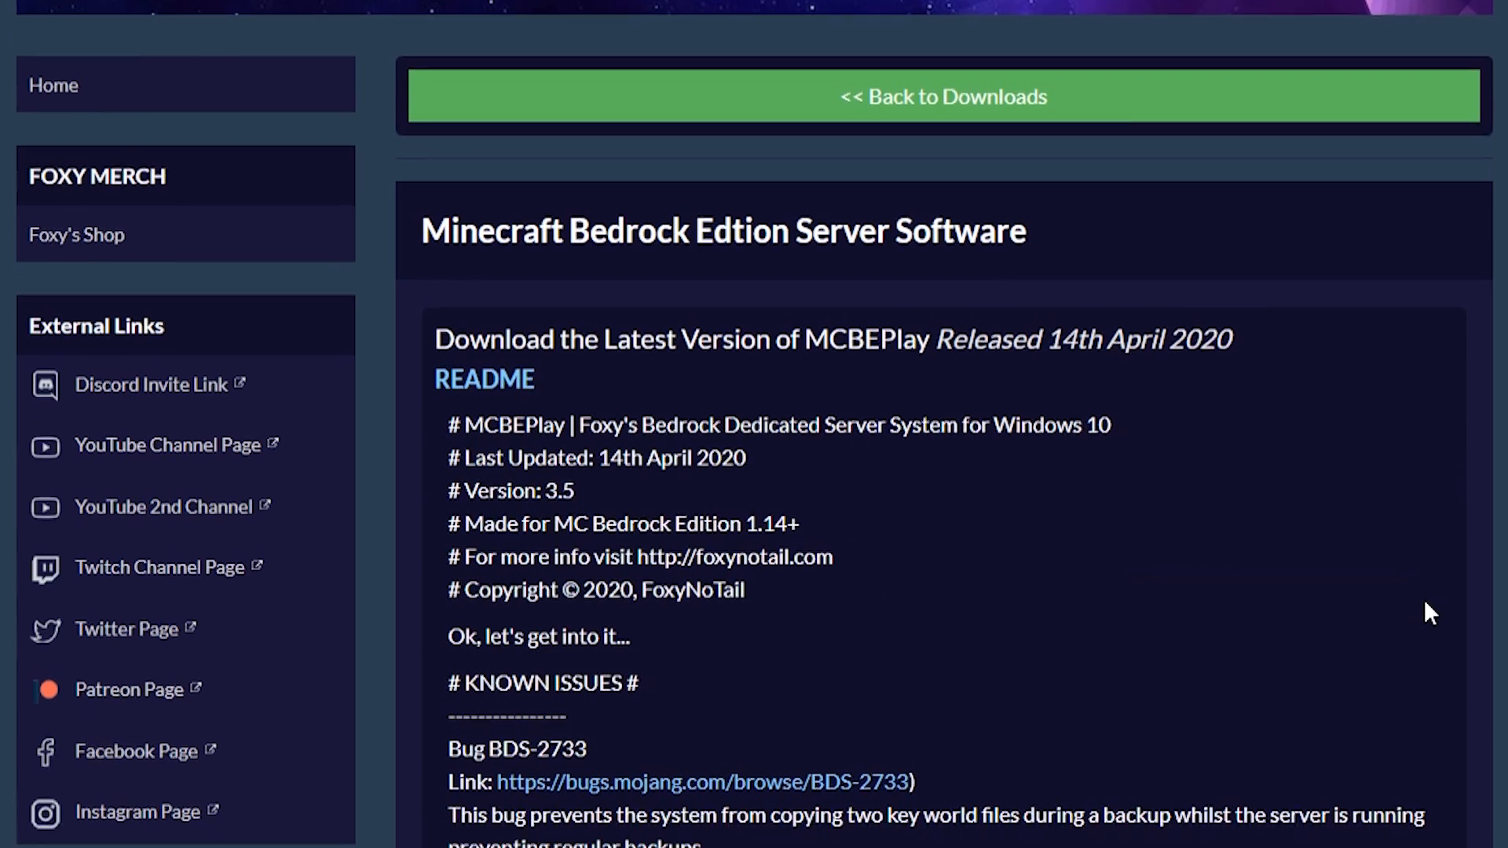
scroll(582, 297, "down", 2)
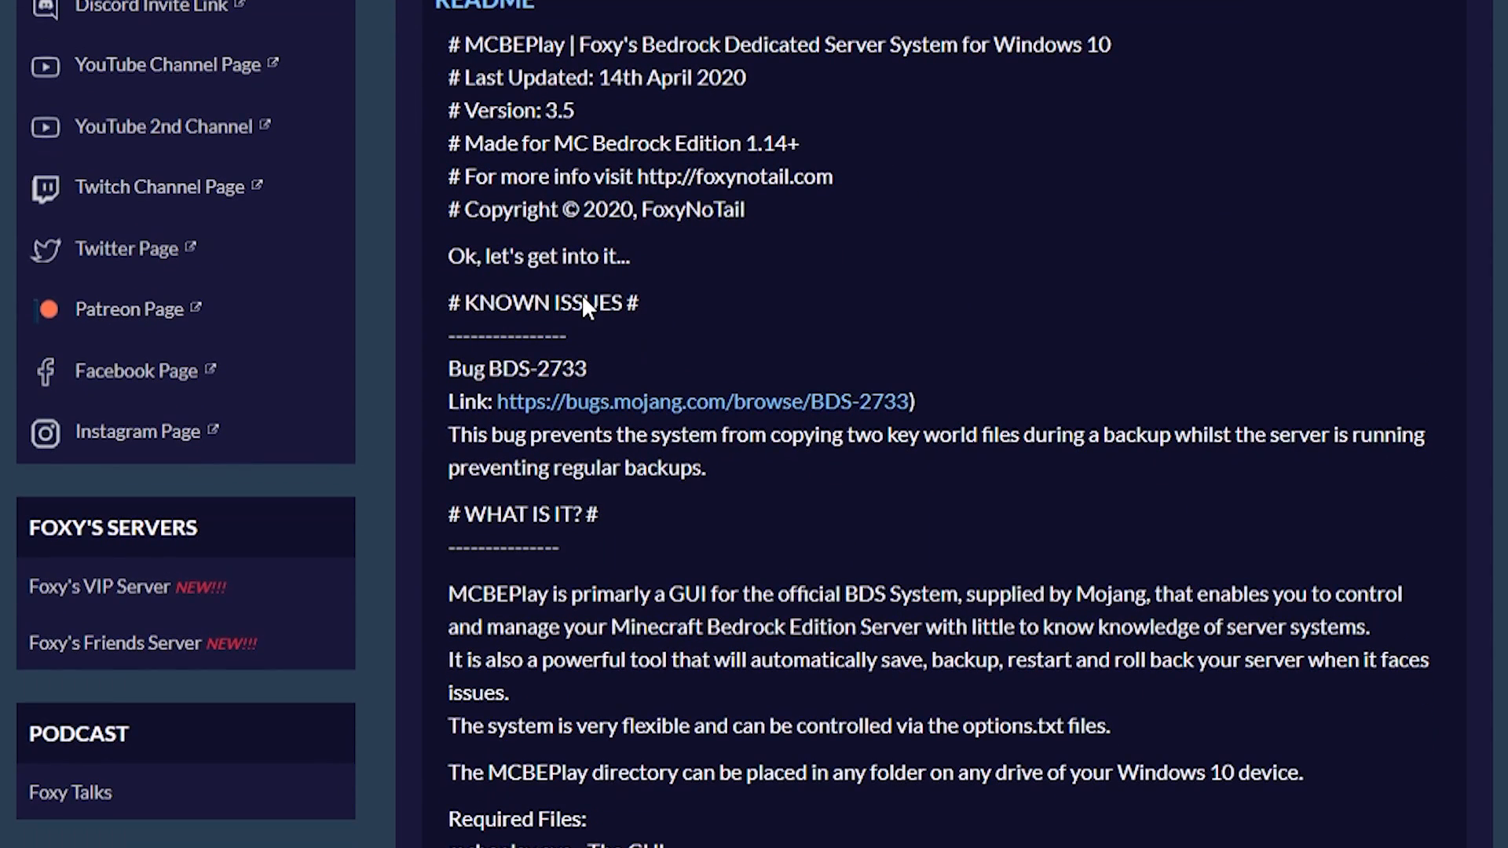
left_click_drag(437, 3, 1052, 845)
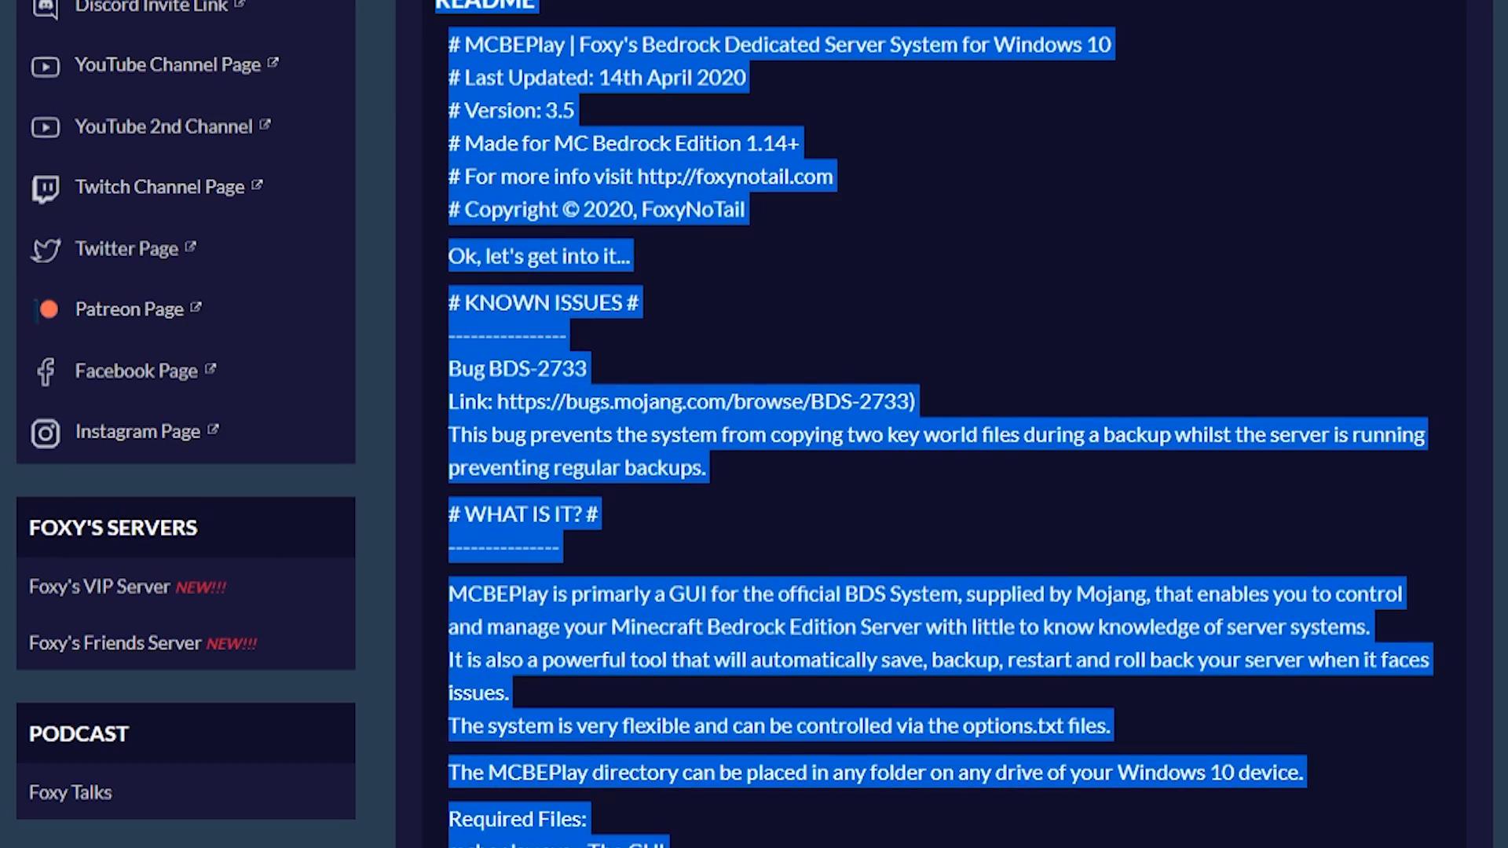
left_click(1053, 845)
scroll(914, 662, "down", 2)
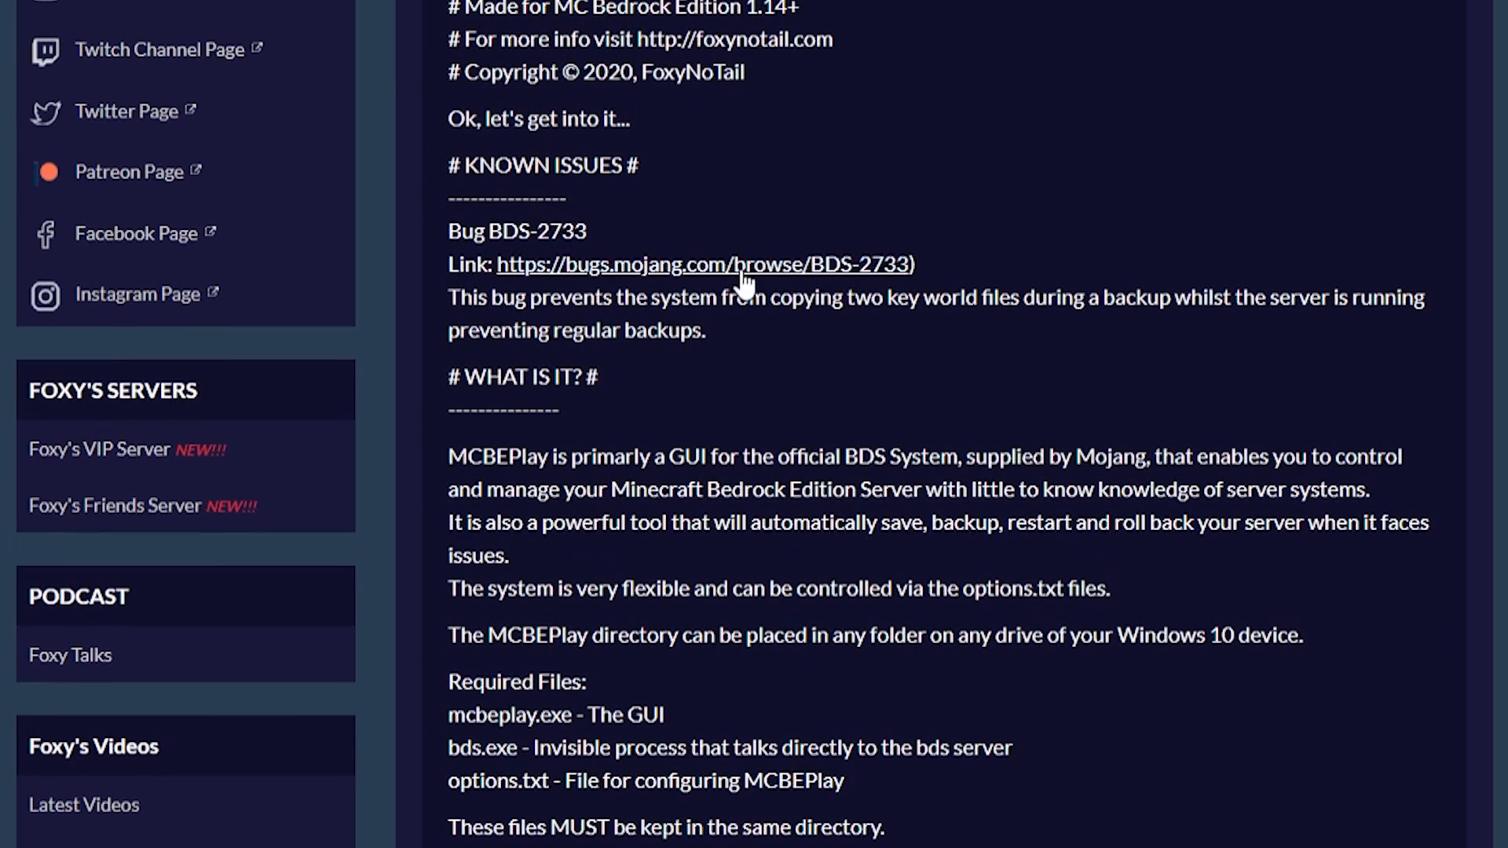
scroll(840, 559, "down", 2)
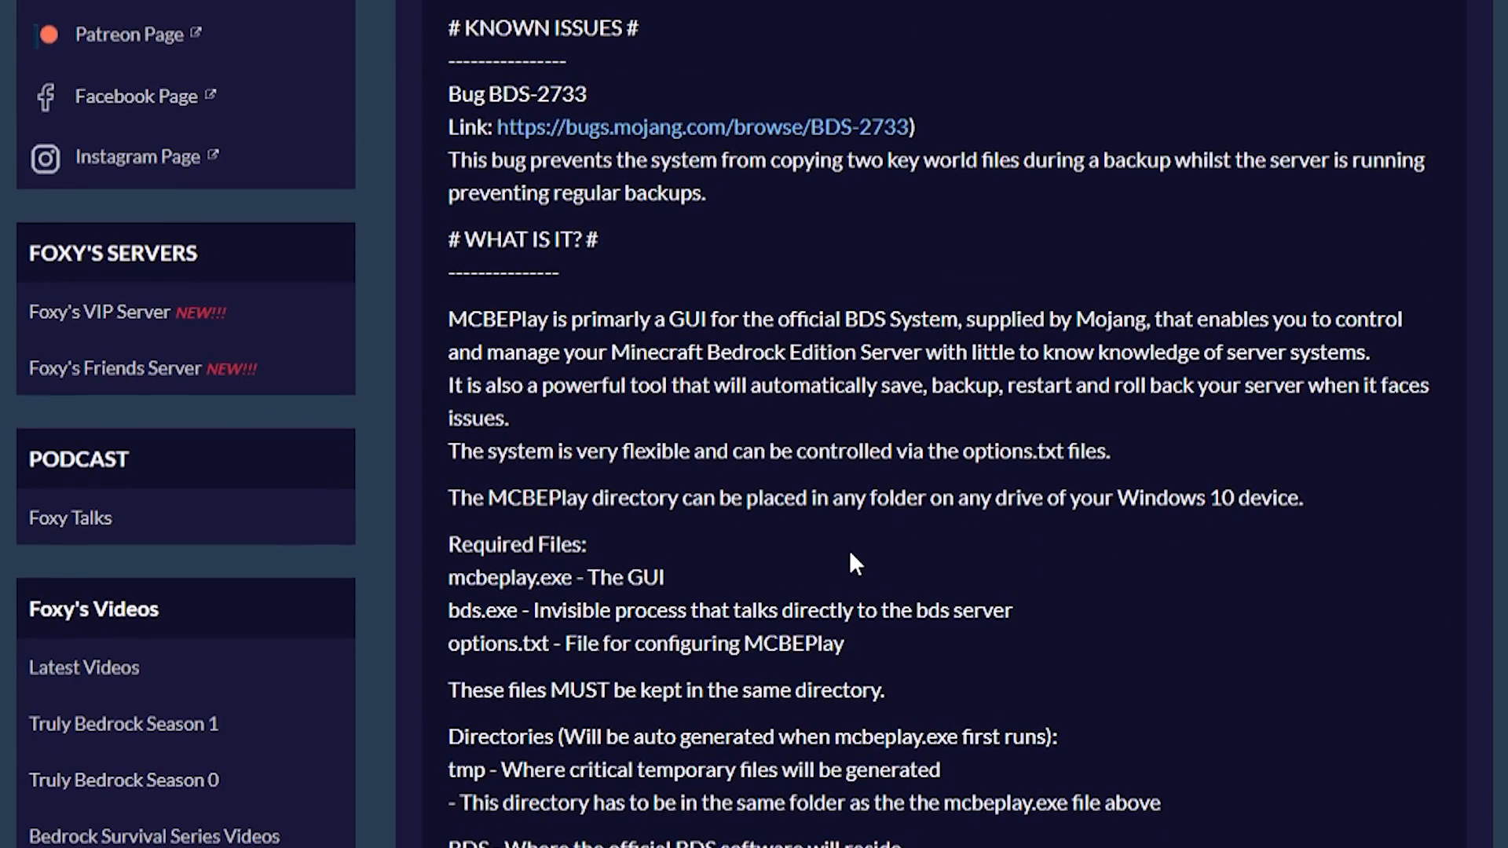
scroll(850, 549, "down", 2)
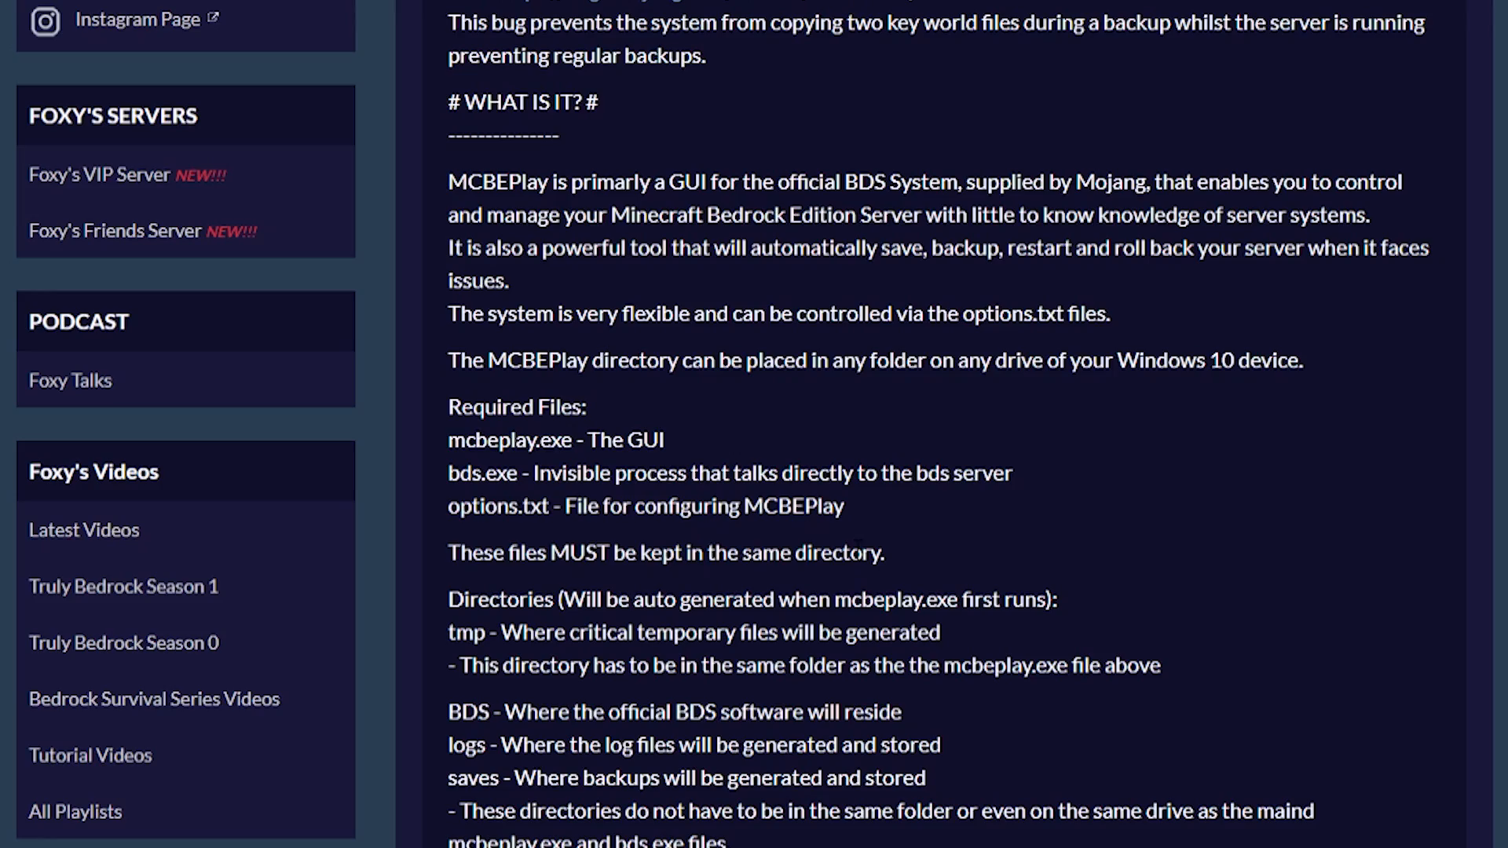
scroll(842, 592, "down", 12)
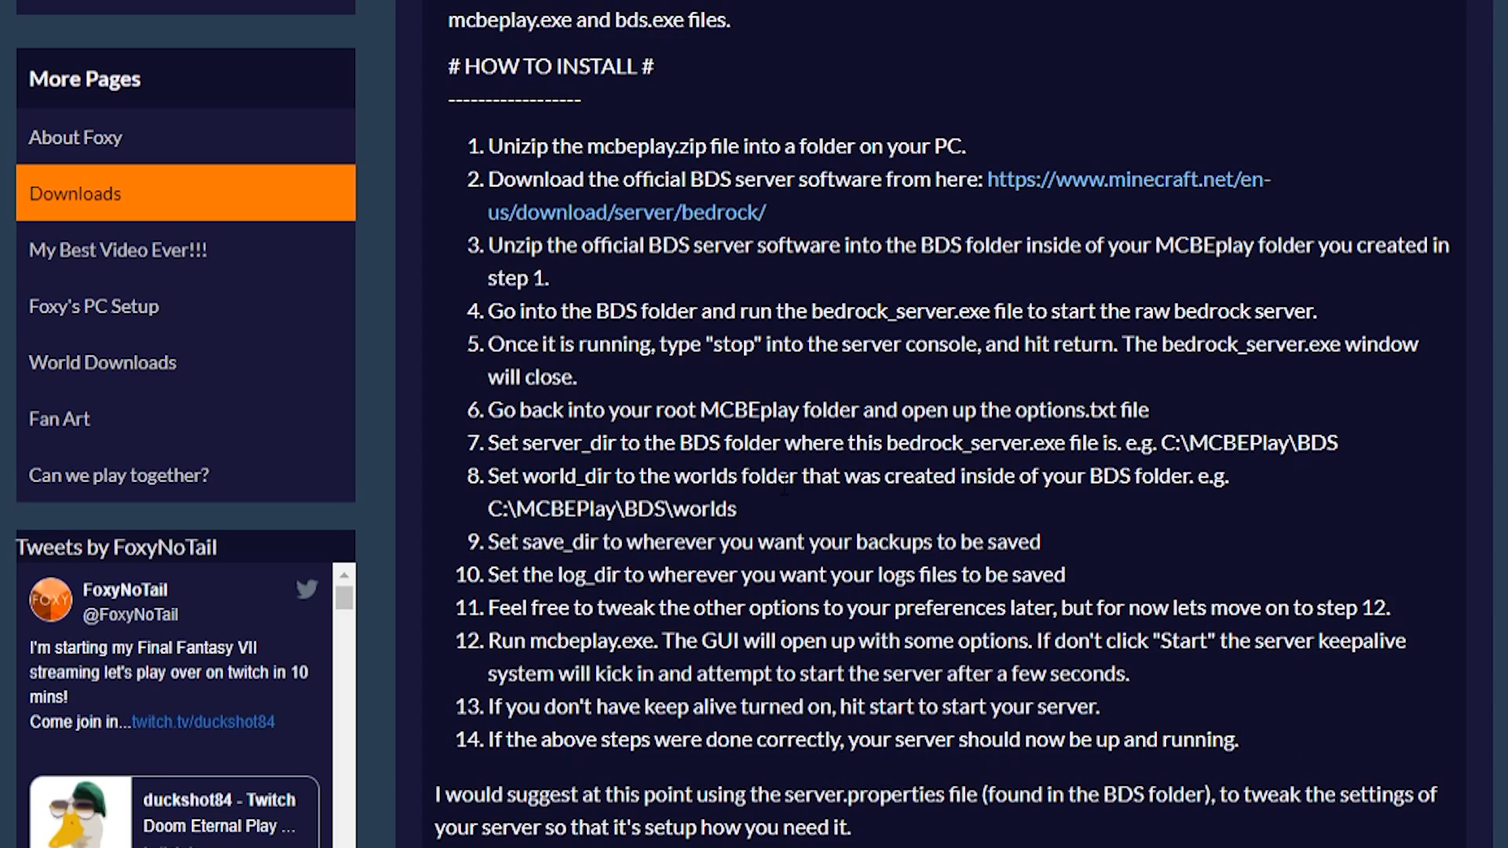
scroll(783, 485, "down", 3)
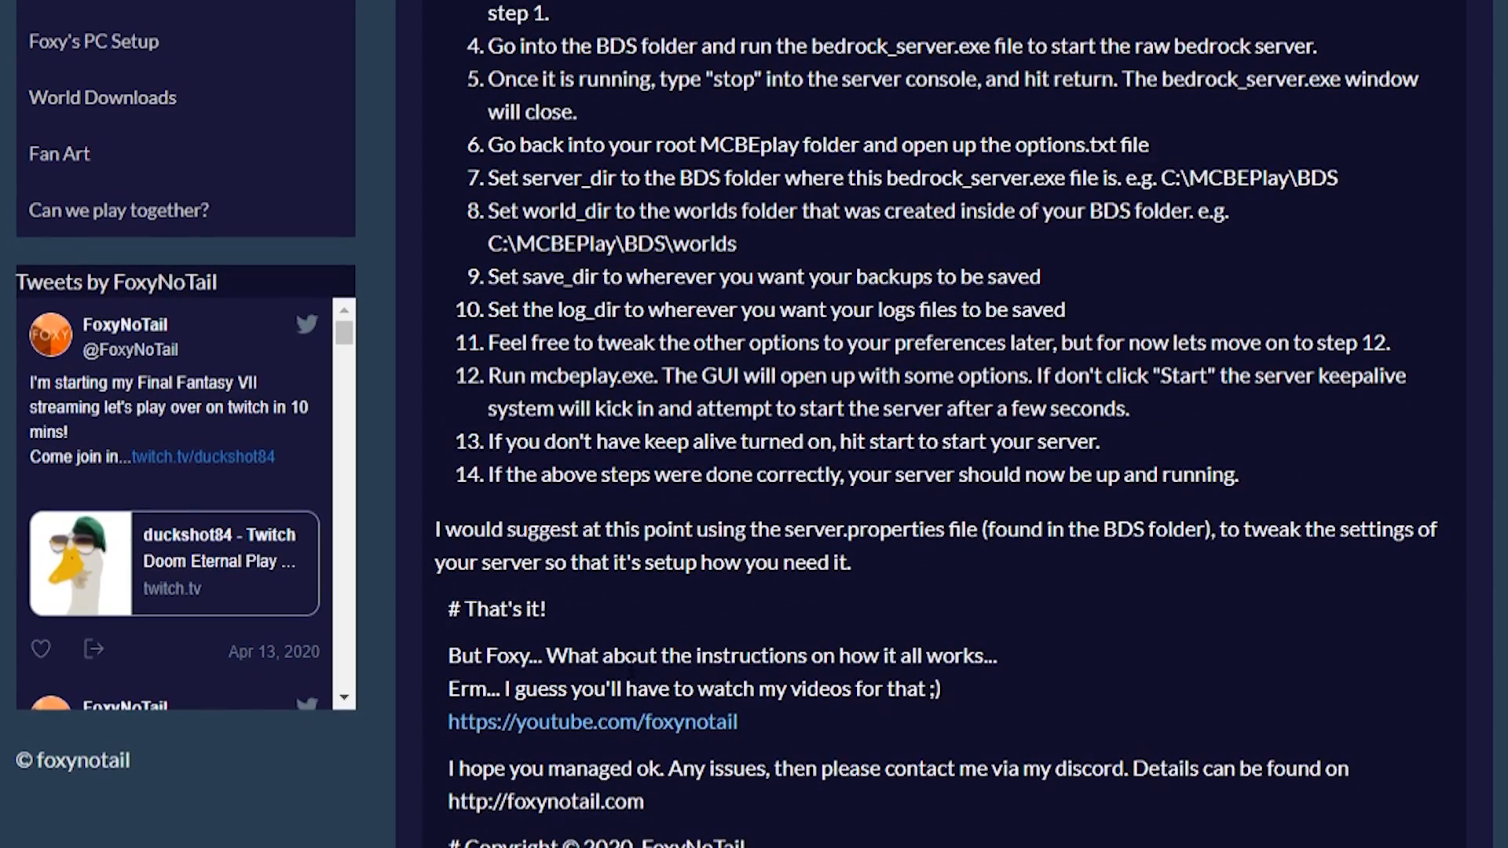
scroll(633, 658, "down", 1)
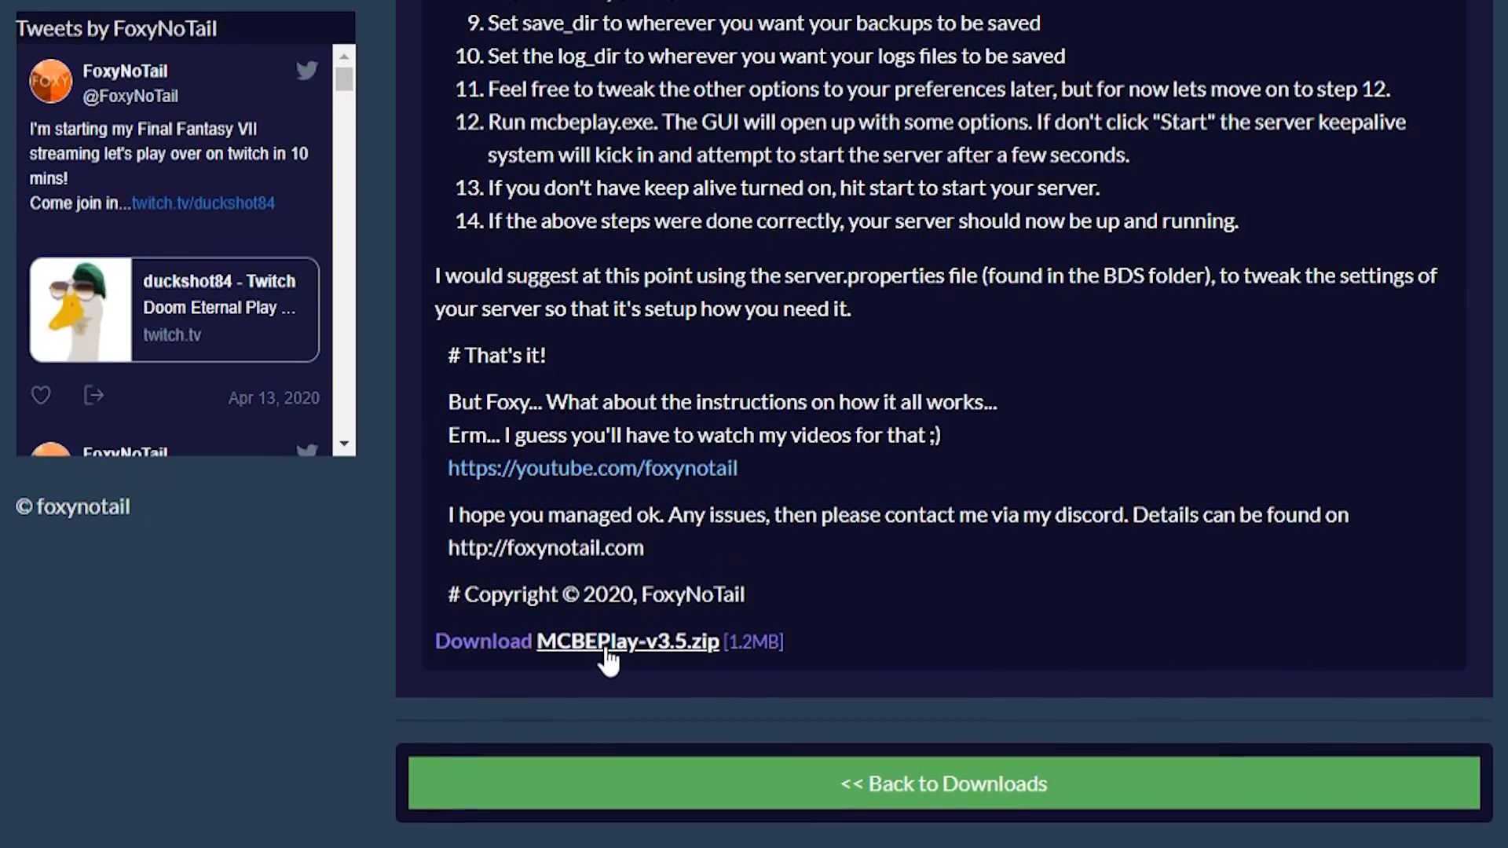
Step: Download MCBEPlay-v3.5.zip and open the MCBEPlay folder on the Boot (C:) drive in File Explorer
left_click(609, 659)
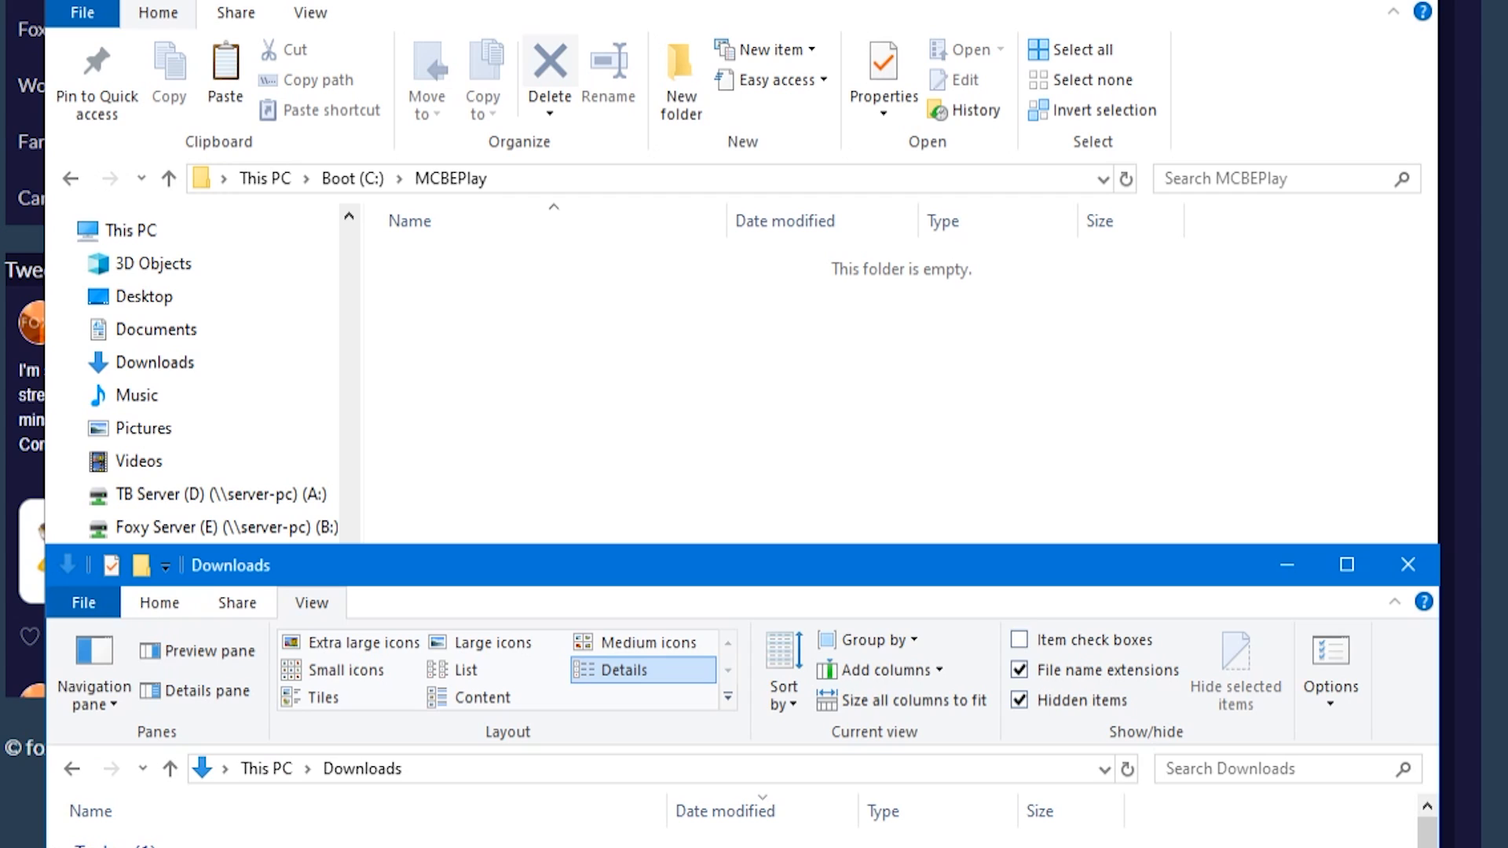
left_click(488, 326)
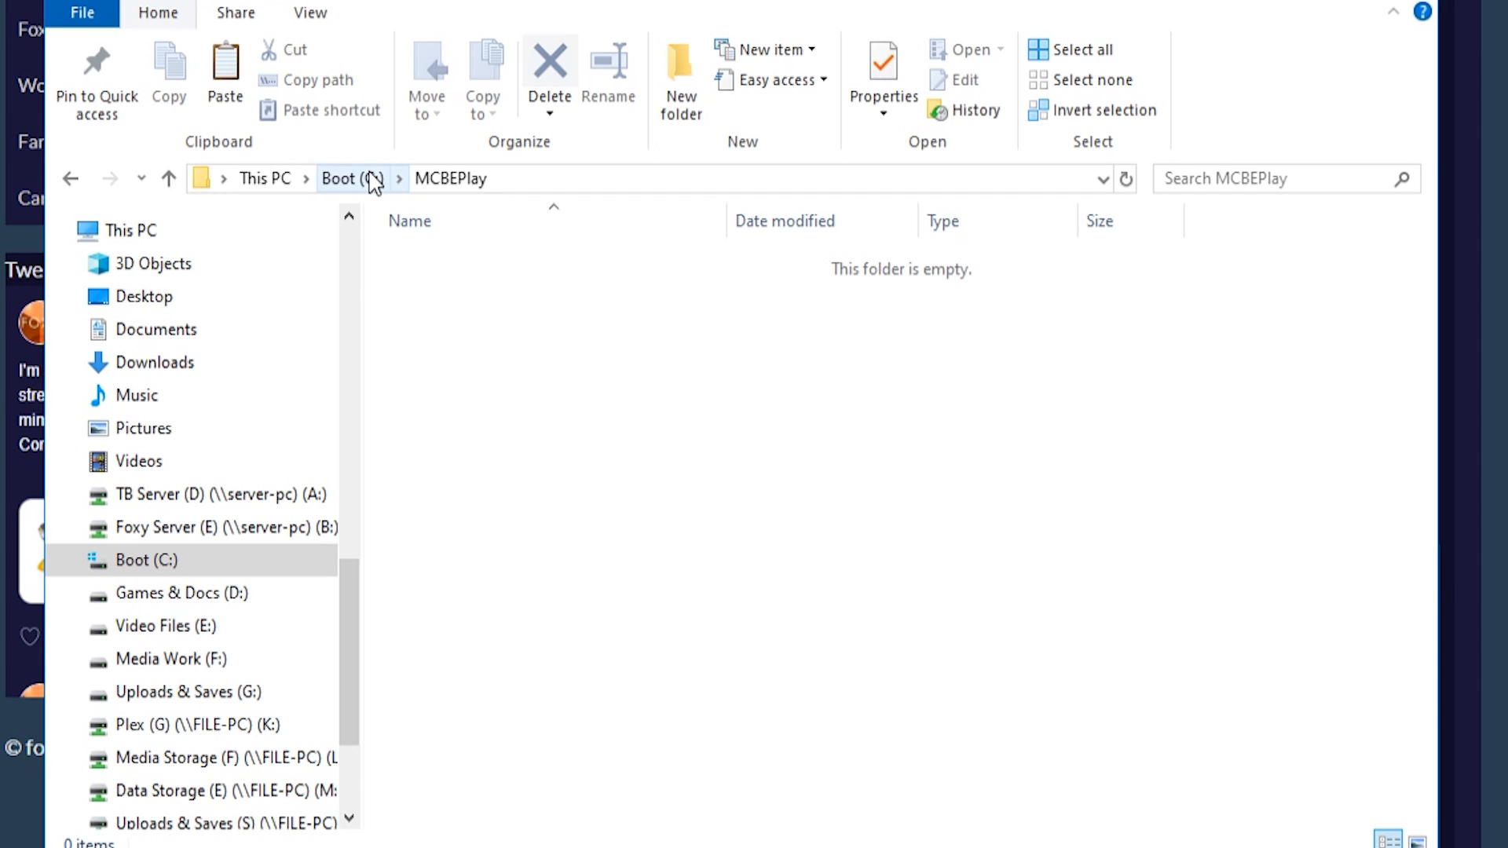
left_click(373, 179)
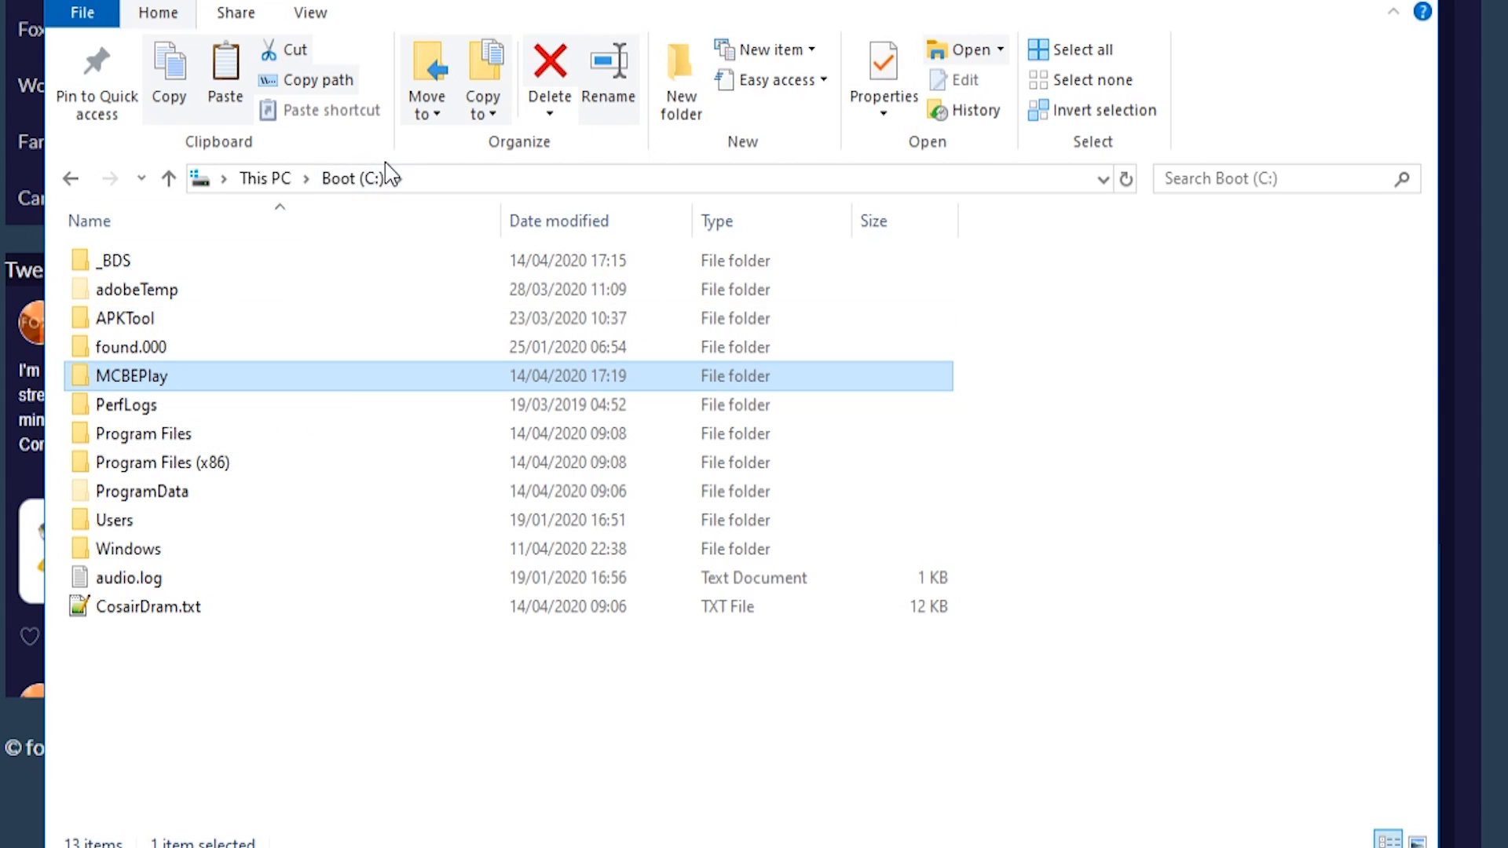
double_click(84, 384)
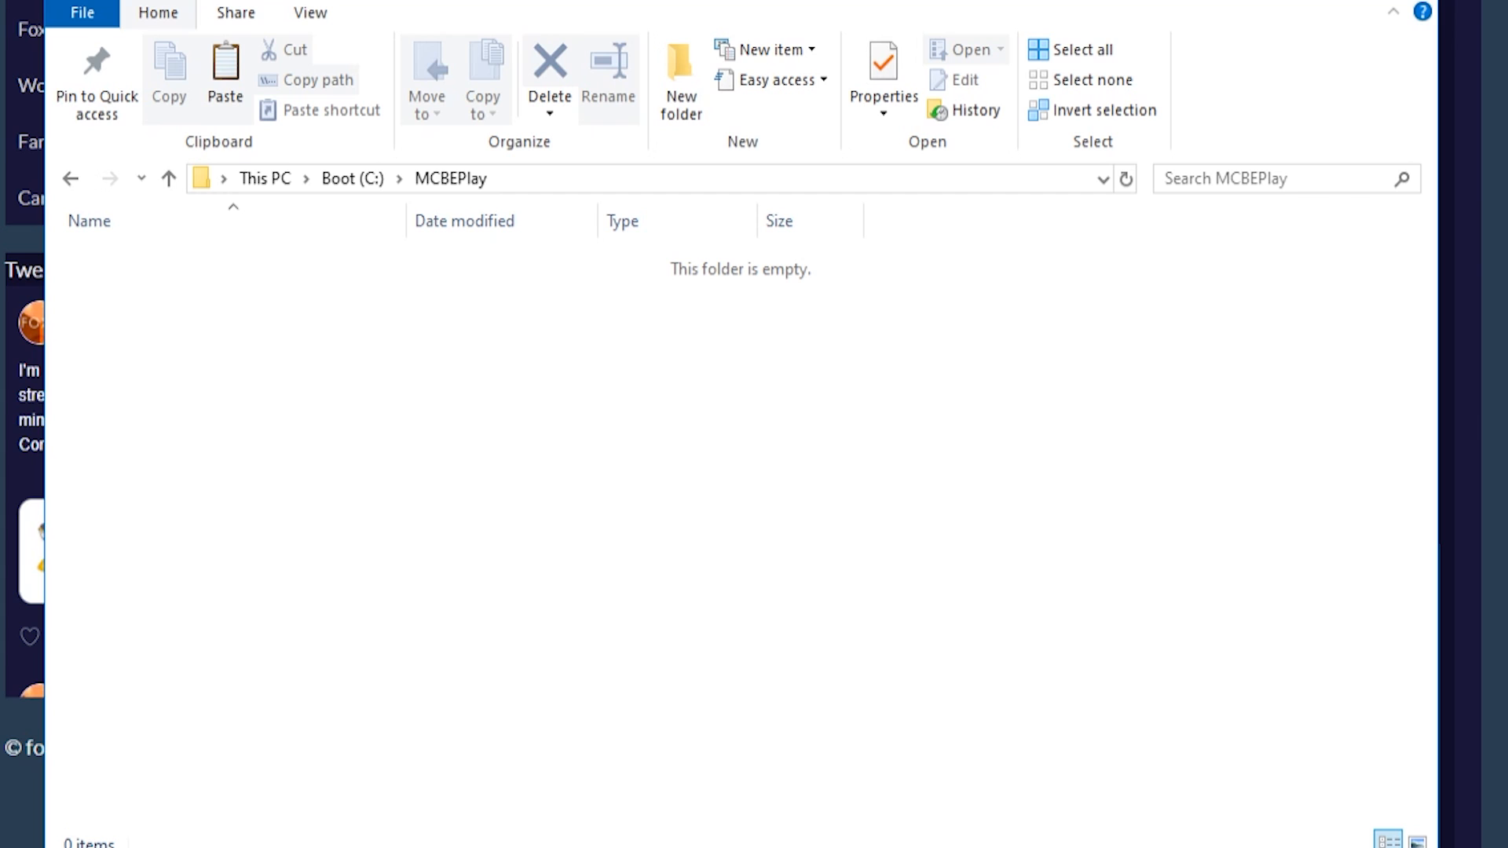
Step: Open MCBEPlay-v3.5.zip from Downloads in 7-Zip and enter the archive's MCBEPlay folder
left_click(296, 847)
left_click_drag(294, 565, 295, 505)
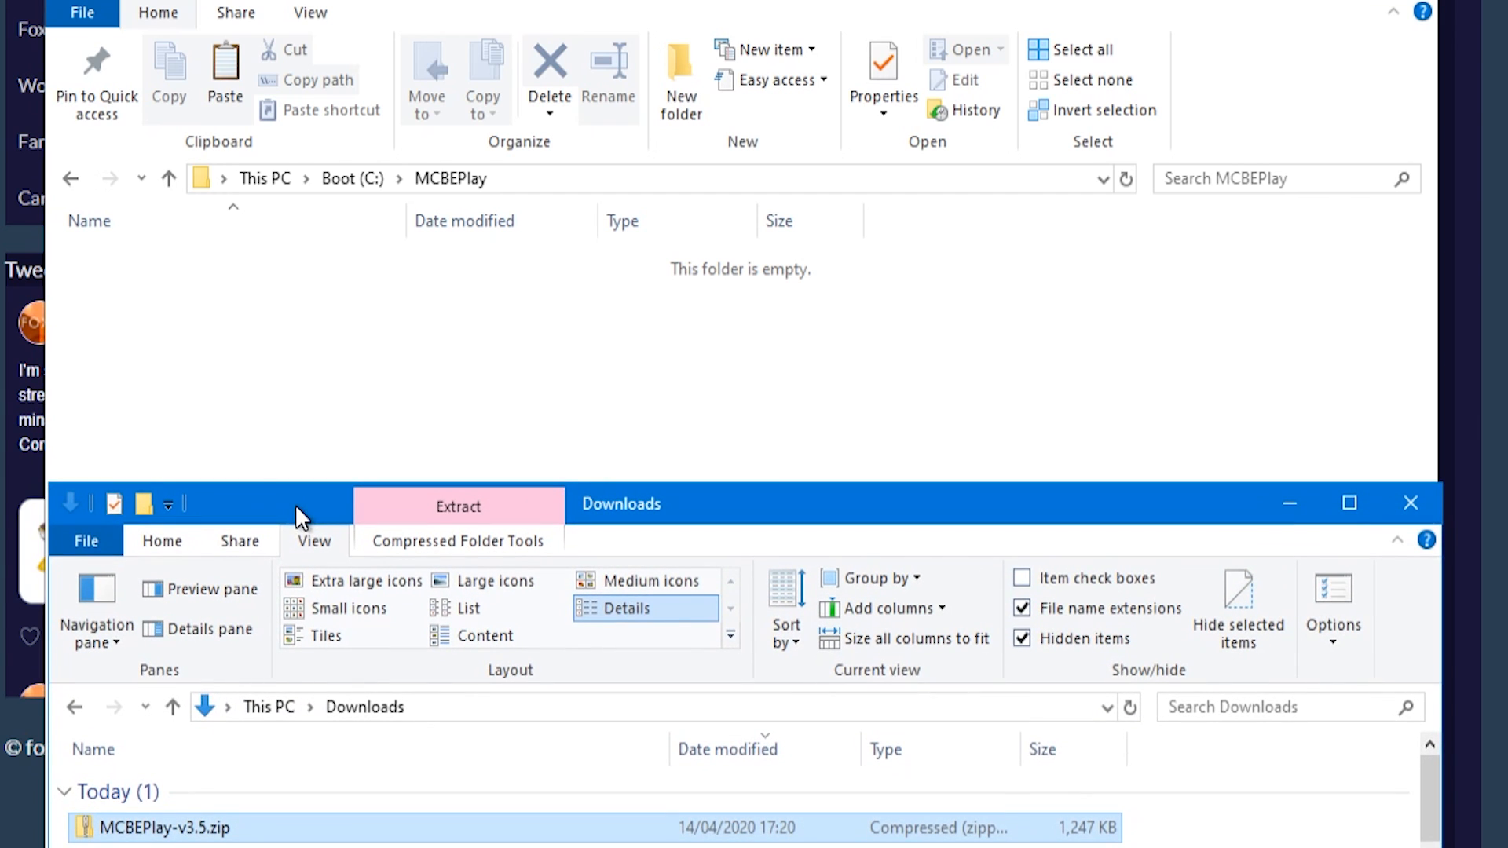
right_click(137, 826)
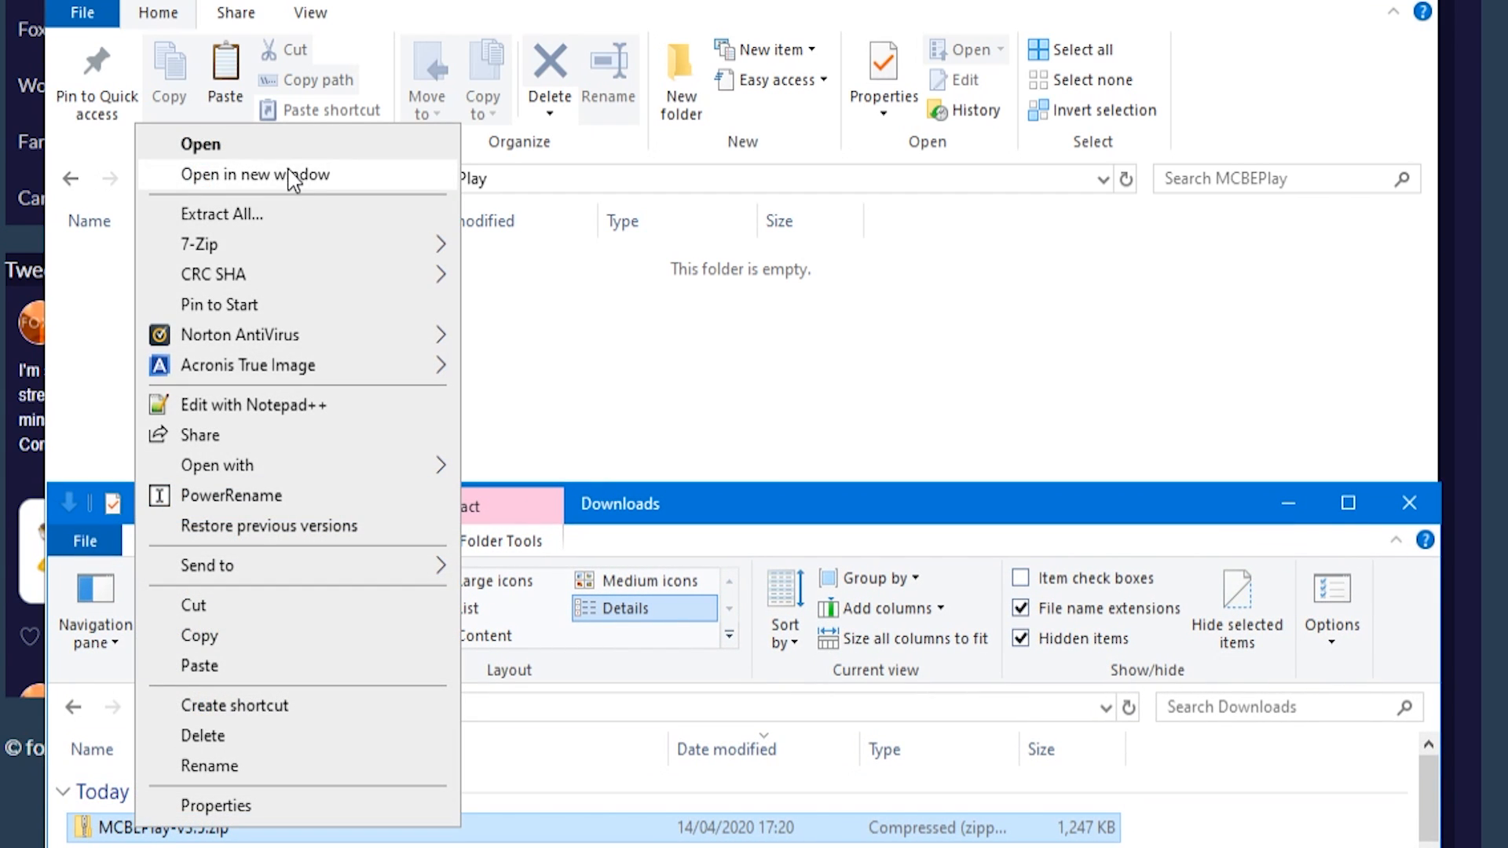
mouse_move(314, 244)
left_click(518, 250)
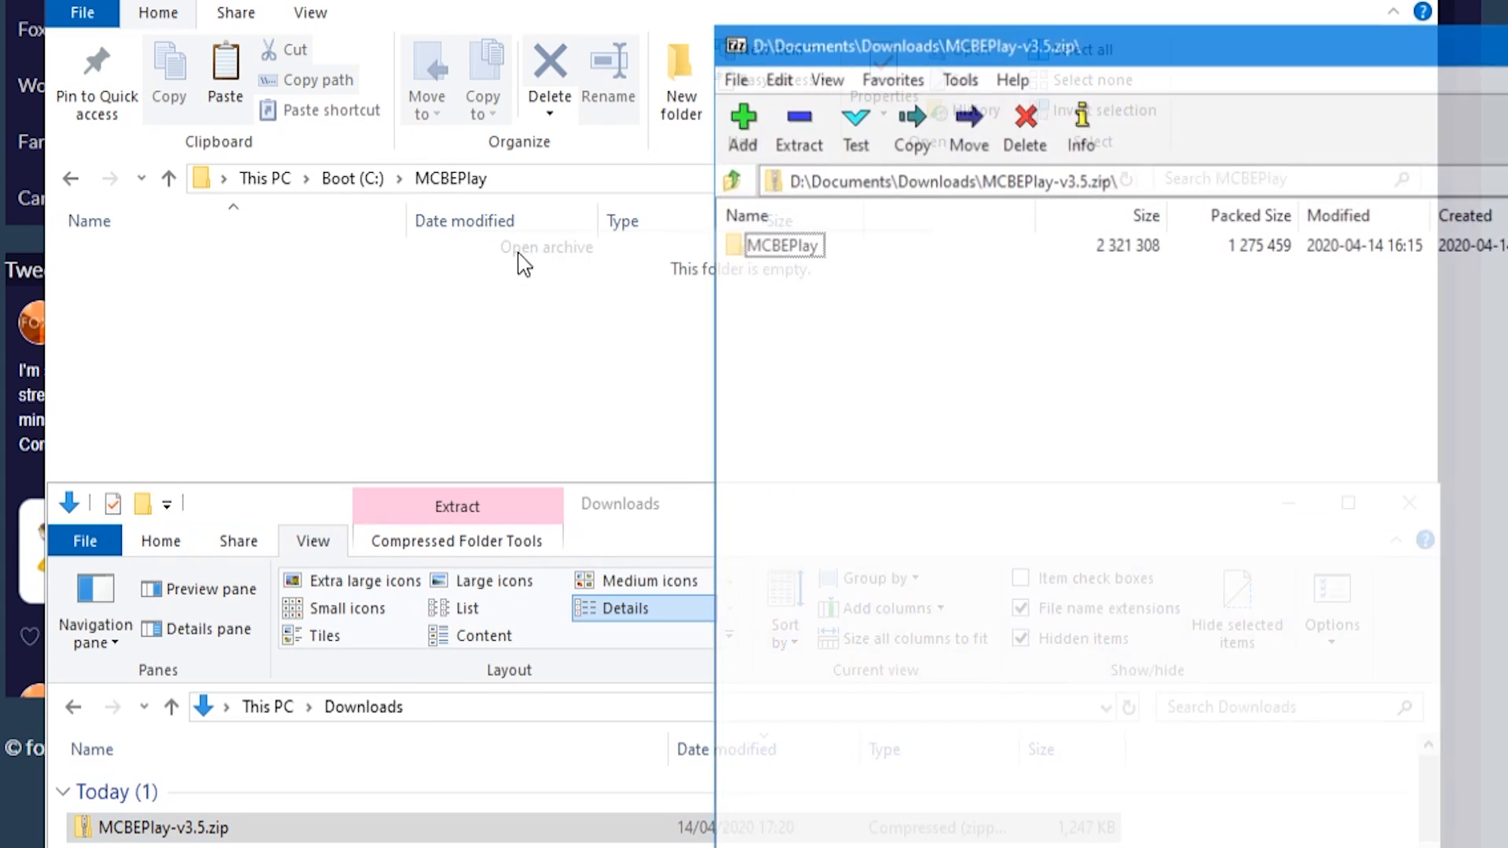
double_click(766, 245)
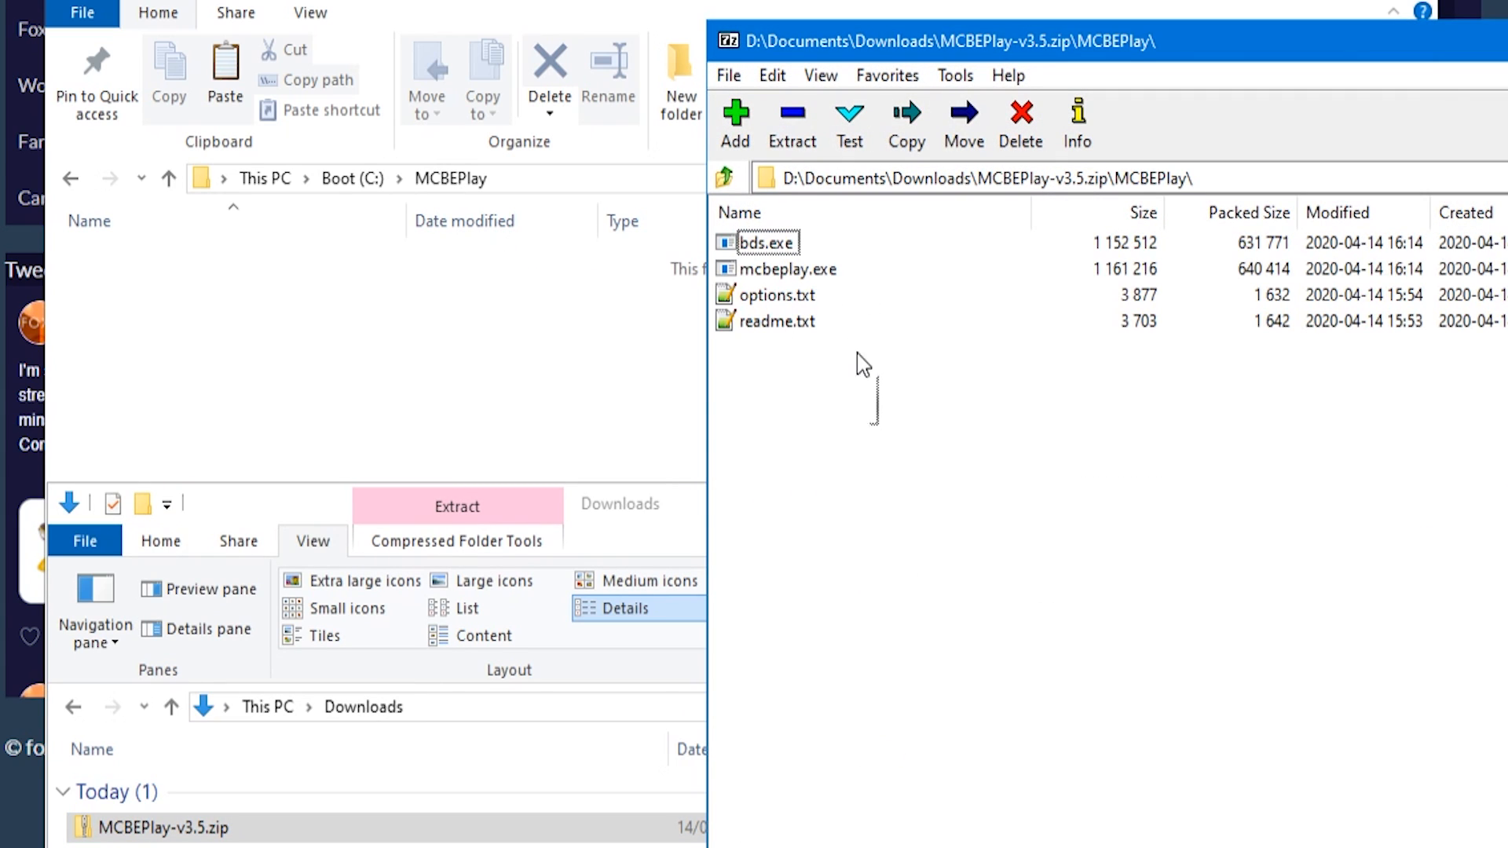
Step: Extract bds.exe, mcbeplay.exe, options.txt and readme.txt into C:\MCBEPlay and reopen that folder
left_click_drag(864, 366, 760, 243)
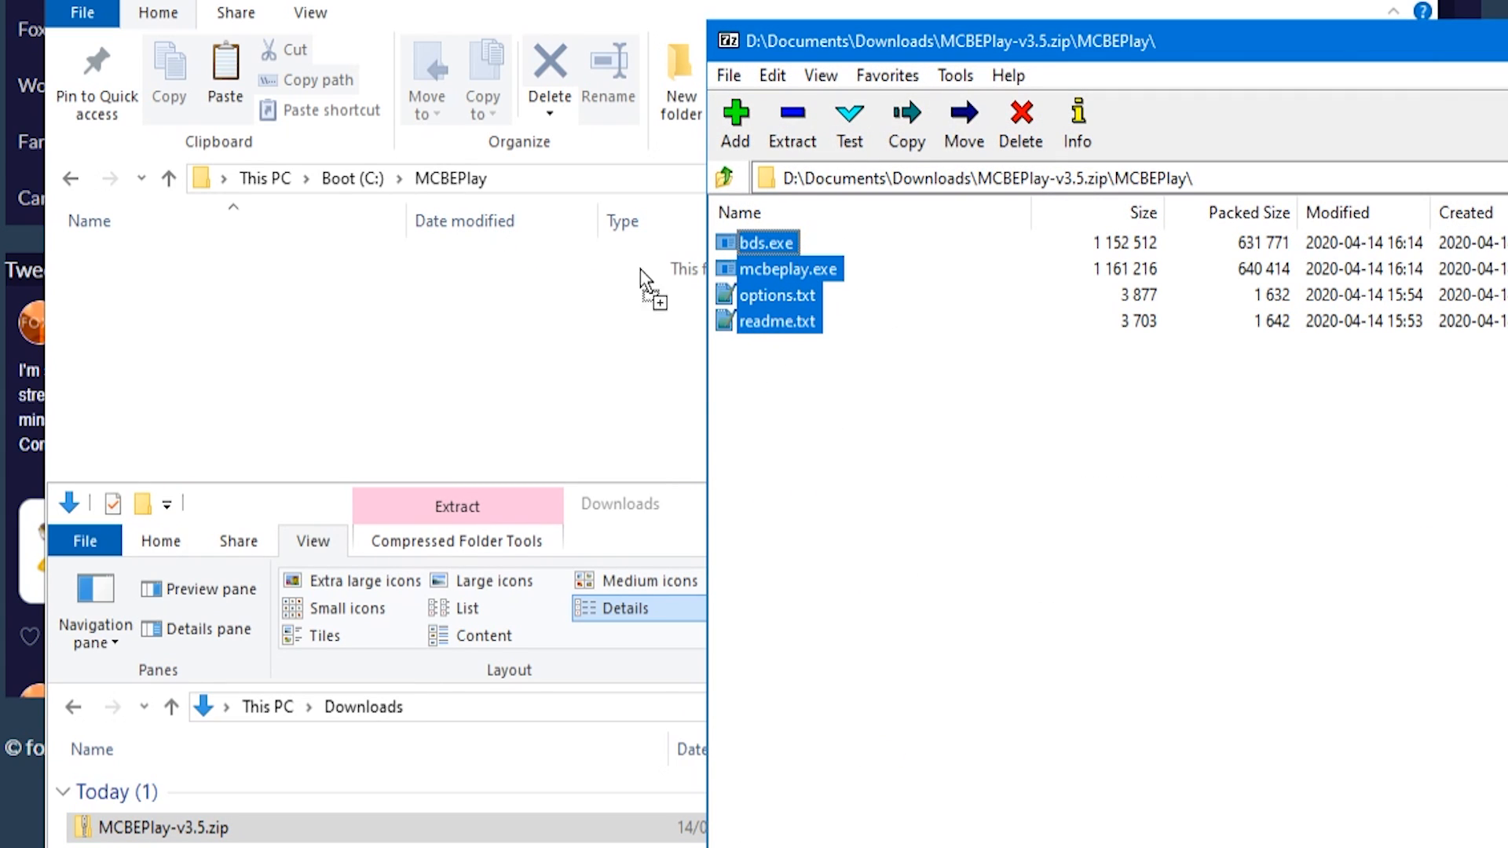
left_click_drag(185, 295, 185, 299)
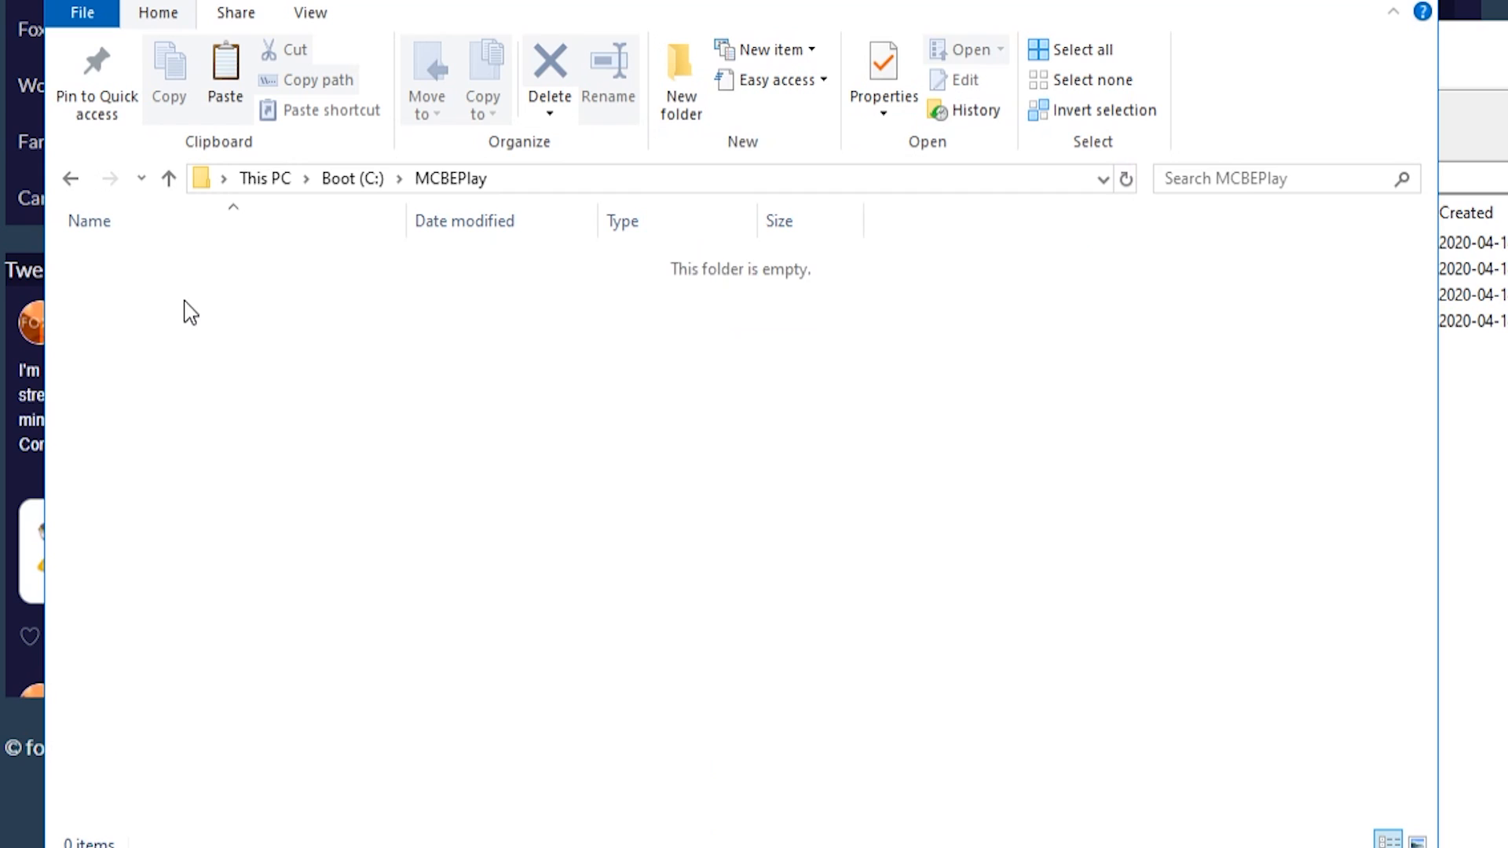
left_click(351, 177)
double_click(118, 385)
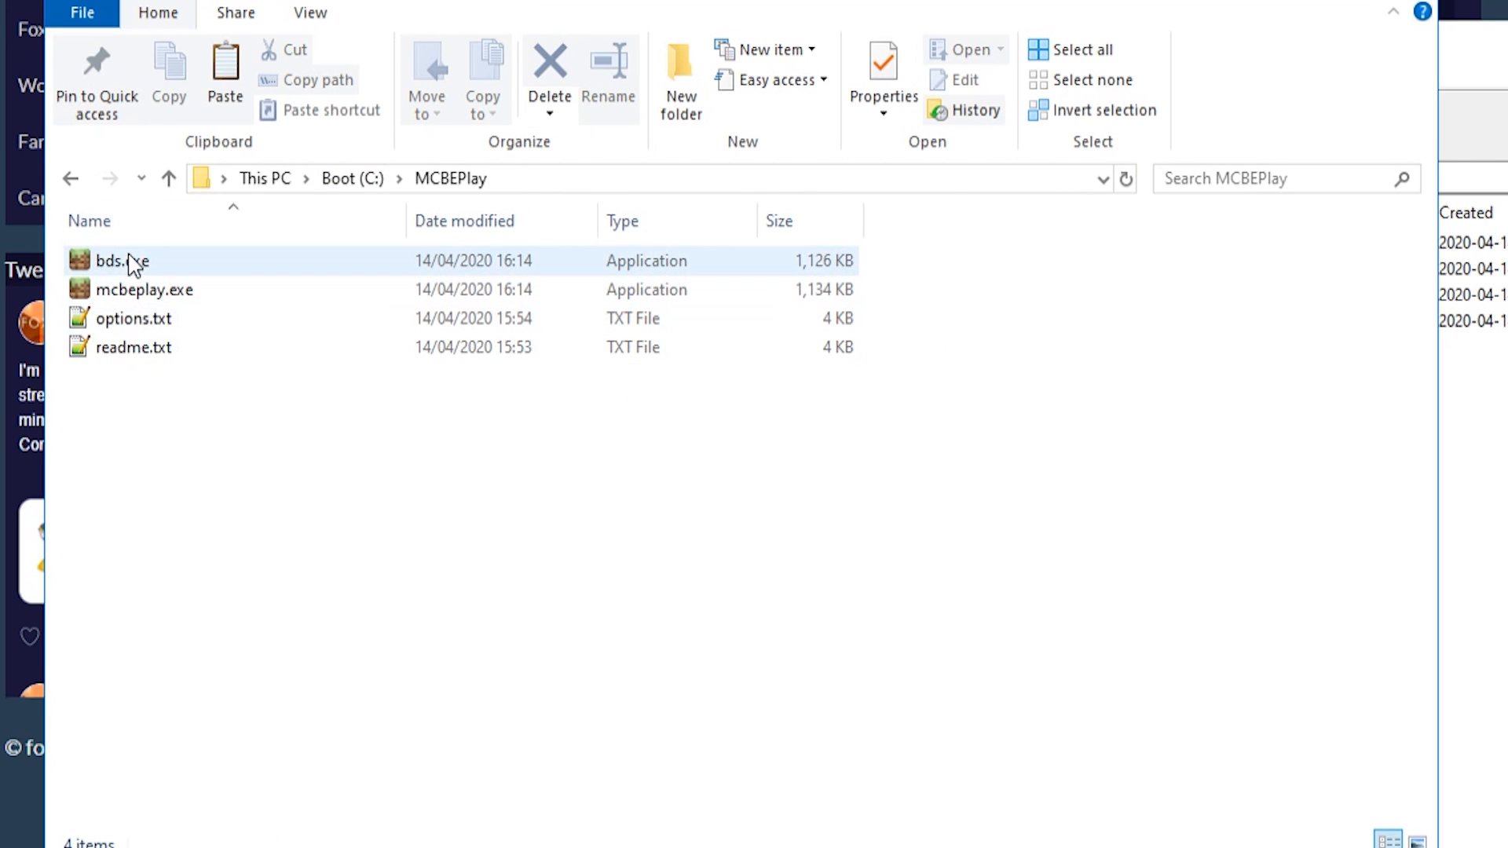
Step: Inspect the extracted files, view the contents of readme.txt and close it
mouse_move(149, 271)
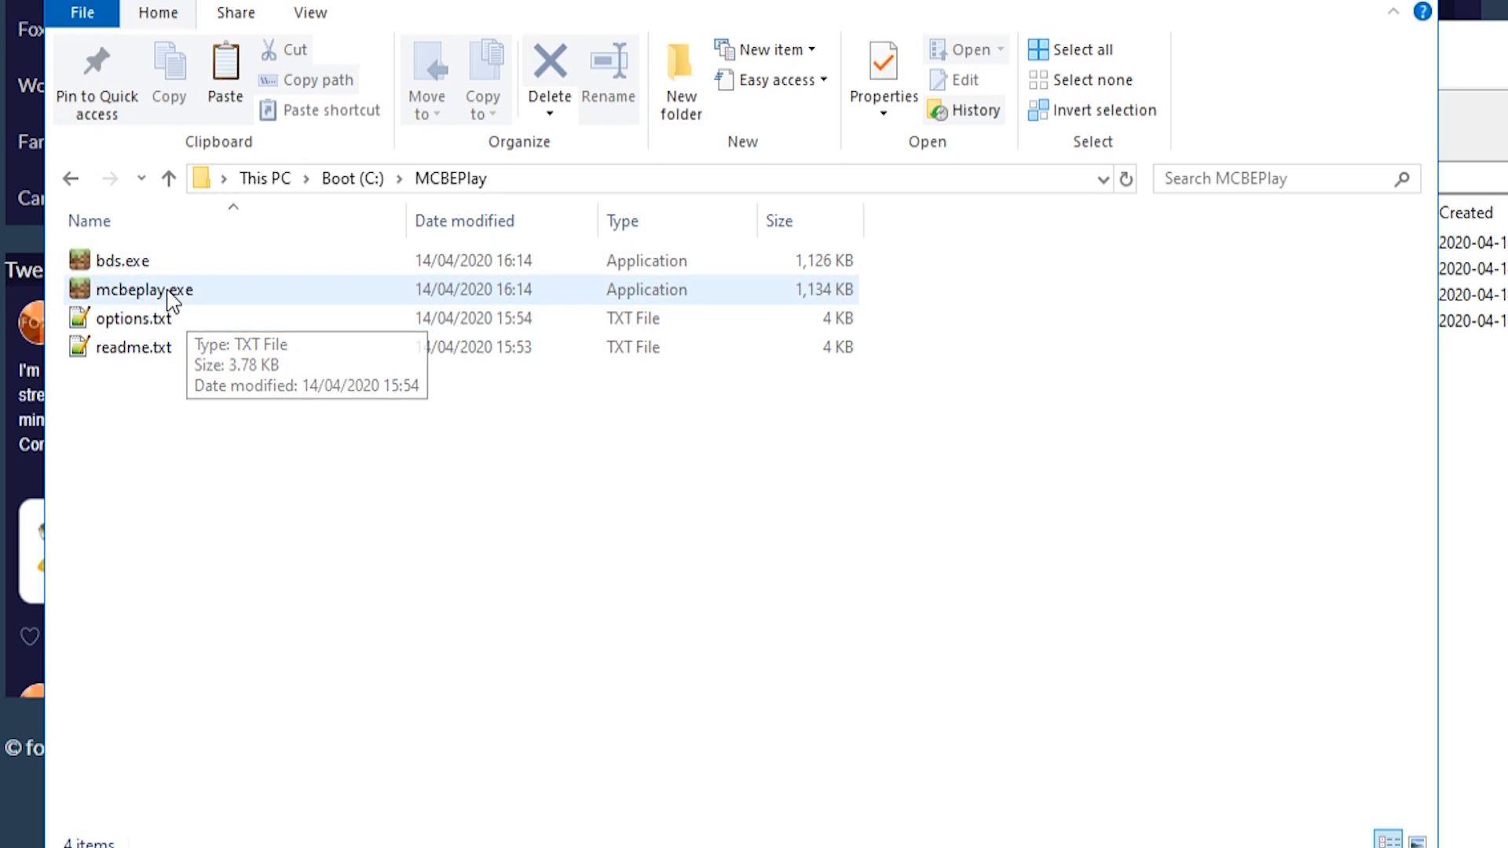
mouse_move(151, 297)
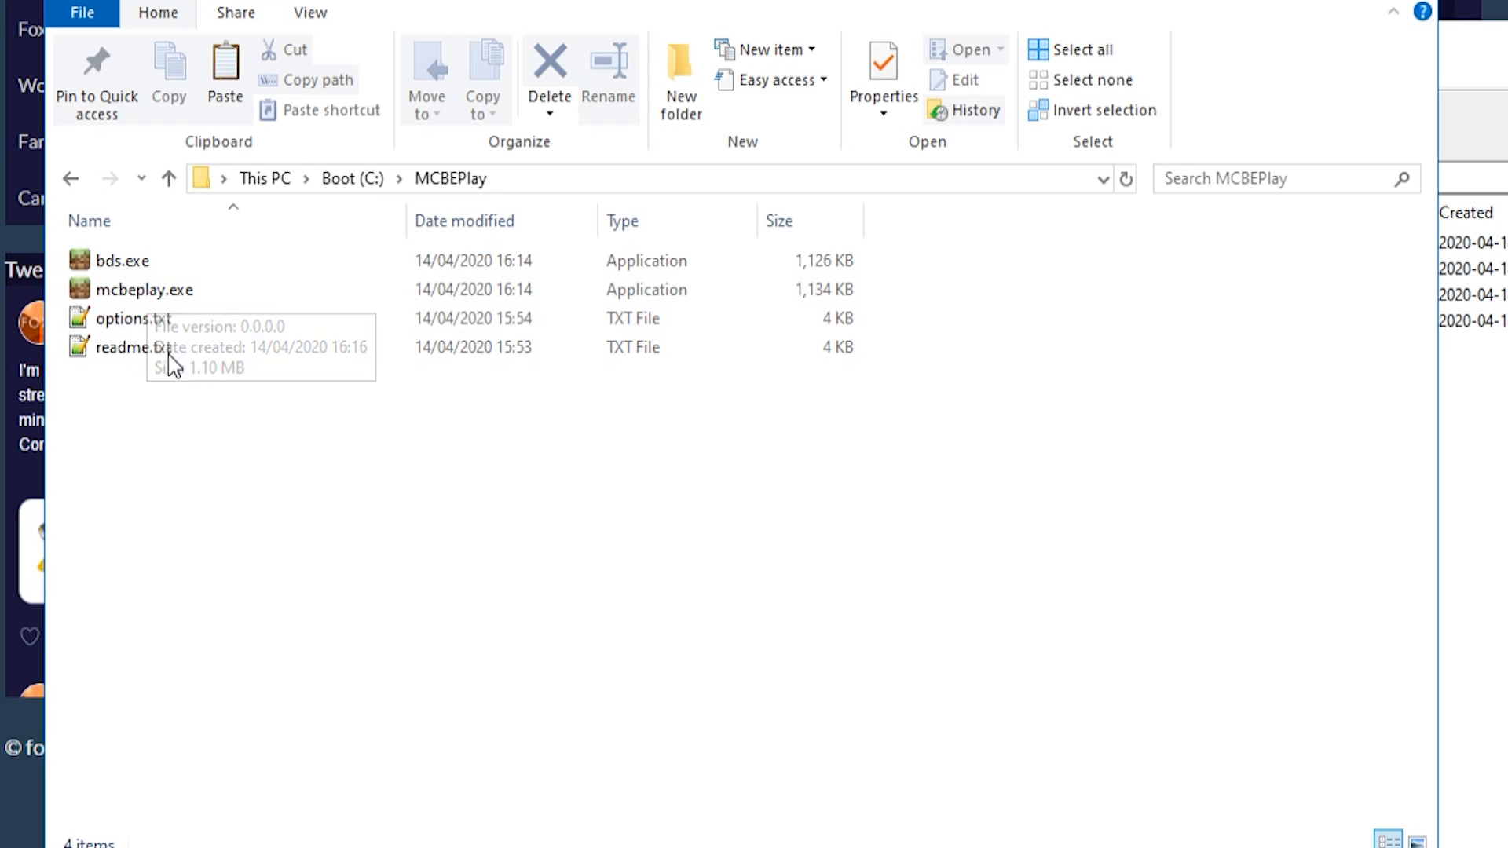
double_click(161, 348)
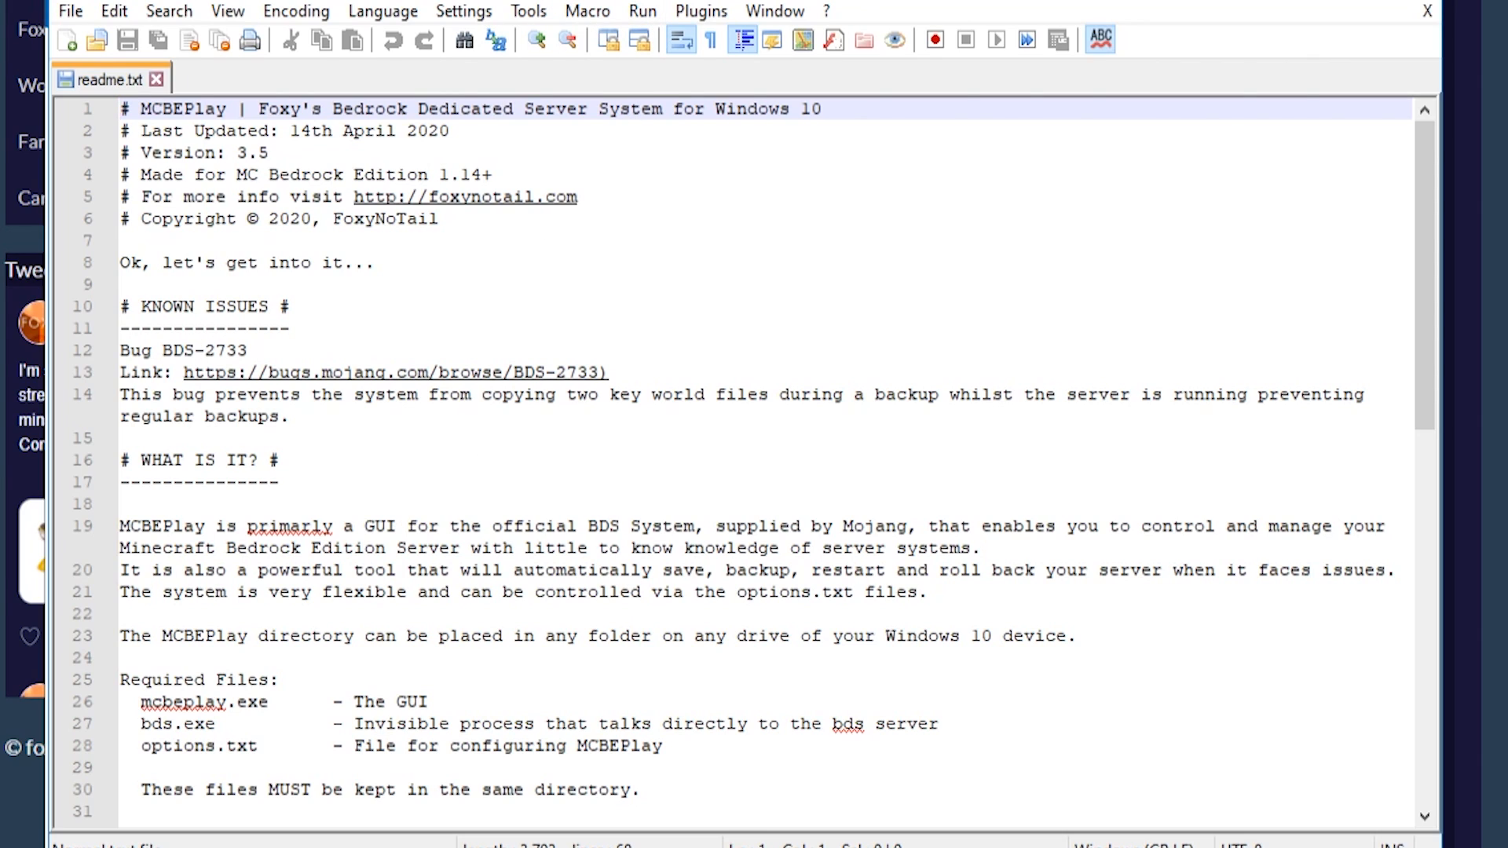
left_click(1414, 9)
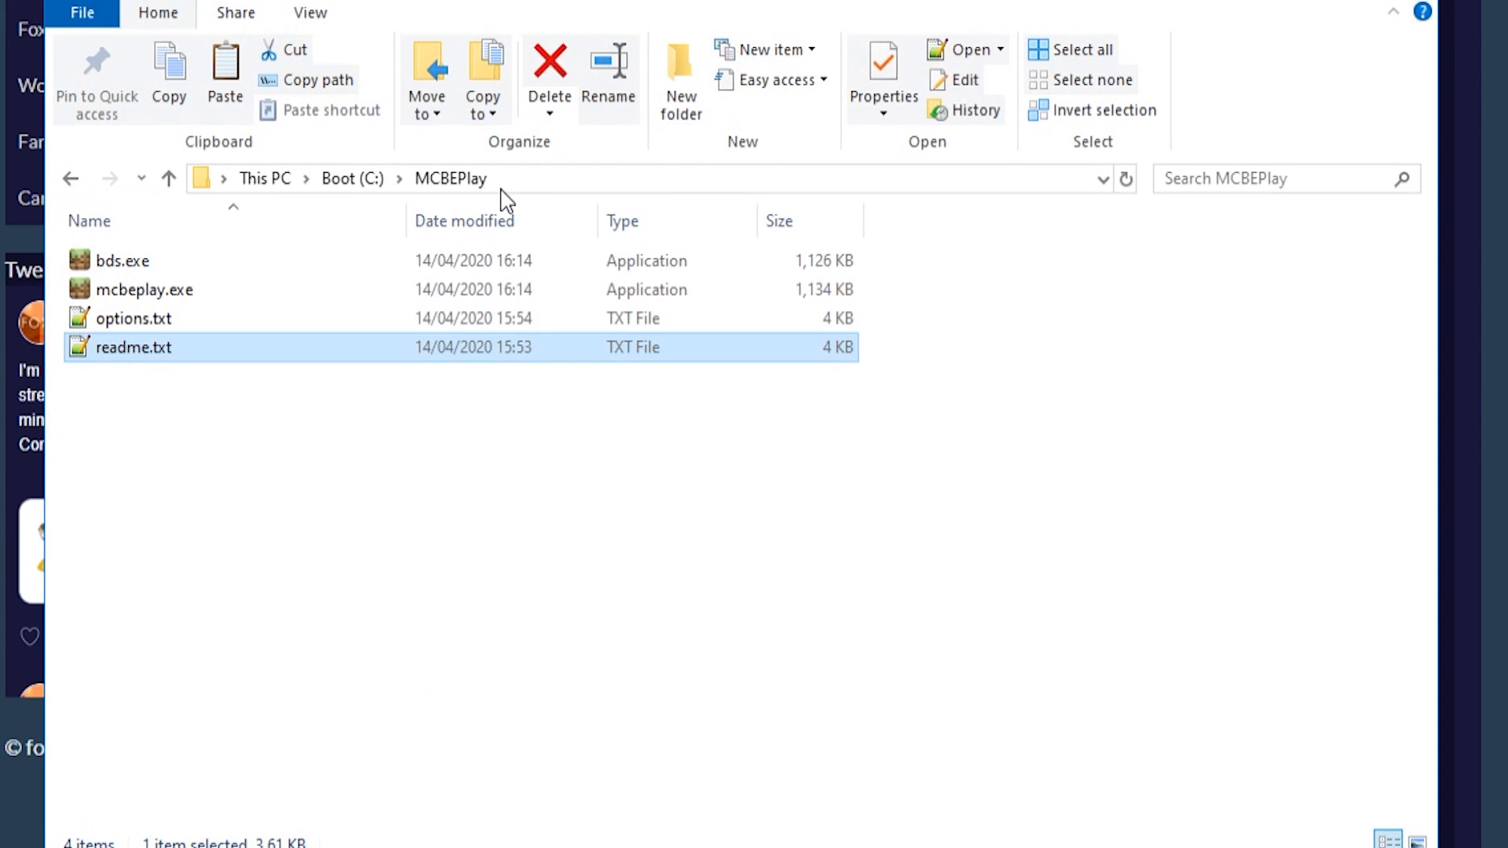
Step: Create a new folder named BDS in C:\MCBEPlay and open it
left_click(150, 405)
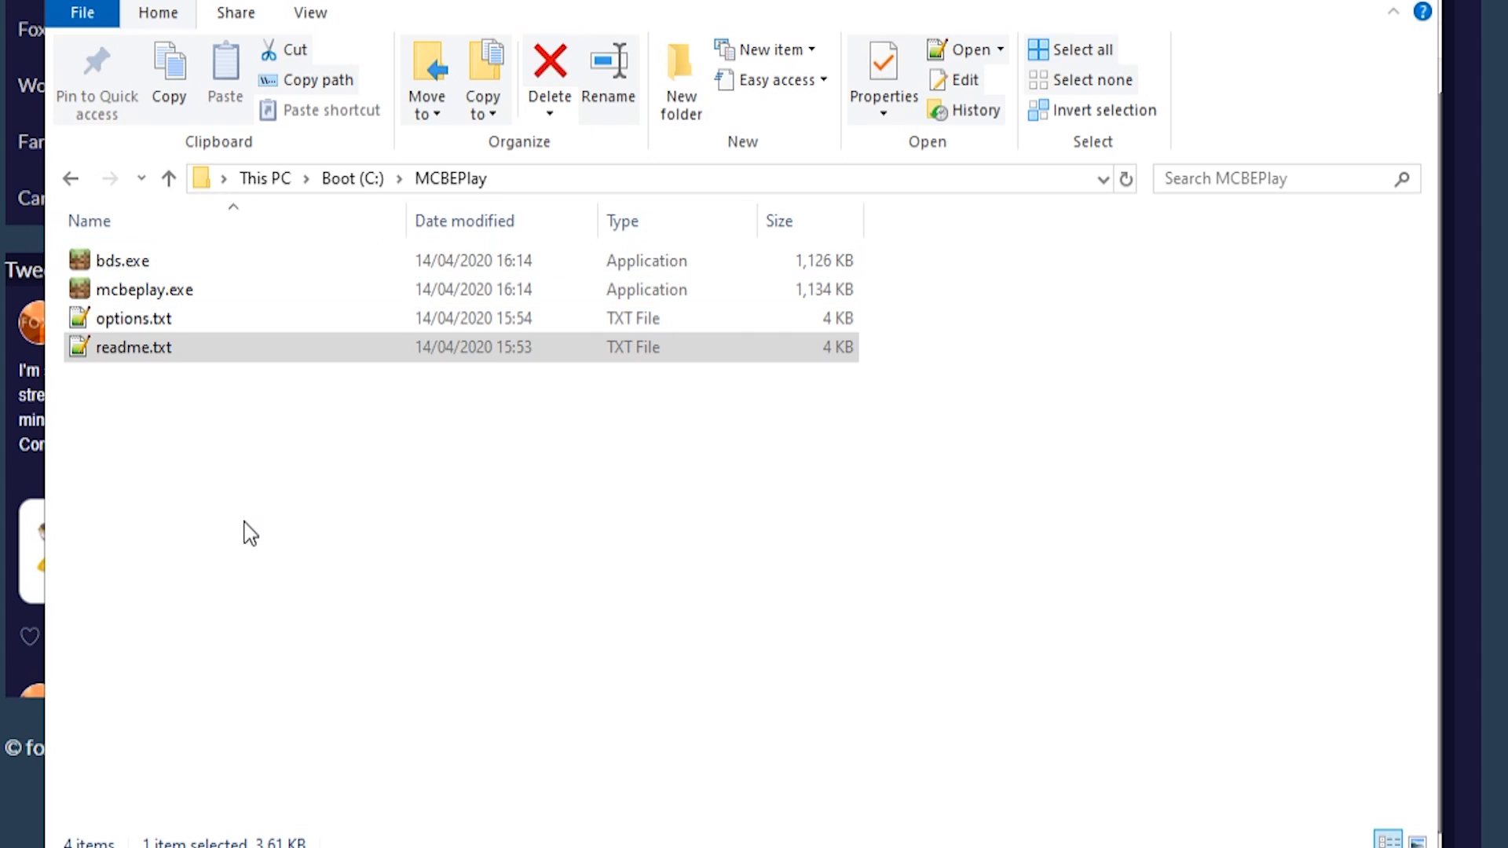
left_click(245, 523)
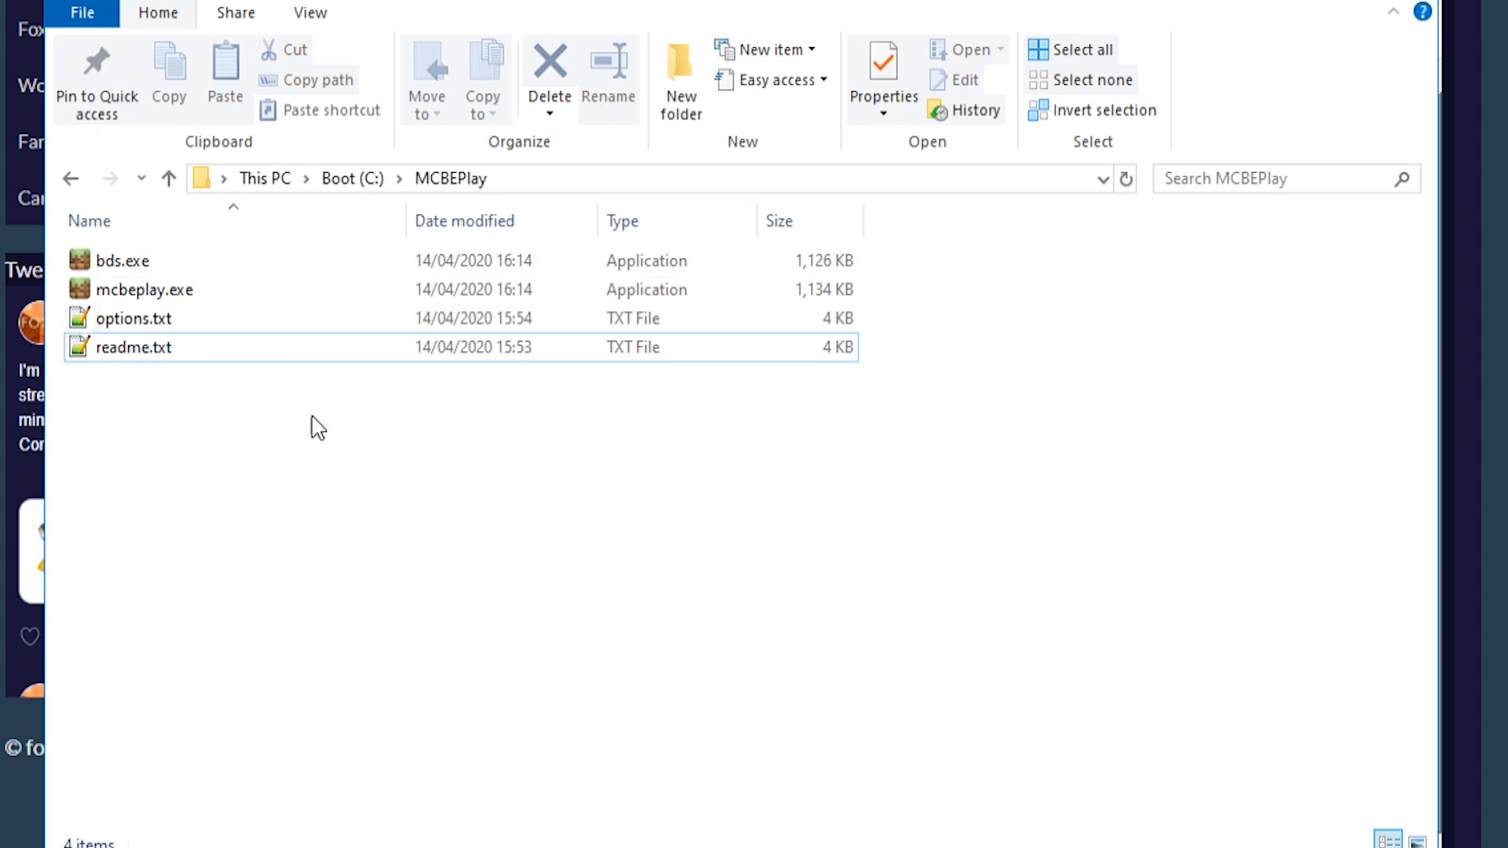
left_click(700, 83)
type("BDS")
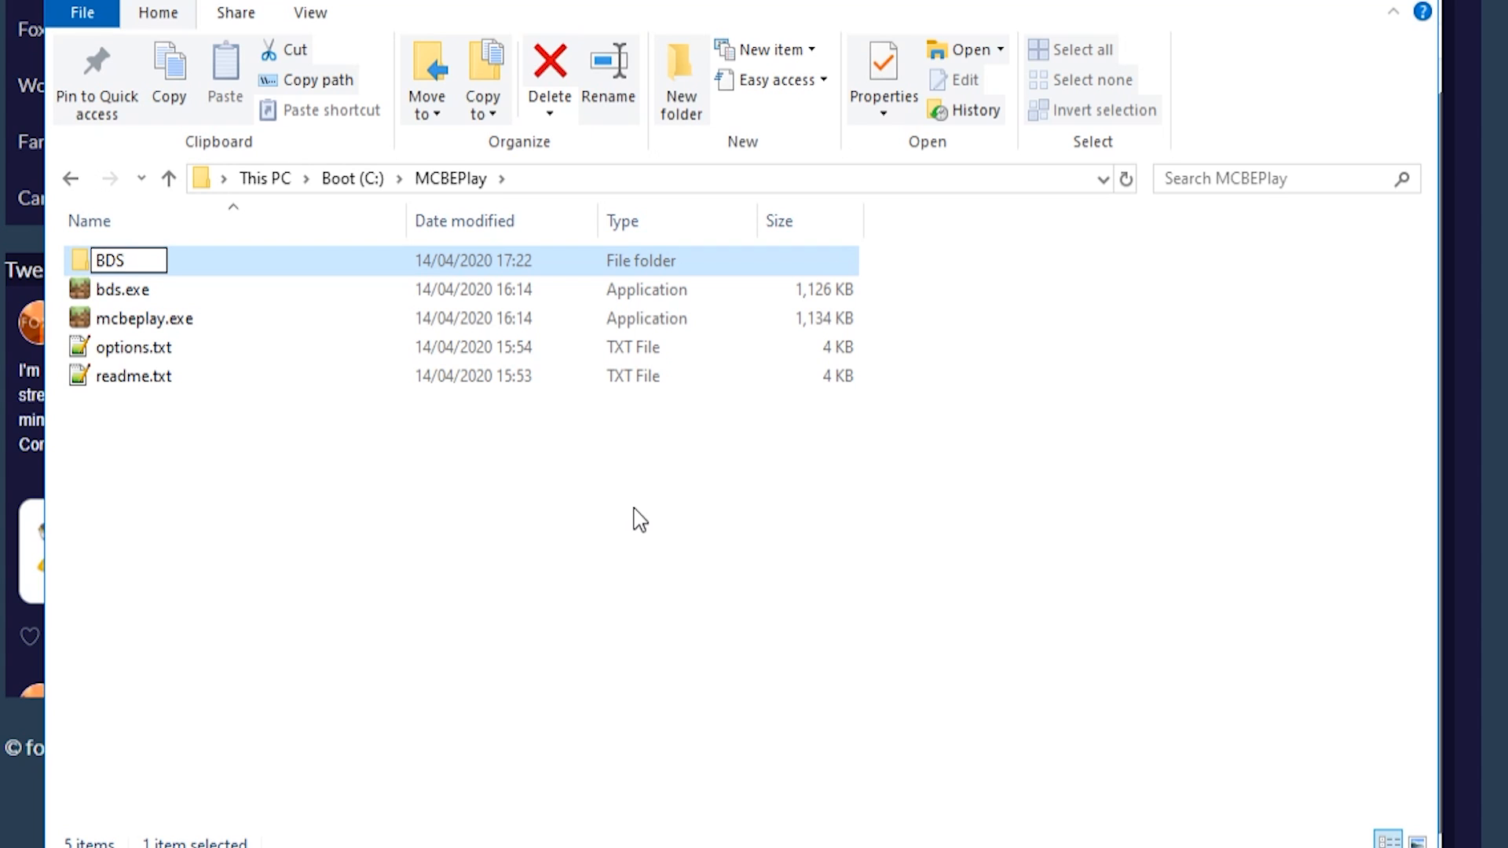
key("Return")
key("Return")
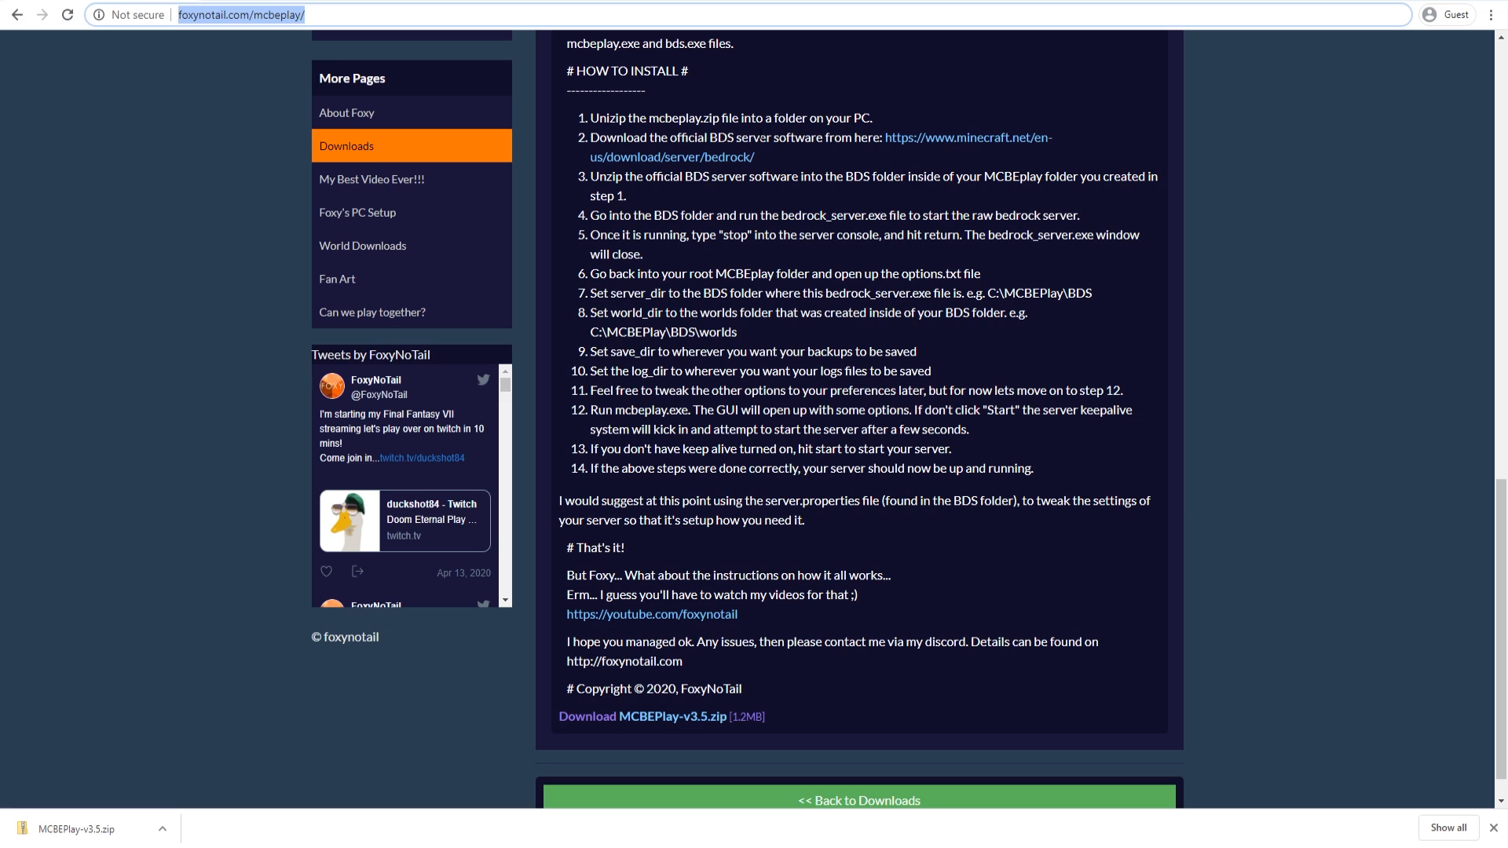
Step: Go to the official Bedrock server download page, accept the license agreement for Windows and download the Windows server software
left_click(964, 142)
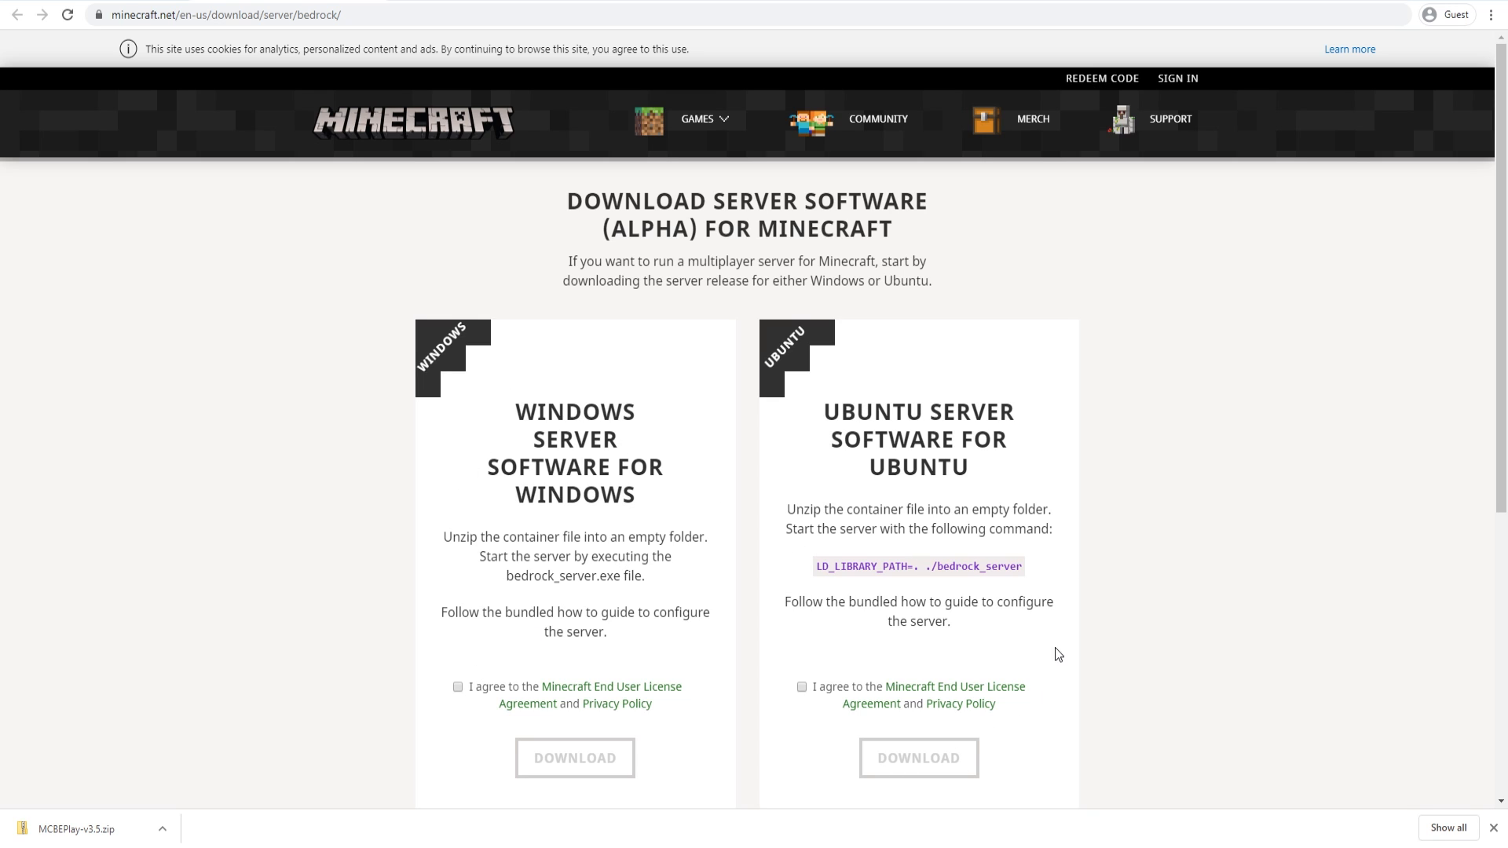
left_click(459, 688)
left_click(577, 757)
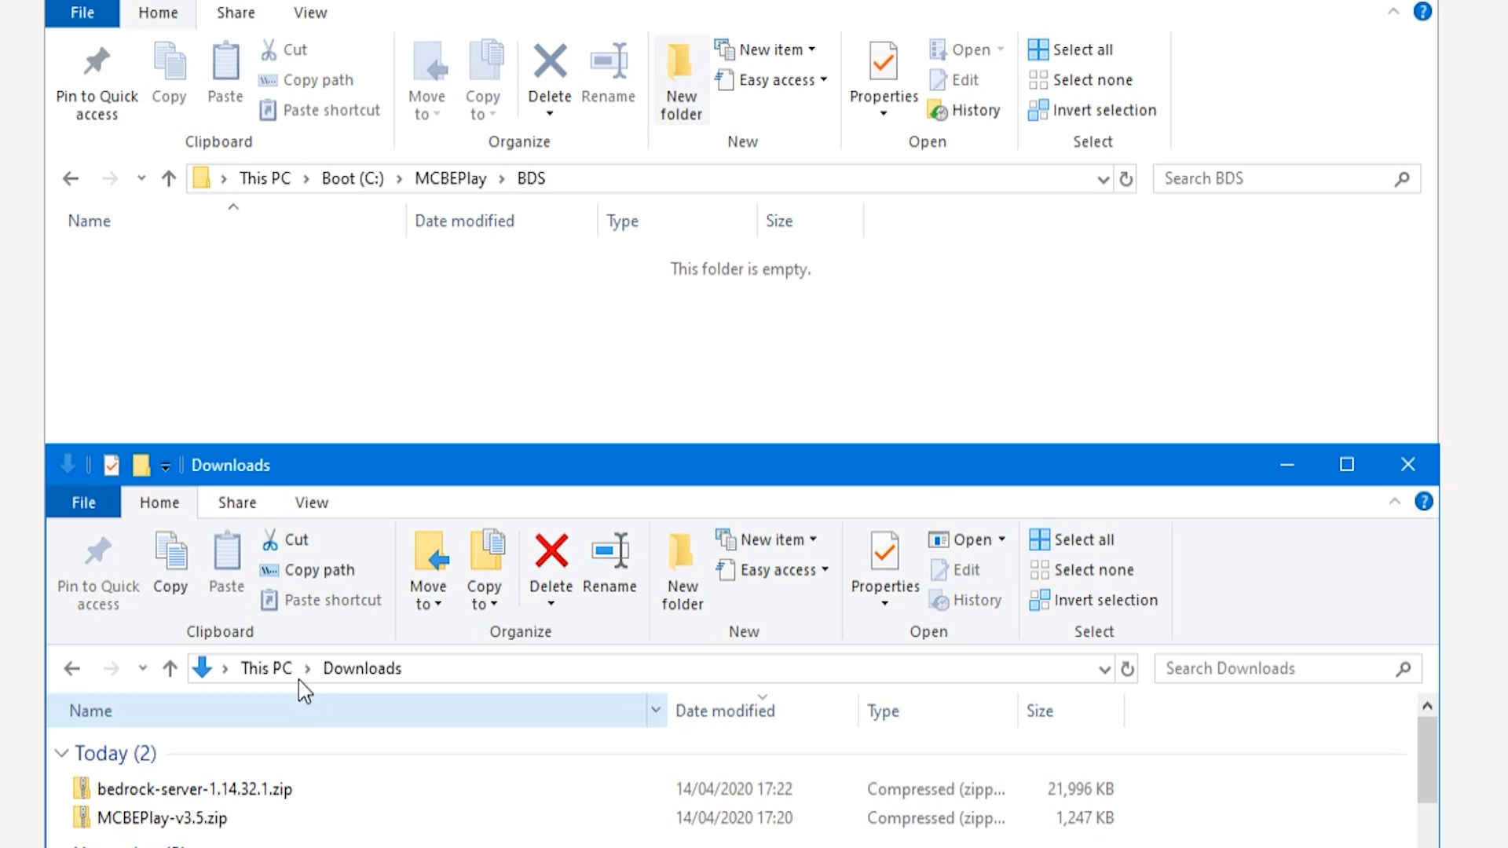
Step: Open bedrock-server-1.14.32.1.zip from Downloads in 7-Zip and extract all its contents into C:\MCBEPlay\BDS
right_click(154, 795)
mouse_move(349, 253)
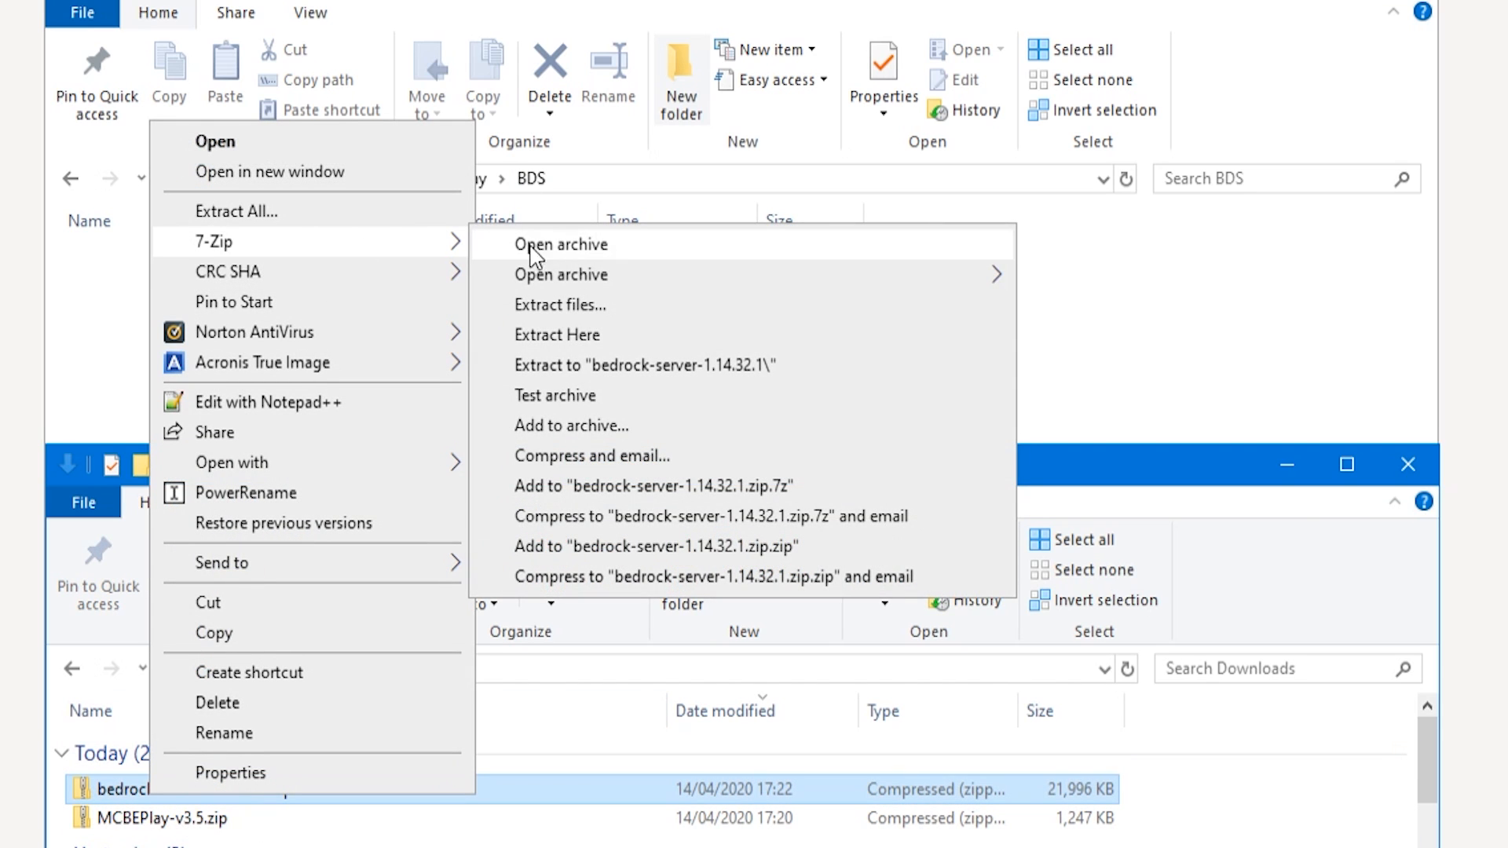
left_click(534, 245)
left_click_drag(864, 673, 781, 248)
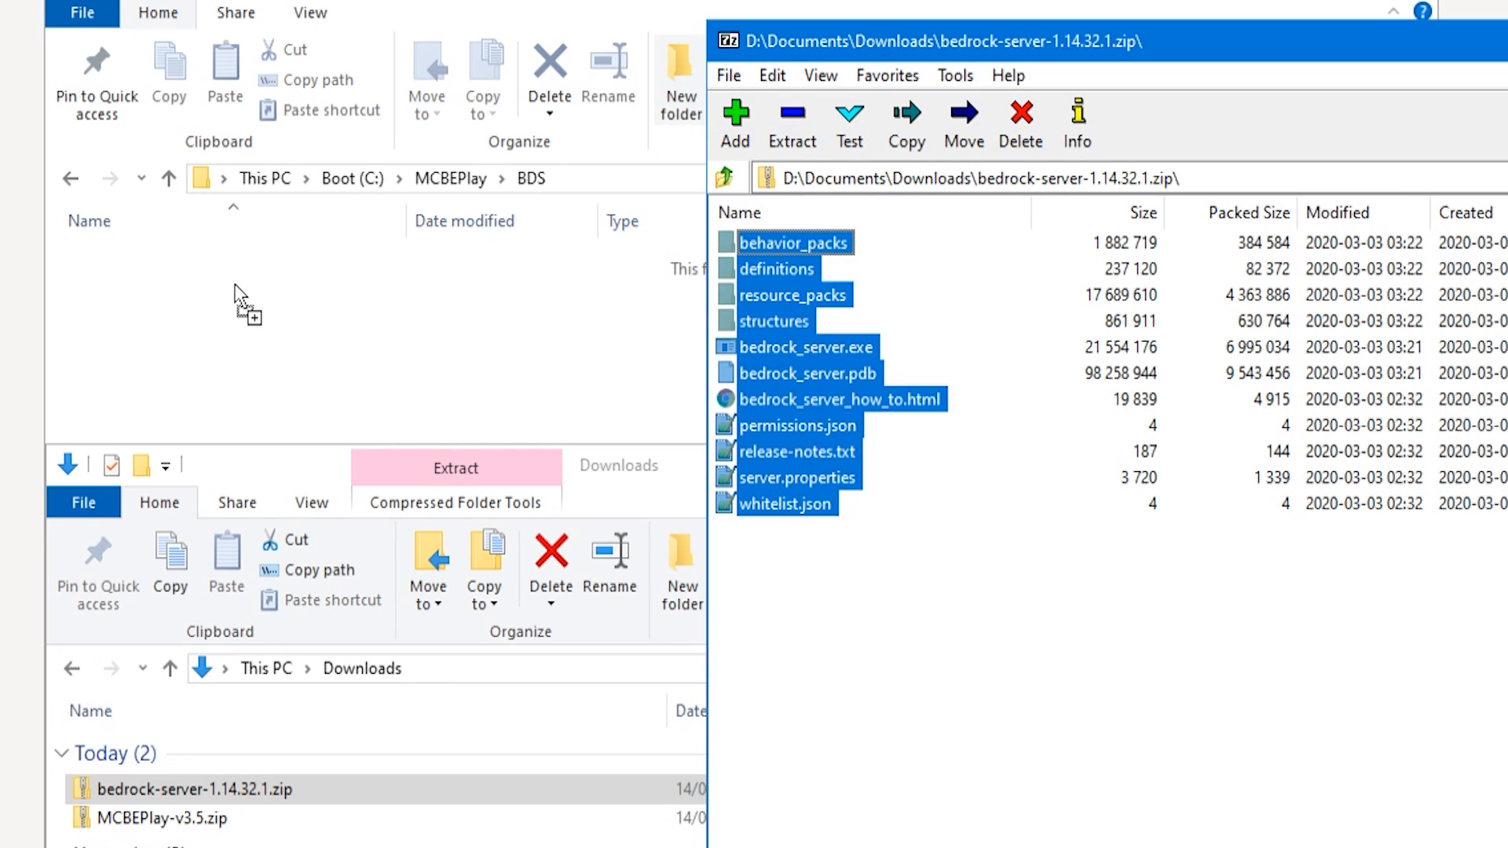
left_click_drag(241, 303, 235, 296)
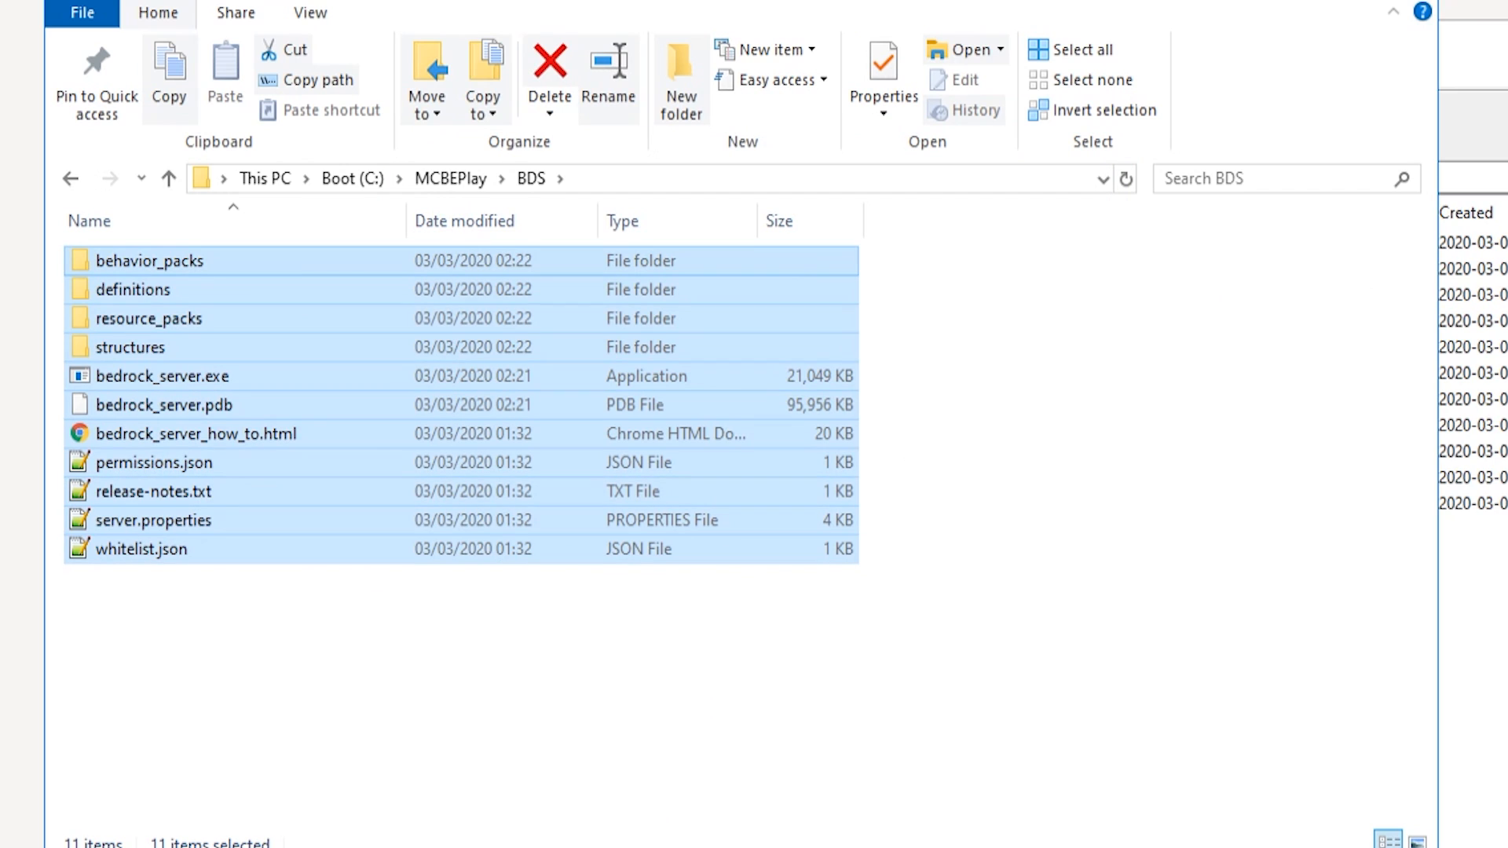
Step: Close the 7-Zip and Downloads windows and run bedrock_server.exe from the BDS folder
left_click(1504, 35)
left_click(1426, 845)
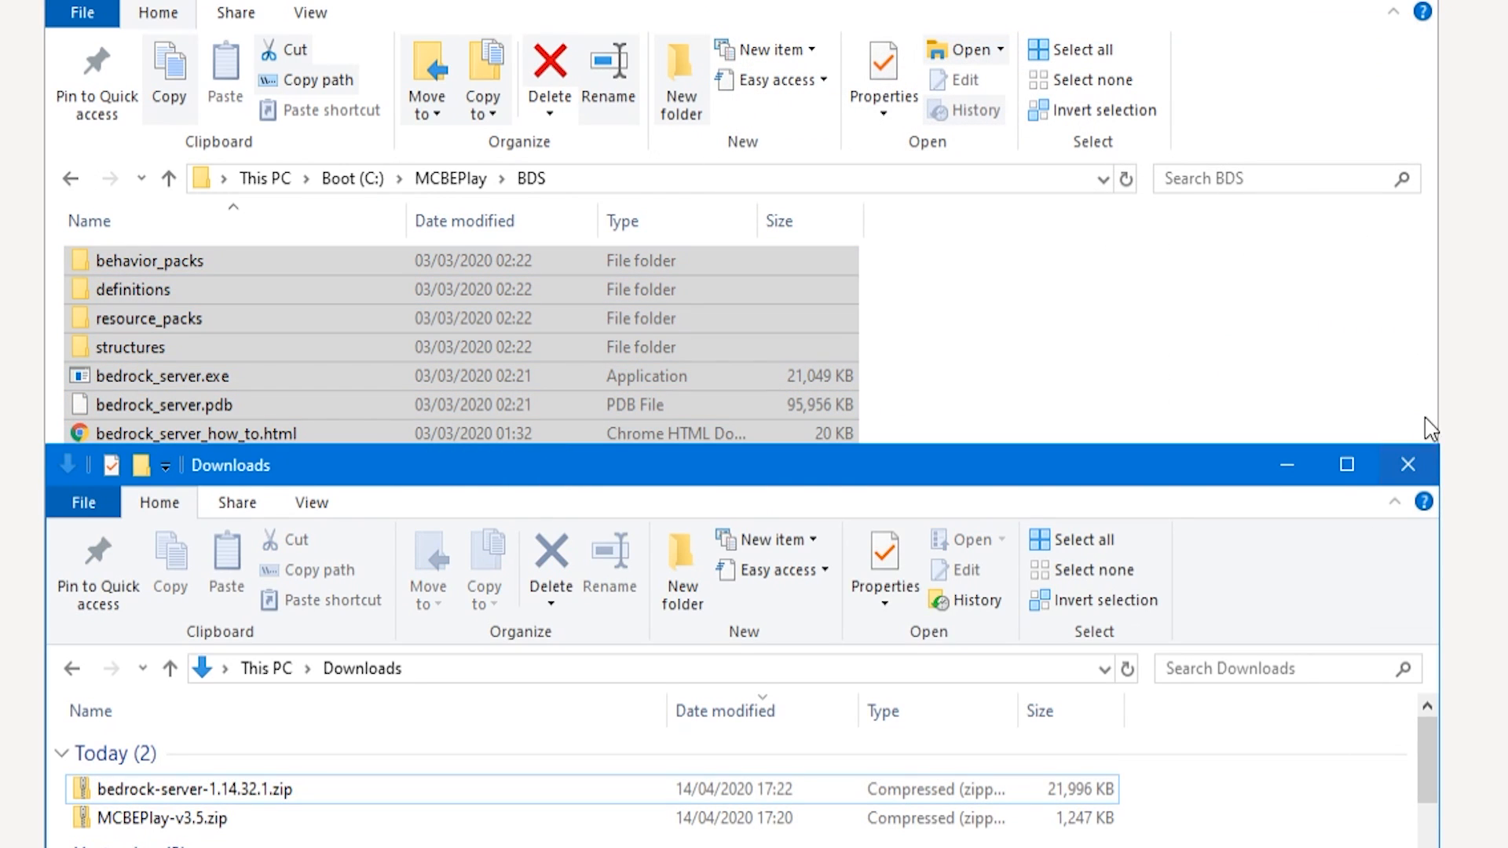
left_click(1407, 464)
left_click(743, 686)
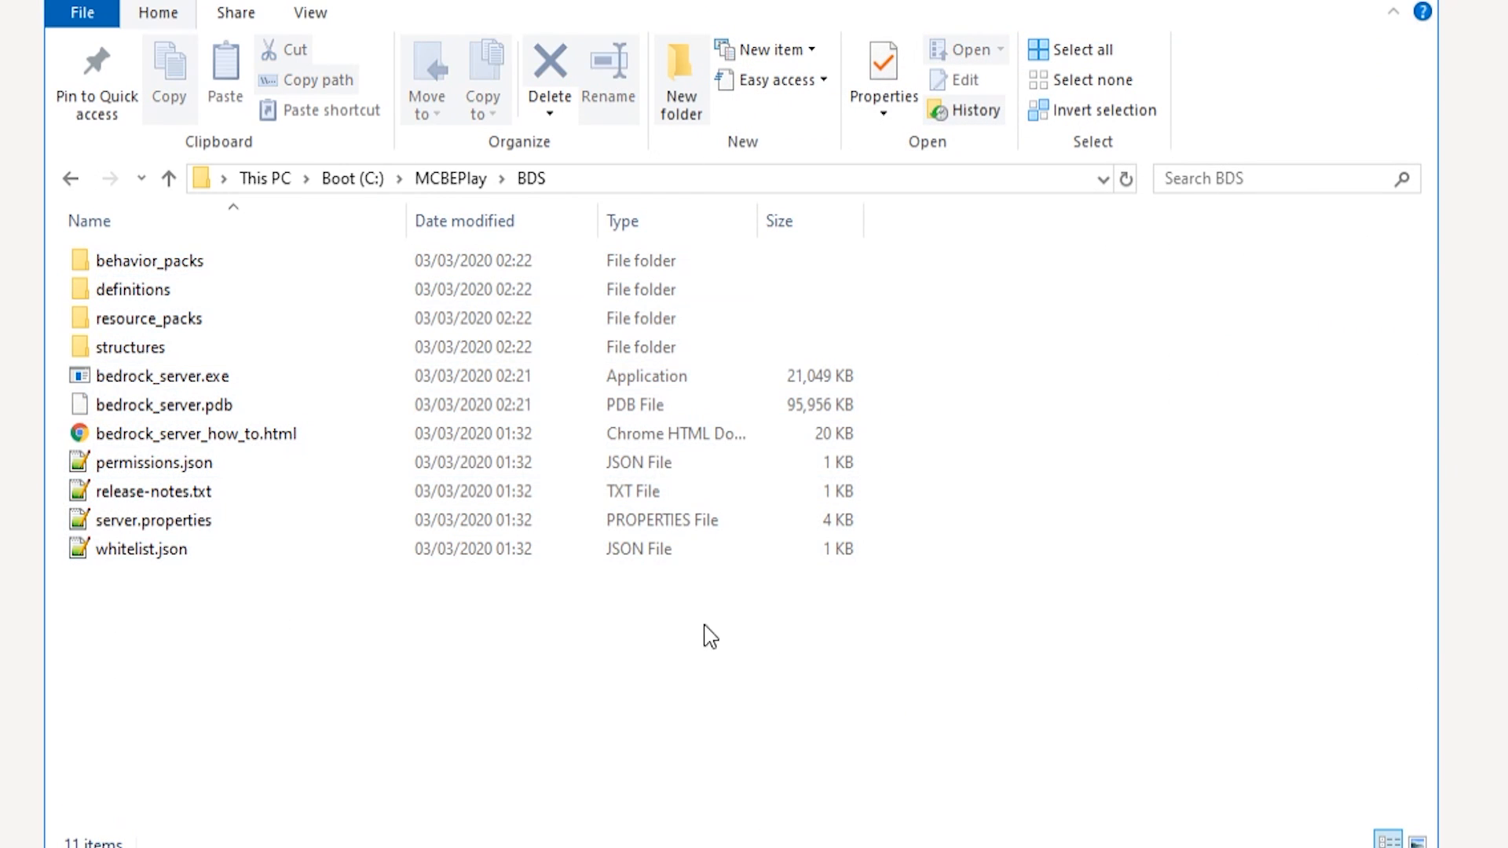
double_click(151, 380)
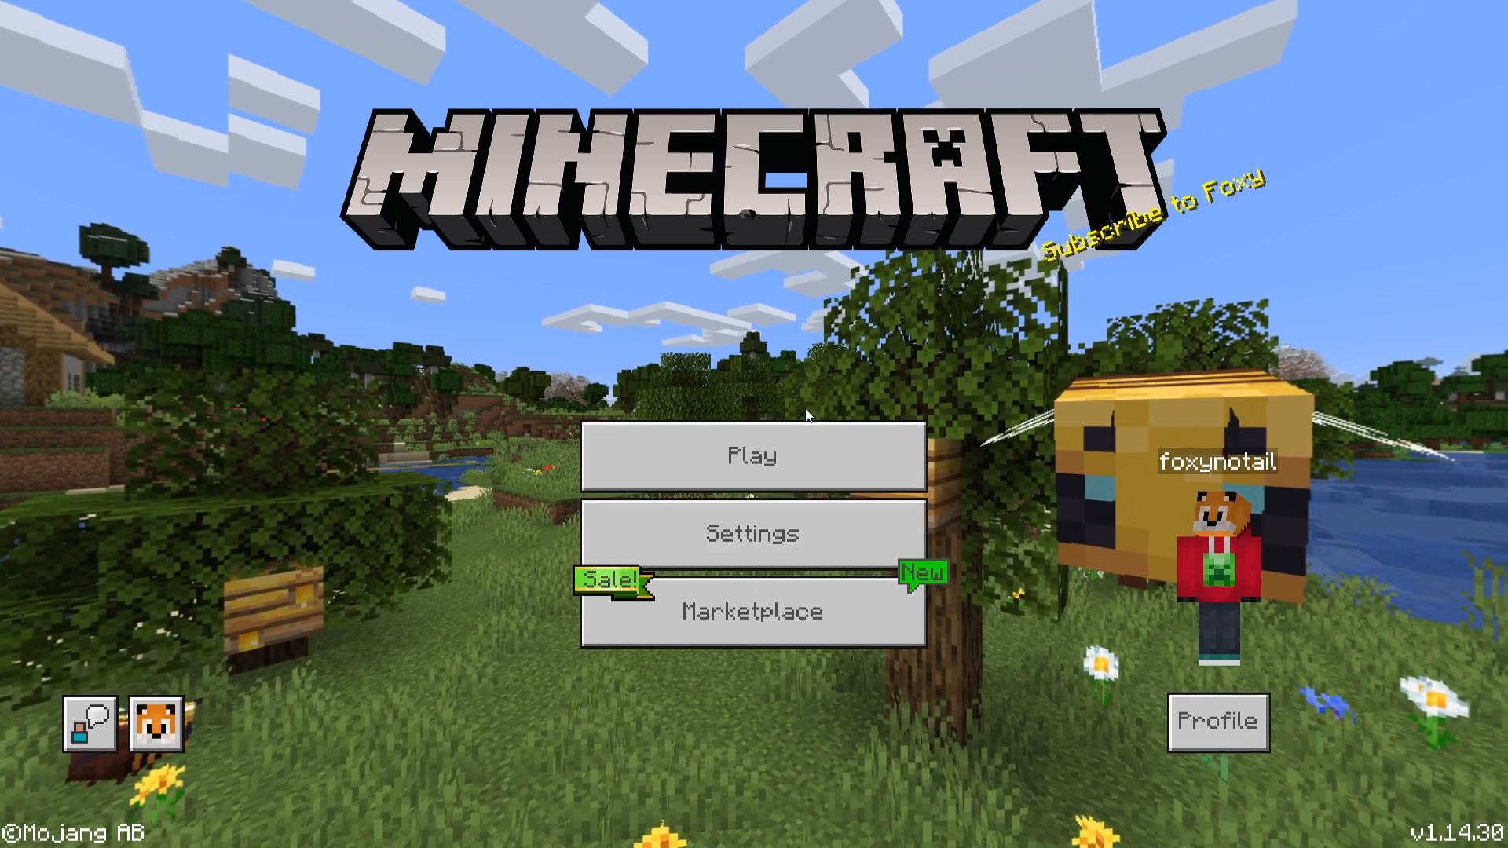
Step: In Minecraft, start adding an external server and name it Localhost
left_click(812, 463)
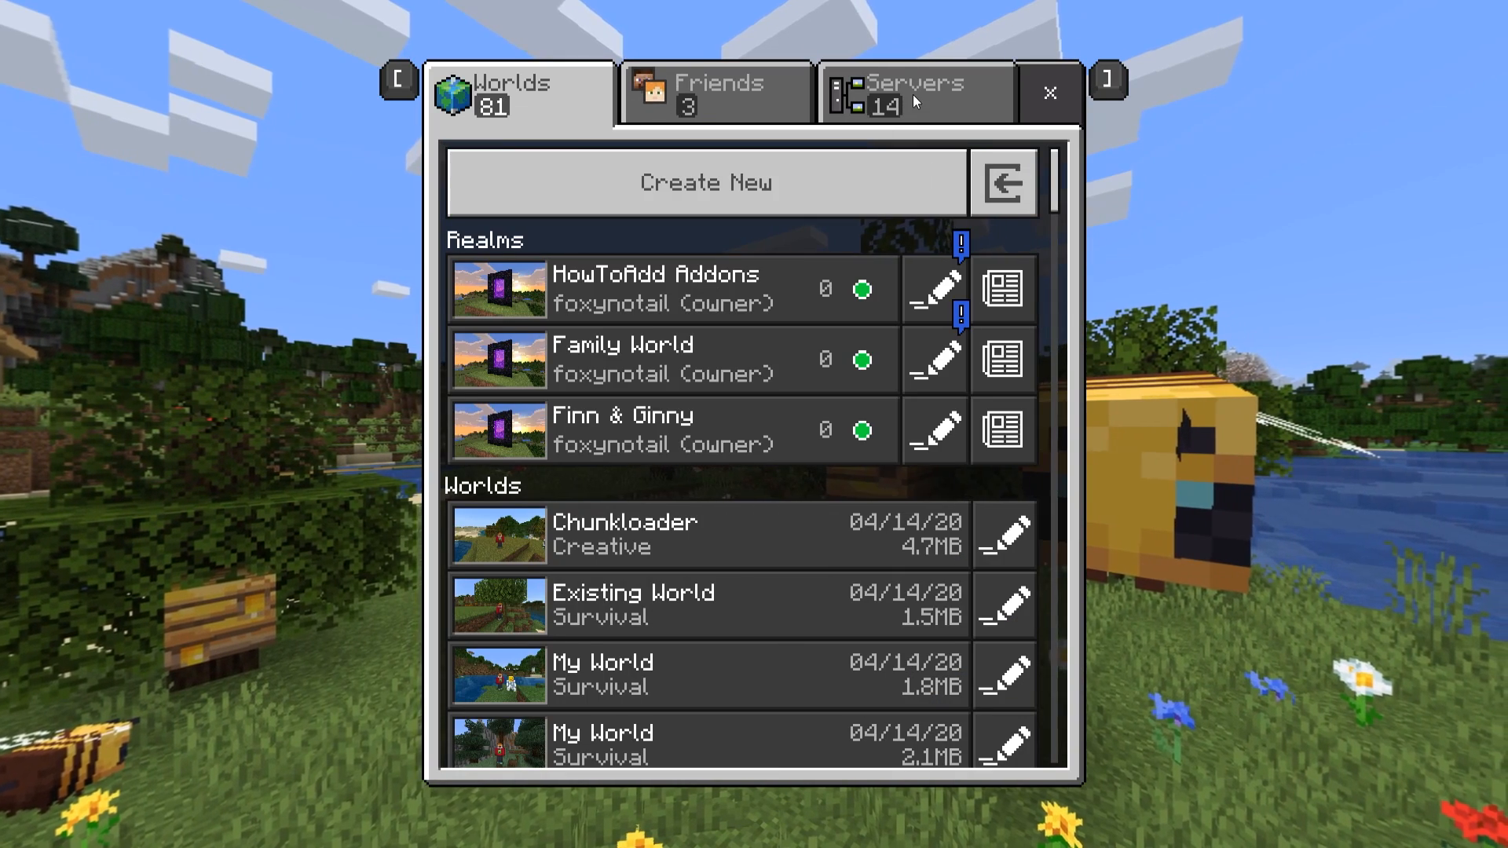
left_click(912, 95)
left_click(746, 182)
left_click(597, 327)
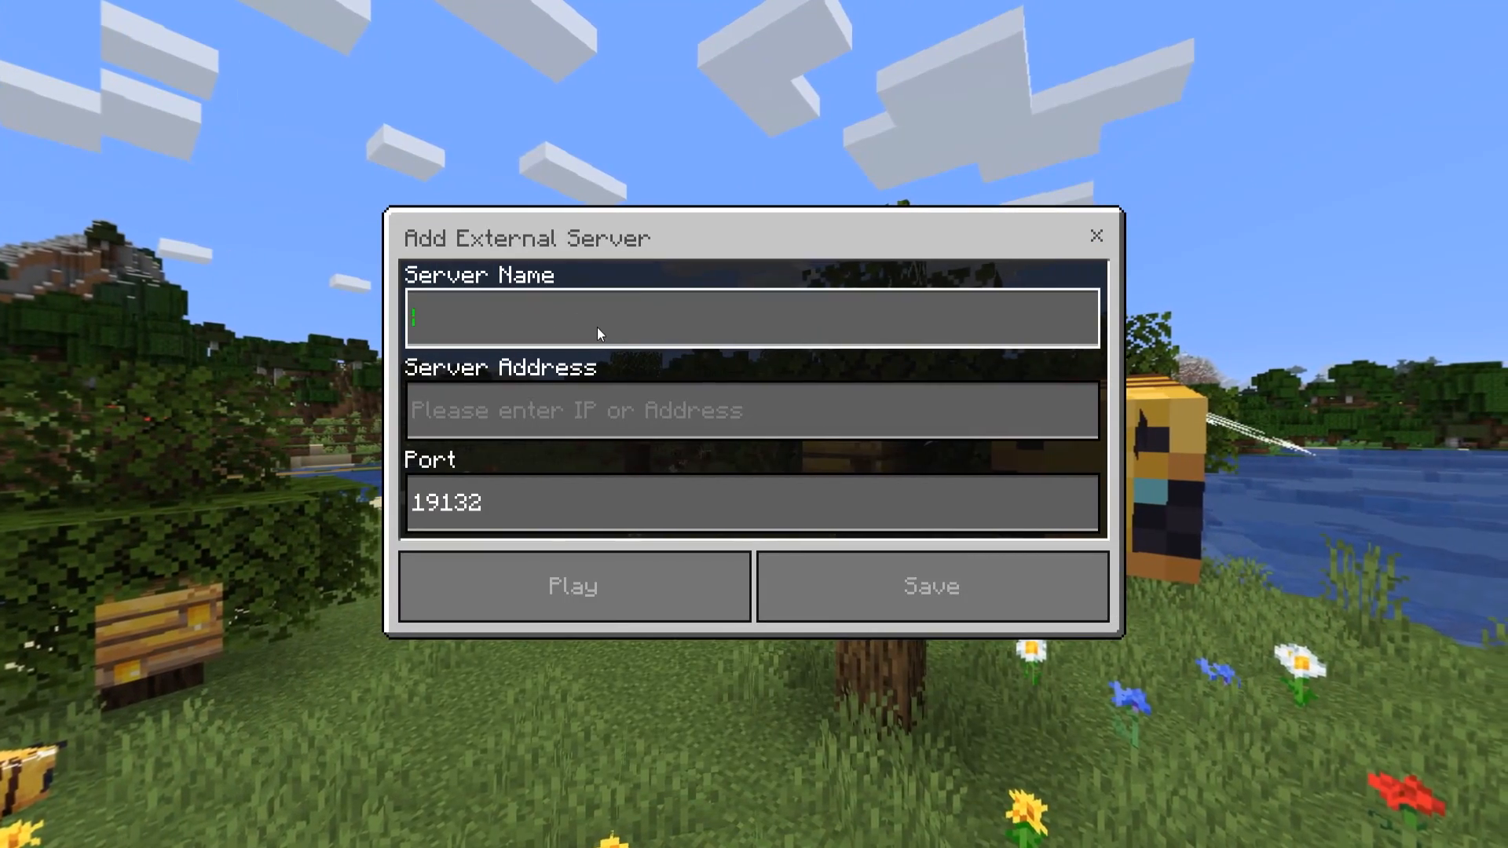
type("Lo")
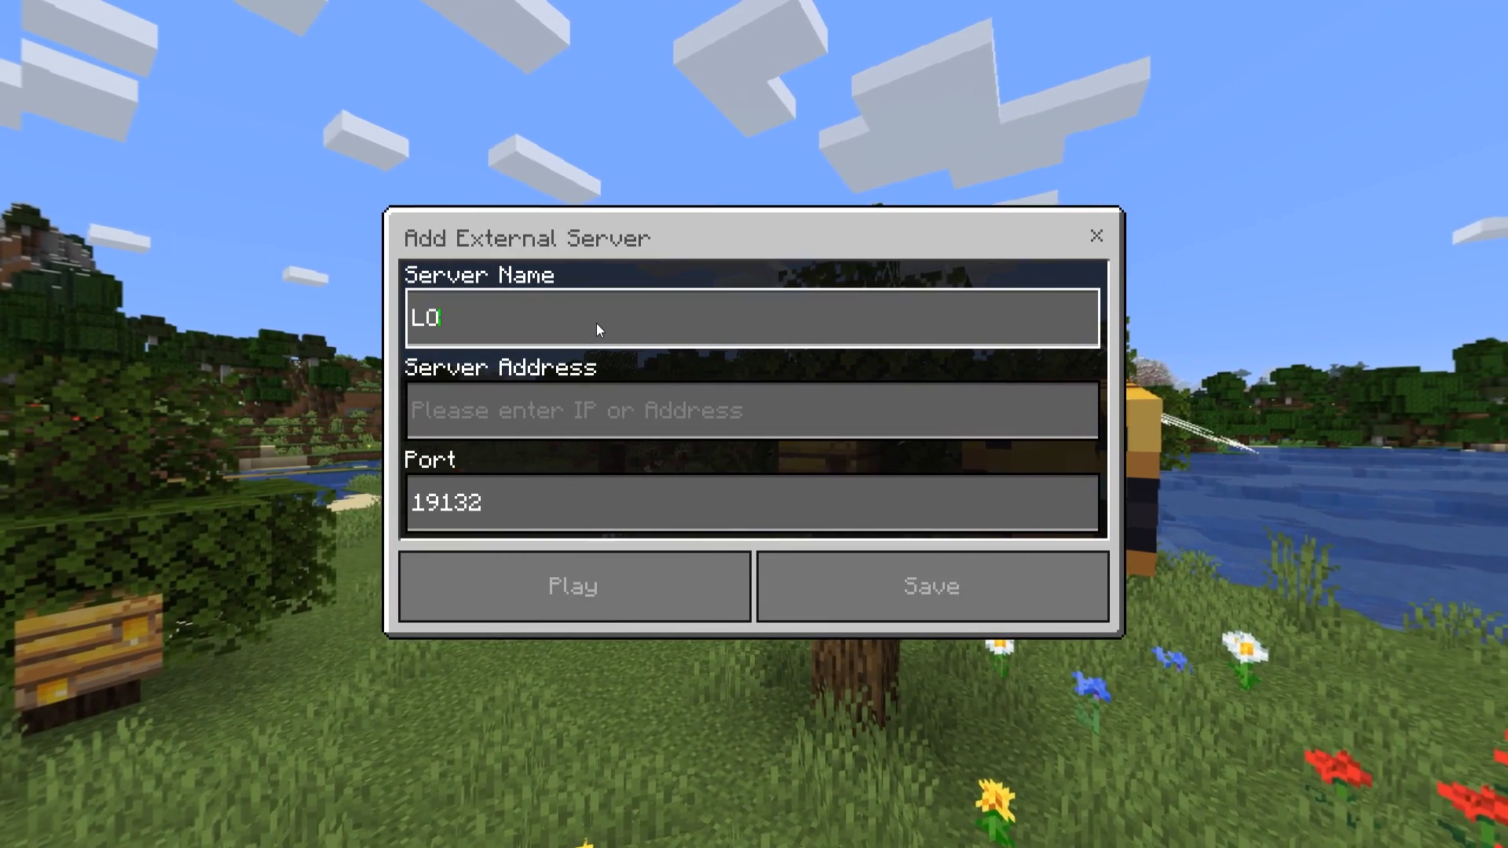
type("calhost")
Step: Save the Localhost server with the address 127.0.0.1 and join it from the server list
left_click(597, 399)
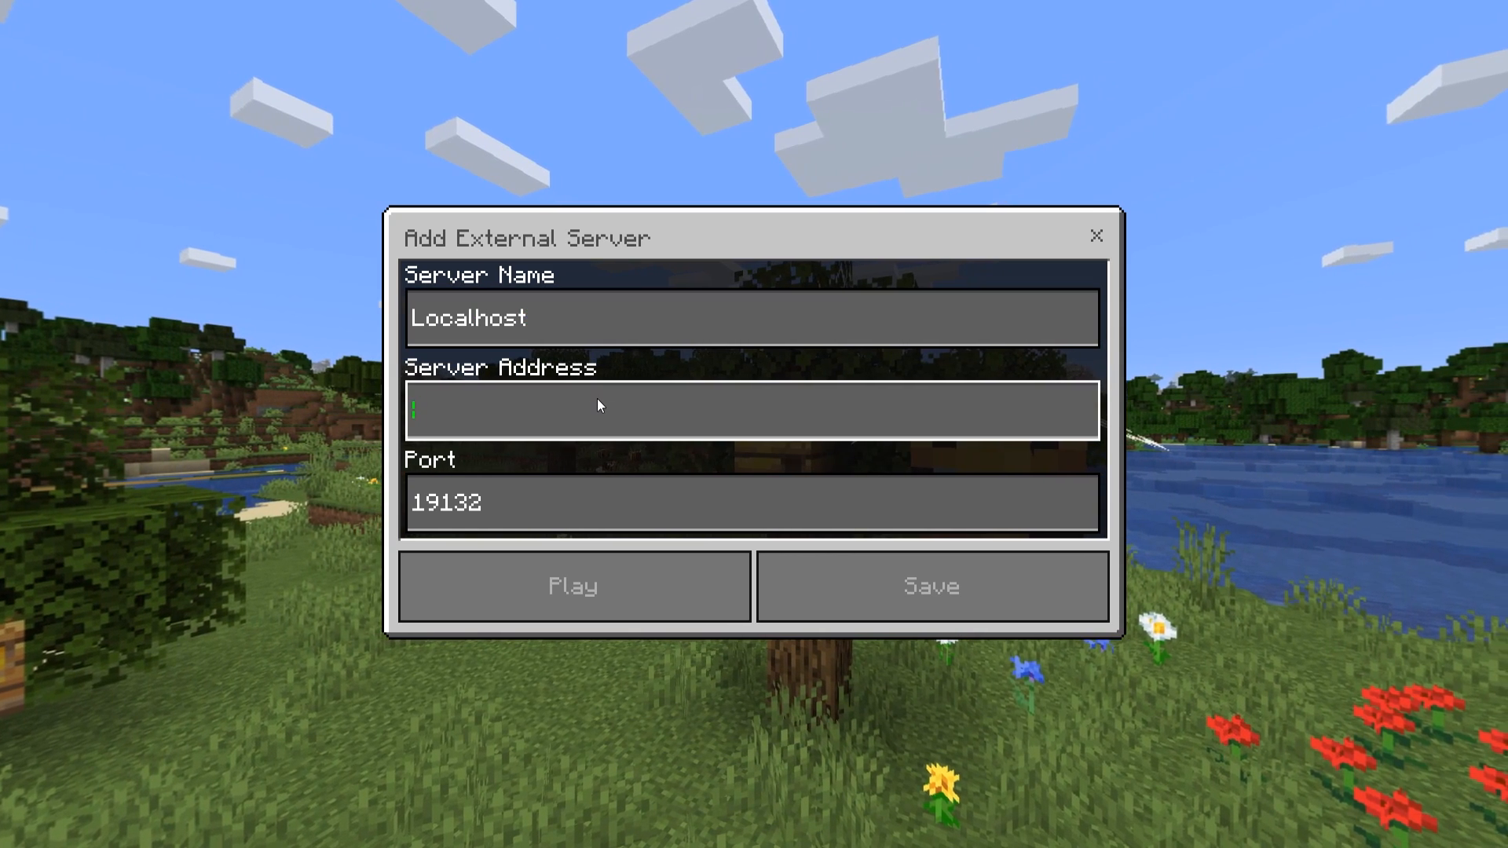
type("127.")
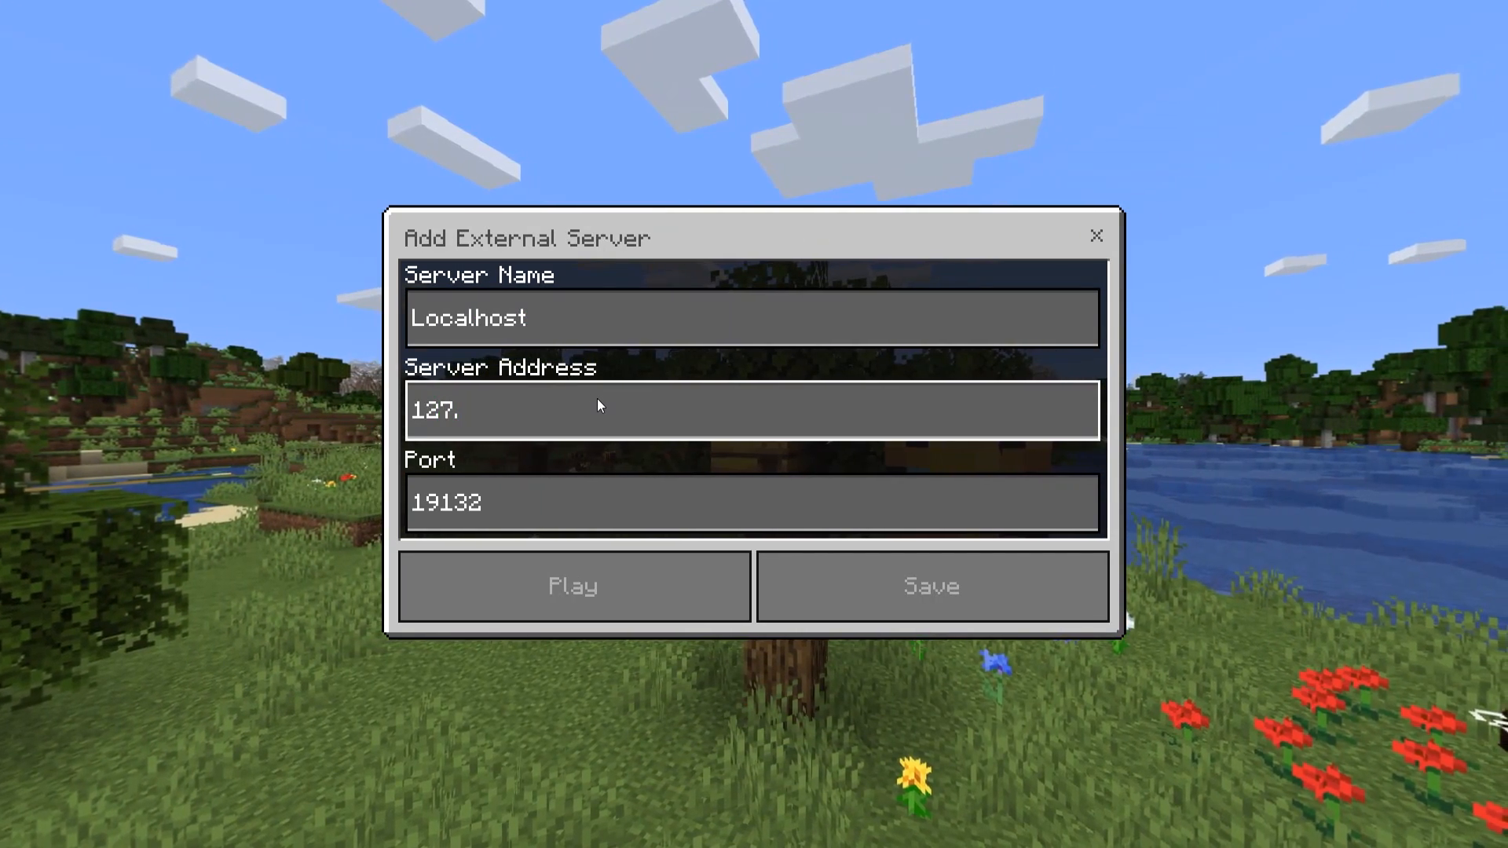
type("0.0.1")
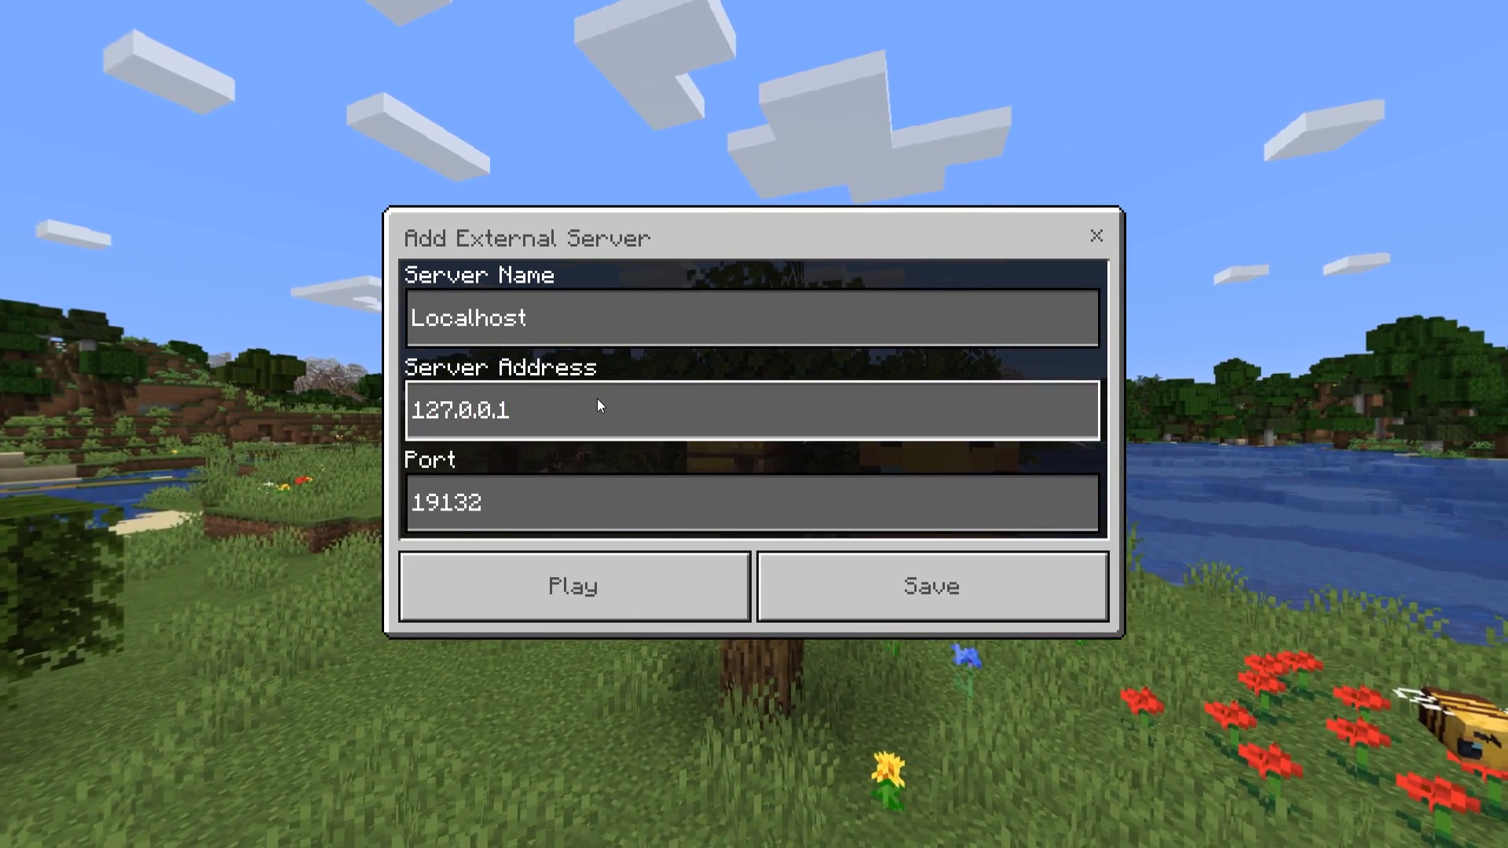
left_click(763, 318)
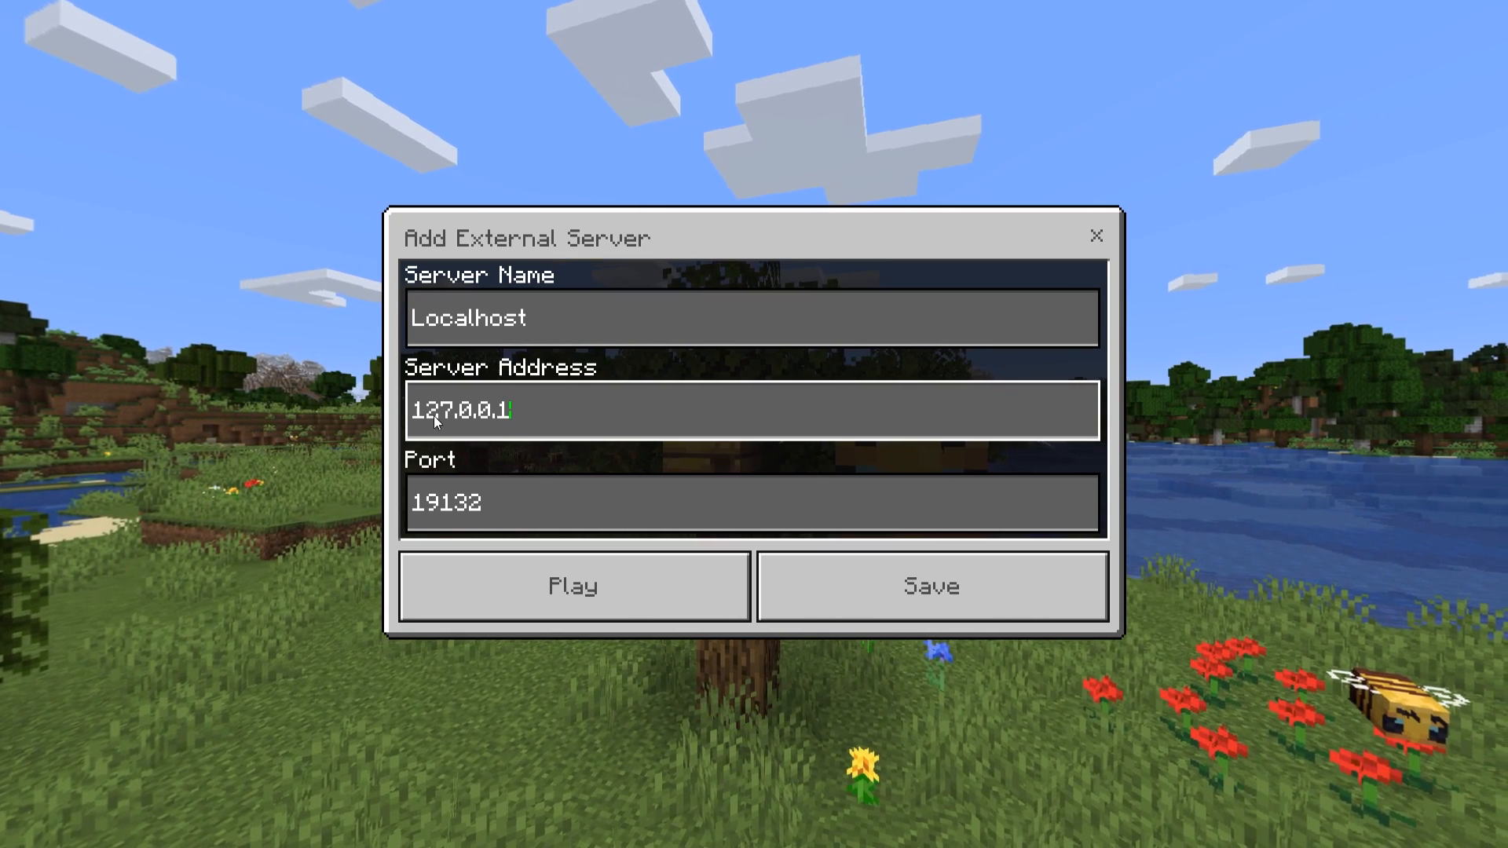
left_click(499, 421)
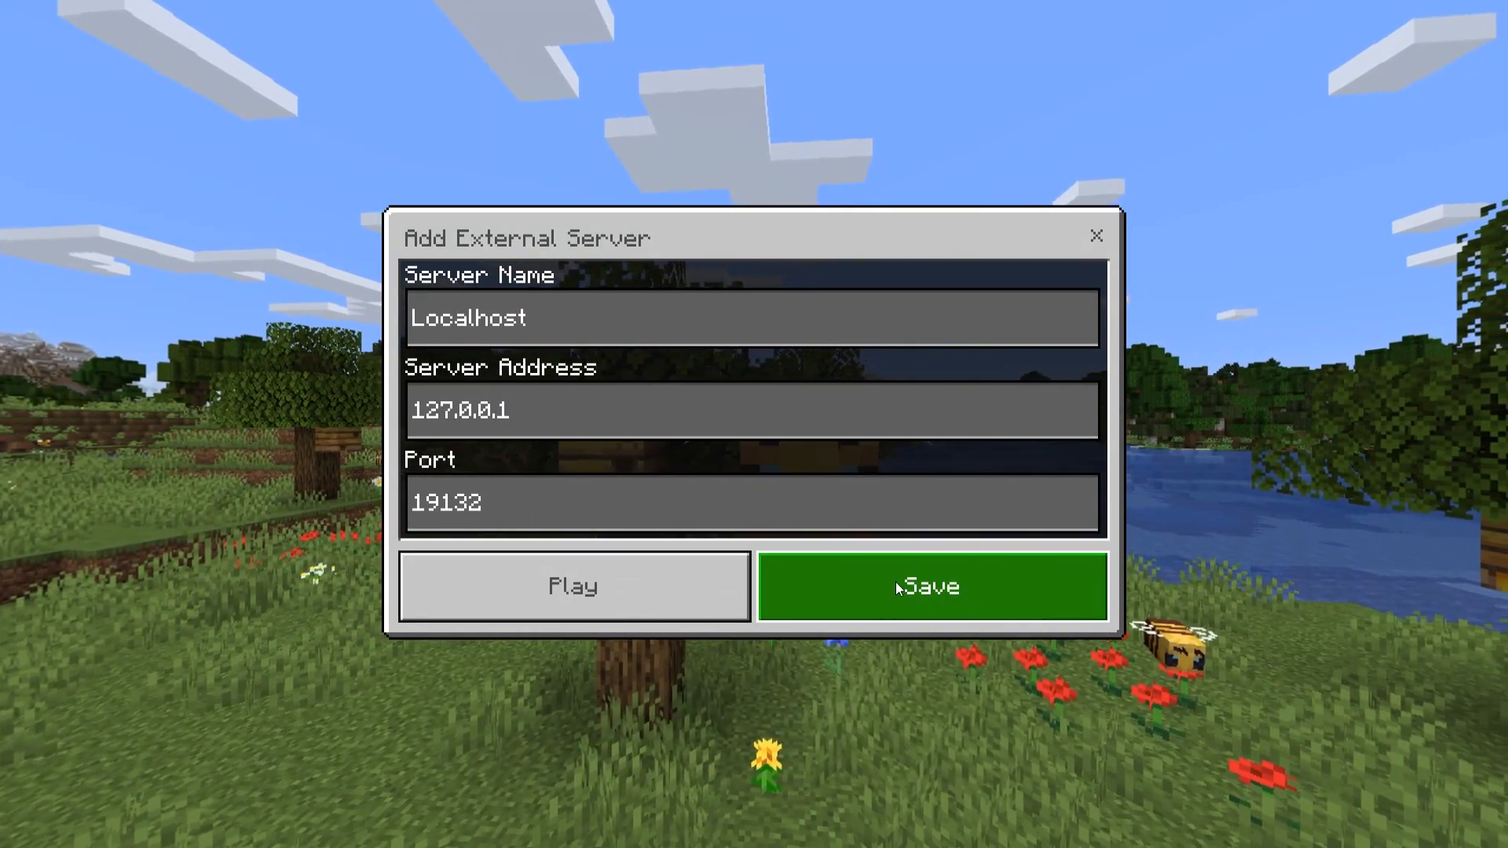
left_click(895, 582)
left_click(604, 668)
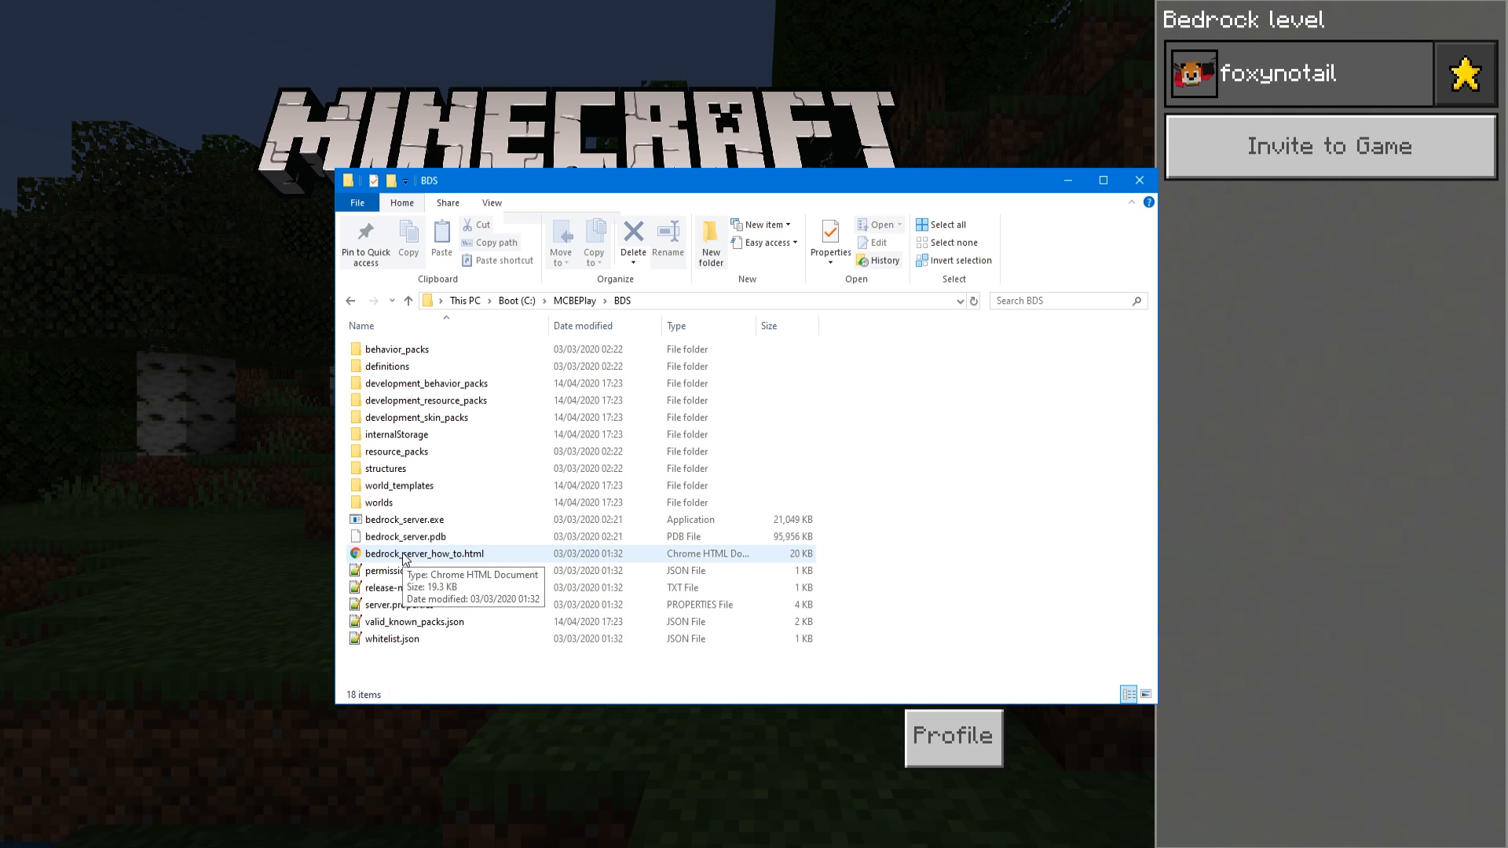
Step: Open bedrock_server_how_to.html from the BDS folder and read the Windows section about exempting the Minecraft client from UWP loopback restrictions
double_click(404, 554)
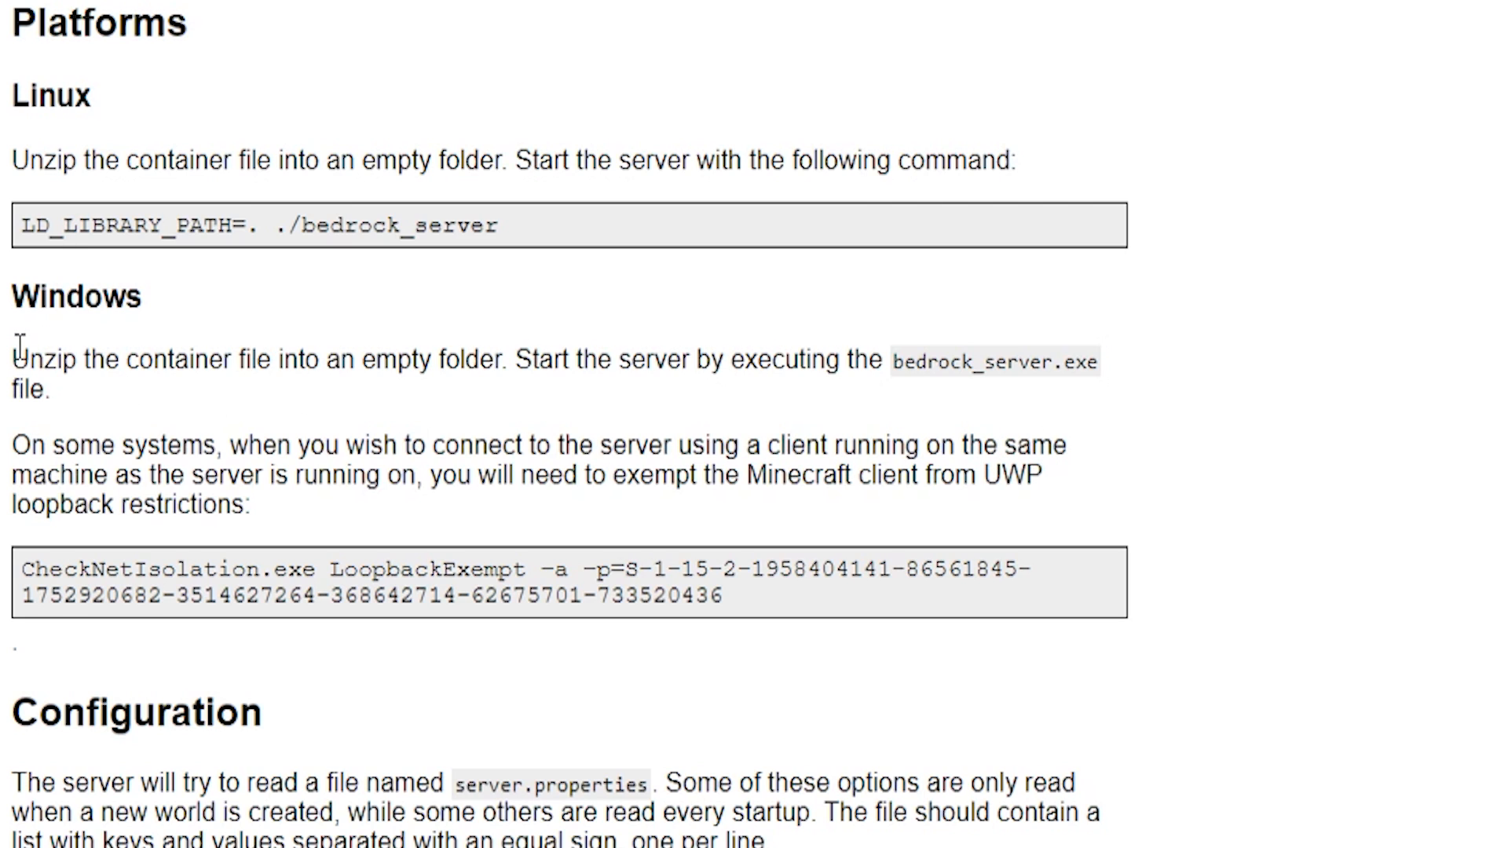
left_click_drag(20, 346, 291, 506)
left_click(308, 491)
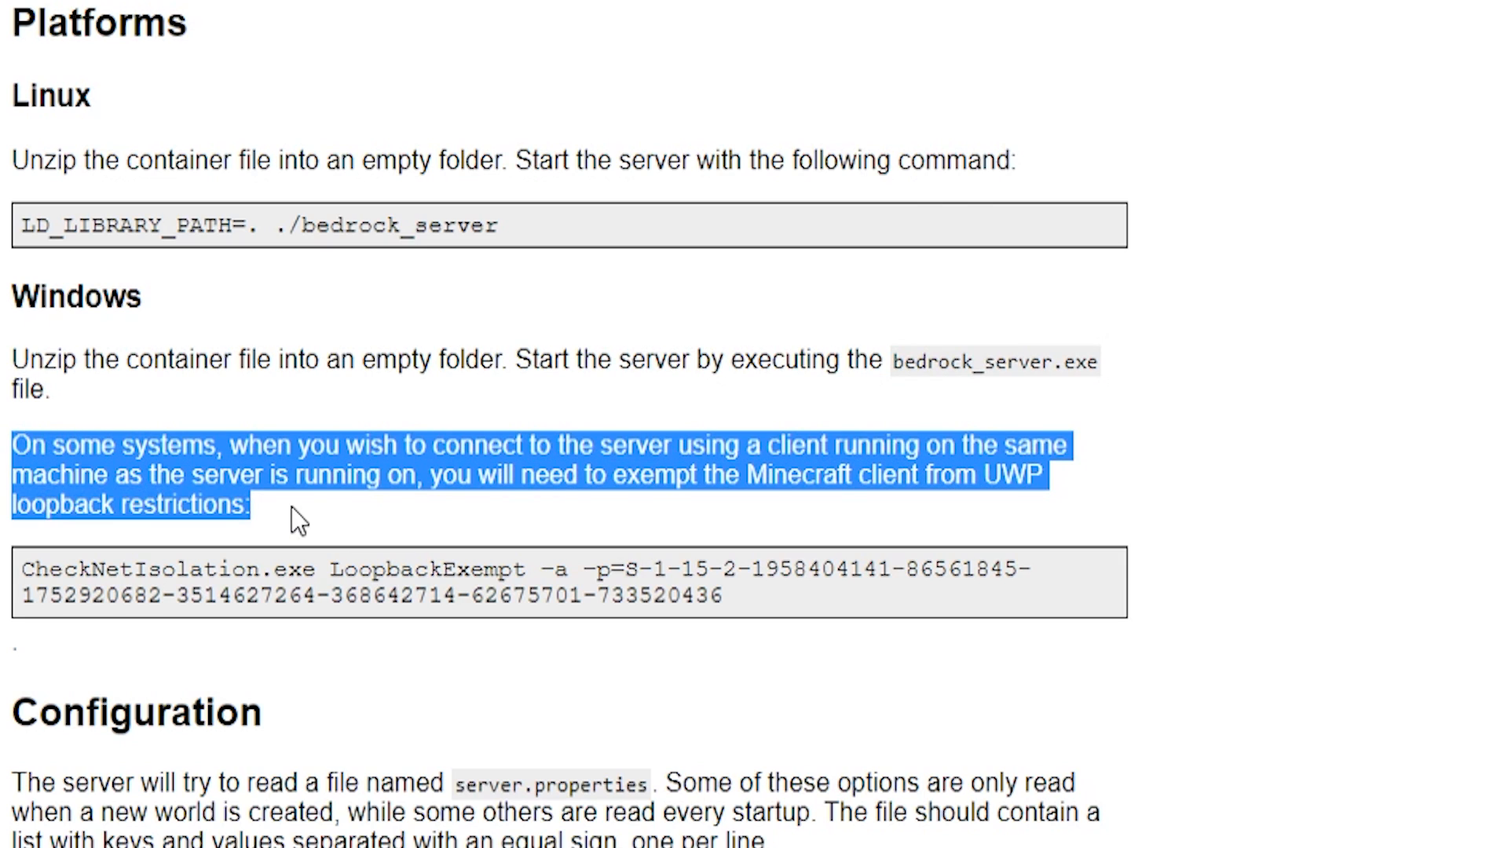
left_click_drag(785, 592, 28, 570)
left_click_drag(38, 424, 444, 465)
left_click(445, 465)
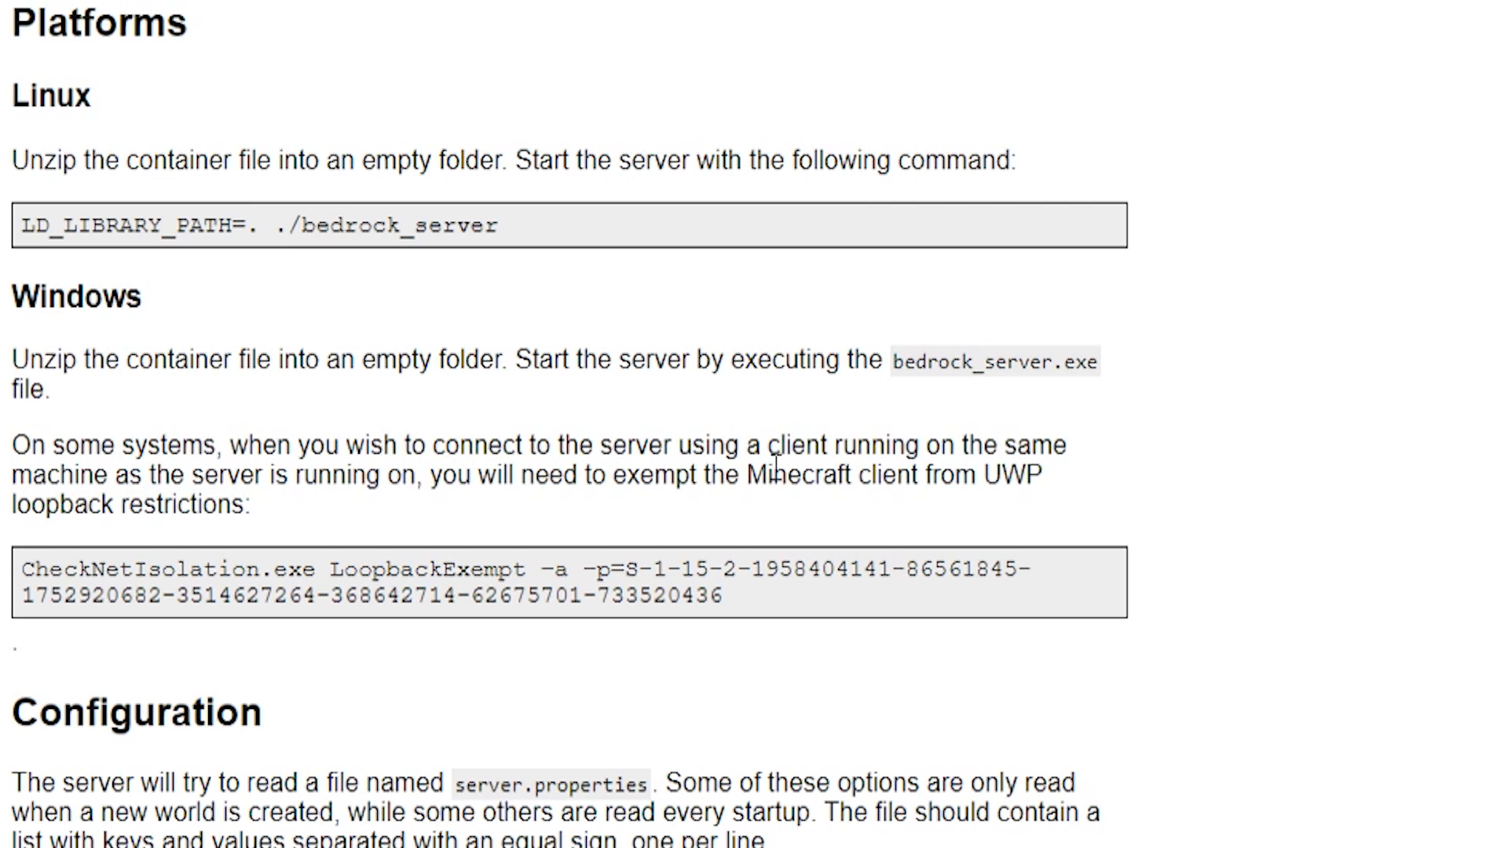
left_click_drag(747, 477, 1019, 477)
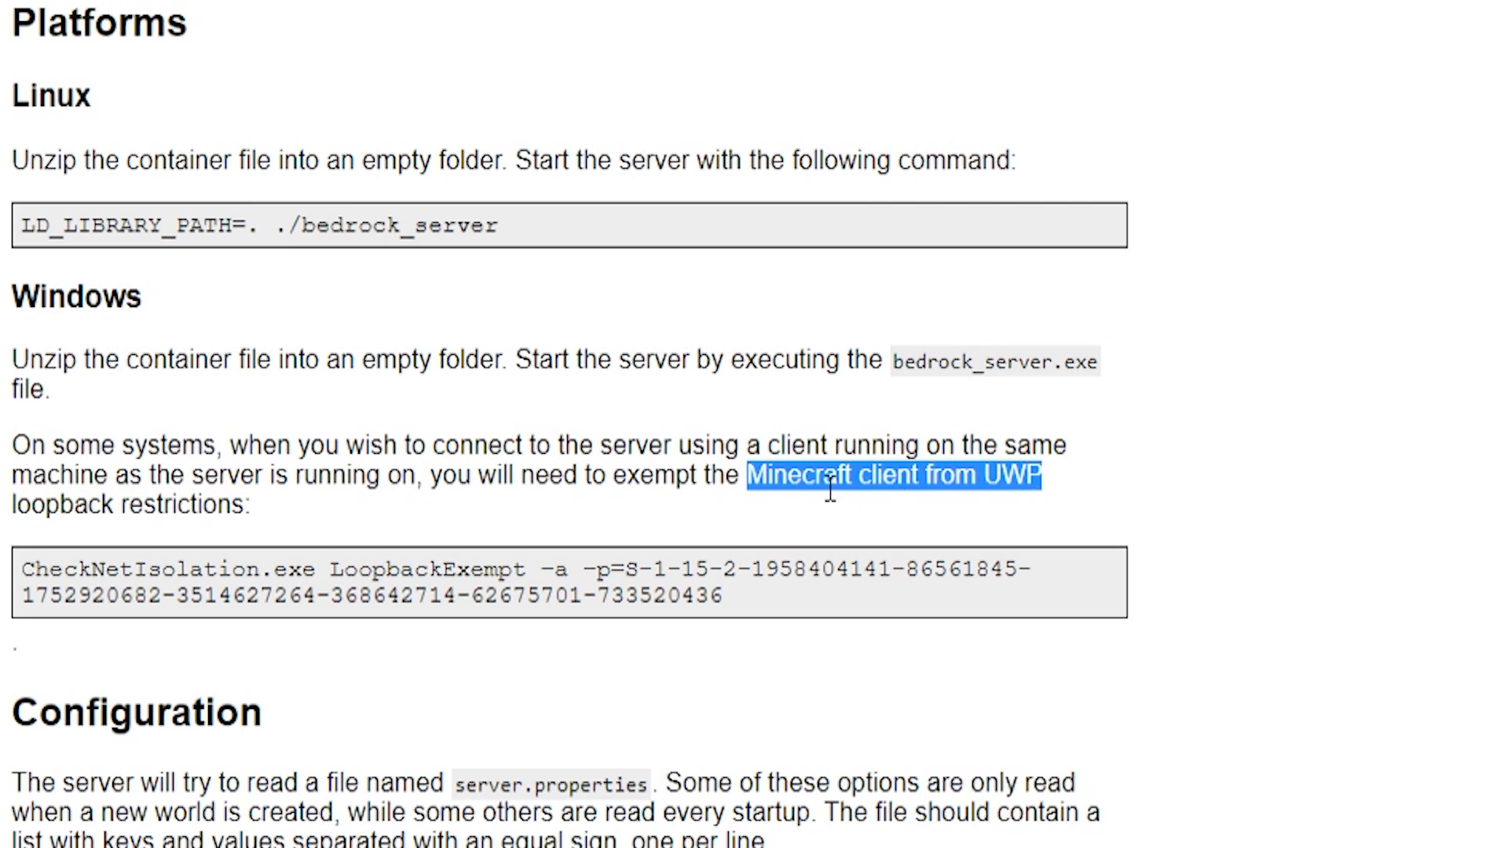
left_click(299, 501)
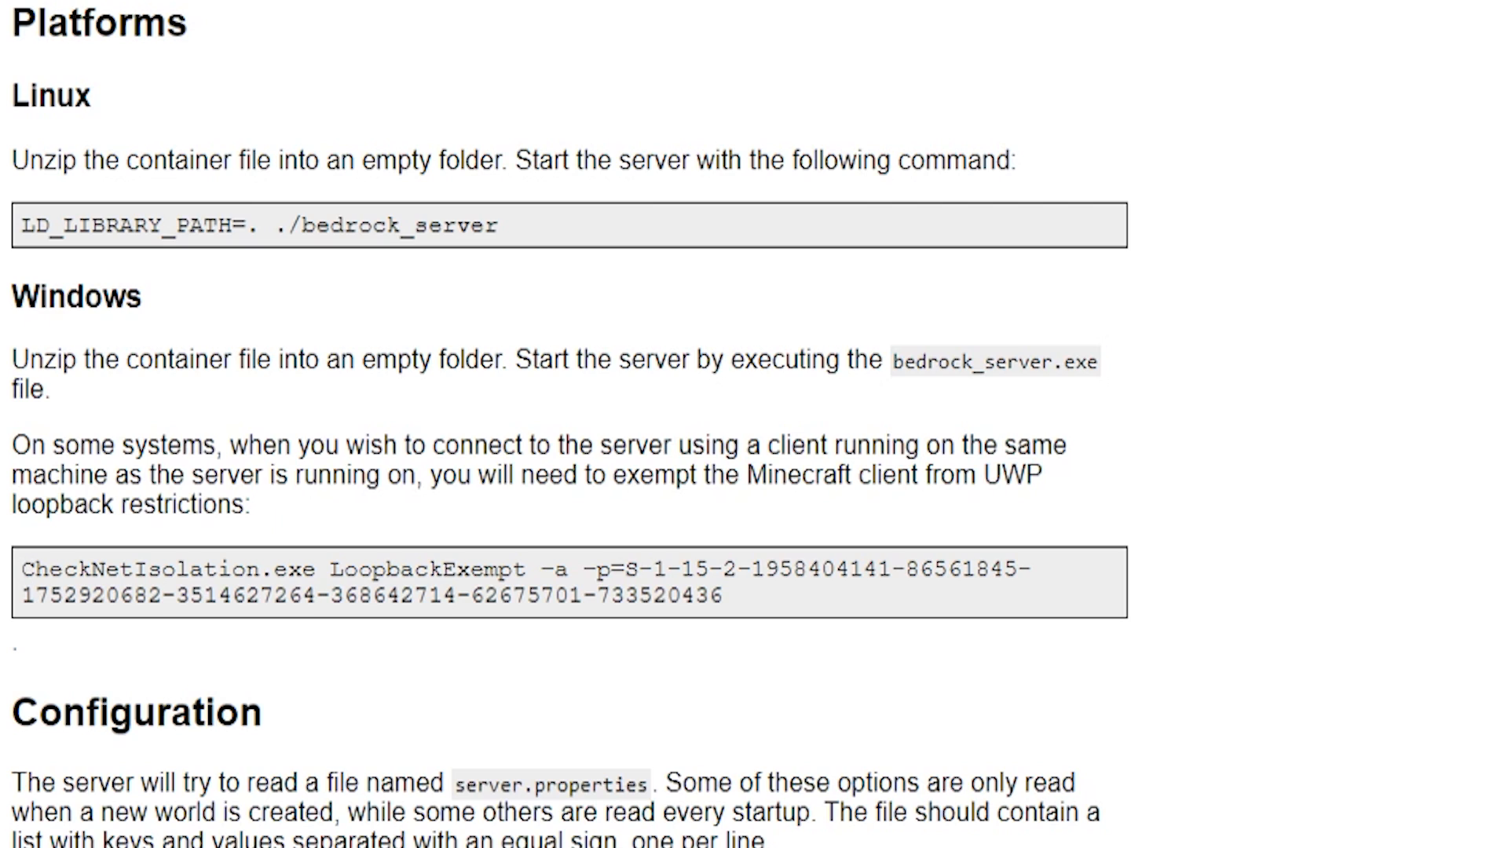
key("super+r")
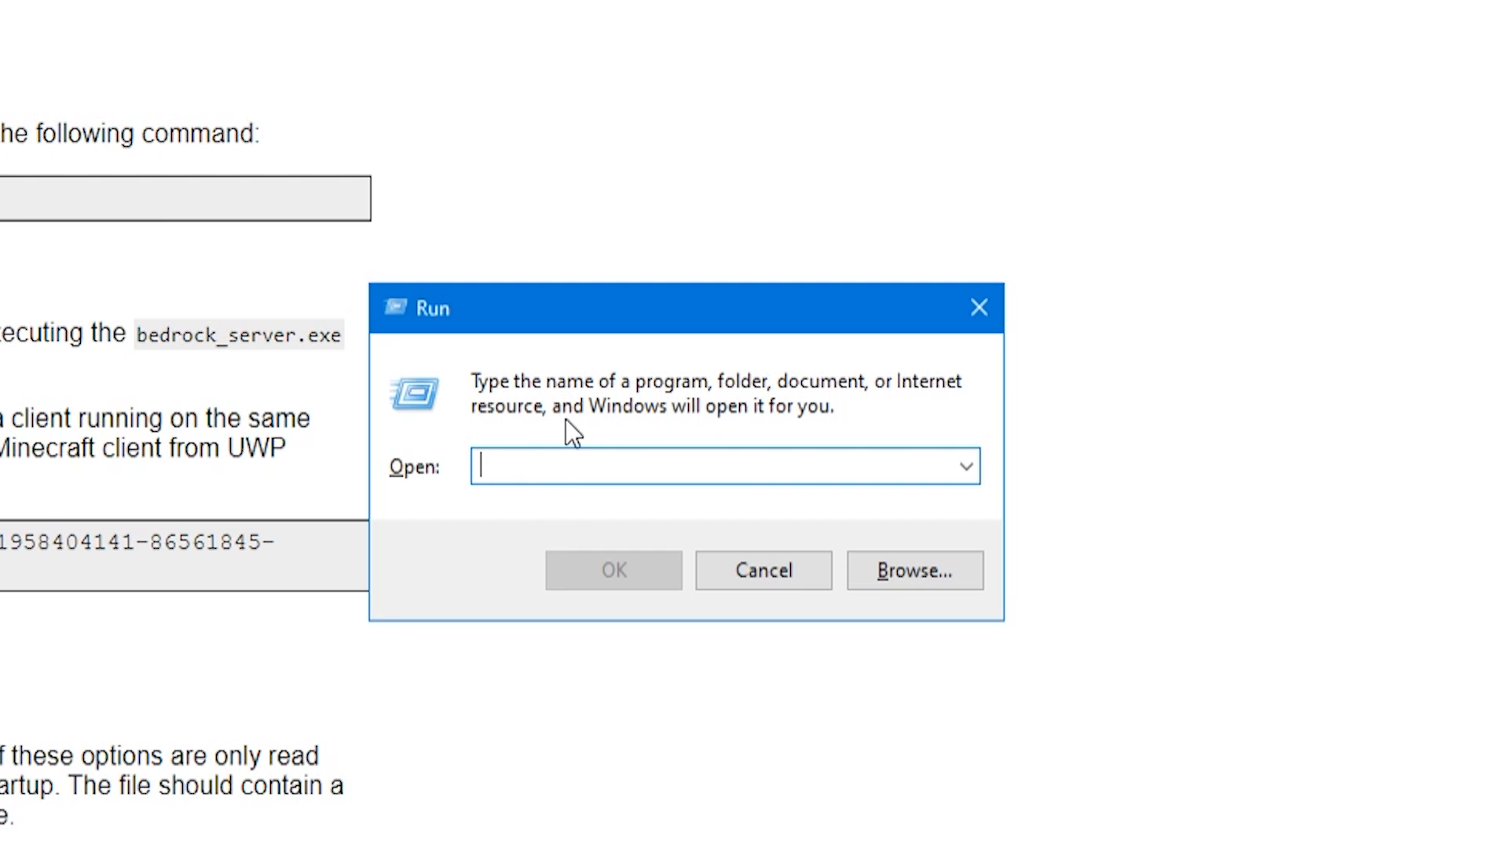
type("cmd")
key("Return")
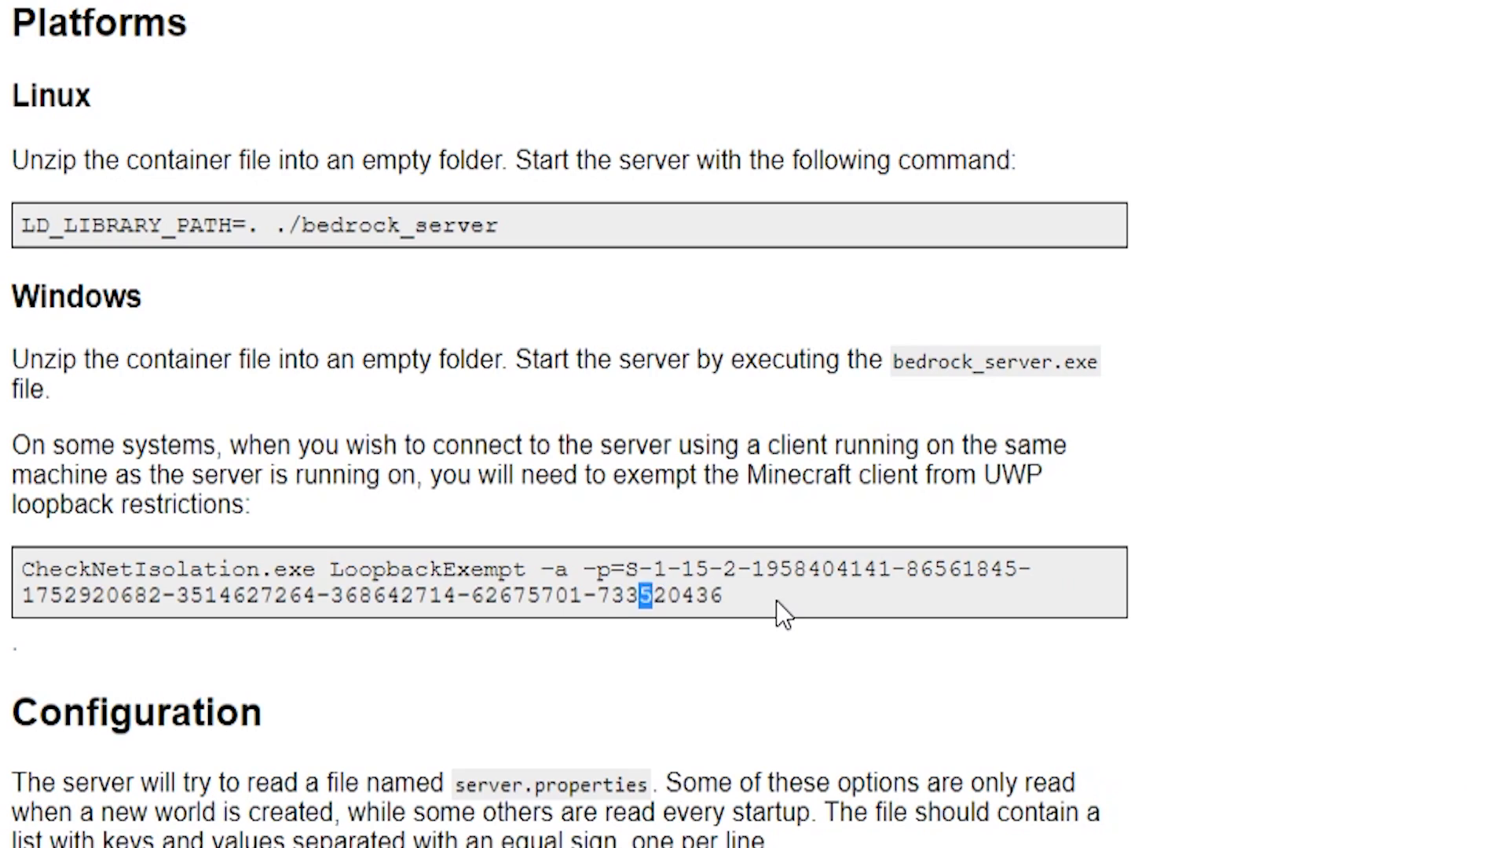
triple_click(650, 595)
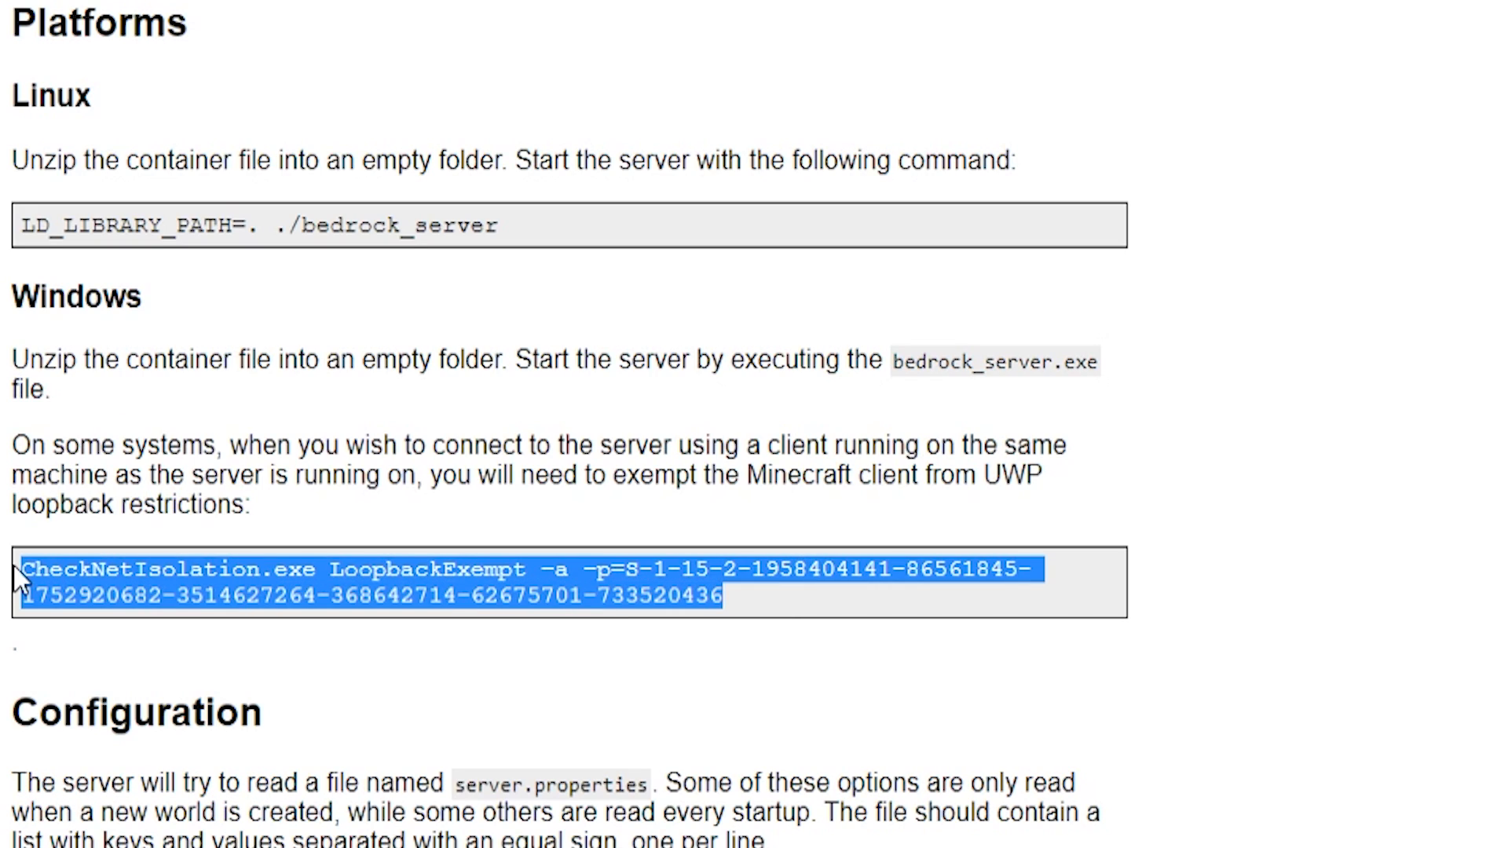
key("alt+Tab")
left_click(1190, 420)
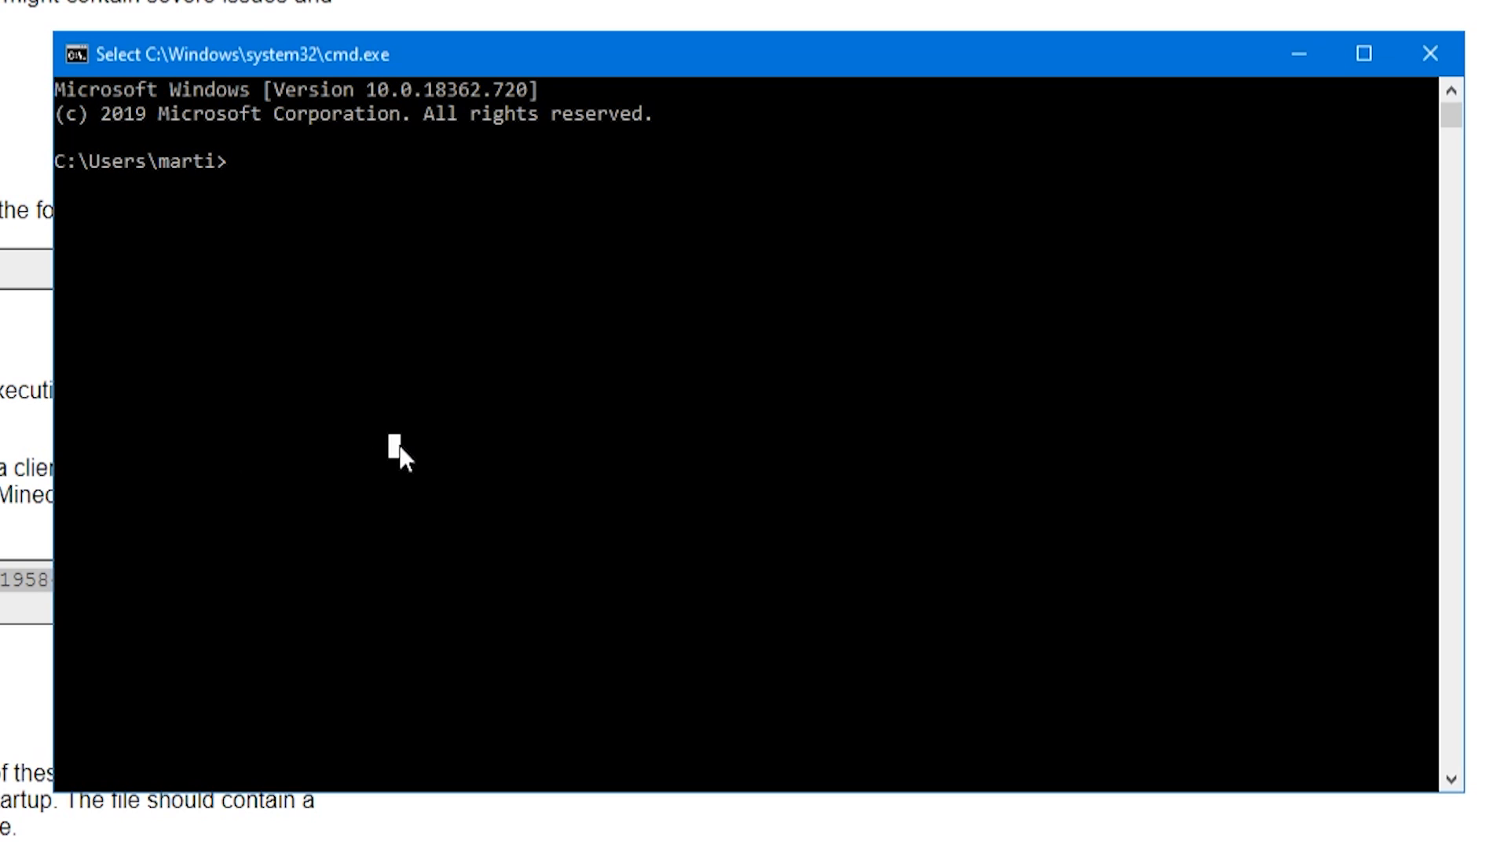
key("ctrl+v")
key("Return")
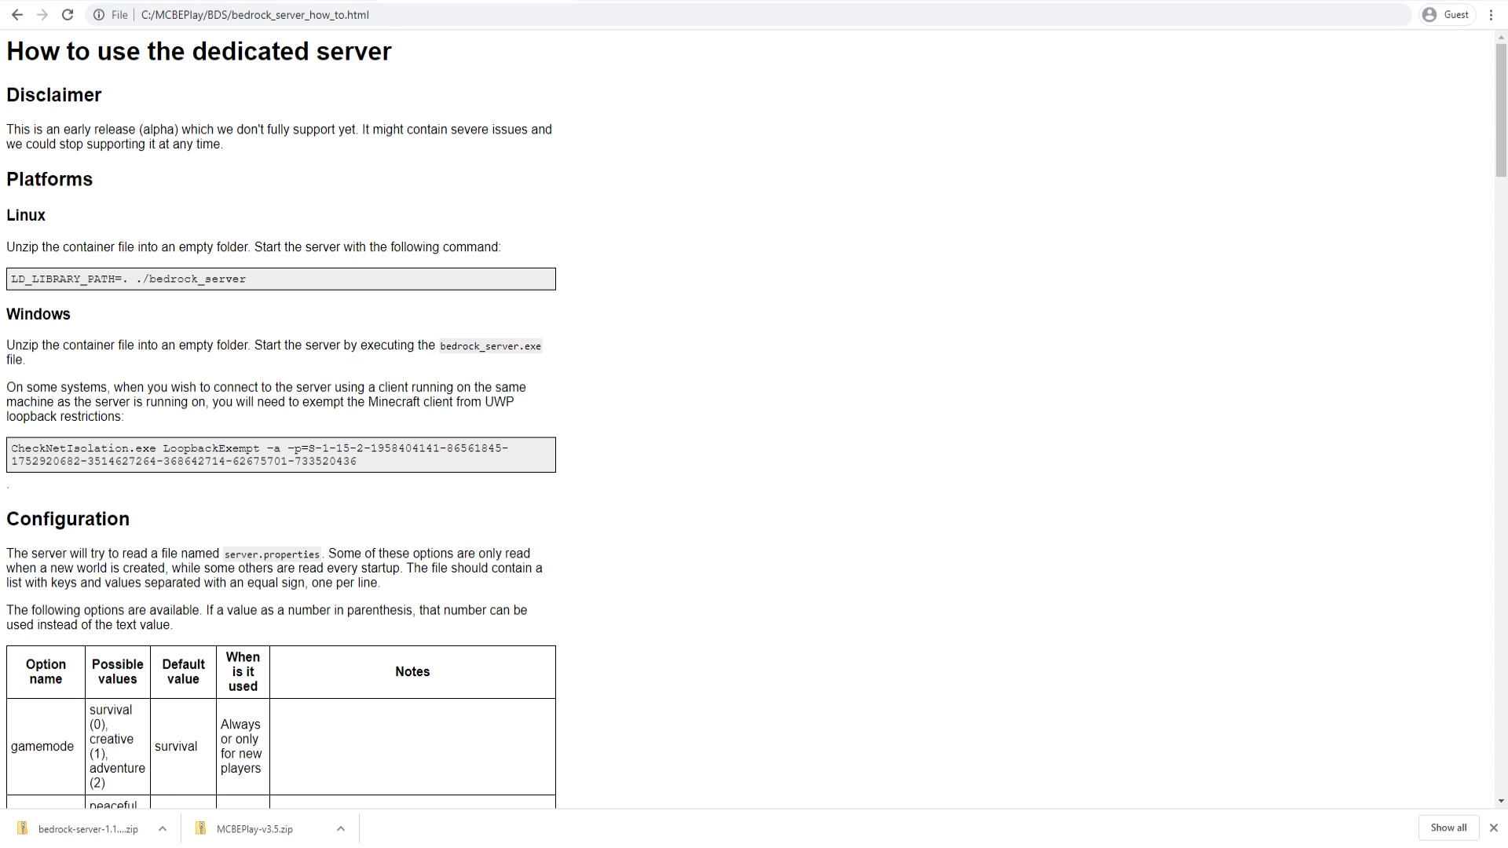
key("super+r")
left_click_drag(310, 403, 567, 339)
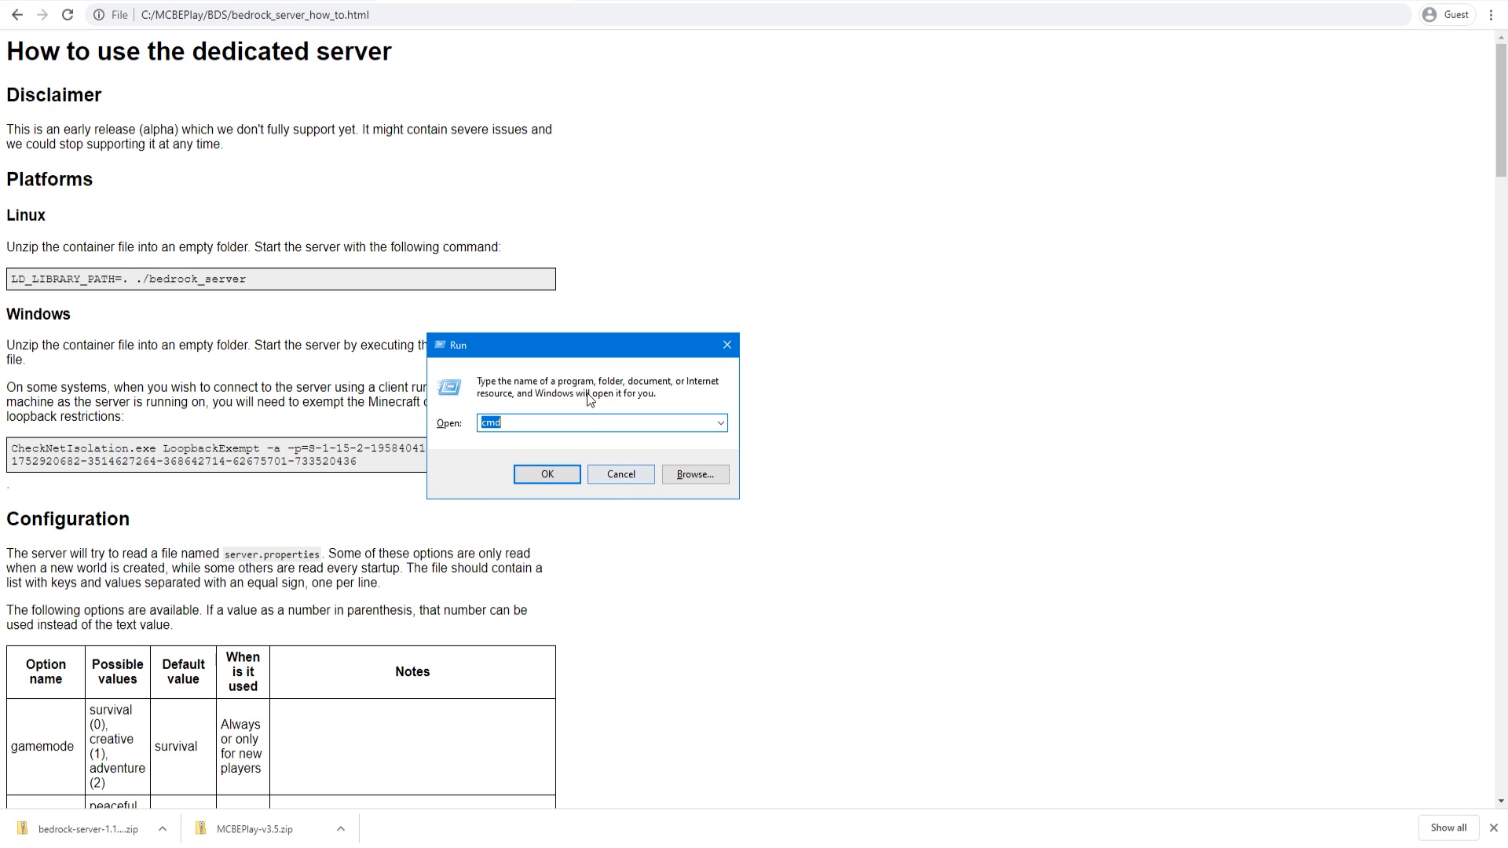
left_click_drag(601, 354, 705, 335)
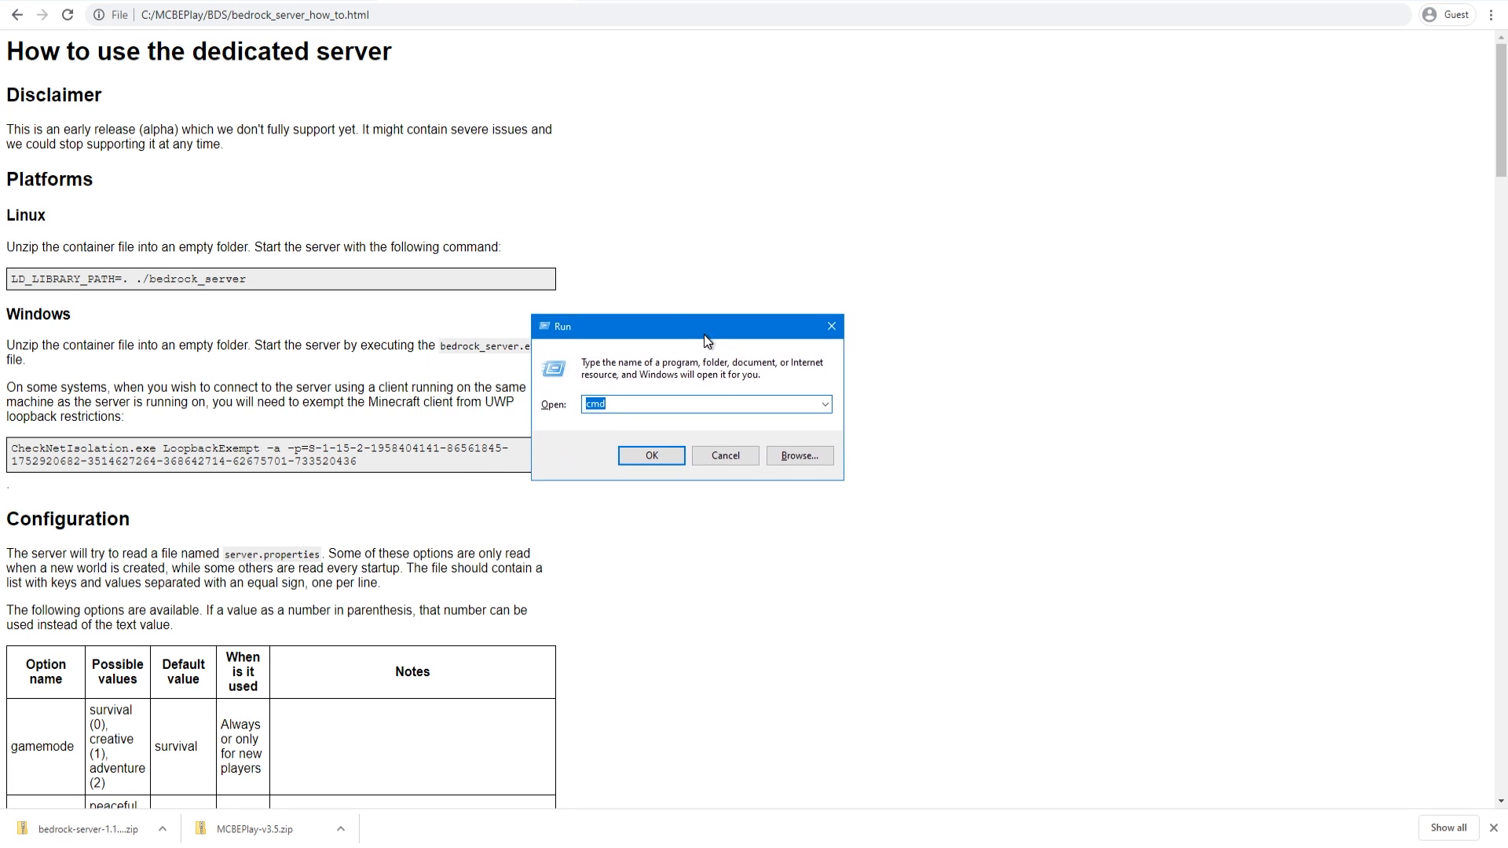
left_click(726, 456)
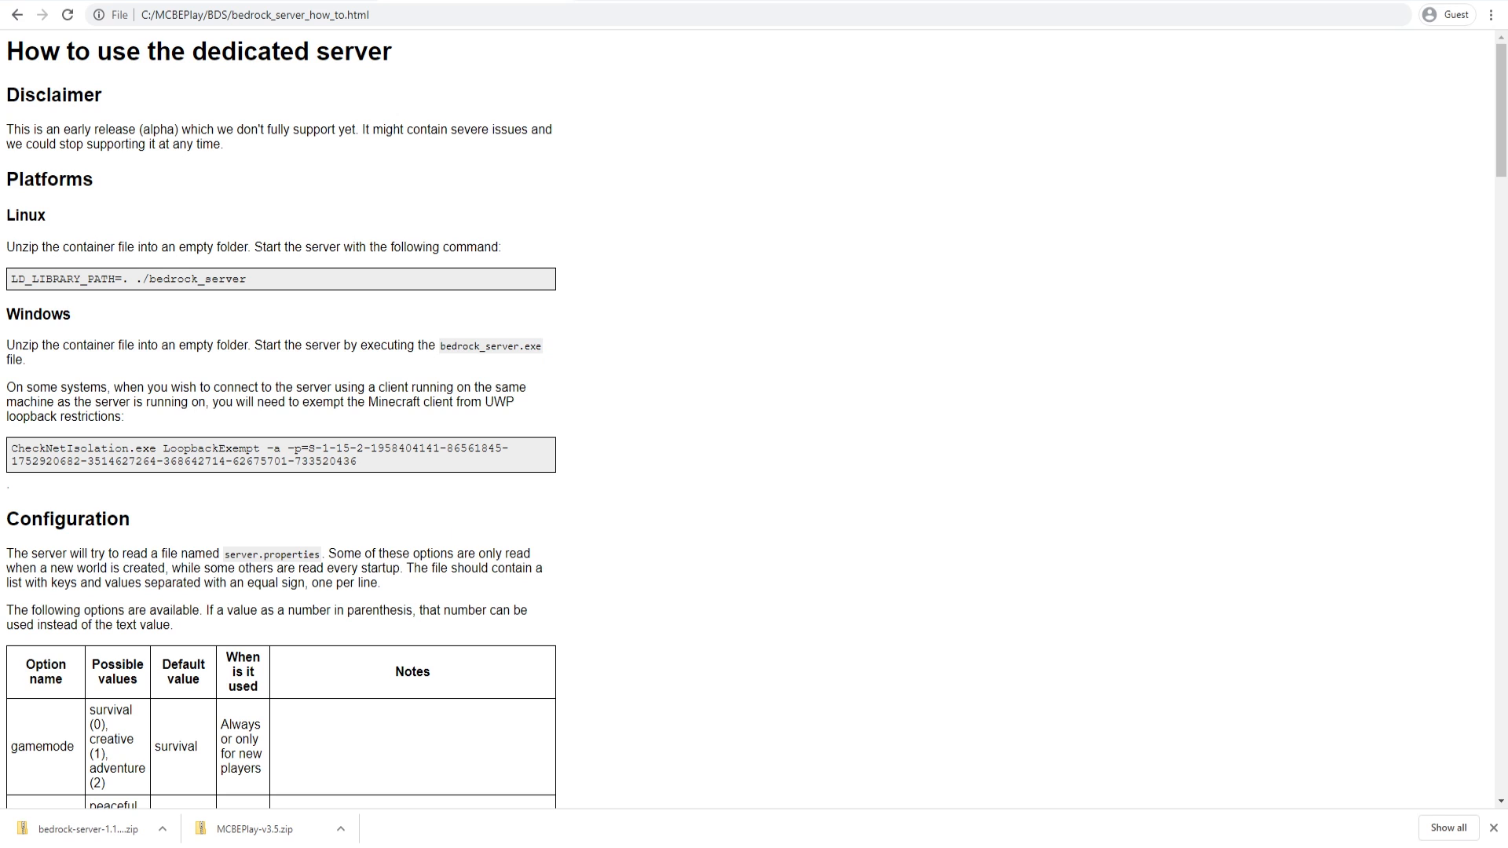
Step: Switch back to the paused Minecraft game
key("alt+Tab")
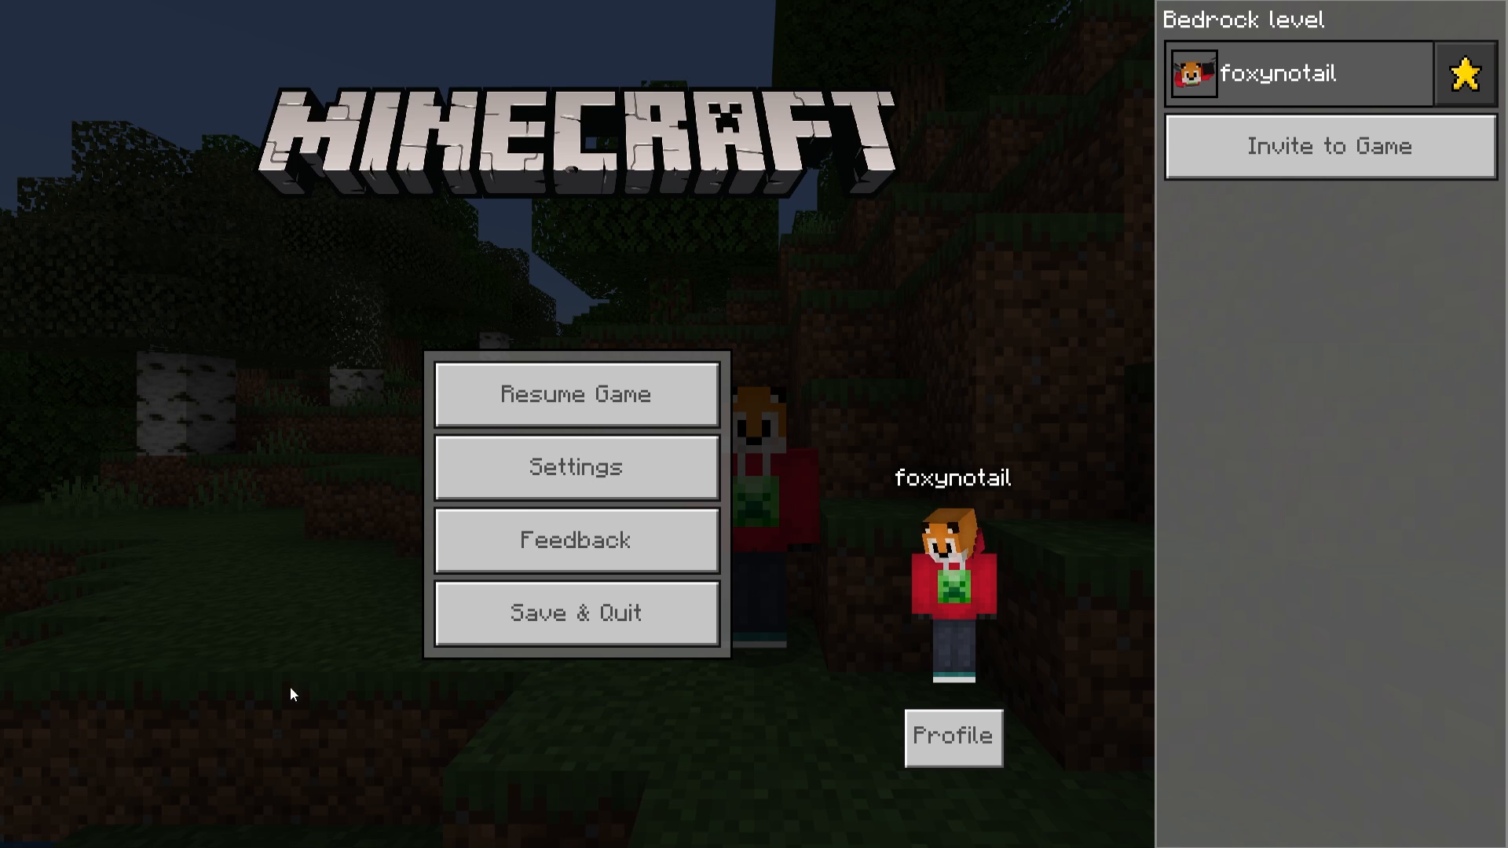
Step: Save and quit the world, and shut down the server by running stop in the bedrock_server.exe console
left_click(538, 597)
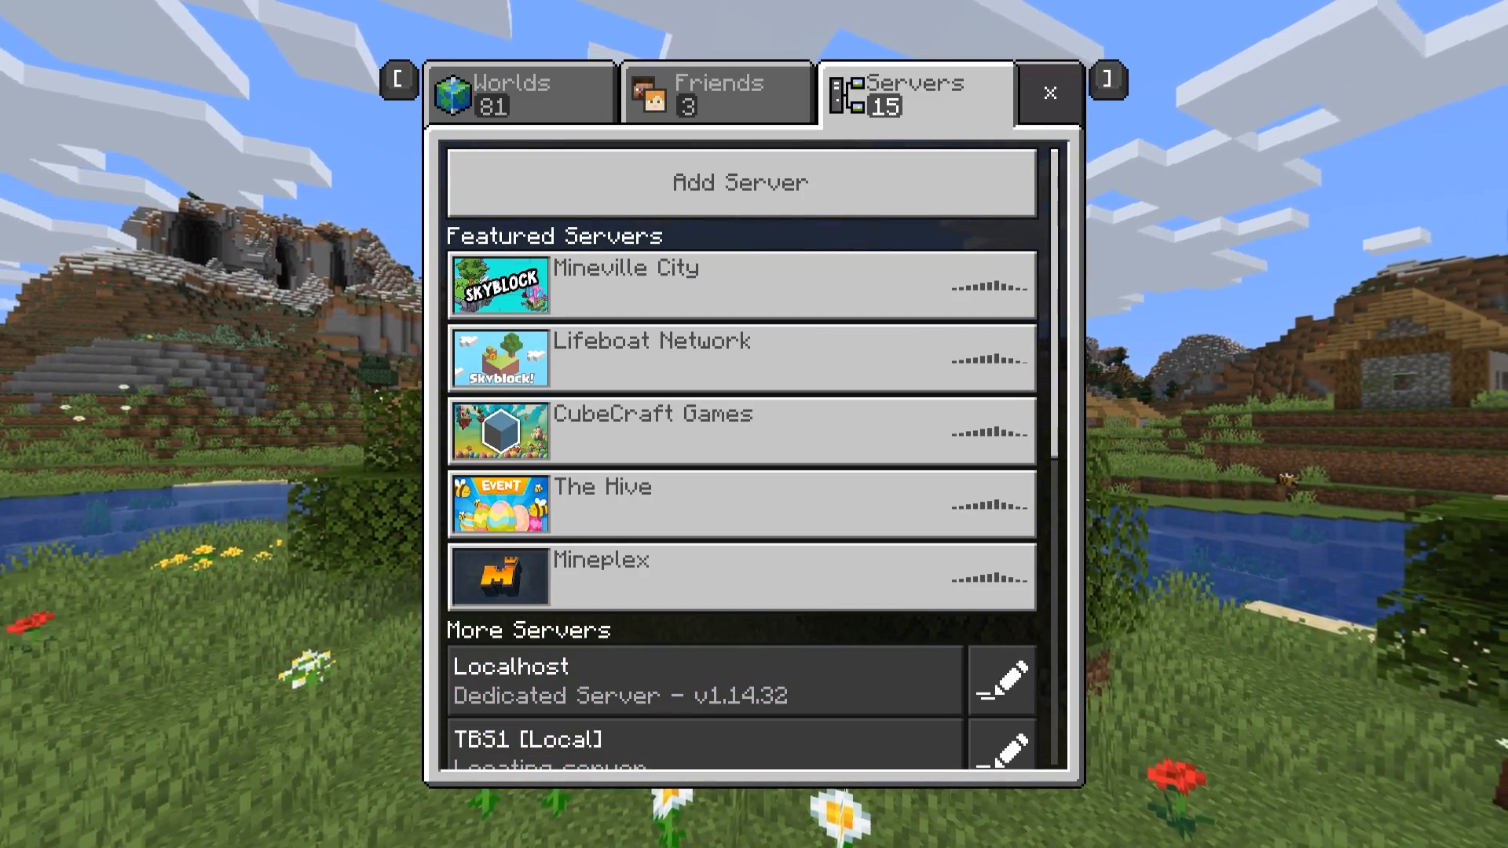
key("alt+Tab")
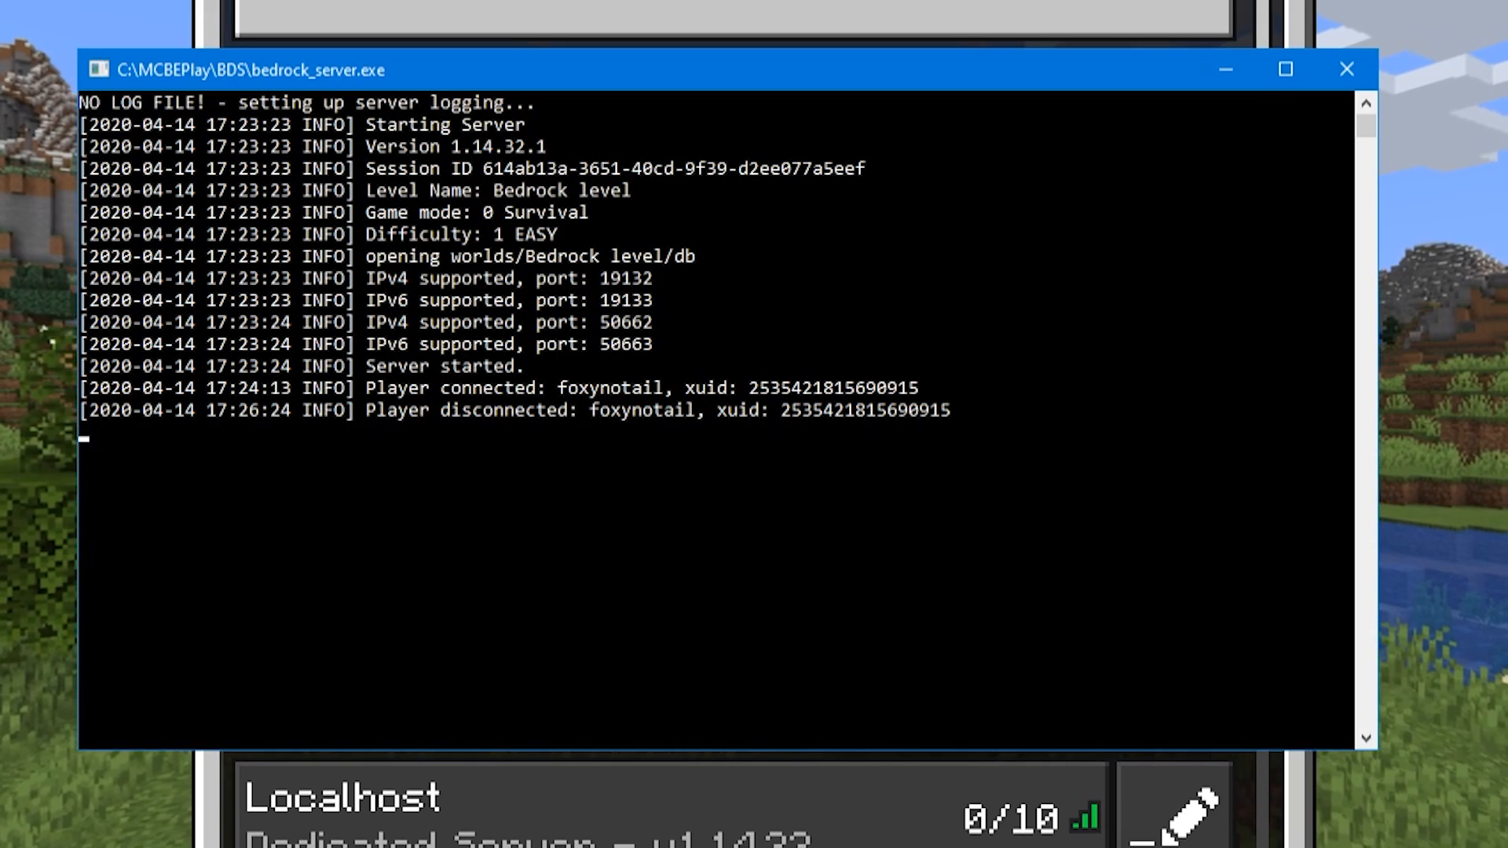
left_click_drag(618, 489, 617, 477)
left_click(329, 431)
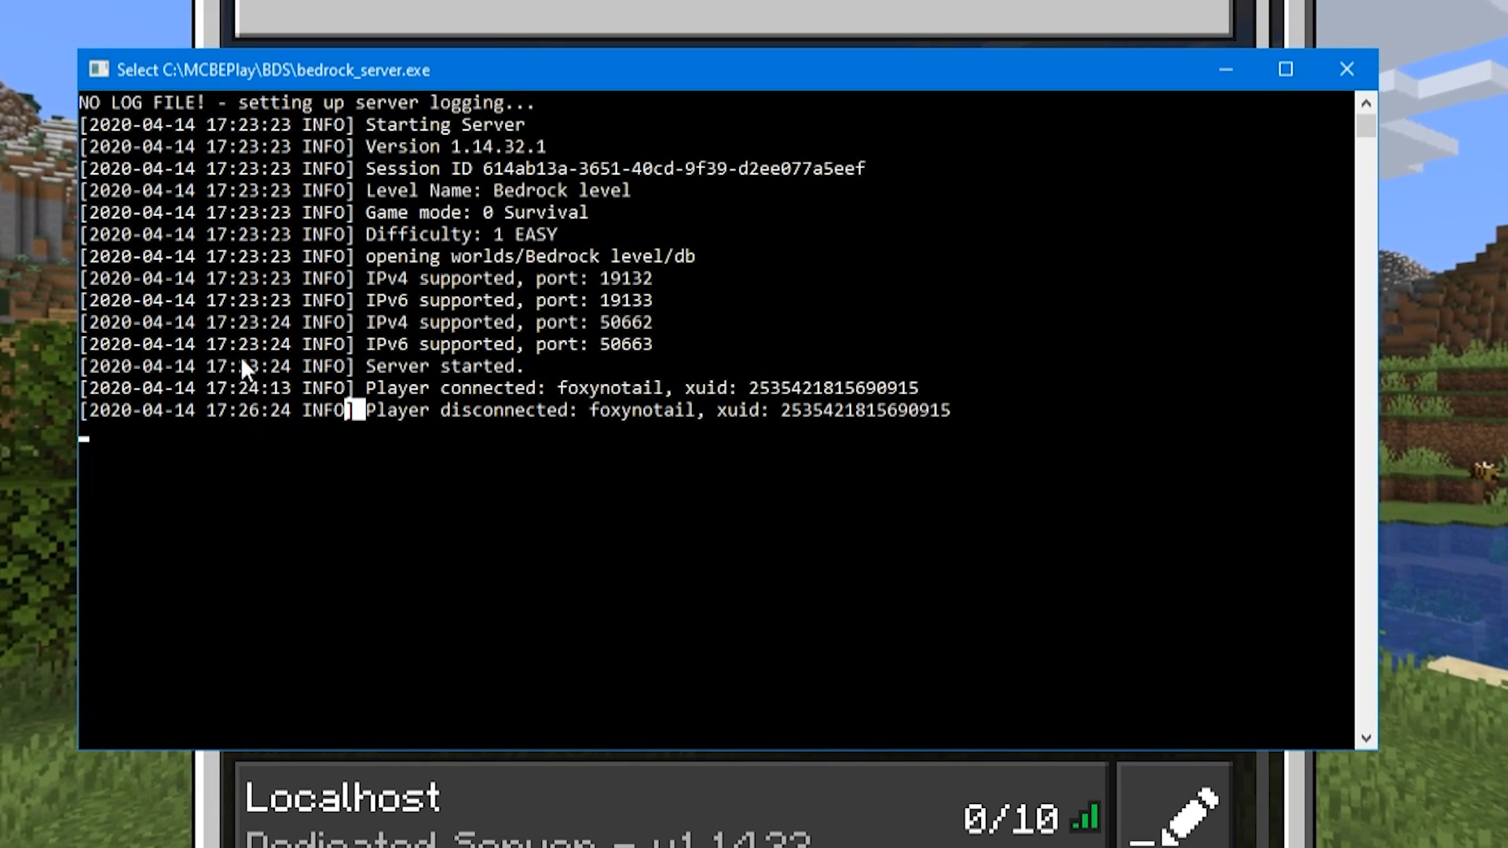
type("stop")
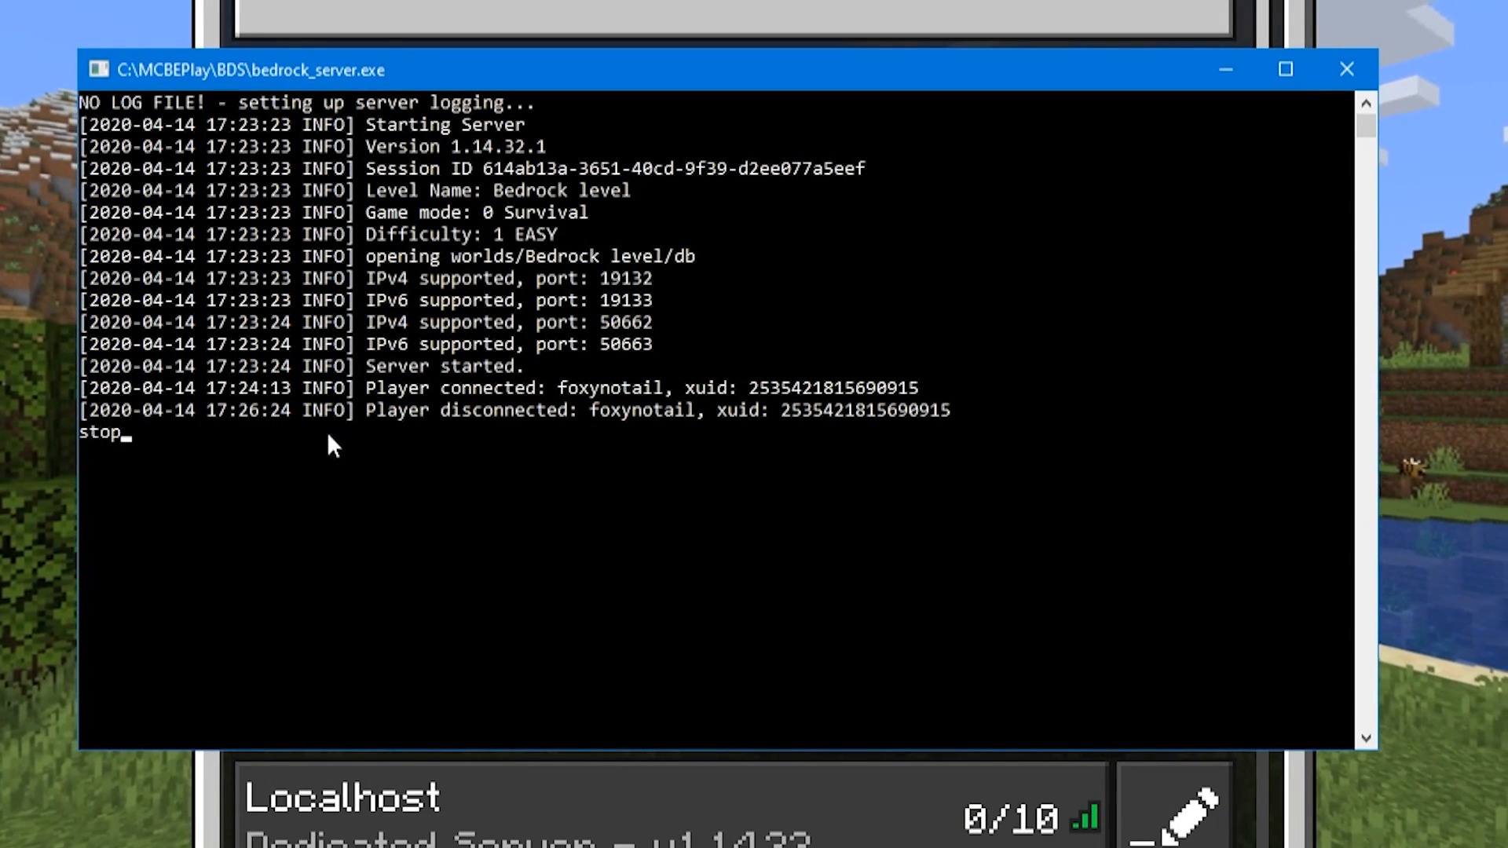
key("Return")
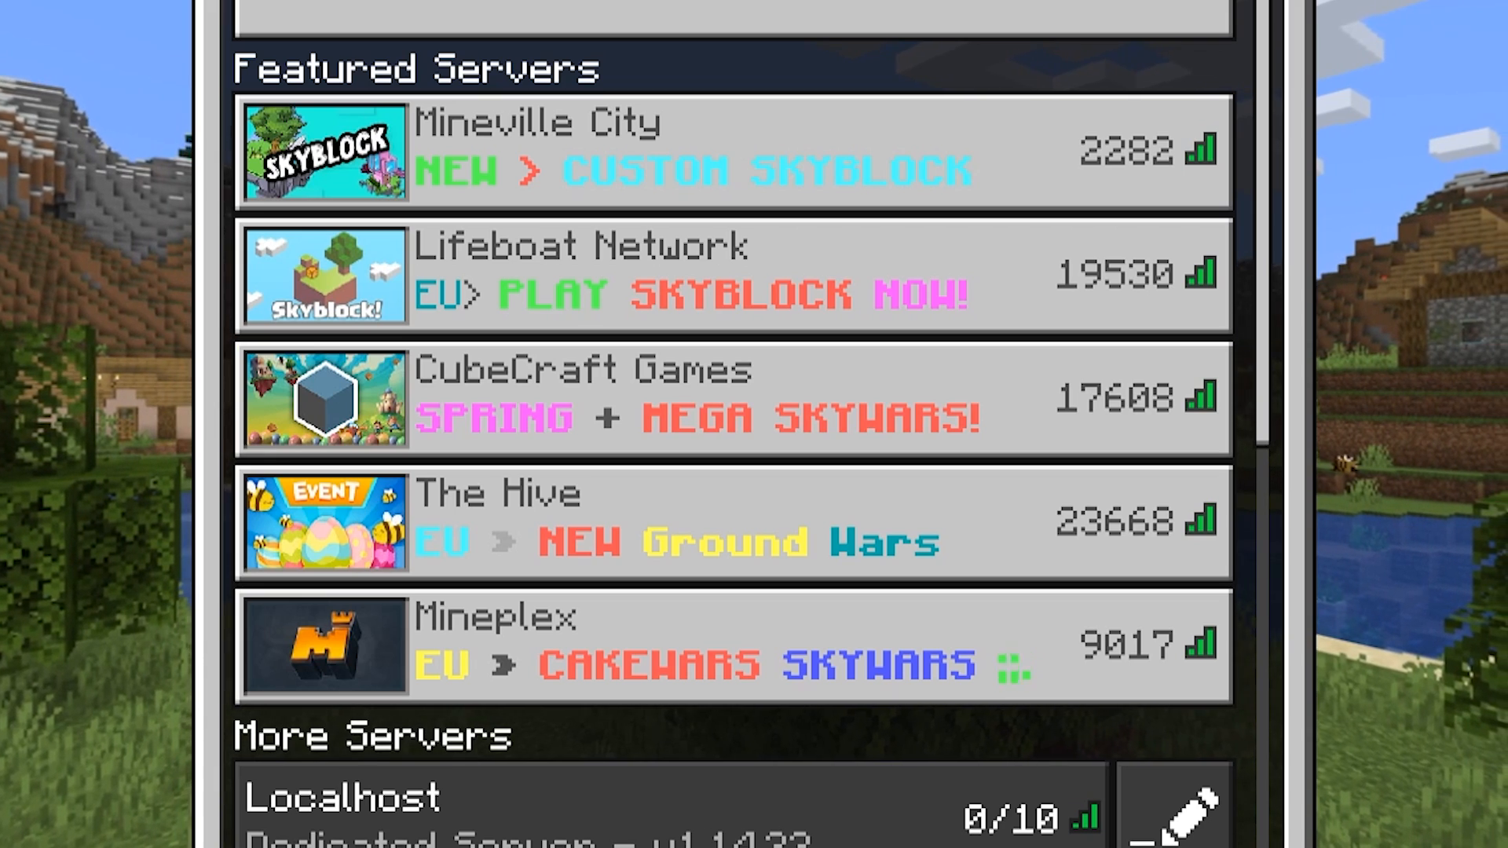
Step: Open options.txt from the C:\MCBEPlay folder and highlight the server_file value bedrock_server.exe
key("alt+Tab")
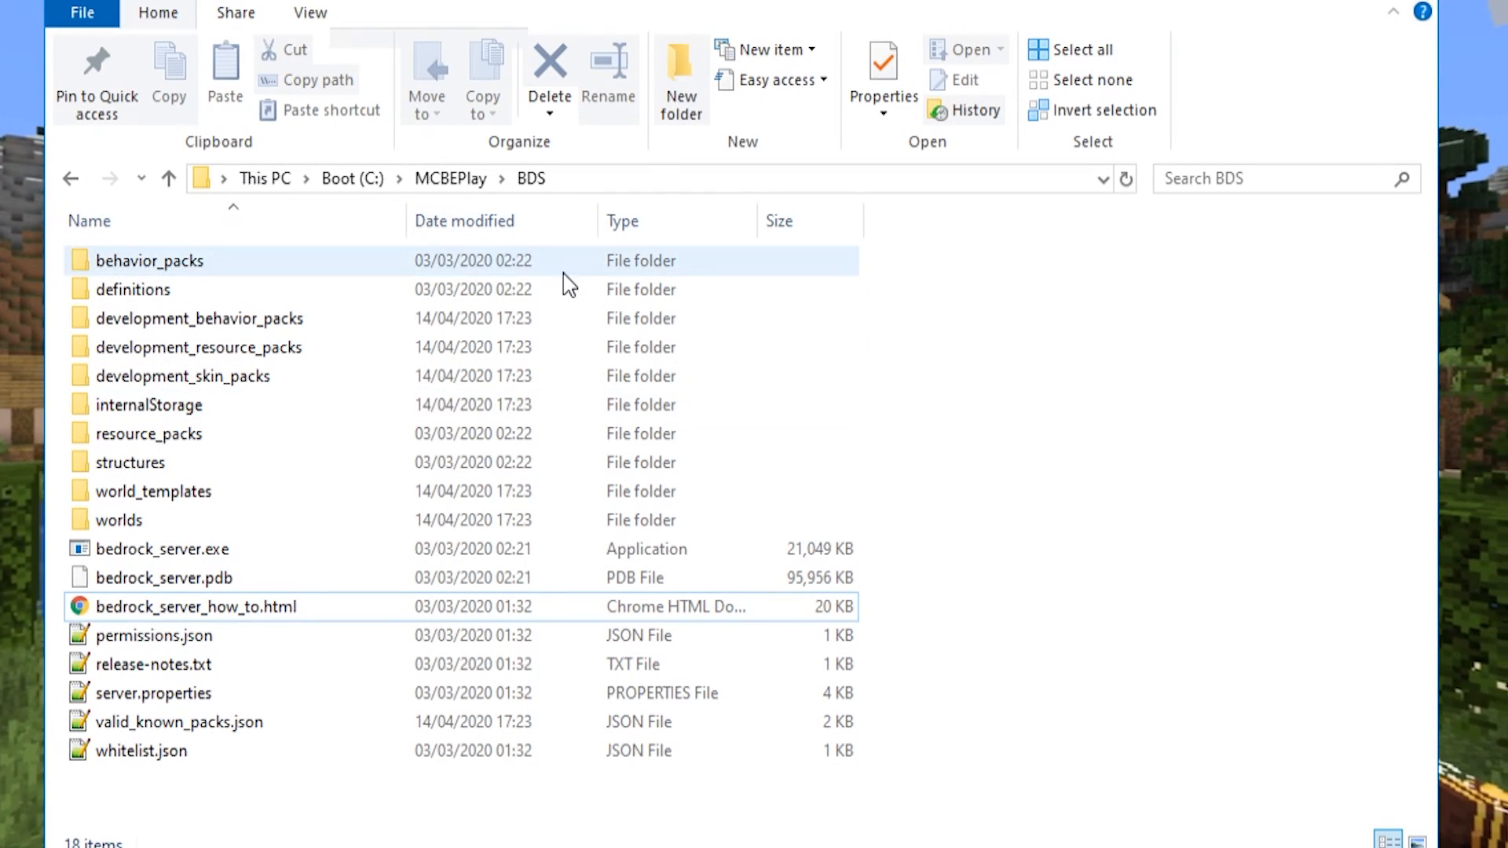
left_click(457, 181)
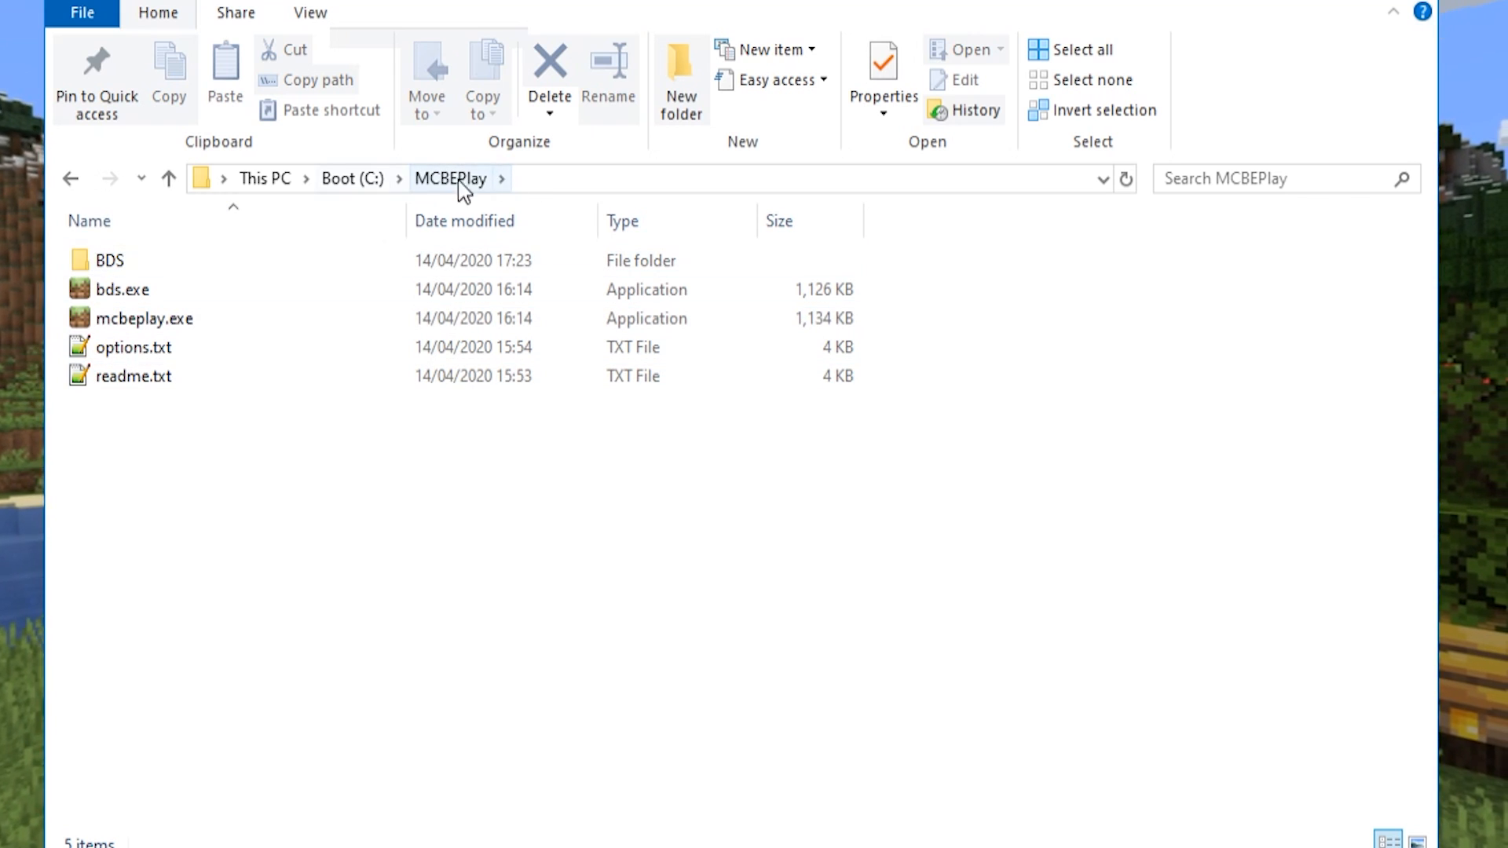
double_click(140, 355)
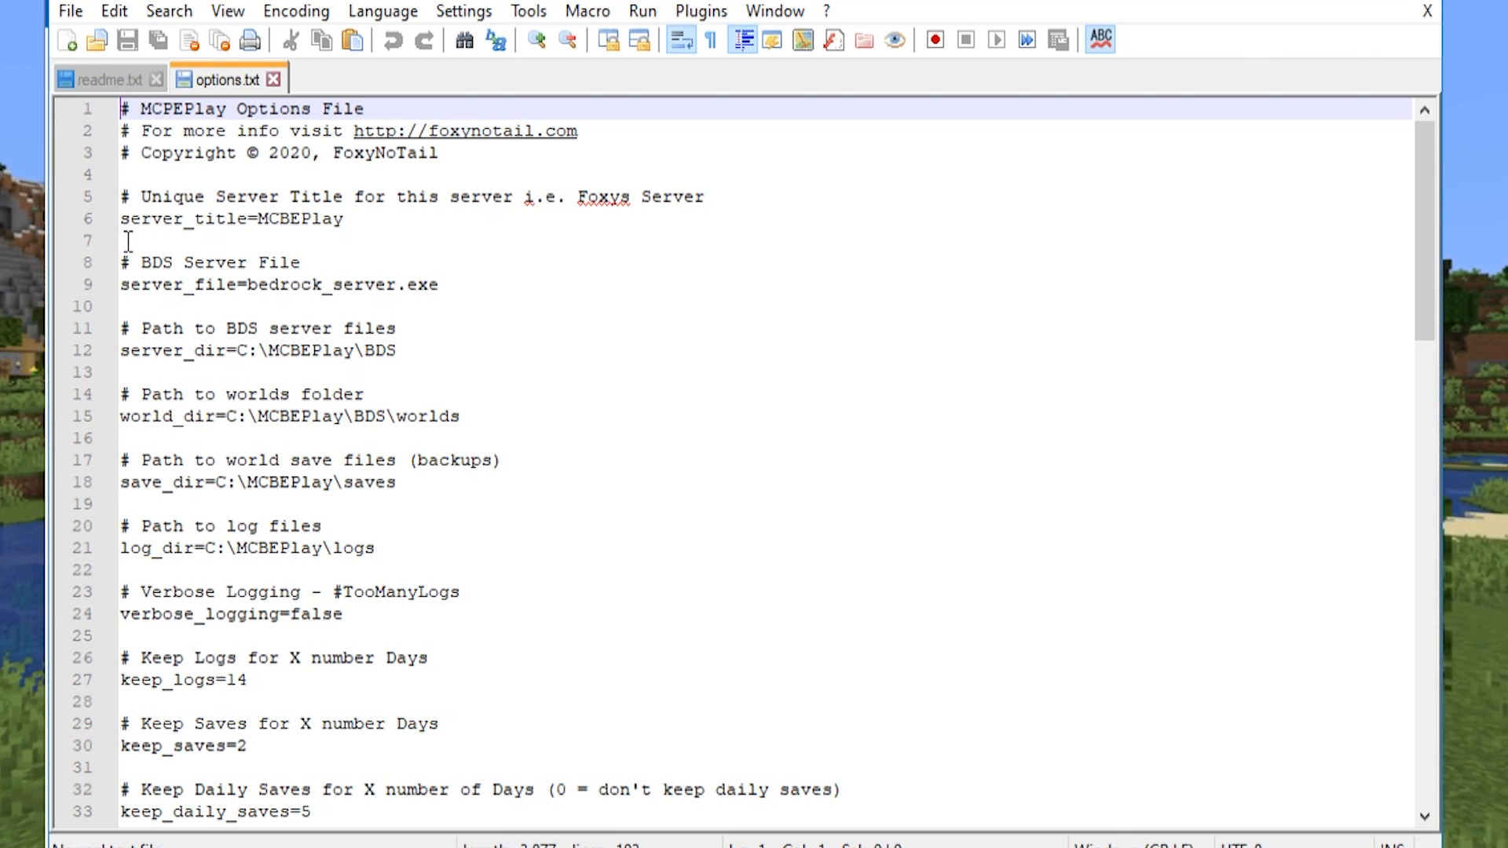
left_click_drag(135, 243, 477, 548)
left_click(434, 273)
left_click_drag(447, 286, 250, 289)
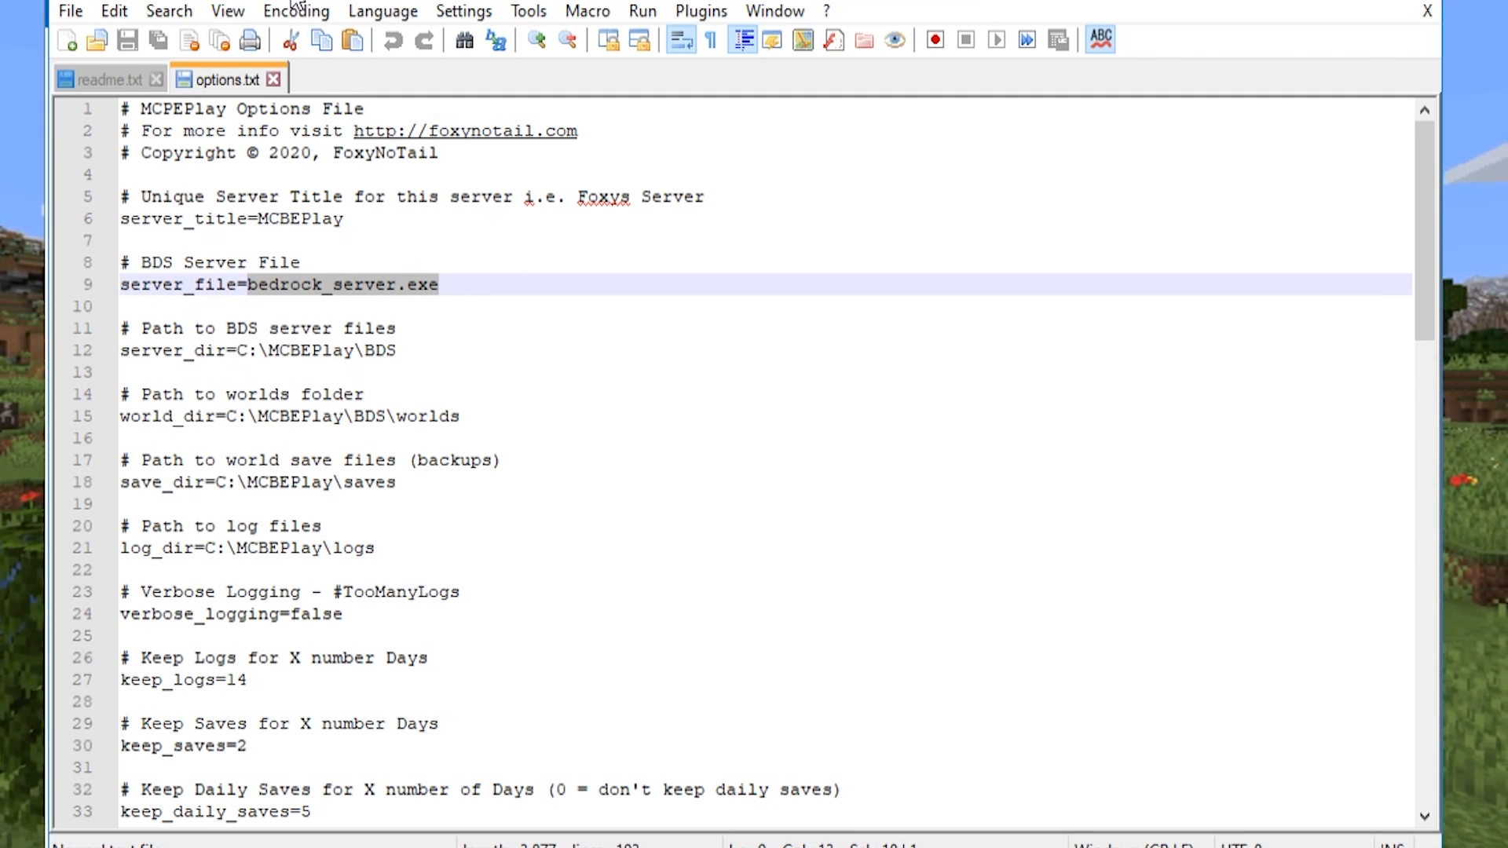
Step: Place options.txt beside the file window and compare its server_file value with bedrock_server.exe in the BDS folder
left_click_drag(294, 2, 705, 4)
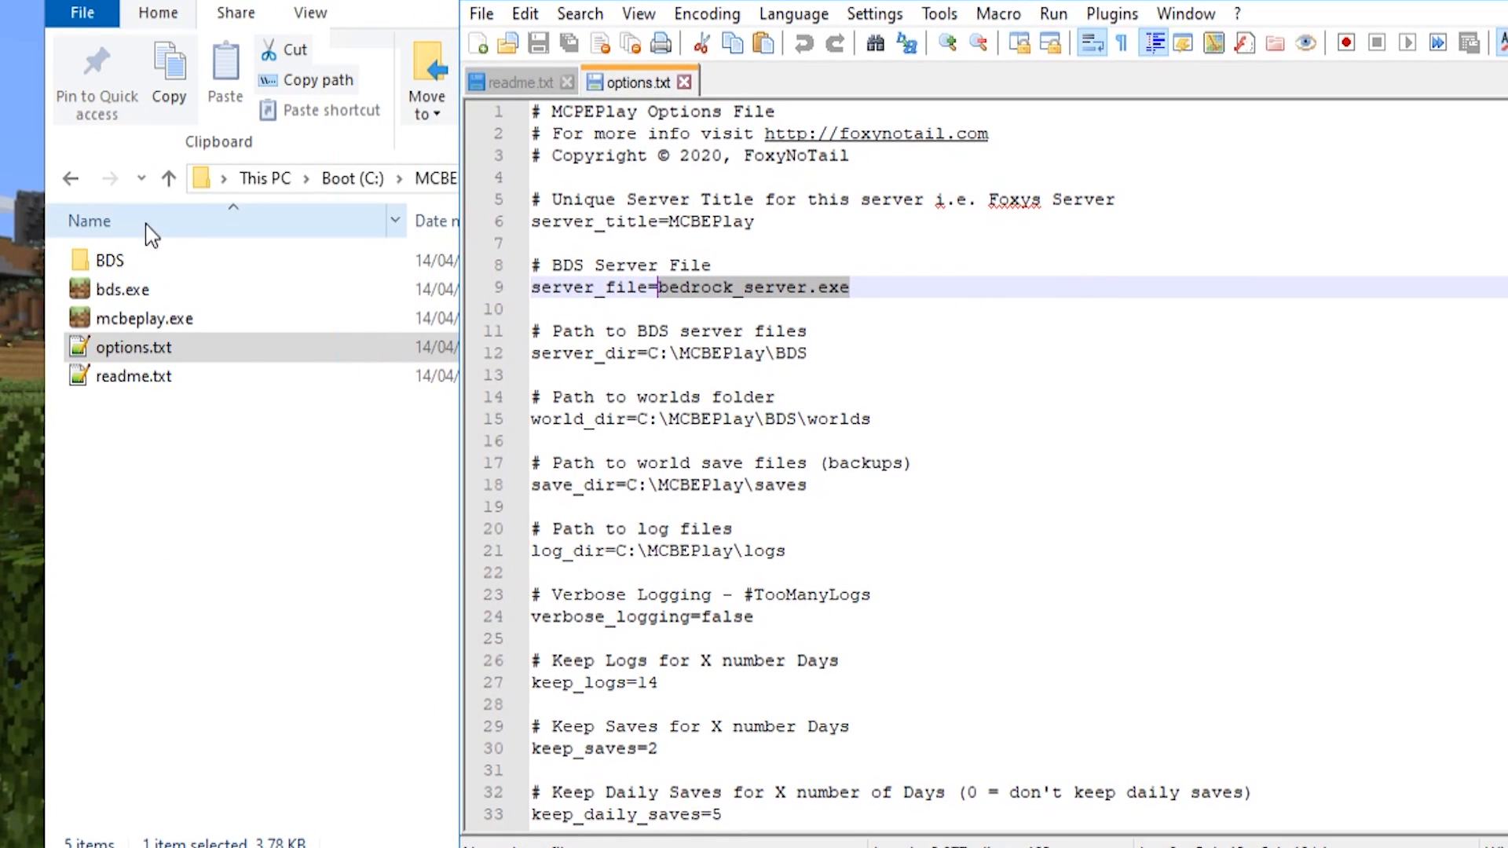
left_click(110, 260)
double_click(110, 260)
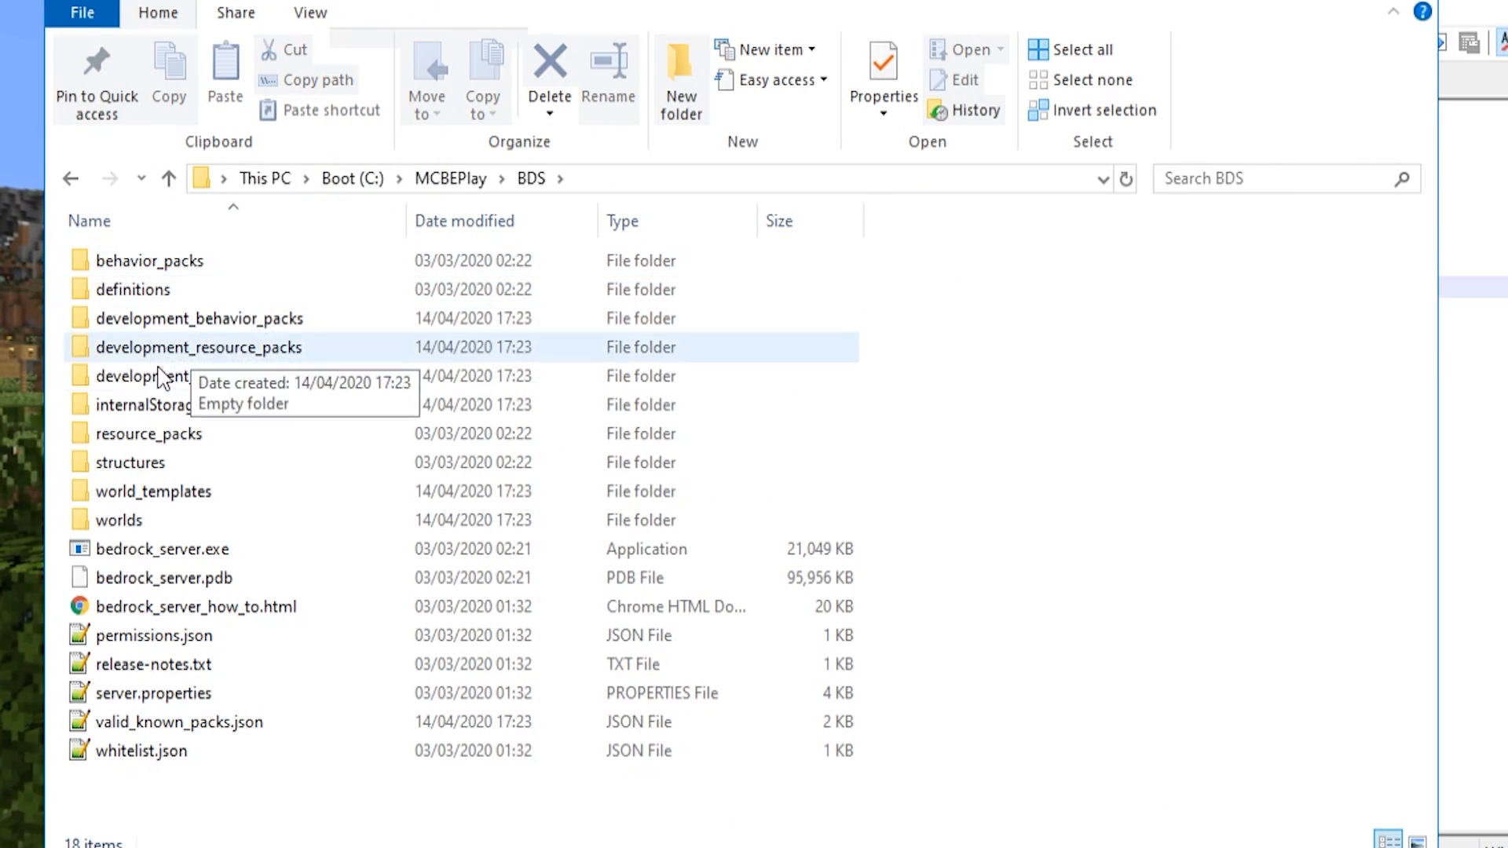
left_click(125, 550)
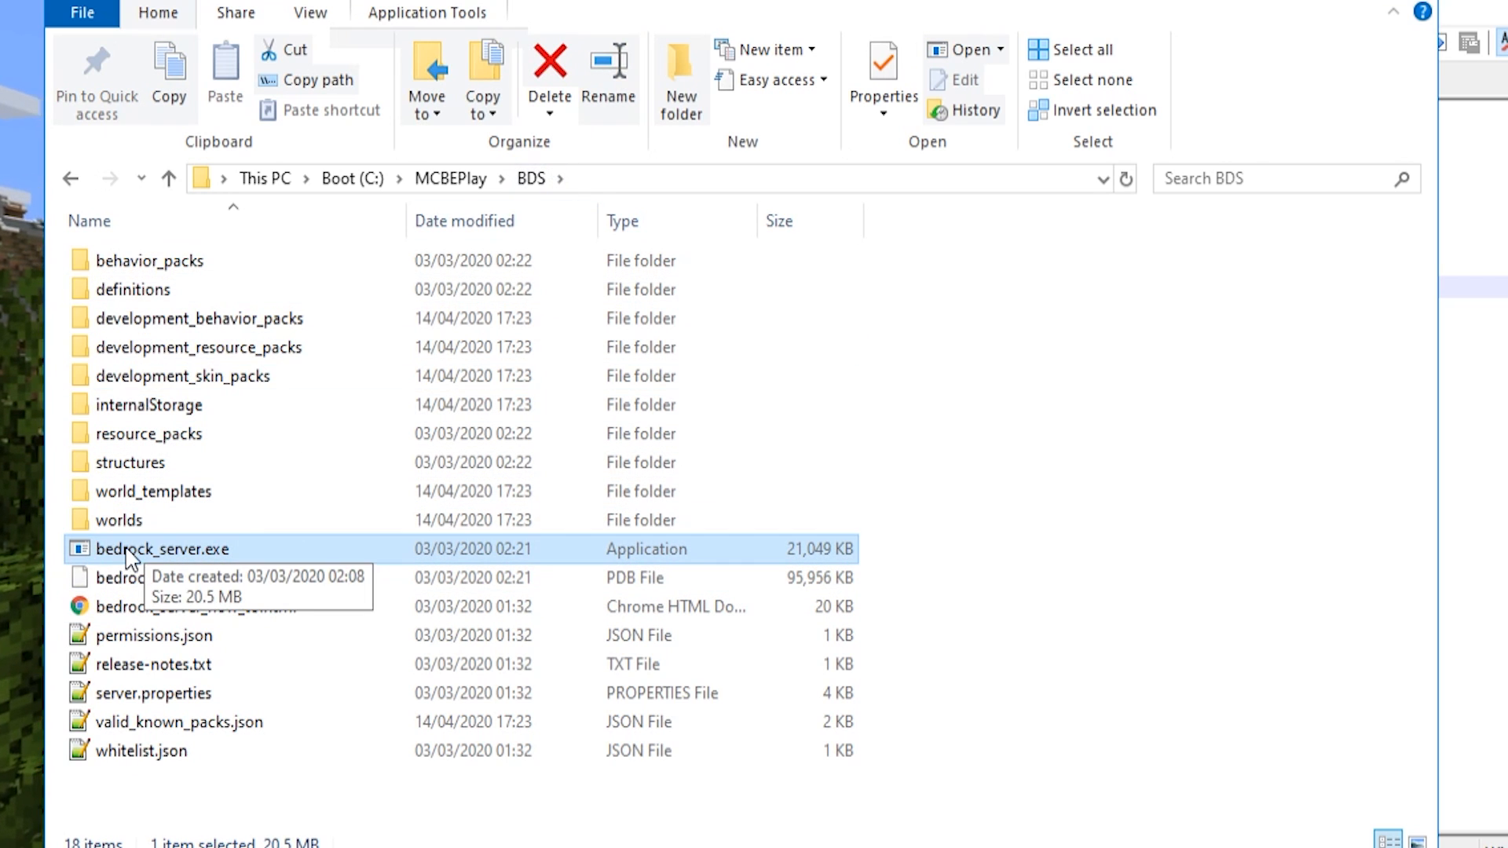
left_click(1455, 532)
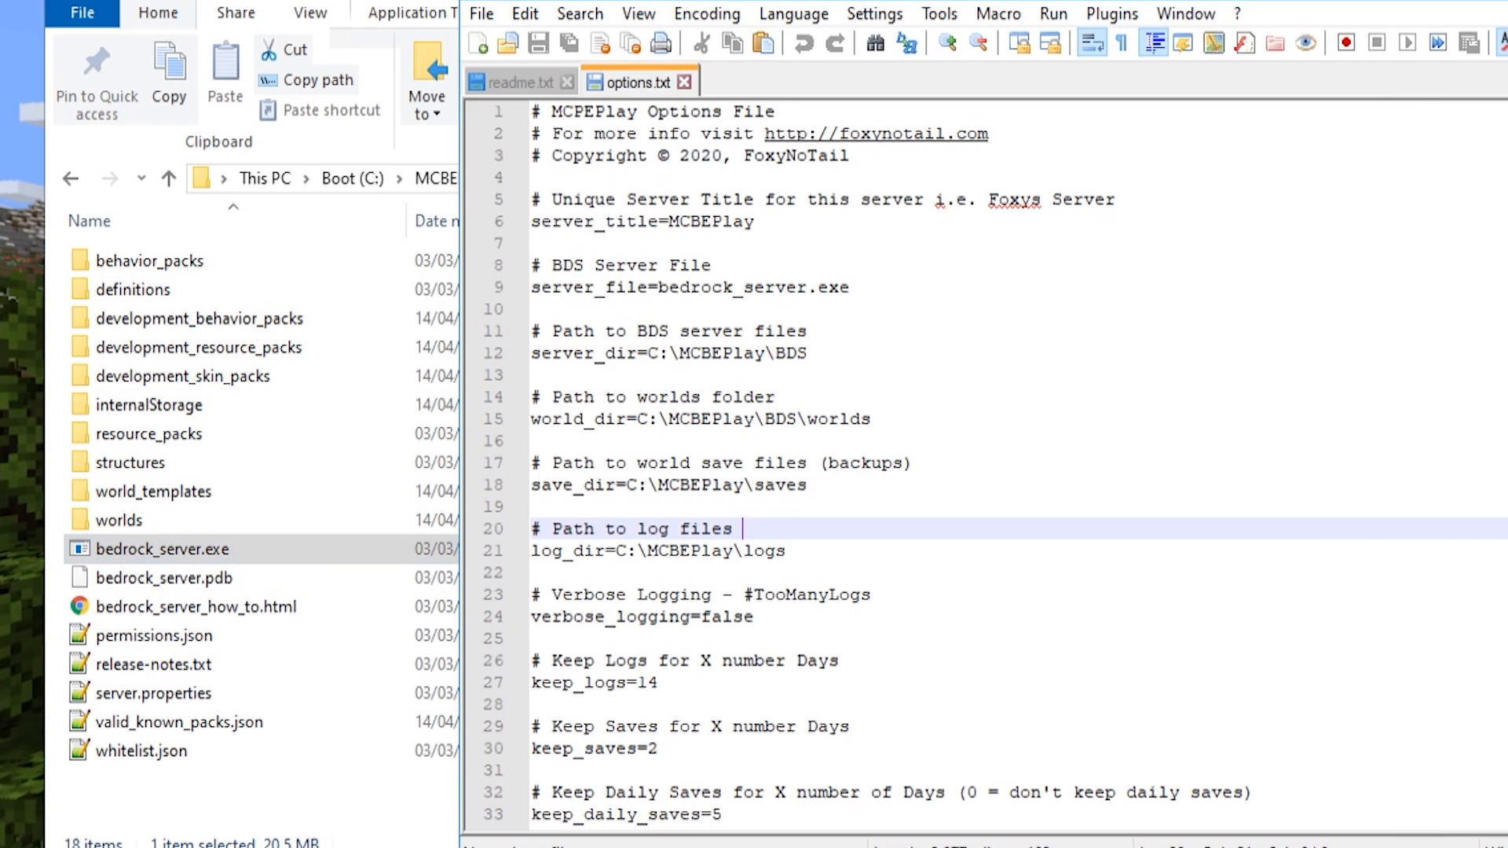
left_click_drag(658, 287, 856, 290)
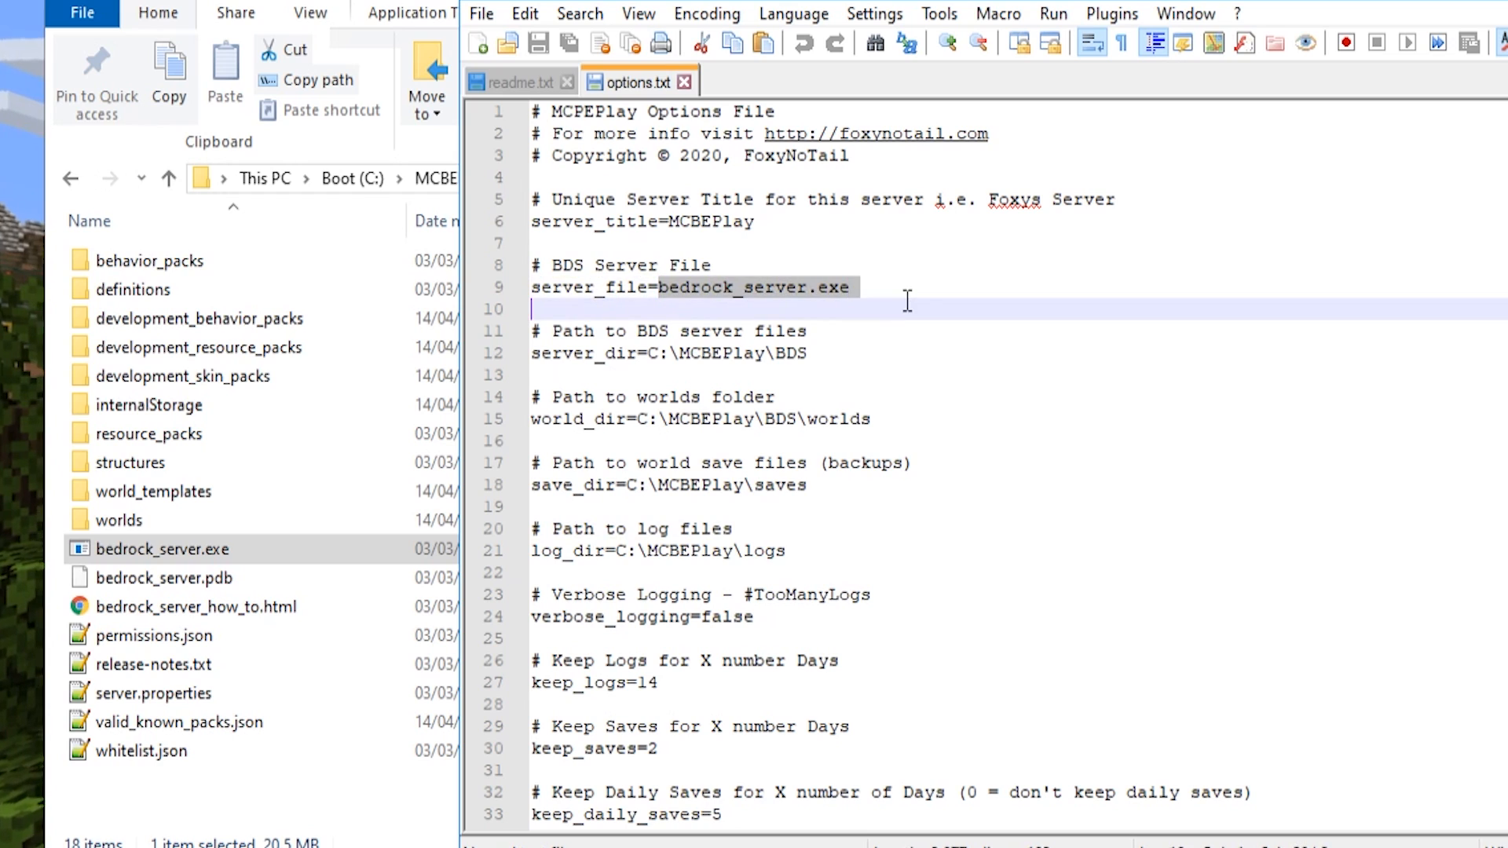
left_click(856, 289)
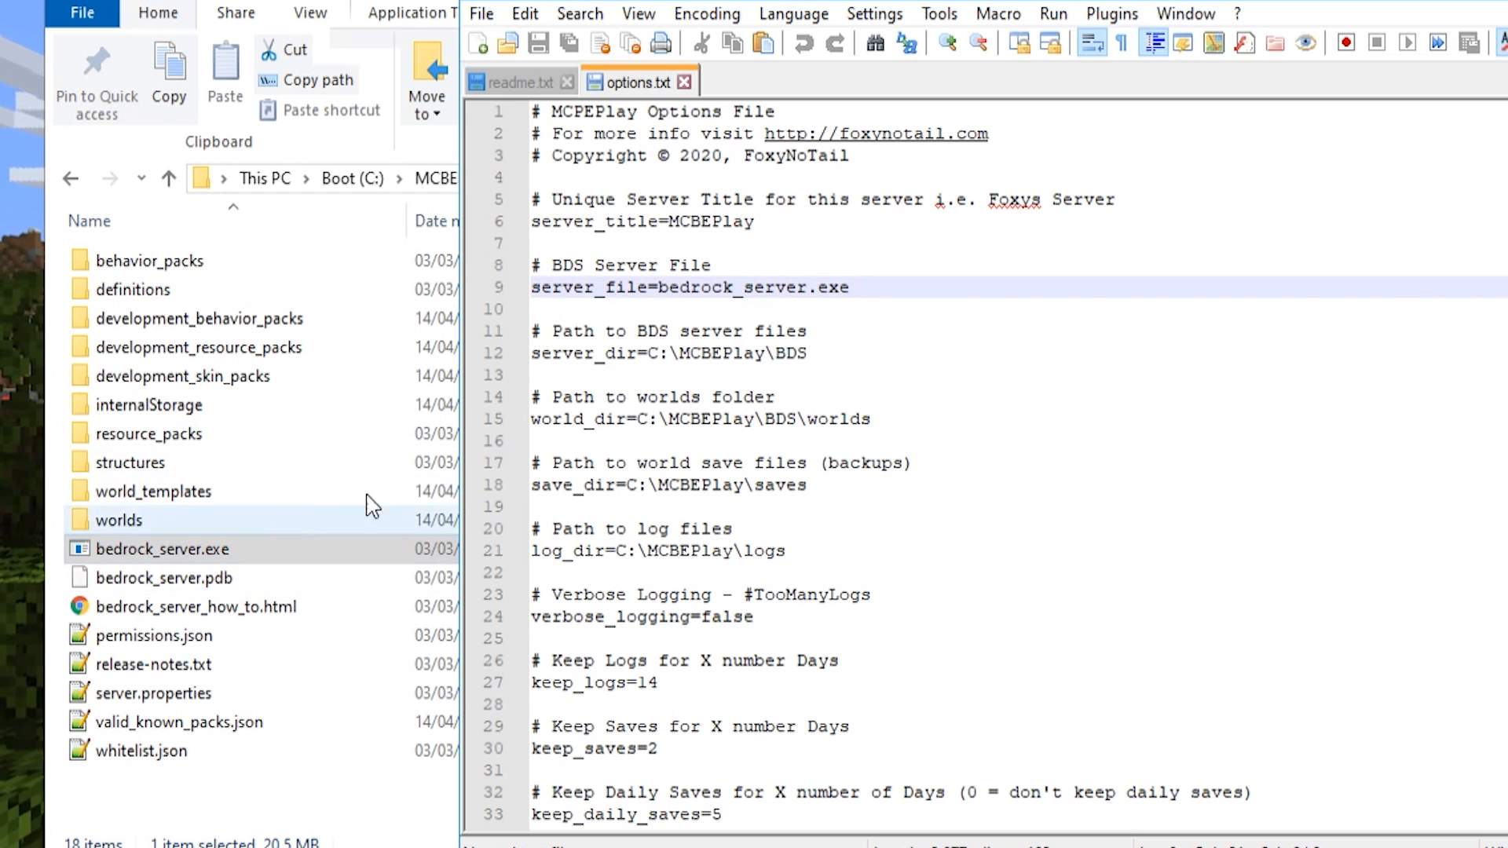
Step: Rename bedrock_server.exe in the BDS folder to server1.exe and highlight the matching name on the server_file line of options.txt
left_click(228, 549)
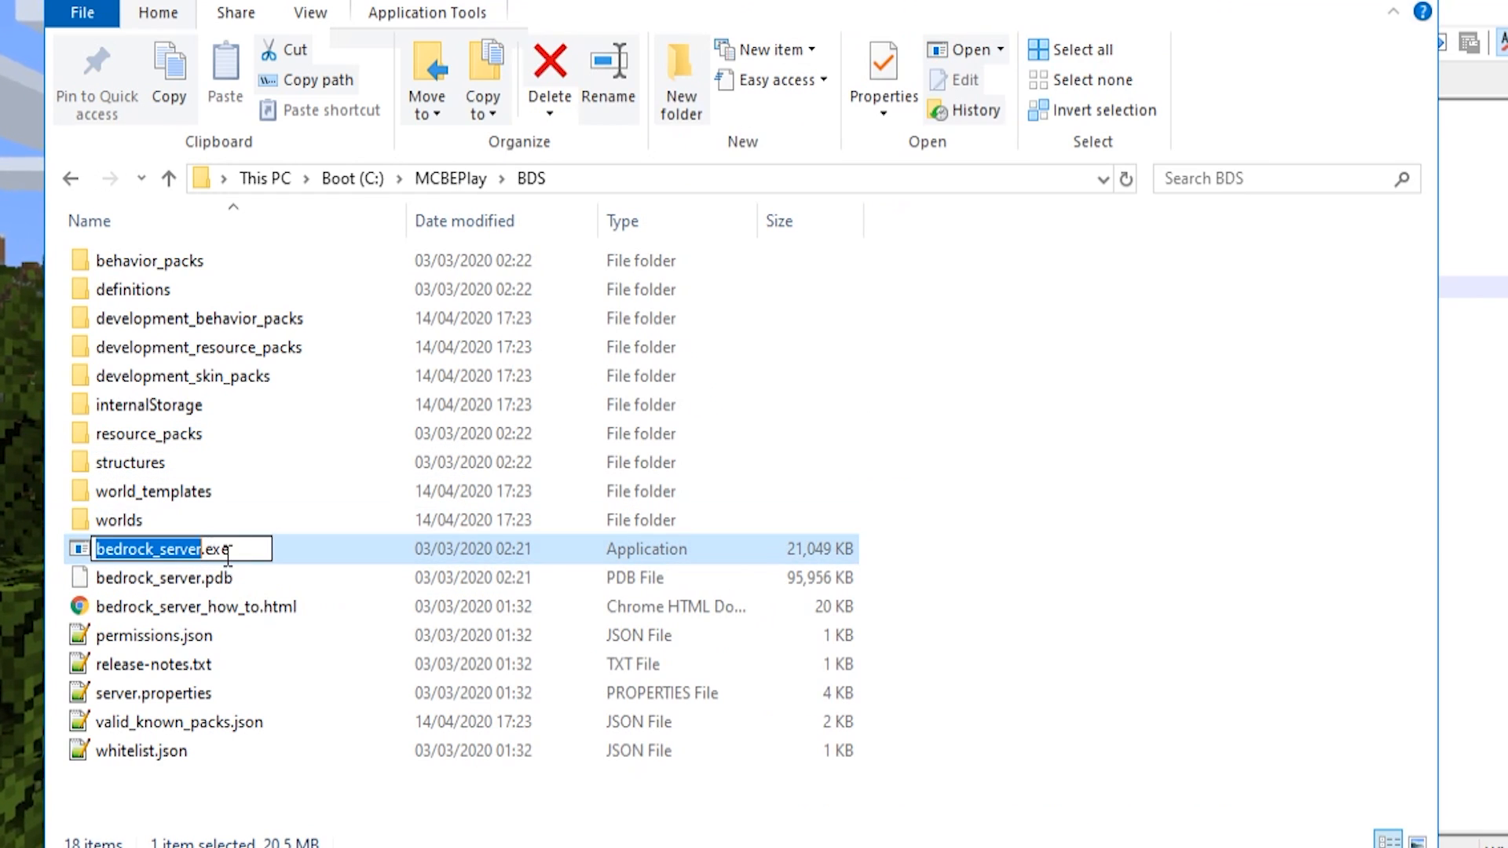
type("sec")
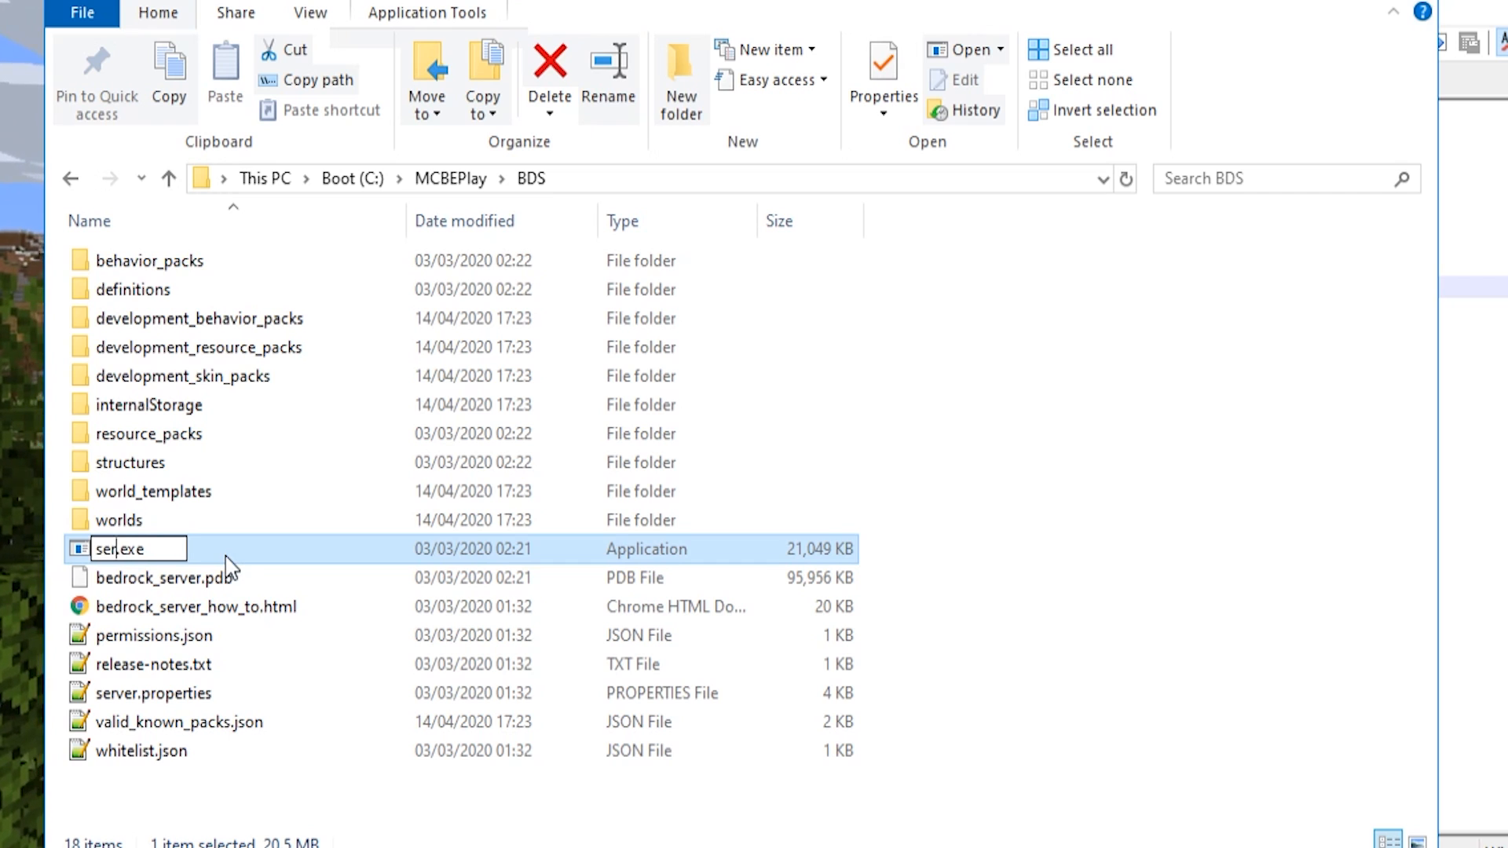
type("ver1")
key("Return")
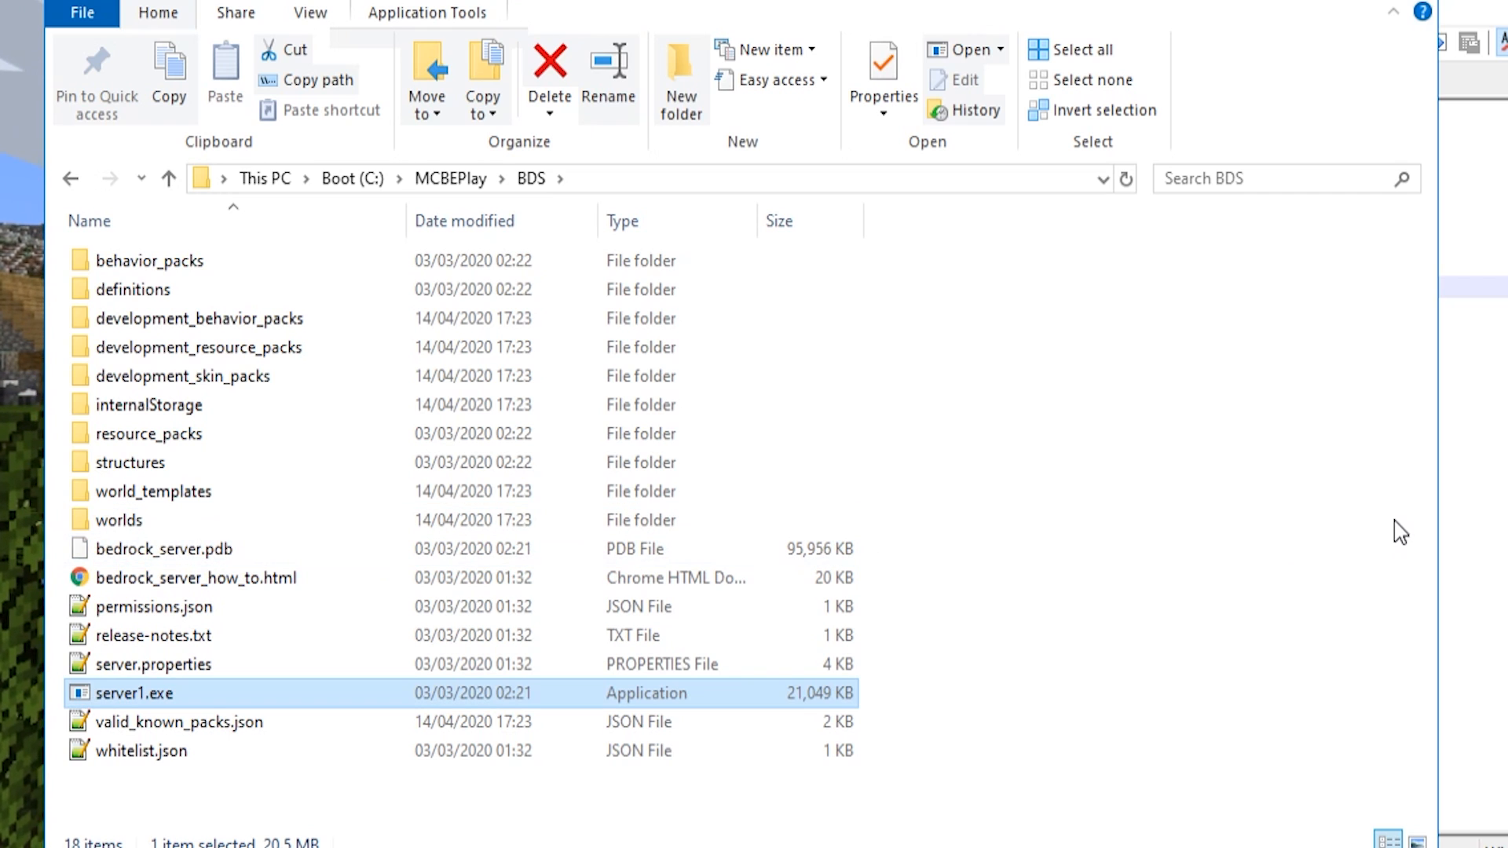
key("alt+Tab")
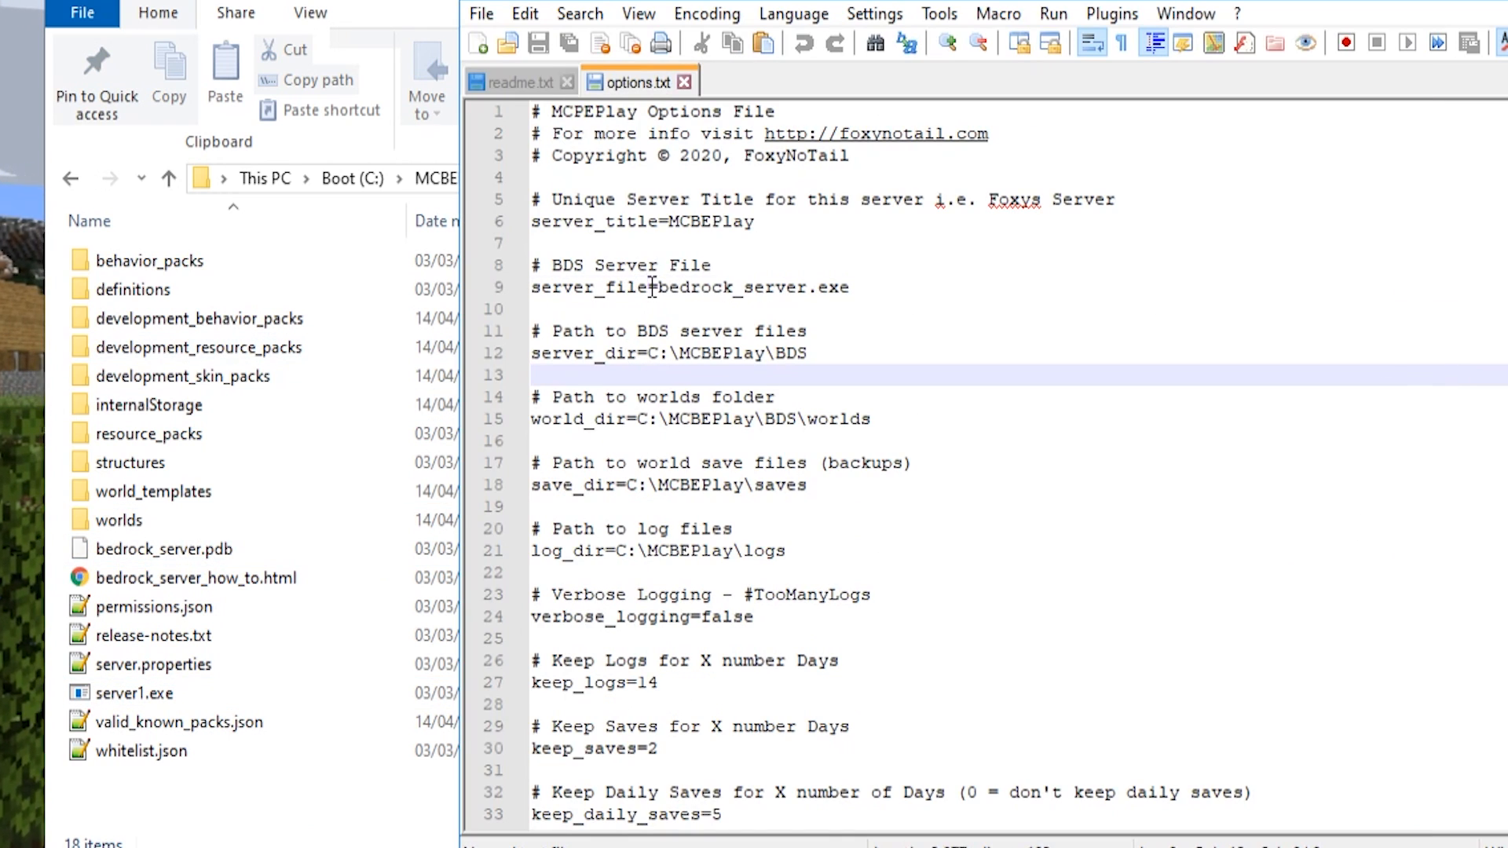
left_click_drag(657, 287, 806, 287)
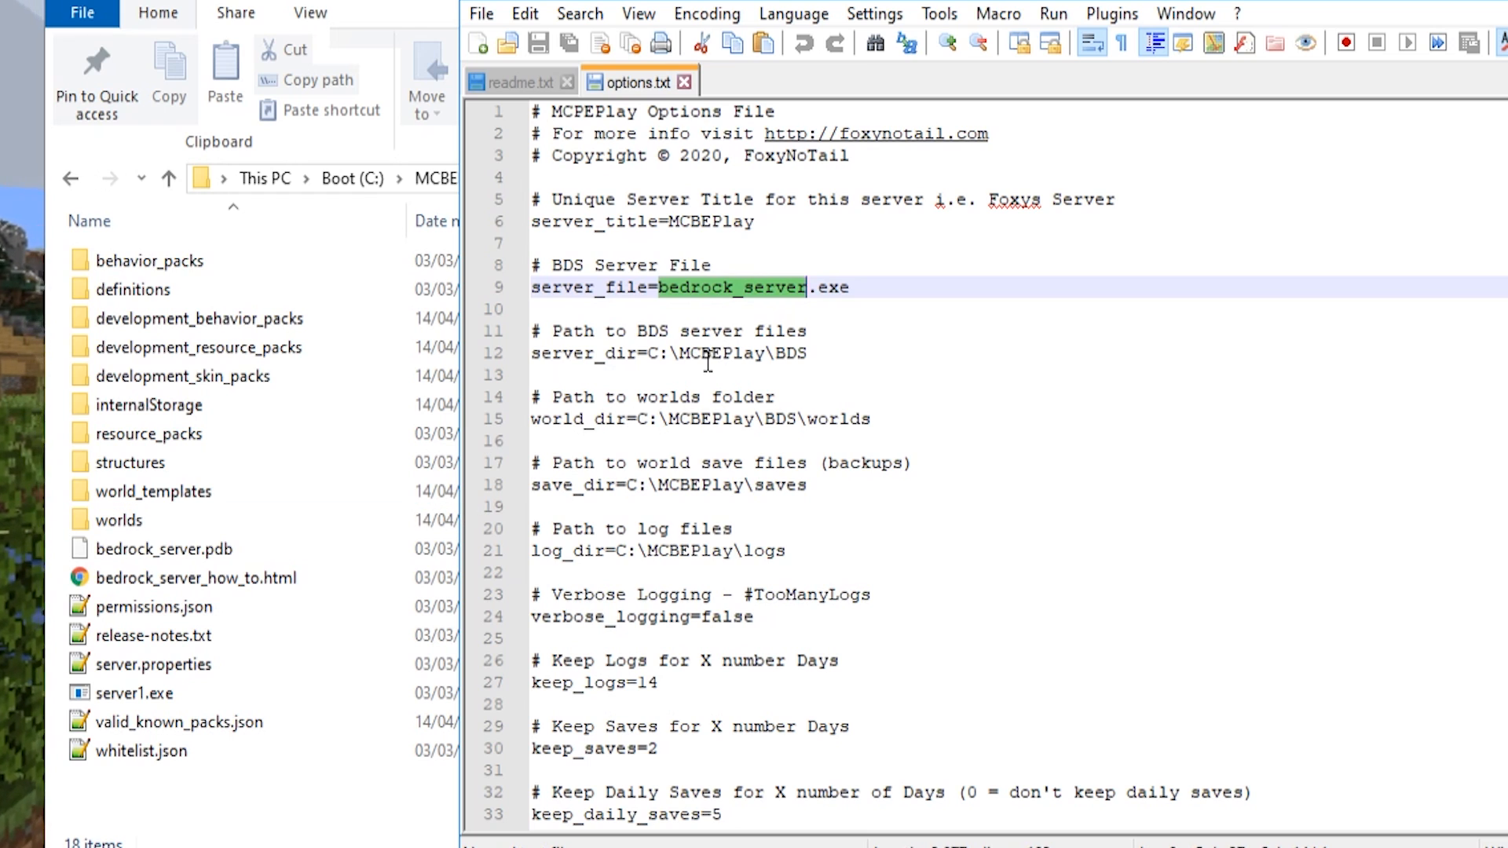
Step: Rename server1.exe in the BDS folder back to bedrock_server.exe
left_click(145, 694)
type("be")
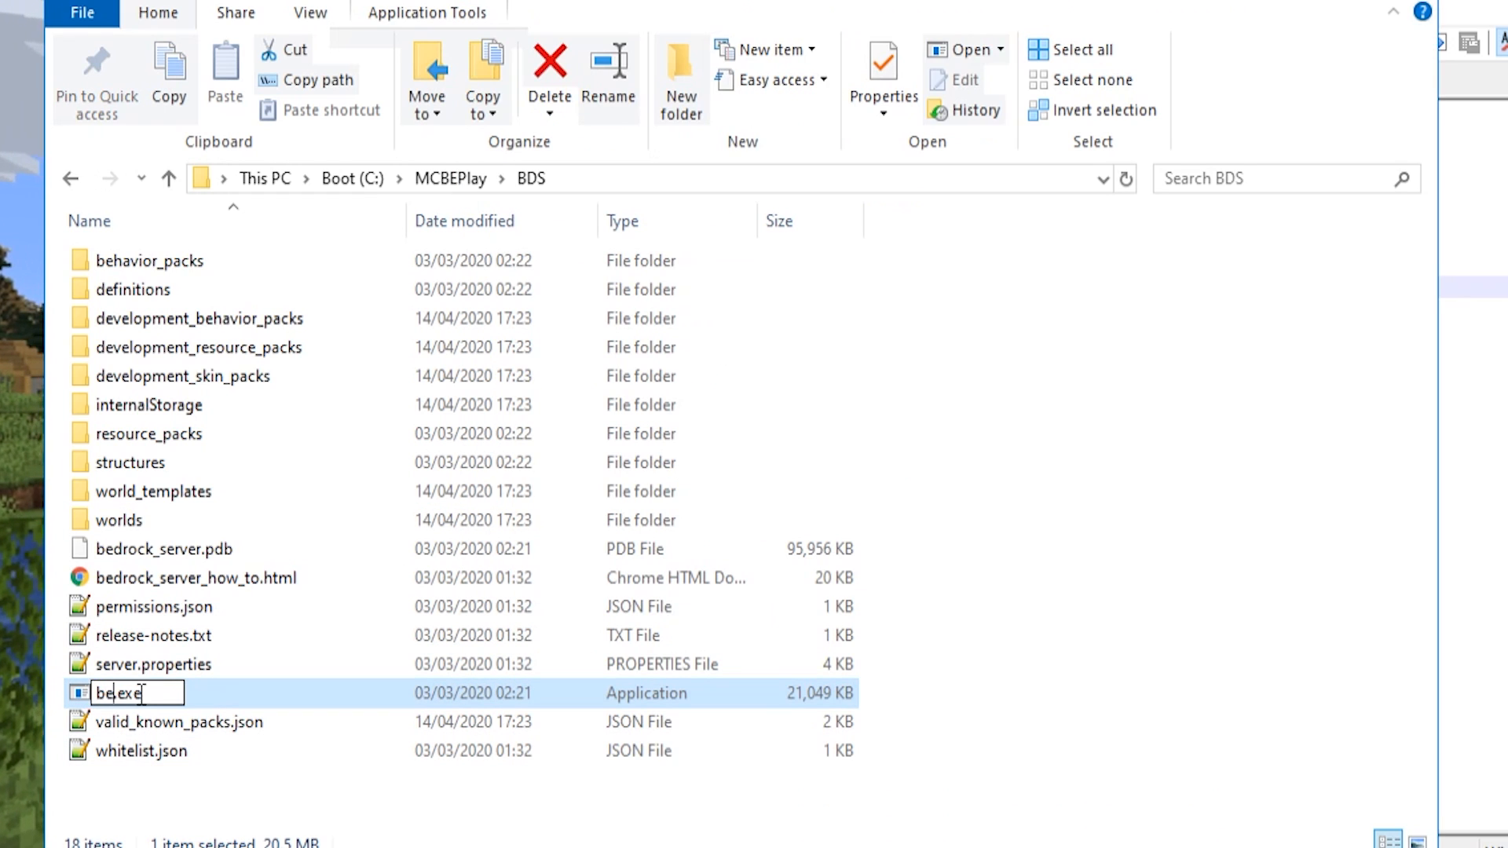
type("drock_server")
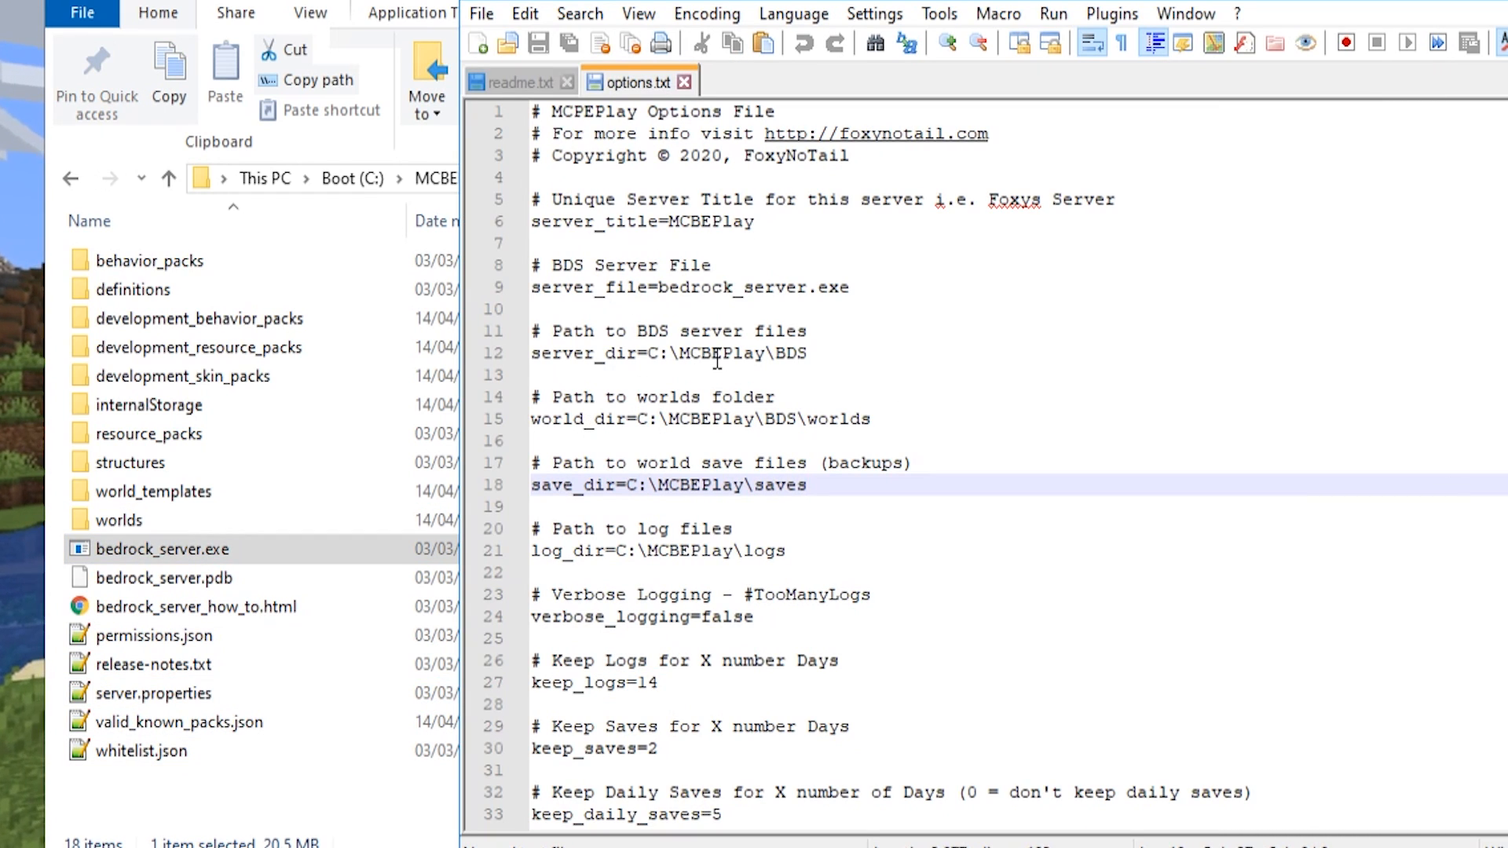
Step: Set server_dir in options.txt to the BDS folder's full path, C:\MCBEPlay\BDS, taken from the file window
left_click_drag(532, 353, 642, 357)
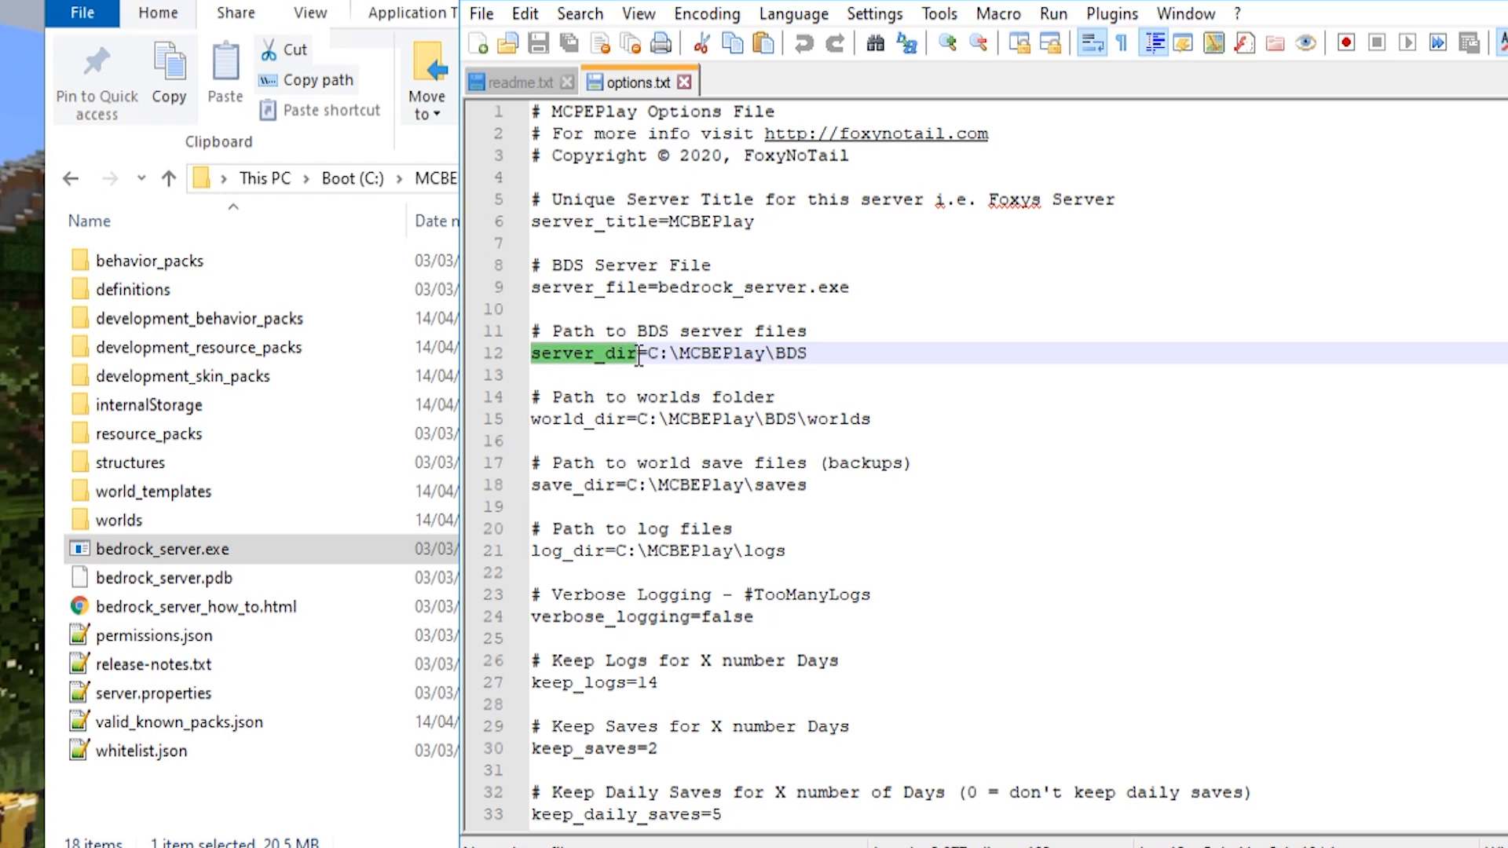
left_click(638, 355)
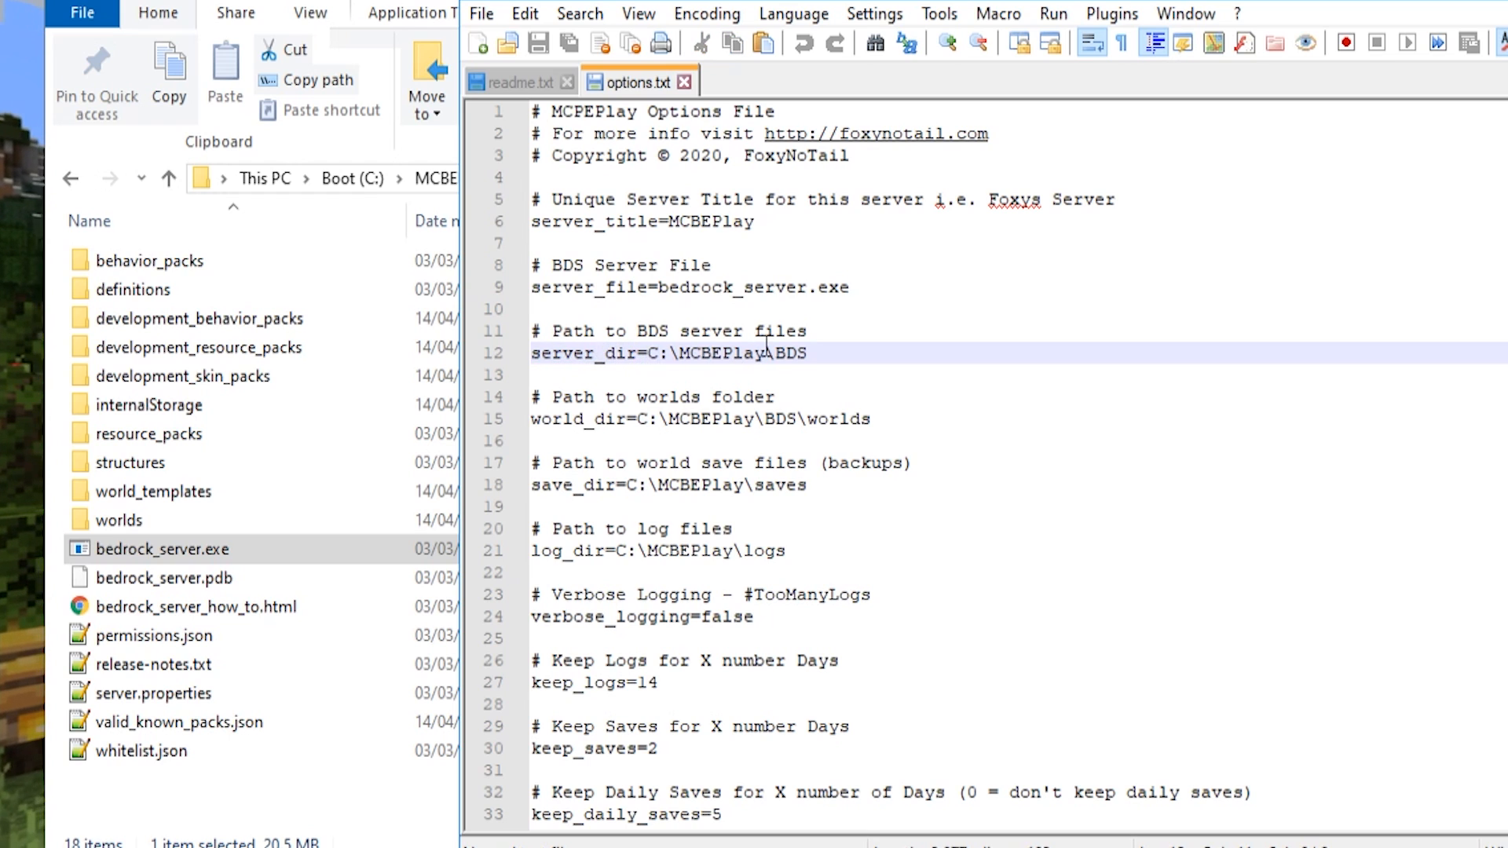
left_click(369, 200)
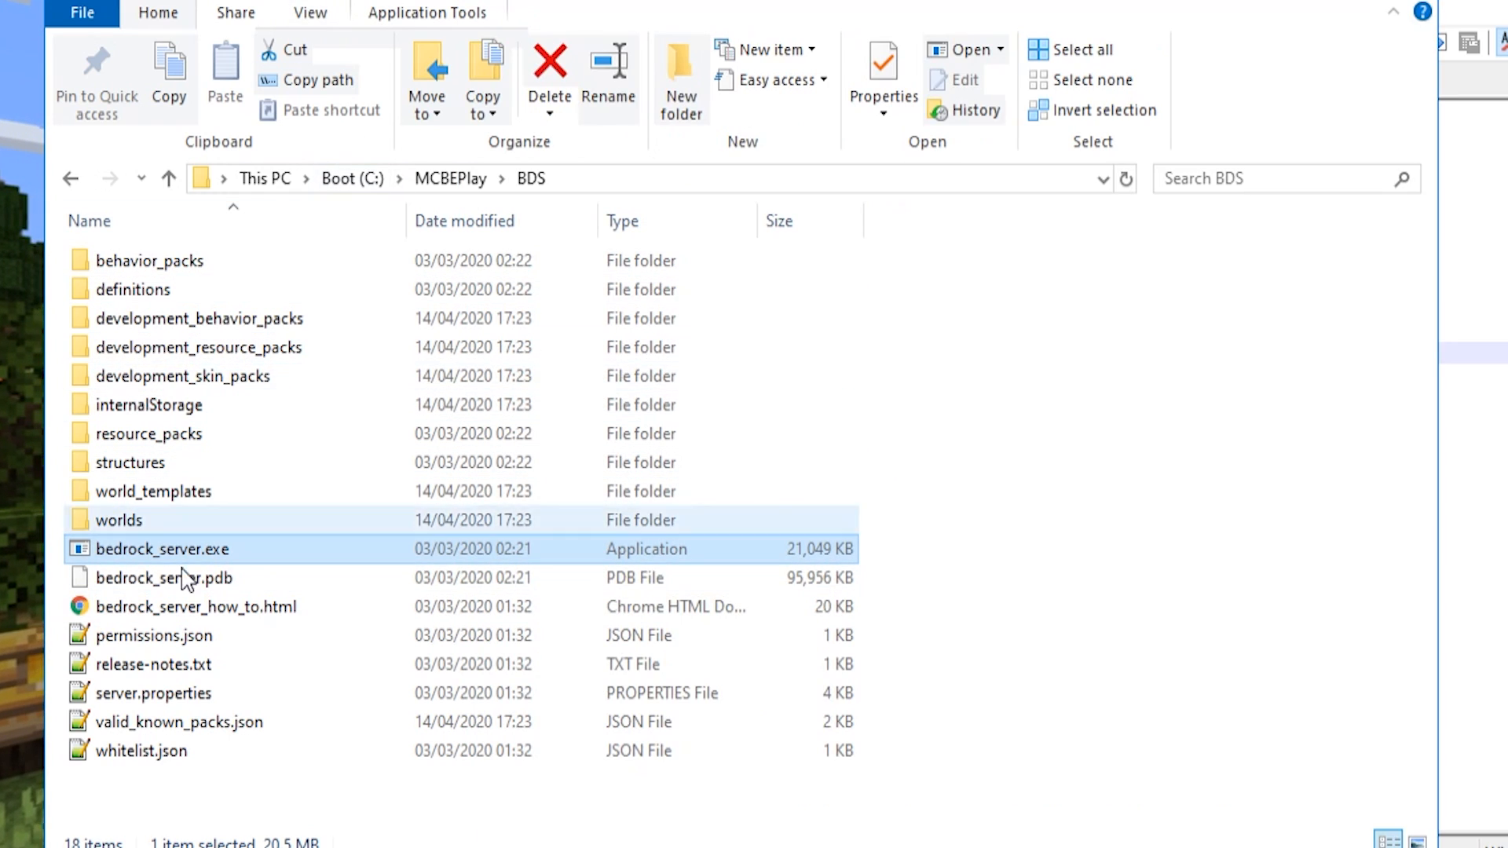
left_click(153, 805)
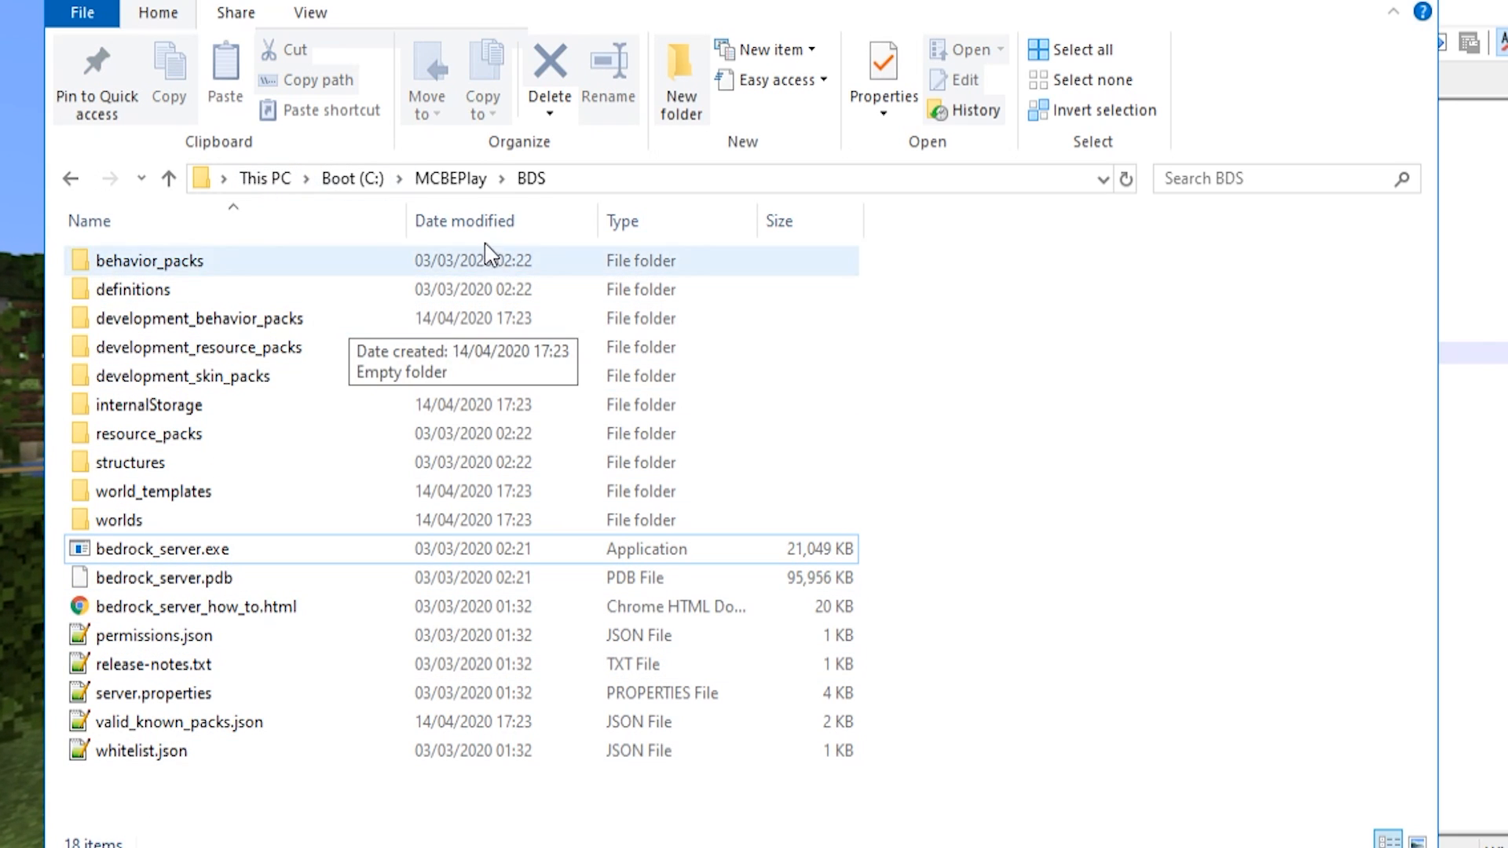
left_click(202, 182)
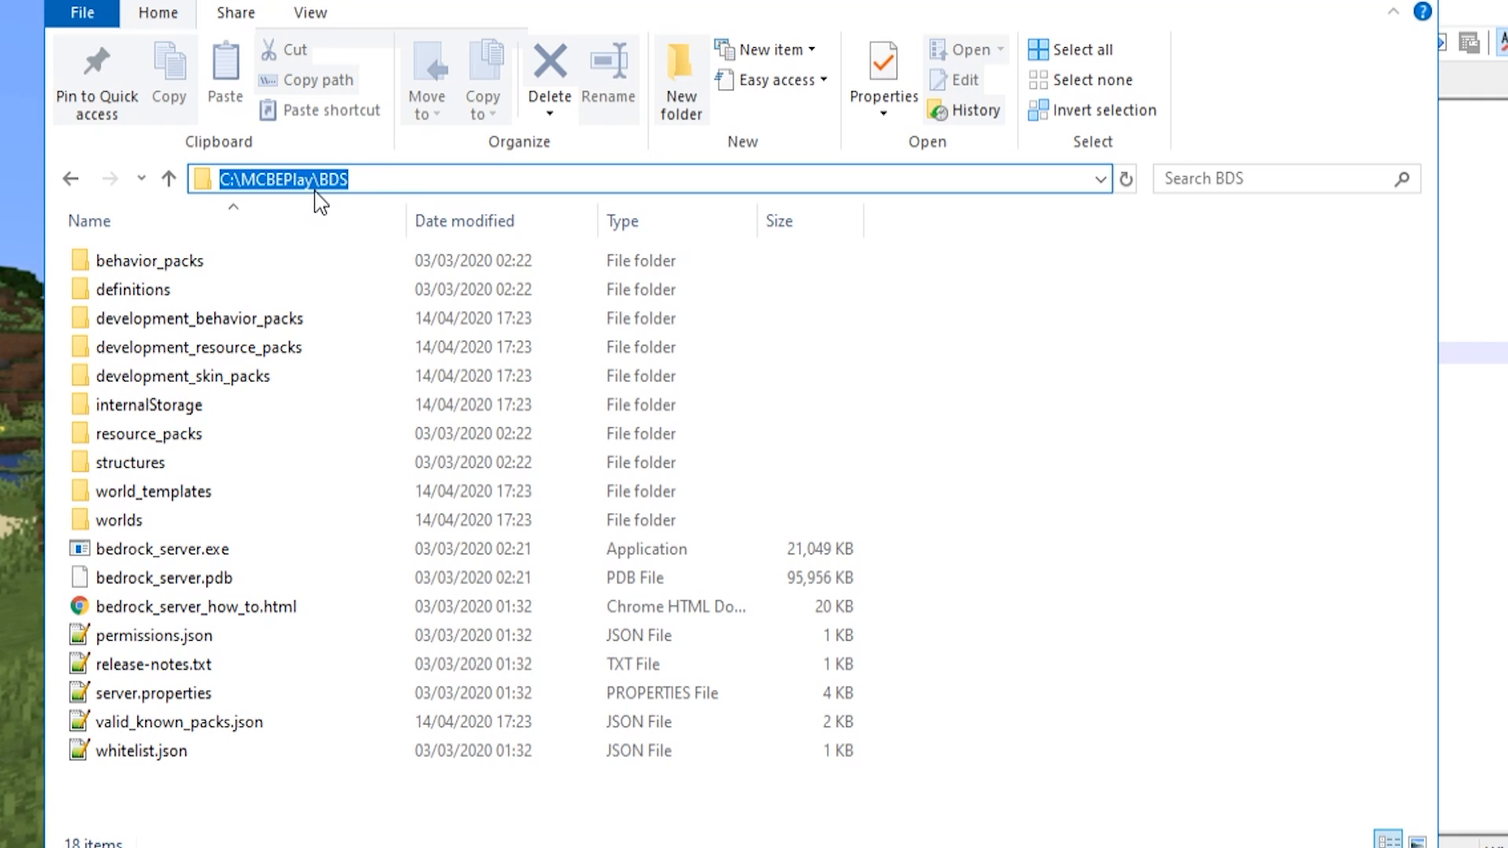
key("alt+Tab")
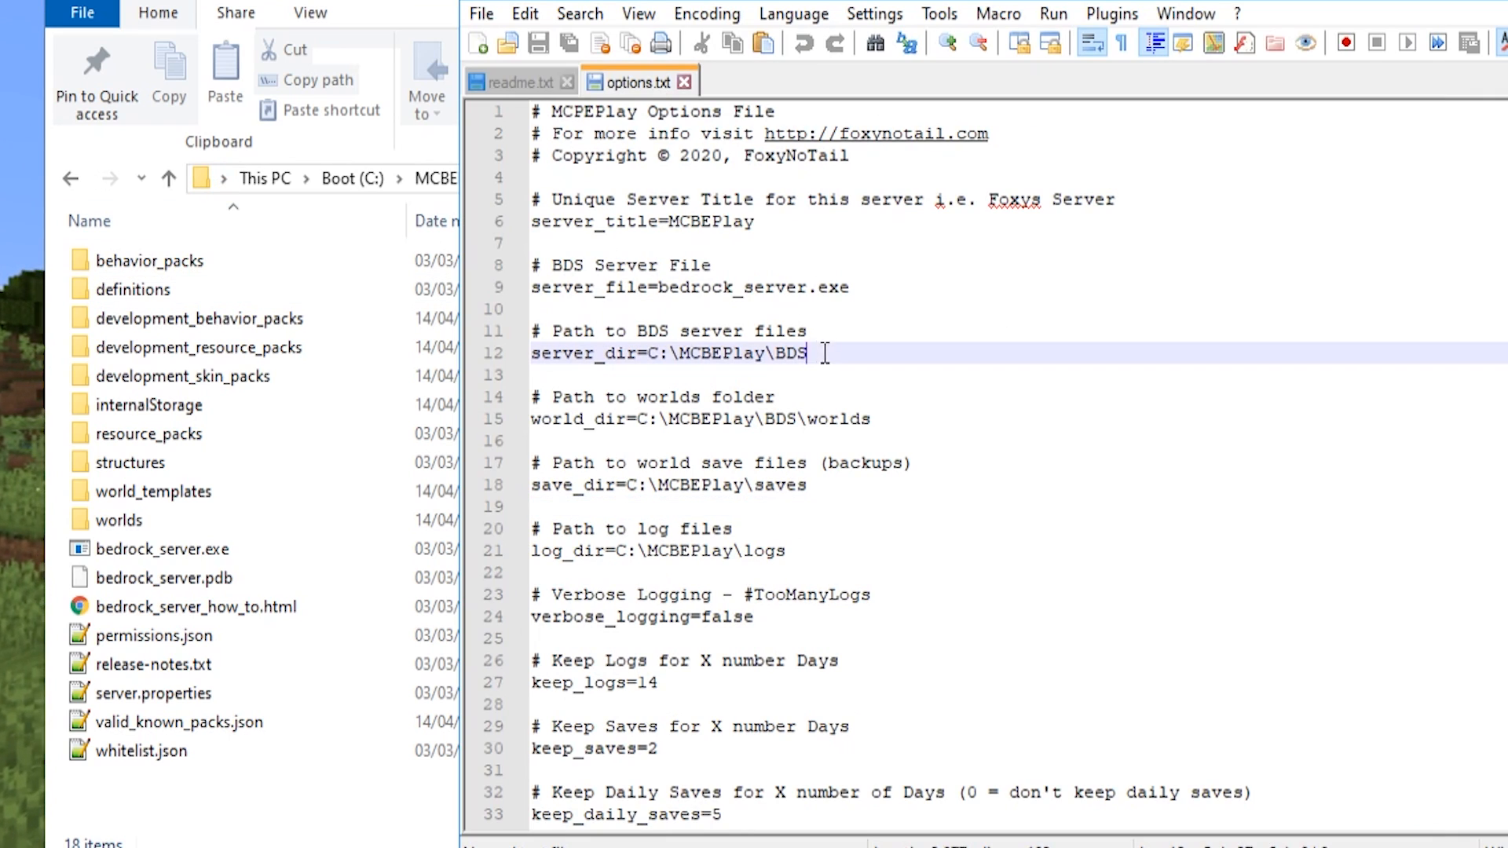
left_click_drag(808, 353, 651, 353)
left_click(267, 801)
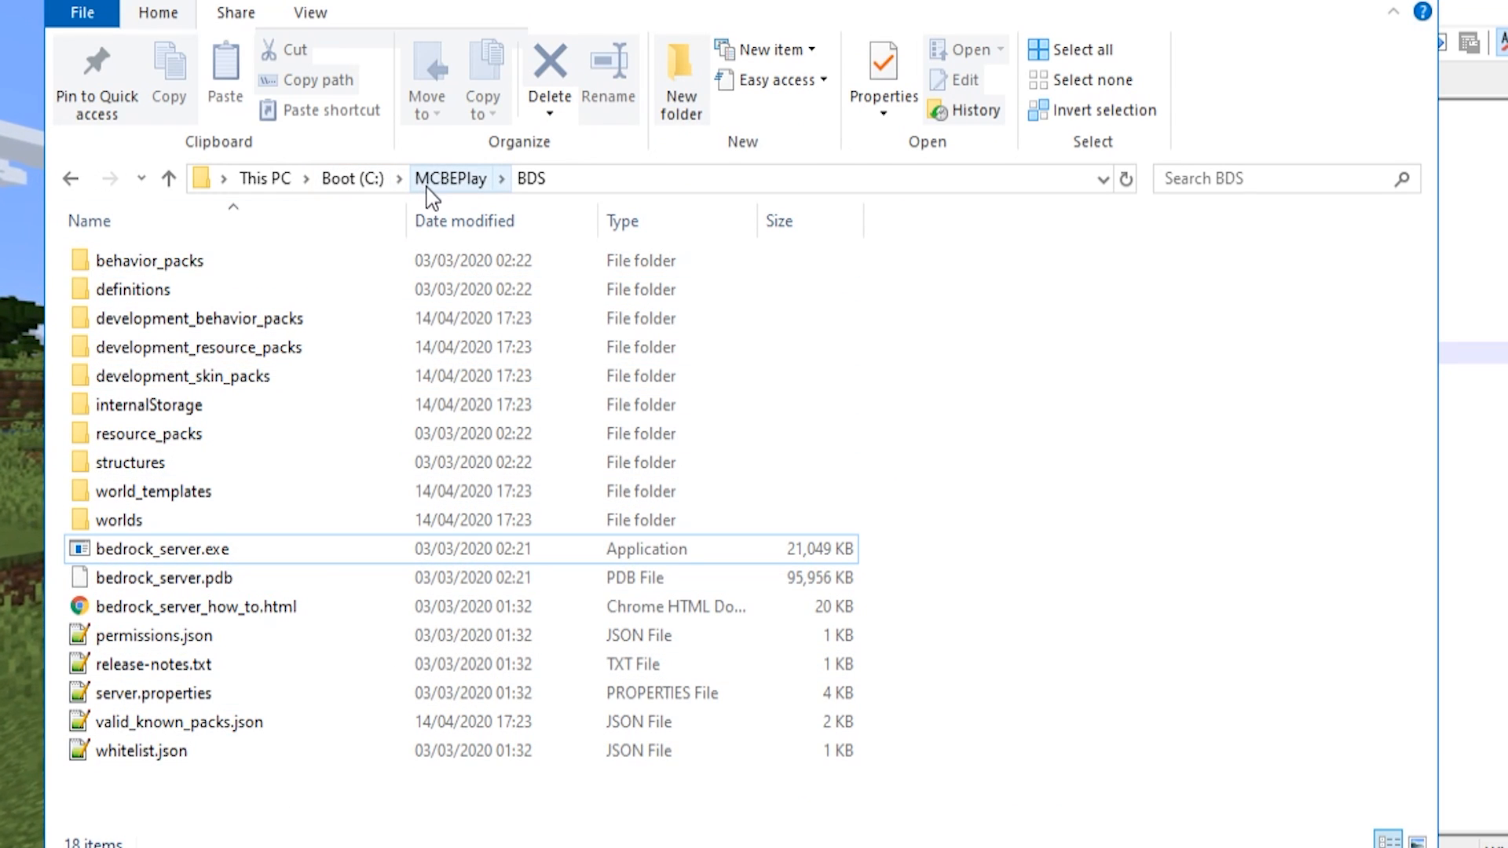
key("alt+Tab")
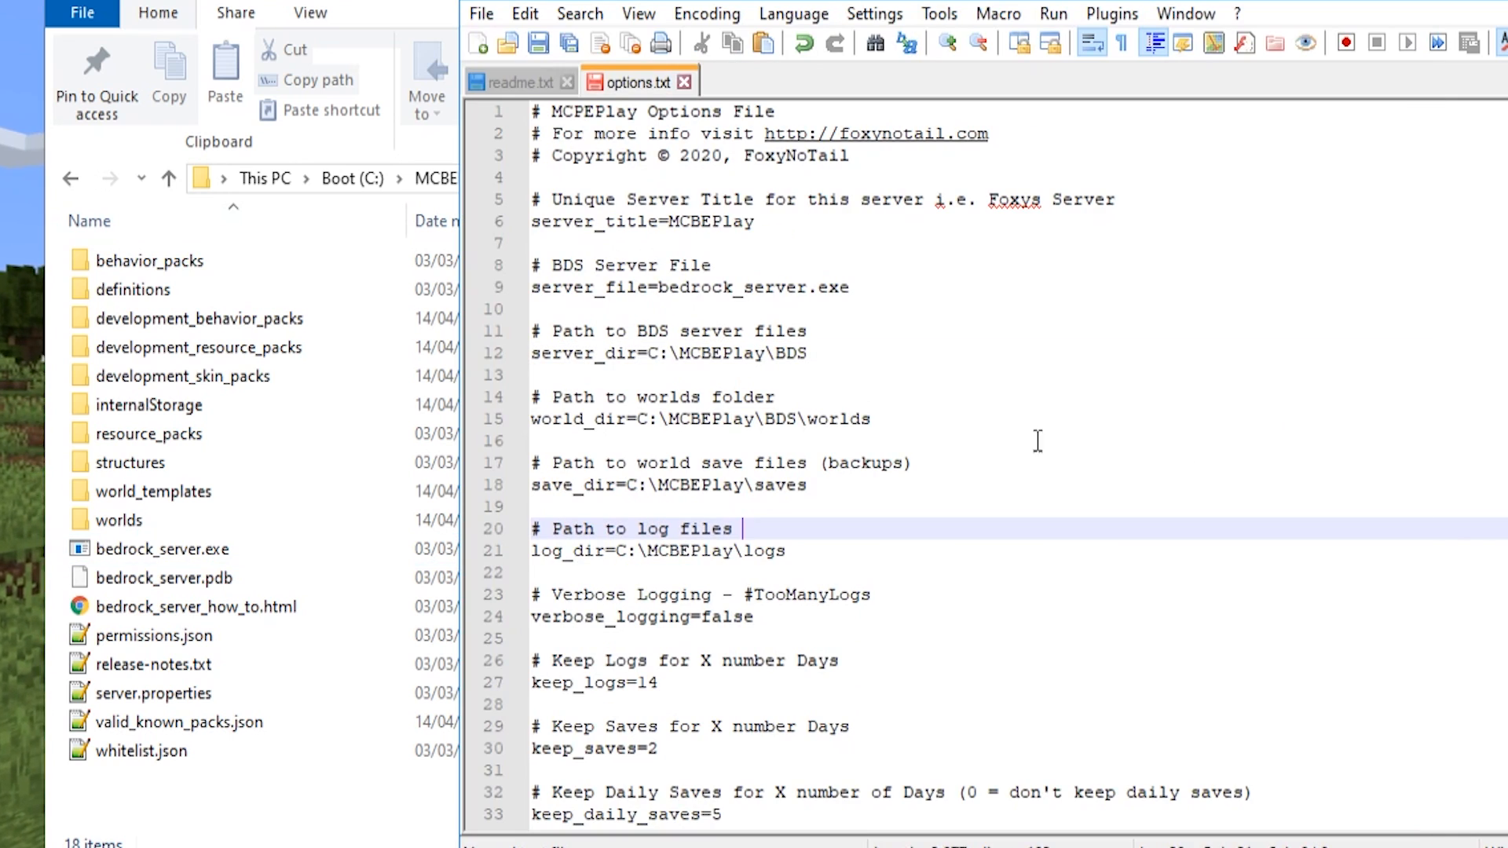
left_click_drag(864, 355, 651, 361)
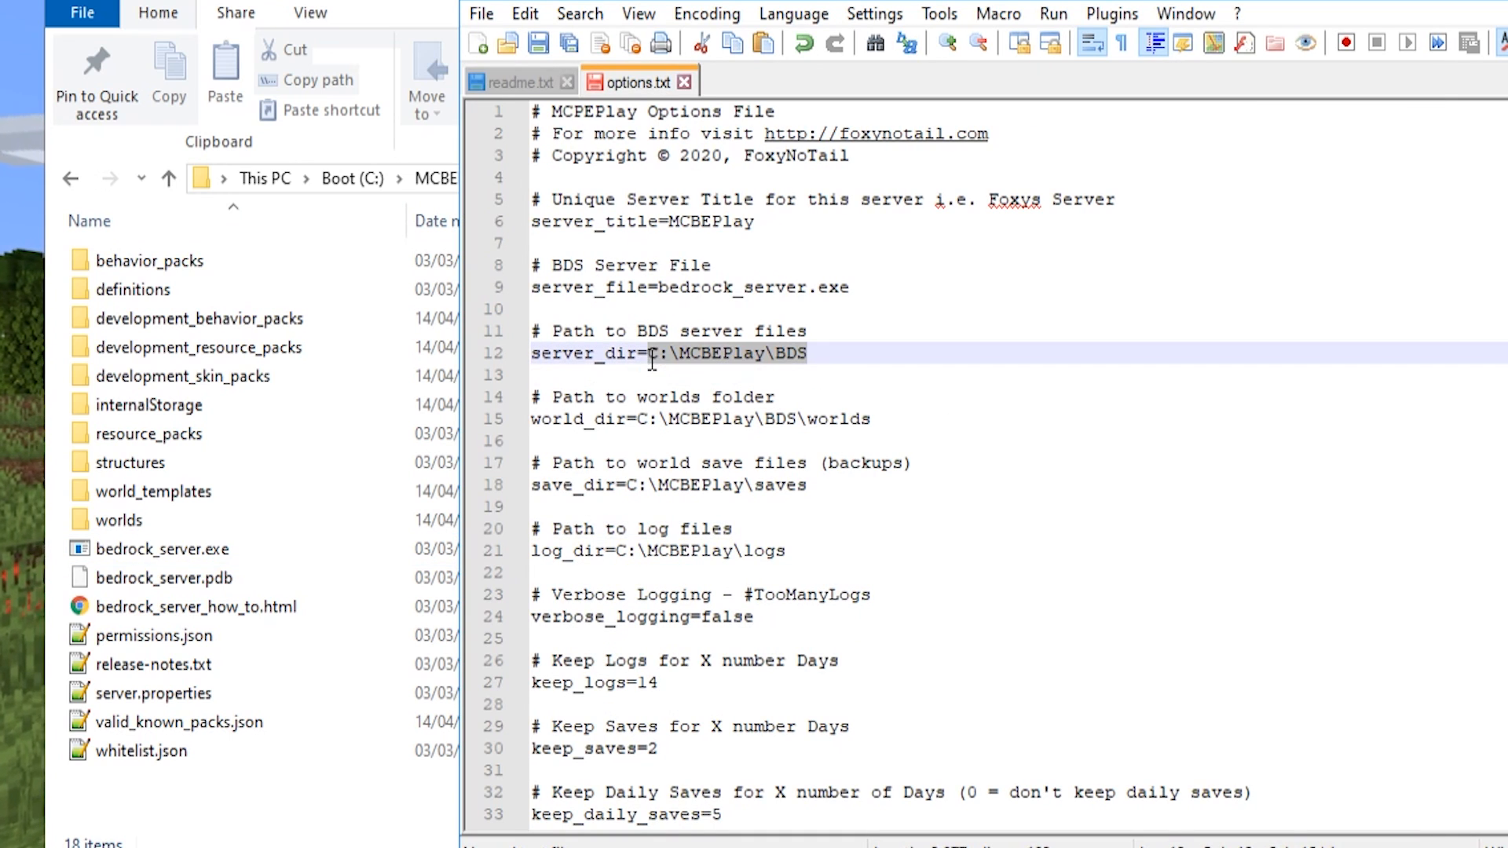
Step: Set world_dir in options.txt to the worlds folder's full path, C:\MCBEPlay\BDS\worlds, taken from the file window
left_click_drag(639, 422, 921, 410)
left_click(194, 817)
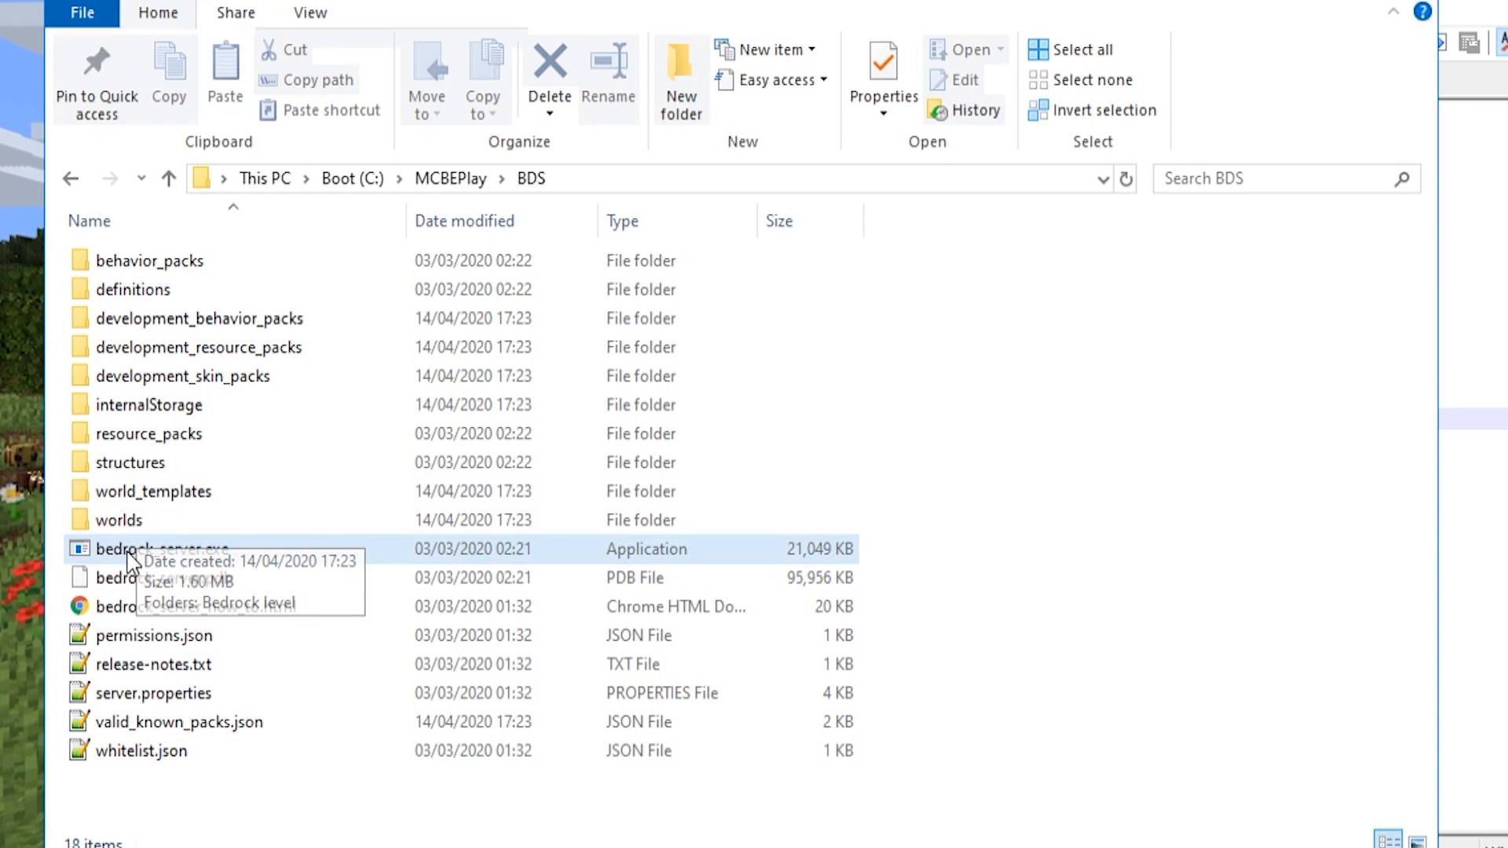
left_click(216, 553)
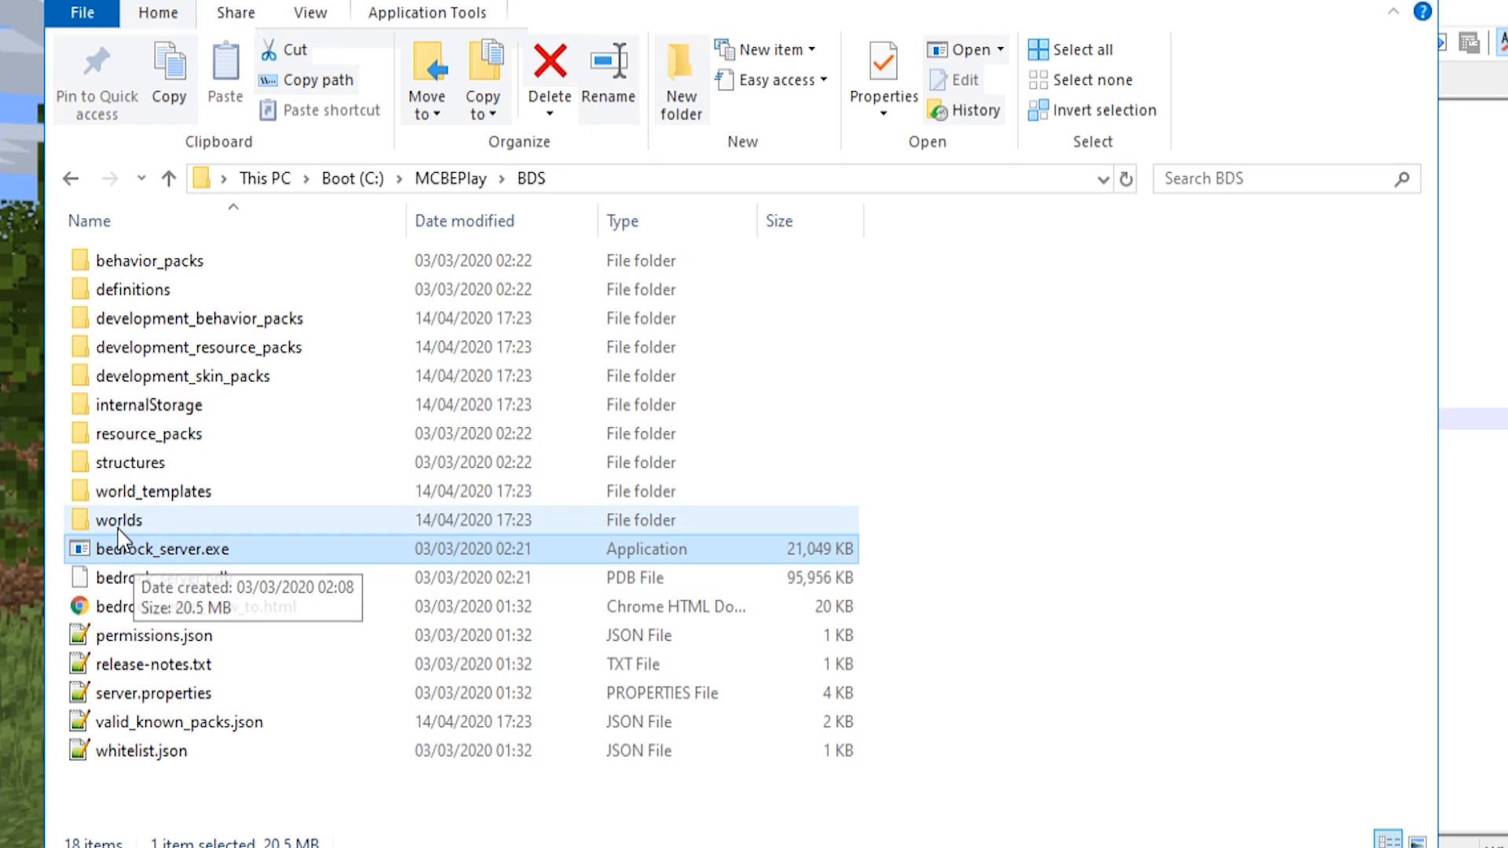
double_click(81, 522)
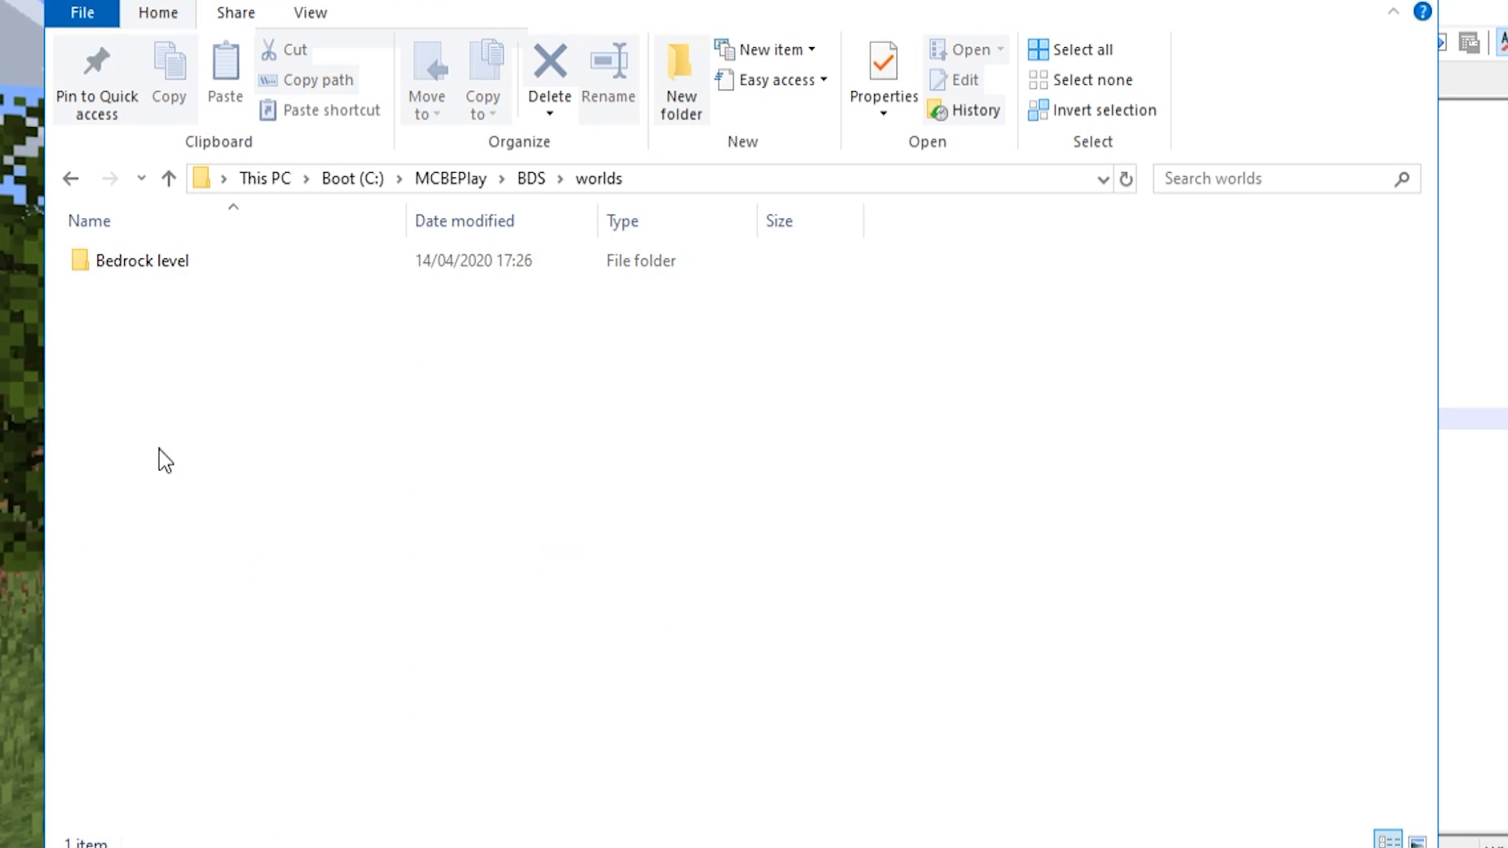
left_click(203, 180)
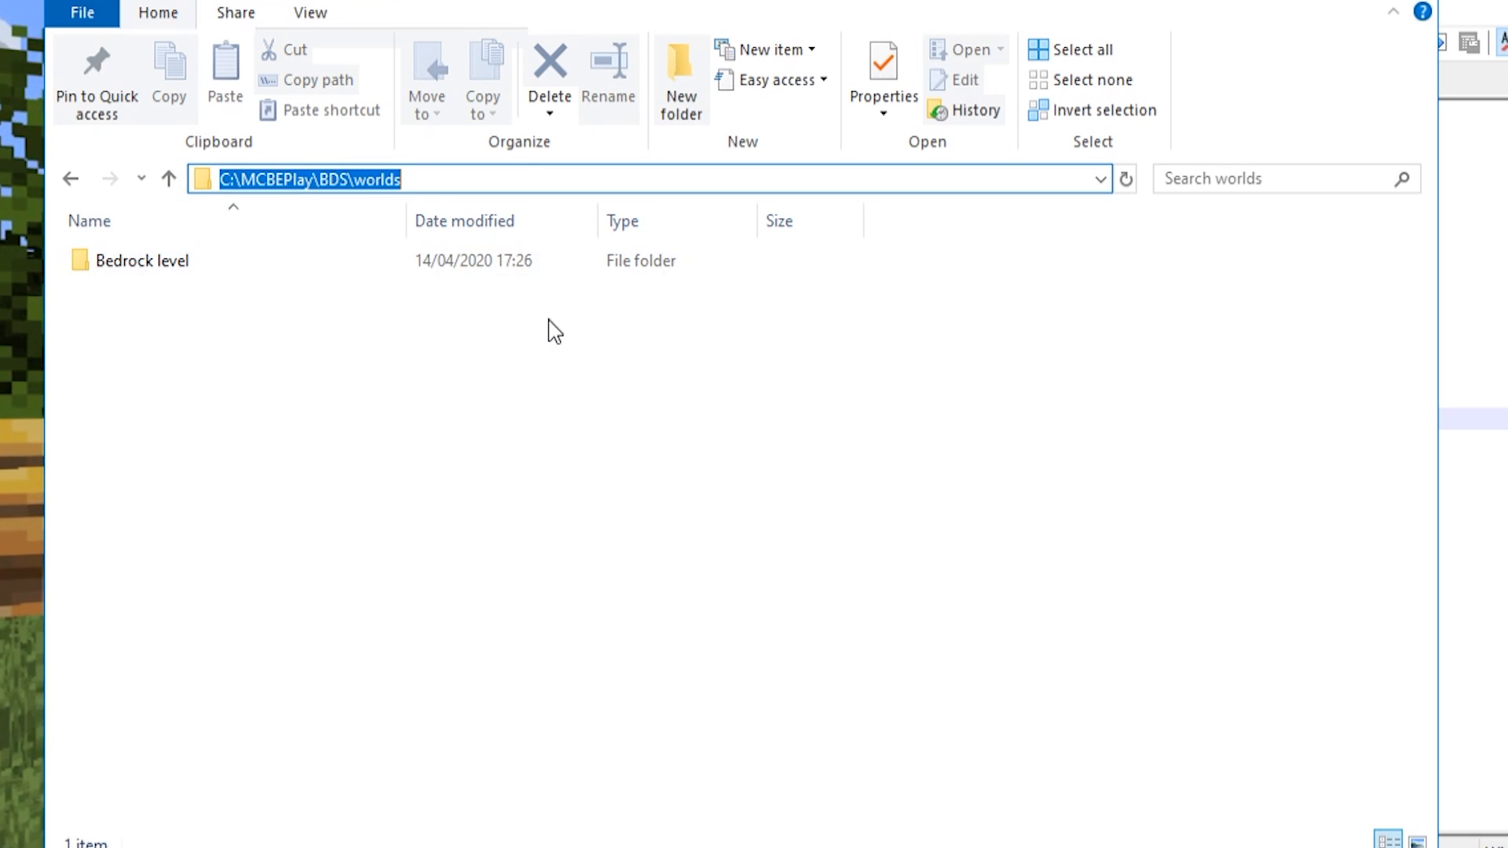
key("alt+Tab")
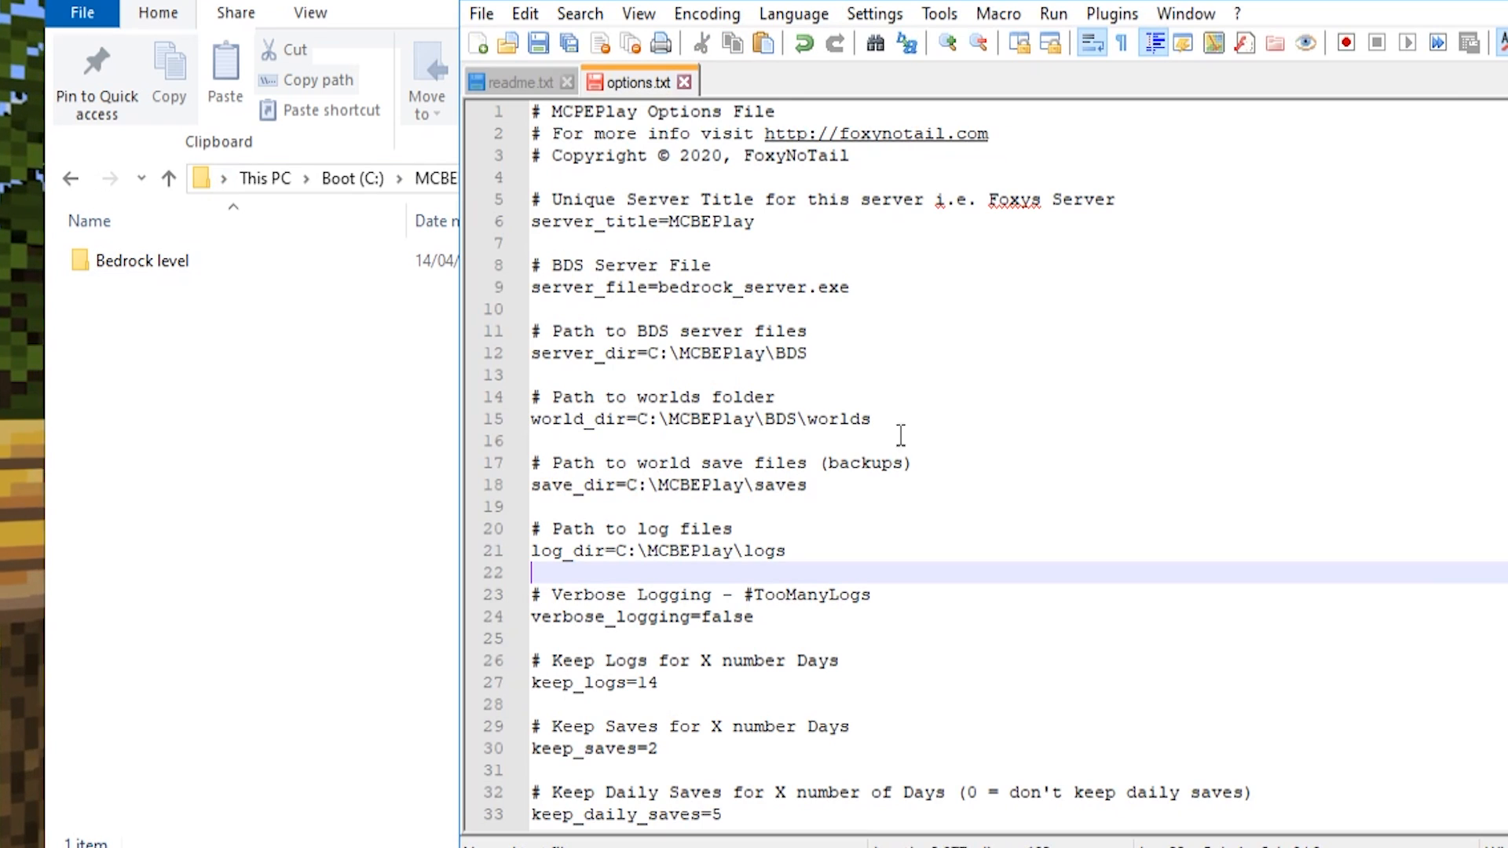
left_click_drag(872, 421, 638, 420)
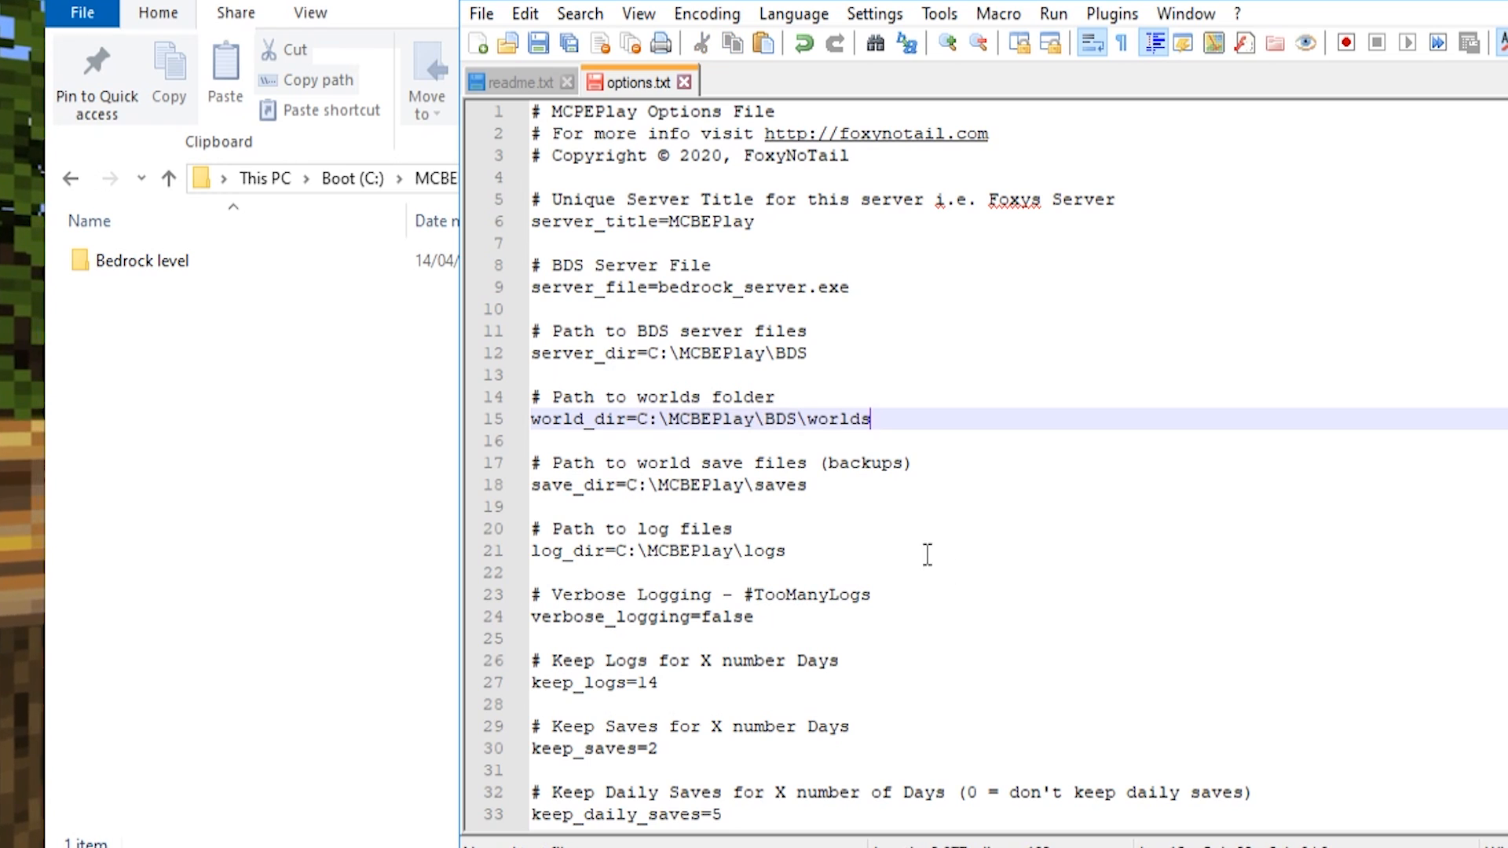
Step: Review the save_dir and log_dir entries in options.txt, highlighting each path in turn
left_click(750, 532)
left_click_drag(794, 550, 516, 473)
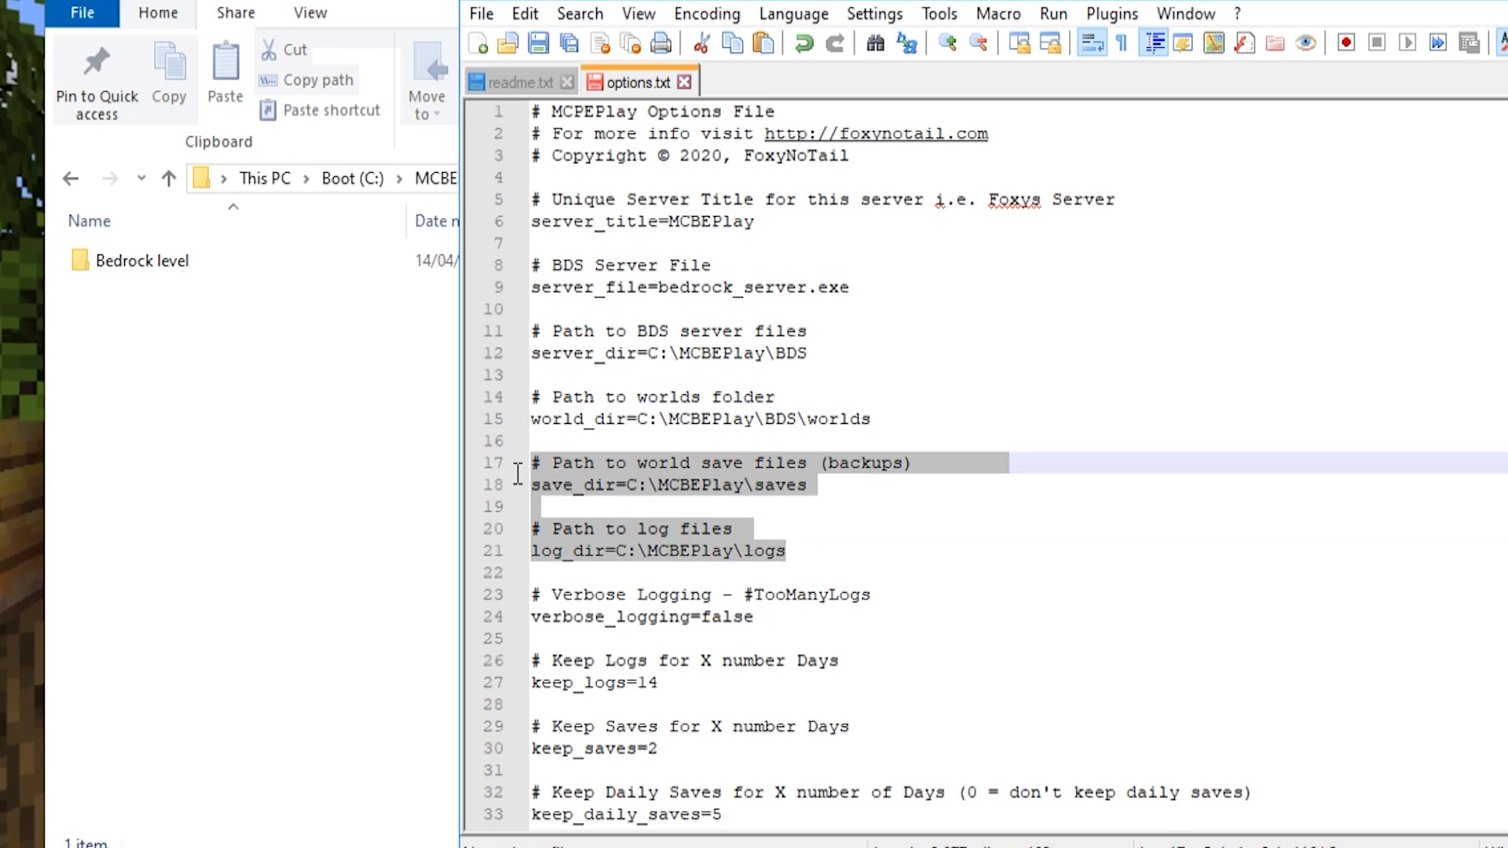
left_click(784, 529)
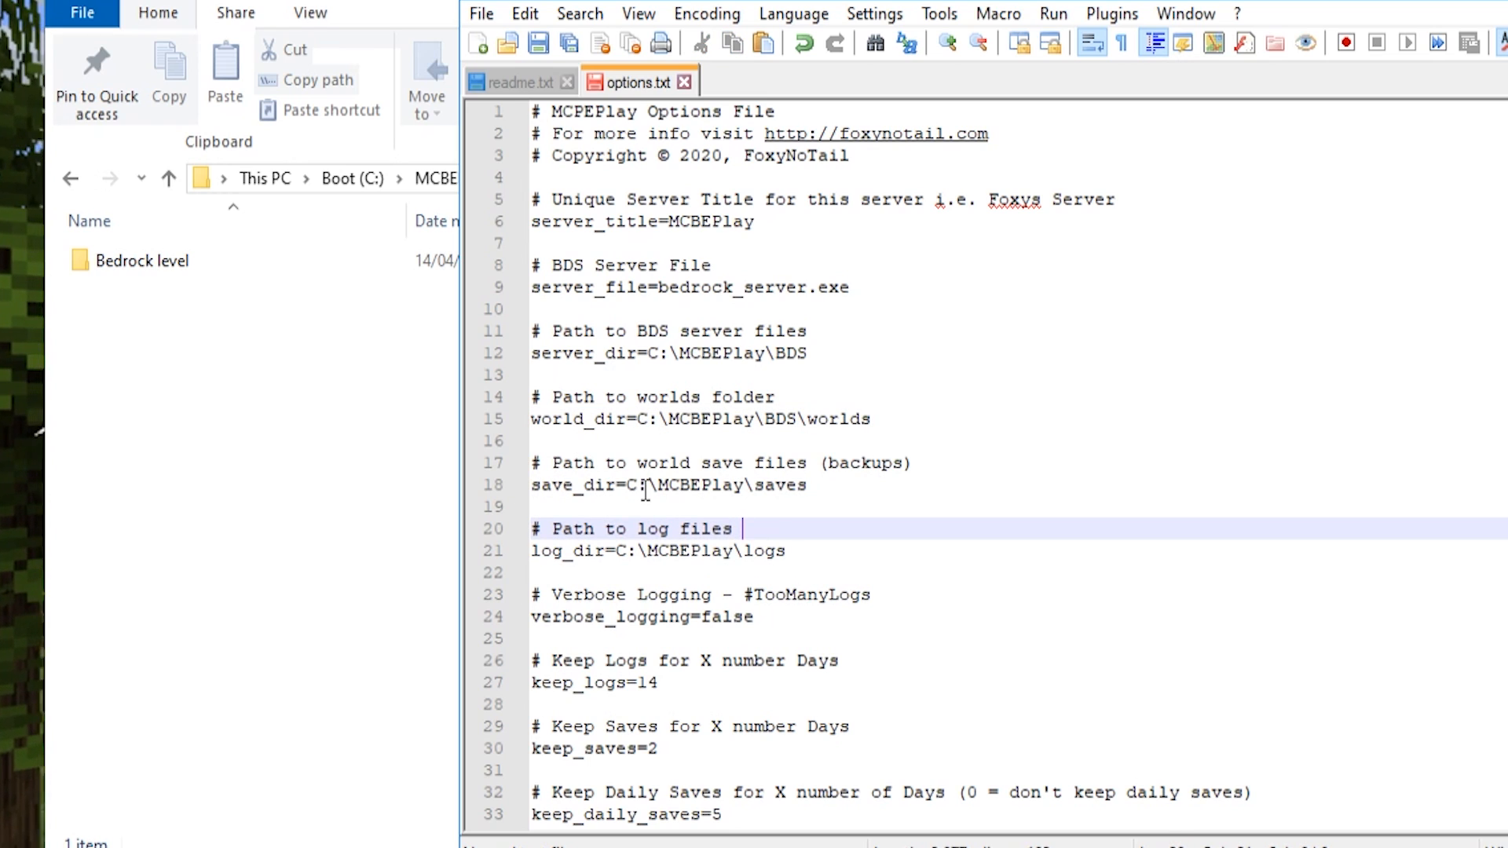
left_click_drag(627, 485, 842, 485)
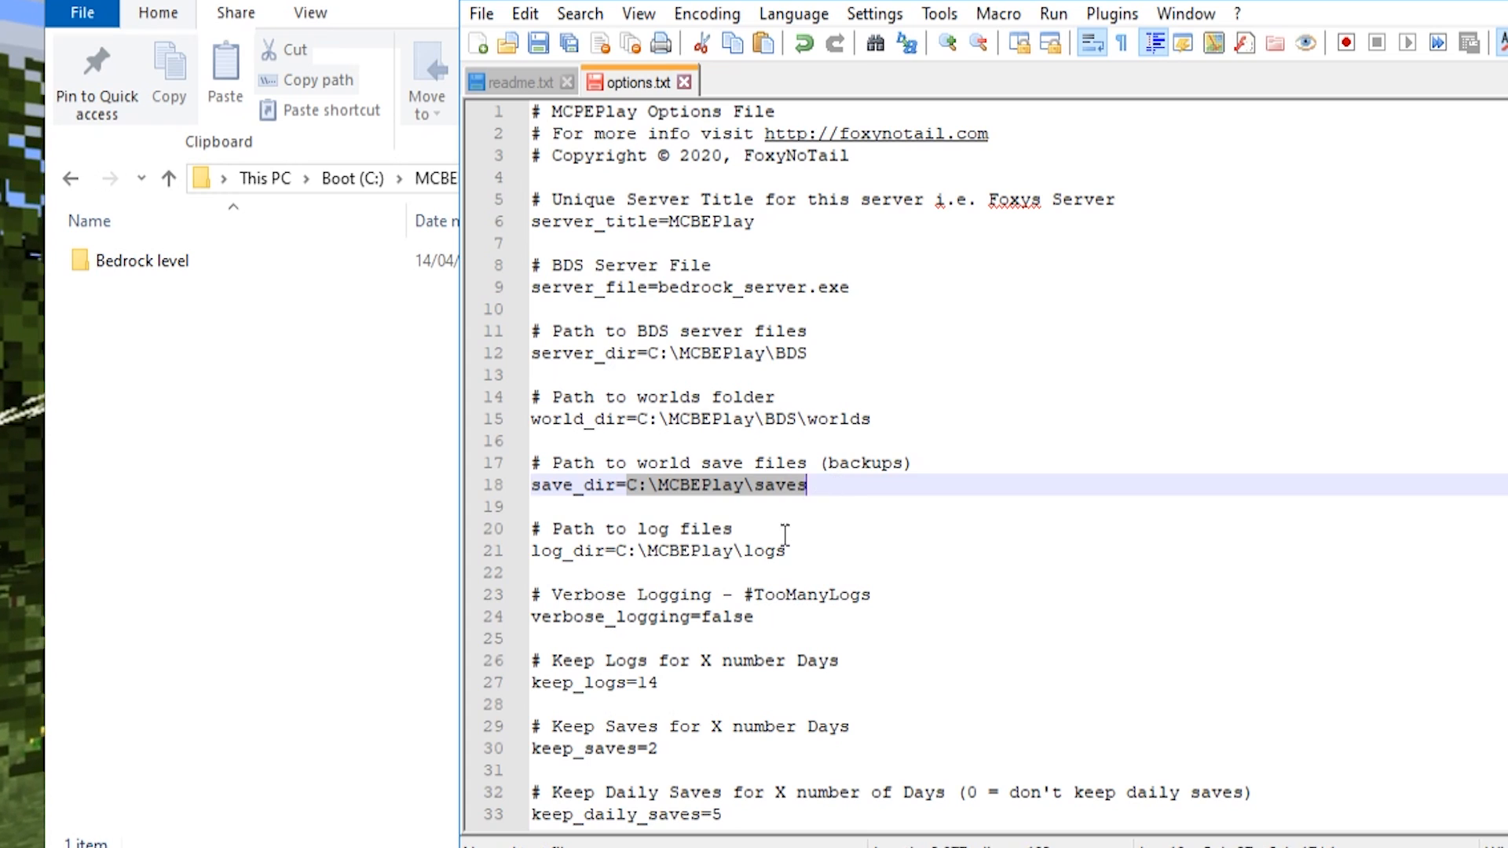
left_click_drag(786, 550, 616, 564)
left_click(614, 560)
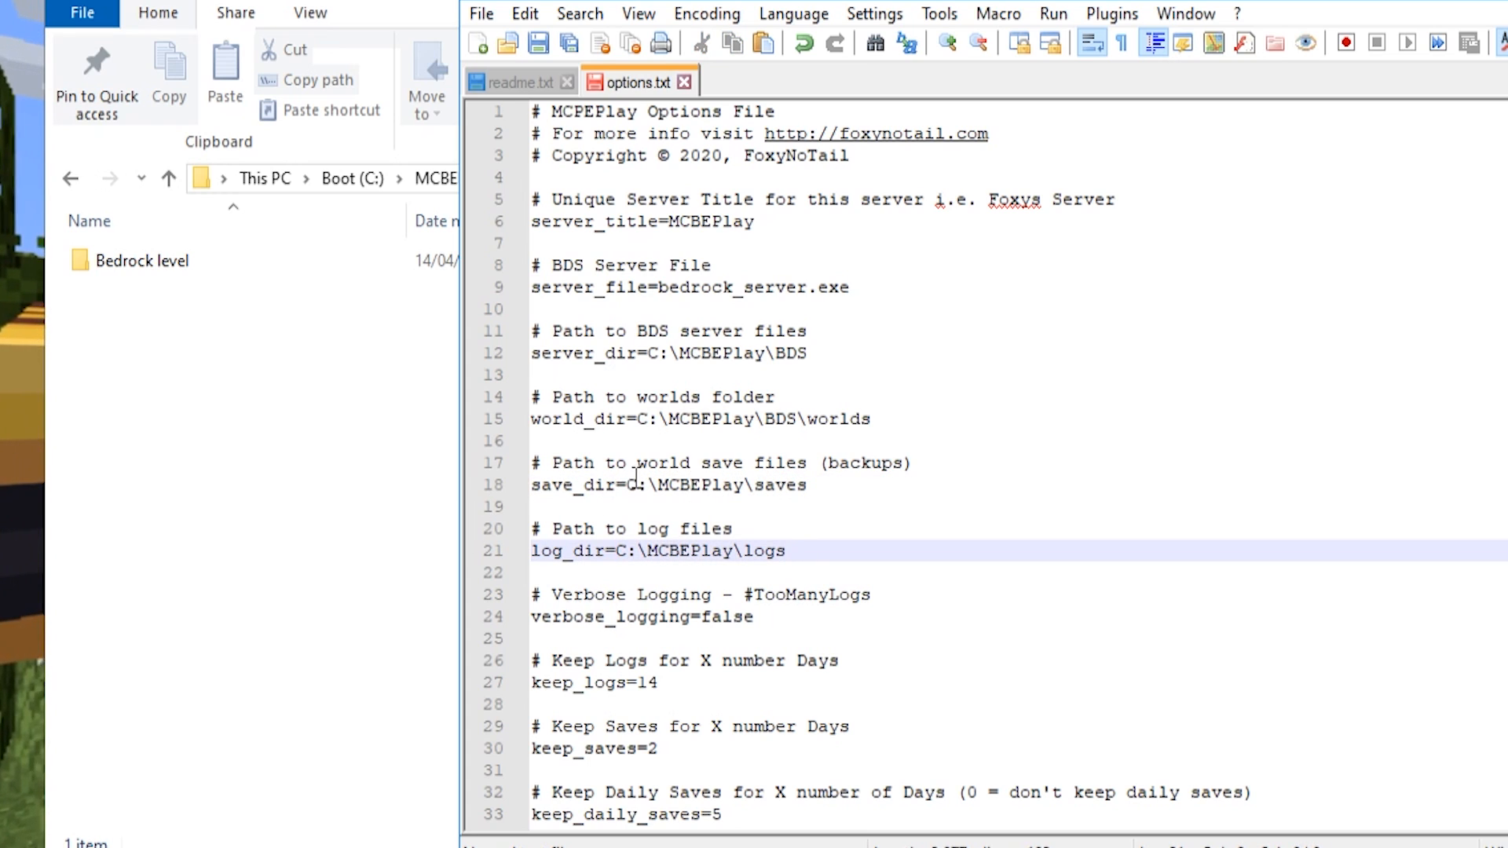
Step: Check the contents of the MCBEPlay folder in the file window against the save_dir path in options.txt
left_click(396, 369)
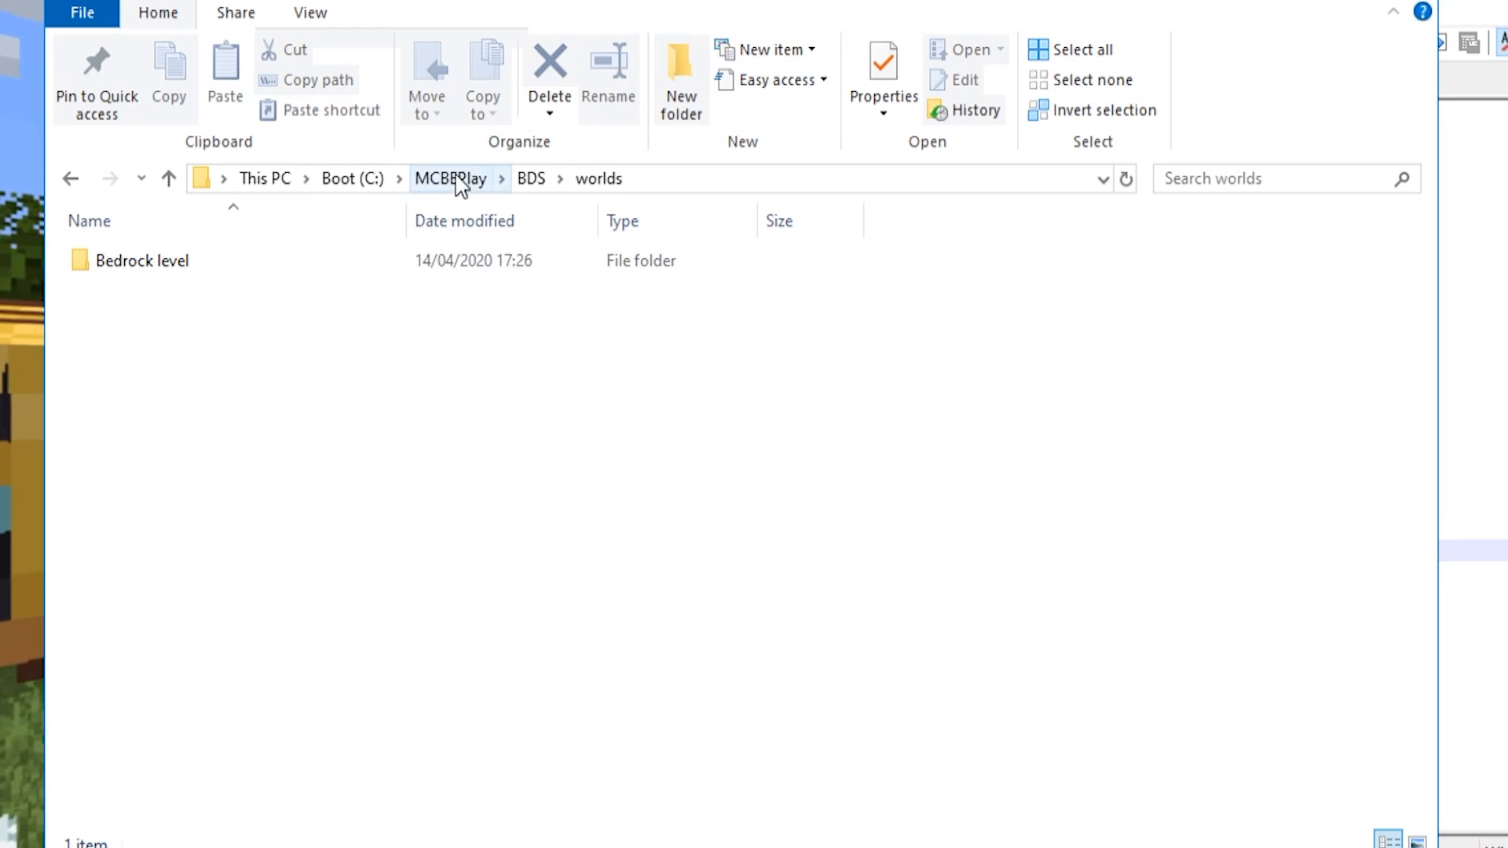
left_click(457, 180)
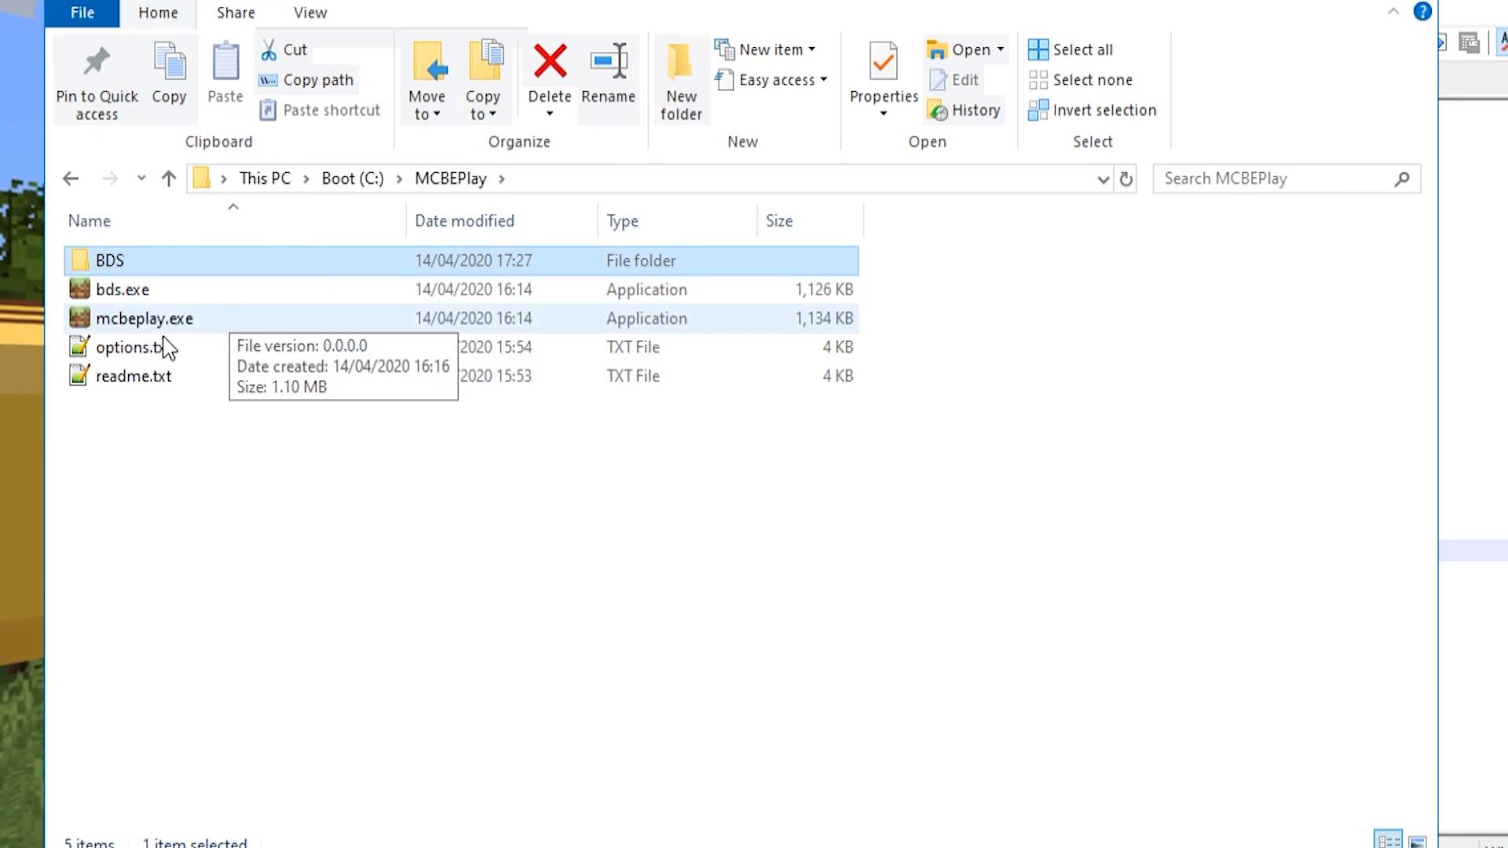
left_click(174, 428)
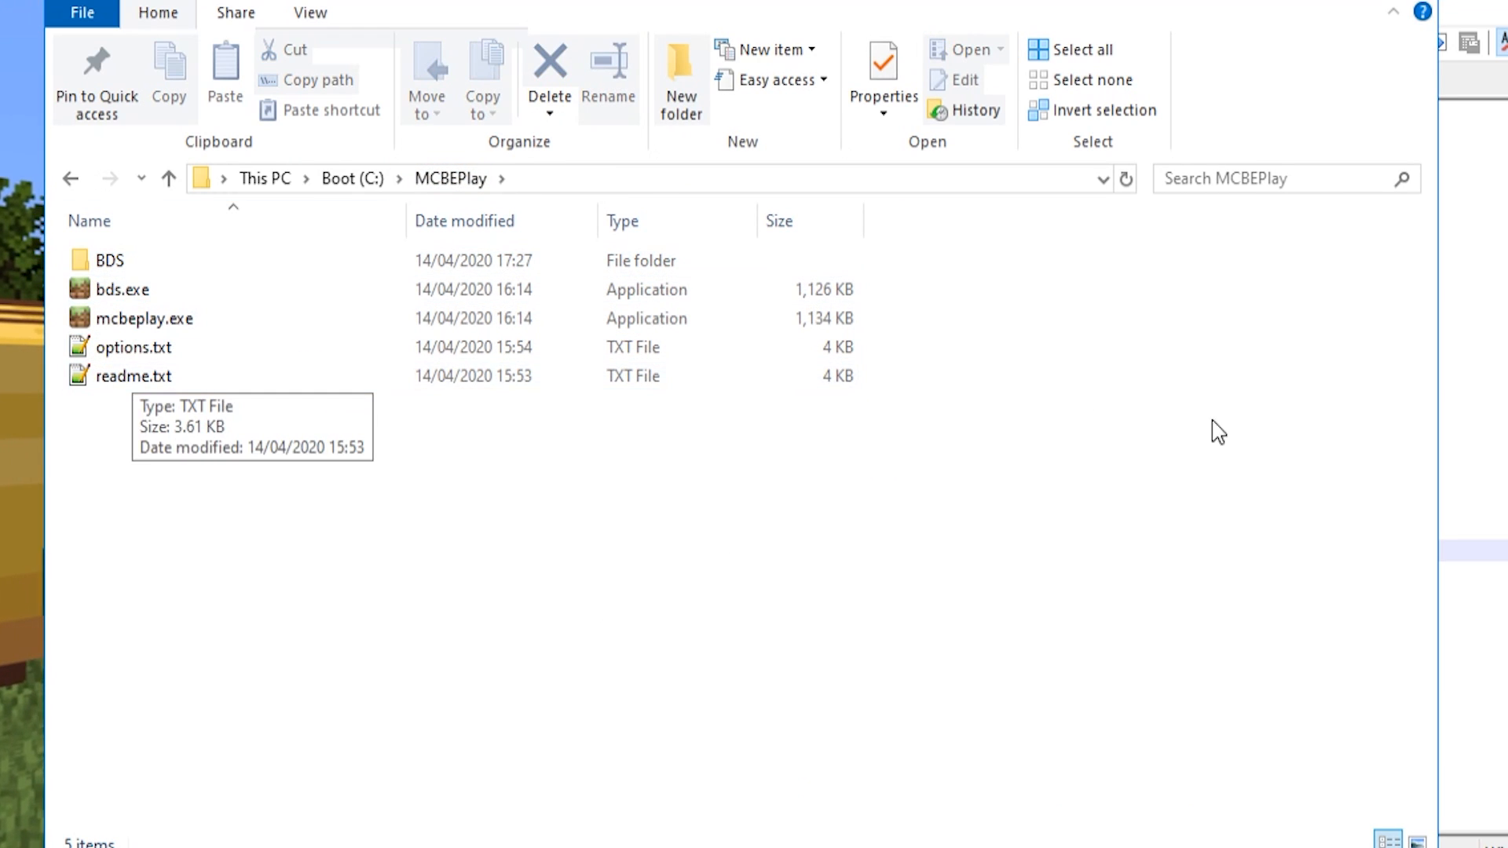
key("alt+Tab")
left_click(1208, 465)
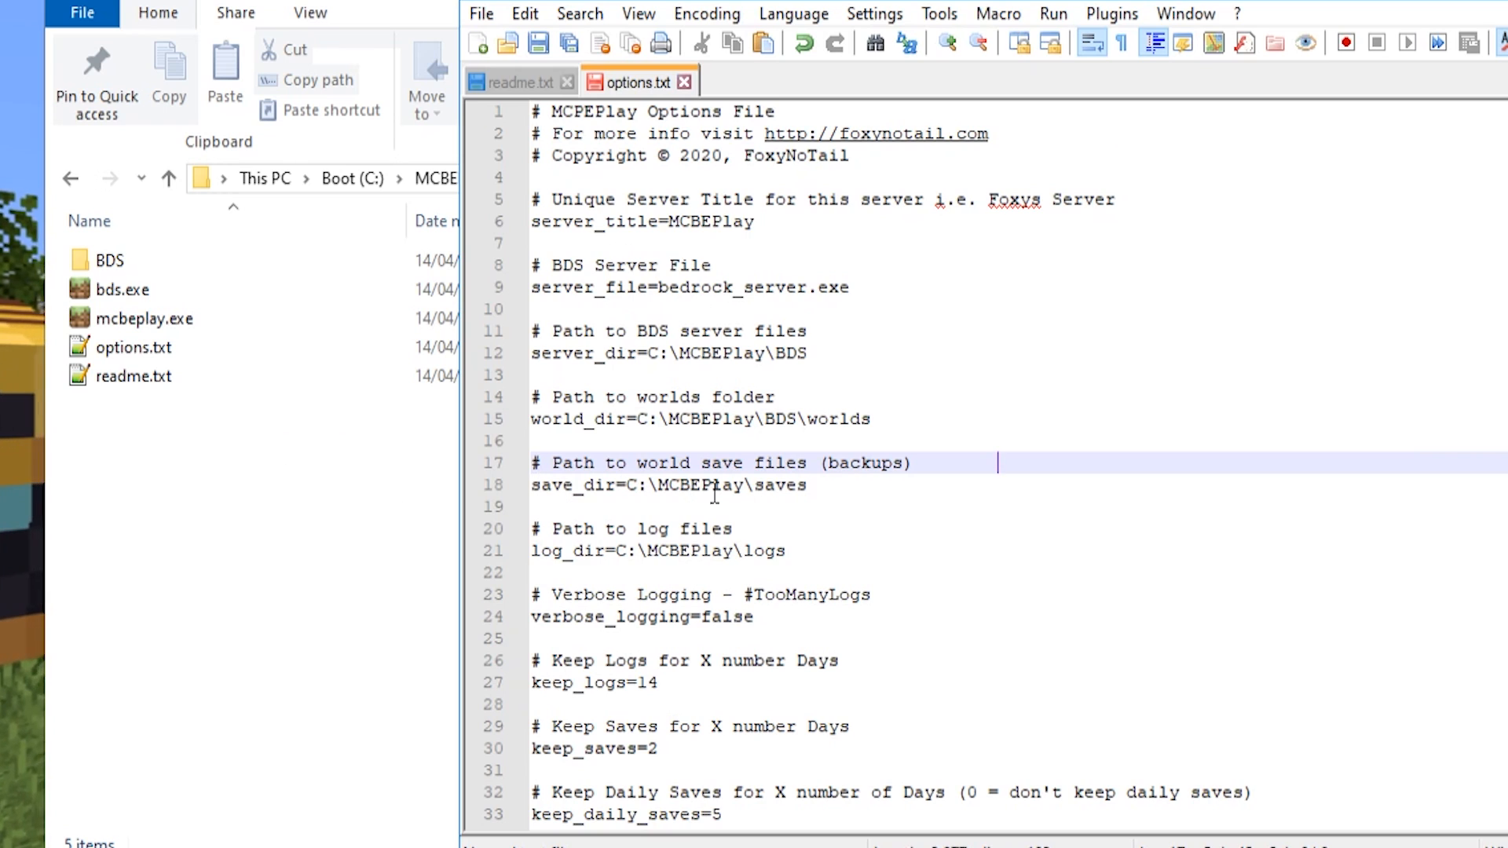
left_click(621, 486)
left_click_drag(626, 485, 848, 488)
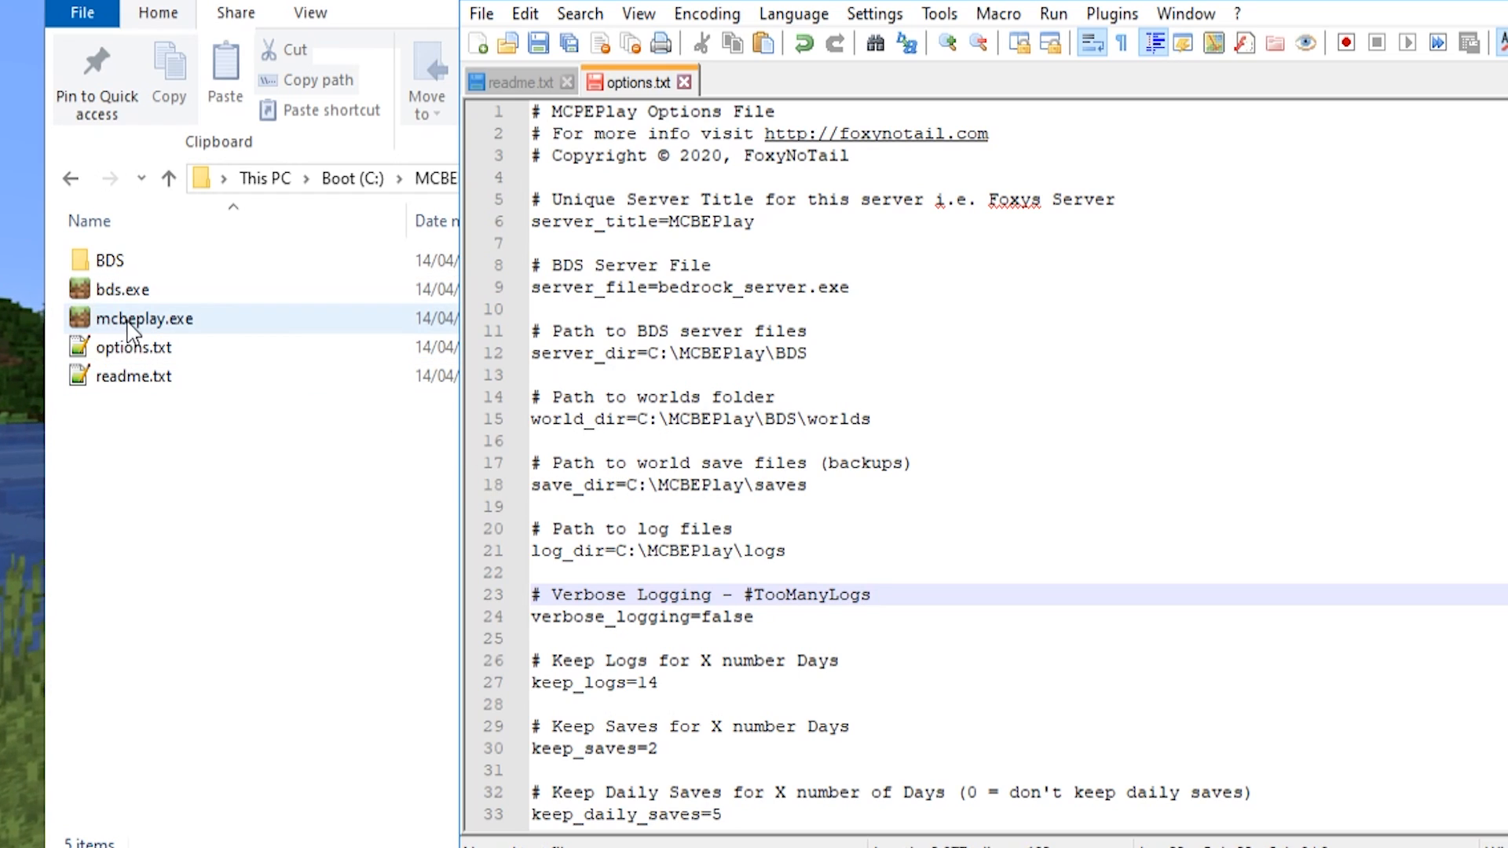
Step: Recheck the backup and log folder paths in options.txt and save the file
left_click(716, 528)
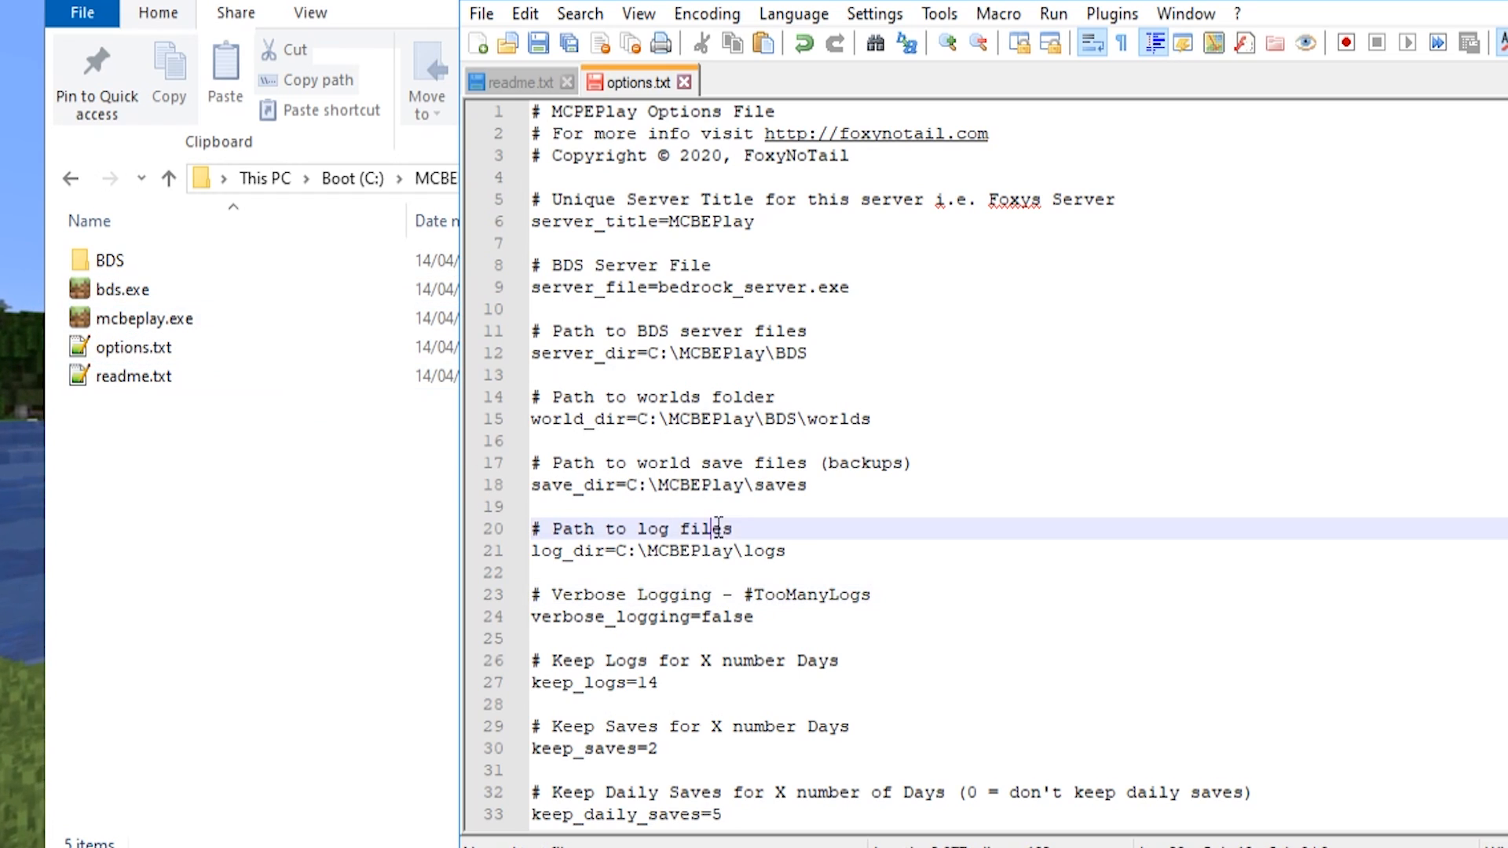
left_click_drag(626, 484, 807, 484)
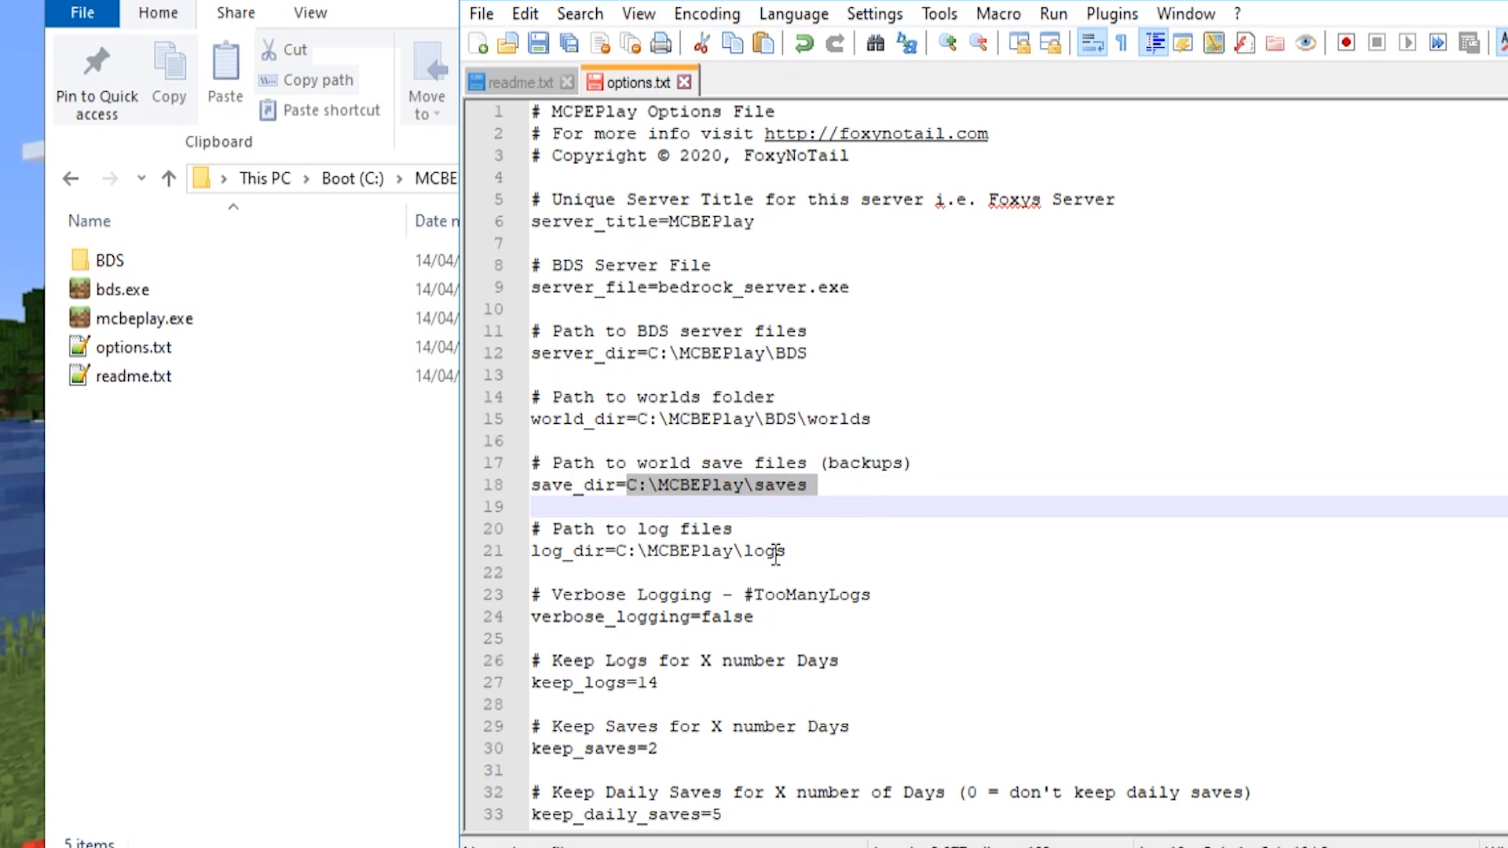
left_click_drag(785, 552, 618, 550)
left_click(629, 550)
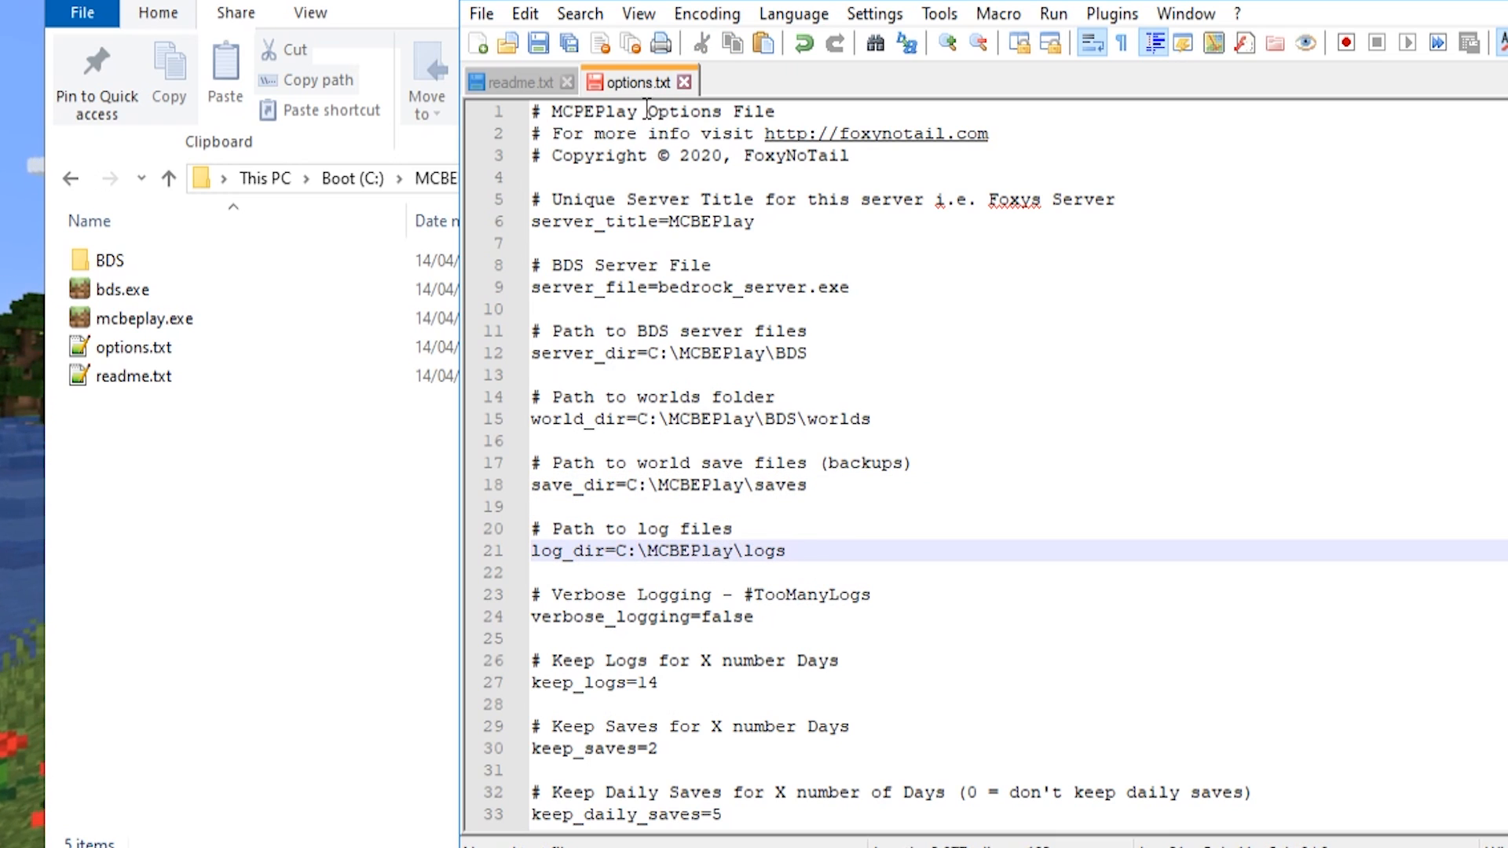
left_click(482, 13)
left_click(571, 228)
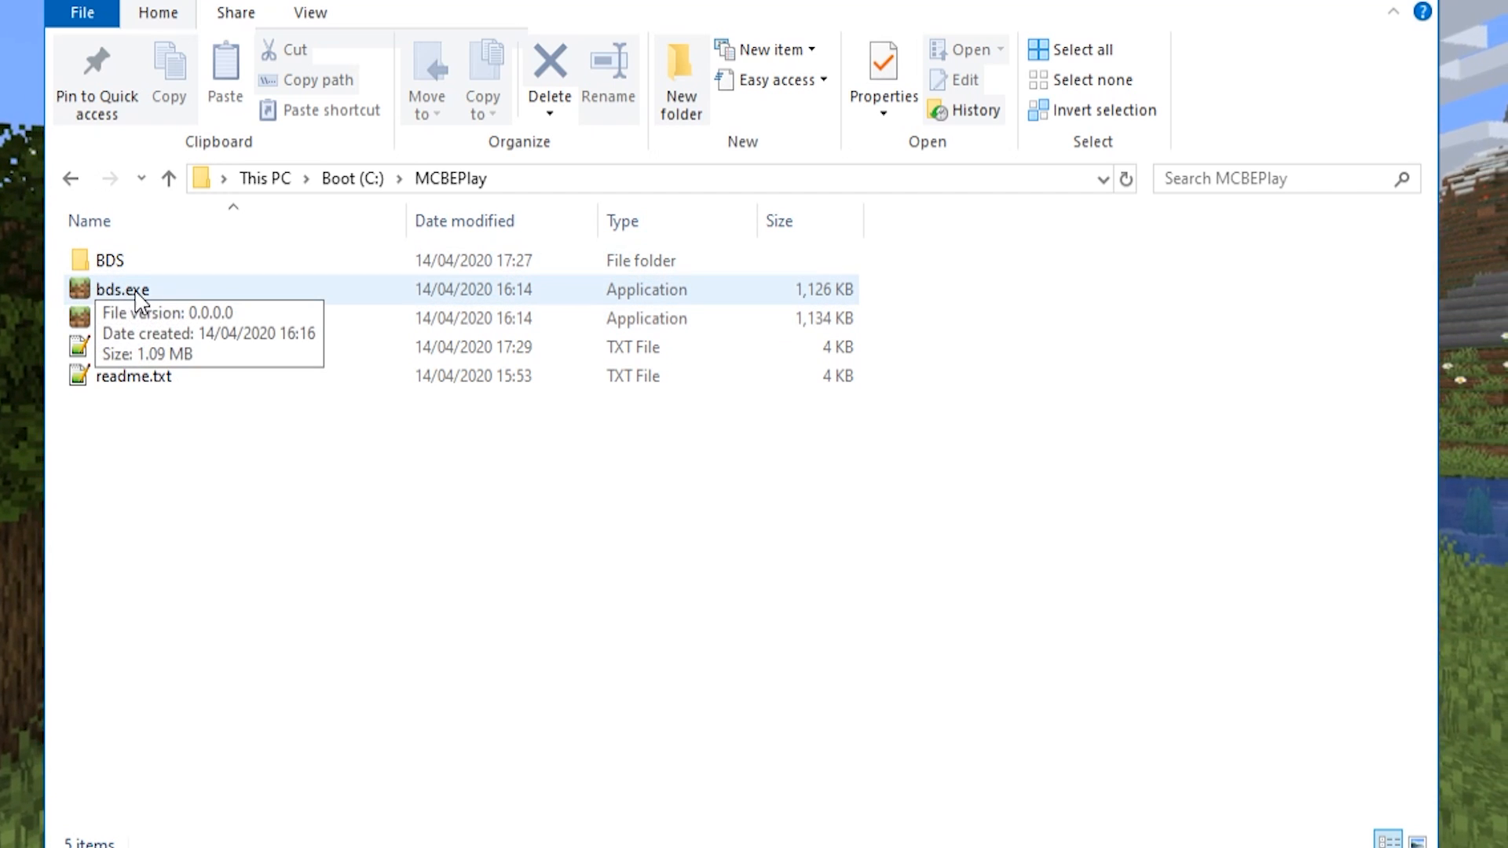
Step: Launch mcbeplay.exe from the MCBEPlay folder, allow it to run anyway in Norton, and bring its window fully into view
left_click(84, 328)
double_click(84, 328)
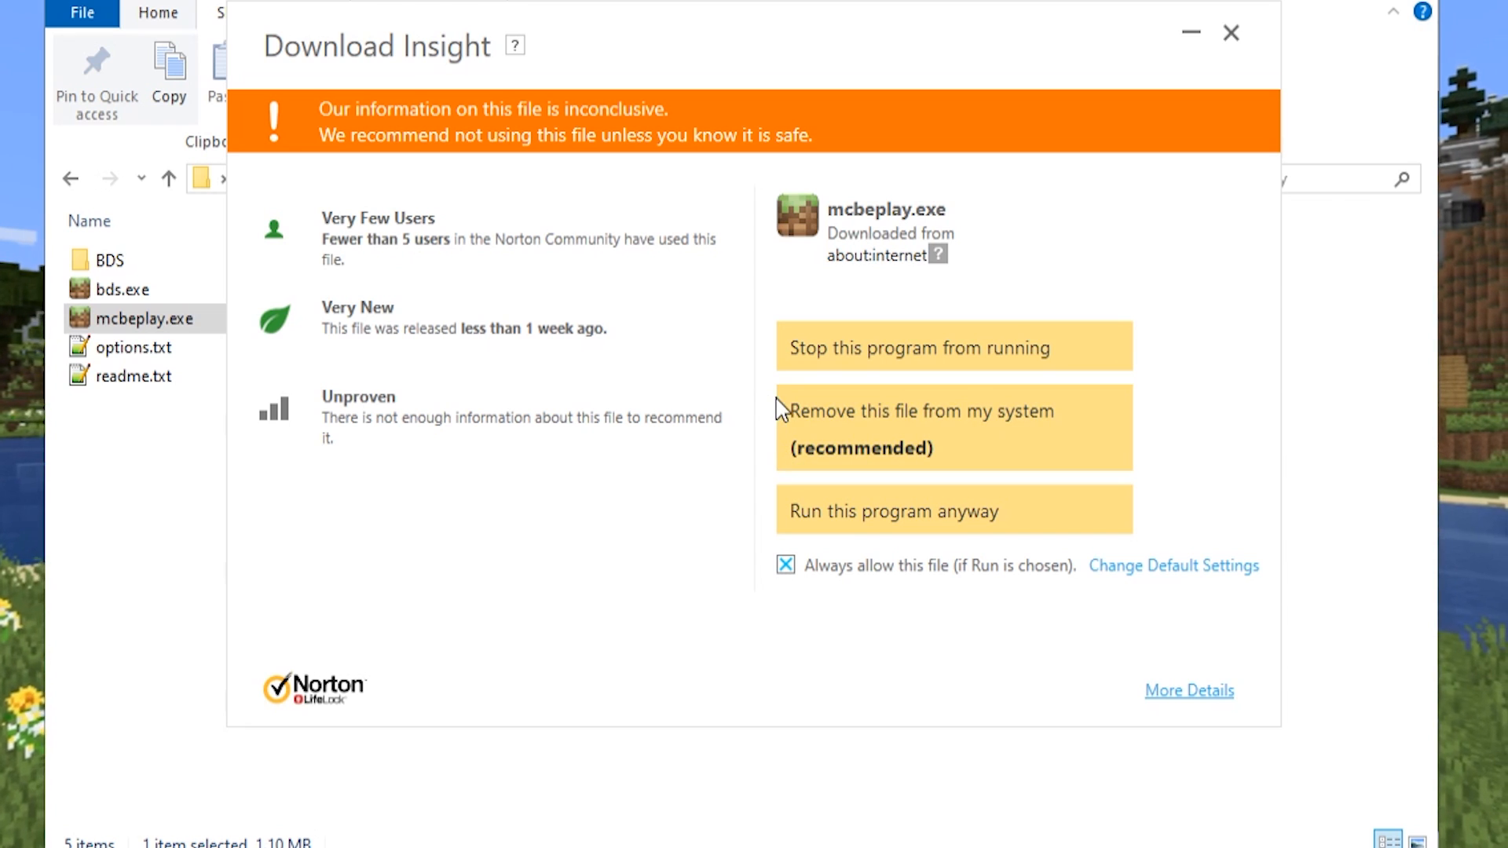
left_click(860, 525)
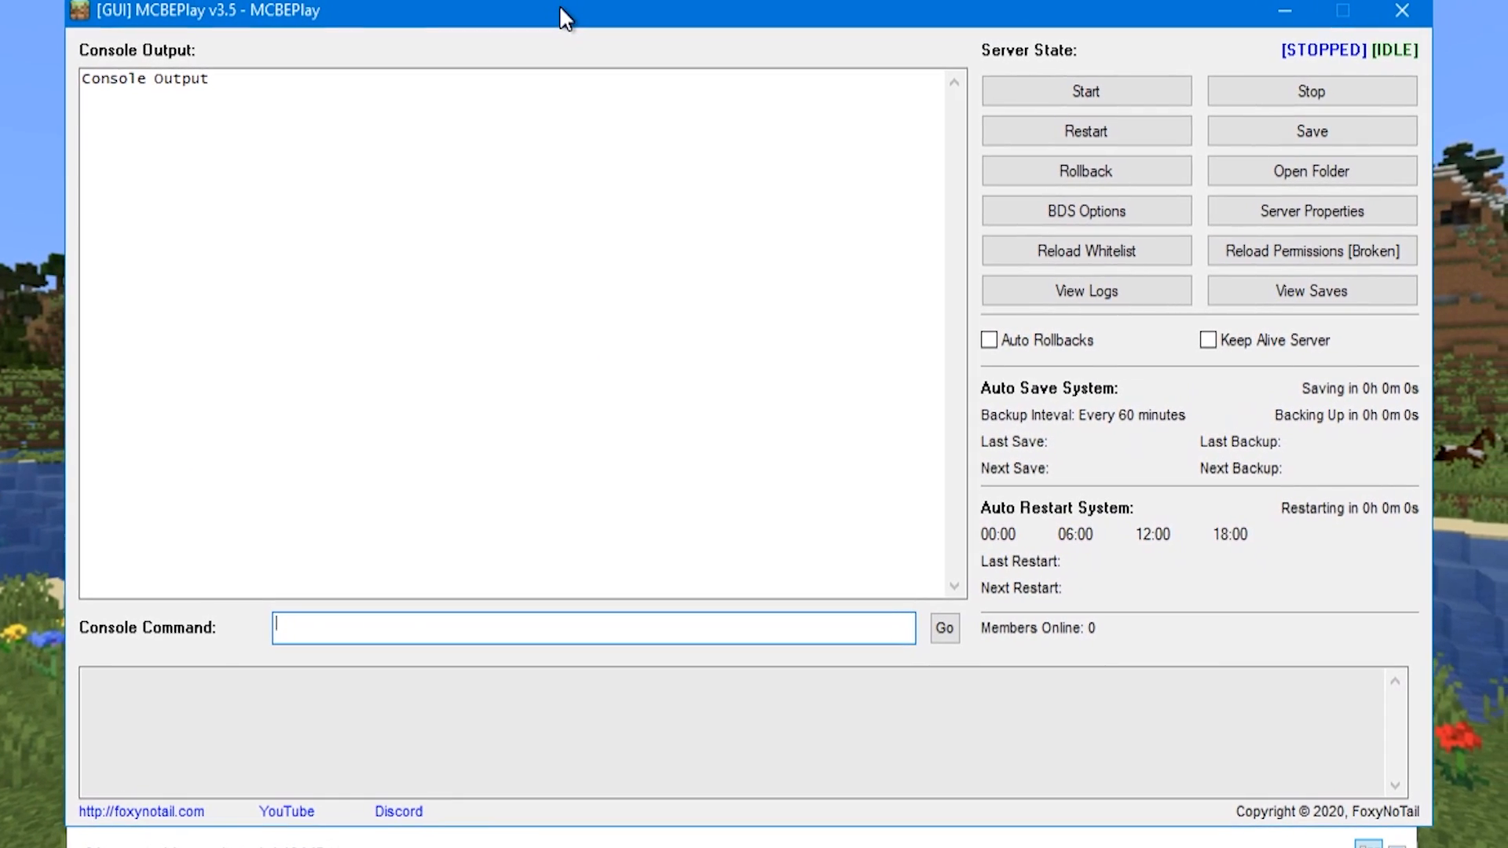
left_click_drag(561, 9, 563, 21)
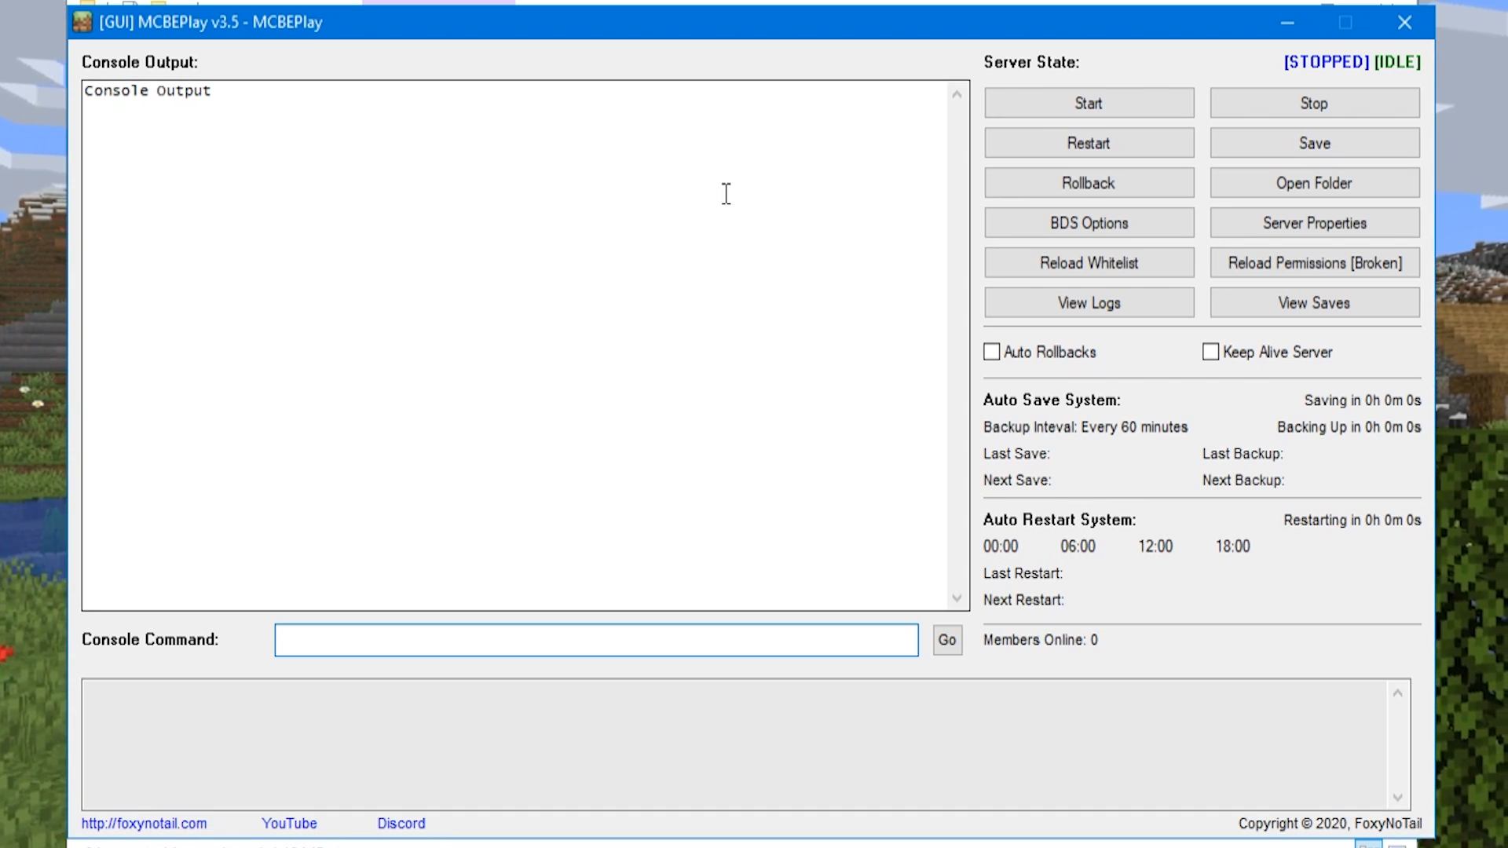
Step: View and close the BDS options file from MCBEPlay, and open the server properties file for editing
left_click(1083, 227)
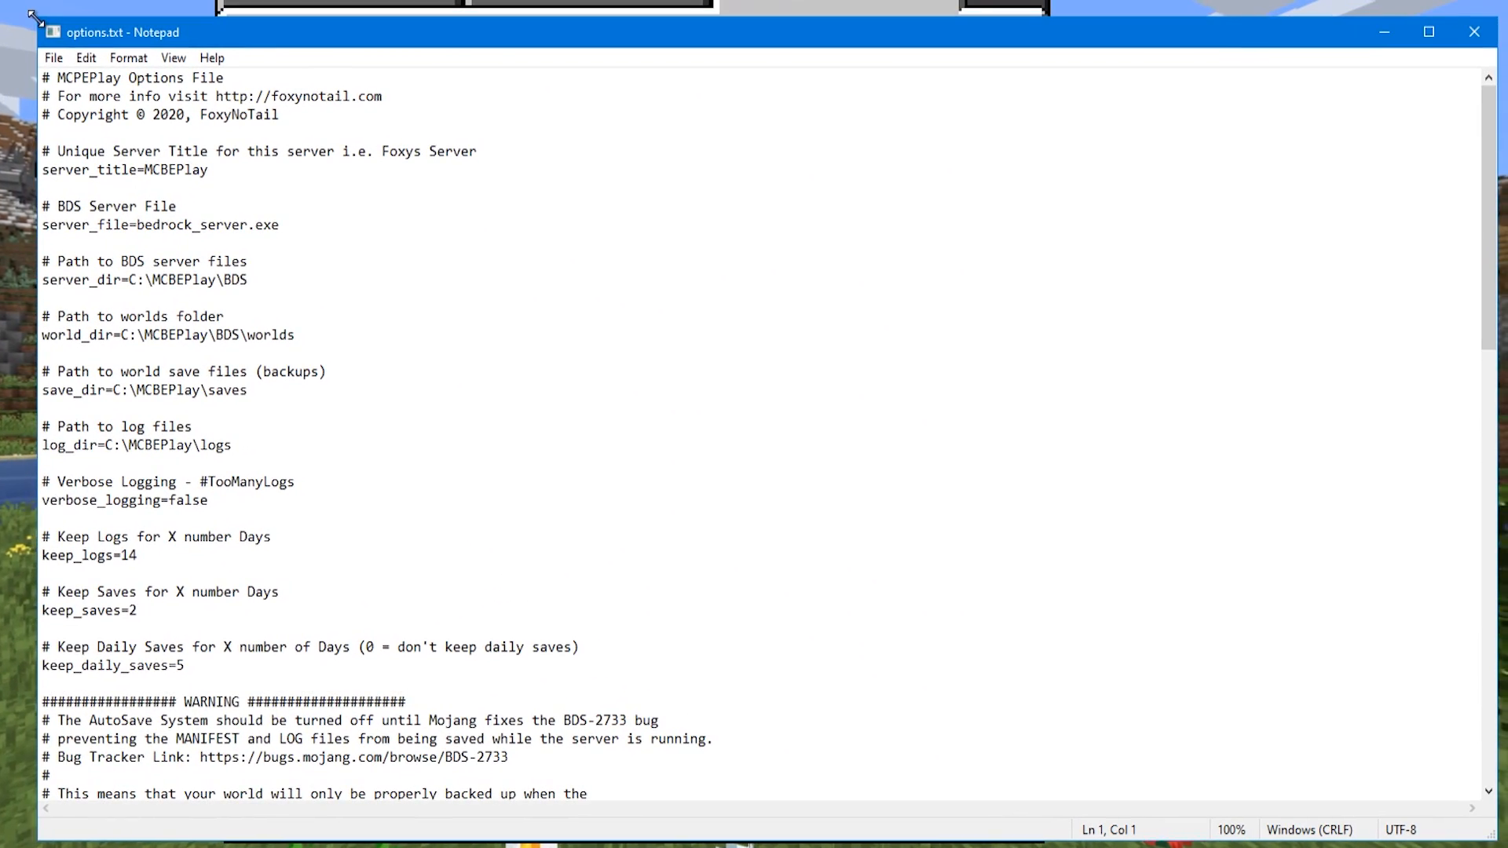
left_click(1478, 33)
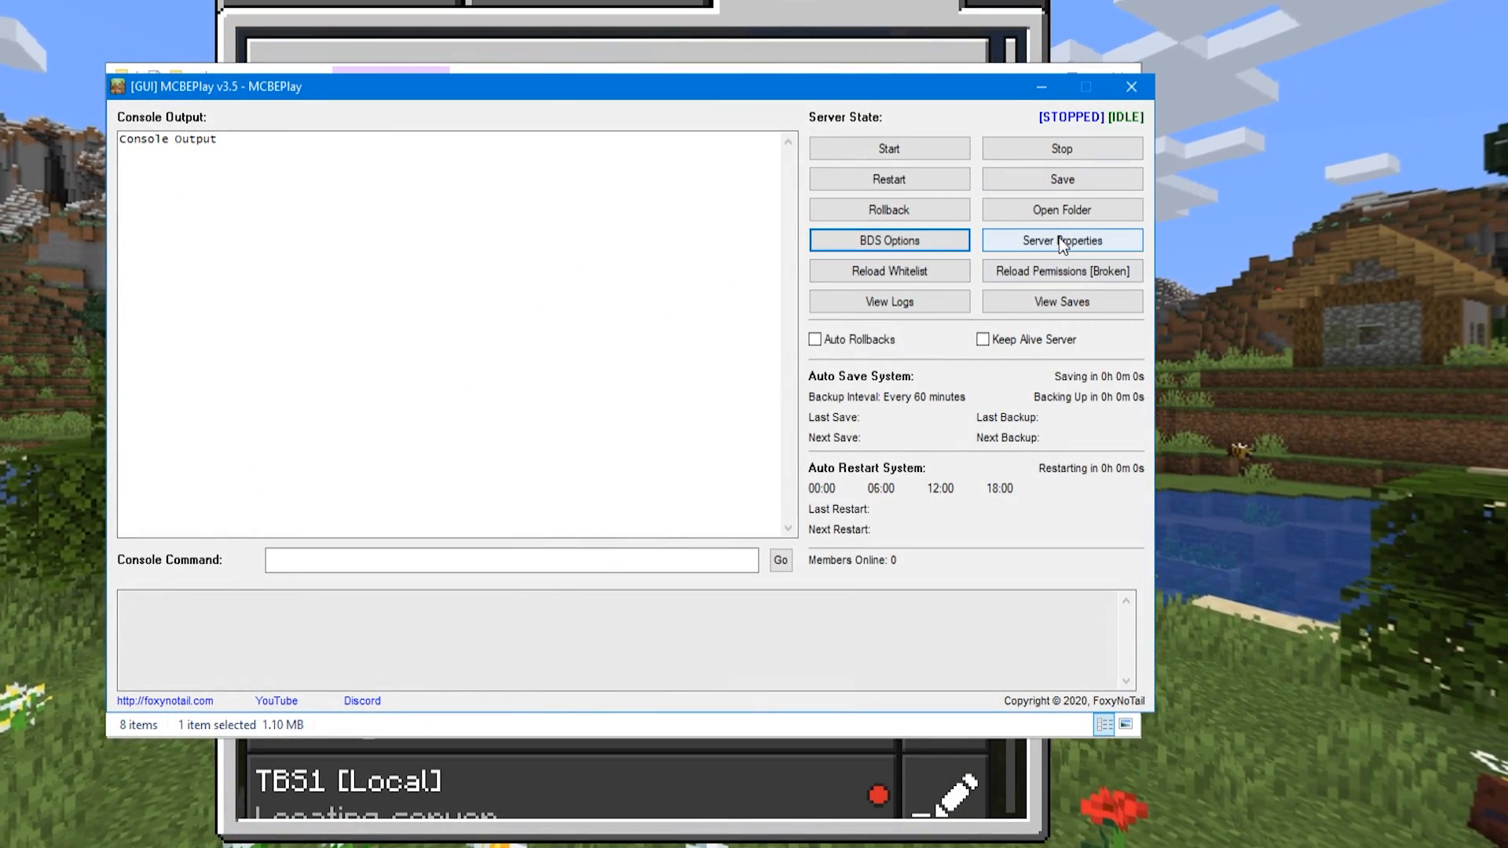
left_click(1028, 242)
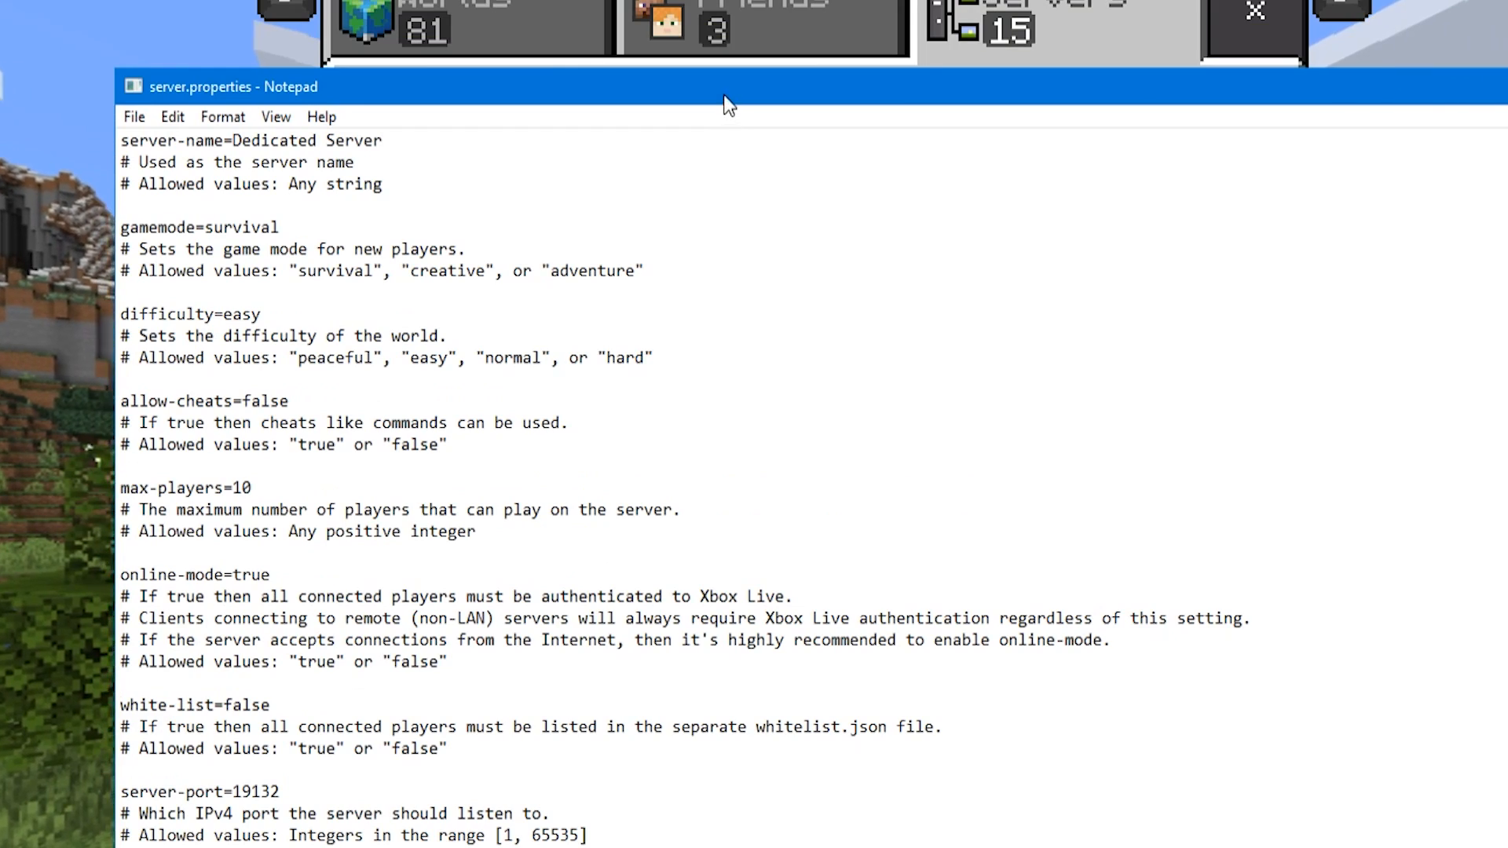
left_click_drag(728, 105, 627, 44)
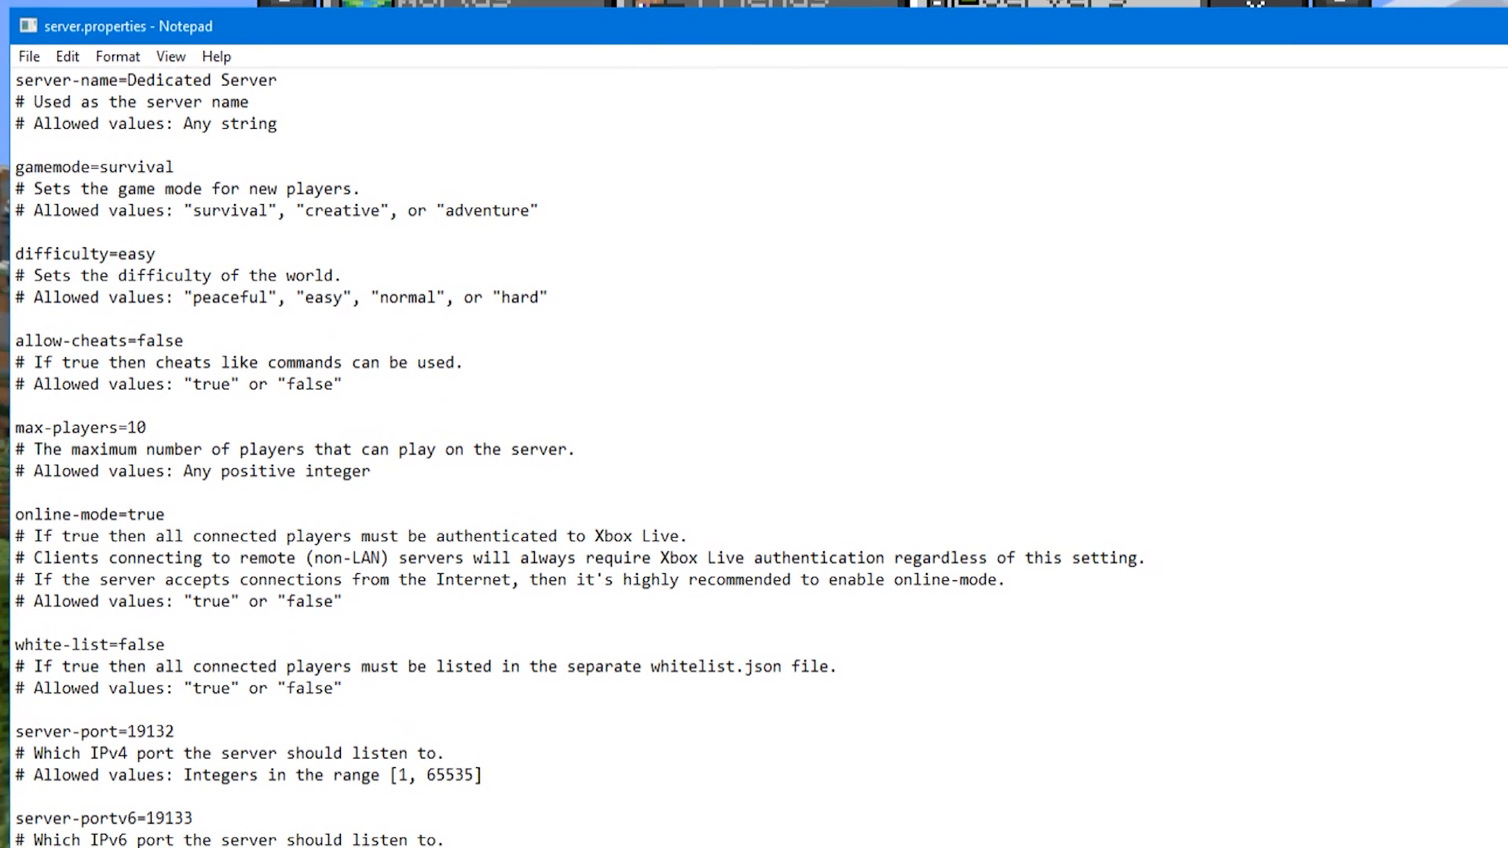
Step: Locate server.properties in the BDS folder of MCBEPlay and return to the open copy in Notepad
key("alt+Tab")
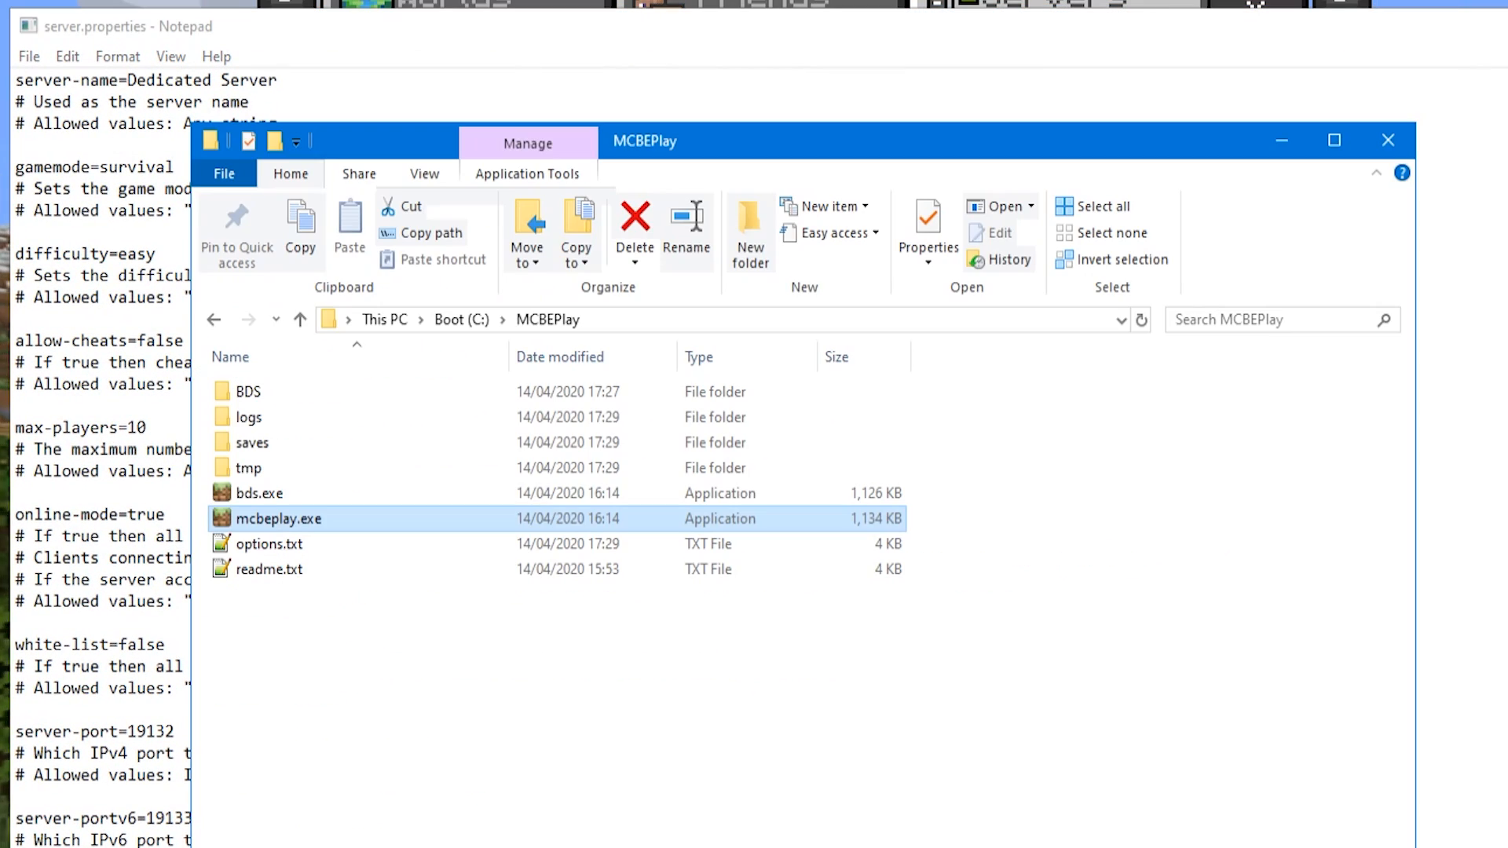
double_click(248, 393)
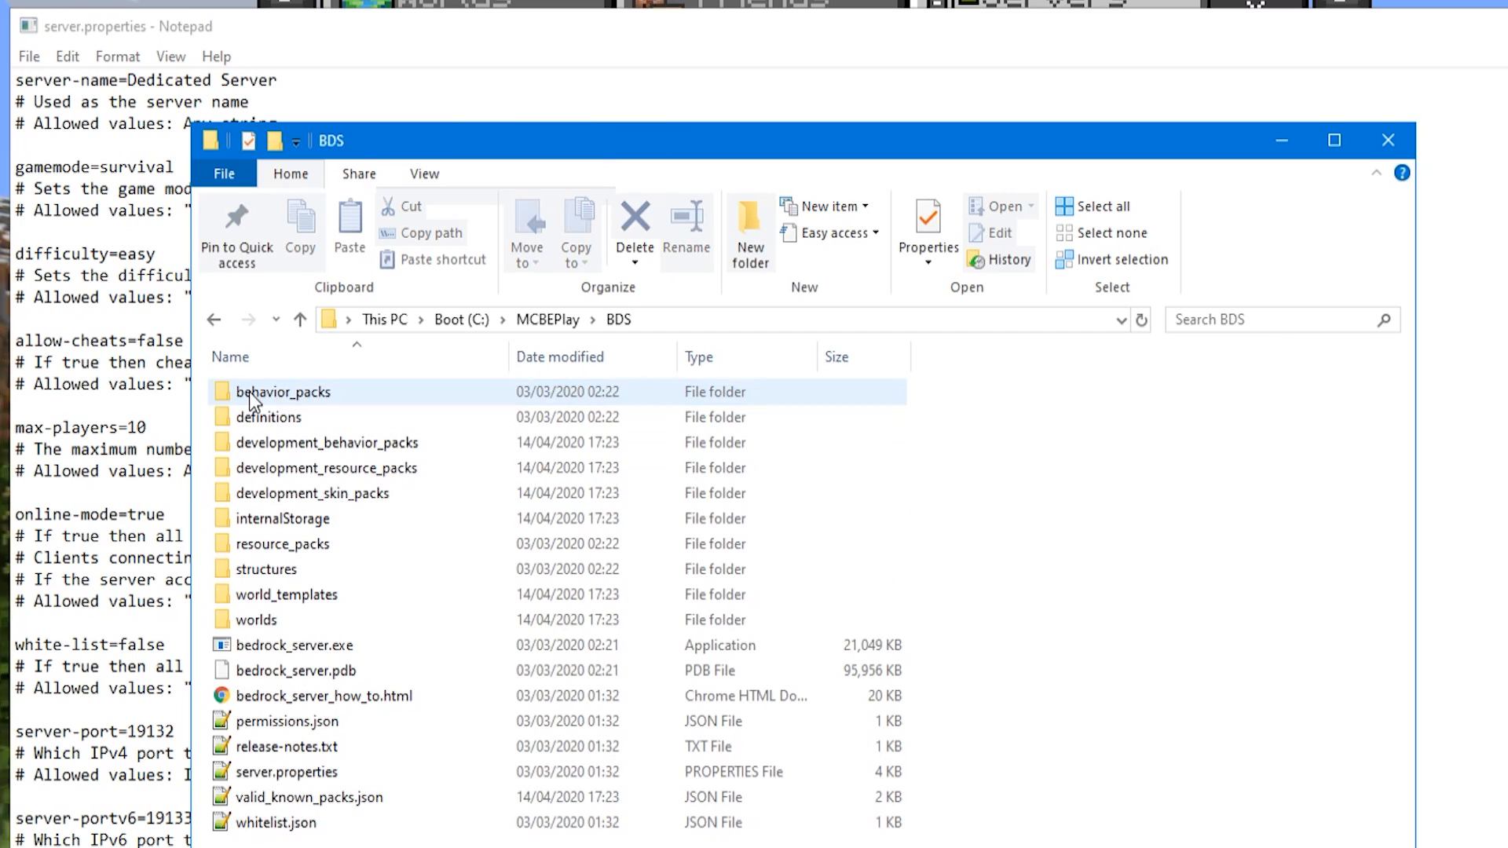
left_click(271, 776)
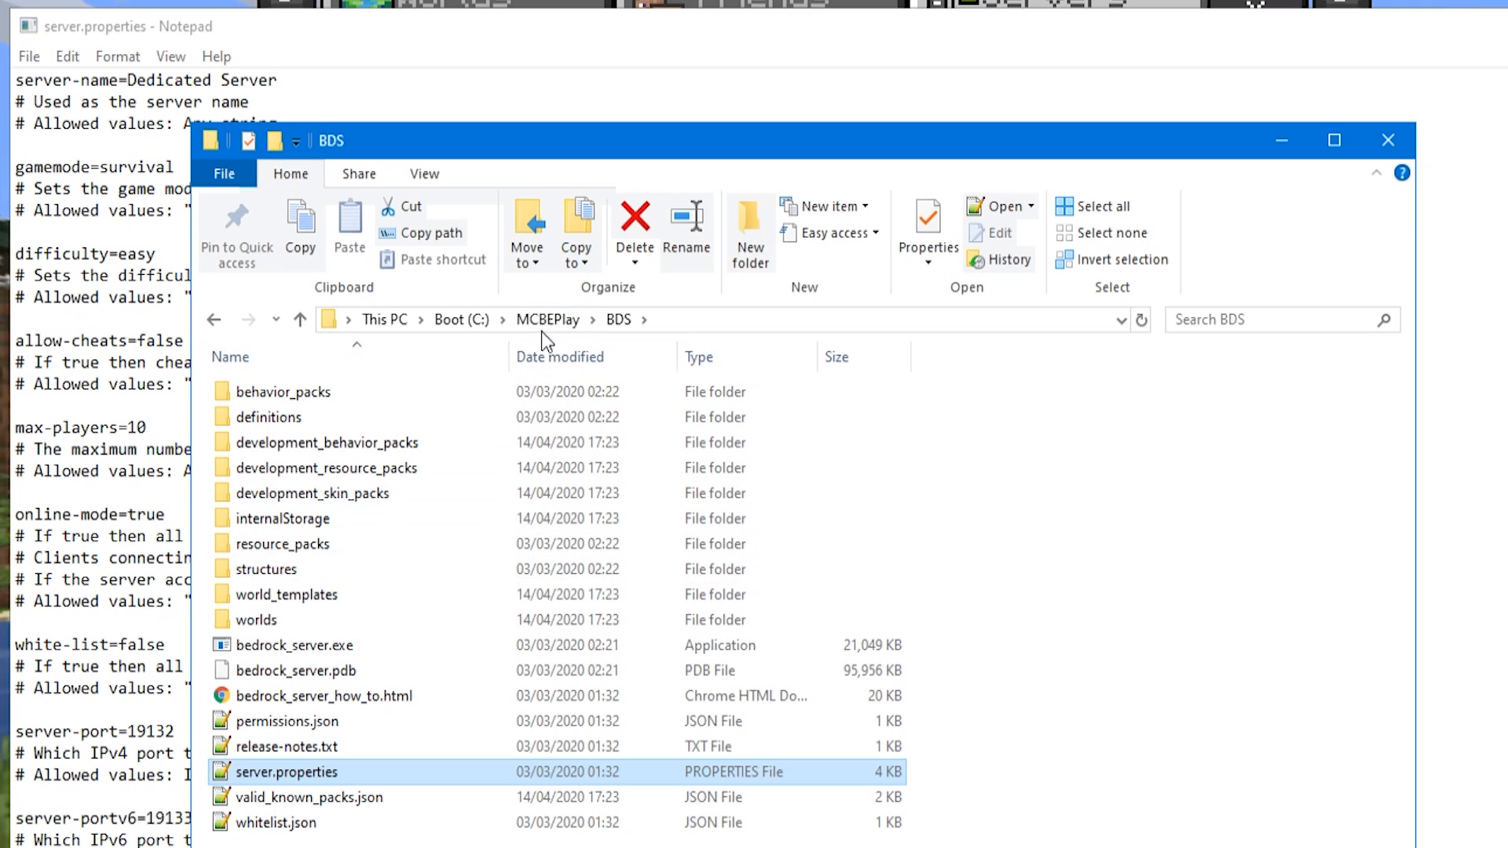
left_click(590, 65)
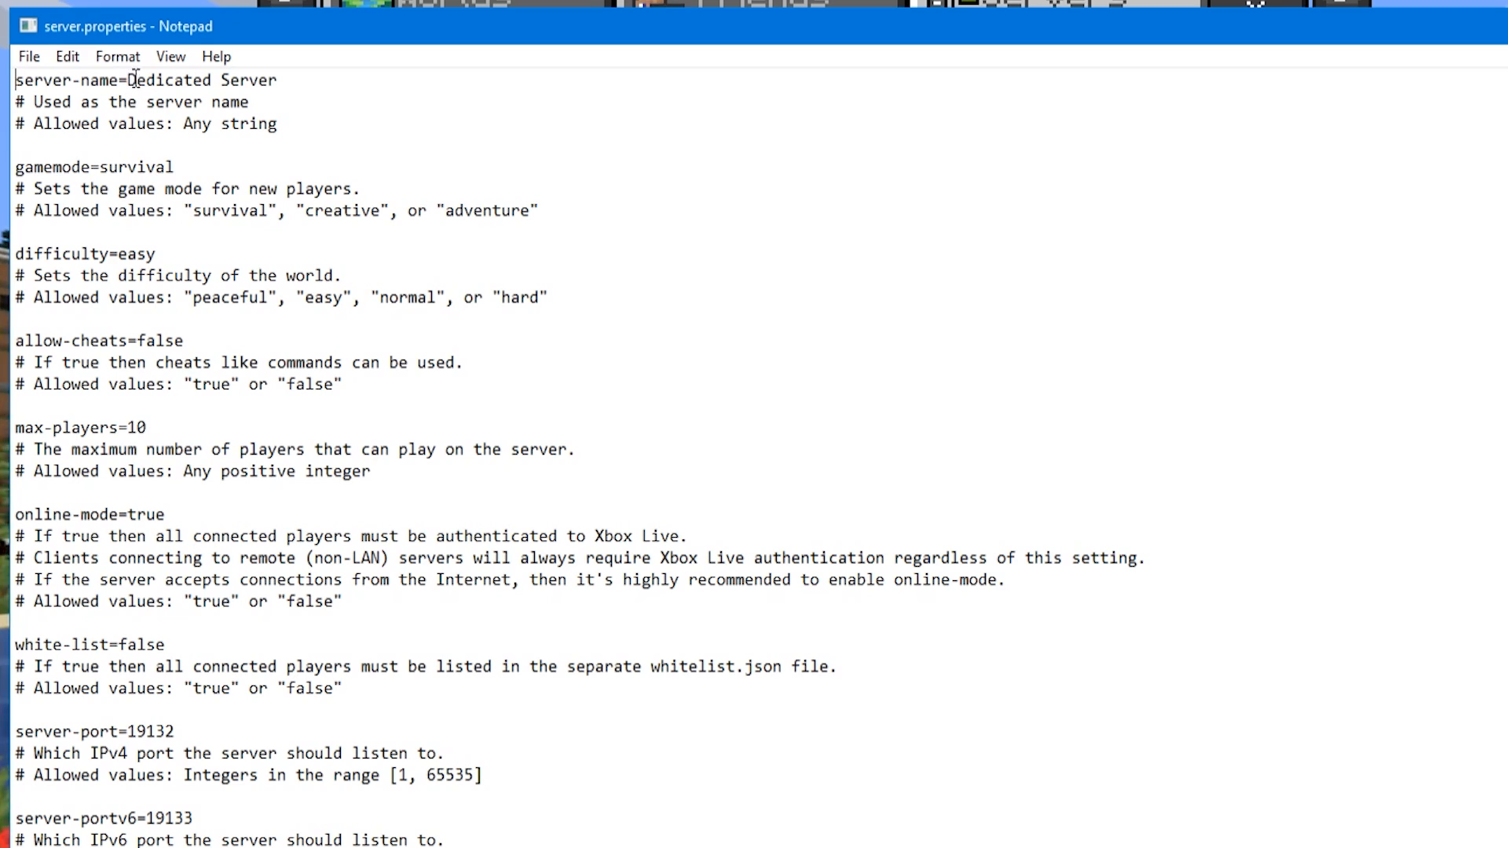
Step: Set server-name in server.properties to Foxy's Server
left_click_drag(130, 79, 303, 81)
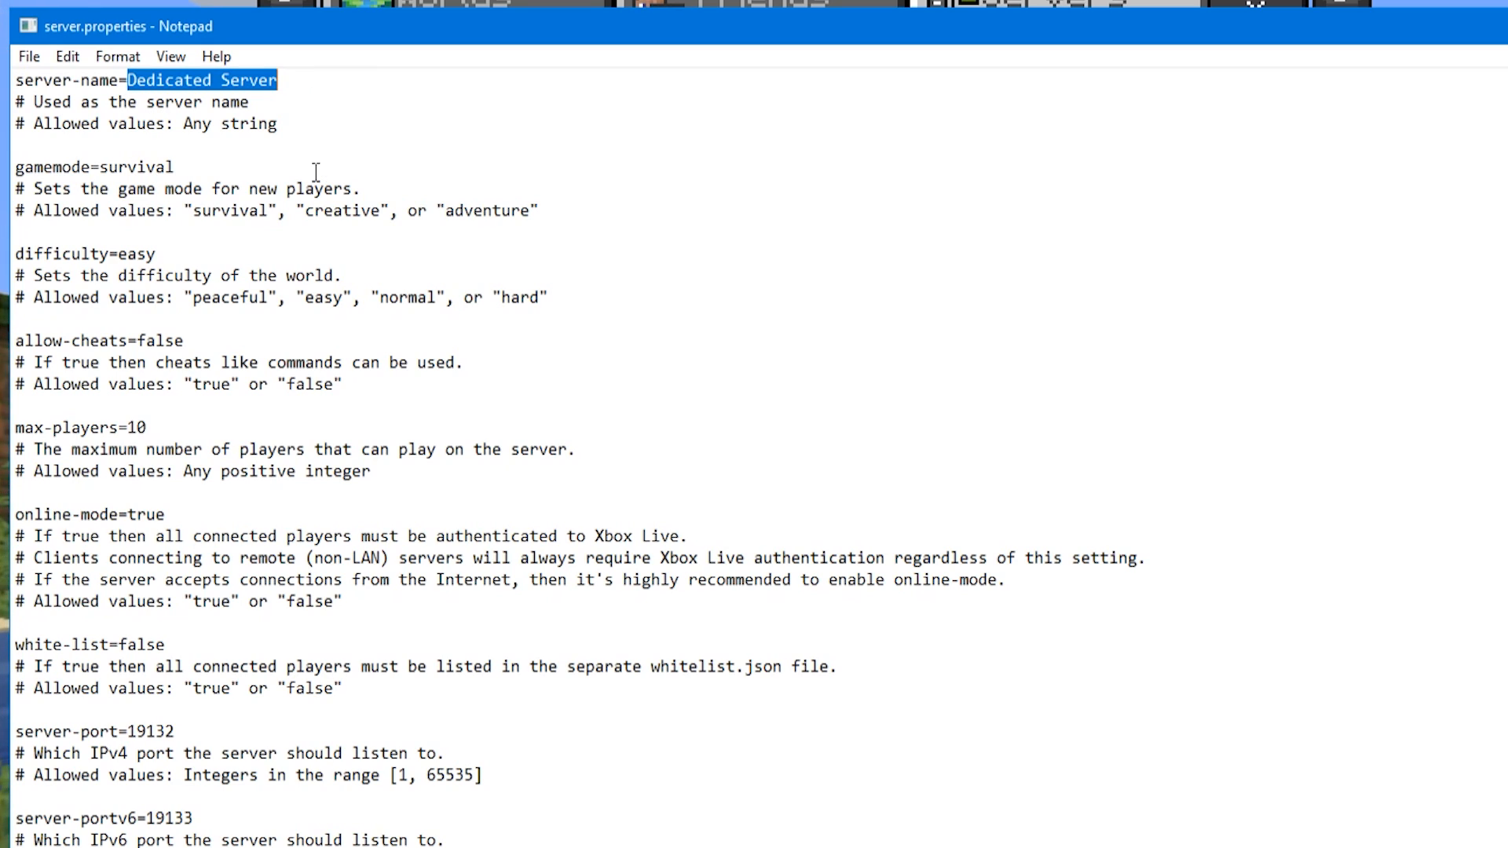
left_click(154, 110)
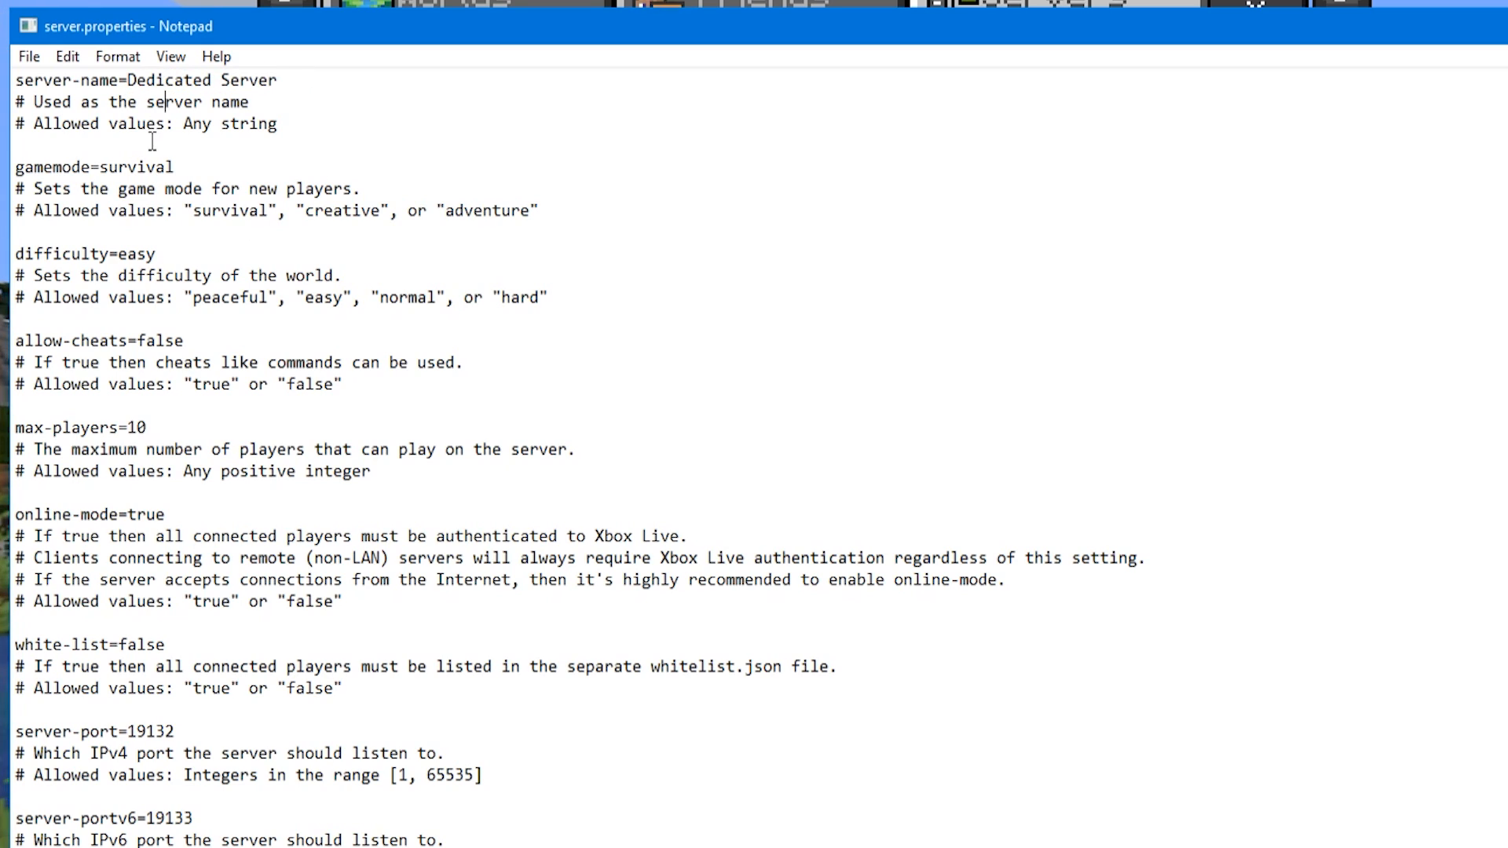
left_click_drag(128, 79, 279, 80)
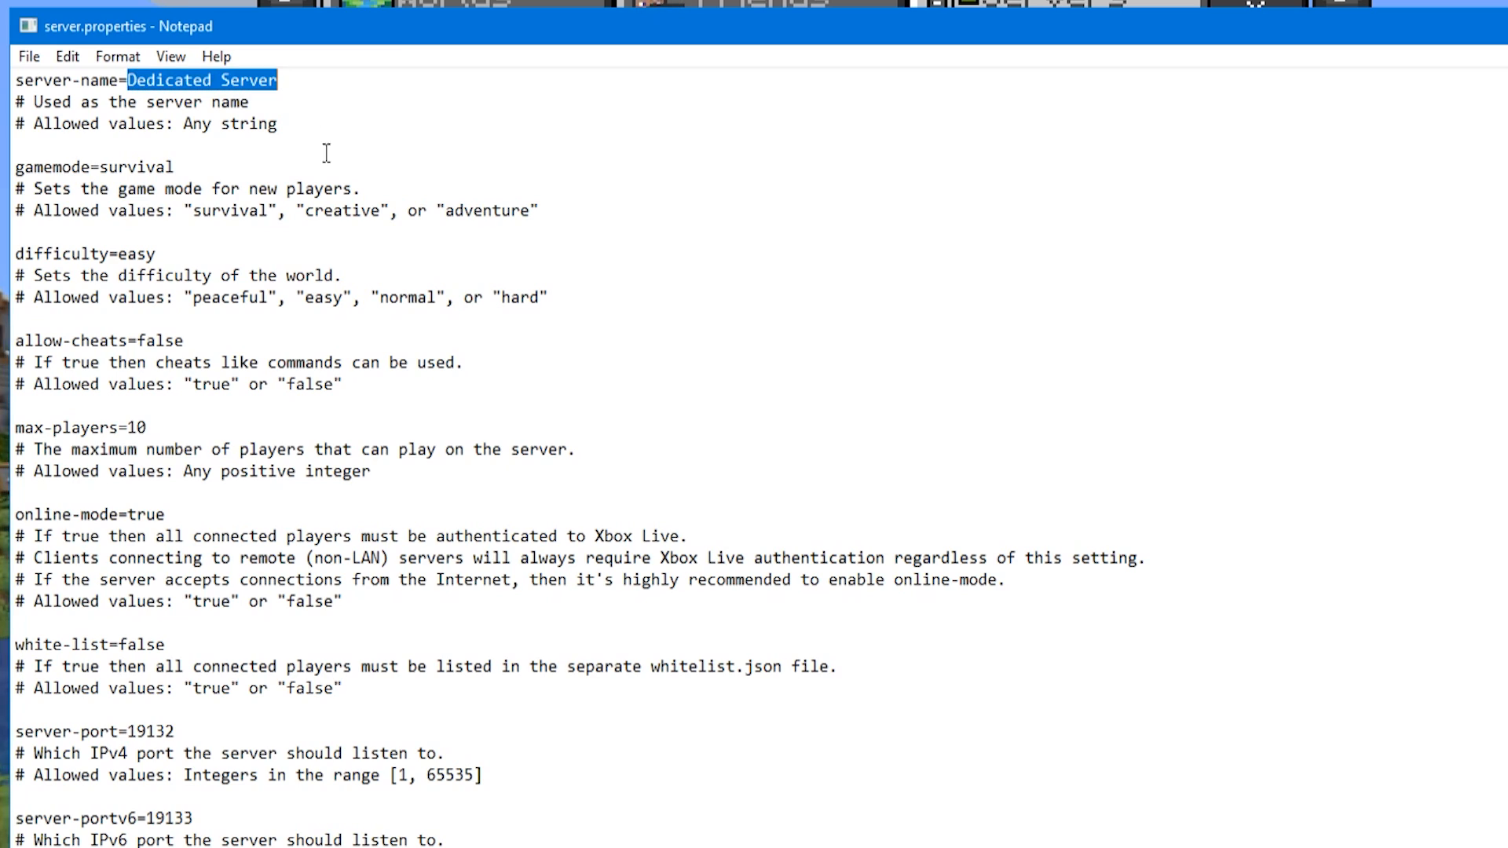
type("Foxy")
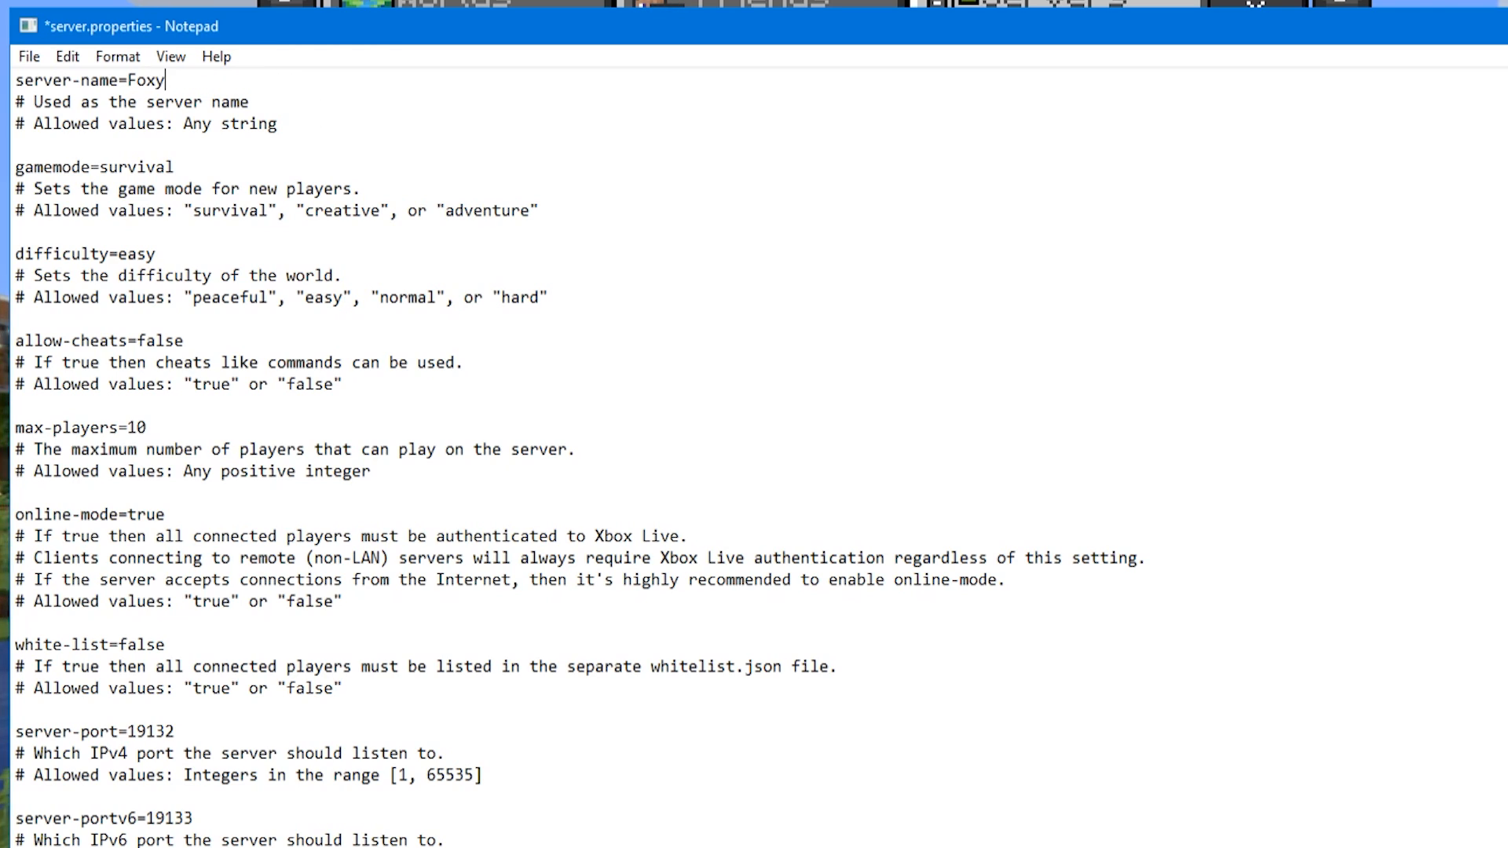
type("'s Server")
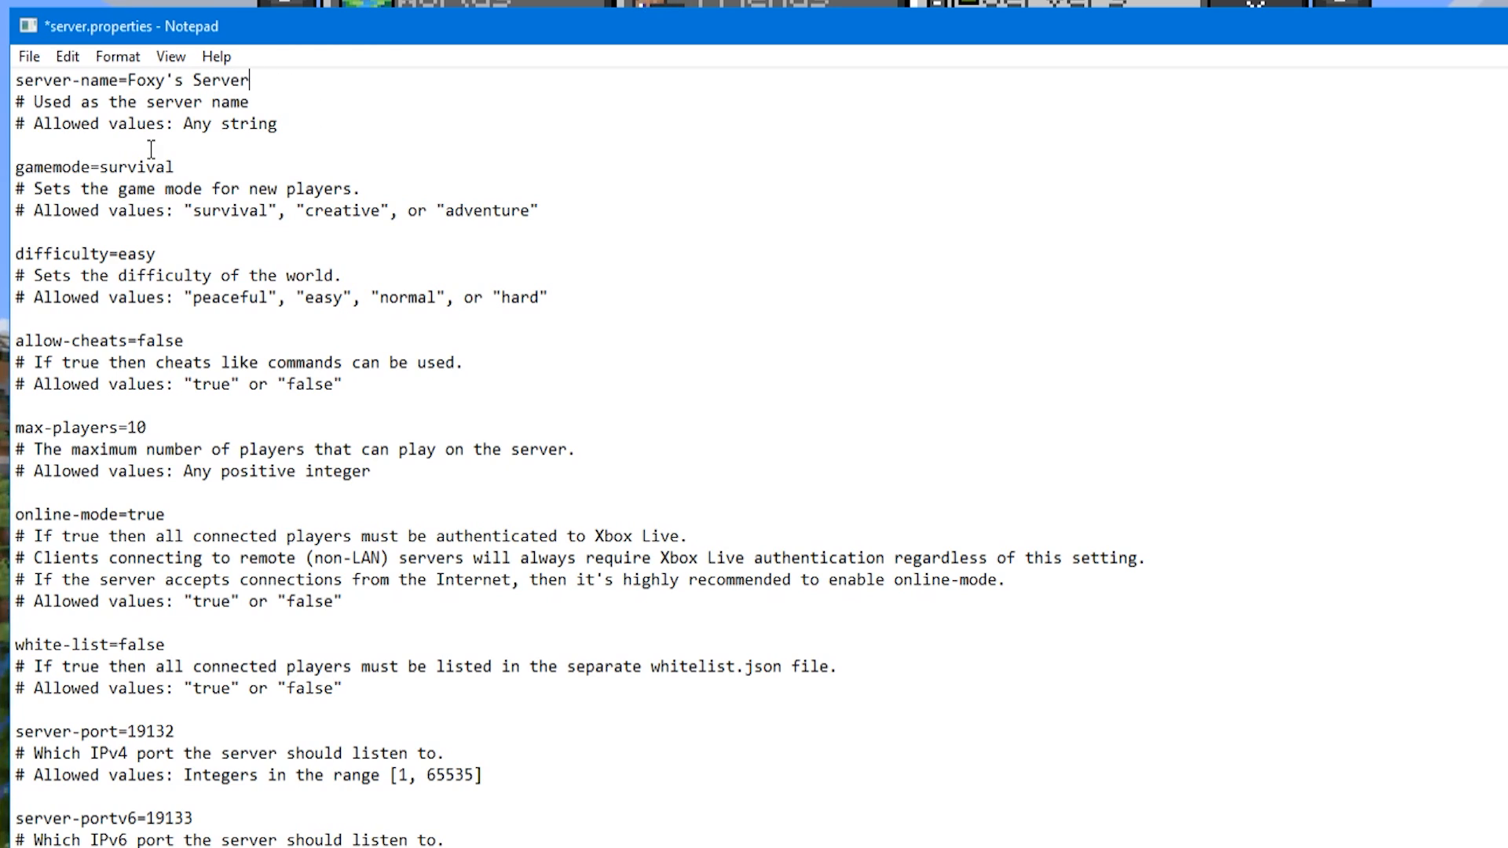
Step: Set difficulty to hard and allow-cheats to true in server.properties
double_click(149, 167)
left_click(110, 167)
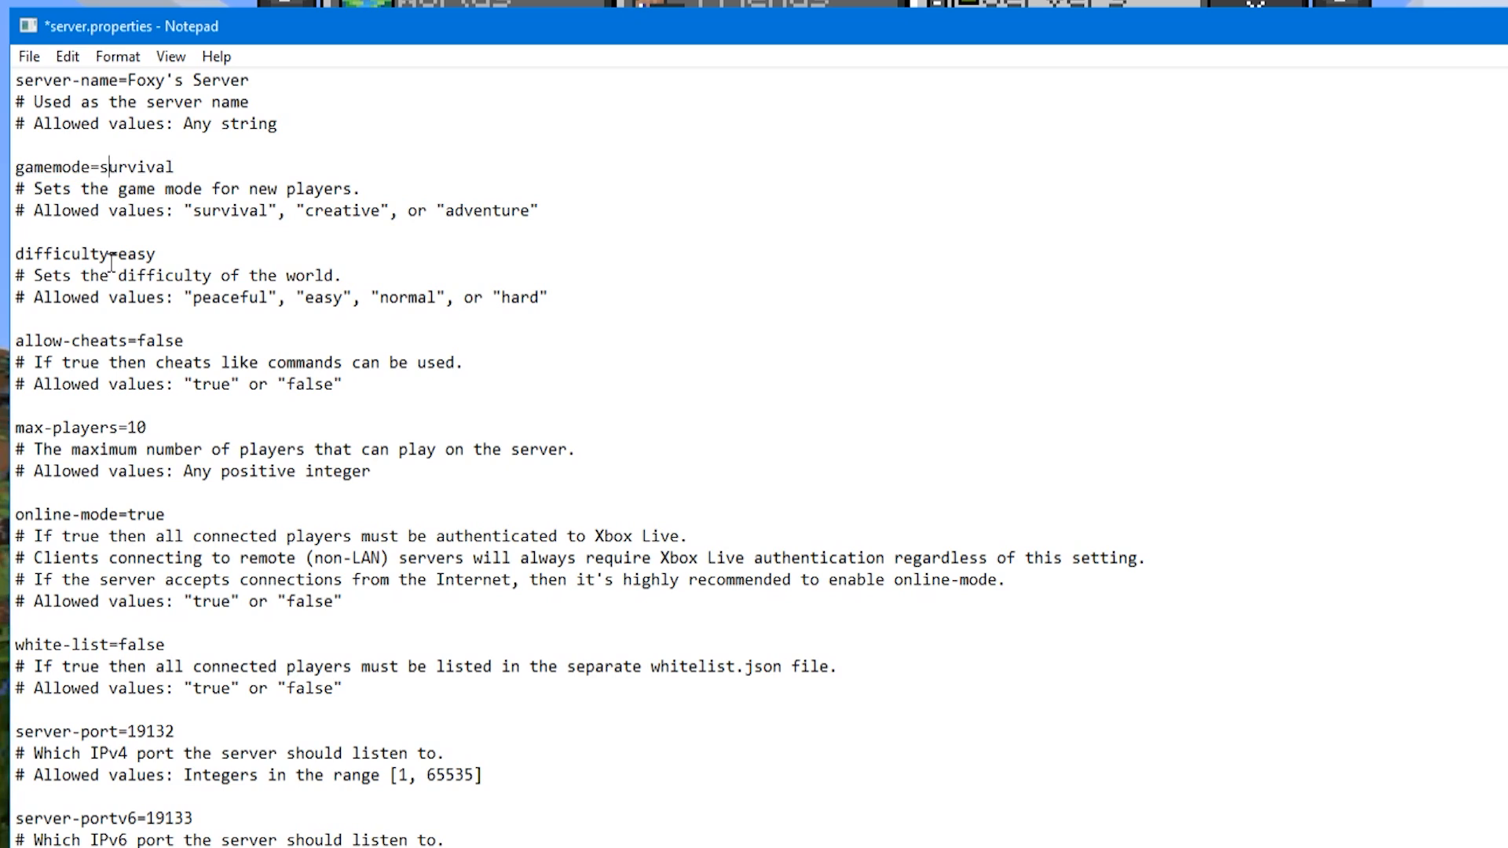
left_click_drag(117, 253, 178, 250)
type("hard")
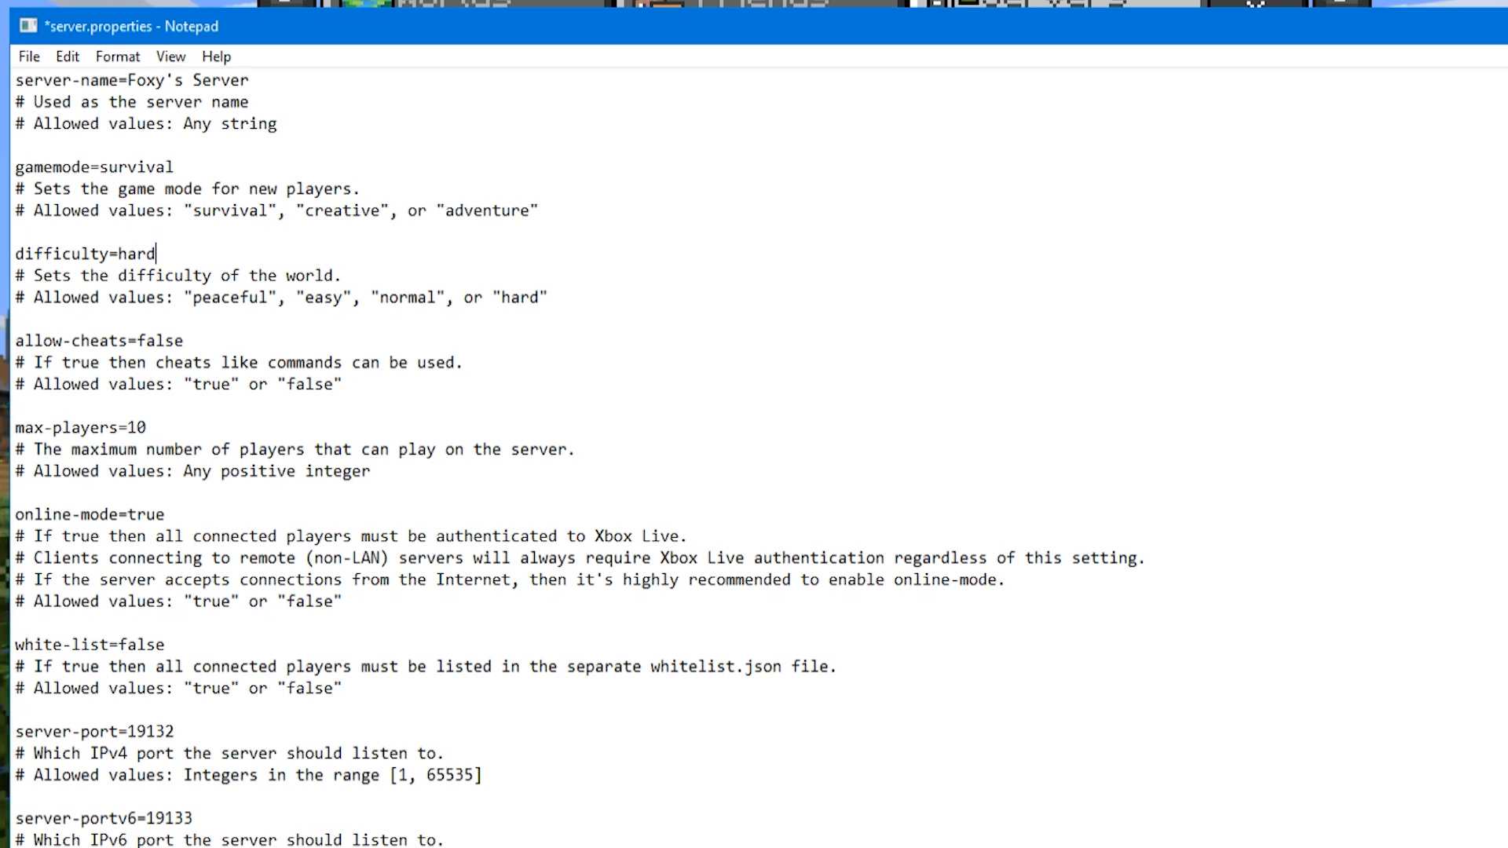
left_click_drag(136, 340, 197, 337)
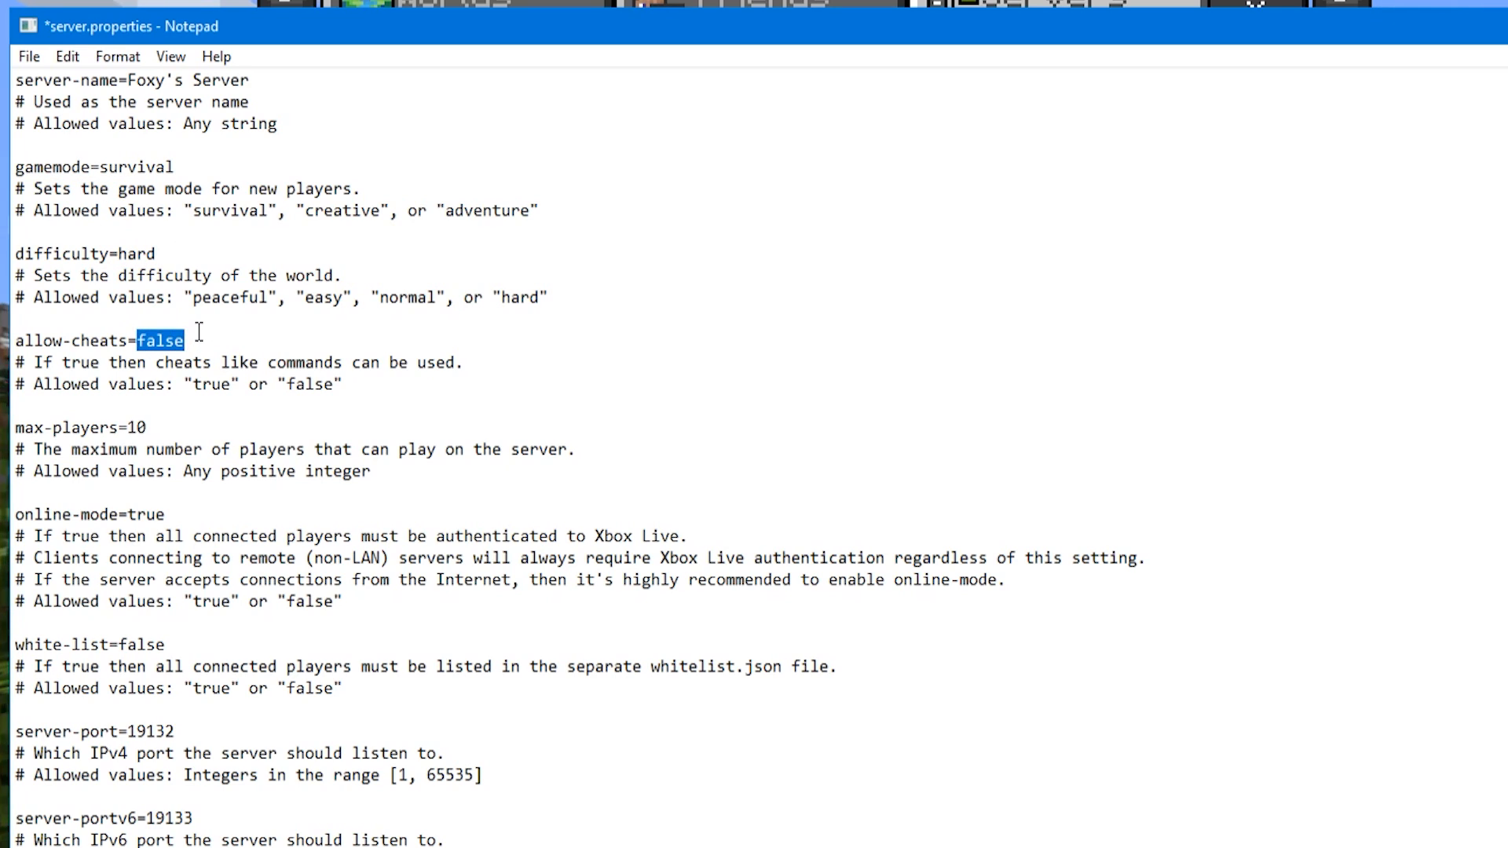
type("true")
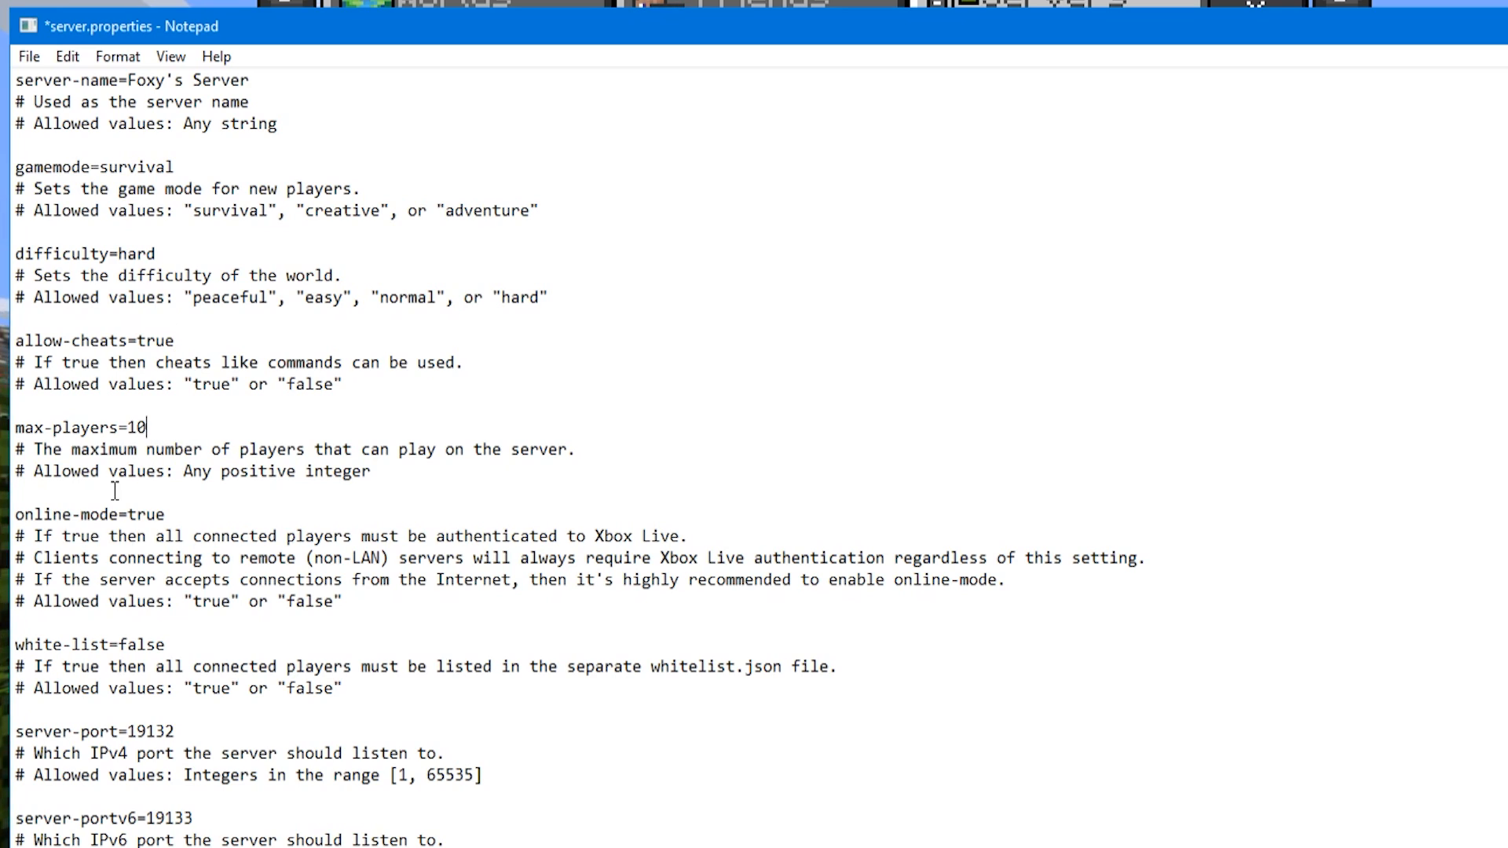
Step: Switch online-mode to false and restore it to true
left_click_drag(128, 514, 165, 514)
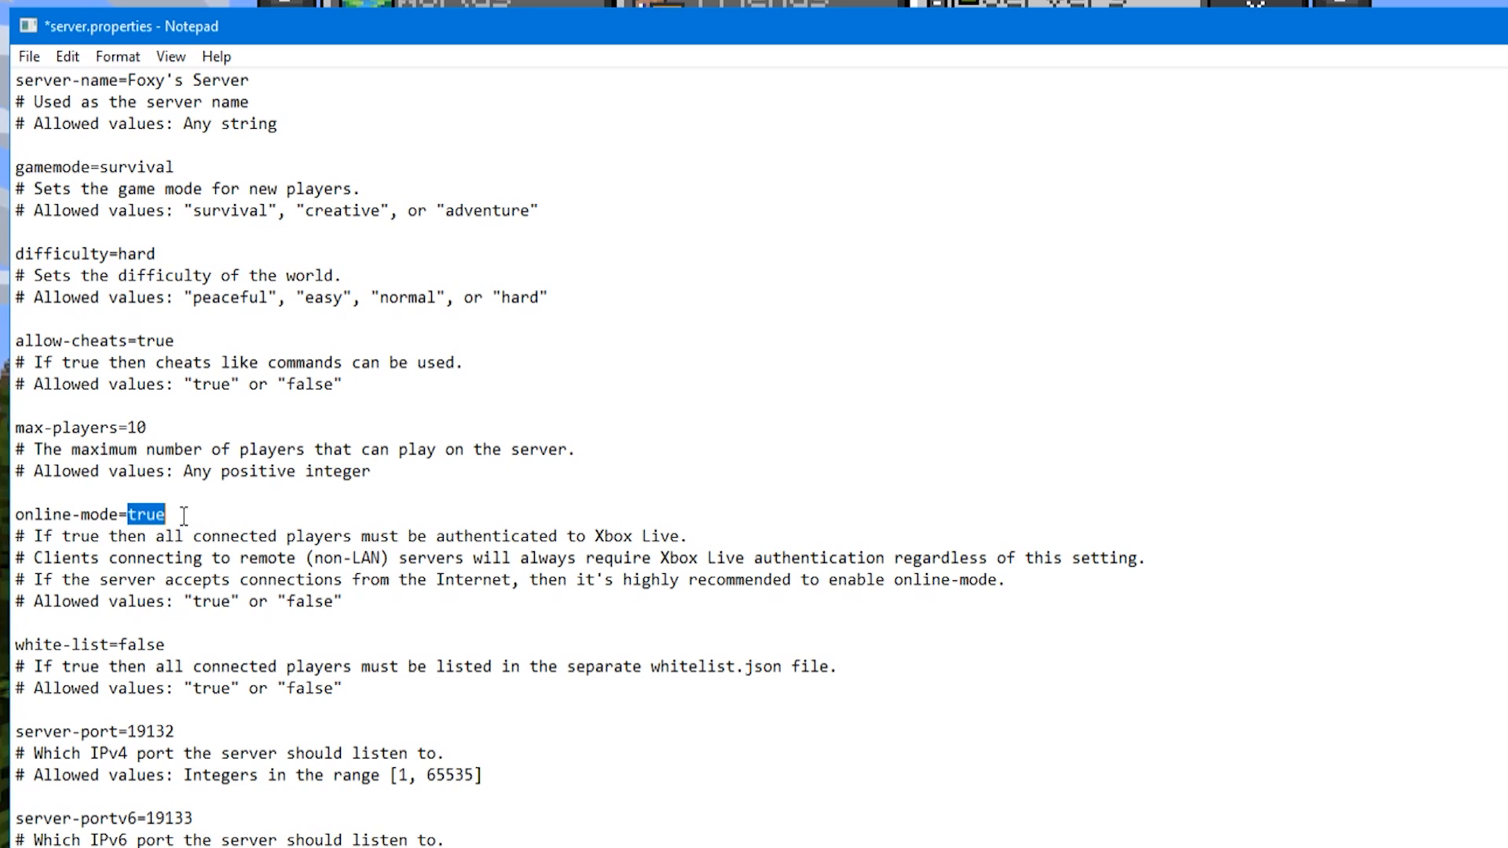
type("fals")
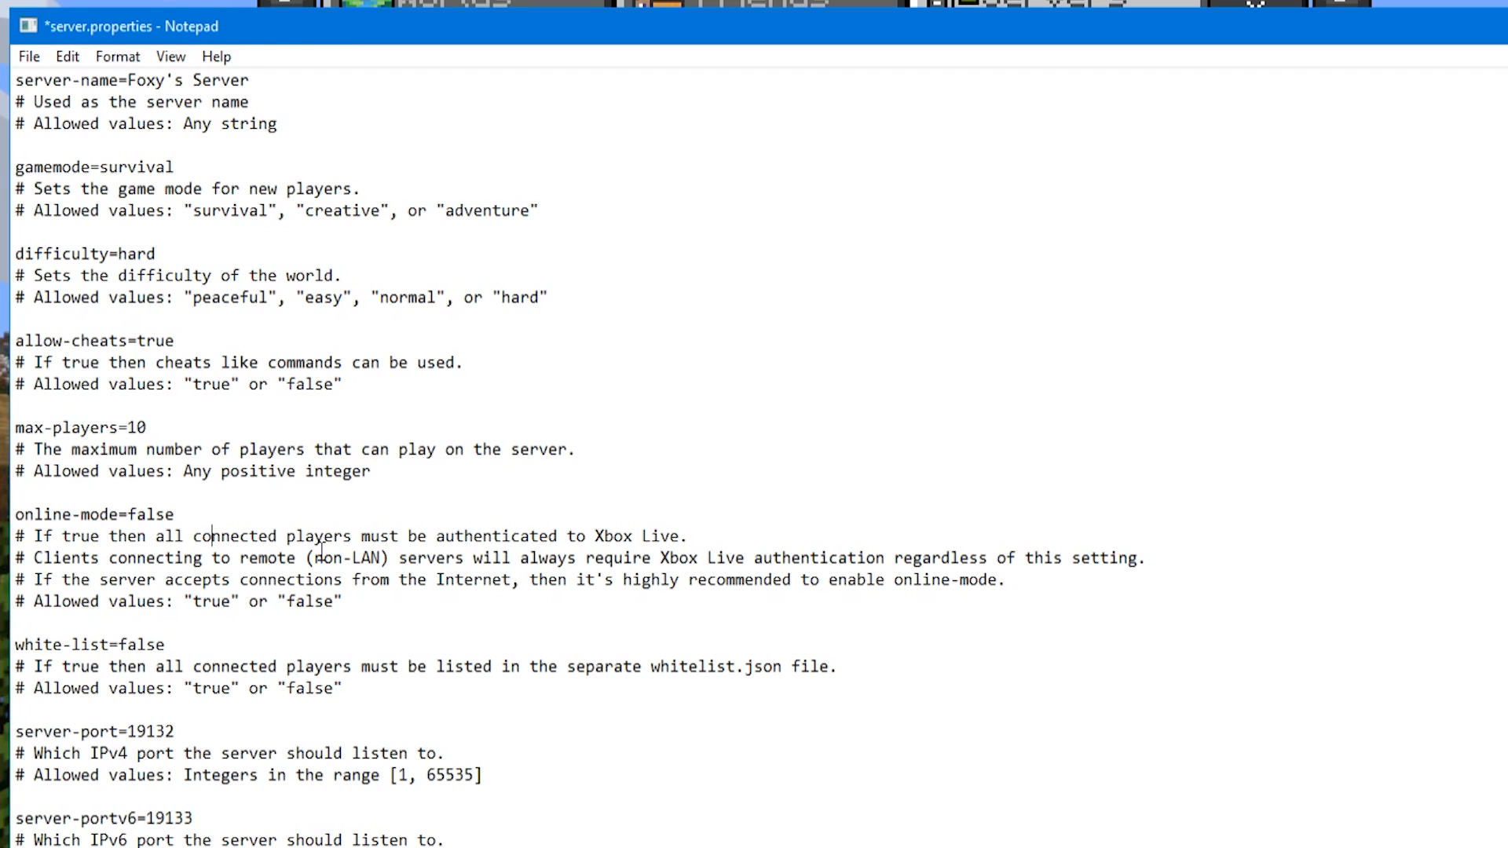
left_click(212, 537)
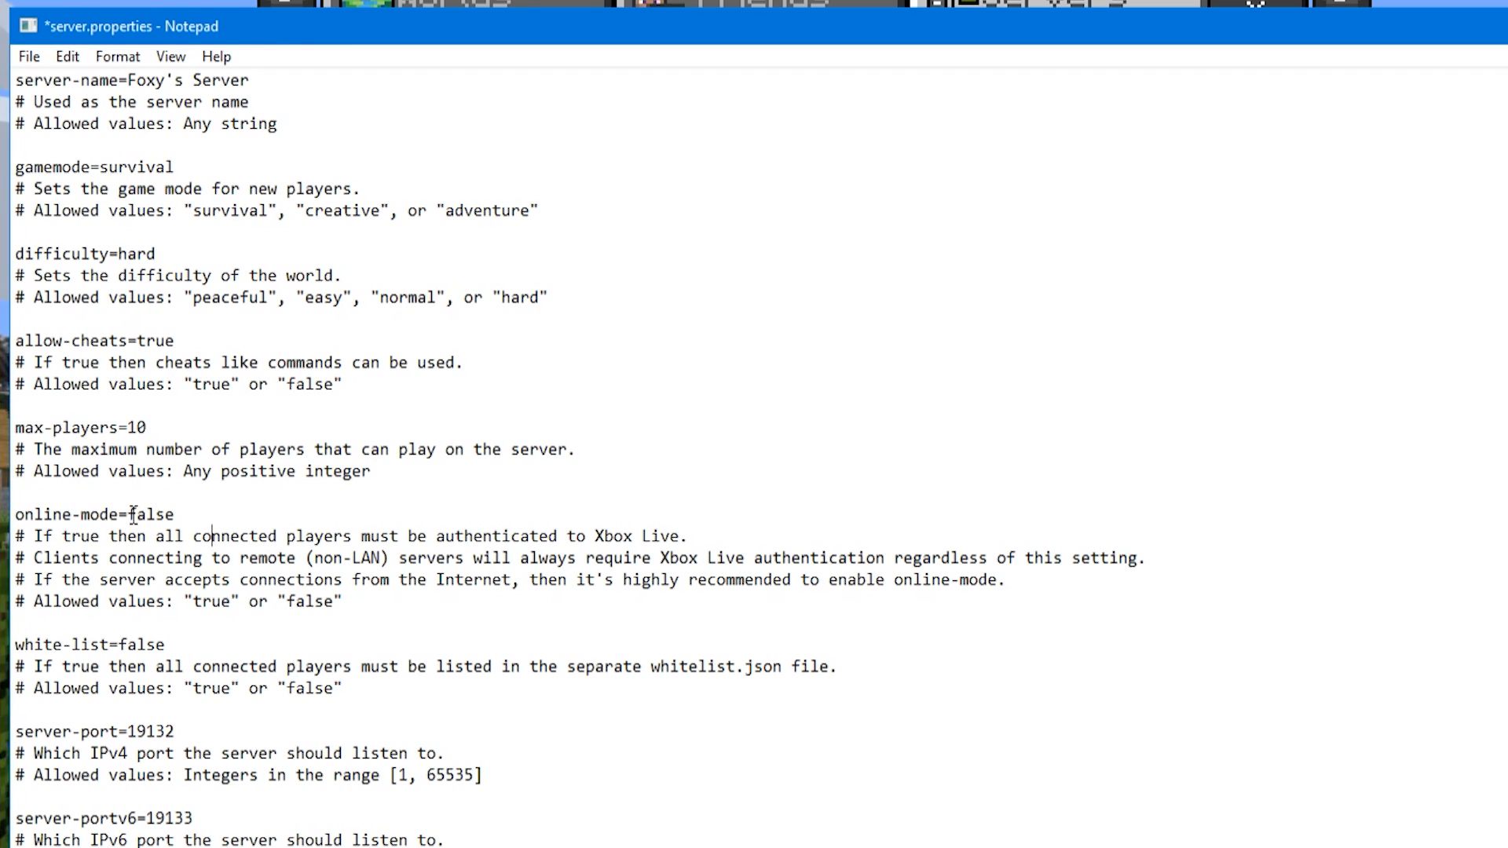
left_click_drag(130, 515, 177, 515)
type("tru")
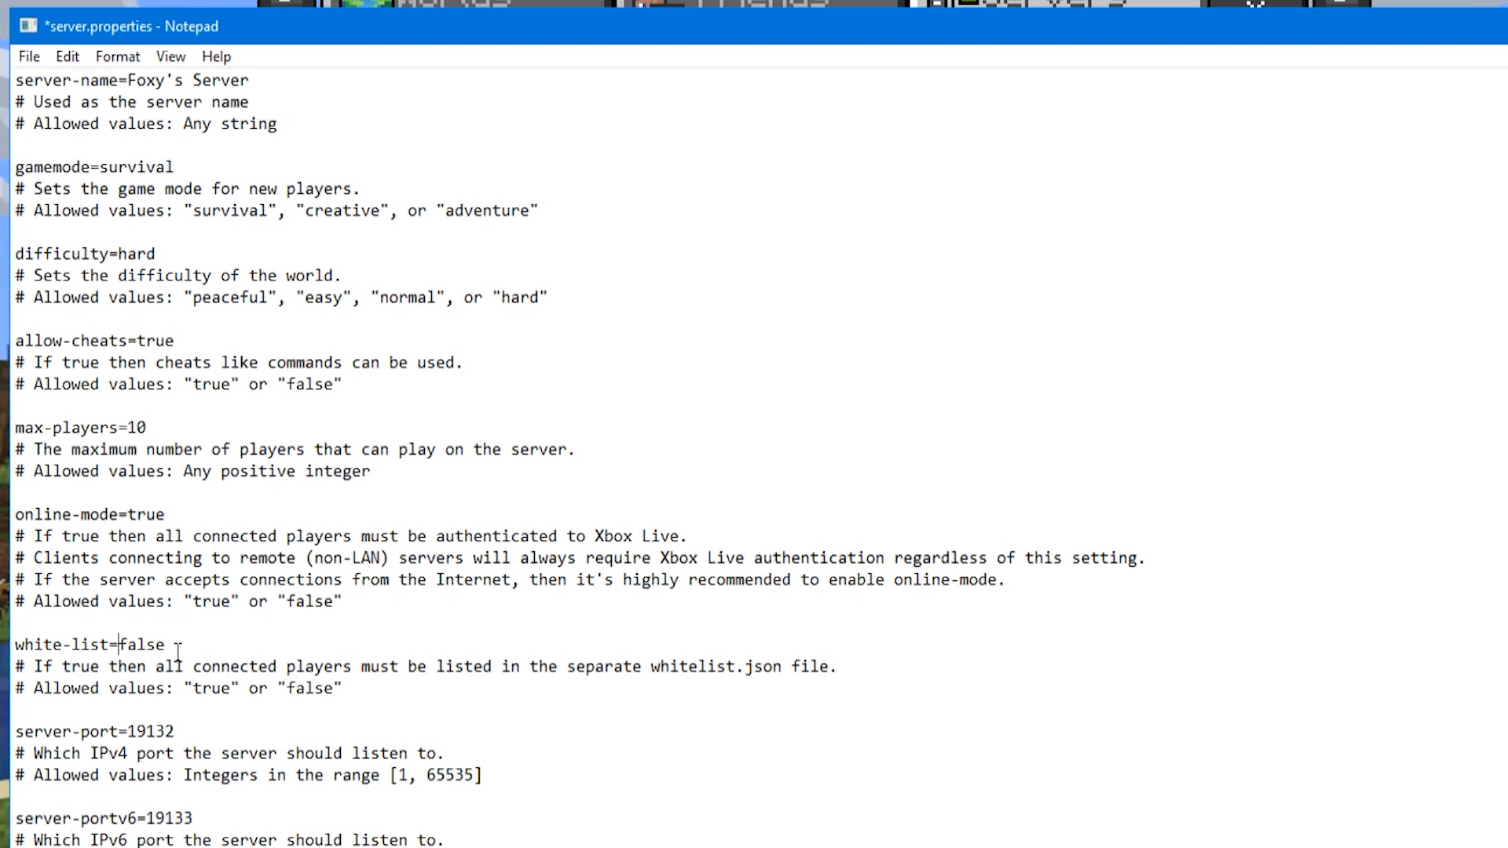
Step: Examine the white-list, server-port and server-portv6 settings in server.properties
scroll(204, 659, "down", 2)
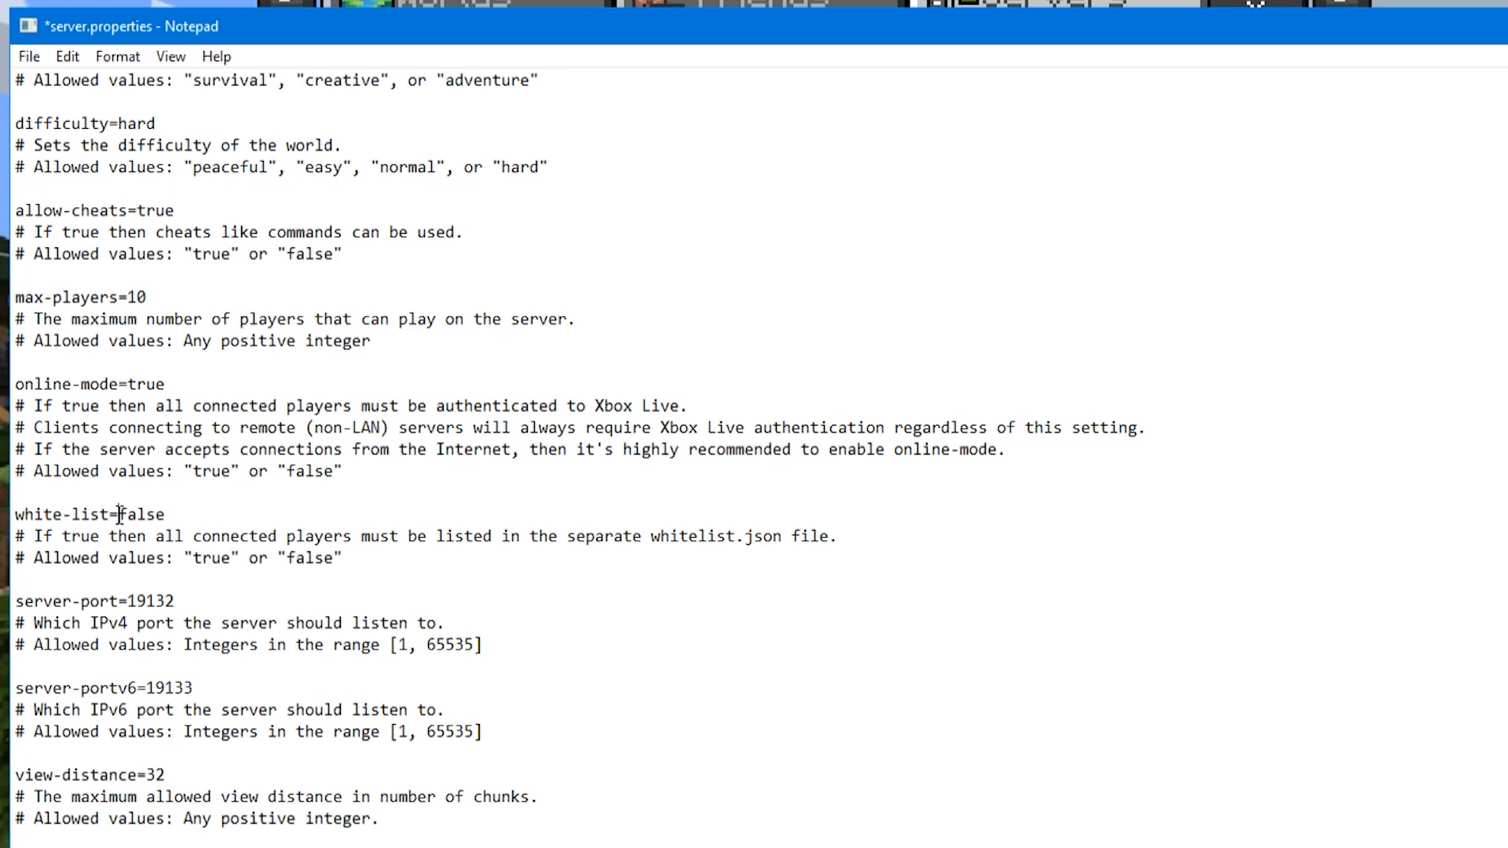
left_click_drag(125, 593, 184, 607)
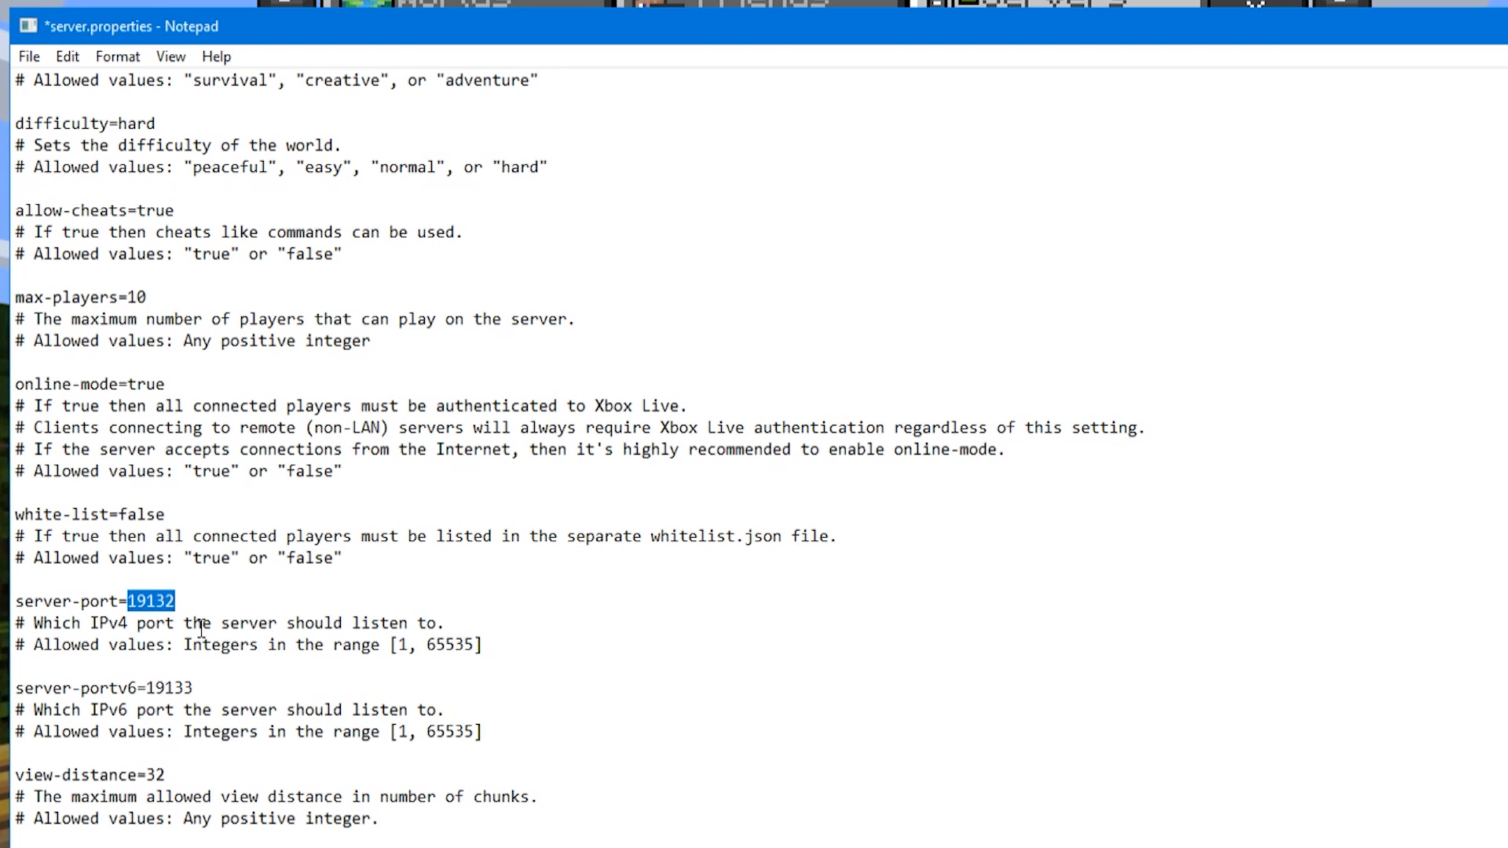
left_click_drag(175, 598, 129, 602)
left_click(126, 603)
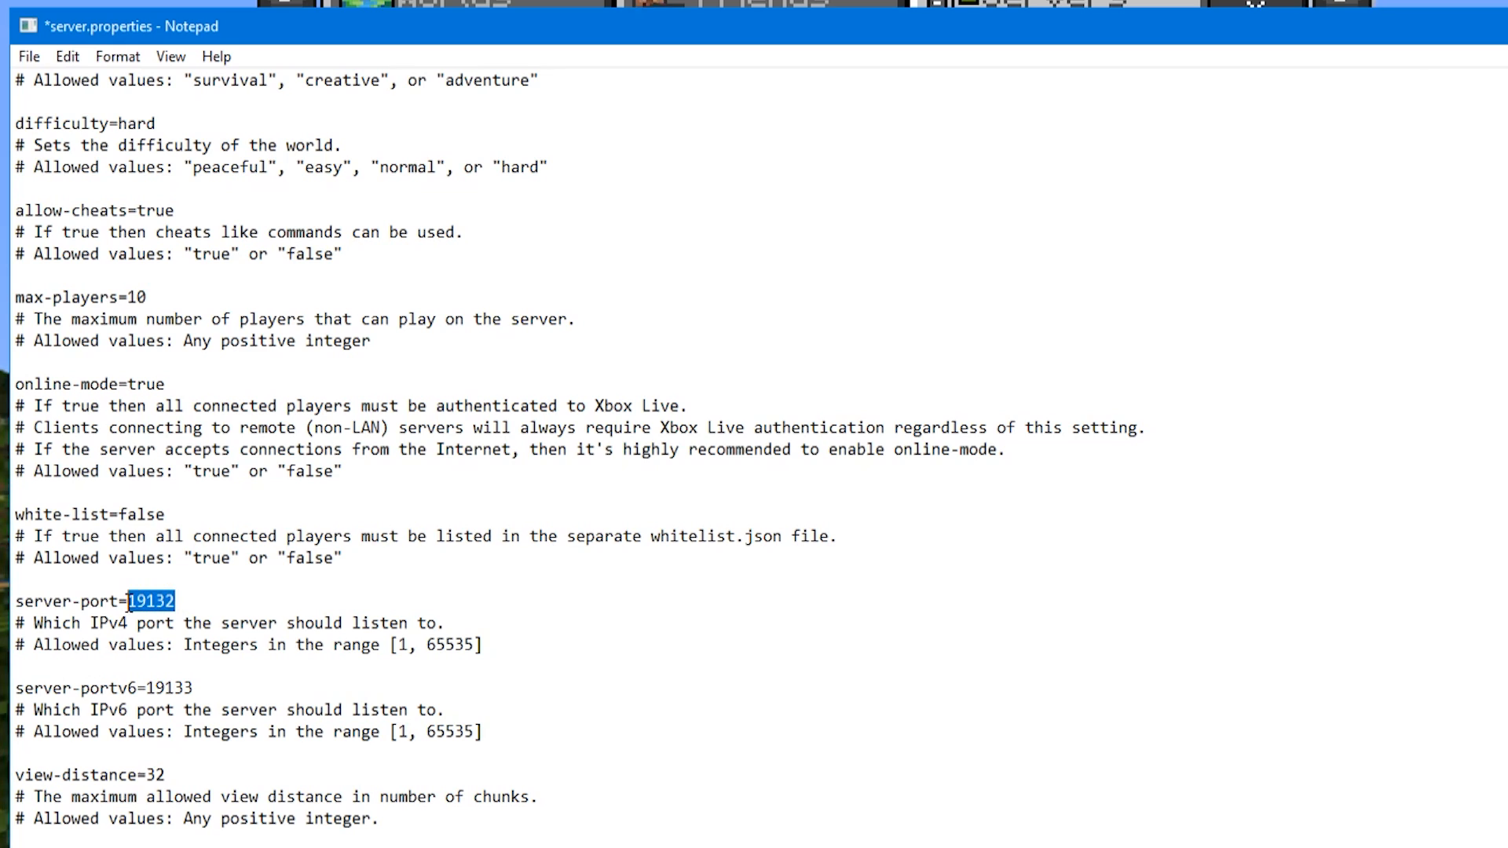
left_click(127, 602)
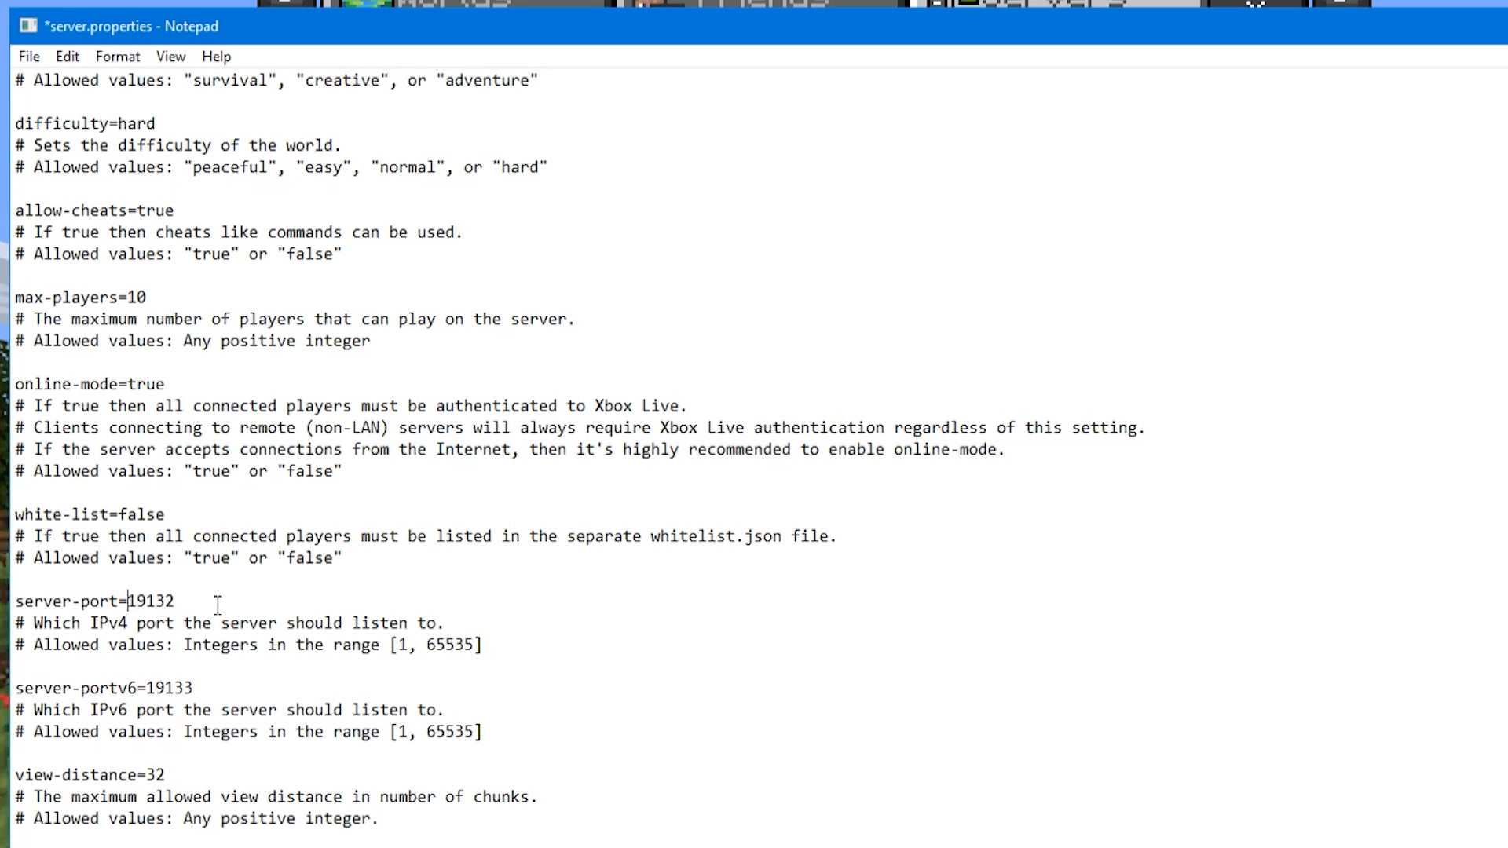
mouse_move(128, 607)
left_mouse_down()
mouse_move(177, 603)
mouse_move(133, 605)
left_mouse_up()
left_click(179, 602)
left_click(178, 601)
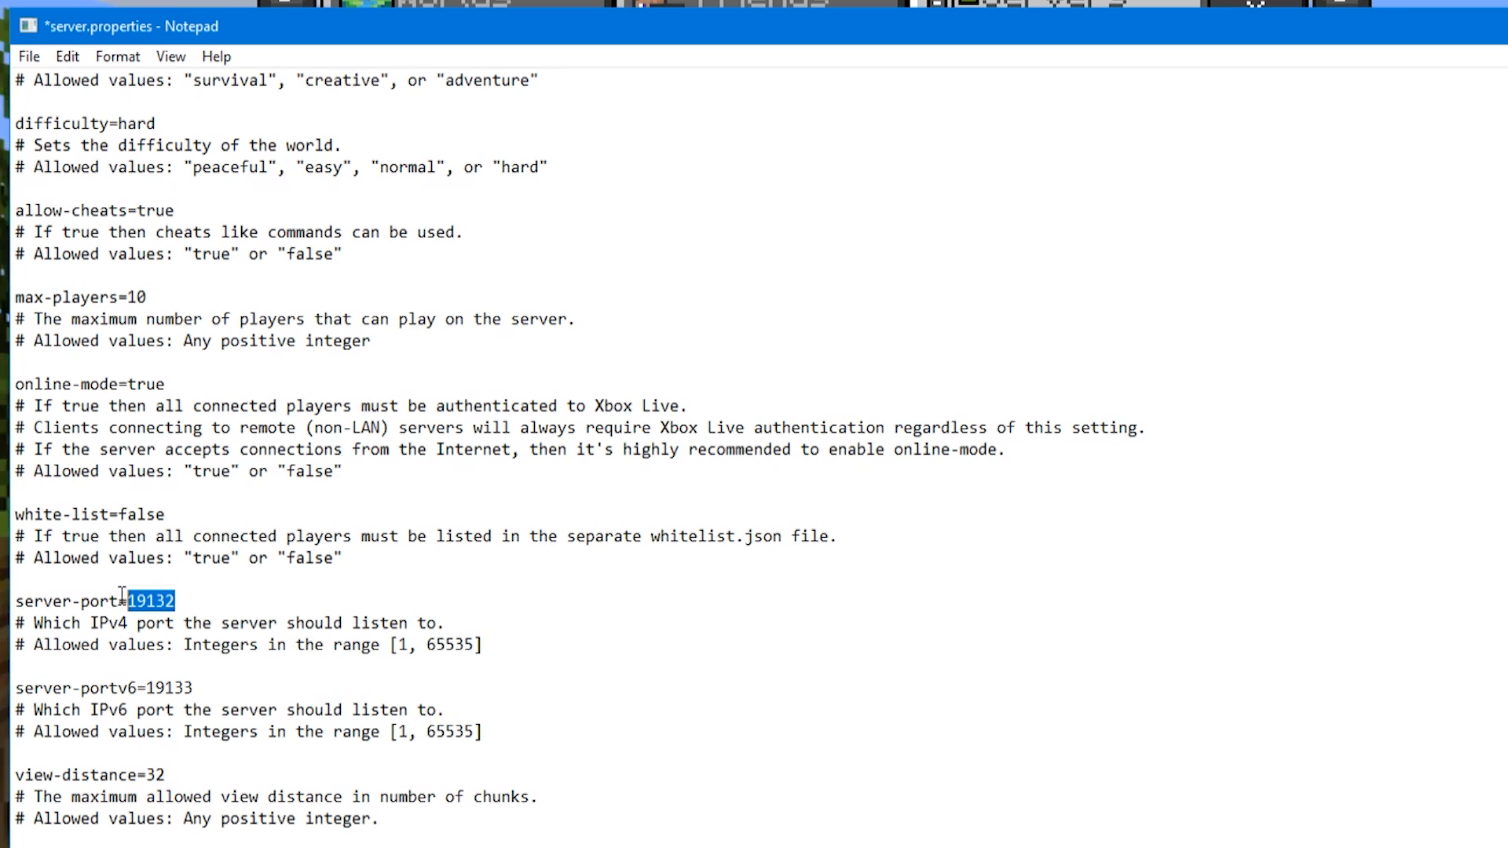
left_click_drag(128, 601, 181, 602)
left_click(222, 645)
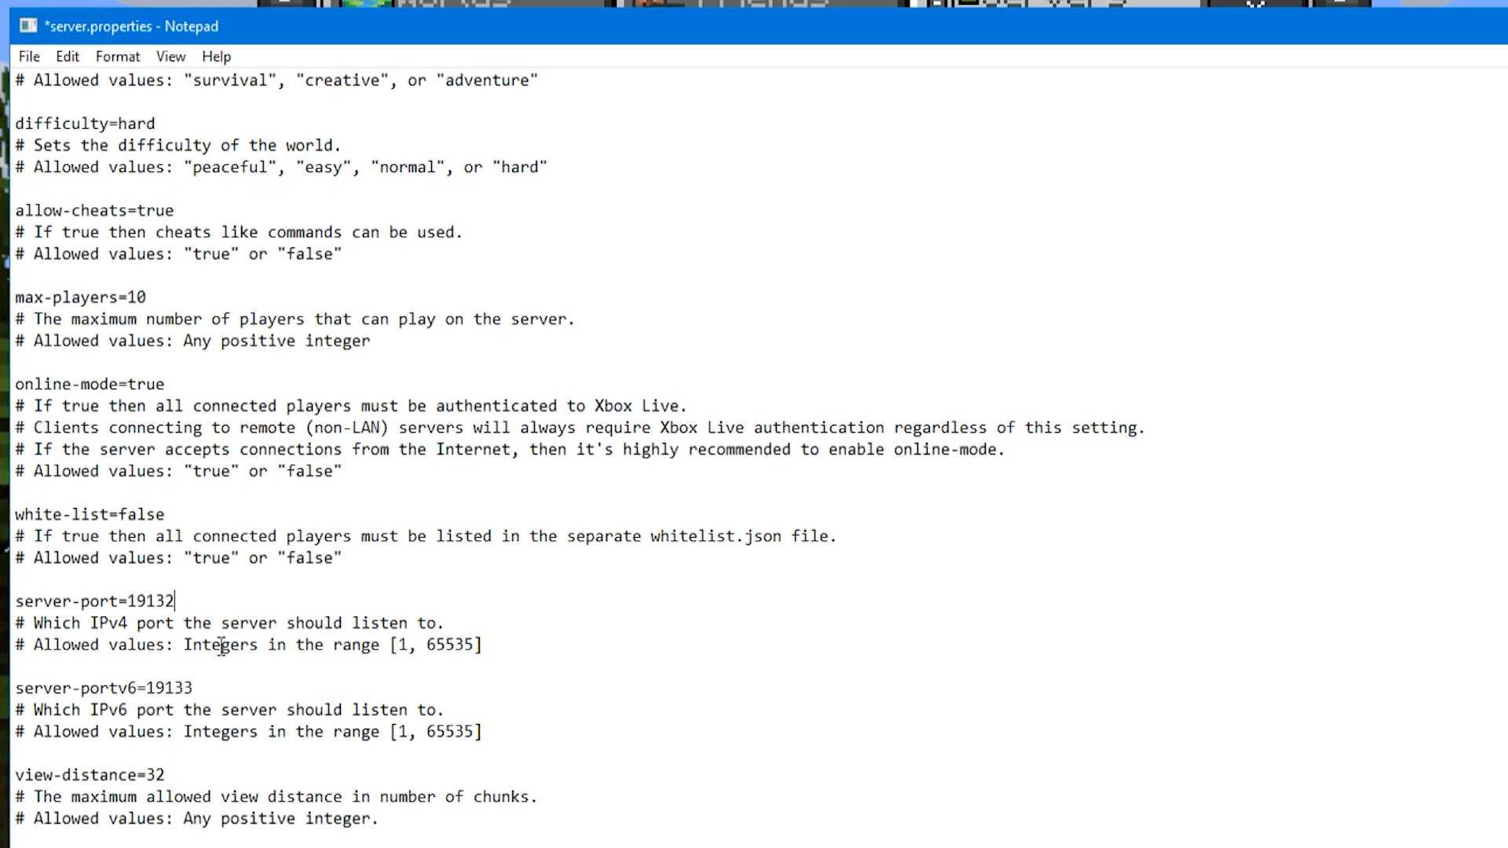
left_click(176, 601)
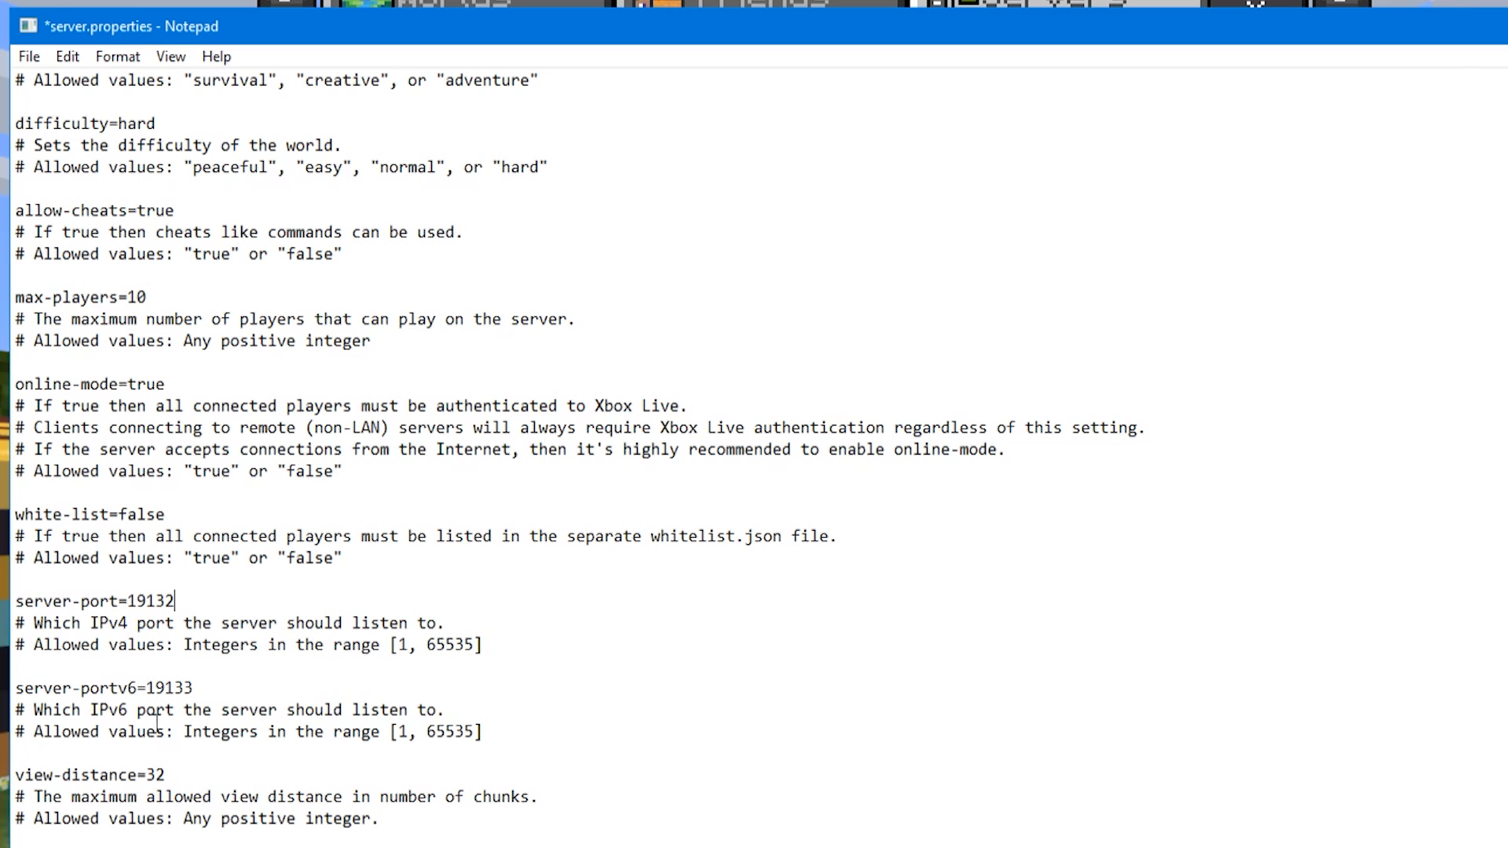
Step: Set view-distance to 16 chunks and review the tick-distance setting below it
scroll(120, 691, "down", 4)
left_click_drag(146, 514, 179, 518)
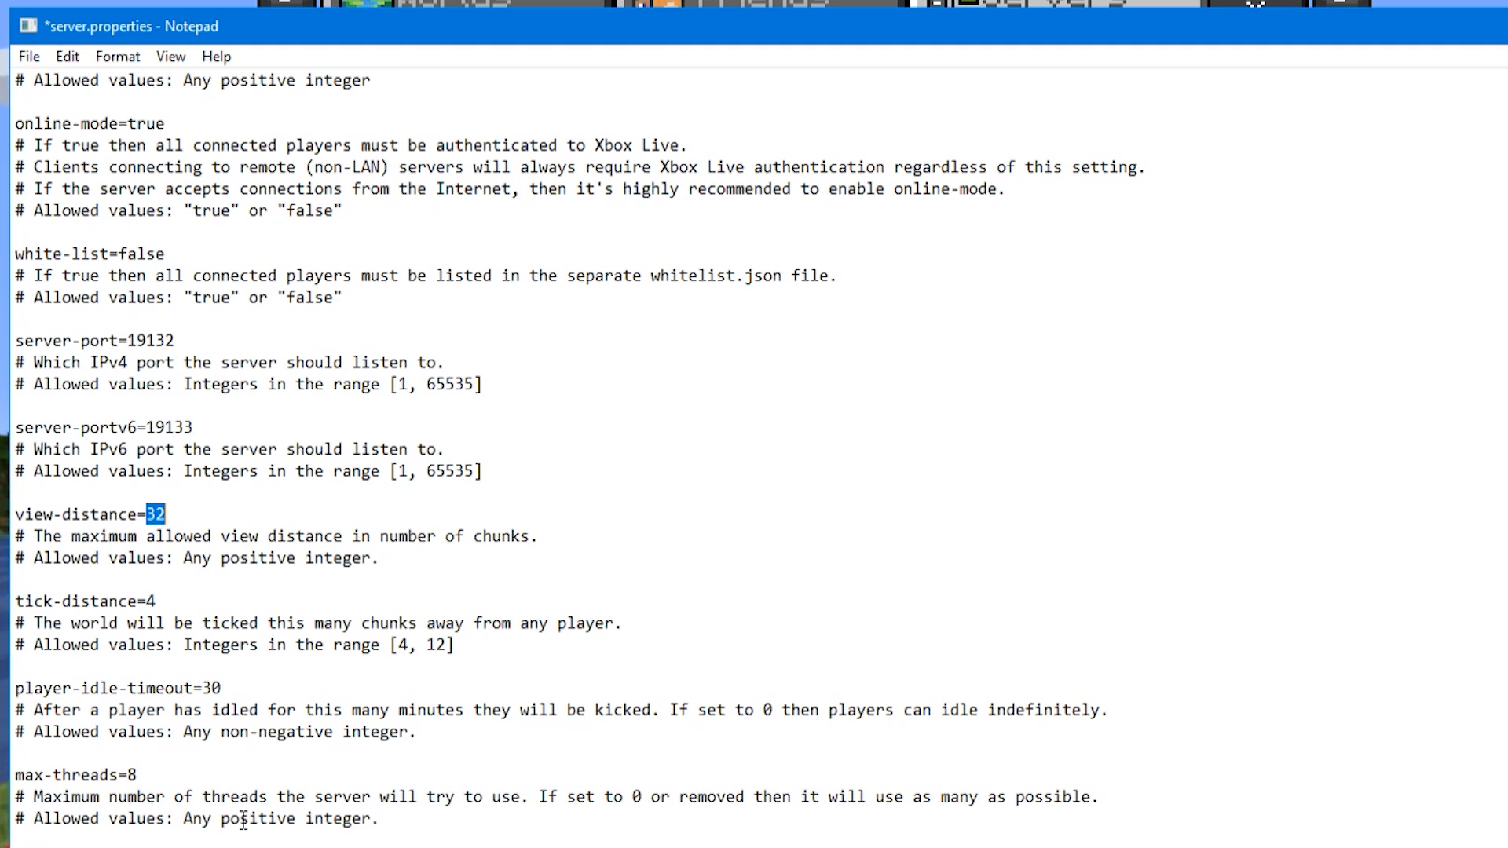
type("16")
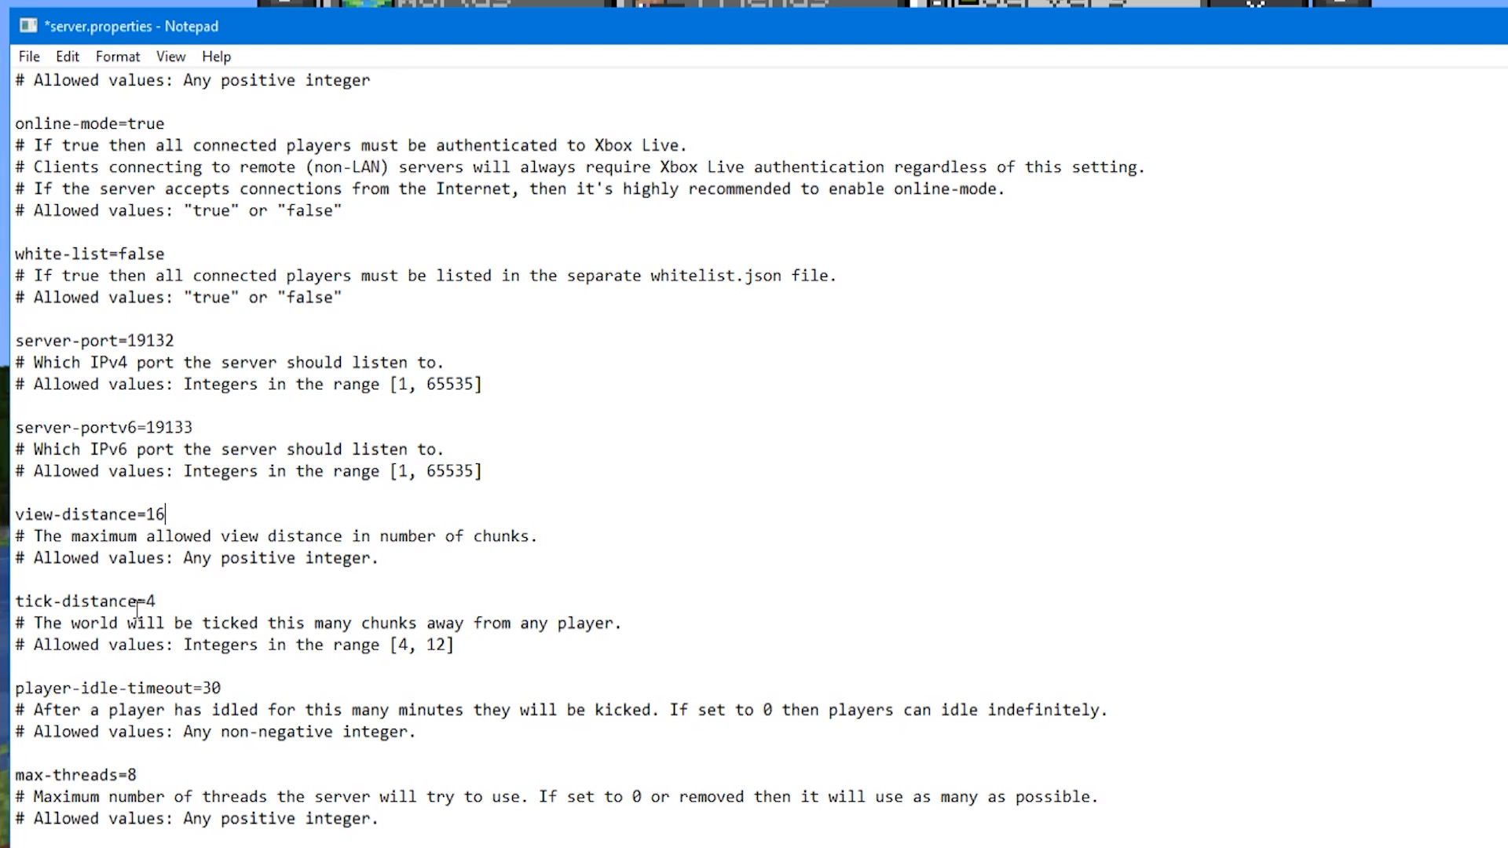
left_click_drag(149, 603, 170, 604)
left_click(170, 603)
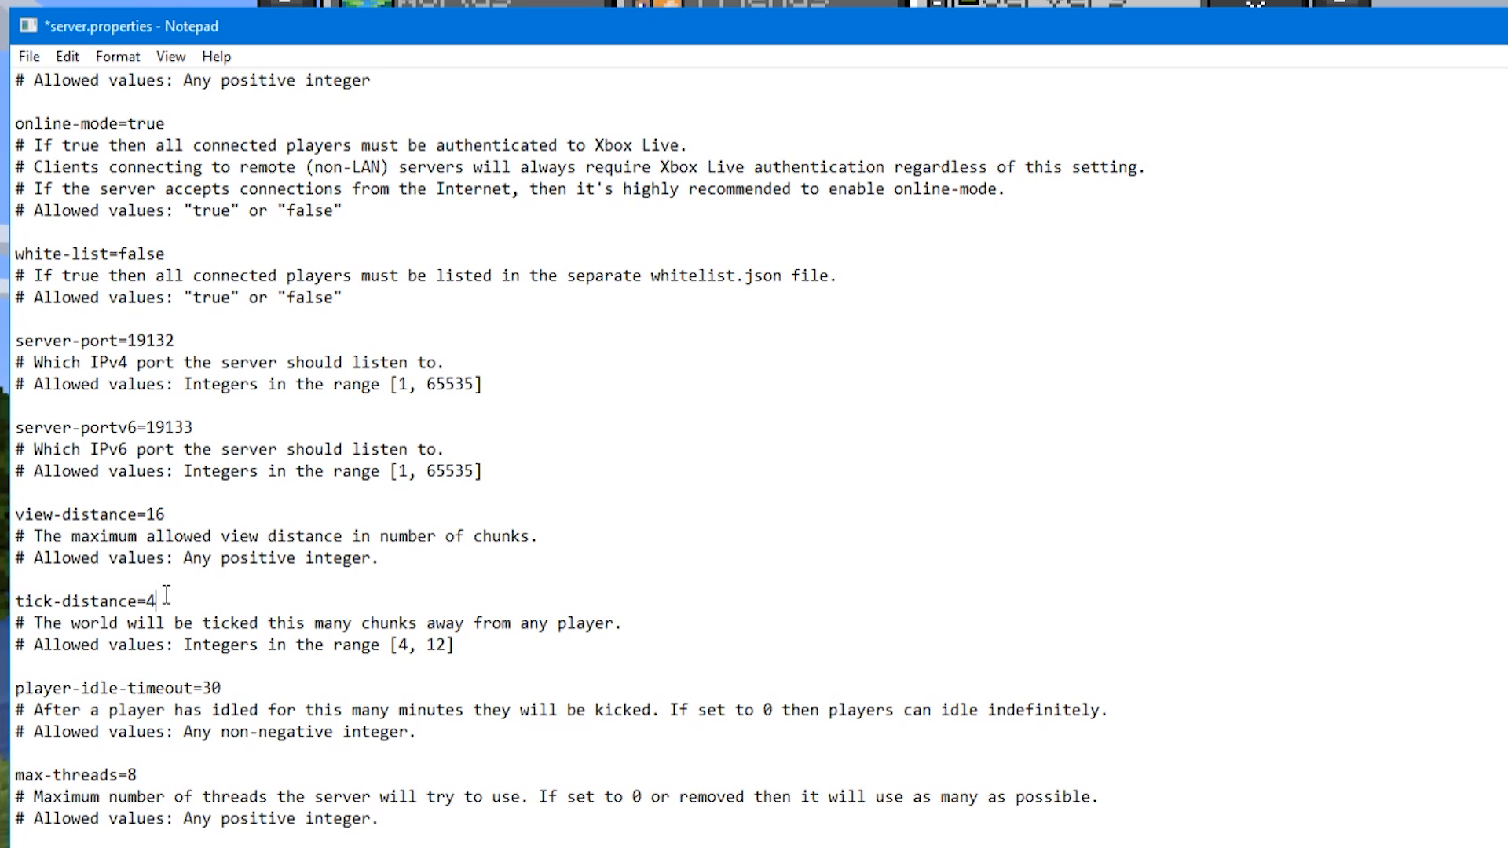
left_click_drag(166, 601, 147, 603)
left_click(147, 614)
left_click(147, 639)
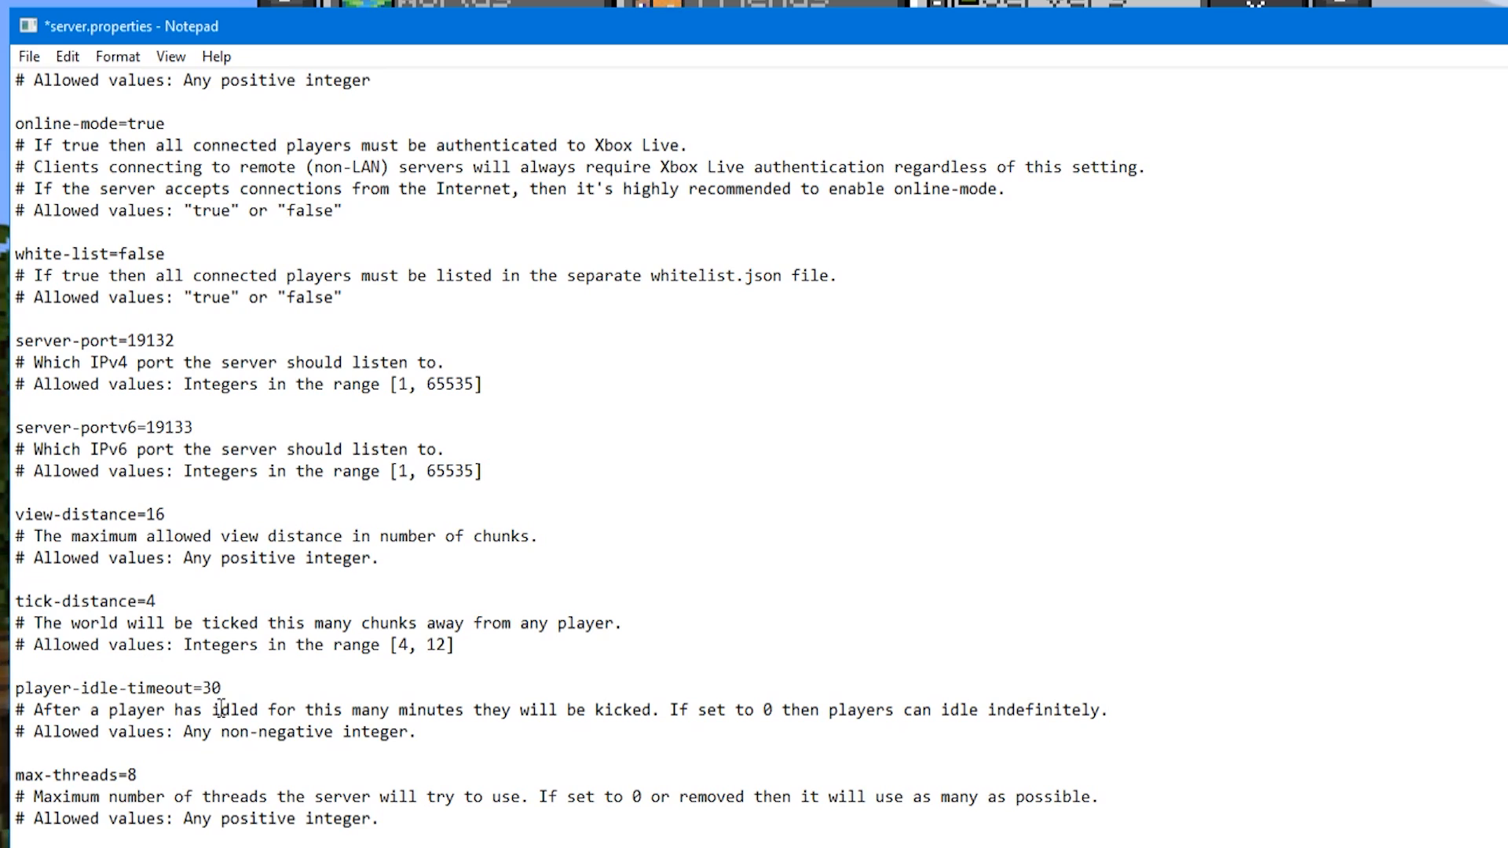
Step: Try player-idle-timeout at 0 and restore it to 30
left_click_drag(210, 684, 216, 689)
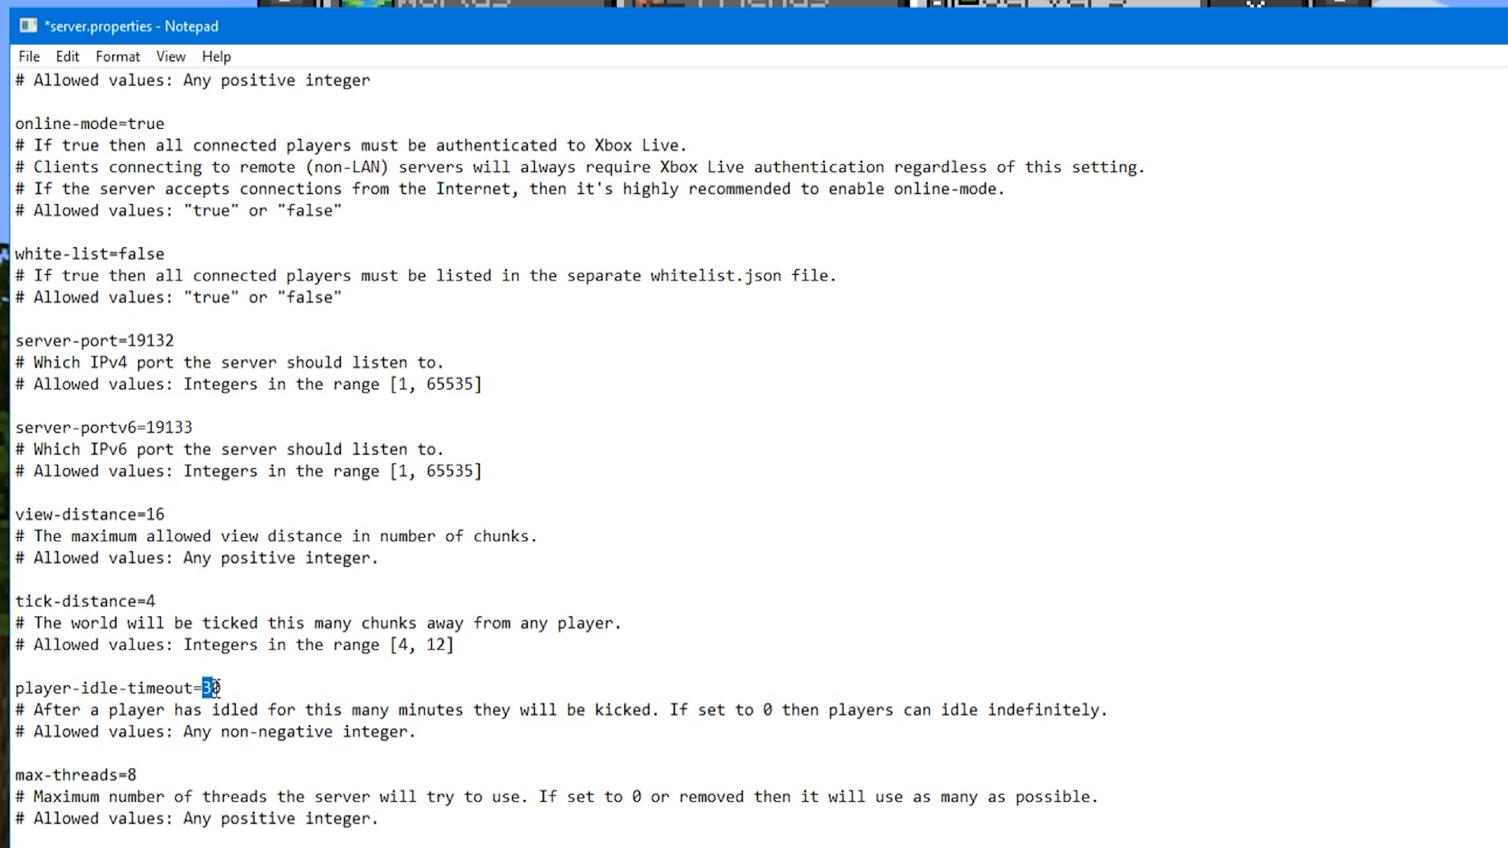
double_click(216, 689)
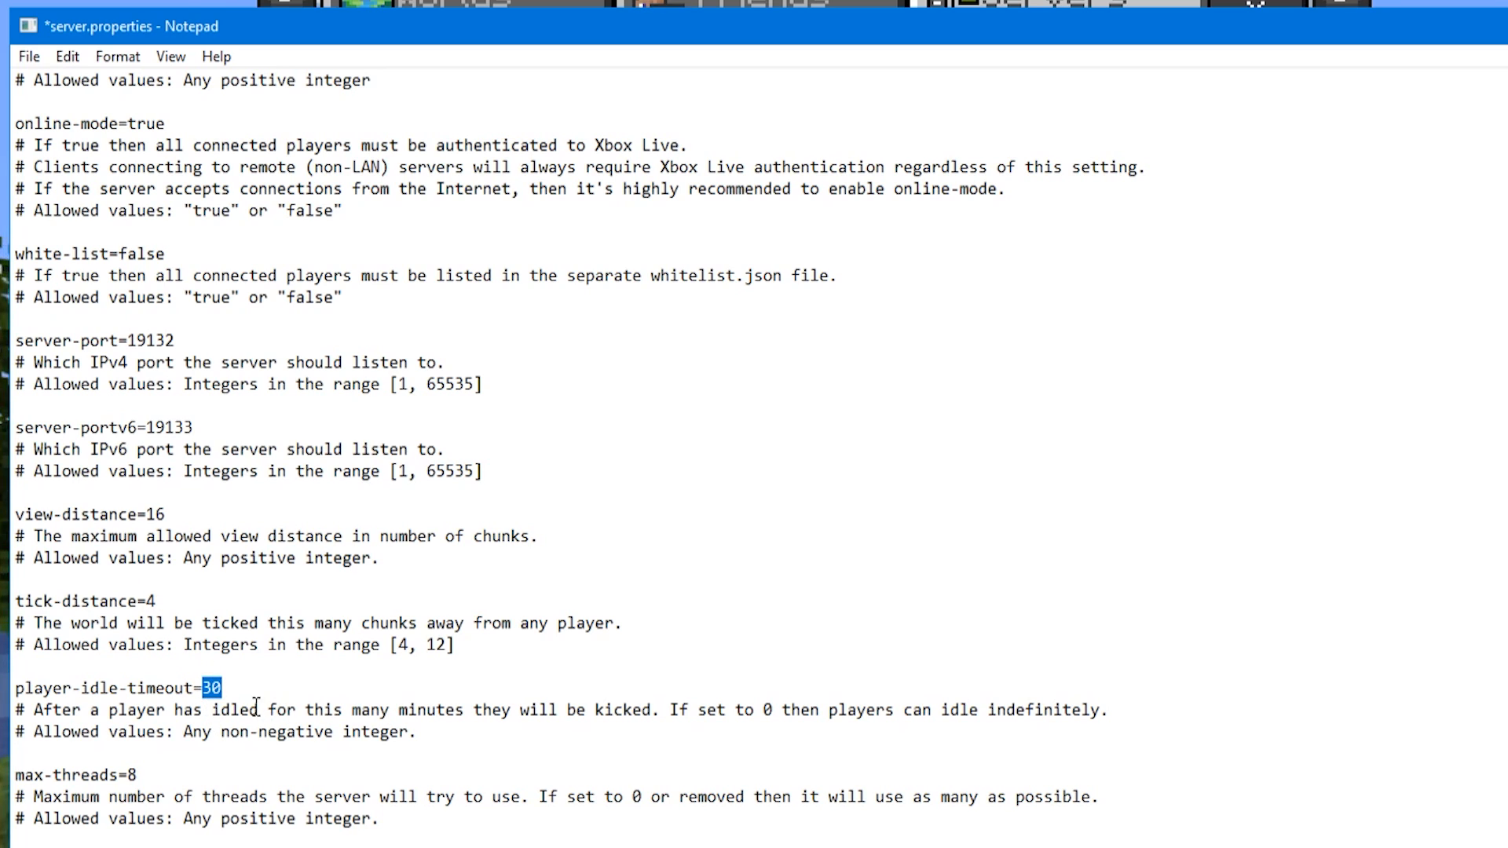
left_click(231, 688)
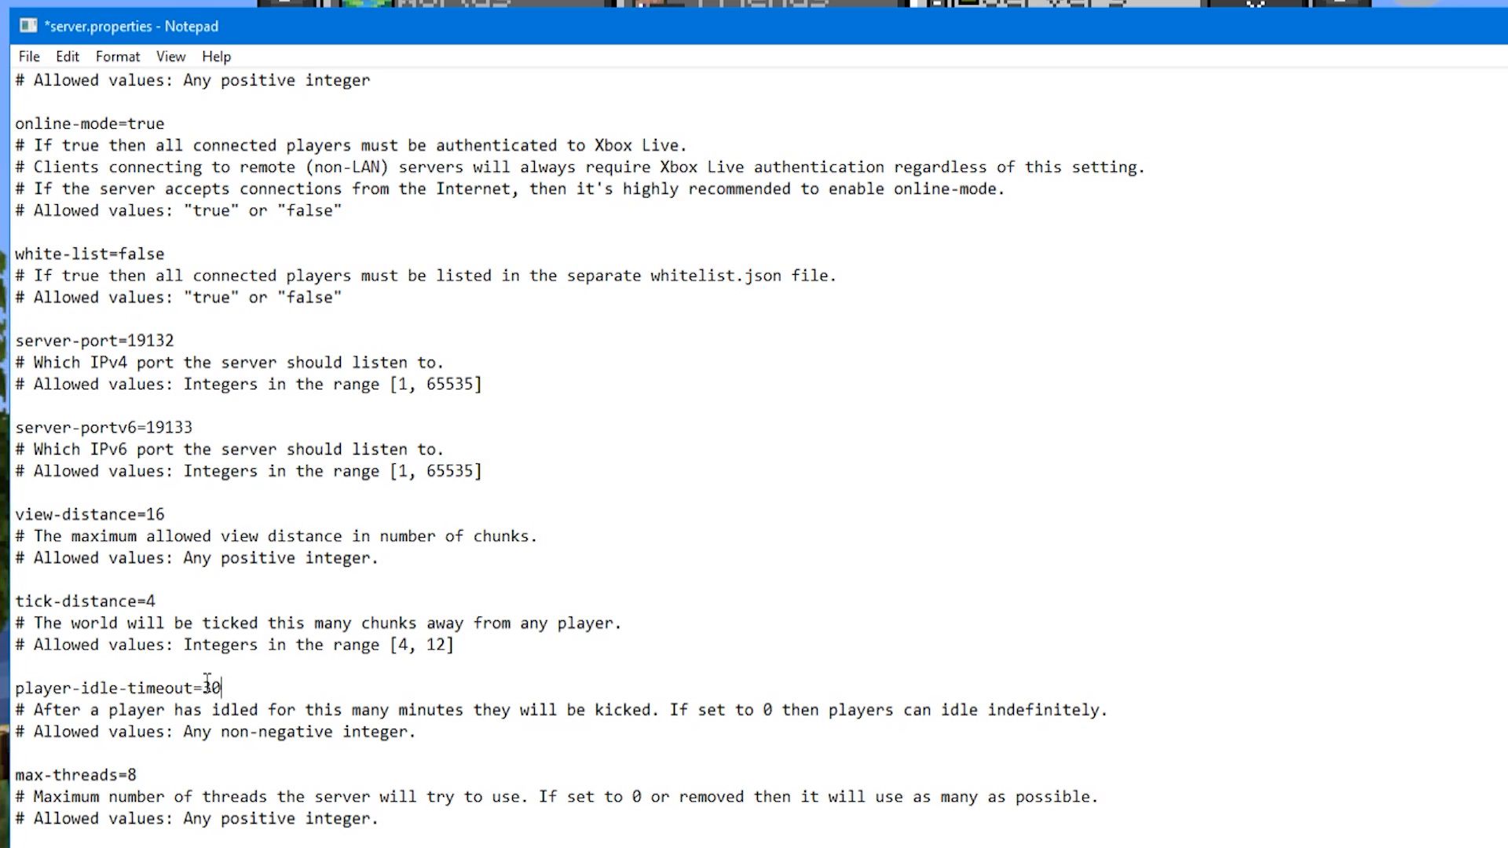
double_click(207, 685)
type("0")
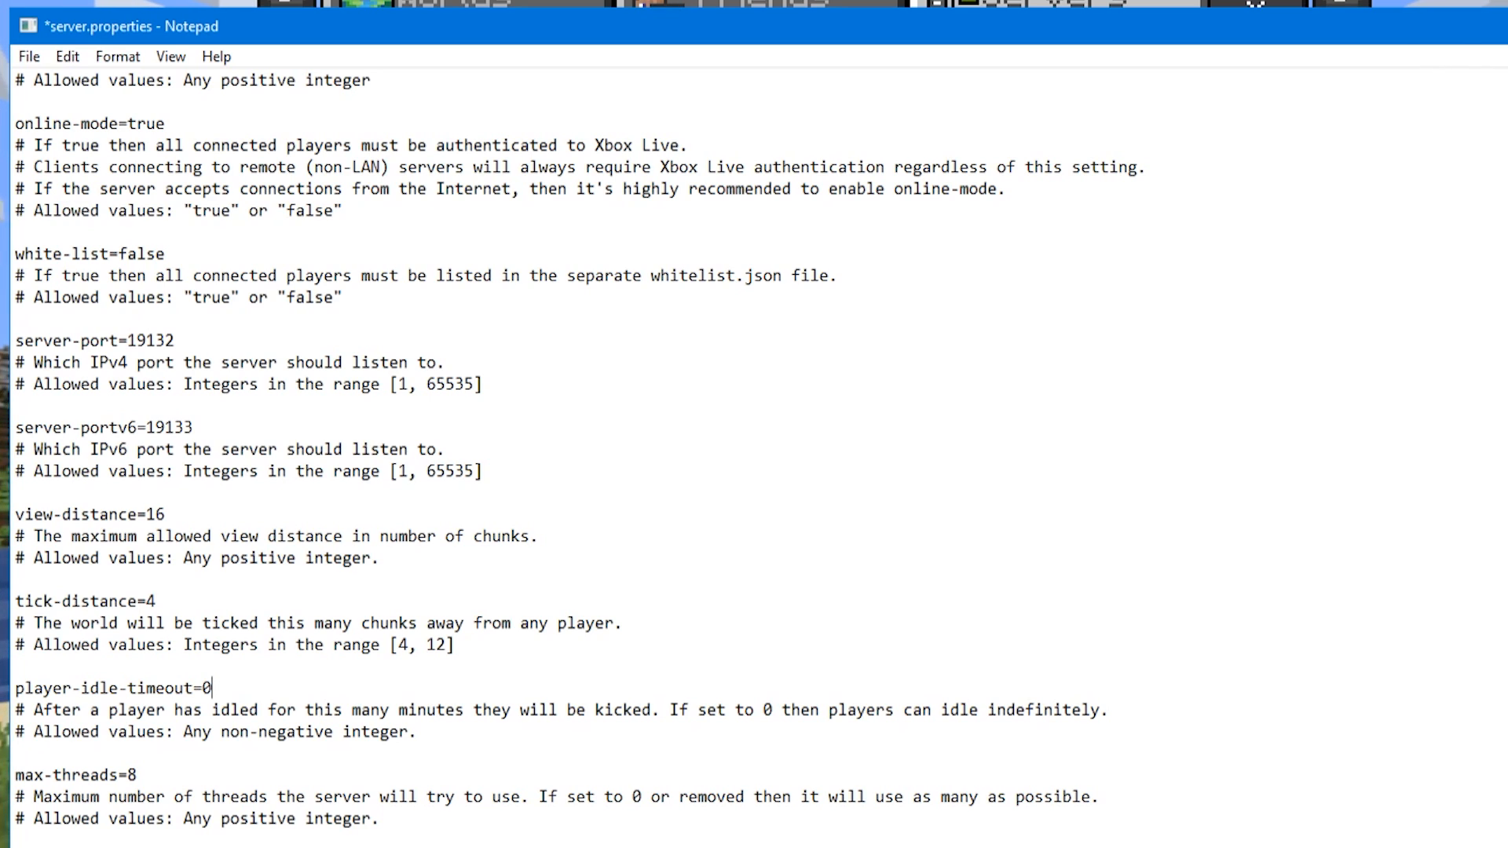
key("BackSpace")
type("30")
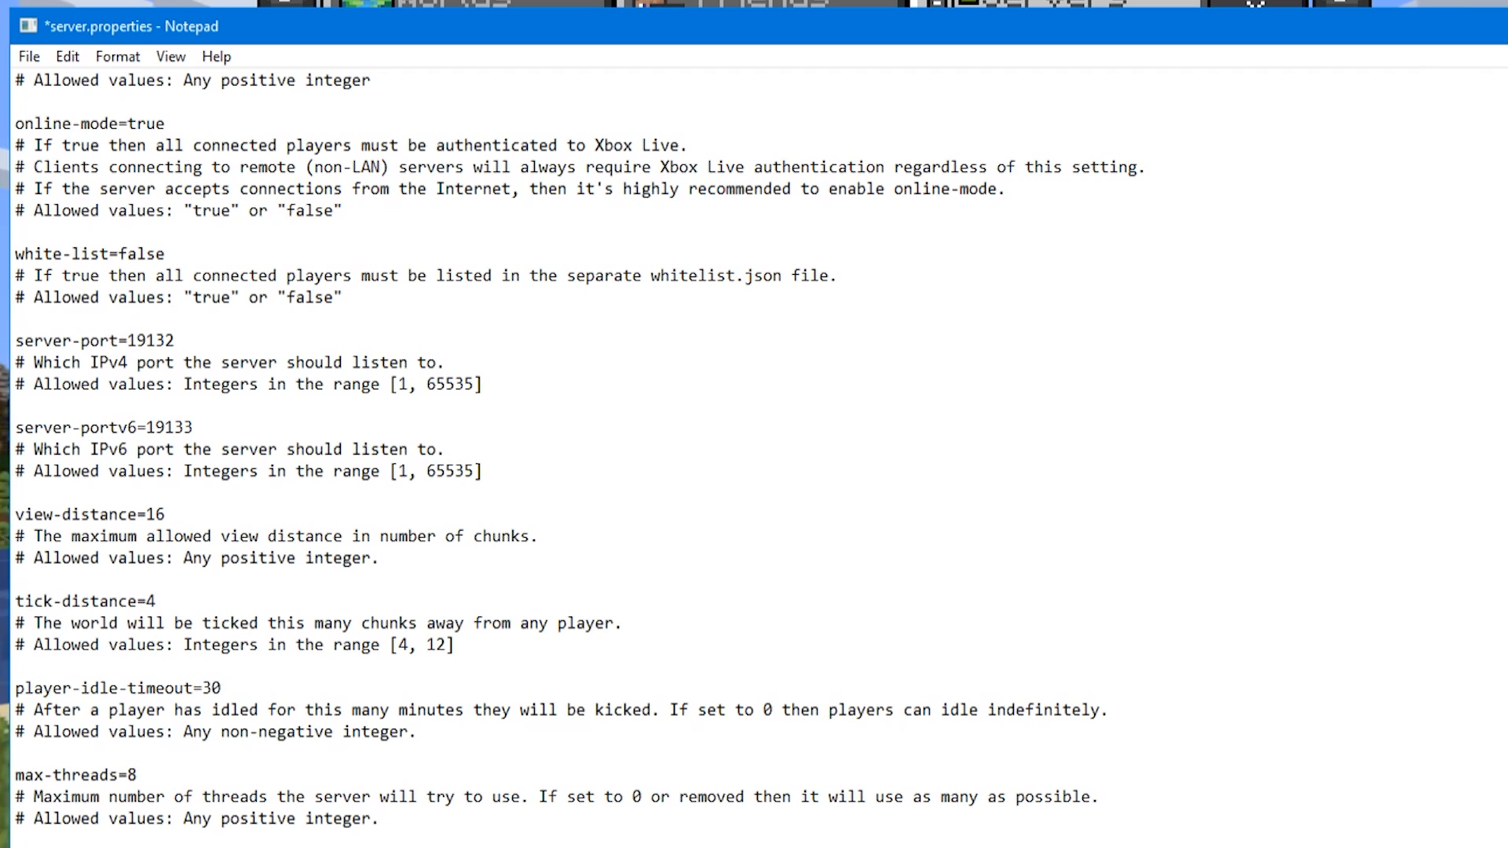
Step: Compare the level-name value in server.properties with the world folder in the worlds folder of BDS, using File Explorer
scroll(314, 677, "down", 2)
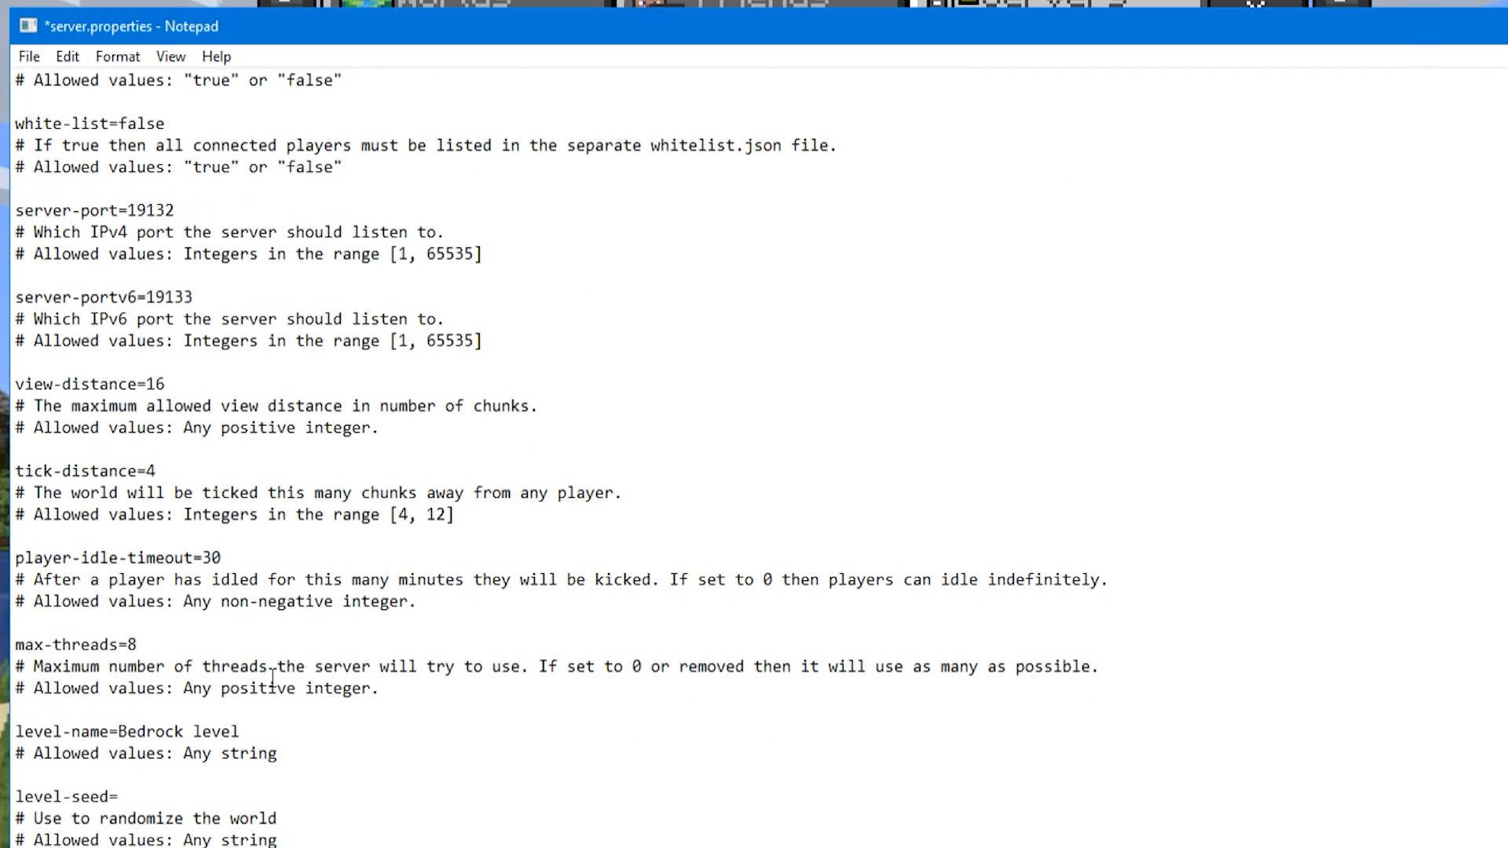
scroll(273, 676, "down", 3)
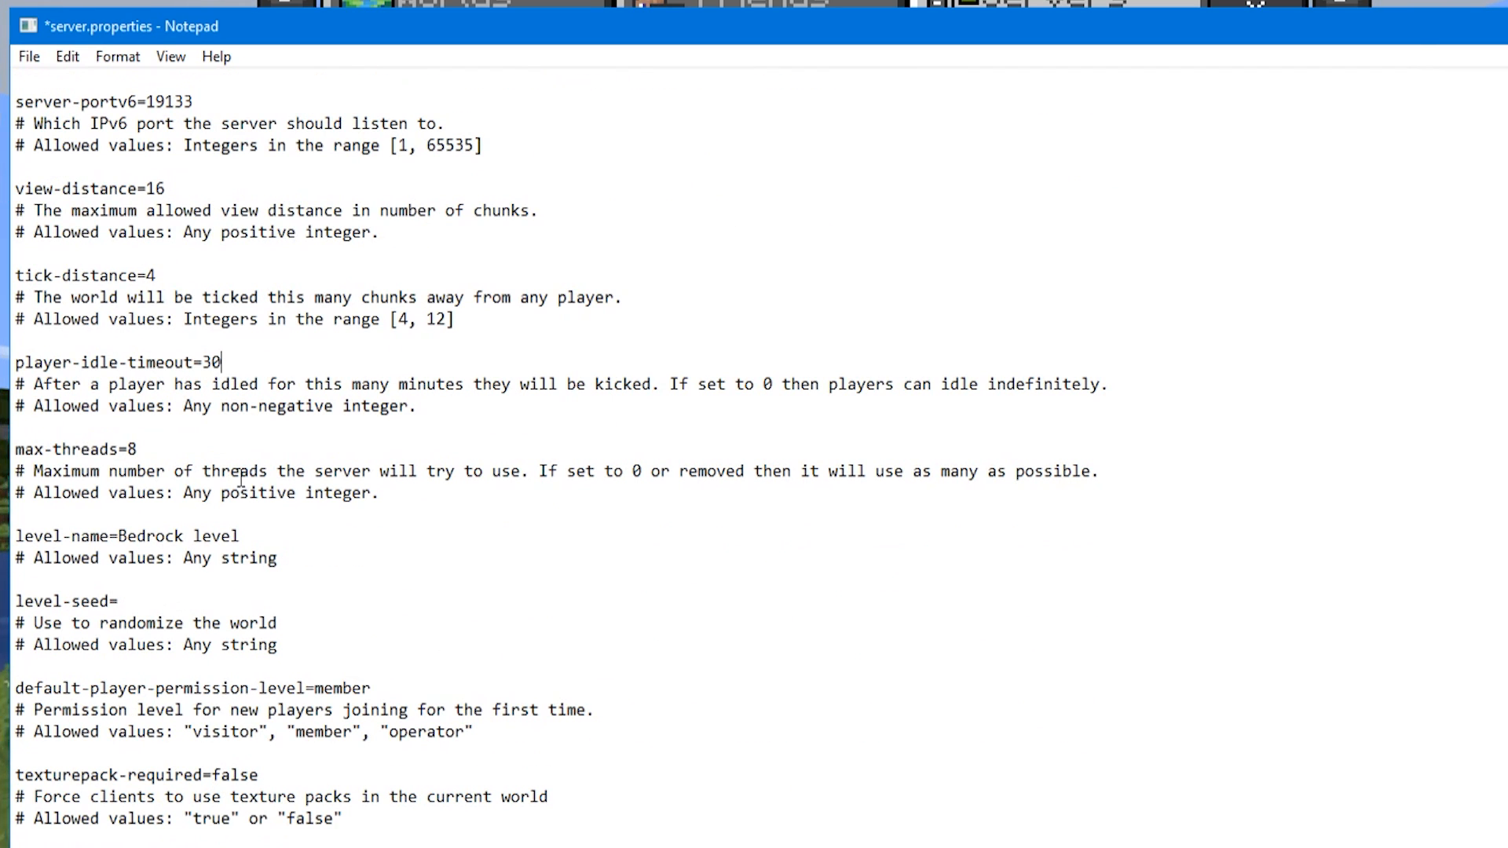
left_click_drag(122, 537, 267, 535)
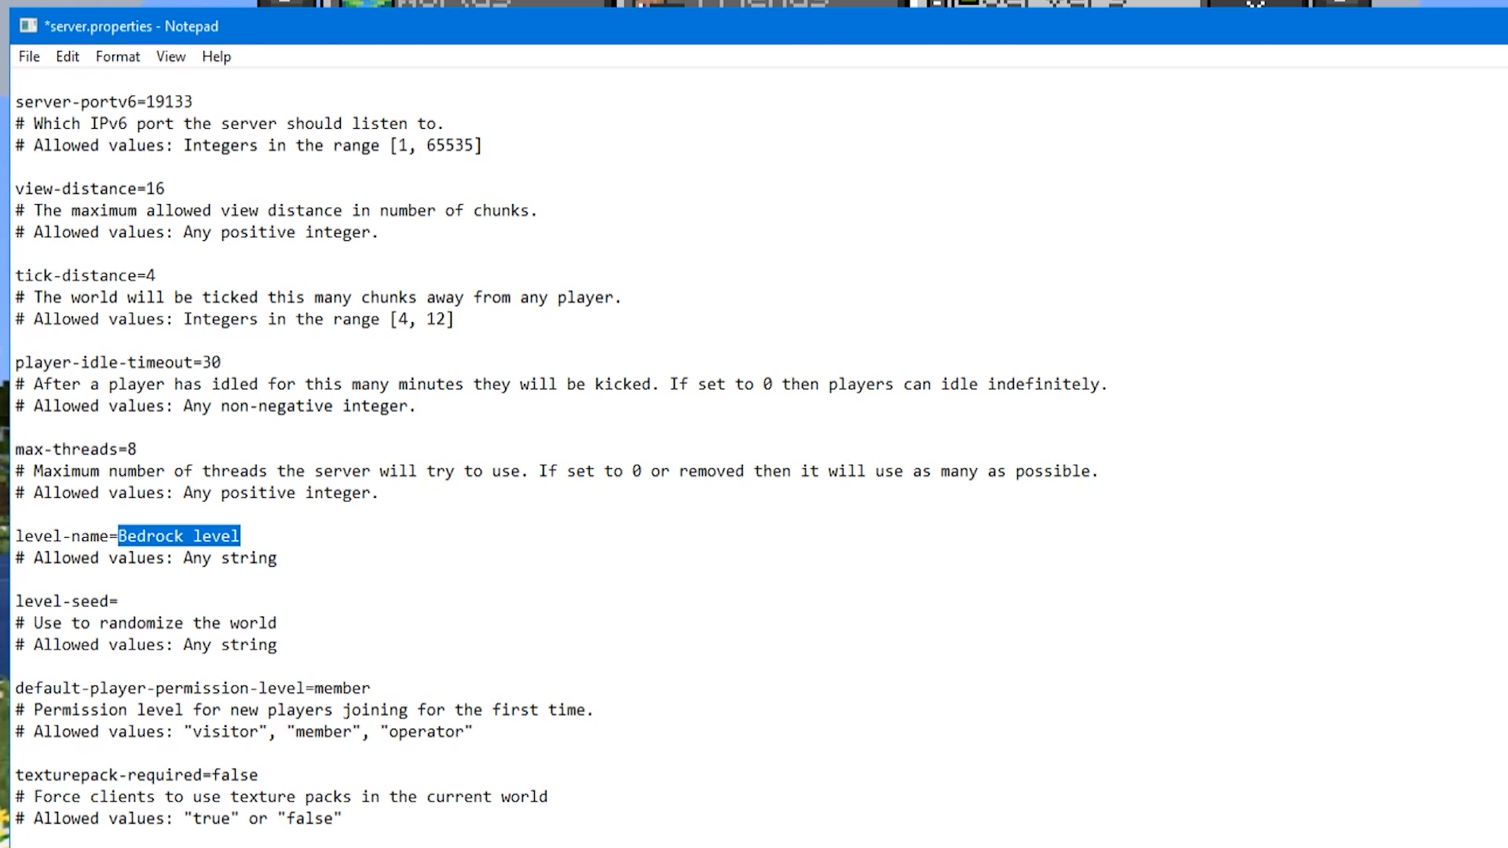
key("alt+Tab")
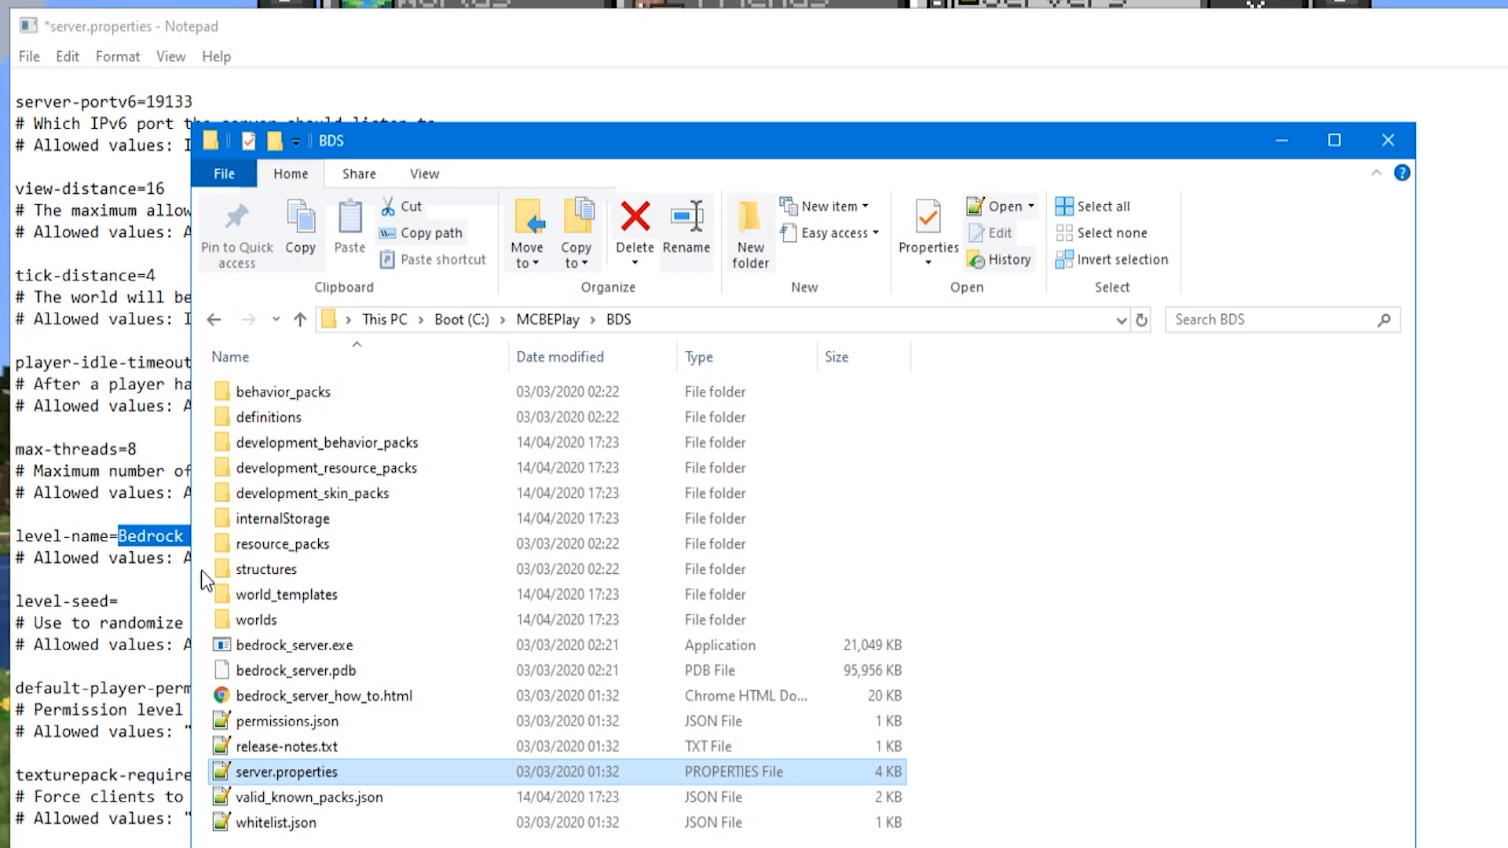
double_click(243, 624)
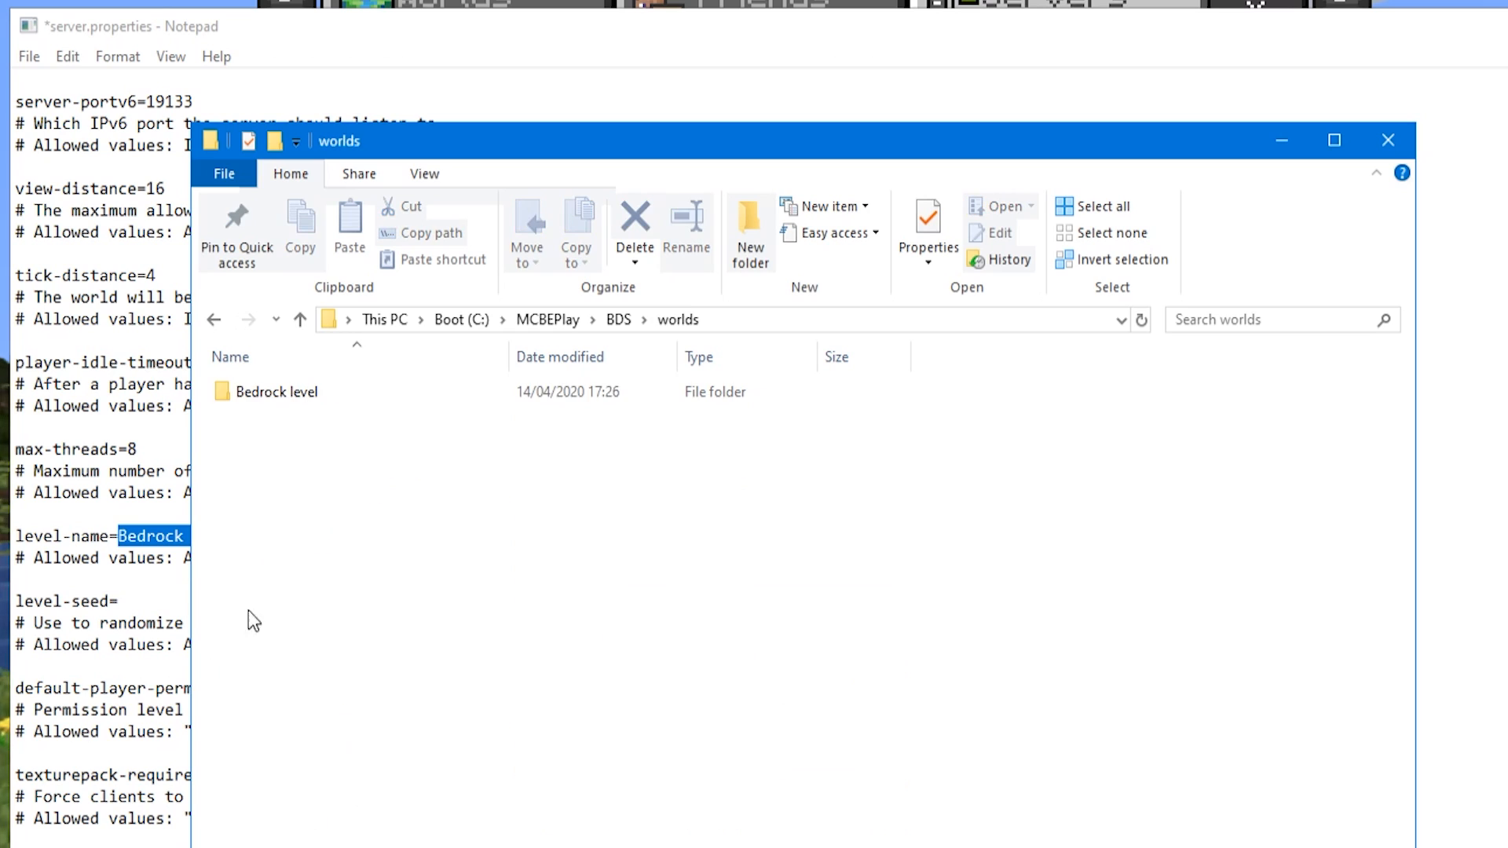
left_click(252, 396)
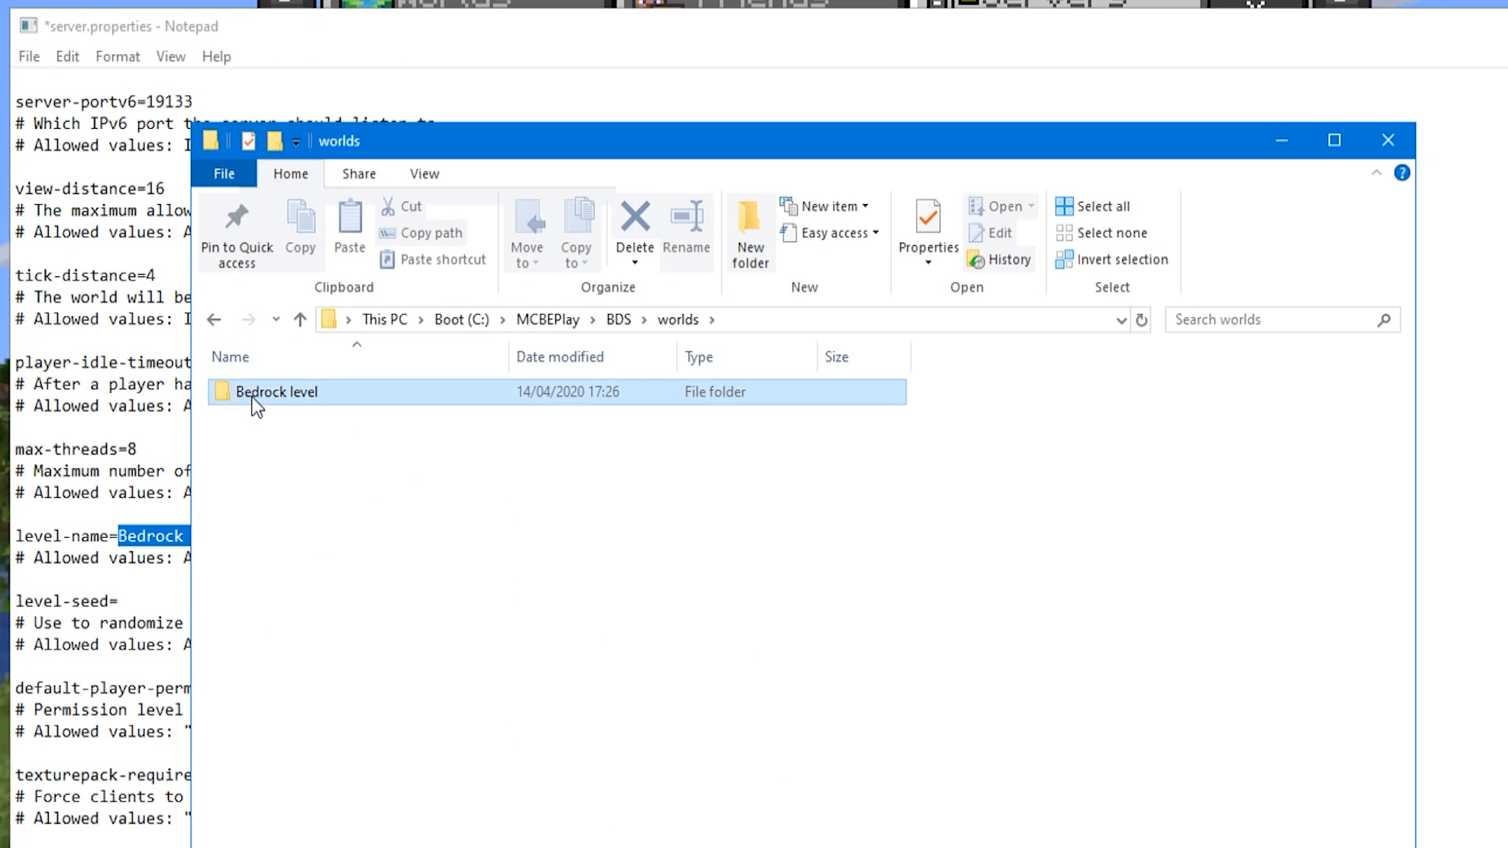
left_click_drag(402, 139, 606, 151)
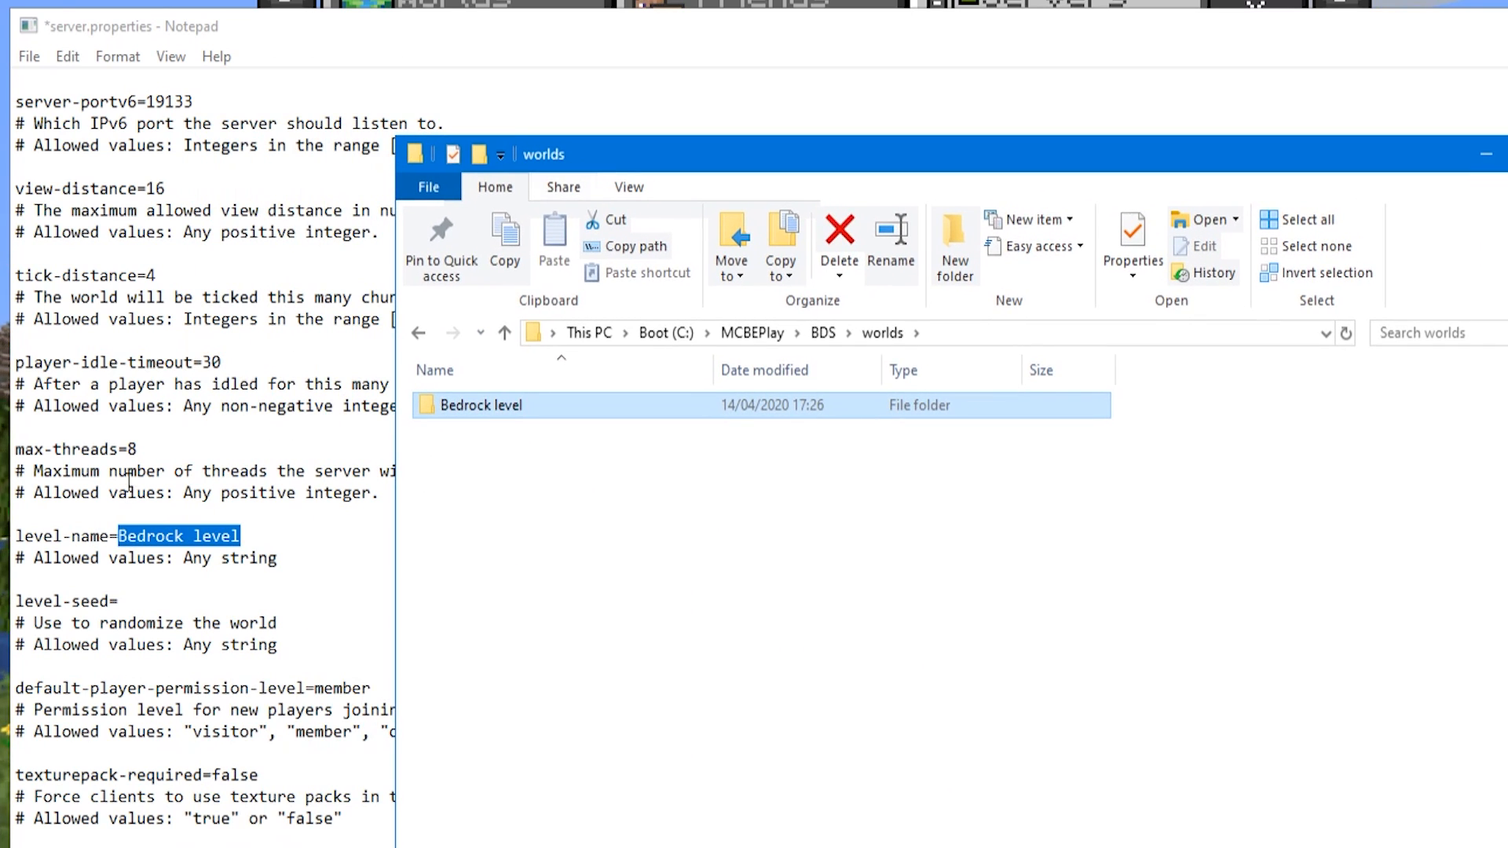
Step: Open the Bedrock level world folder to view its files, leaving its name as it is
left_click(487, 405)
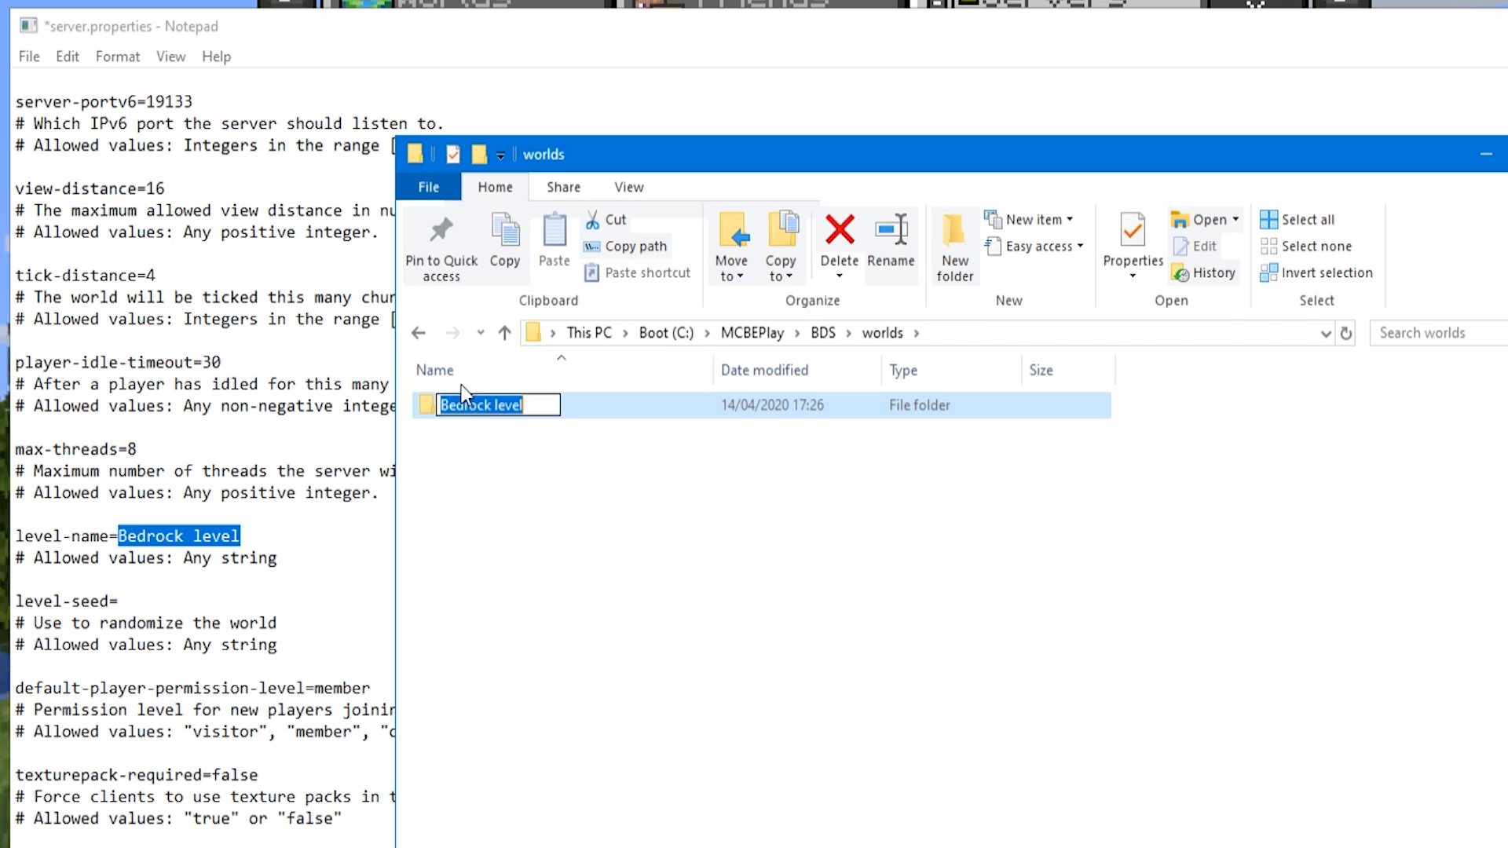
left_click(474, 432)
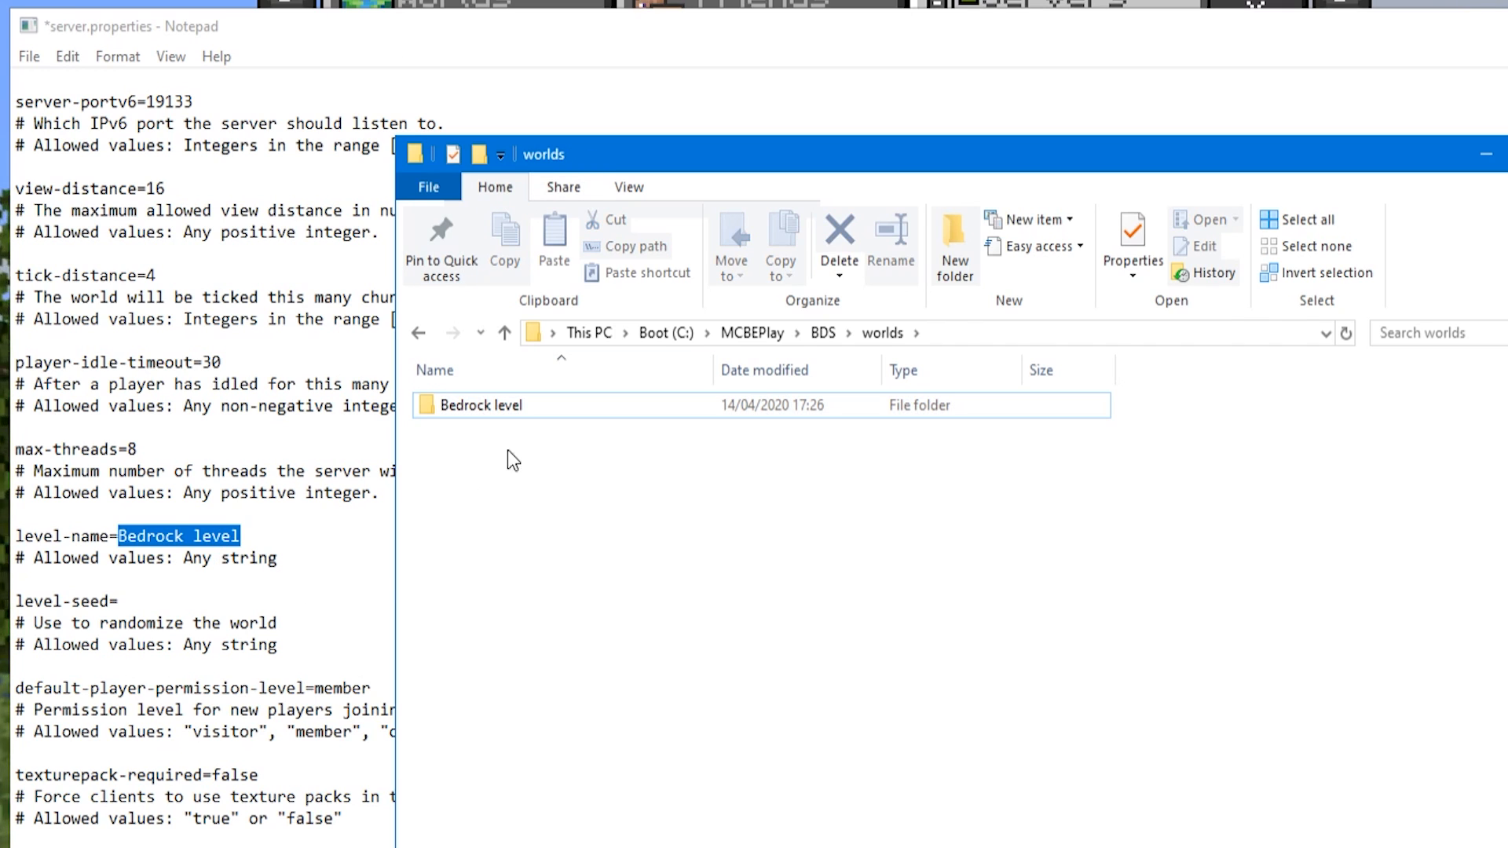
left_click_drag(615, 148, 538, 147)
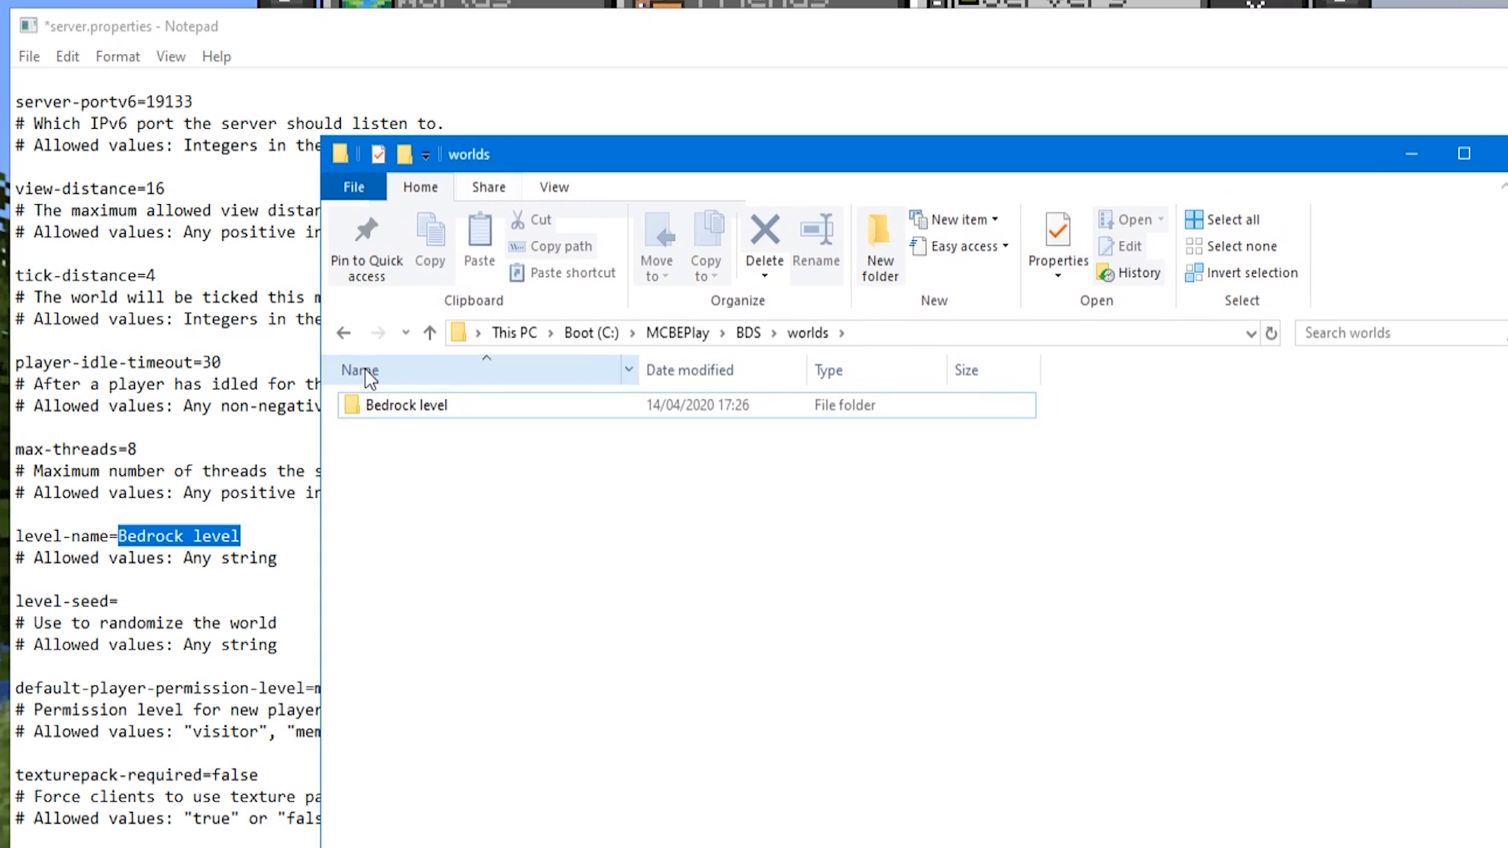
double_click(376, 407)
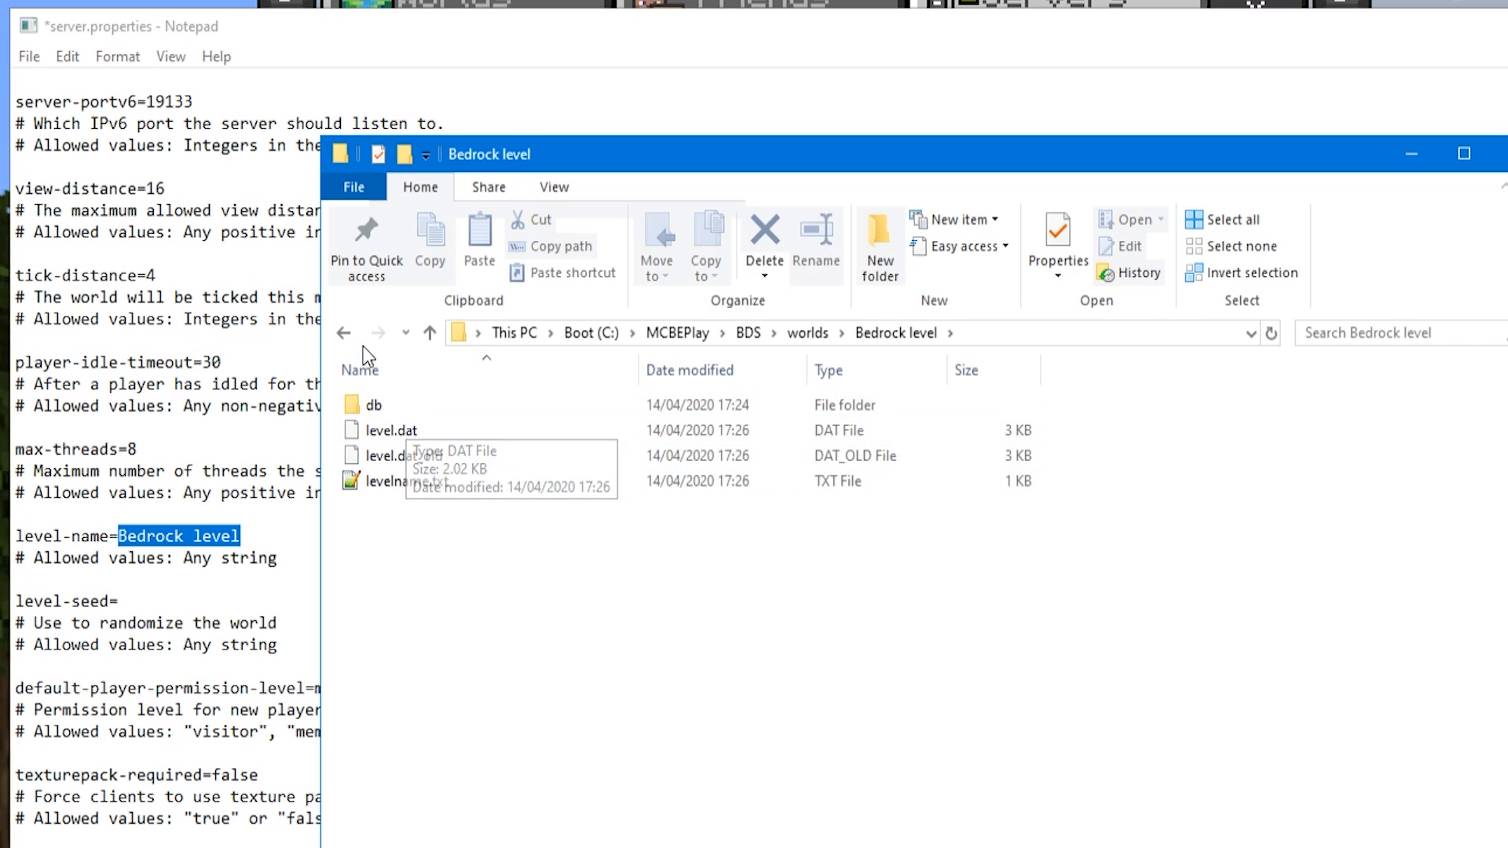
Step: Return to the worlds folder and check its world folder name against the level-name value in server.properties
left_click(343, 332)
left_click(223, 537)
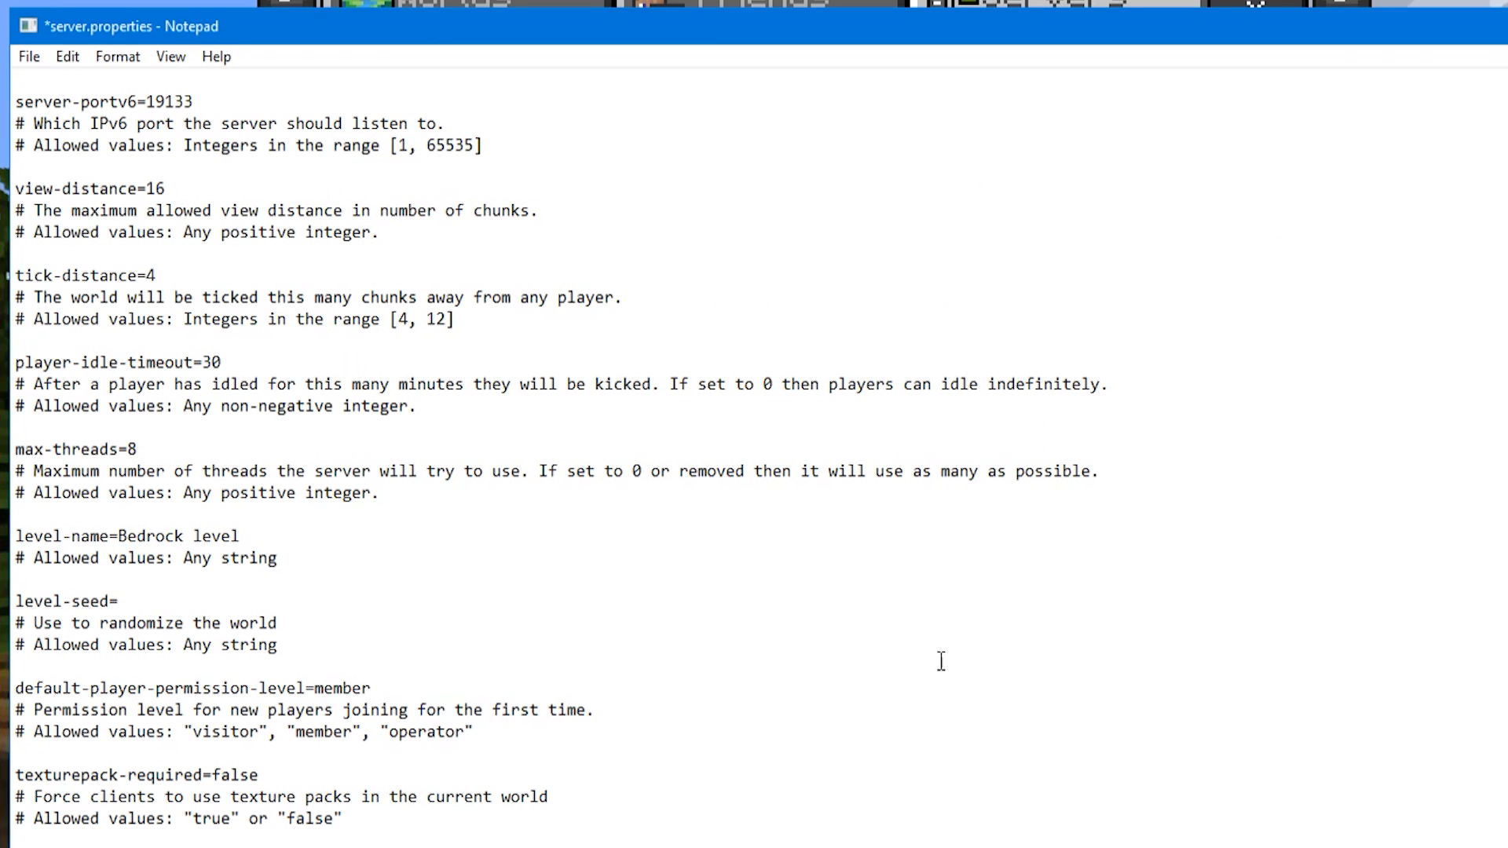
key("alt+Tab")
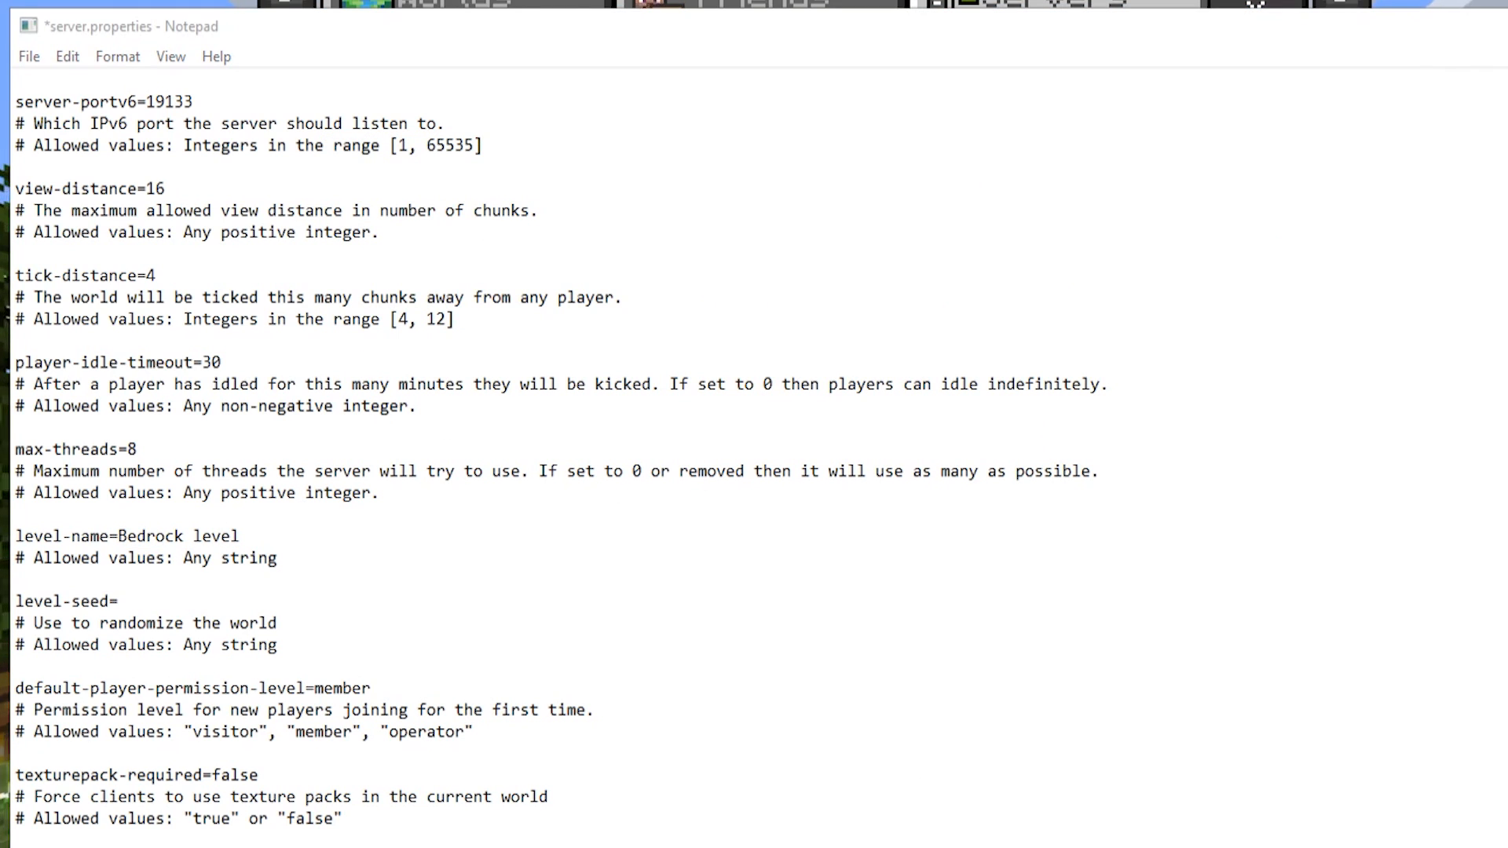
left_click_drag(119, 536, 259, 537)
key("alt+Tab")
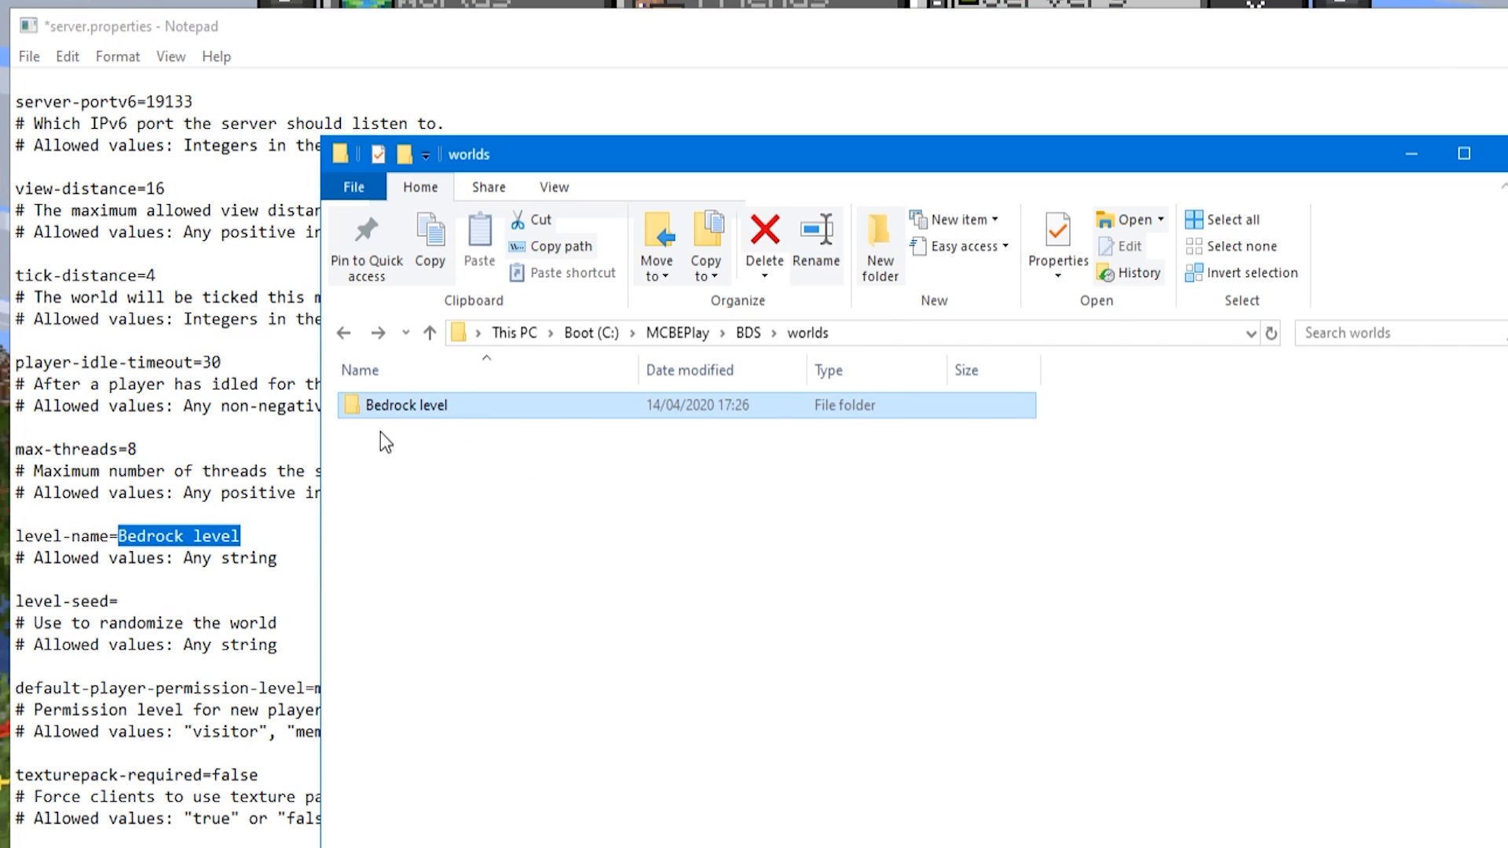
left_click(224, 645)
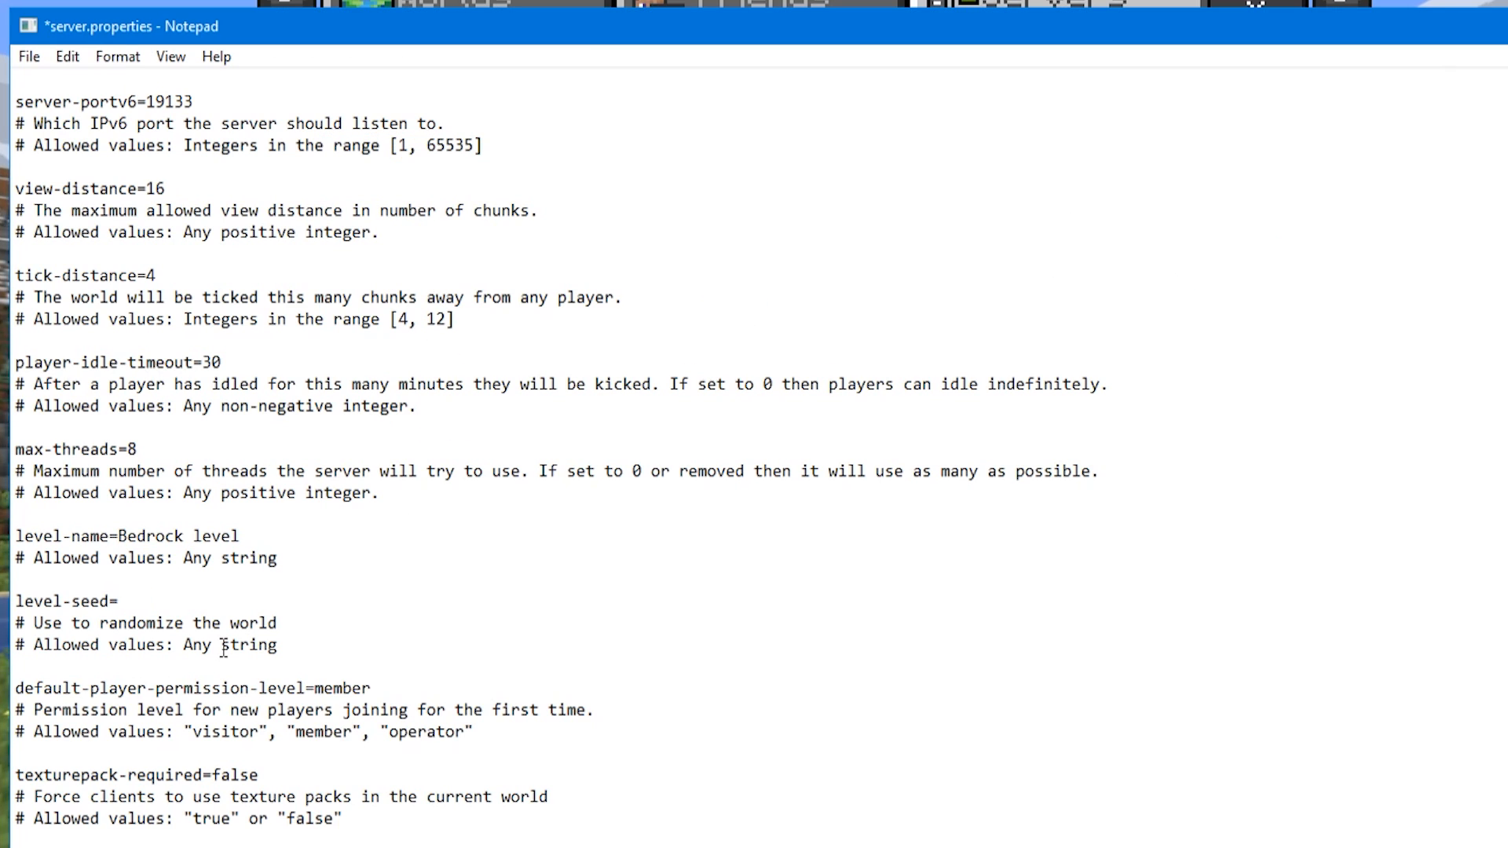
Step: Set level-seed to 123 in server.properties
left_click(146, 606)
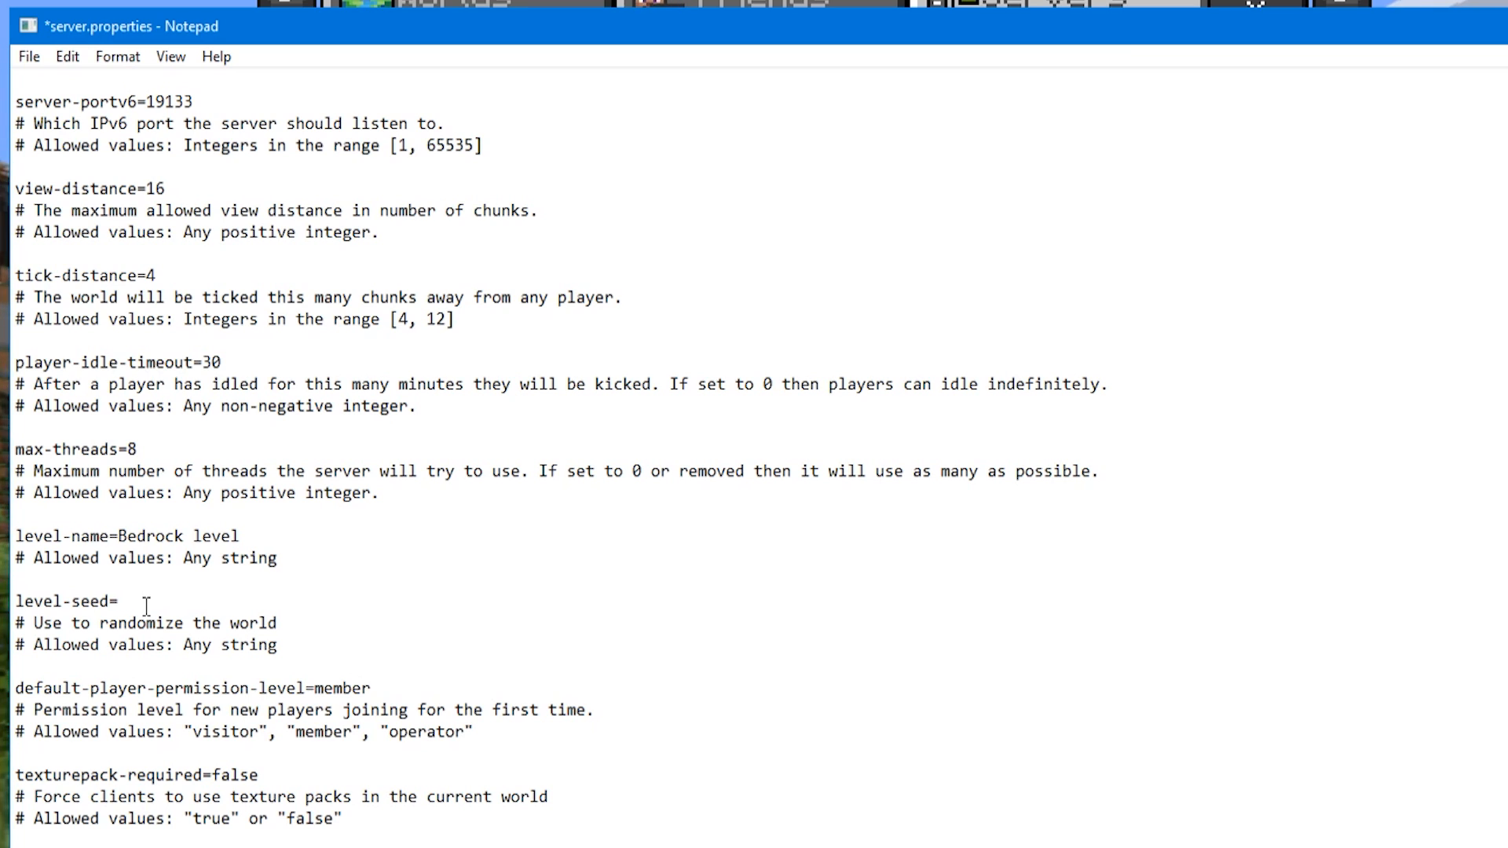
type("123")
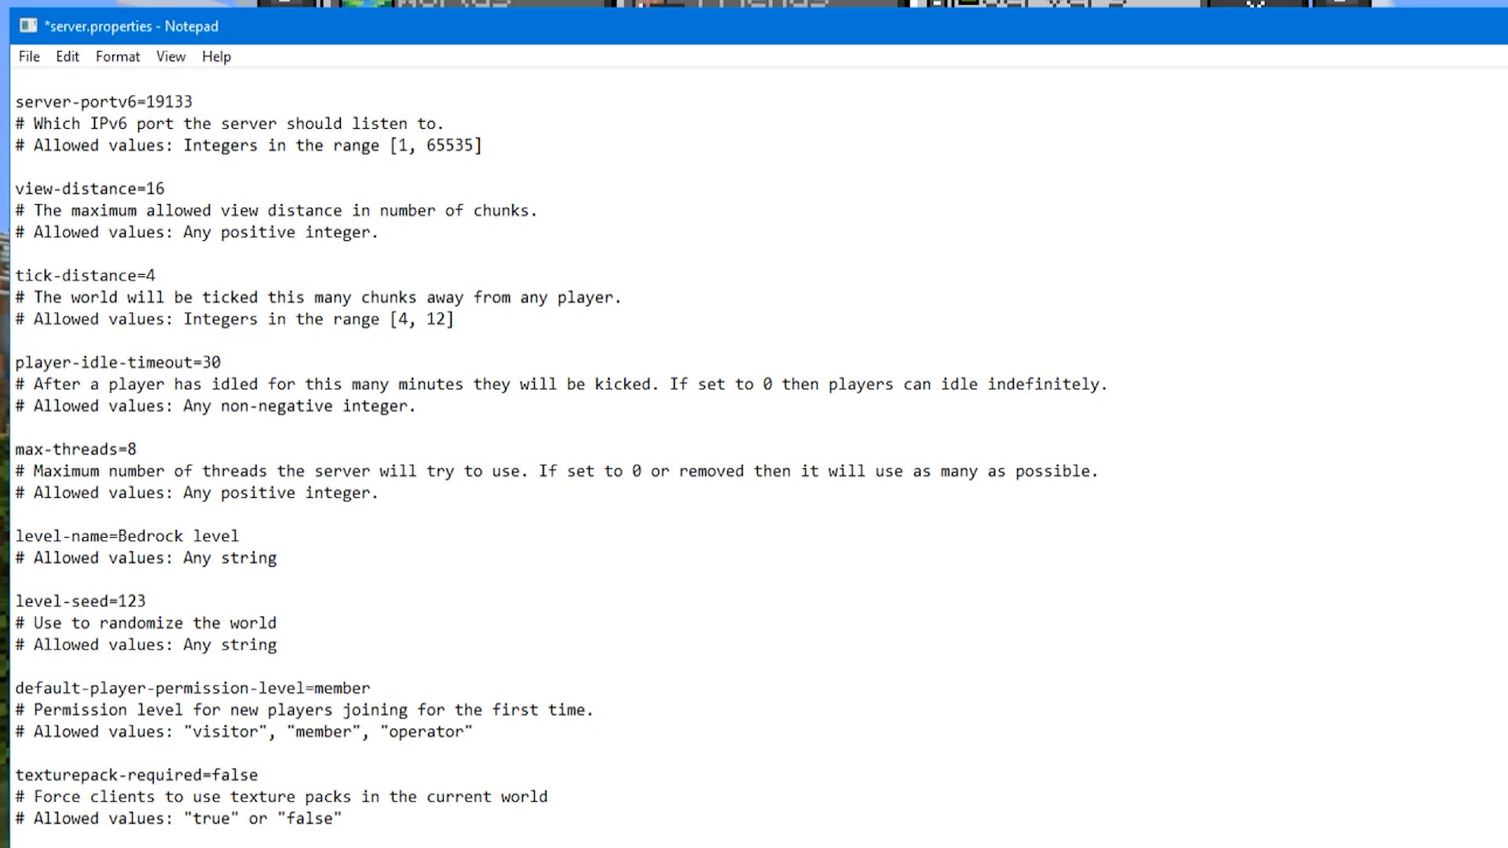
left_click_drag(156, 607, 119, 603)
left_click(147, 606)
left_click(120, 605)
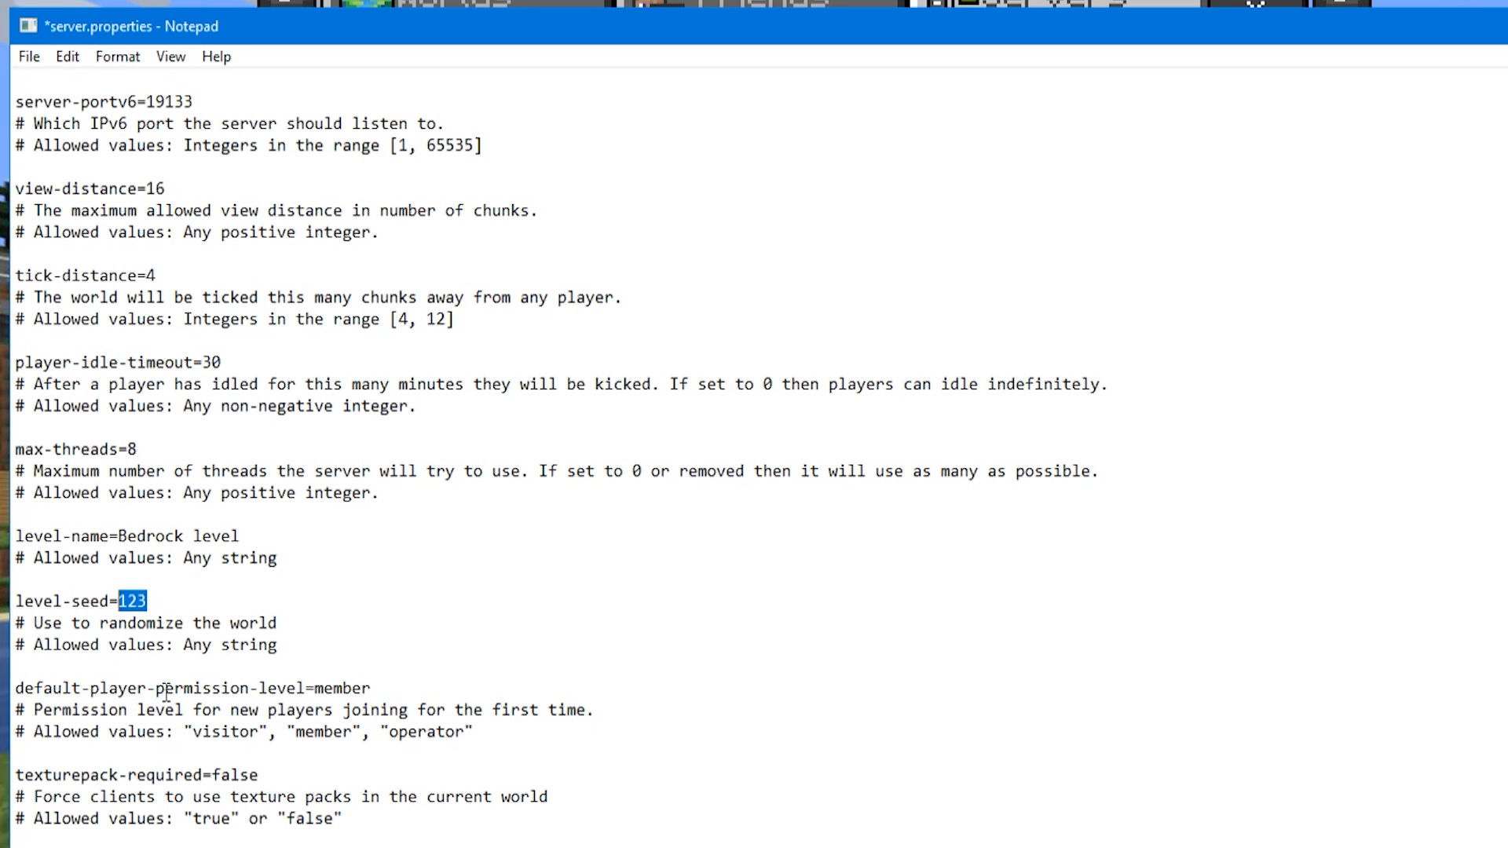
left_click(100, 601)
left_click_drag(119, 601, 150, 601)
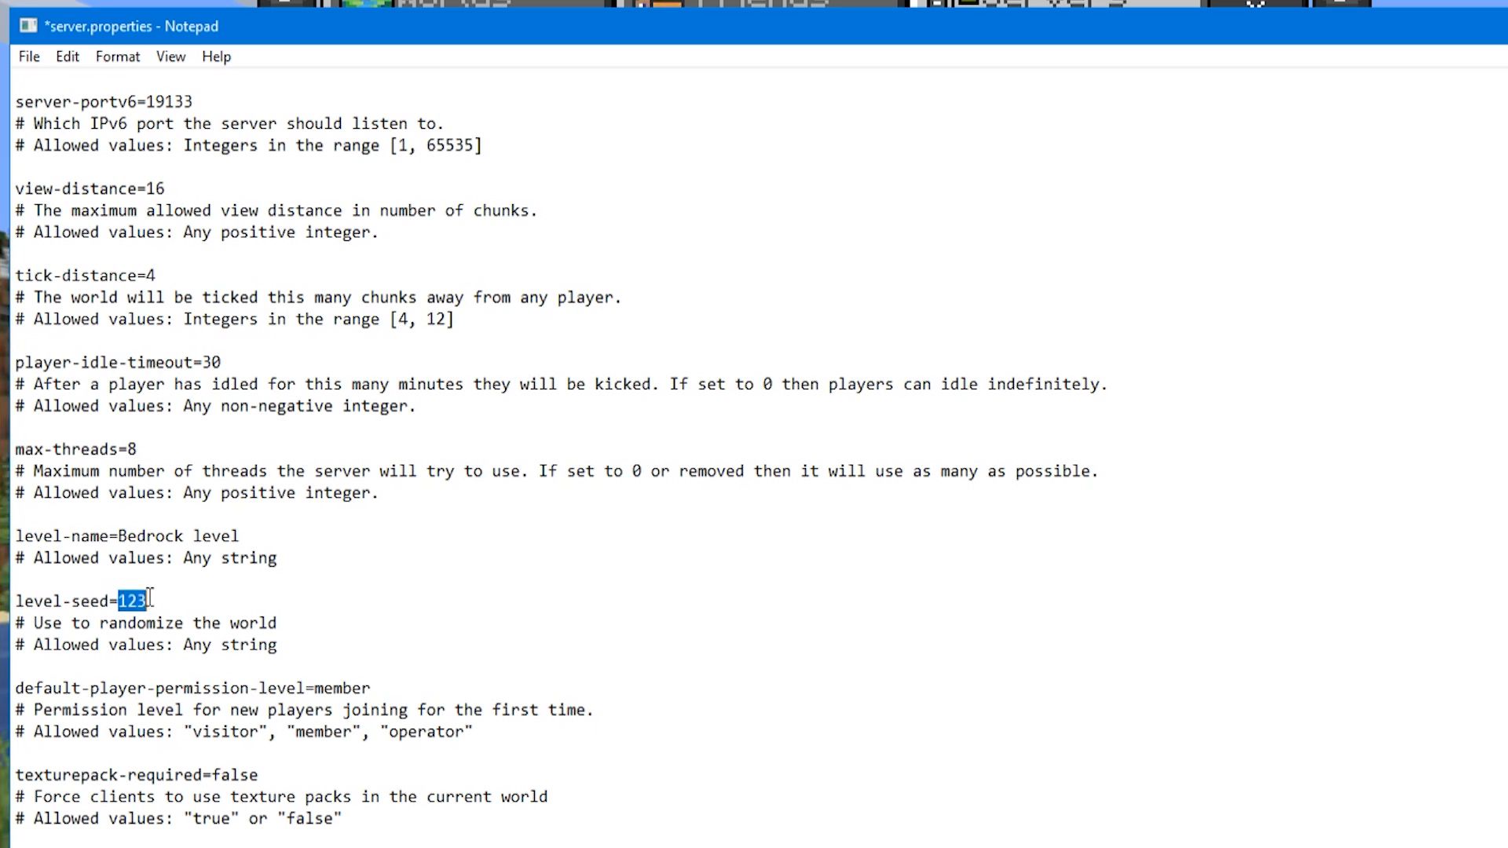
left_click(158, 603)
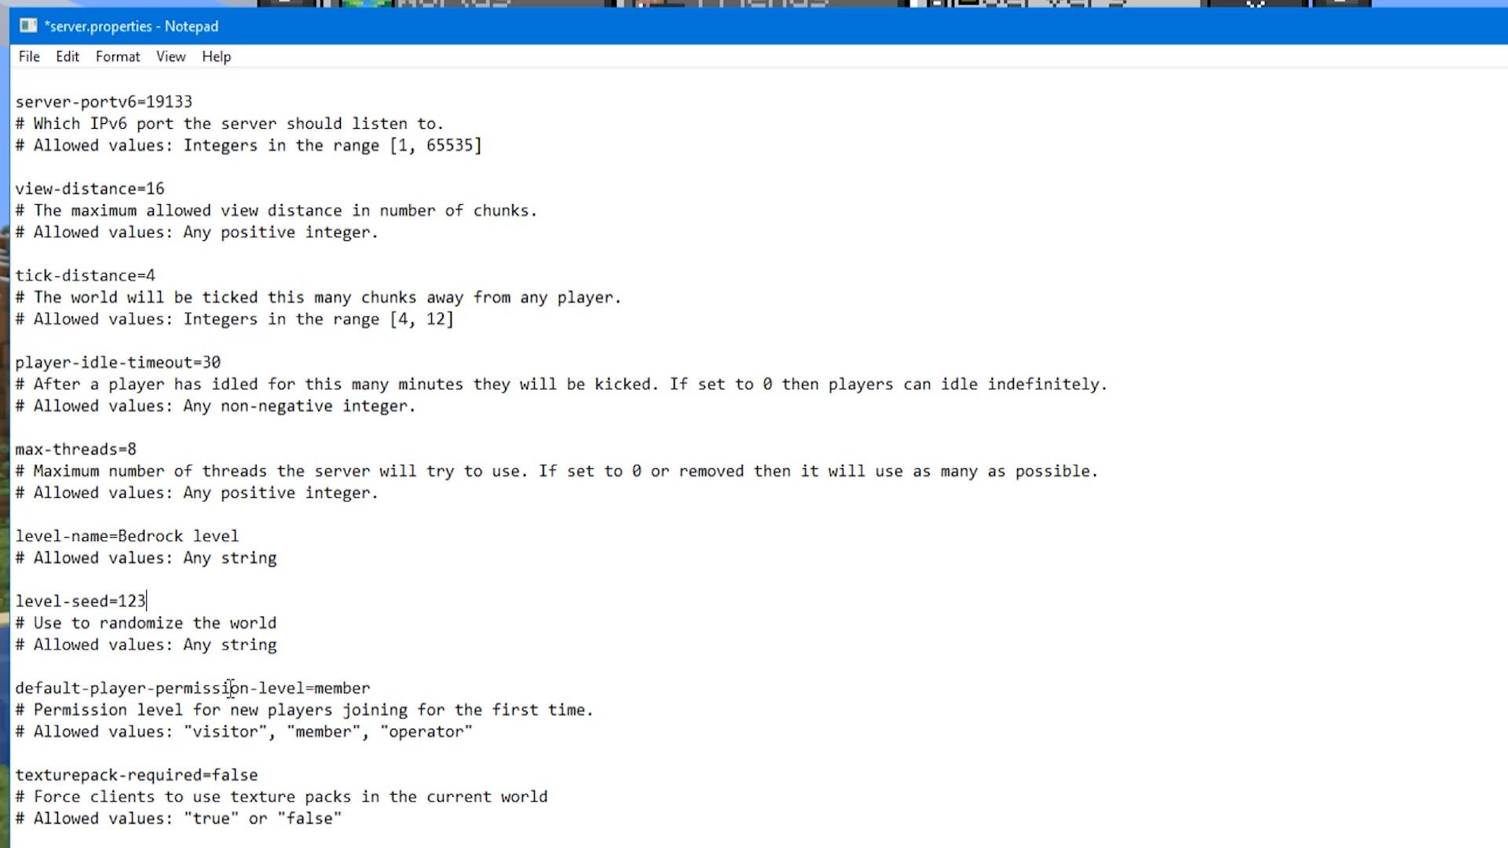
Step: Examine the default-player-permission-level setting and its allowed values operator, member and visitor
left_click_drag(314, 688, 372, 688)
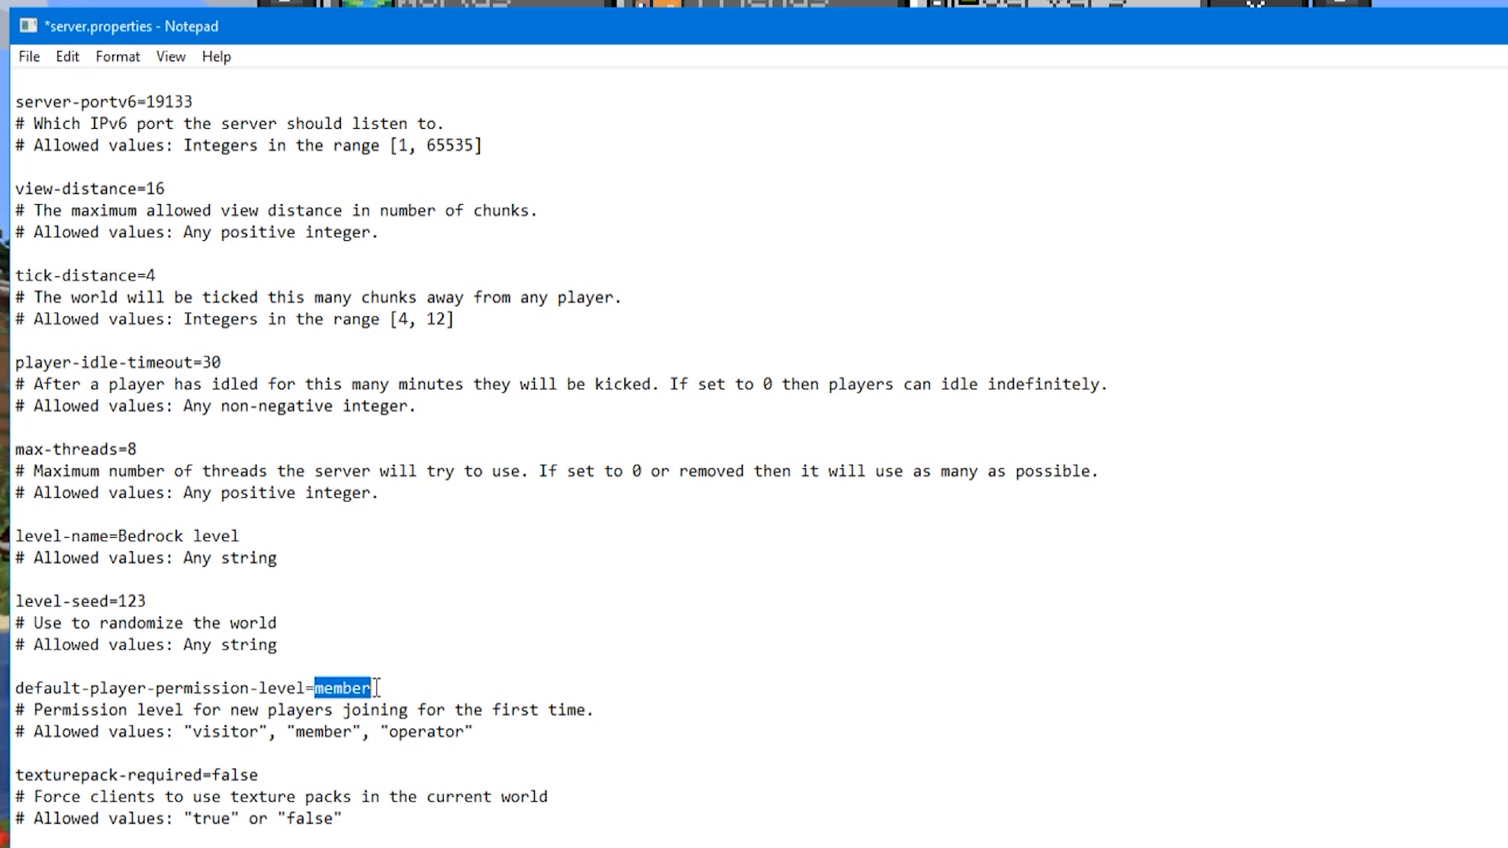
left_click(375, 688)
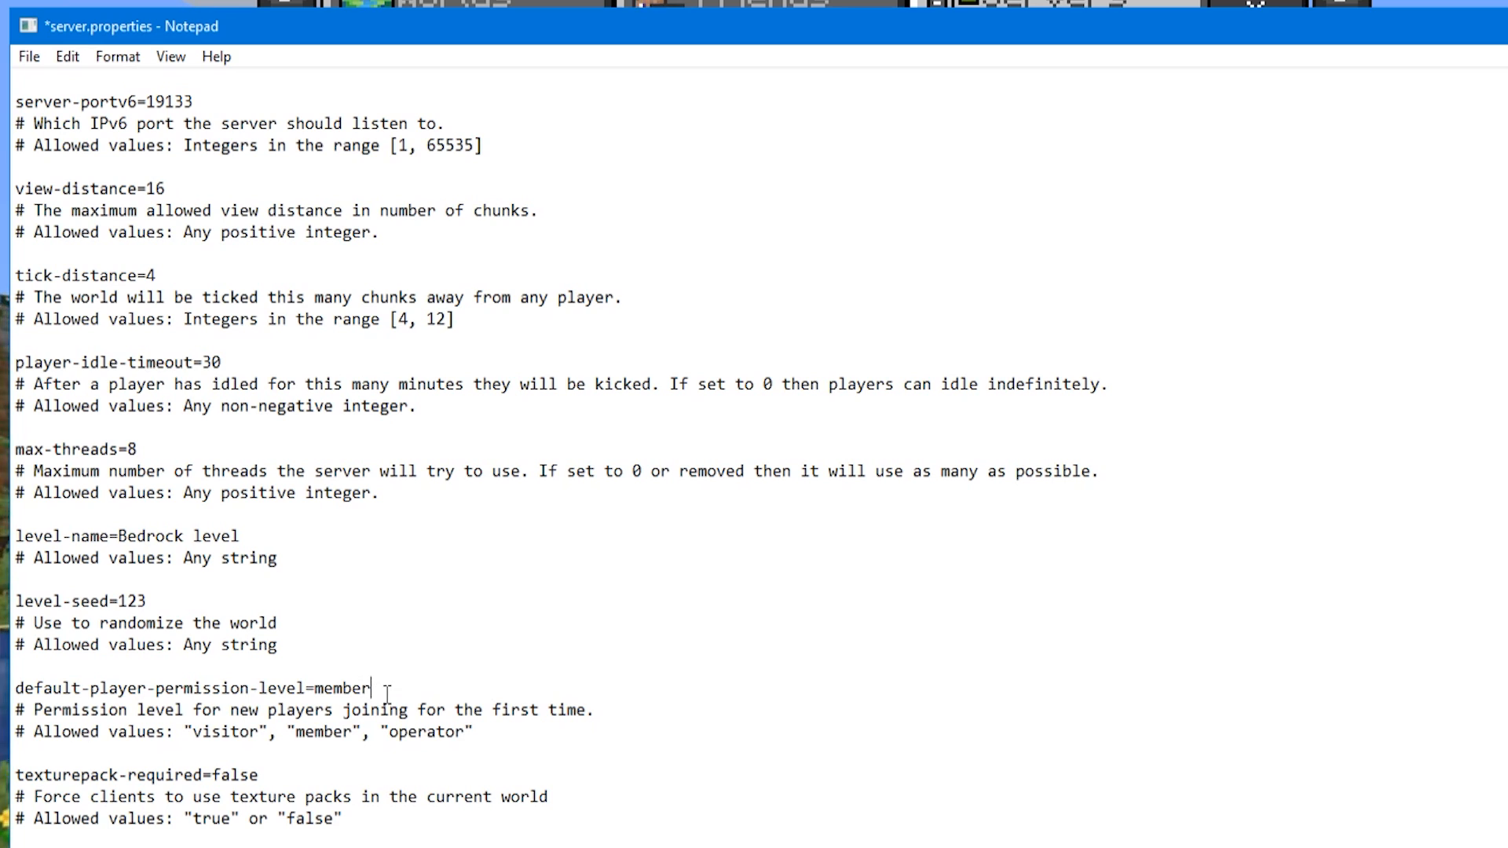
left_click_drag(384, 731, 472, 734)
left_click(472, 736)
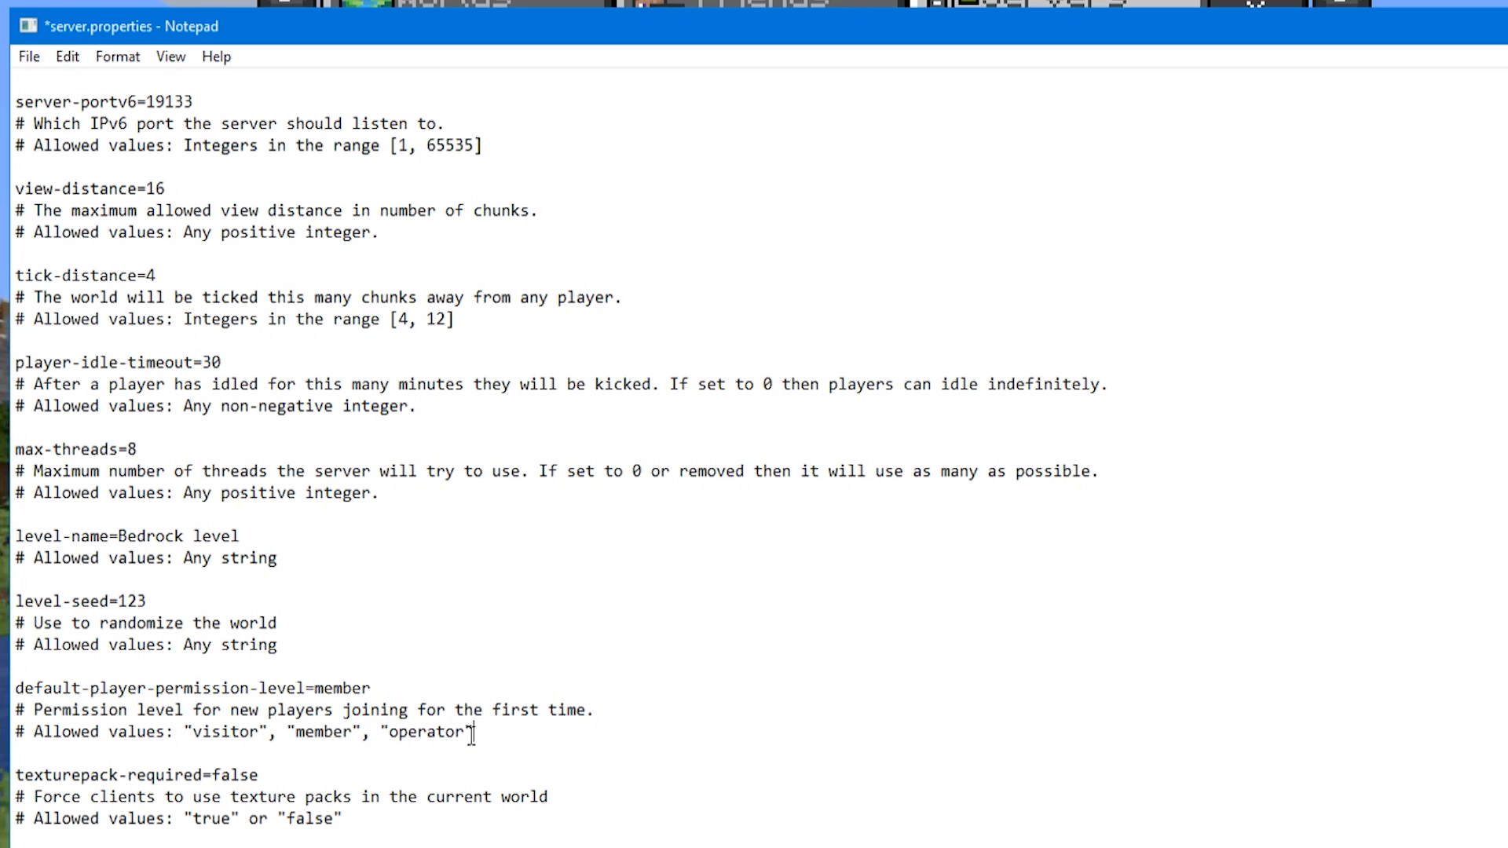
double_click(426, 732)
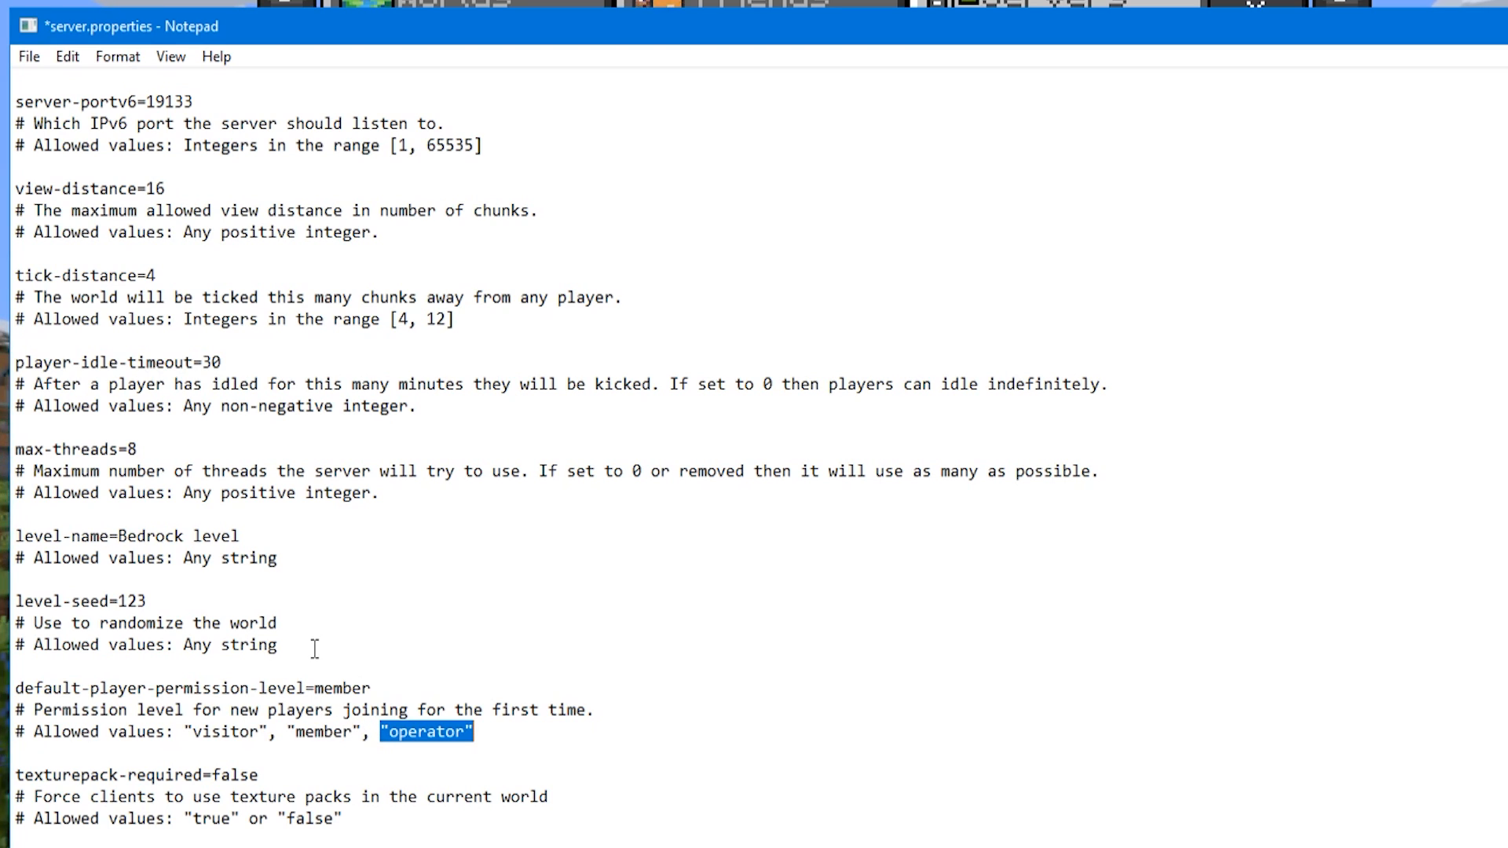
left_click(318, 731)
double_click(314, 732)
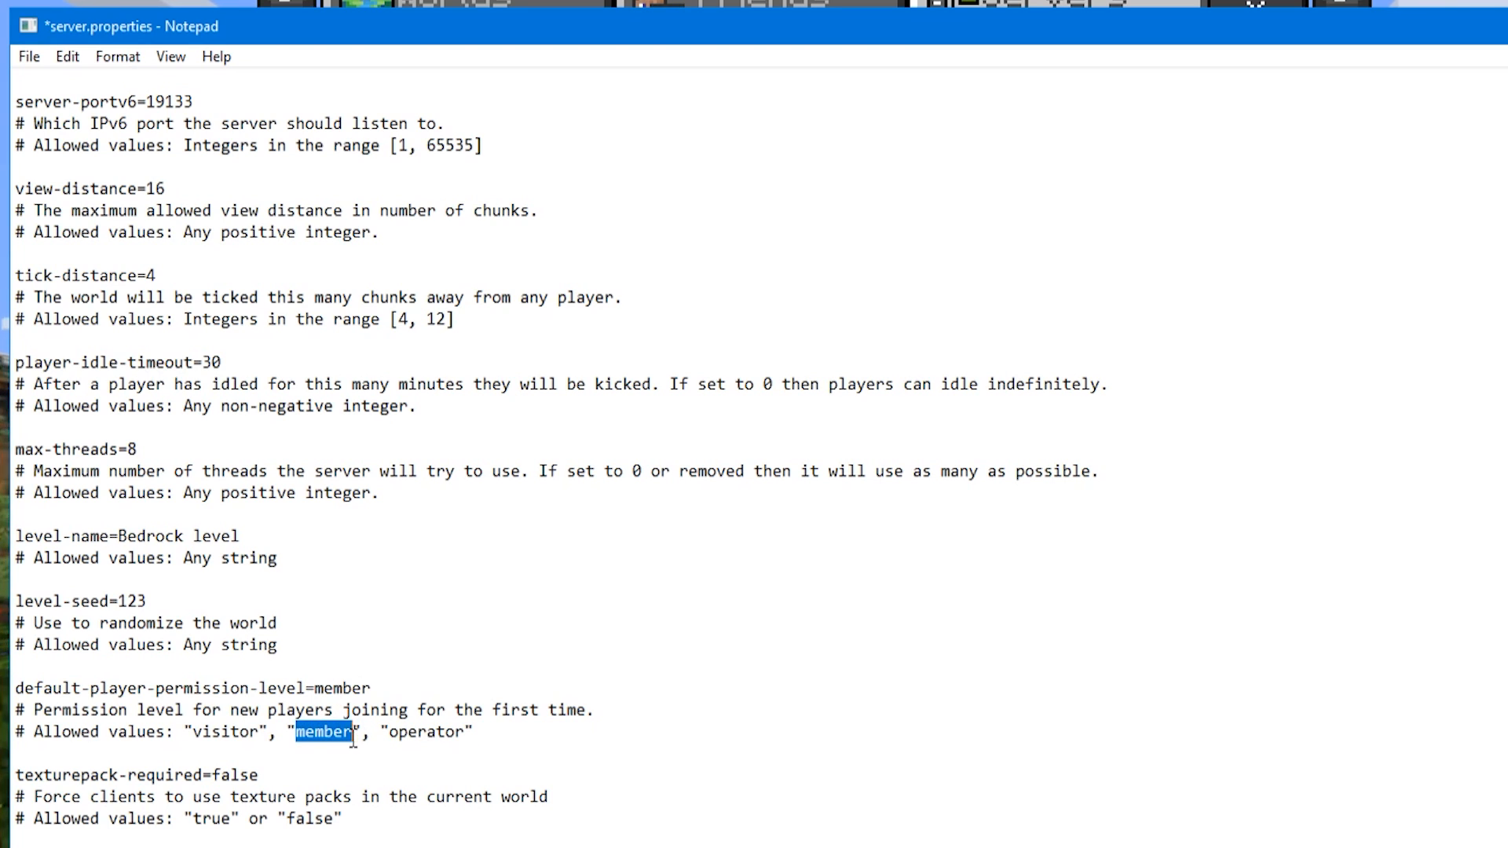
left_click_drag(185, 732, 268, 733)
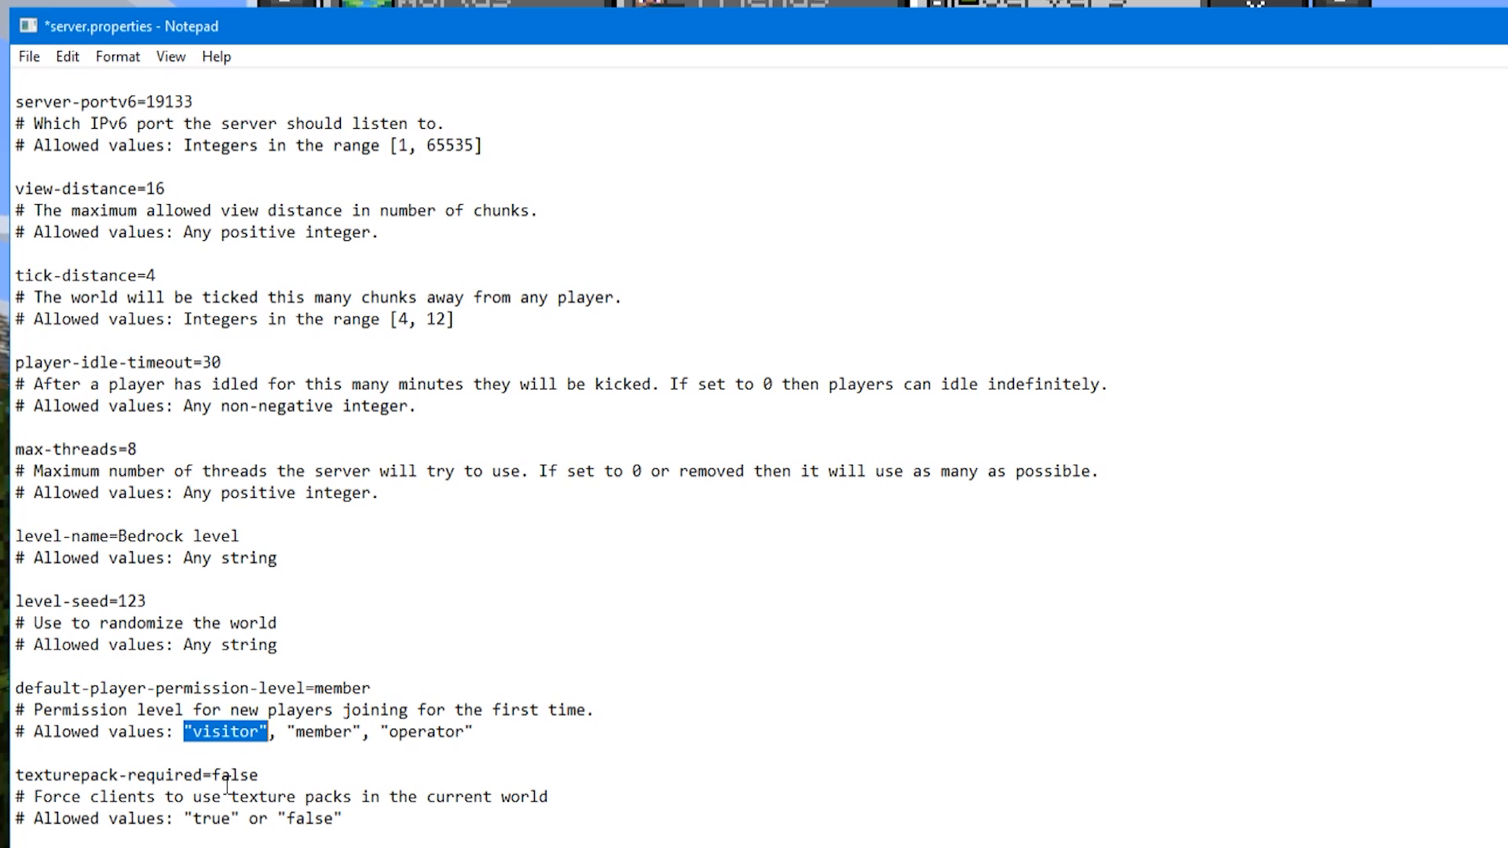
left_click(245, 774)
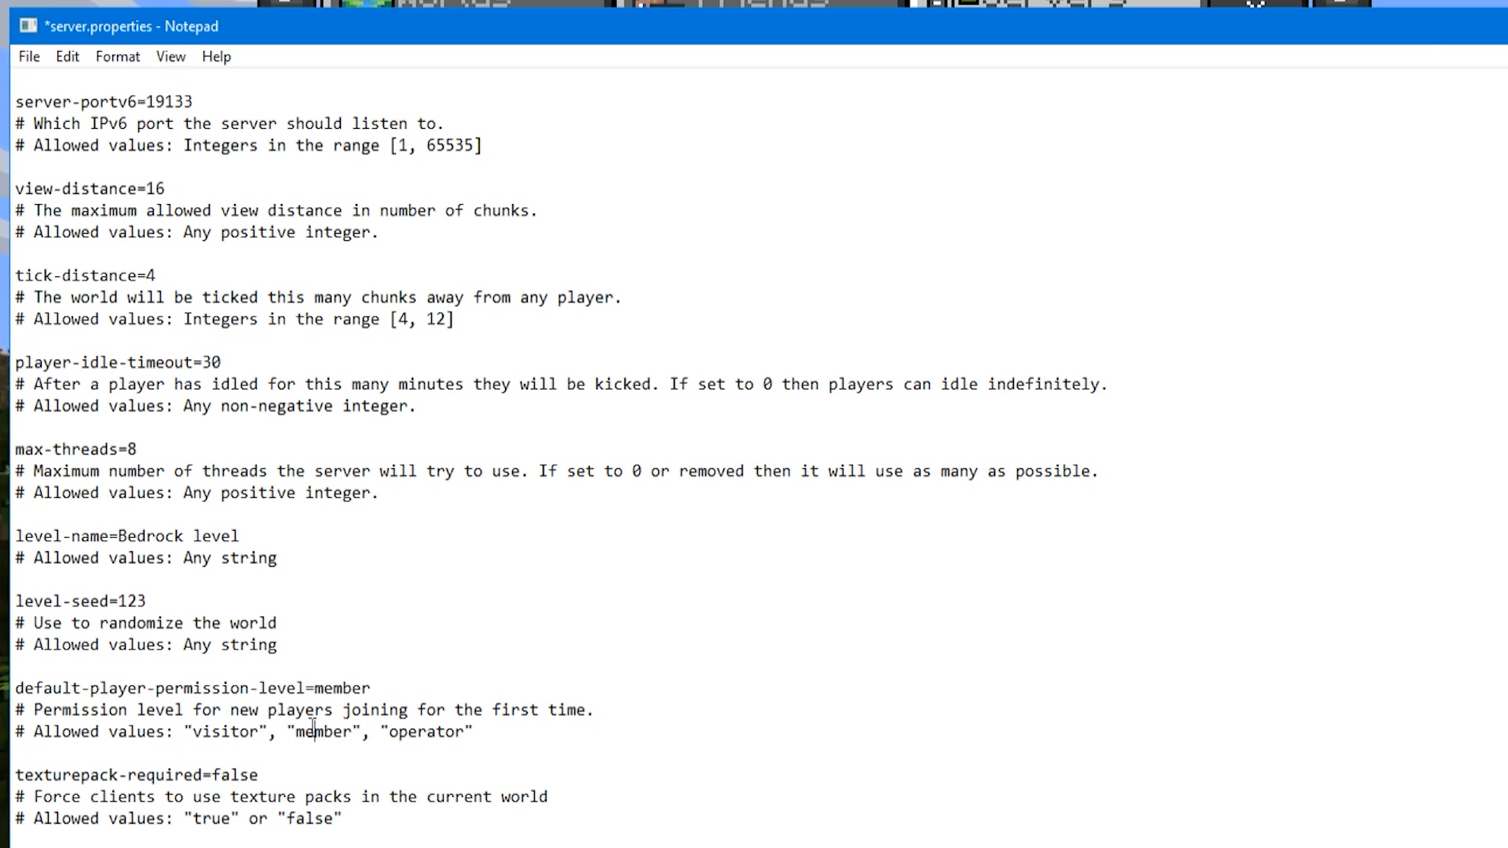
double_click(304, 731)
left_click_drag(288, 731, 361, 732)
Step: Try texturepack-required at true and restore it to false
scroll(148, 703, "down", 2)
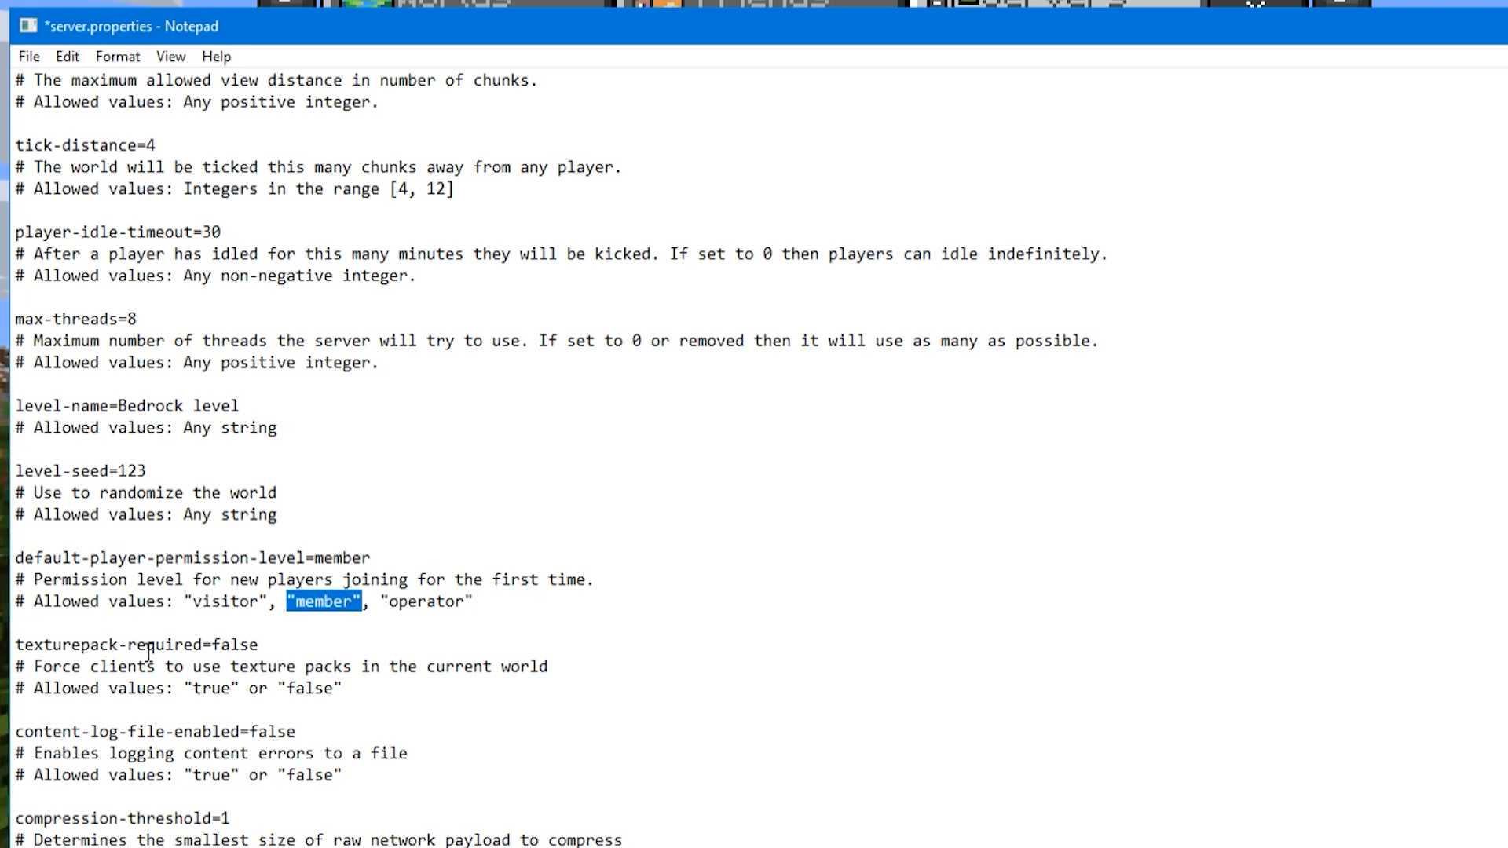
left_click_drag(269, 645, 16, 645)
scroll(129, 596, "down", 2)
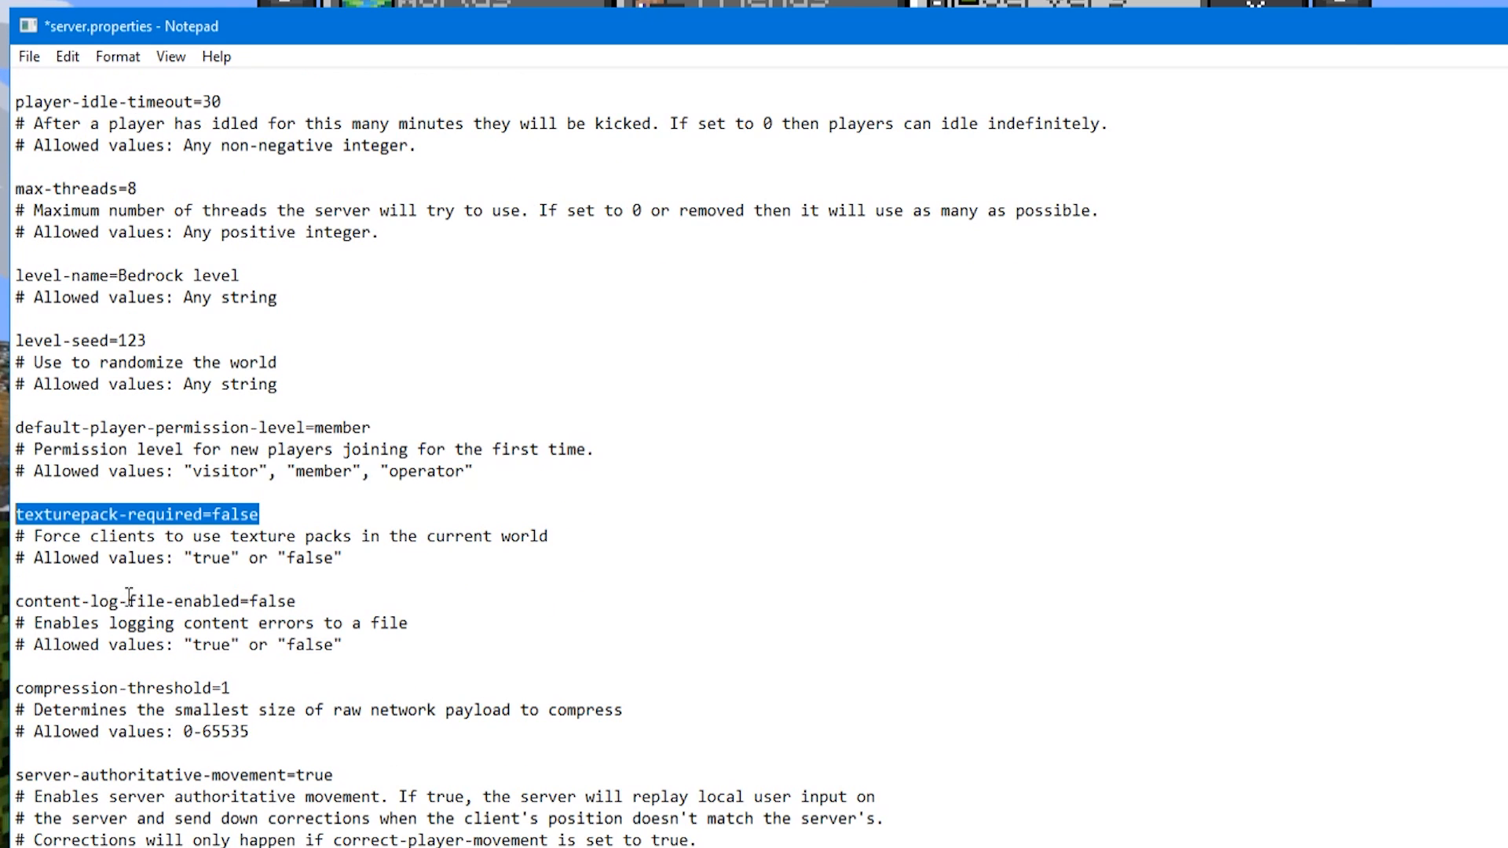
left_click_drag(211, 515, 267, 516)
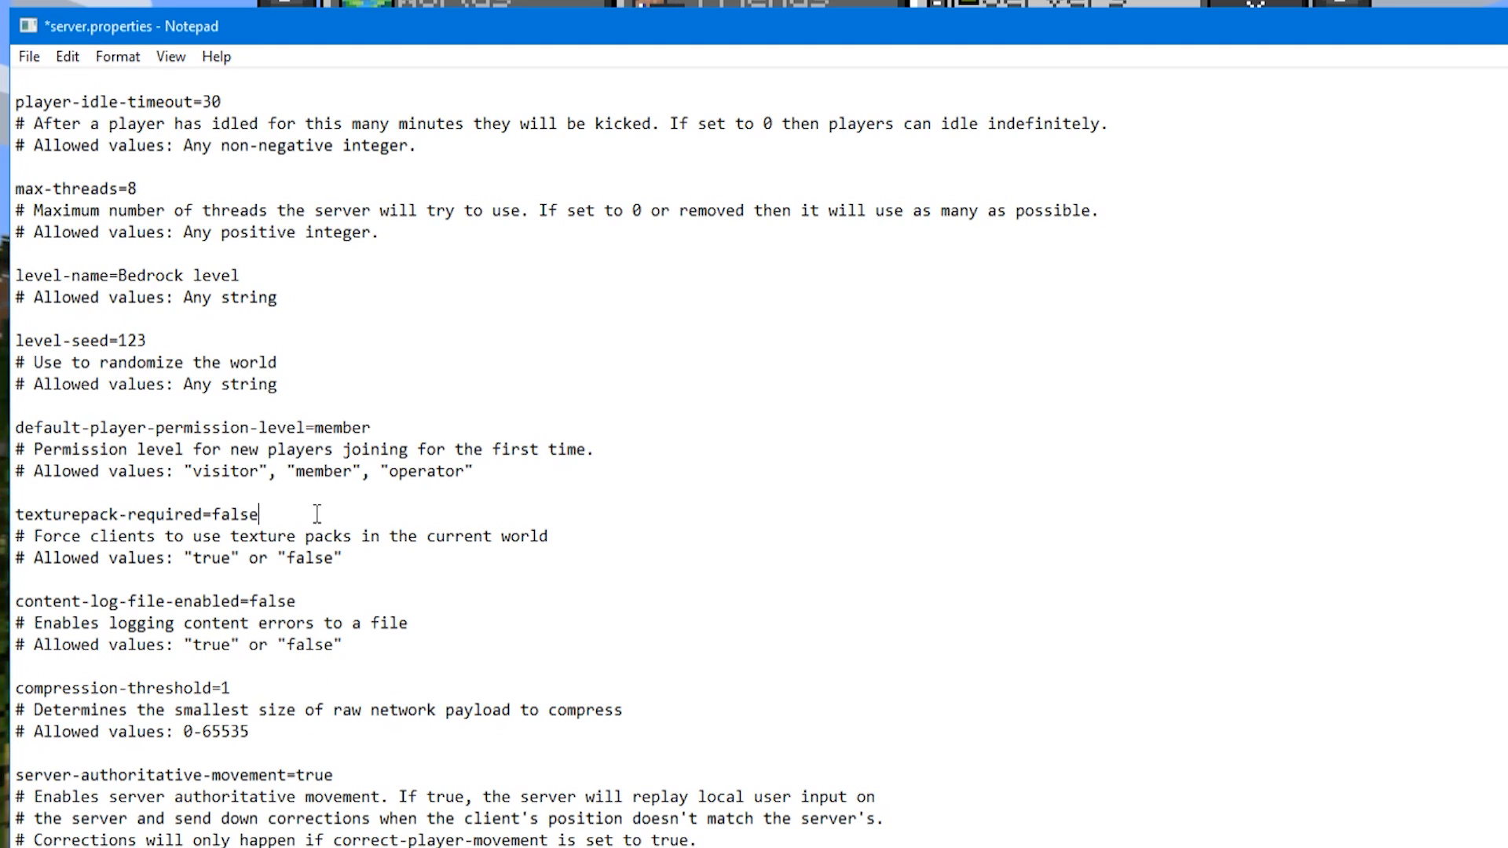
double_click(229, 516)
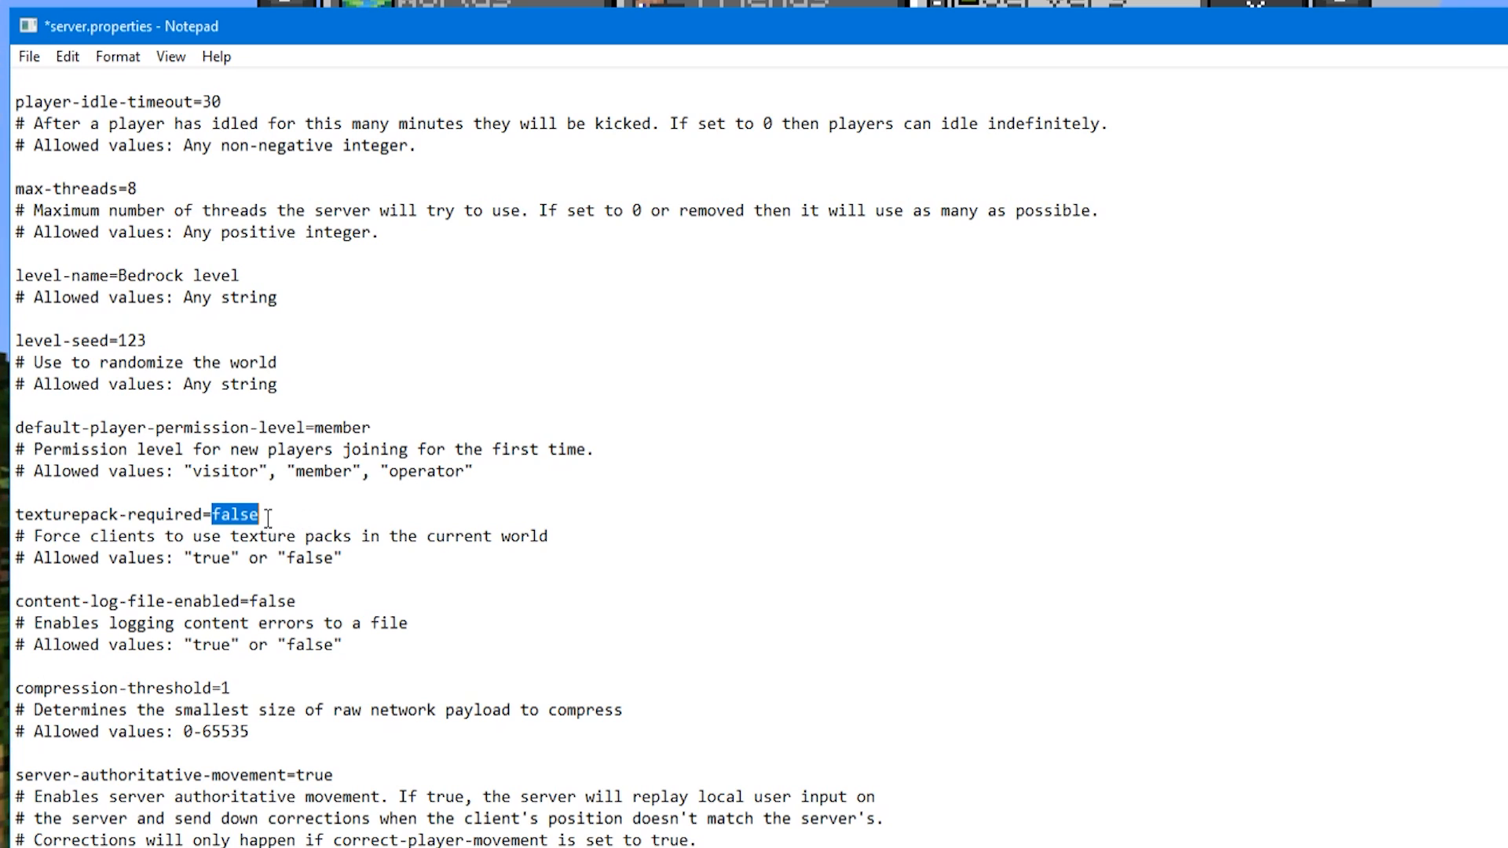
type("tu")
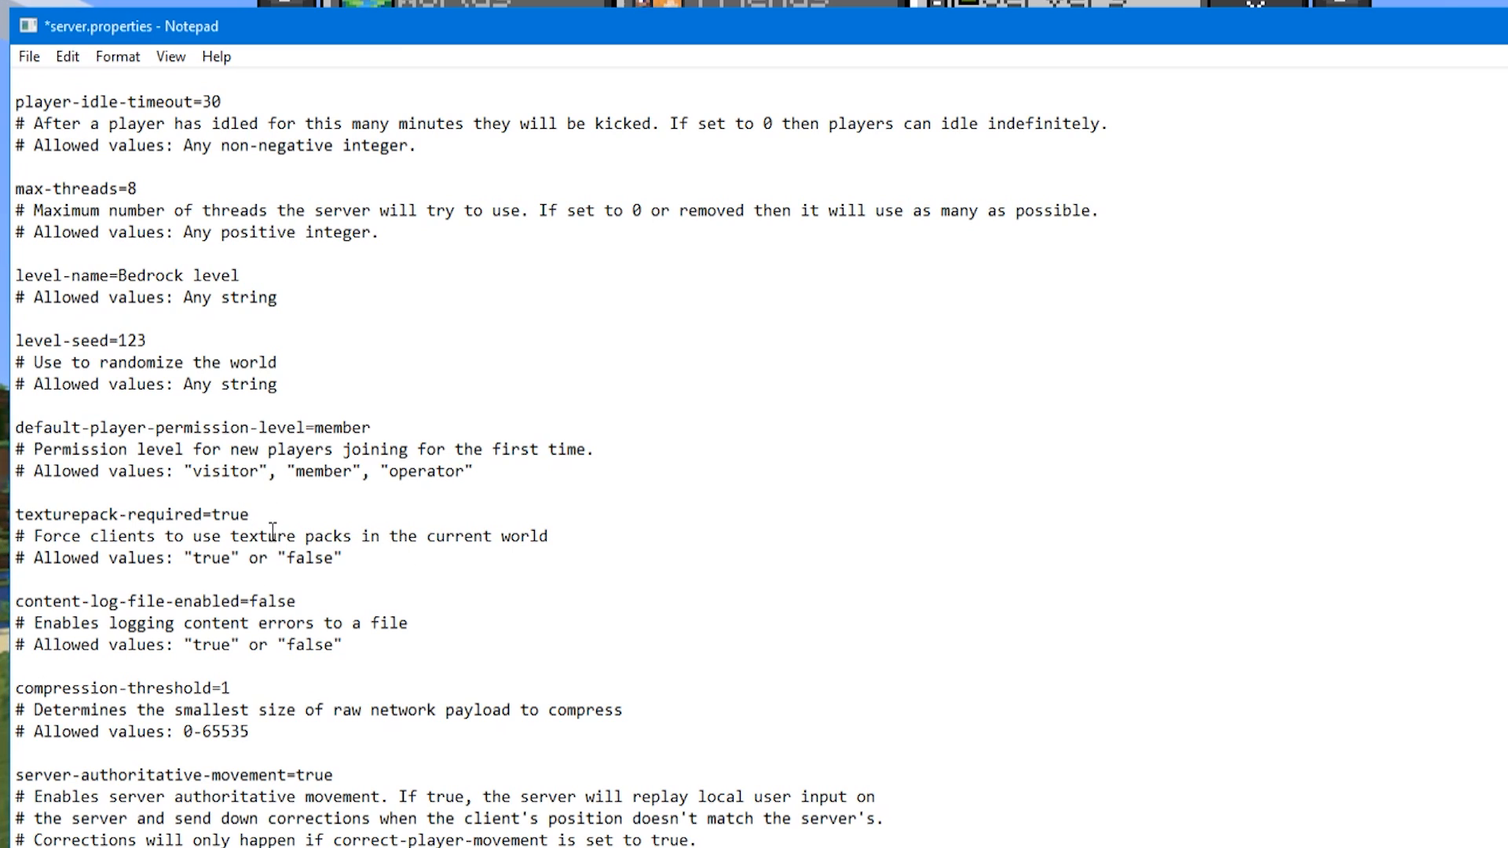
left_click_drag(261, 514, 213, 514)
type("fa")
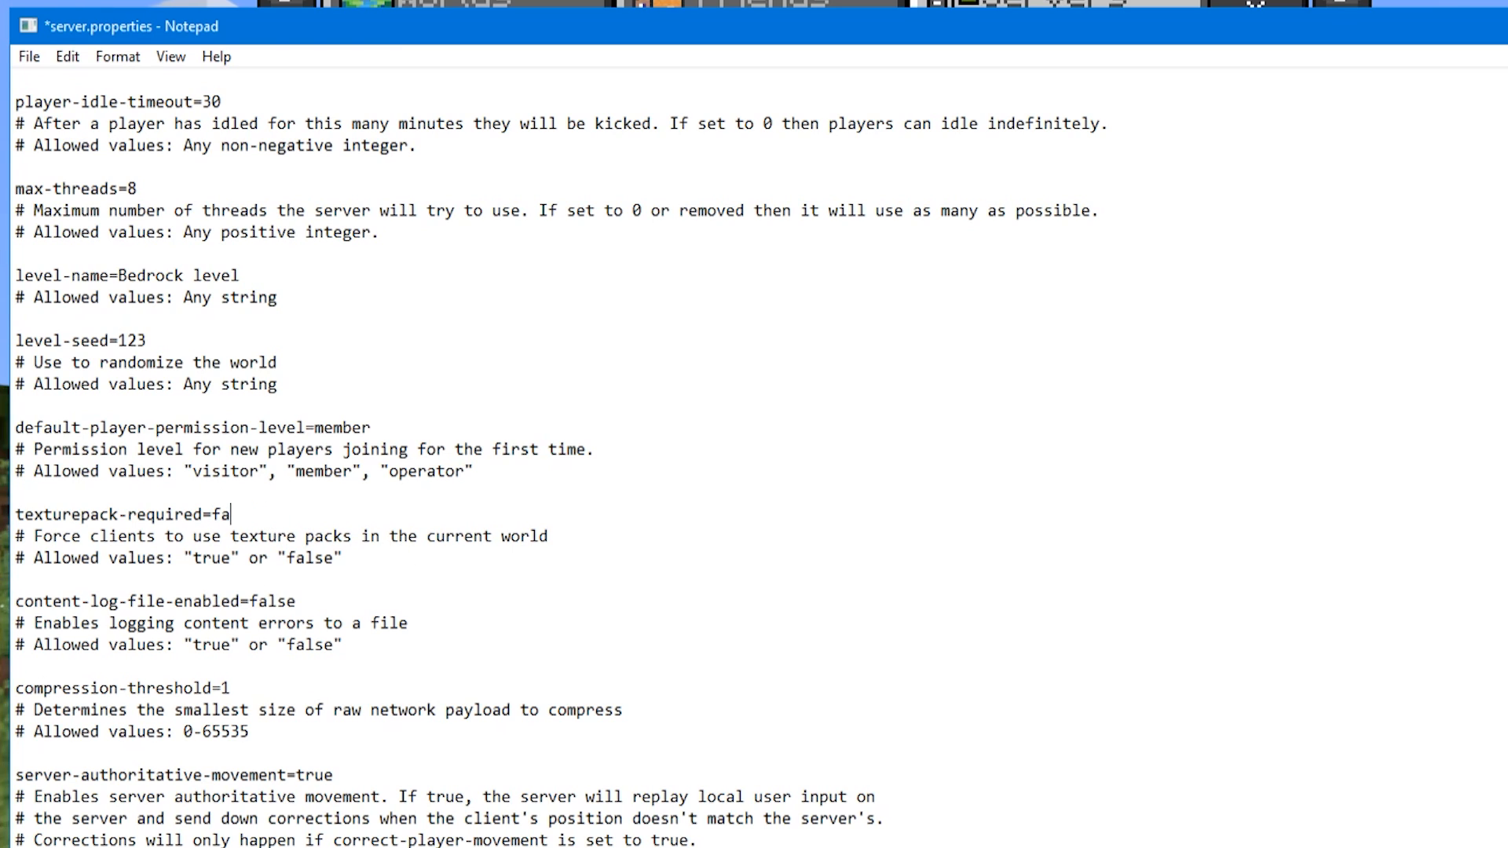
type("ls")
type("e")
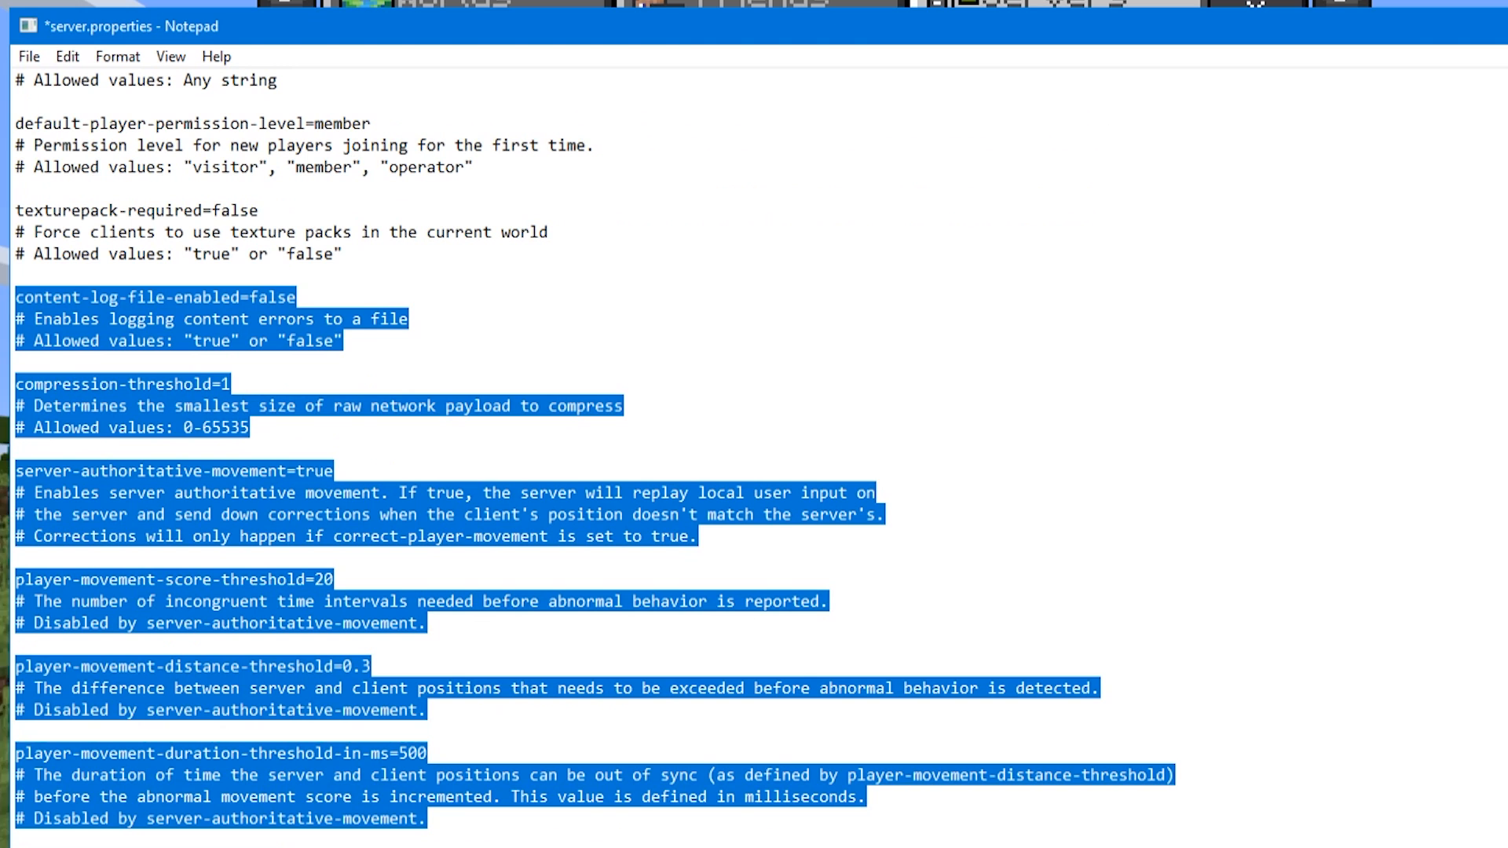
Step: Review content-log-file-enabled and the compression and player-movement settings that follow it
left_click(166, 297)
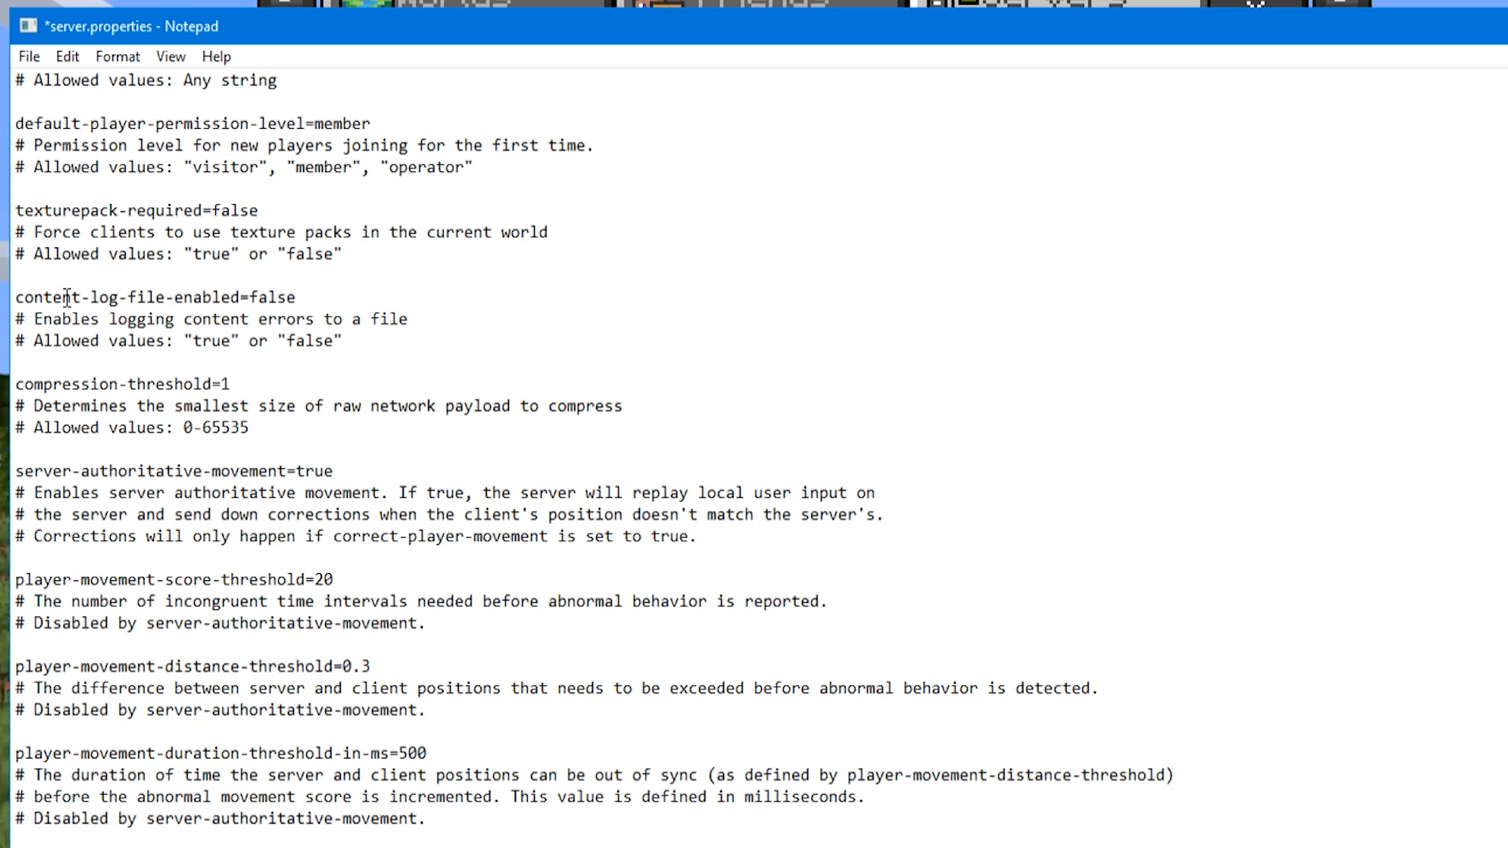
left_click_drag(250, 297, 329, 294)
left_click(278, 276)
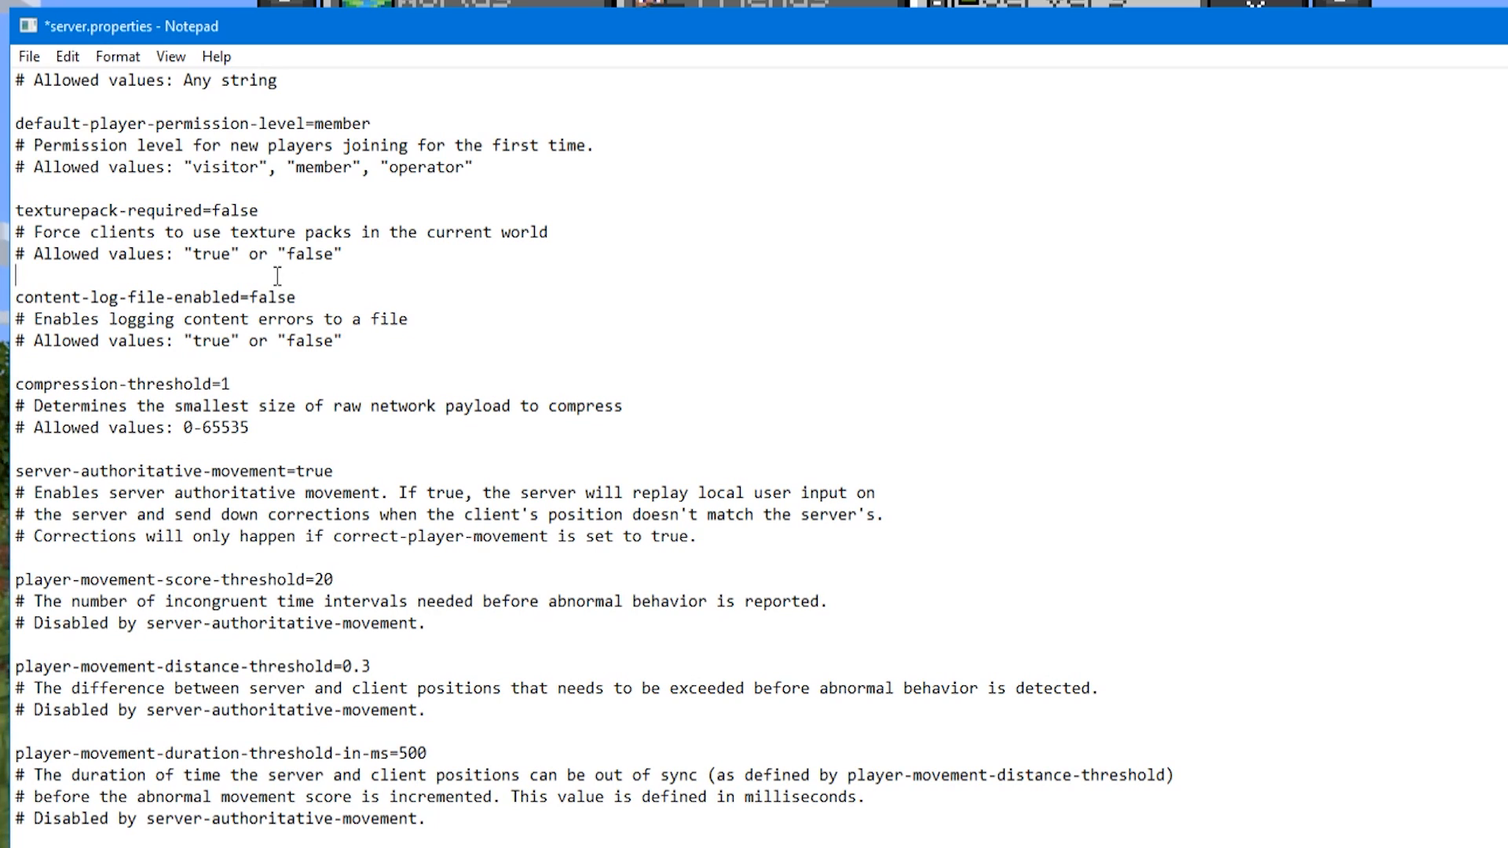
left_click_drag(117, 363, 428, 837)
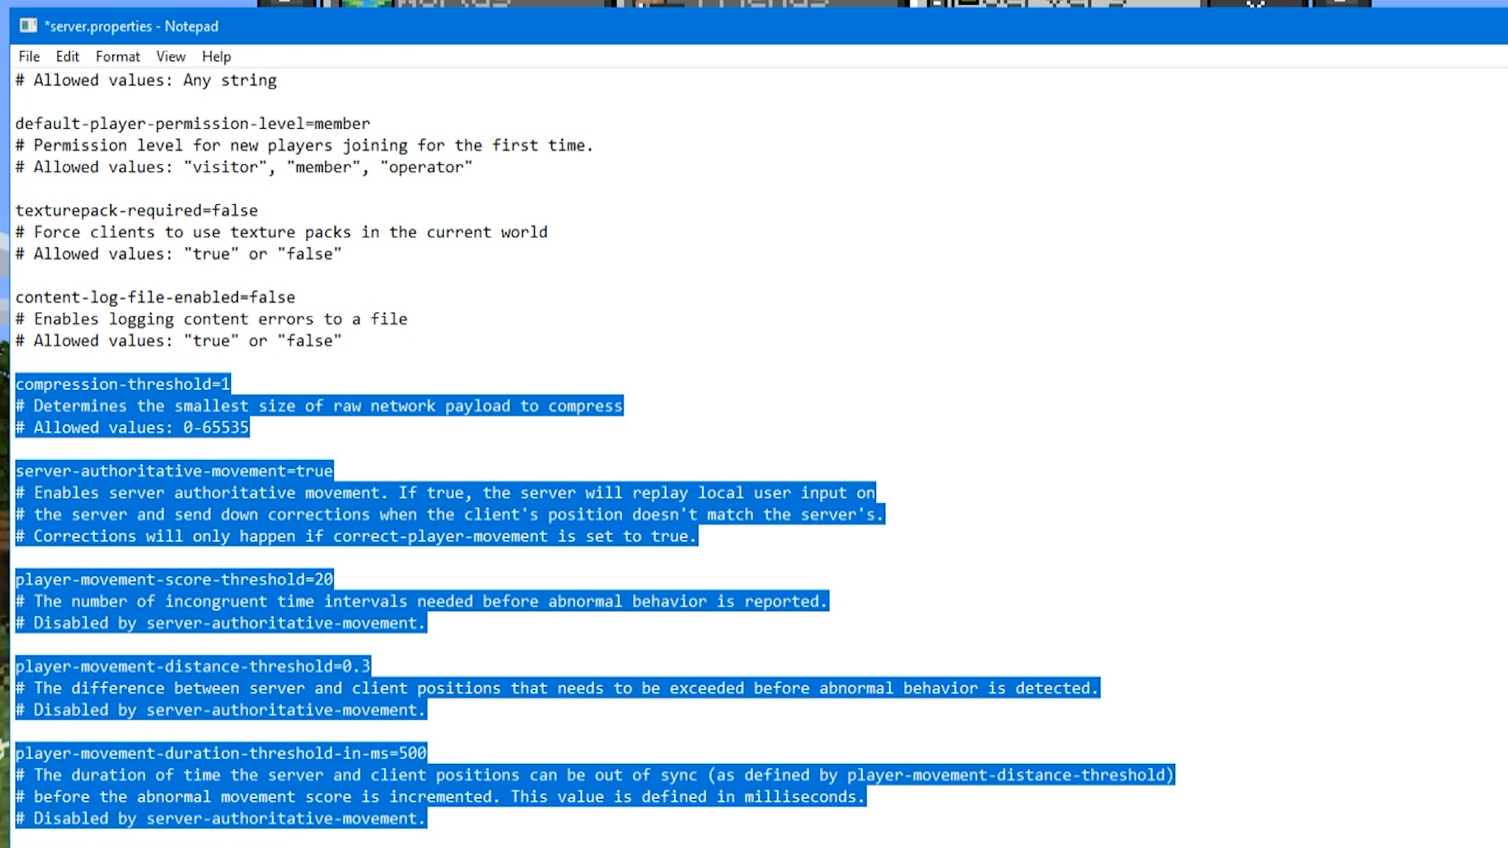
scroll(306, 421, "up", 2)
left_click_drag(198, 407, 377, 846)
scroll(369, 672, "up", 6)
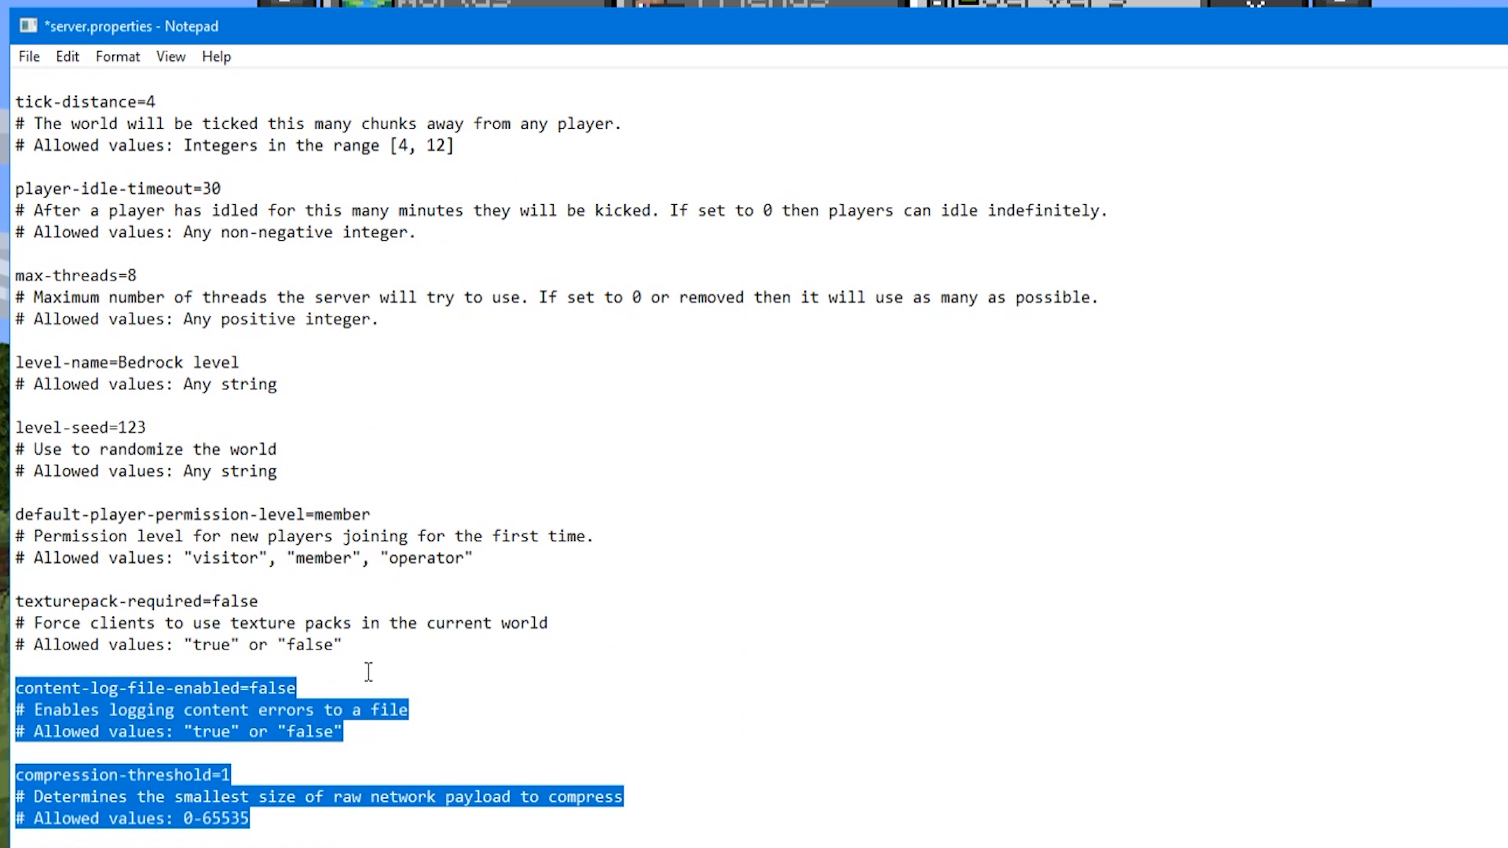
Step: Look back over the edited settings and save the server.properties file
scroll(222, 251, "up", 3)
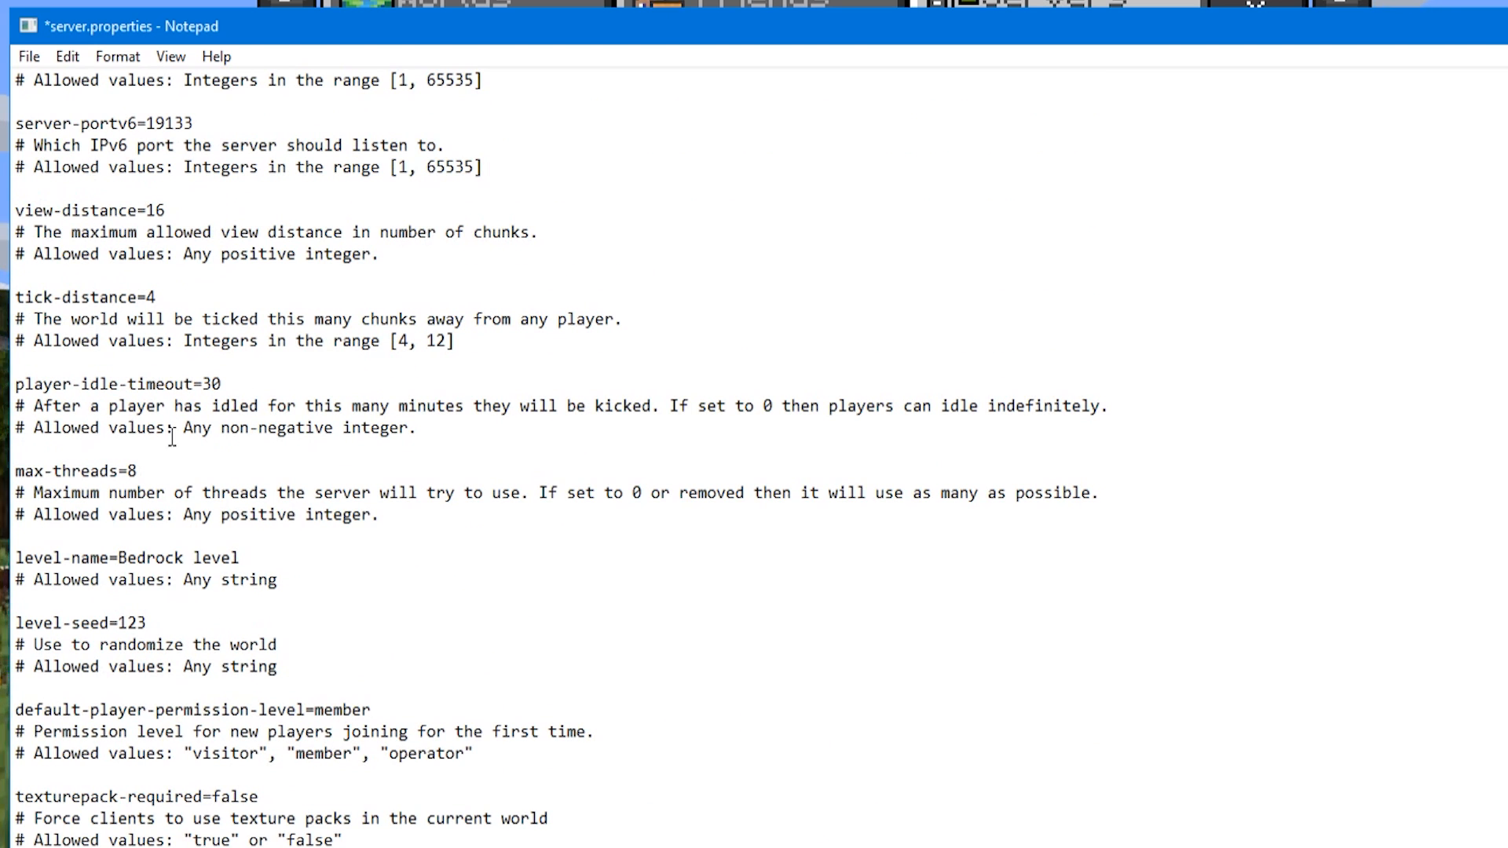
left_click(28, 56)
left_click(68, 158)
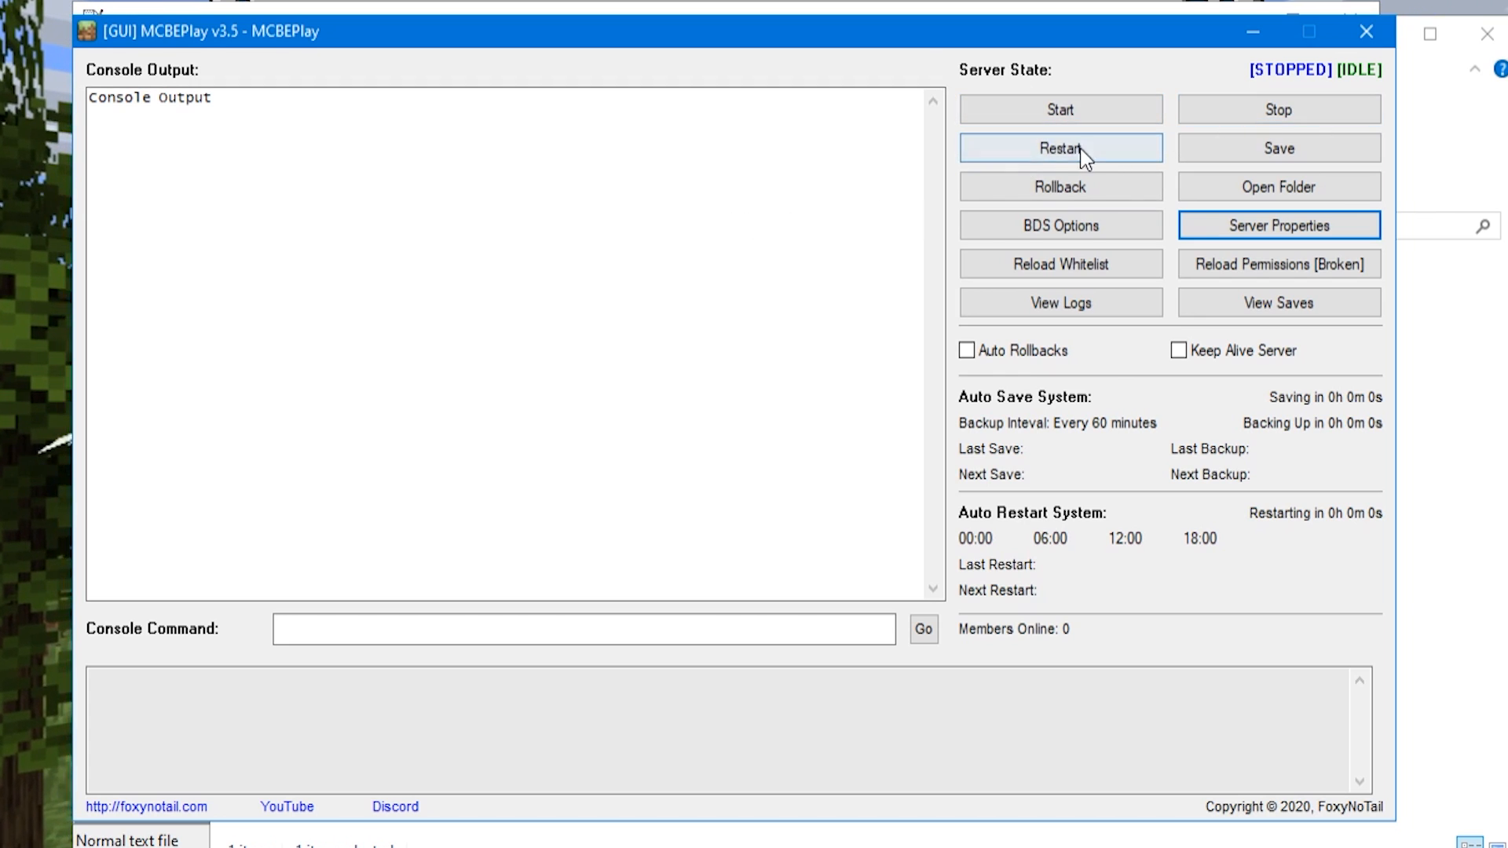
Step: From the MCBEPlay window, view the main MCBEPlay folder, close it, and open the saves folder
left_click(1286, 195)
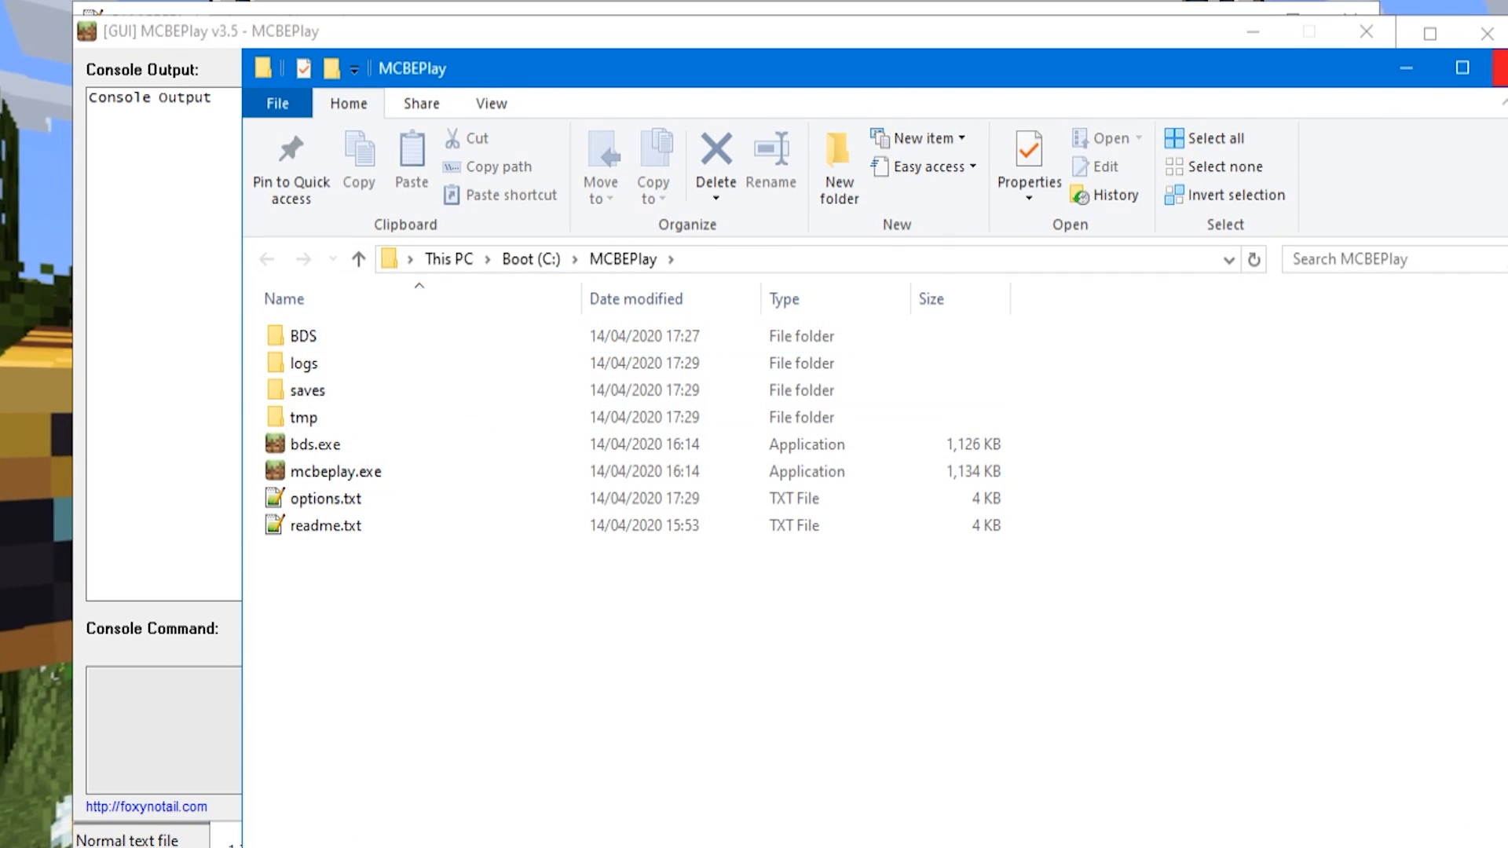
left_click(1503, 67)
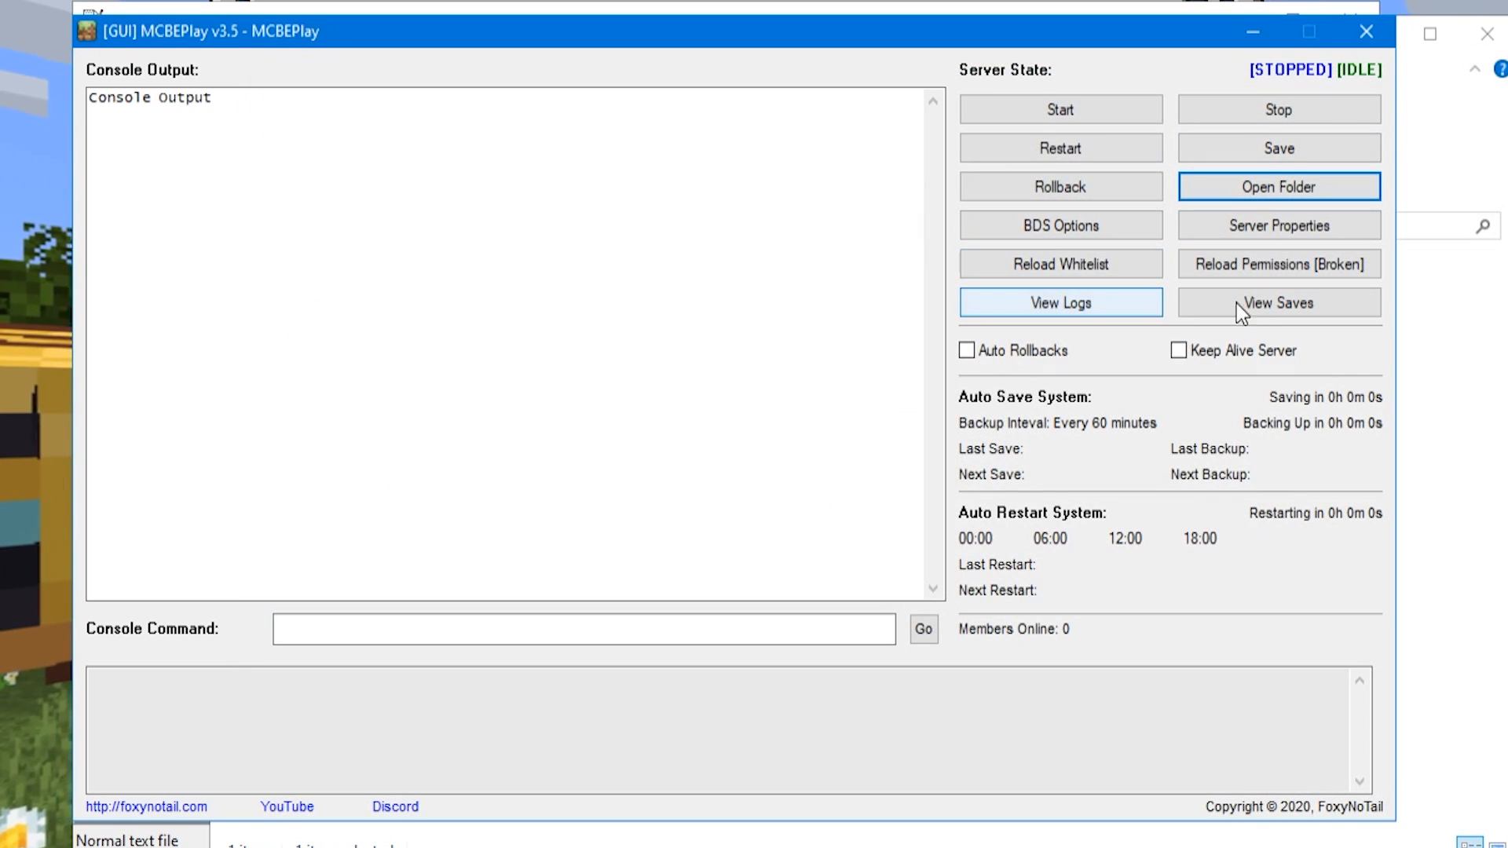
left_click(1261, 306)
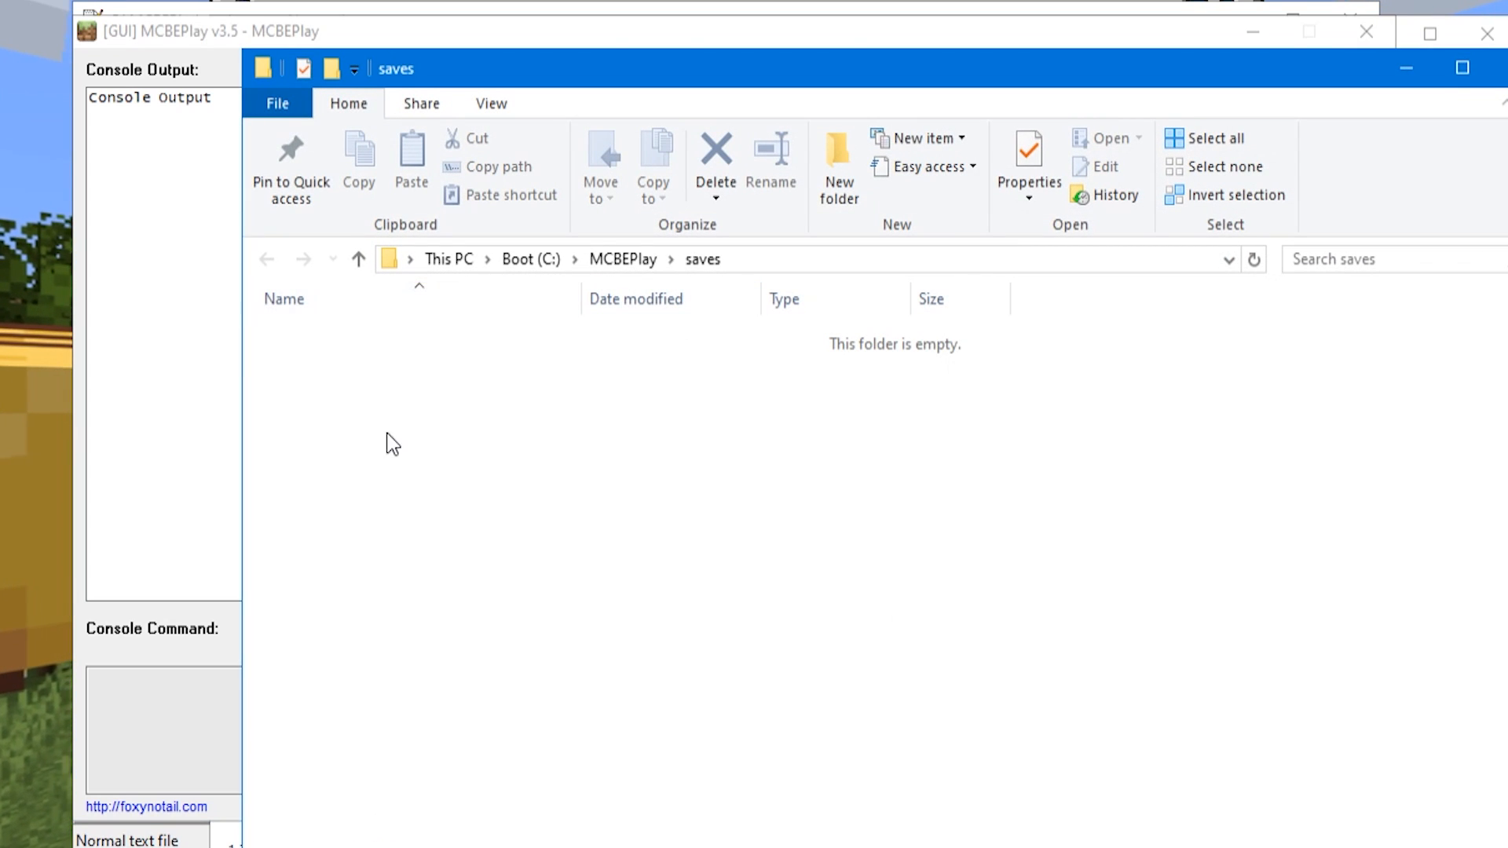
Step: Close the saves folder and briefly view the server's logs folder
left_click(1503, 68)
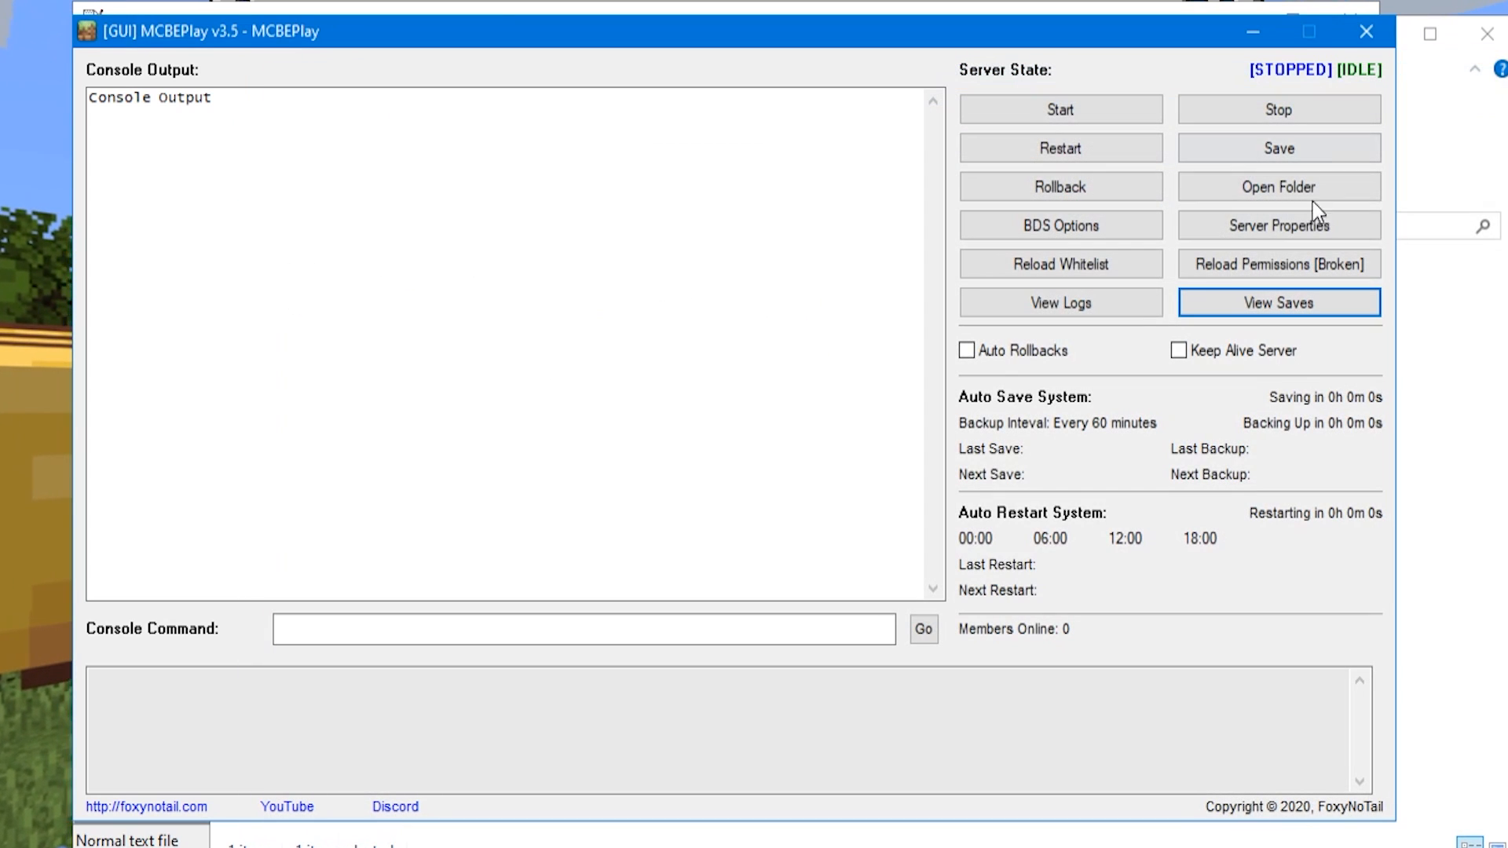
left_click(1126, 313)
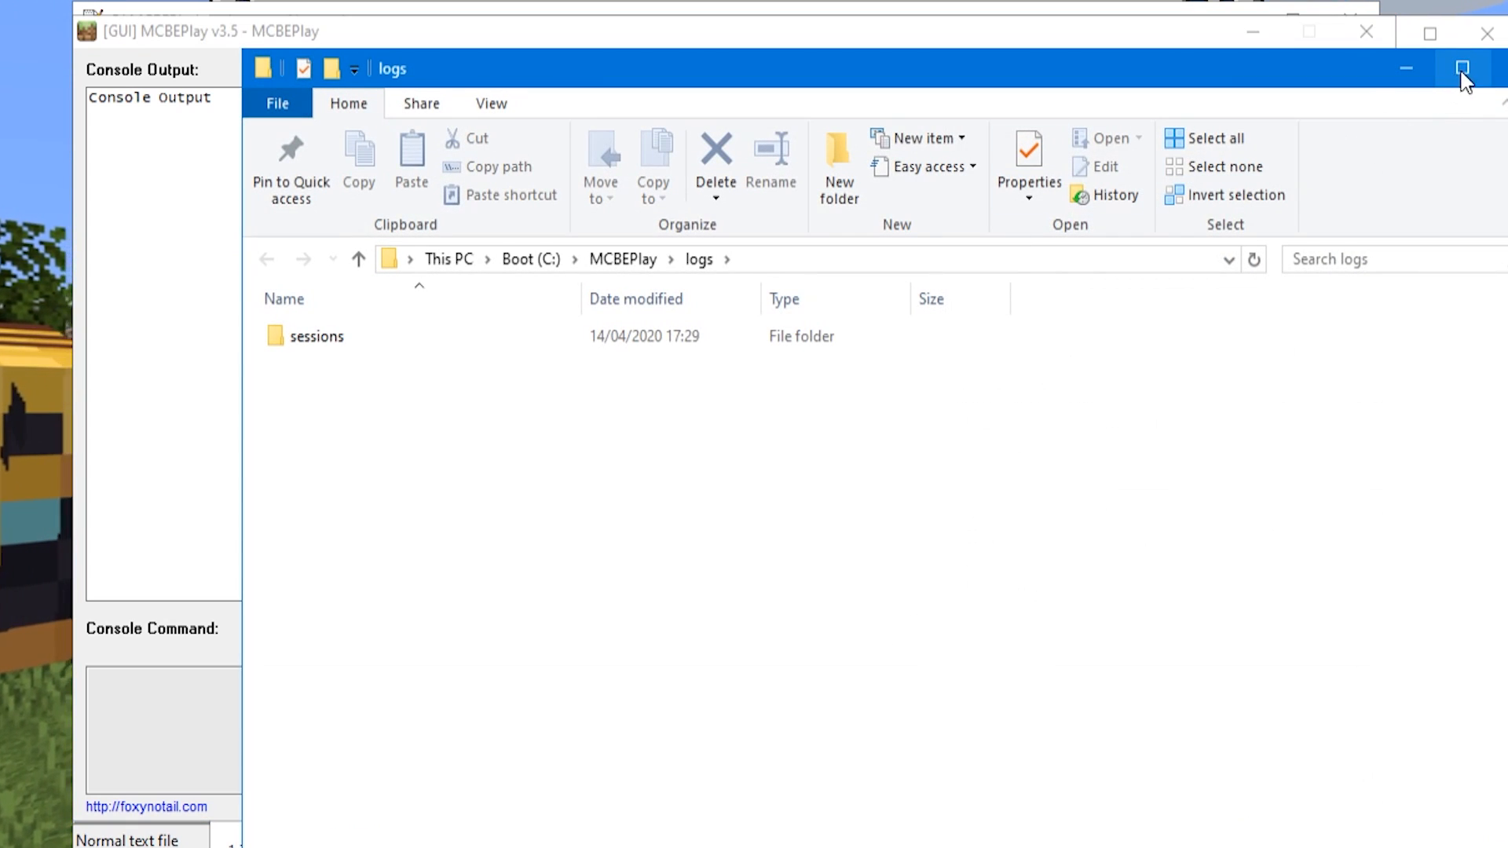
left_click(1502, 70)
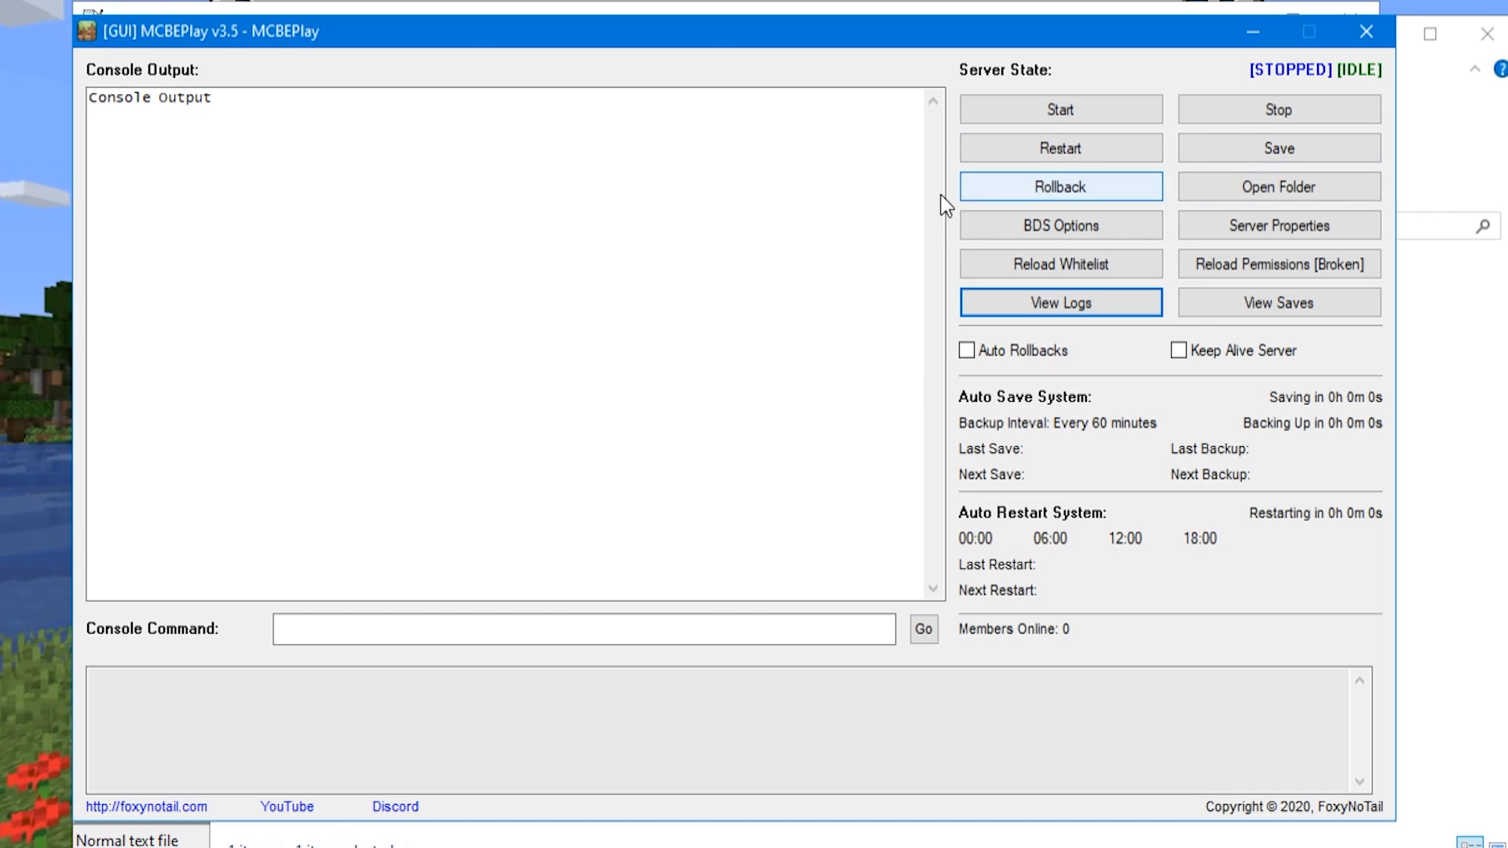
Step: Enable Keep Alive Server and allow bds.exe to run despite the Norton warning
left_click(1180, 350)
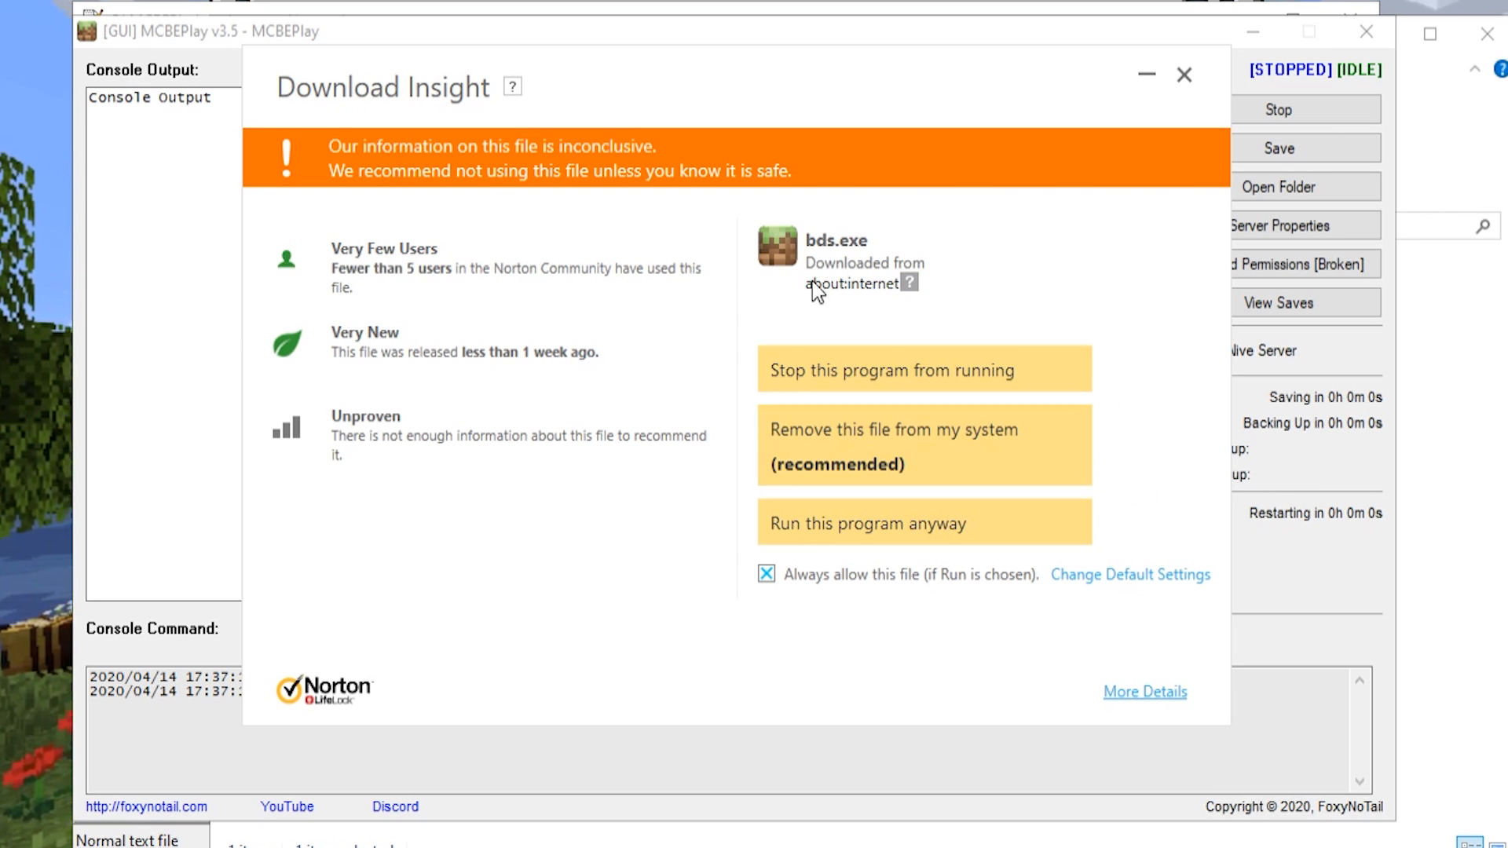
left_click(817, 530)
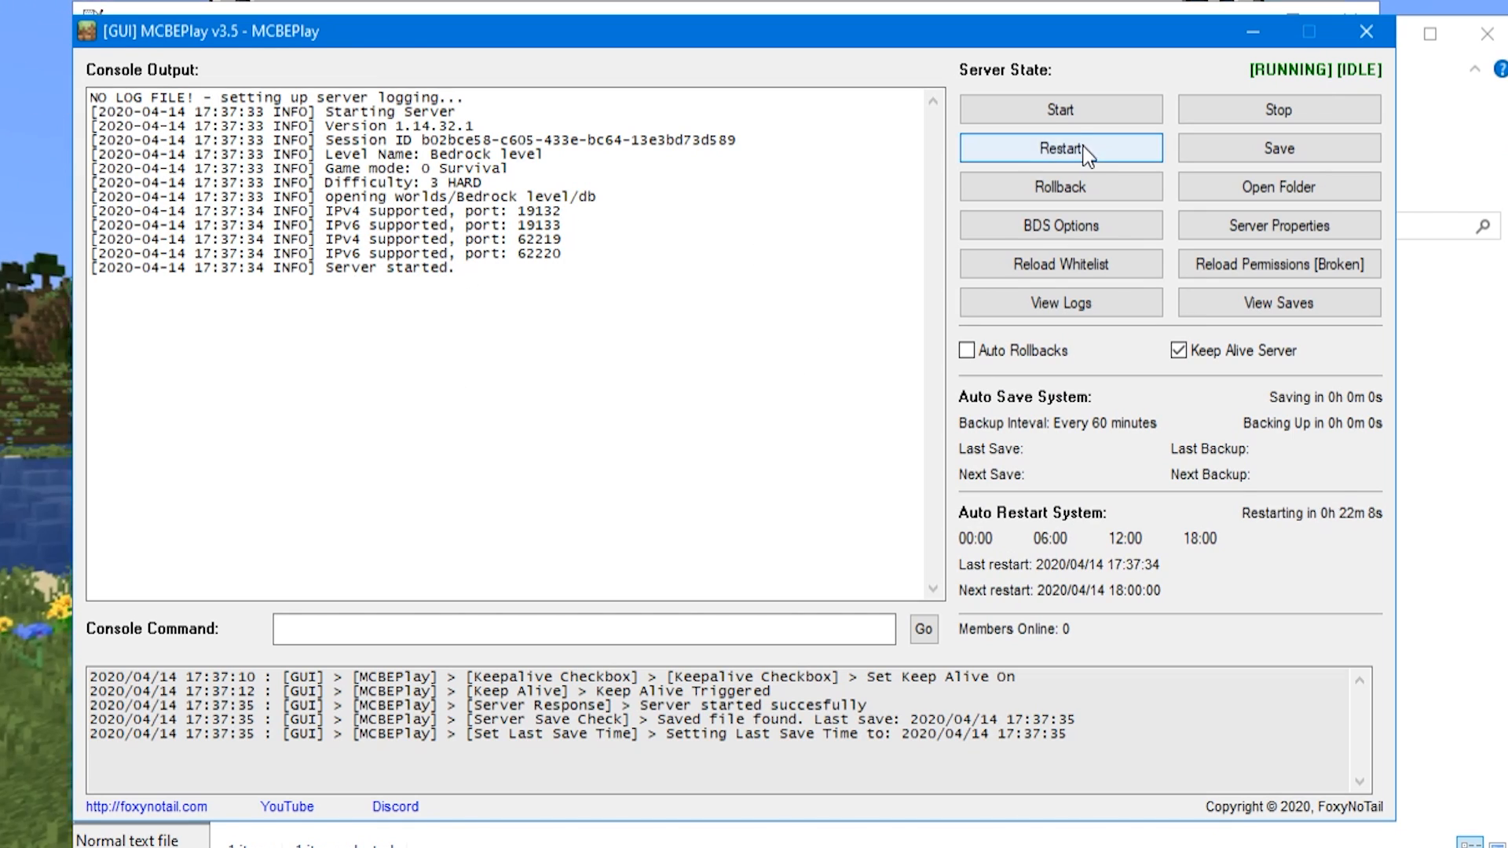
left_click_drag(784, 41, 733, 43)
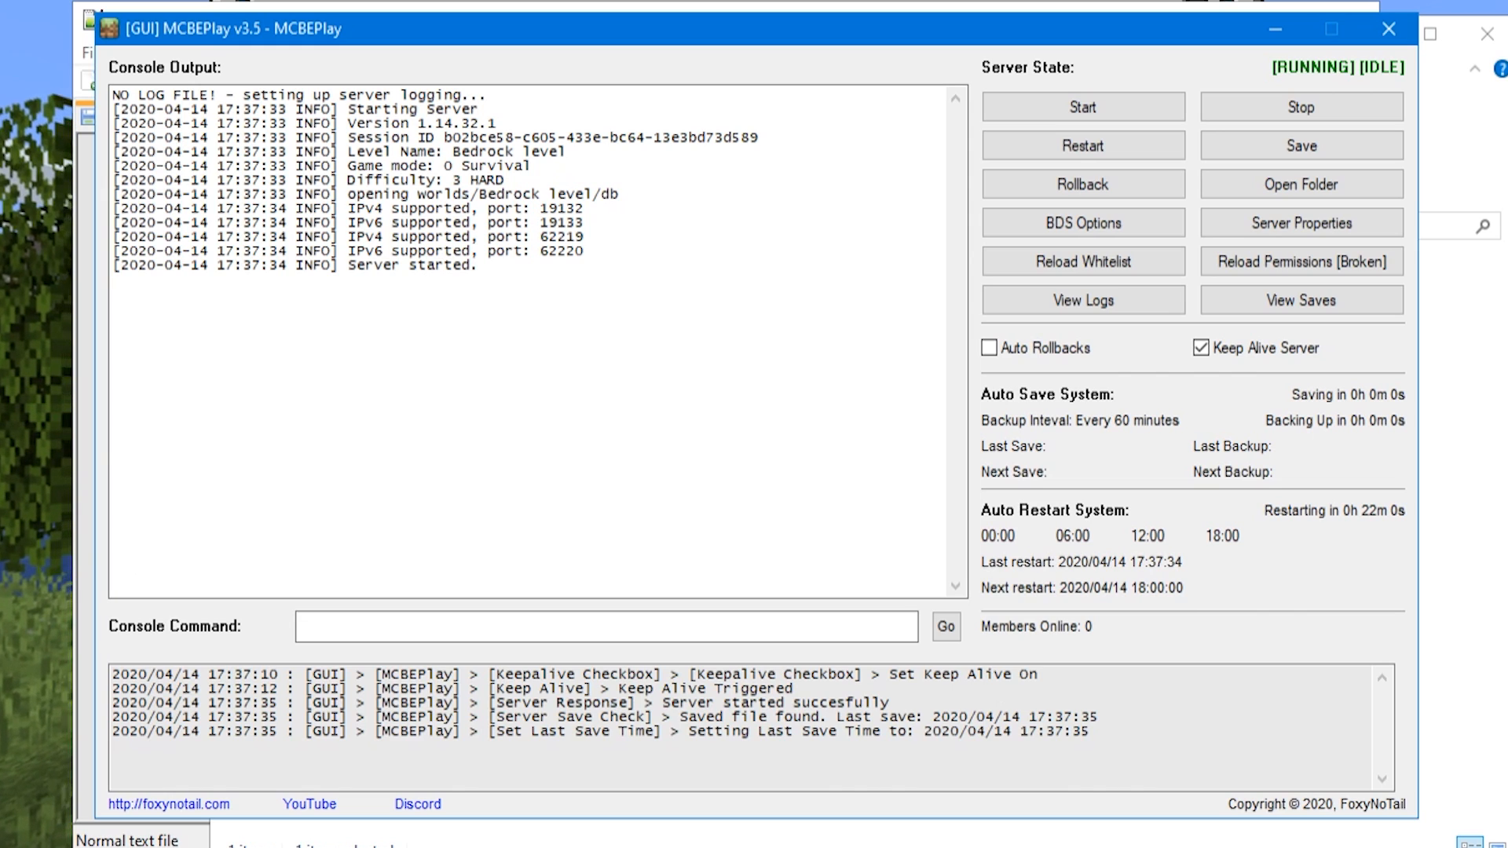
Step: Start the server manually, then stop it and confirm the shutdown
left_click(1155, 108)
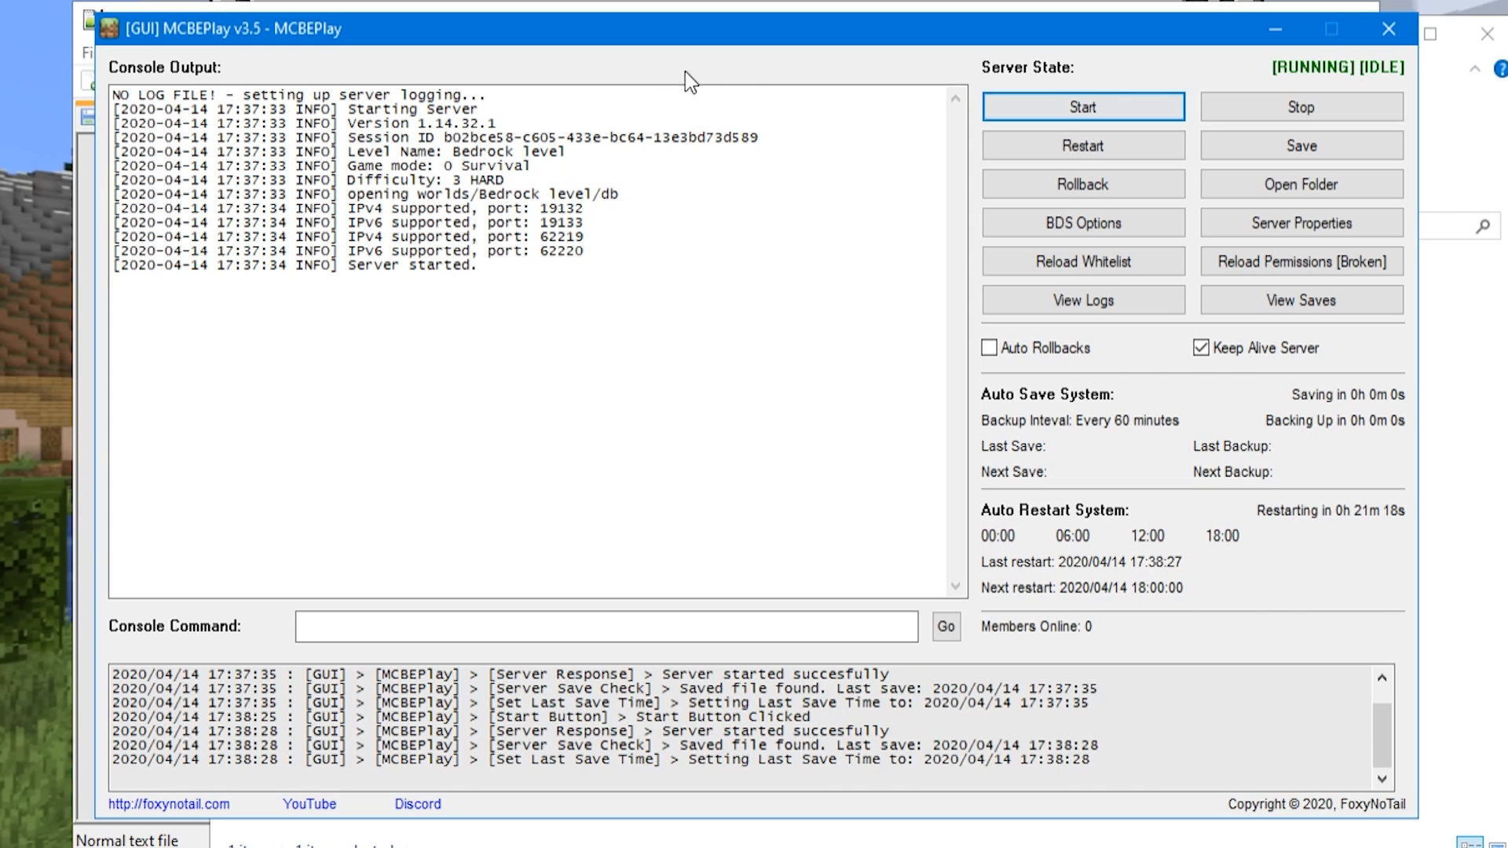
left_click(1280, 106)
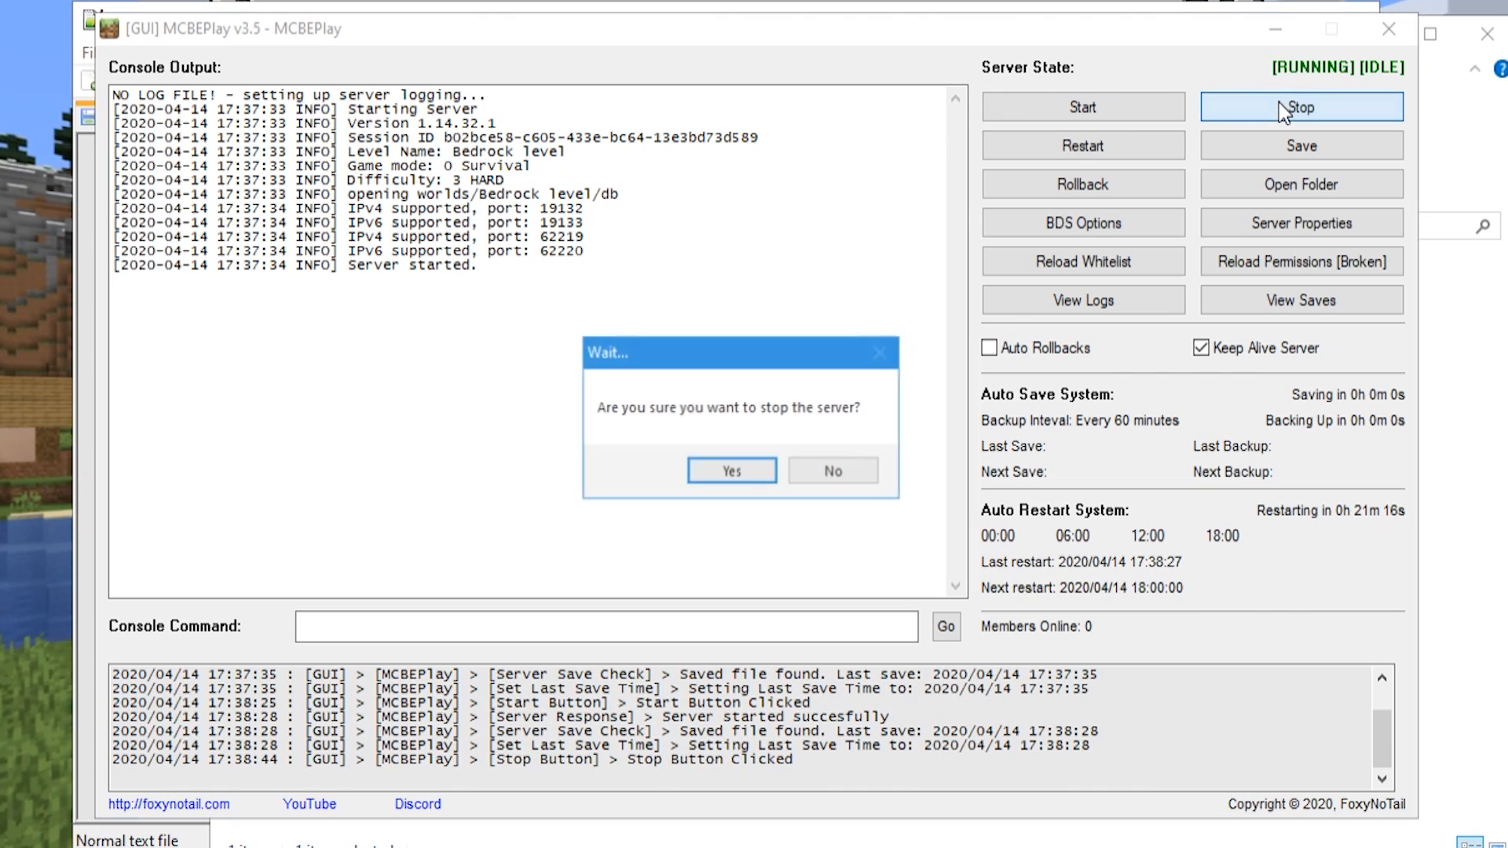
left_click(732, 472)
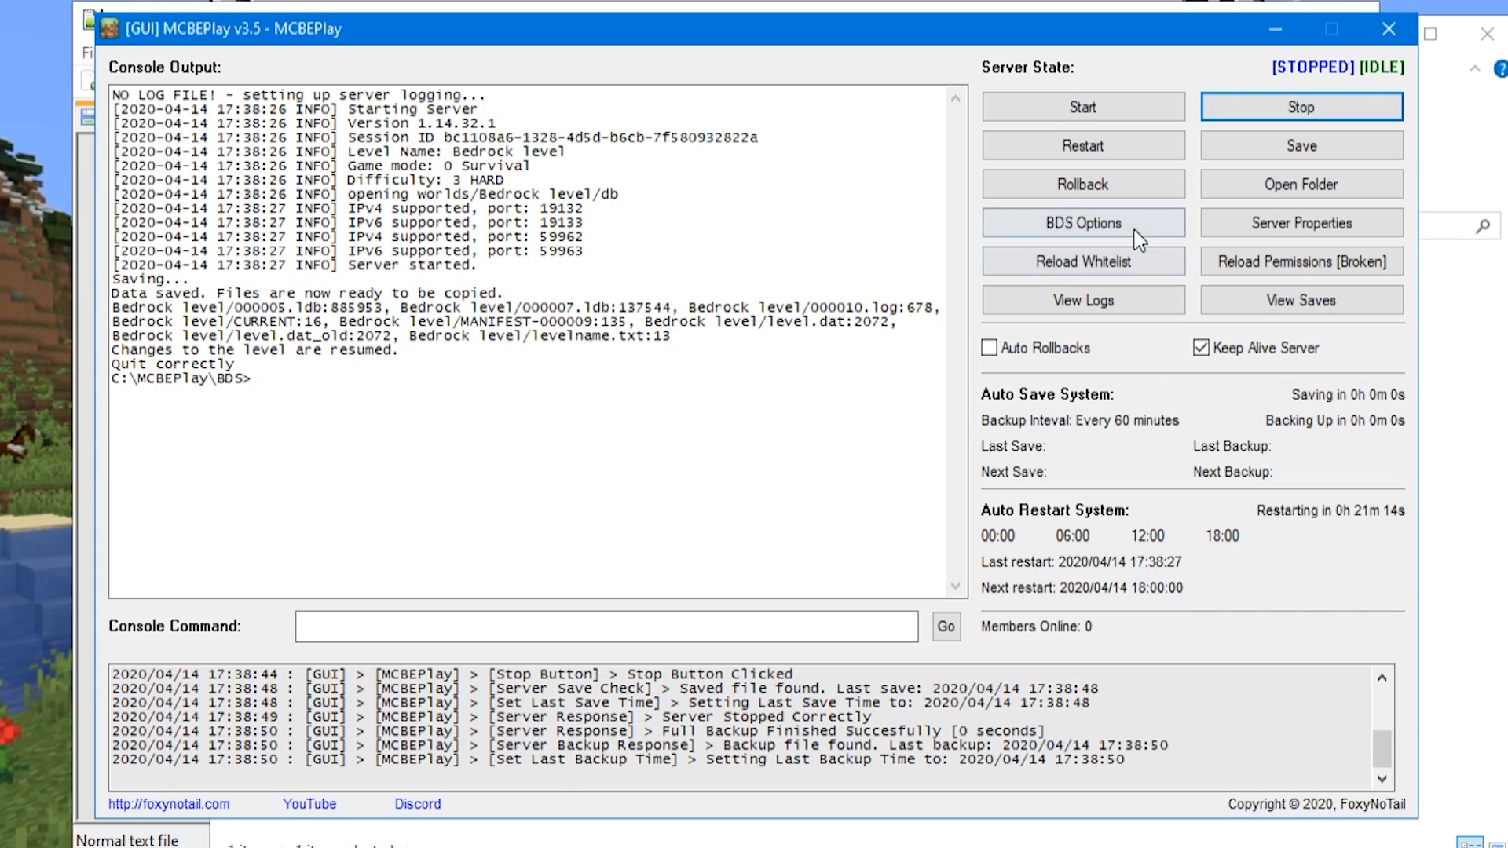
left_click(1303, 302)
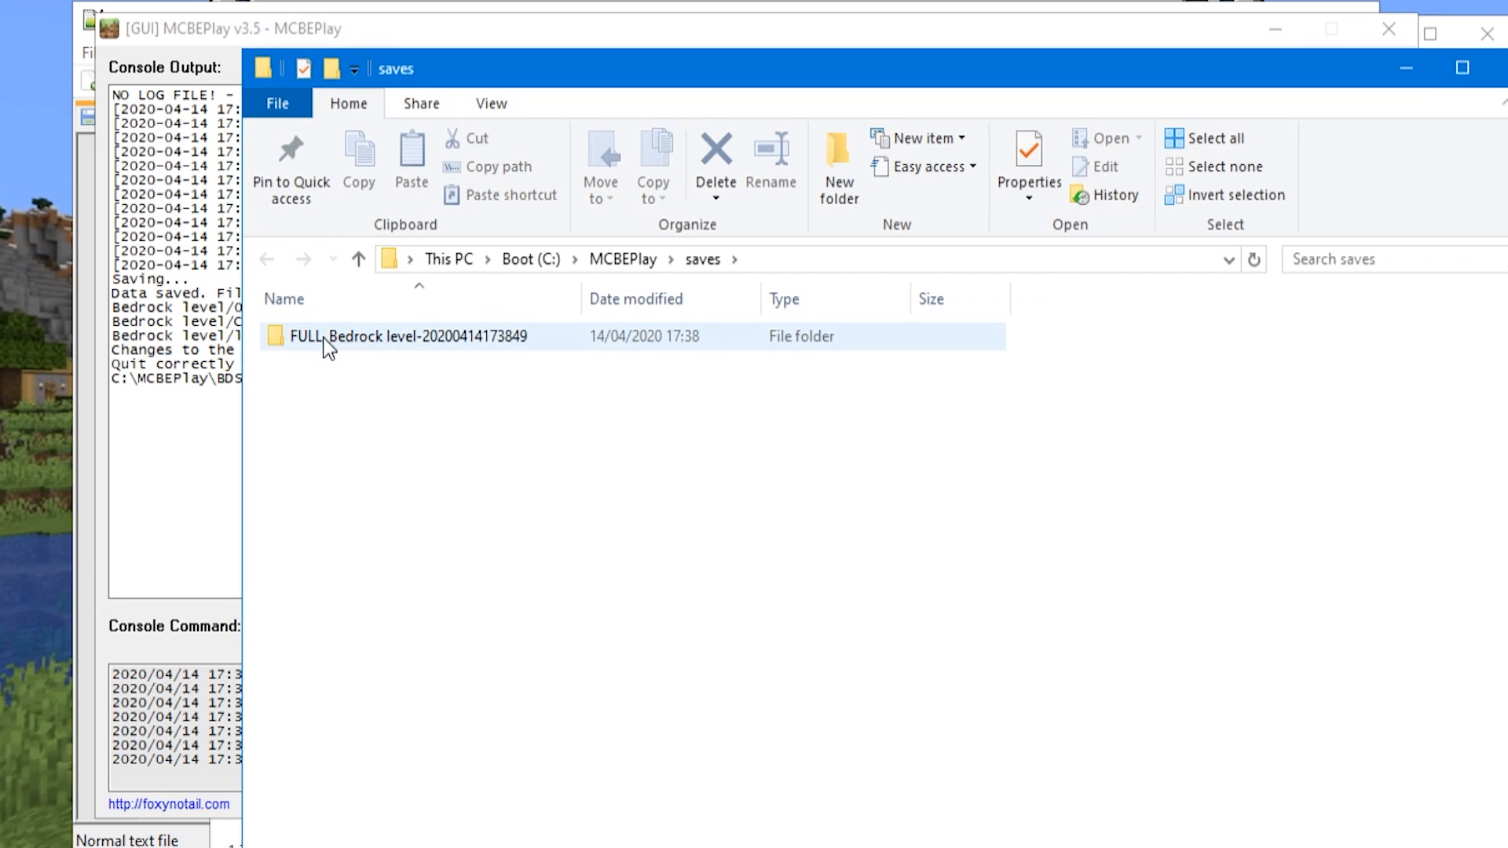
double_click(323, 337)
double_click(297, 339)
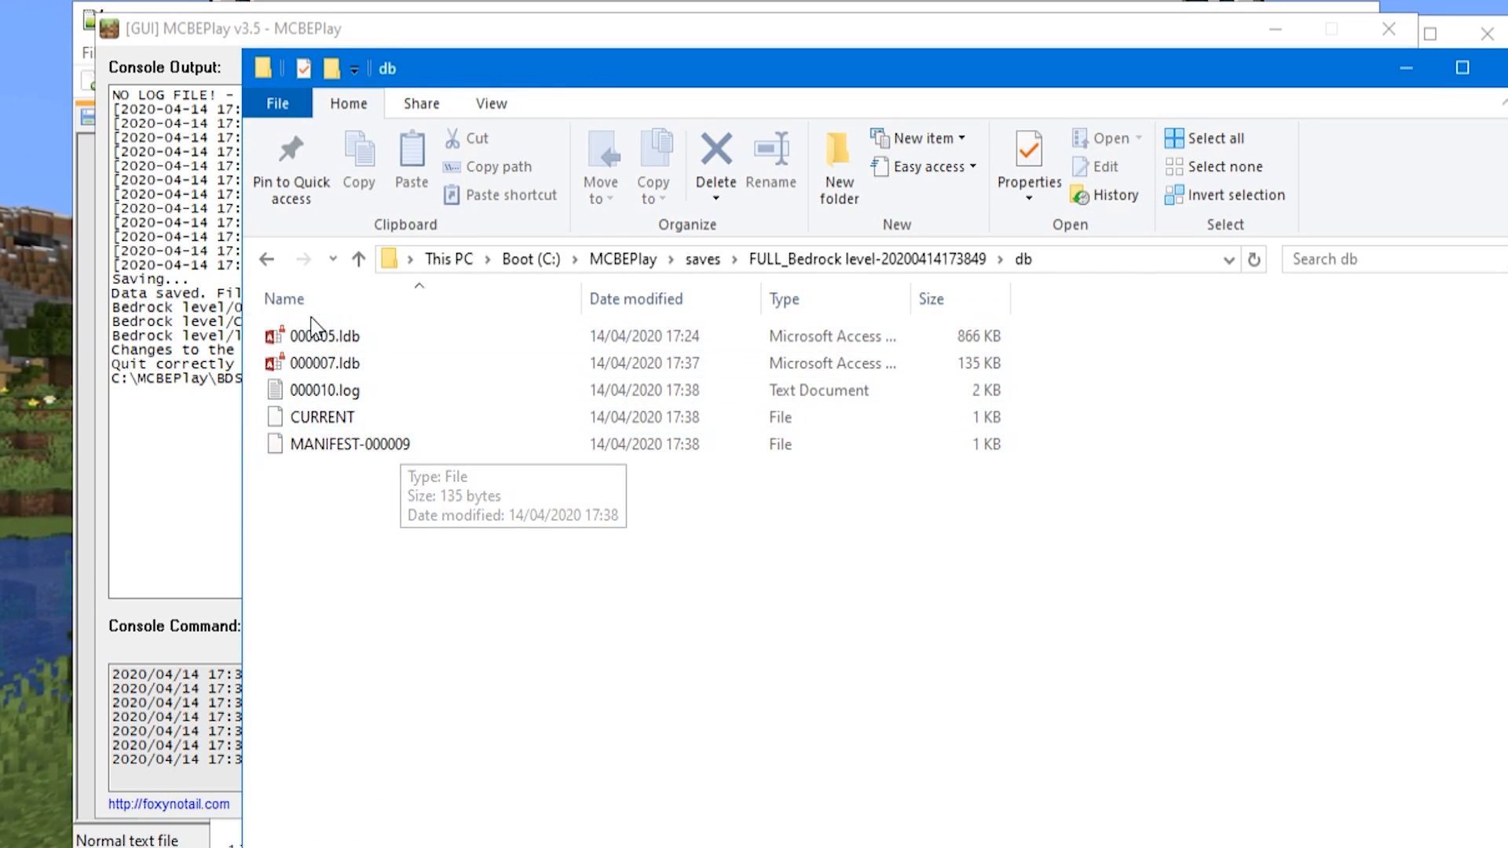
left_click(702, 259)
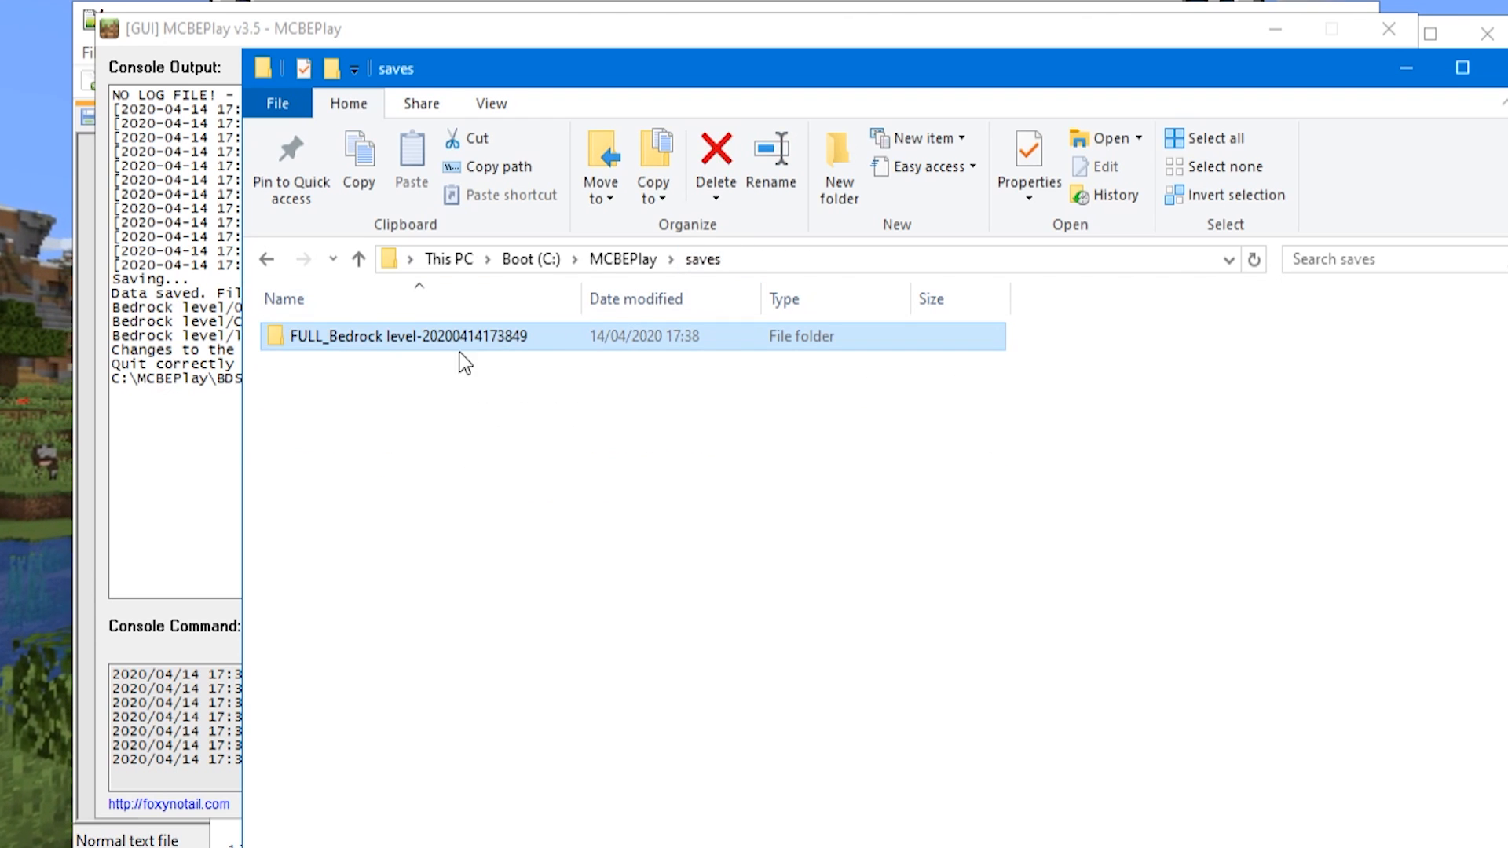
double_click(503, 342)
Step: Switch to the BDS worlds folder and compare the Bedrock level world files with those in the backup folder
key("alt+Tab")
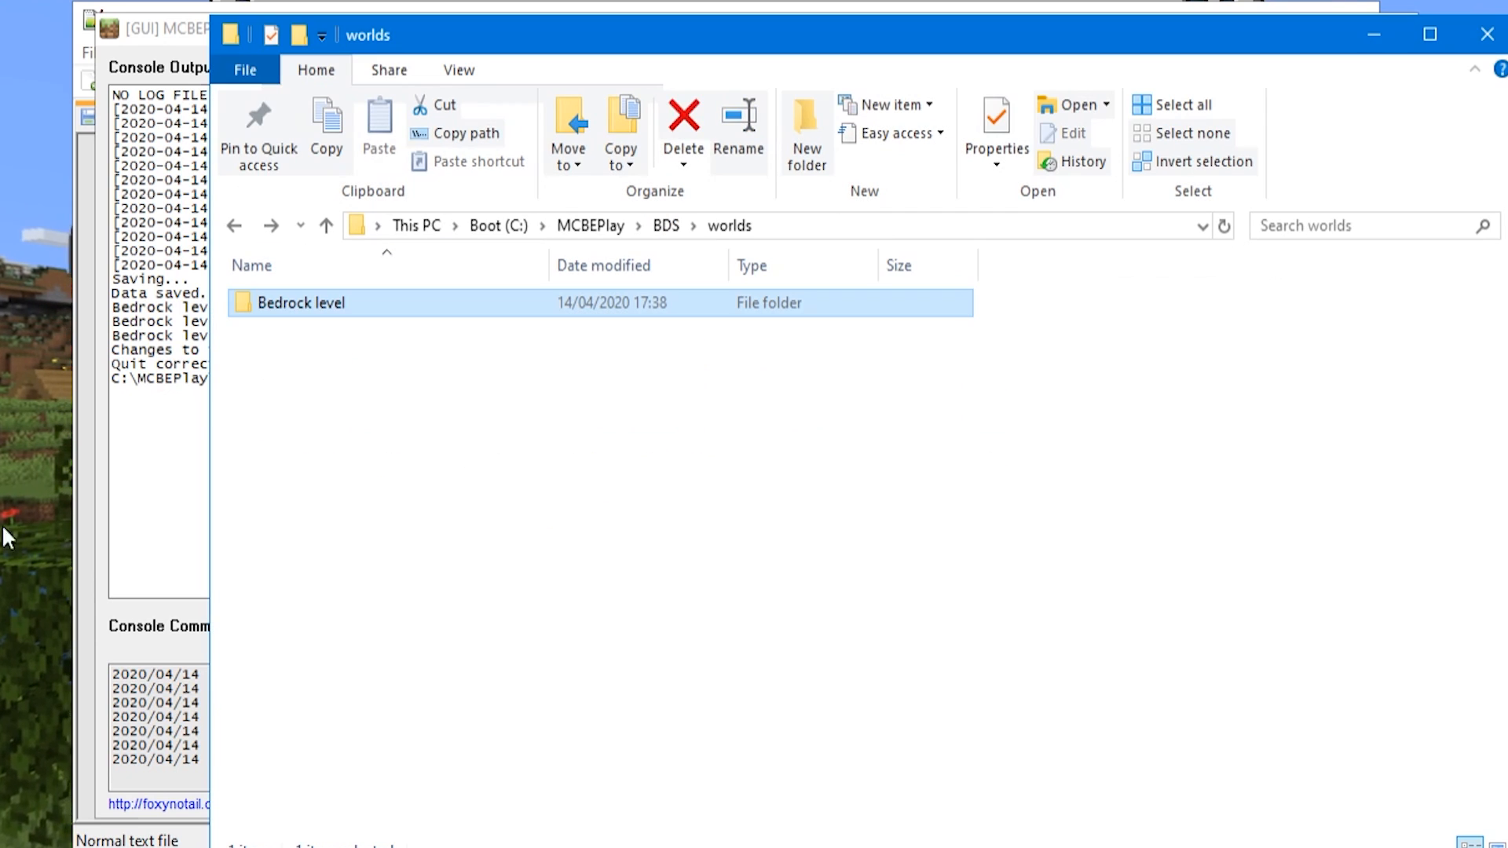
left_click(668, 228)
double_click(291, 550)
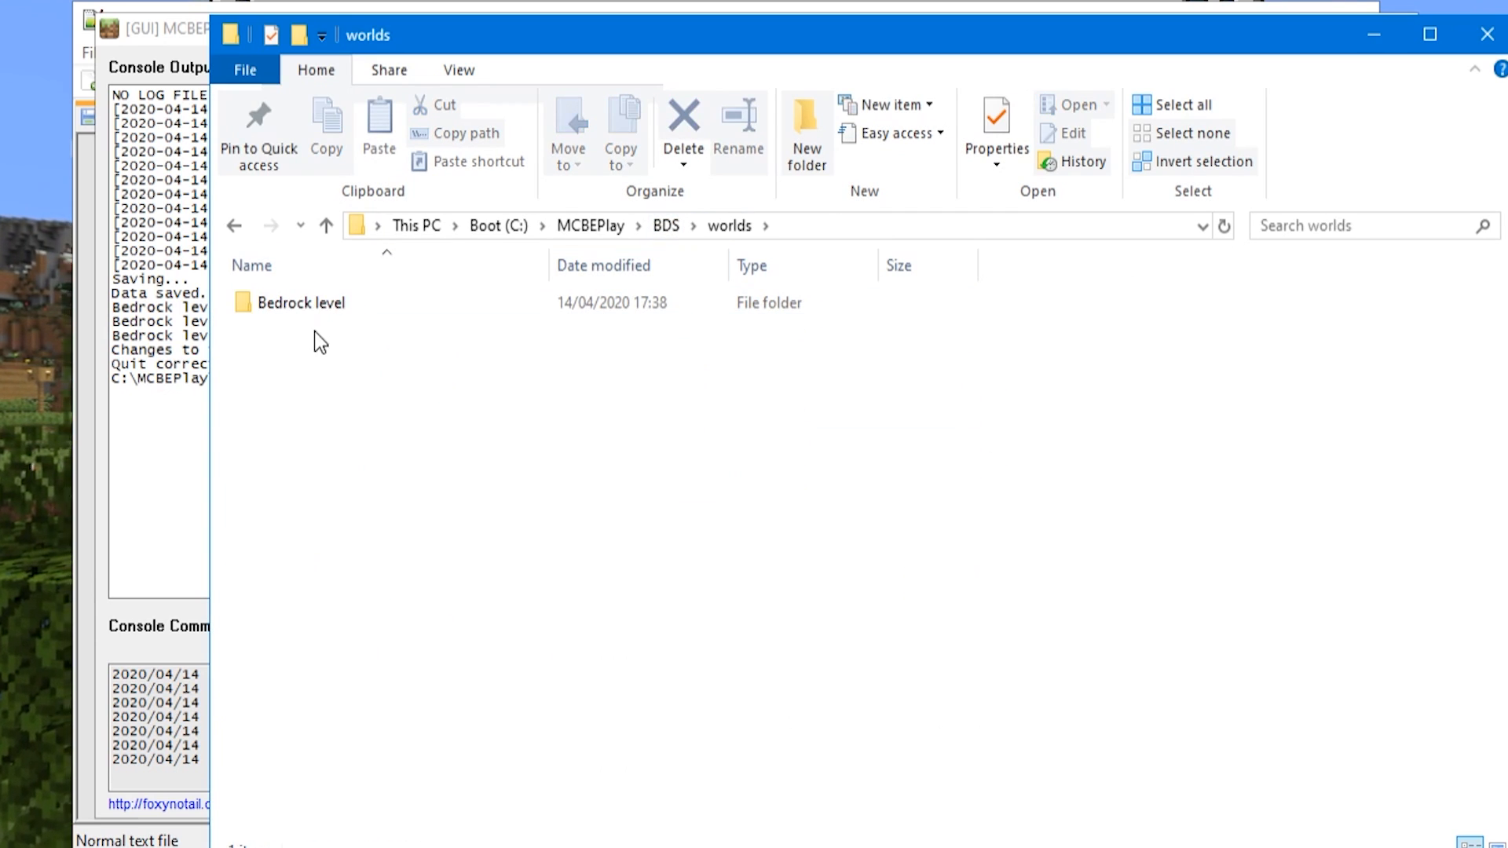
double_click(314, 302)
left_click_drag(554, 35, 872, 32)
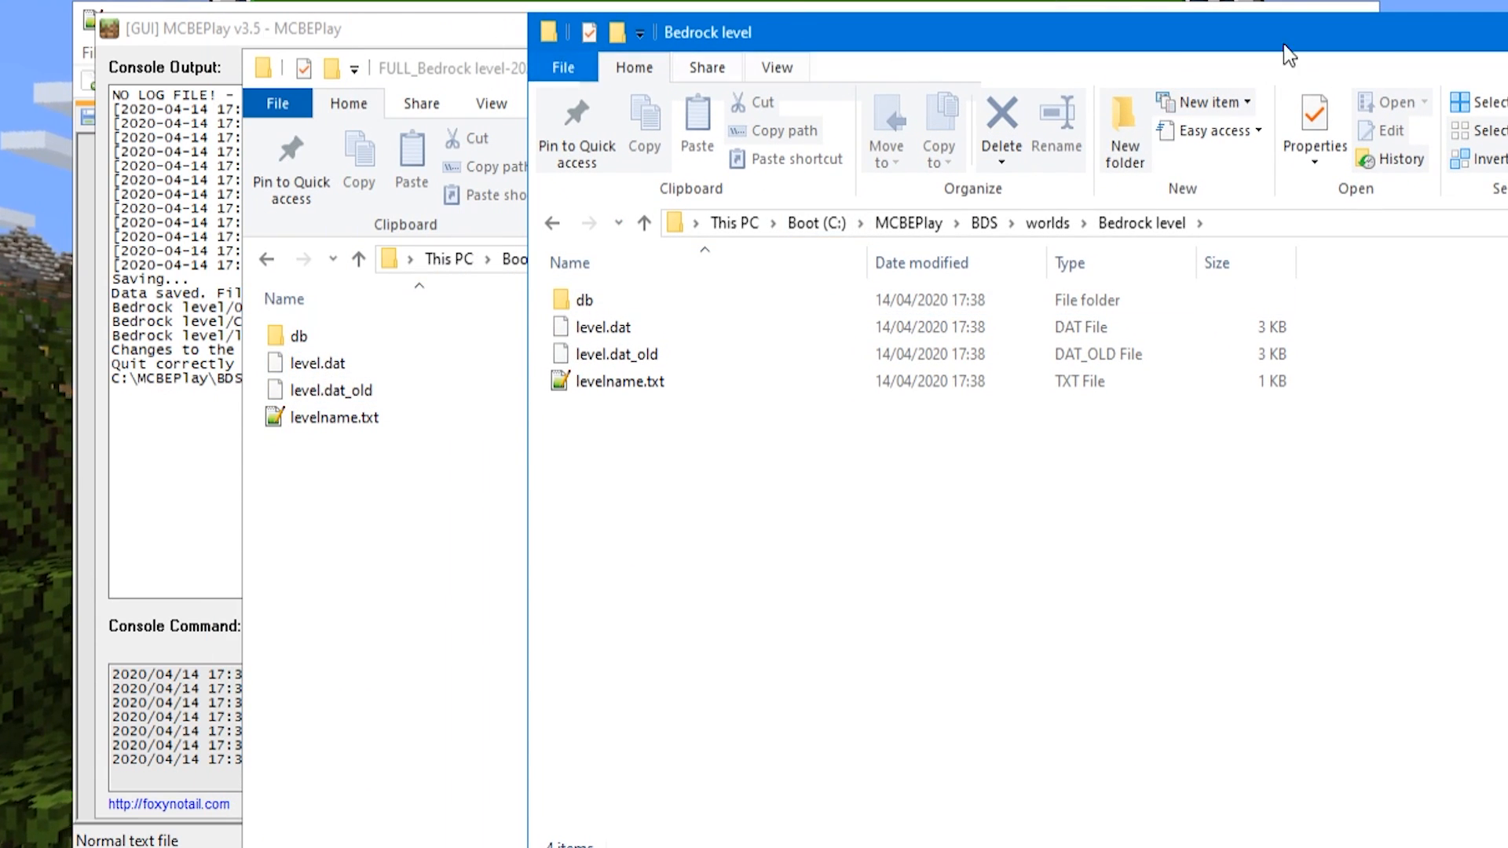
left_click(1507, 32)
left_click(571, 35)
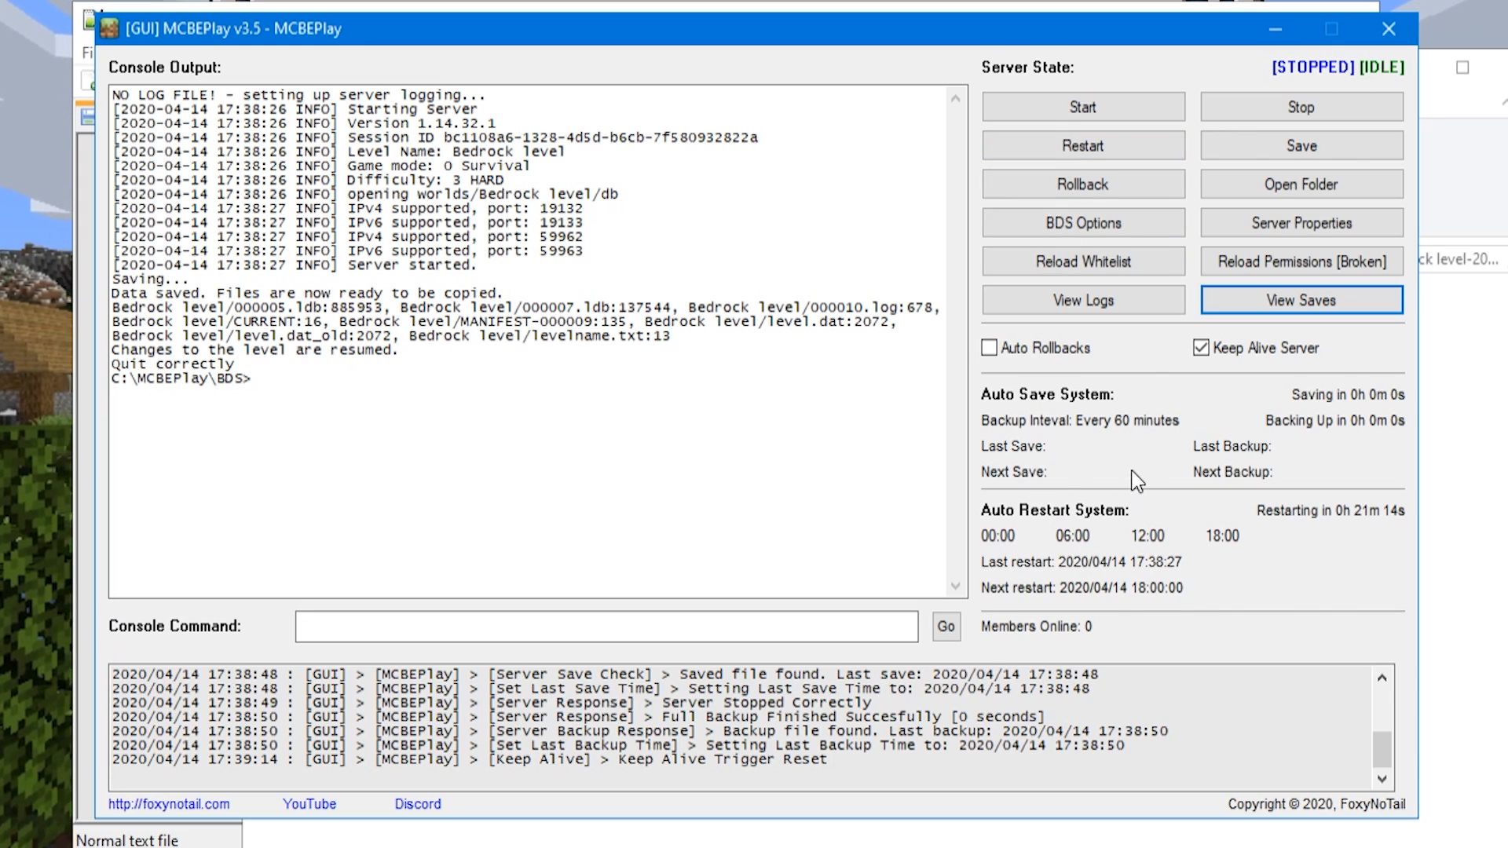
Step: Start the server again in MCBEPlay, then restart it and confirm the restart
left_click(1082, 106)
left_click(750, 477)
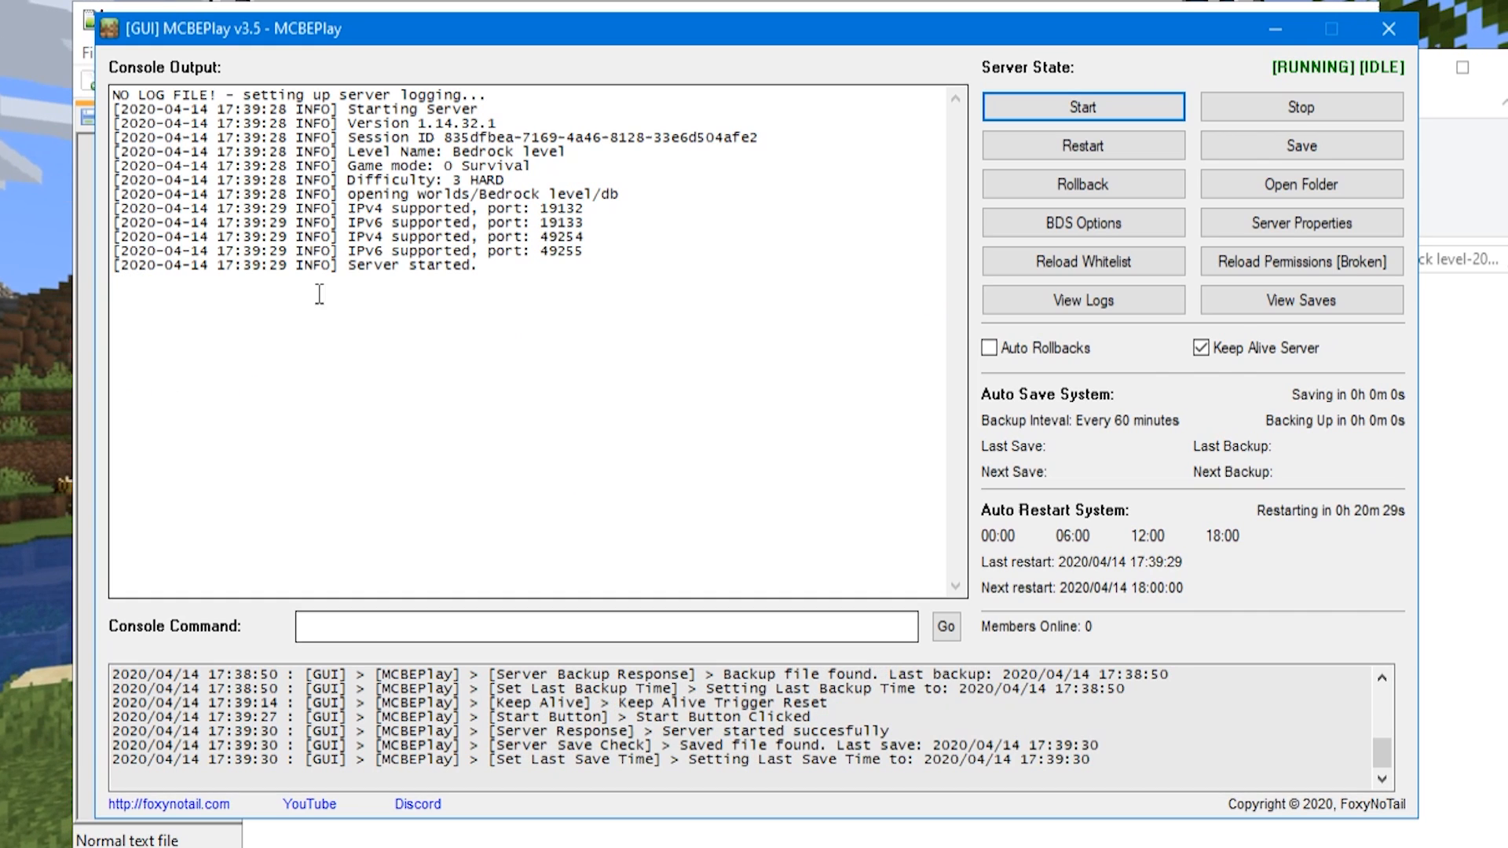
left_click(1111, 147)
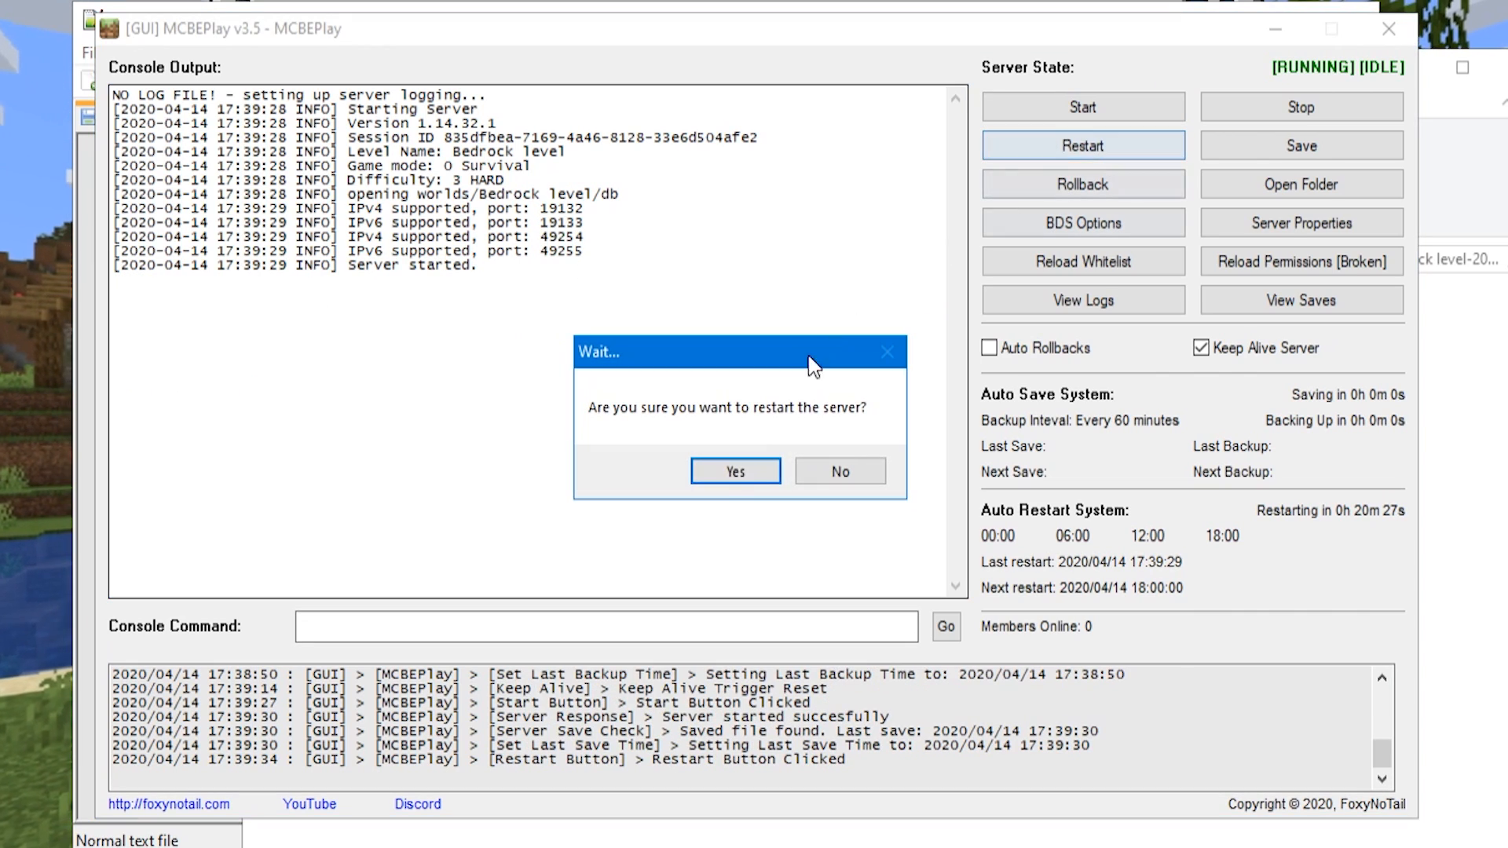
left_click(736, 472)
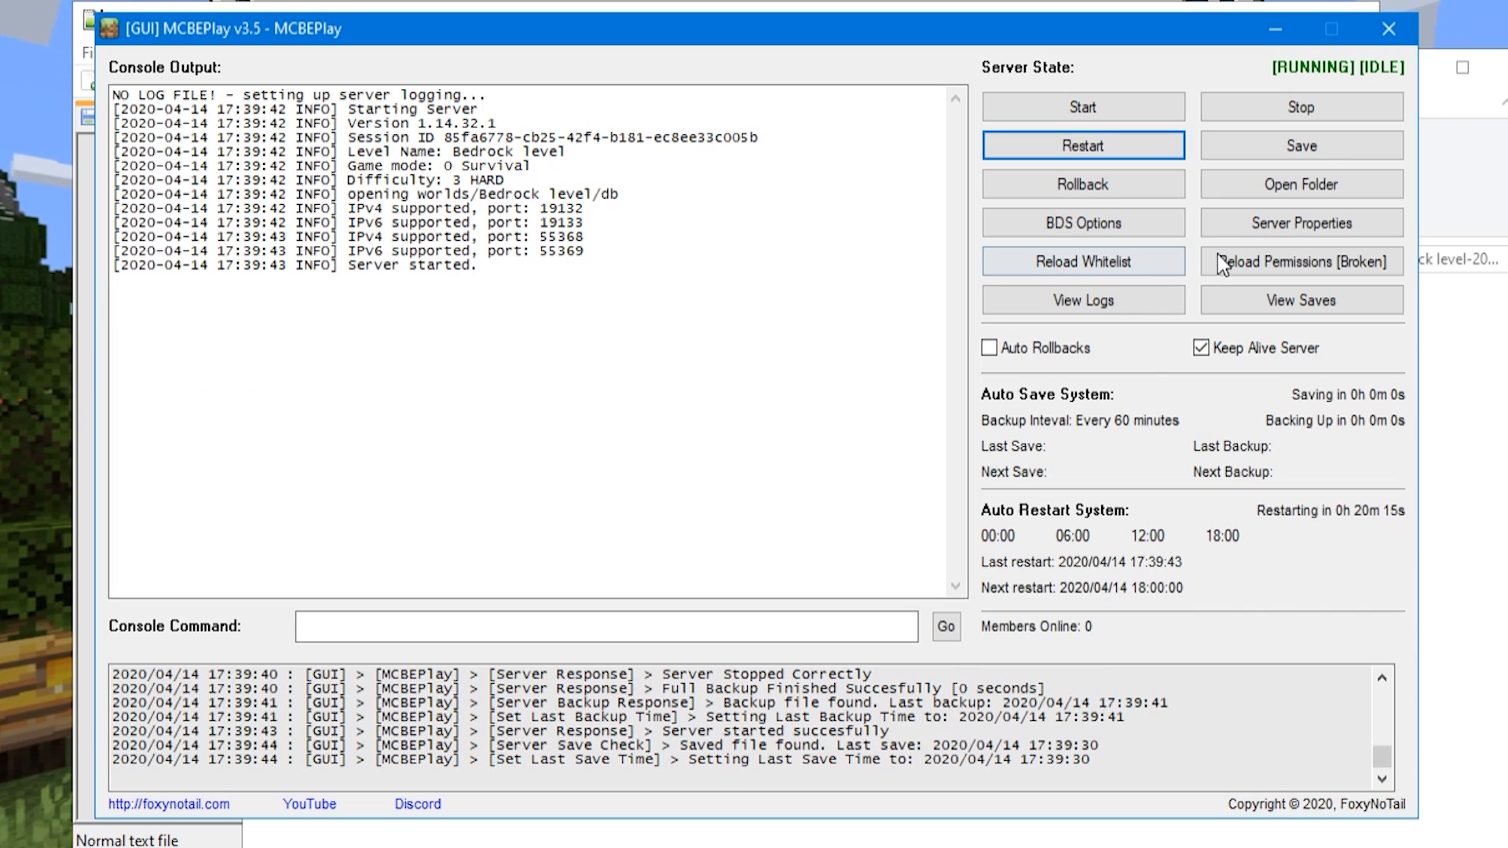
Step: View the server saves and check for the DAILY_FULL backup folder, then return to MCBEPlay
left_click(1290, 290)
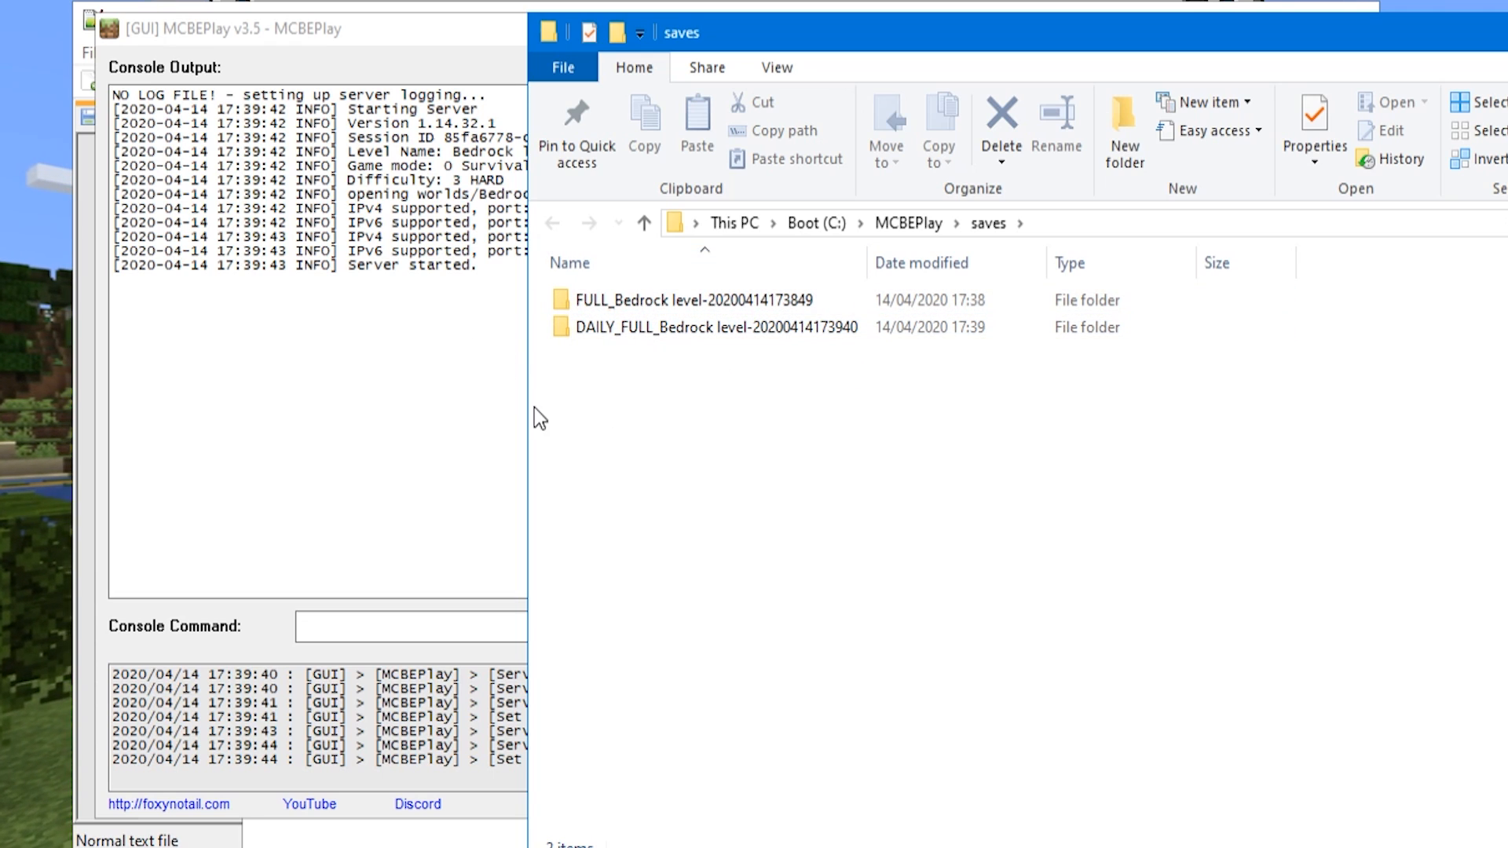
left_click(610, 333)
left_click(464, 360)
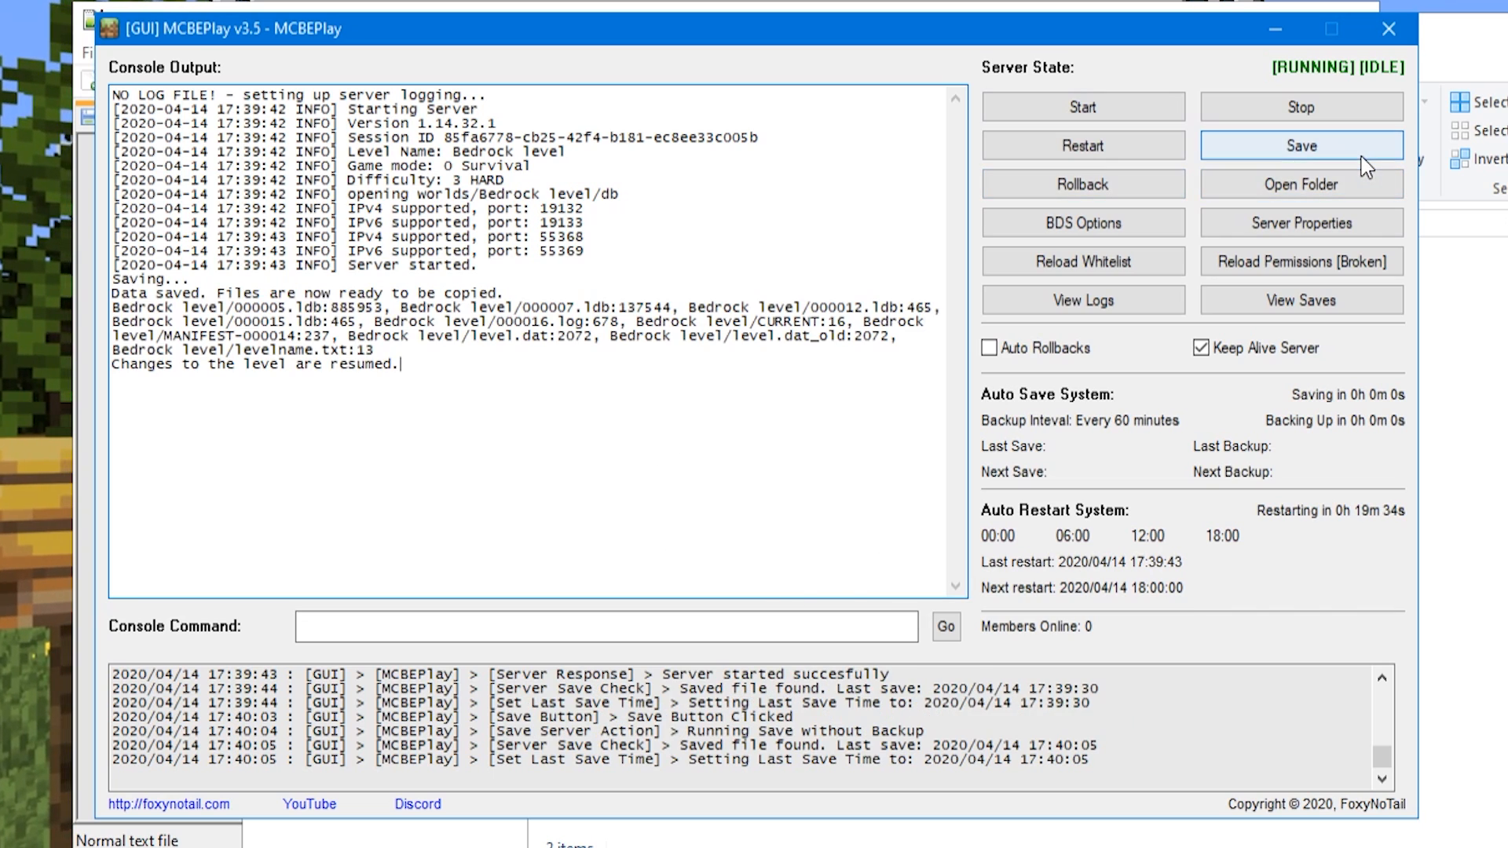
Step: Save the running server and confirm the save
left_click(1302, 145)
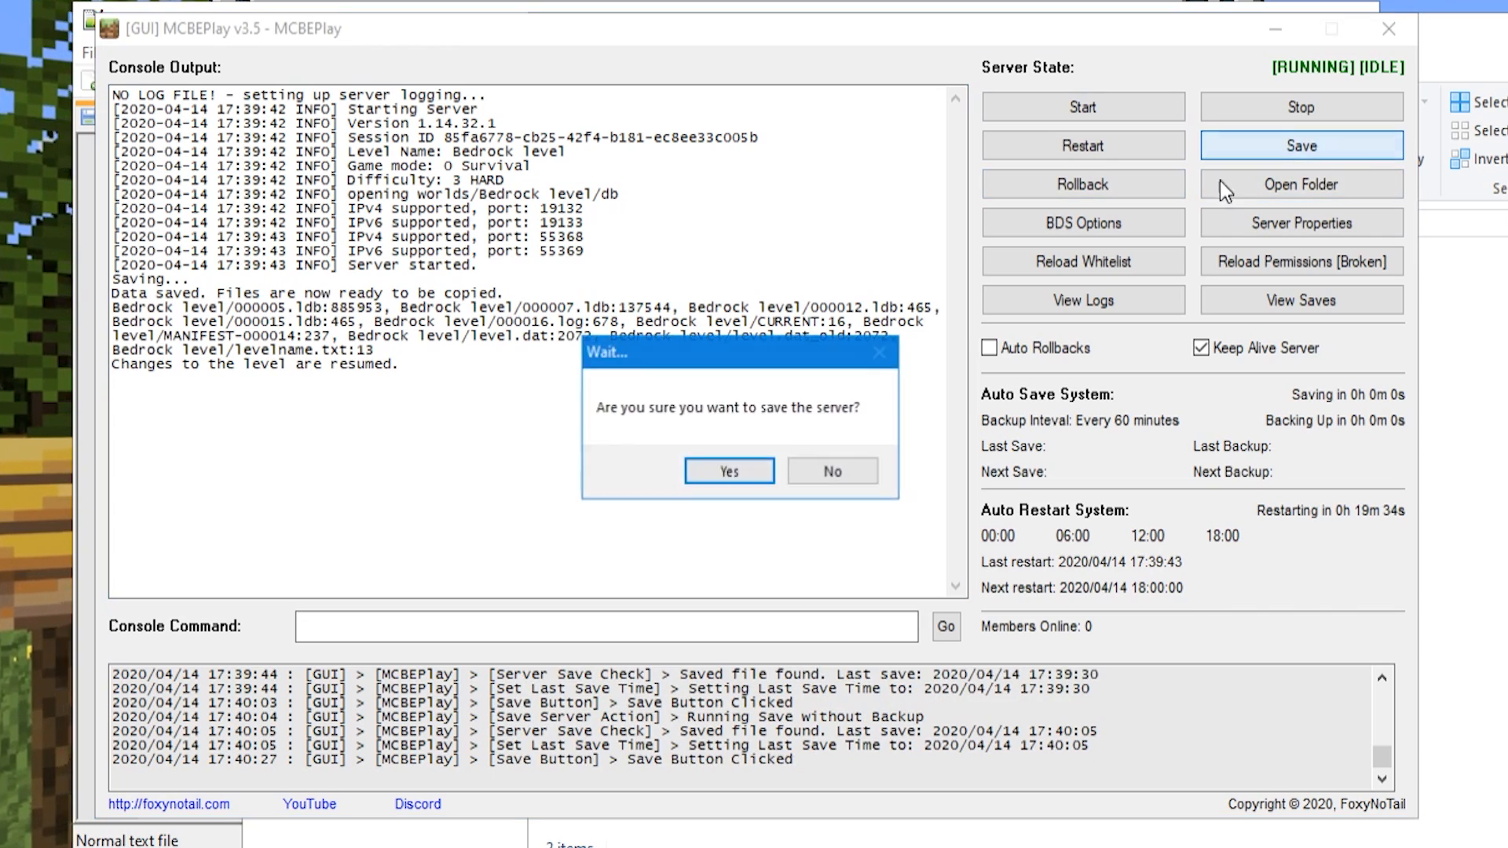
left_click(717, 476)
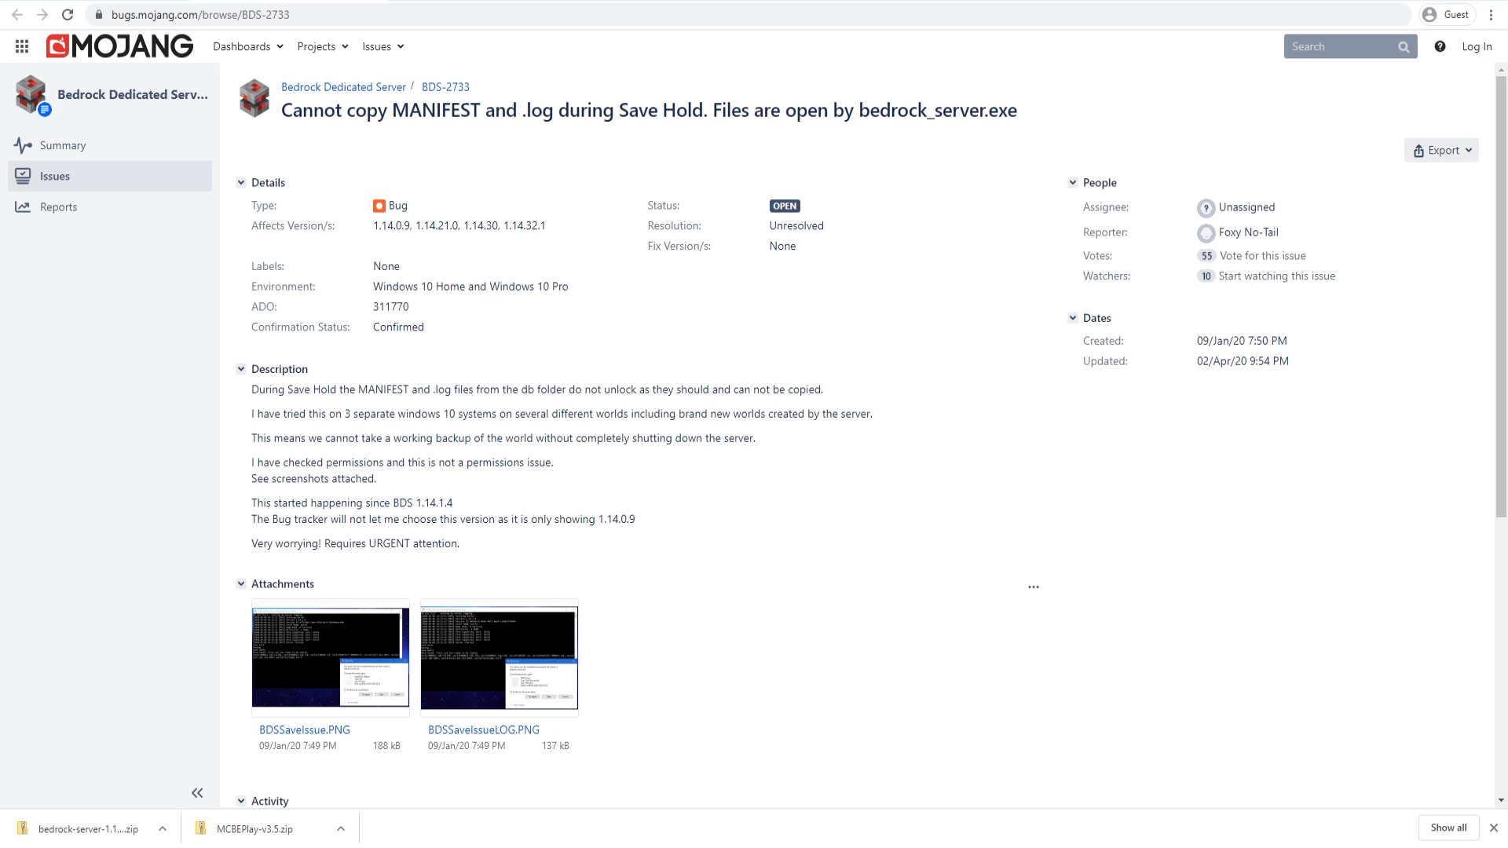
Step: Examine the MANIFEST and .log file details in the description of Mojang bug report BDS-2733
key("alt+Tab")
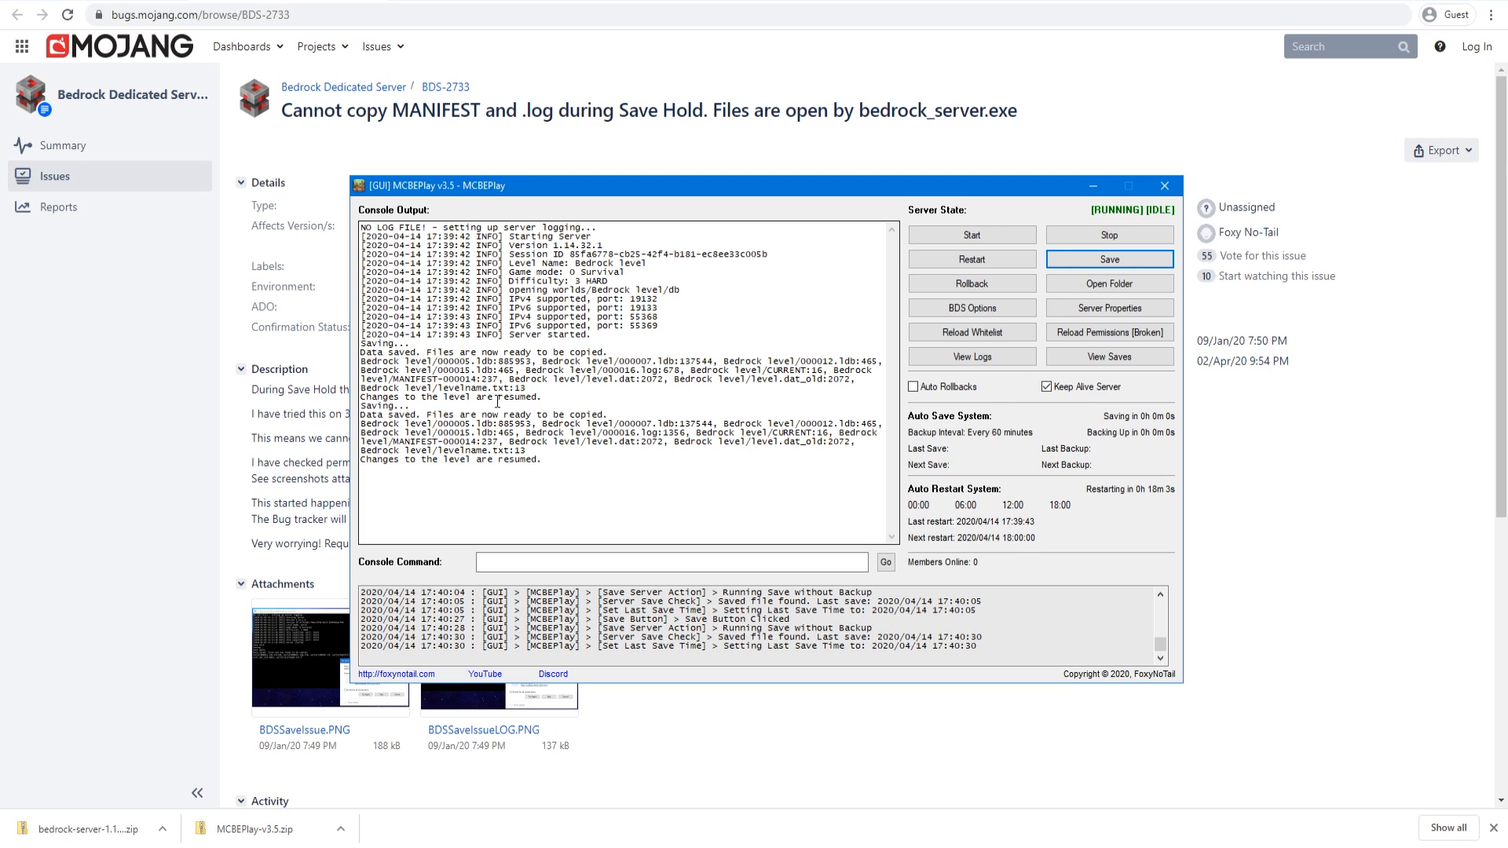
left_click_drag(257, 477, 255, 464)
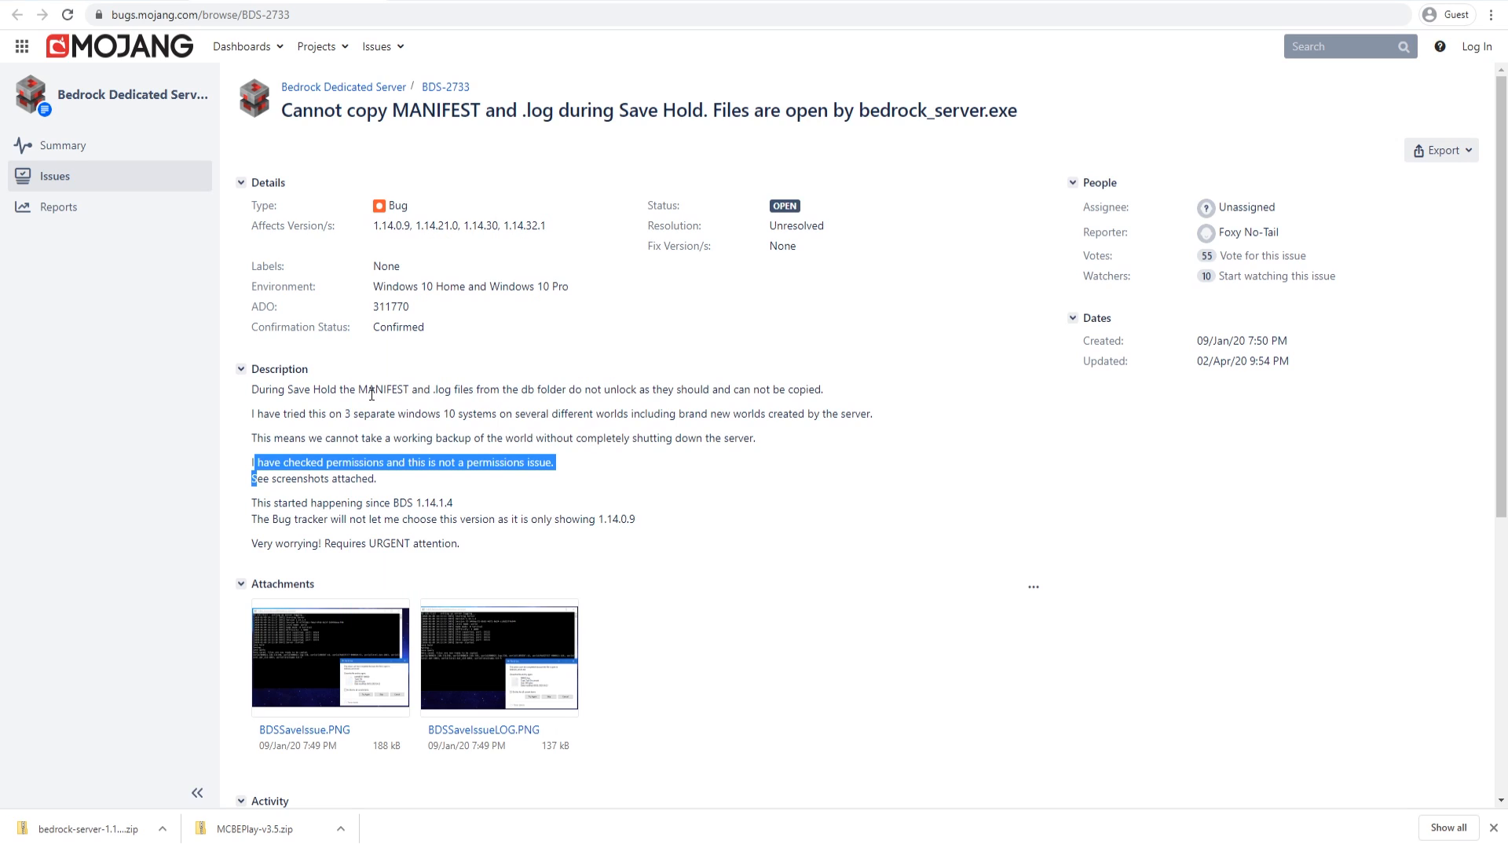
left_click_drag(357, 389, 448, 396)
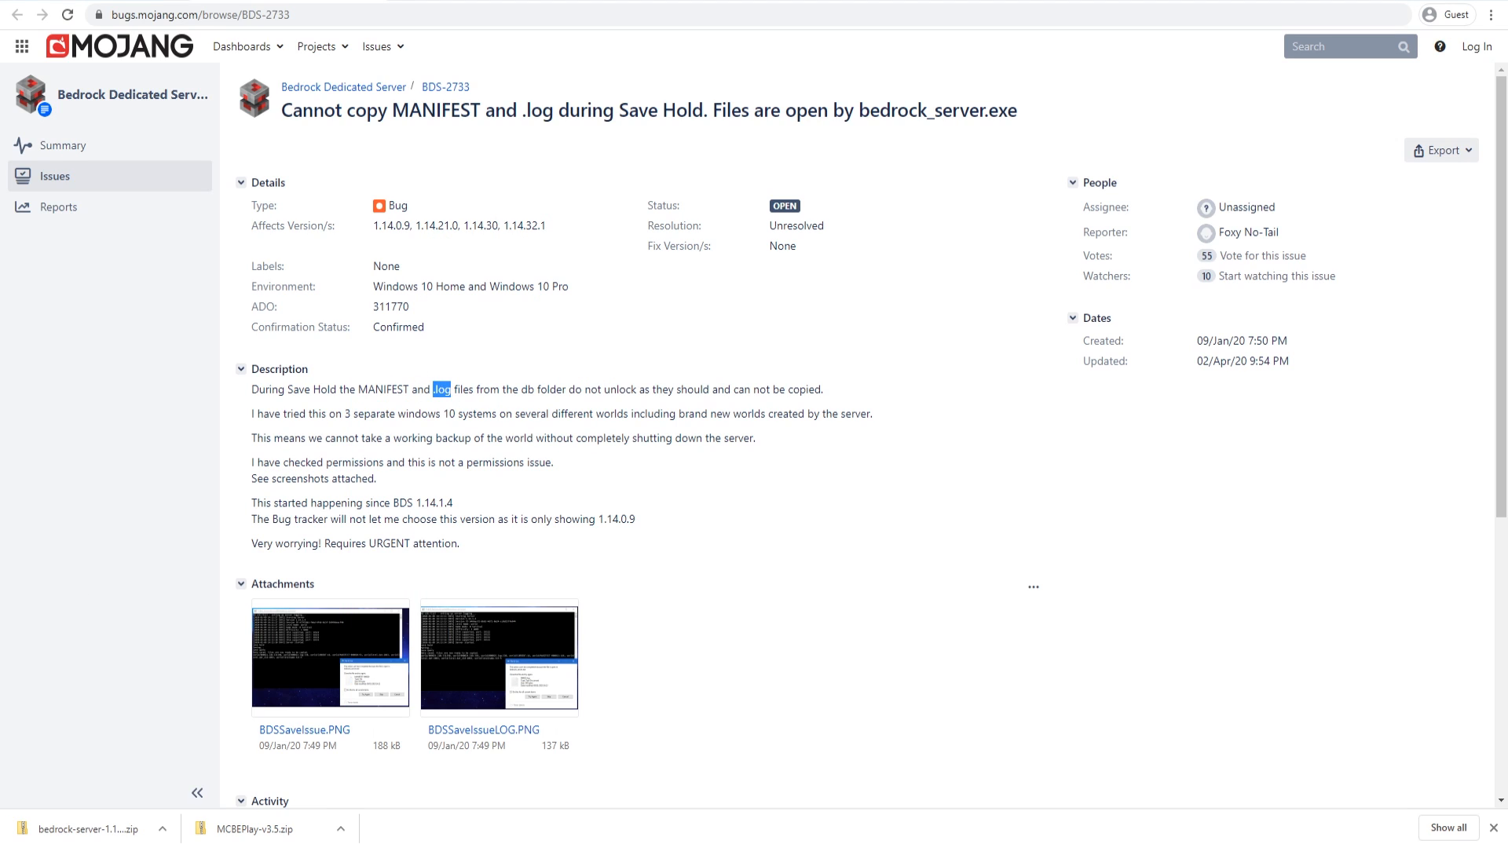
Step: Switch to the worlds folder in File Explorer and select 000016.log and MANIFEST-000014 in Bedrock level's db folder
key("alt+Tab")
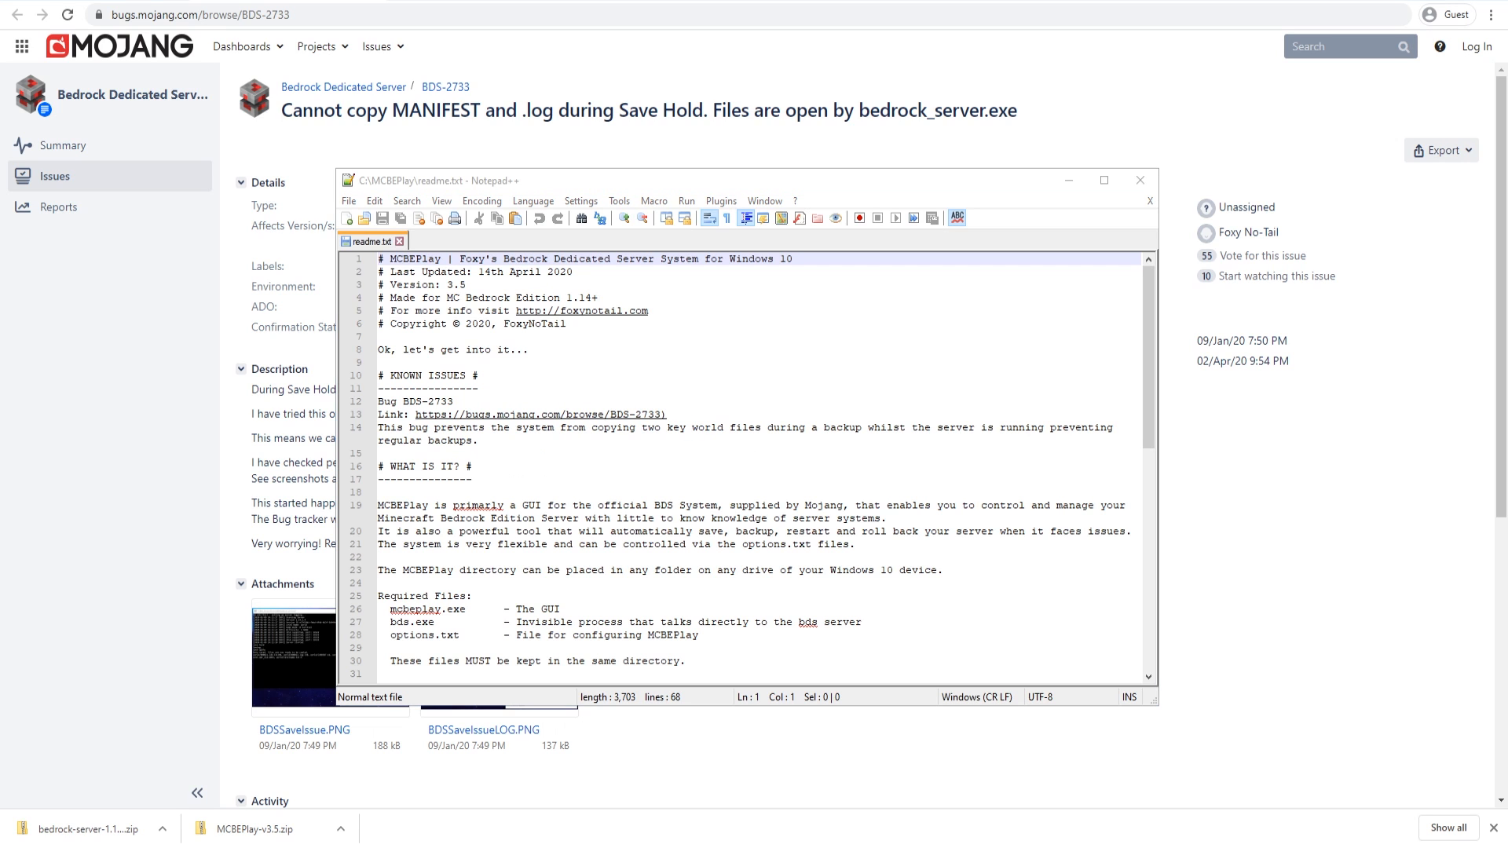
key("alt+Tab")
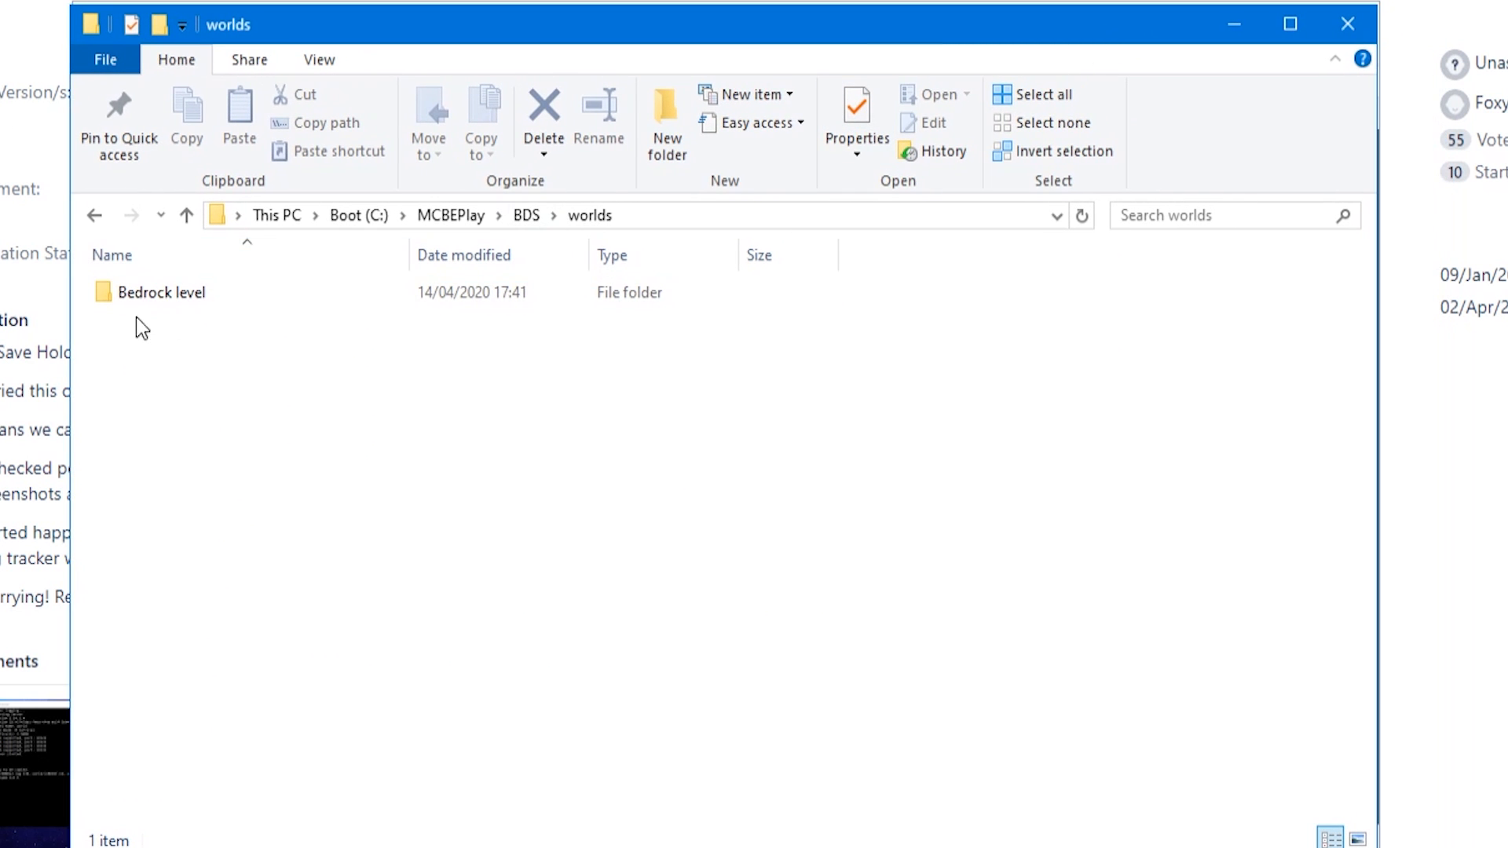
double_click(135, 317)
double_click(138, 300)
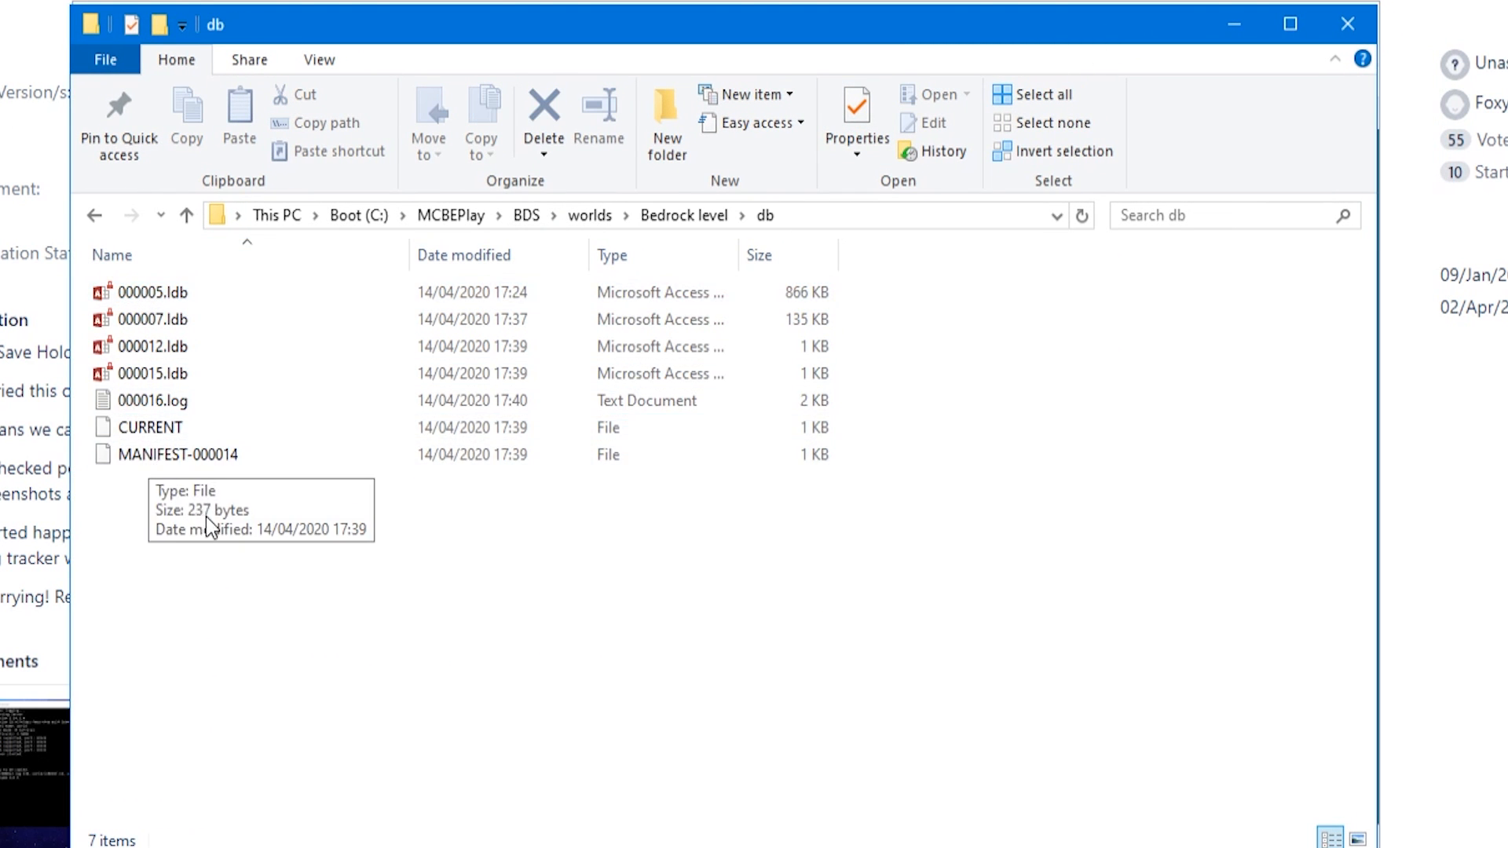
left_click(191, 459)
left_click(154, 401)
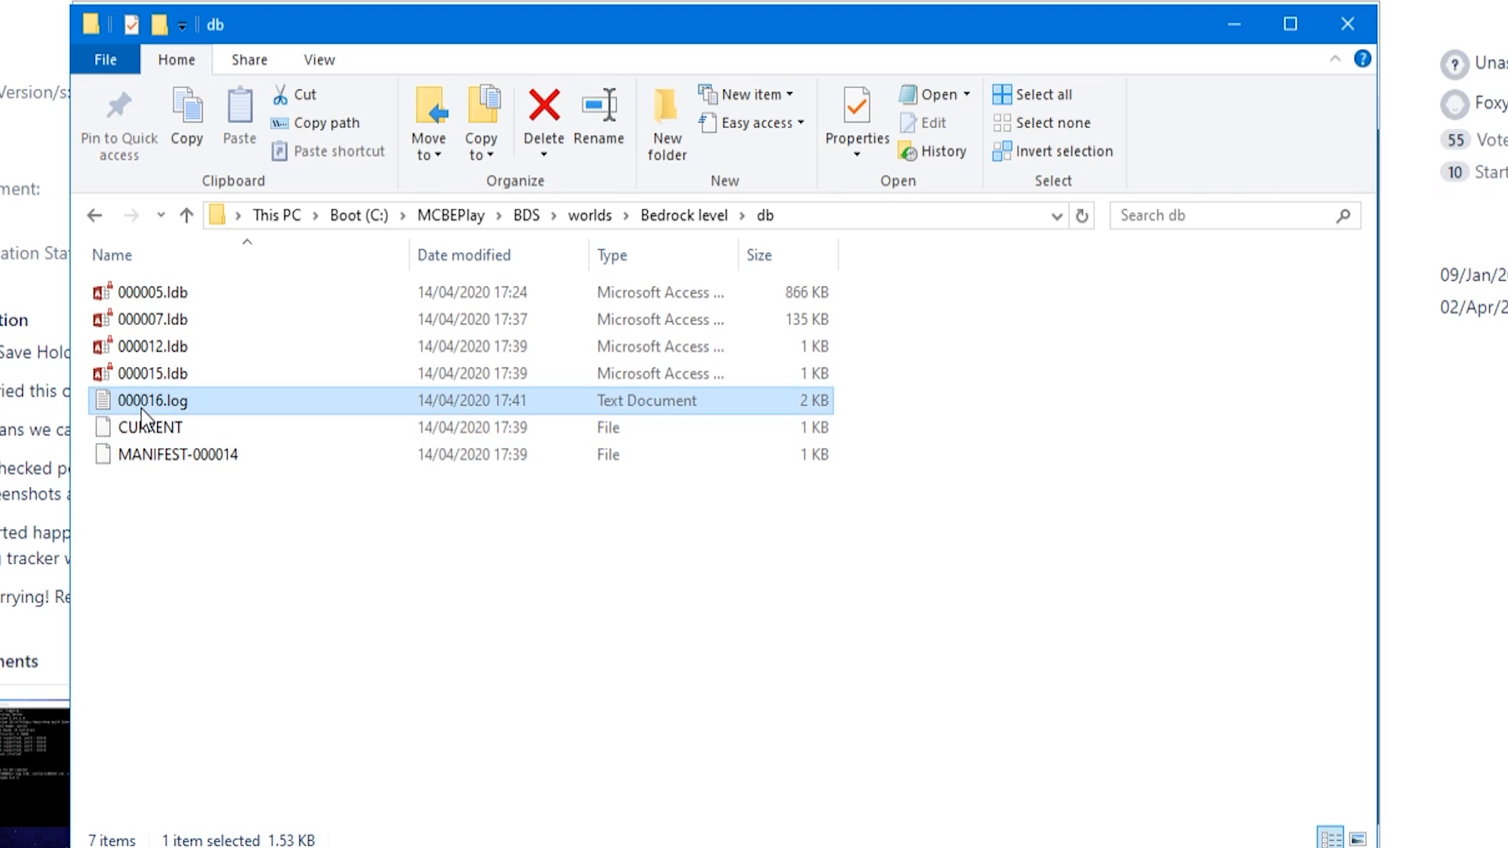
left_click(167, 465)
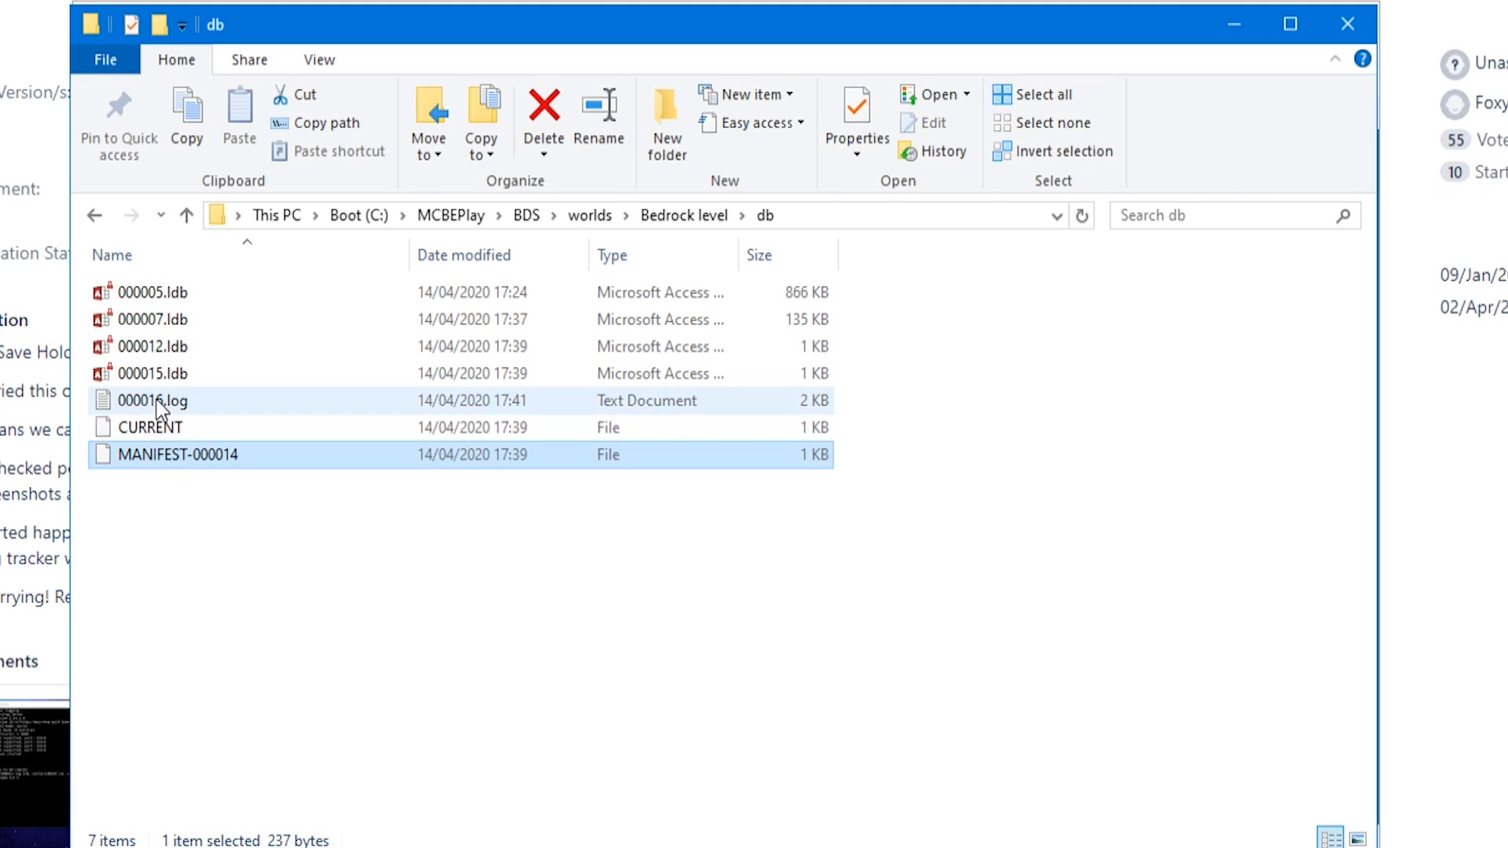
left_click(157, 404, "ctrl")
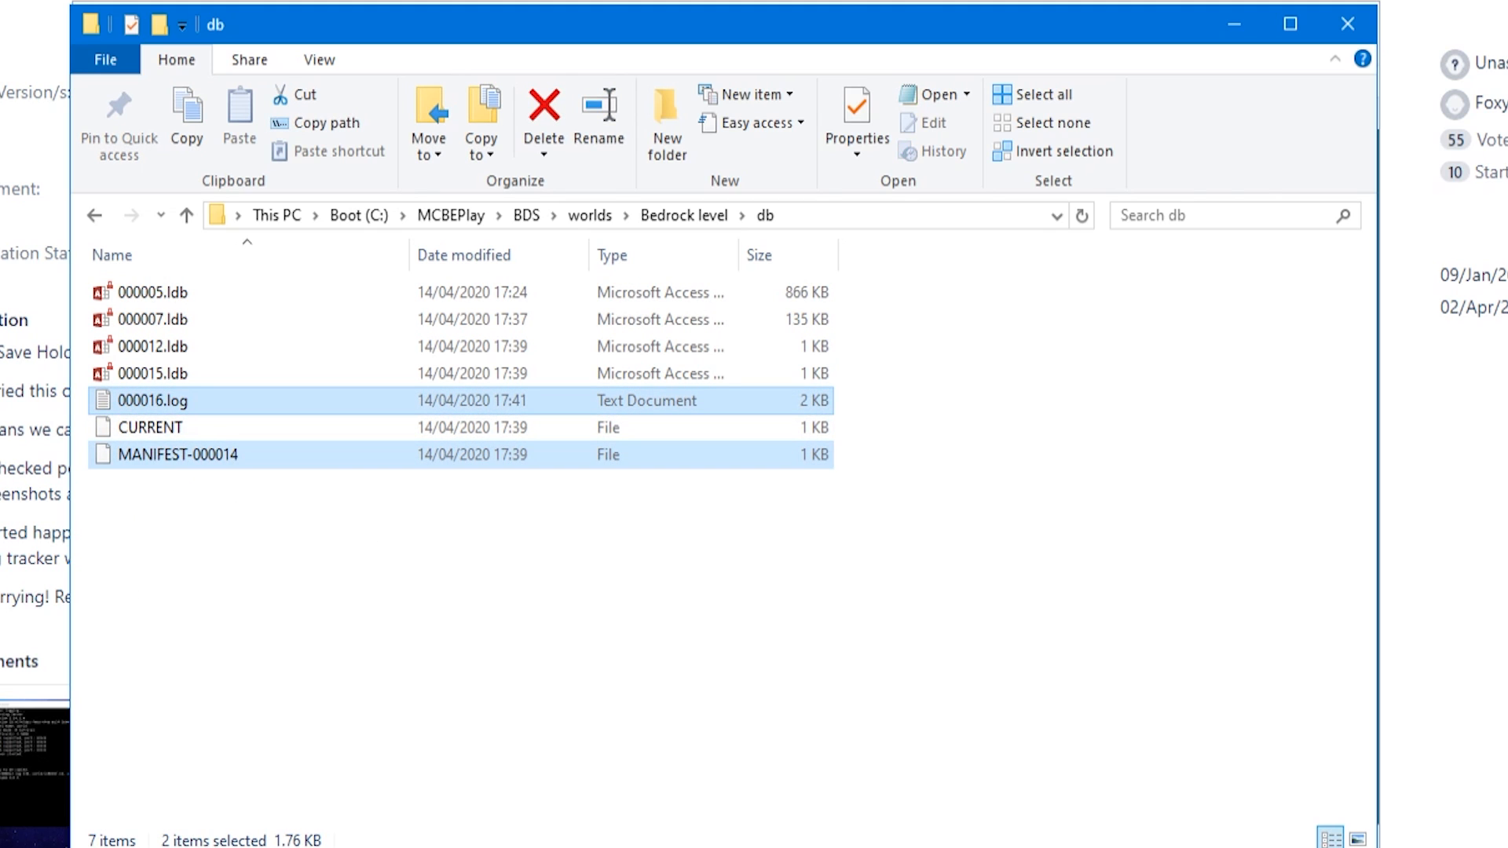
Step: Switch to MCBEPlay, stop the running server and confirm the shutdown
key("alt+Tab")
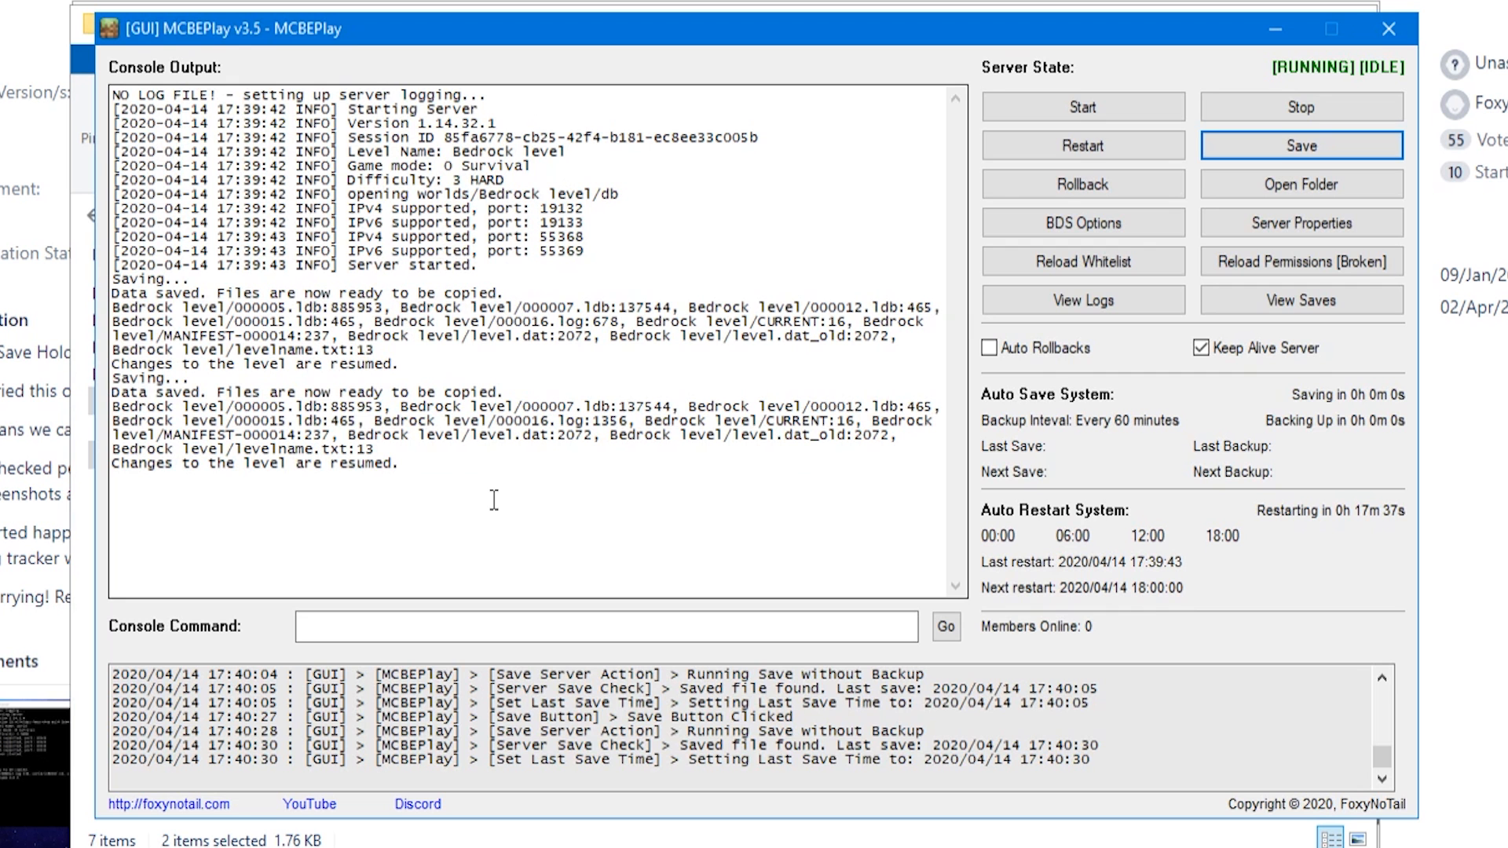
left_click(1300, 107)
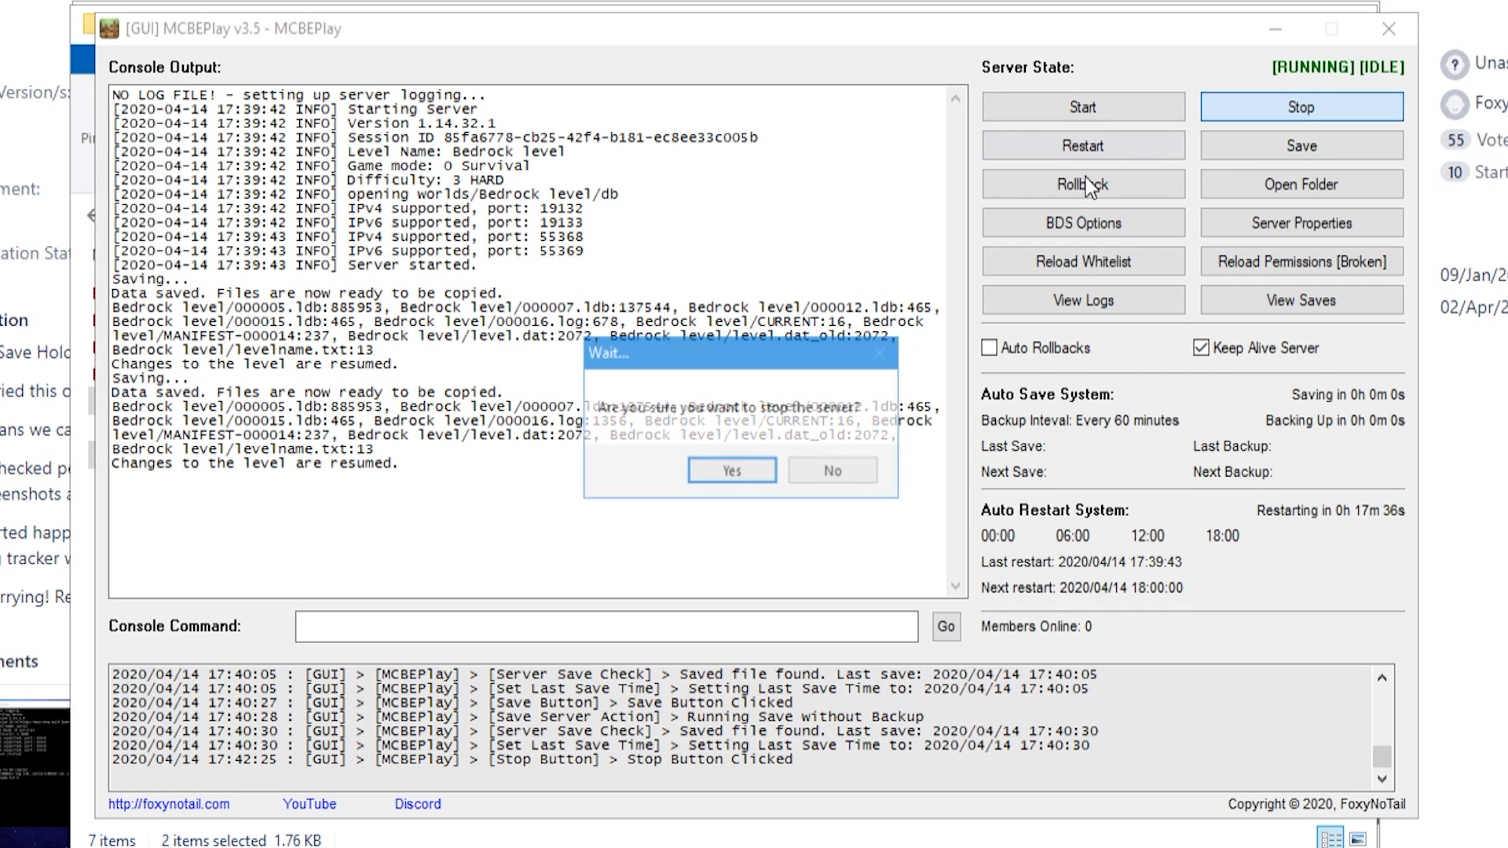
left_click(770, 468)
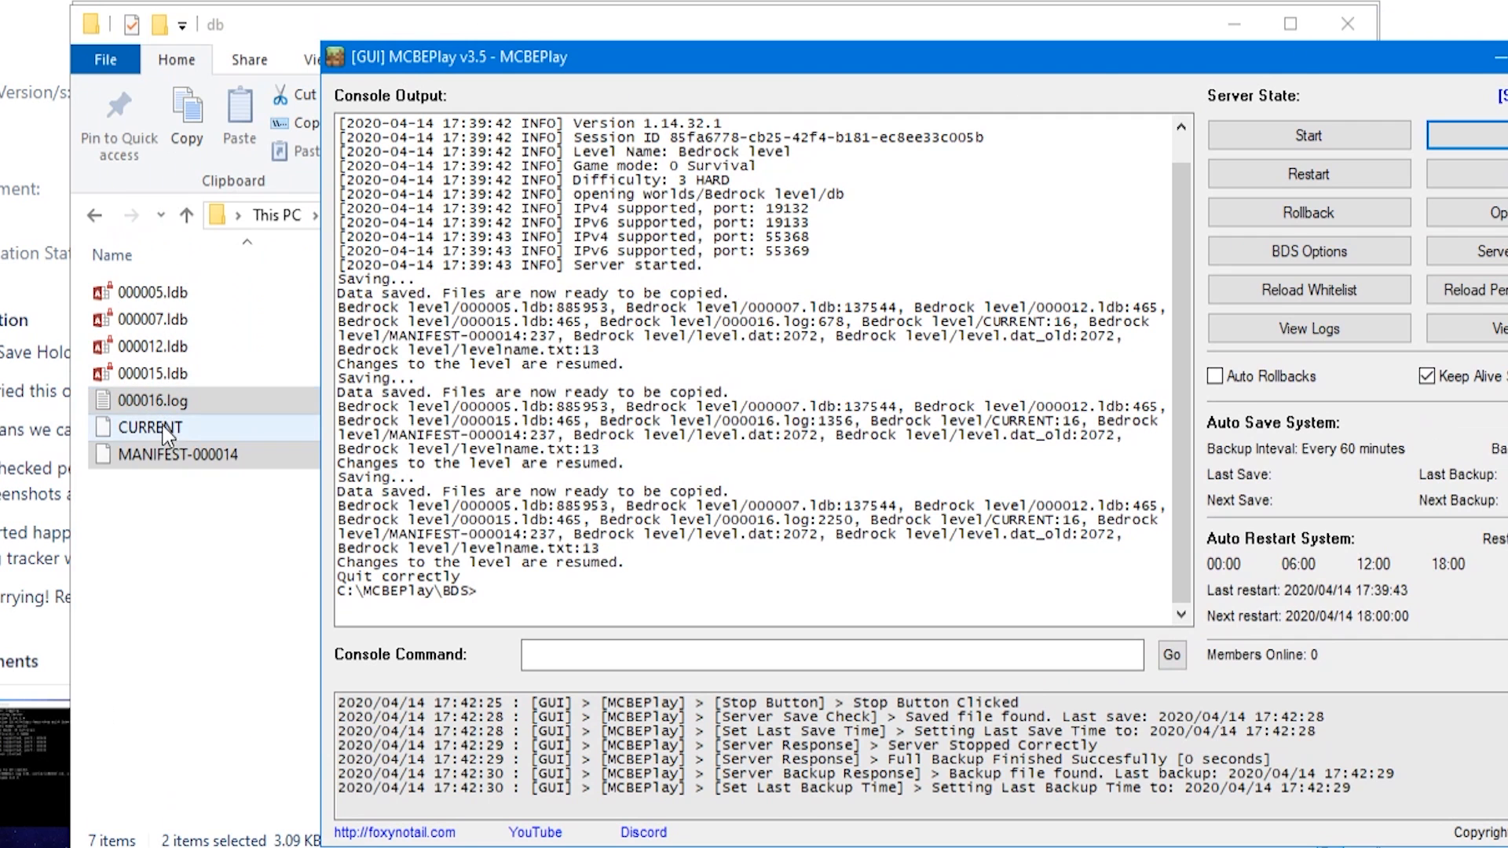
Step: Delete MANIFEST-000014 and 000016.log from Bedrock level's db folder
left_click(165, 434)
left_click(198, 449)
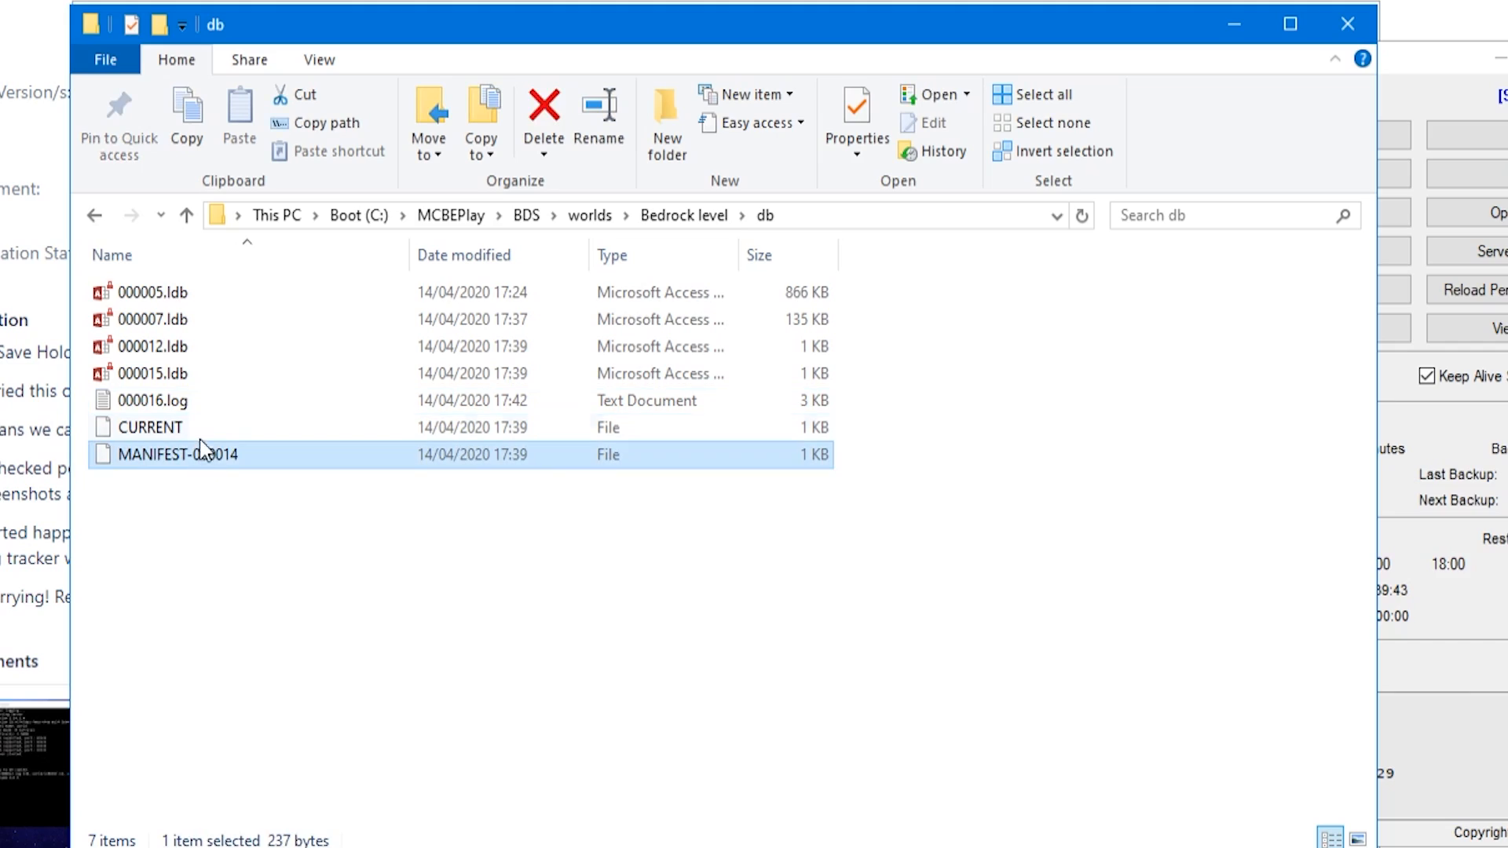
key("Delete")
left_click(196, 404)
key("Delete")
Step: Switch to MCBEPlay, start the stopped server and confirm the start
left_click_drag(1444, 83, 1199, 25)
left_click(1029, 113)
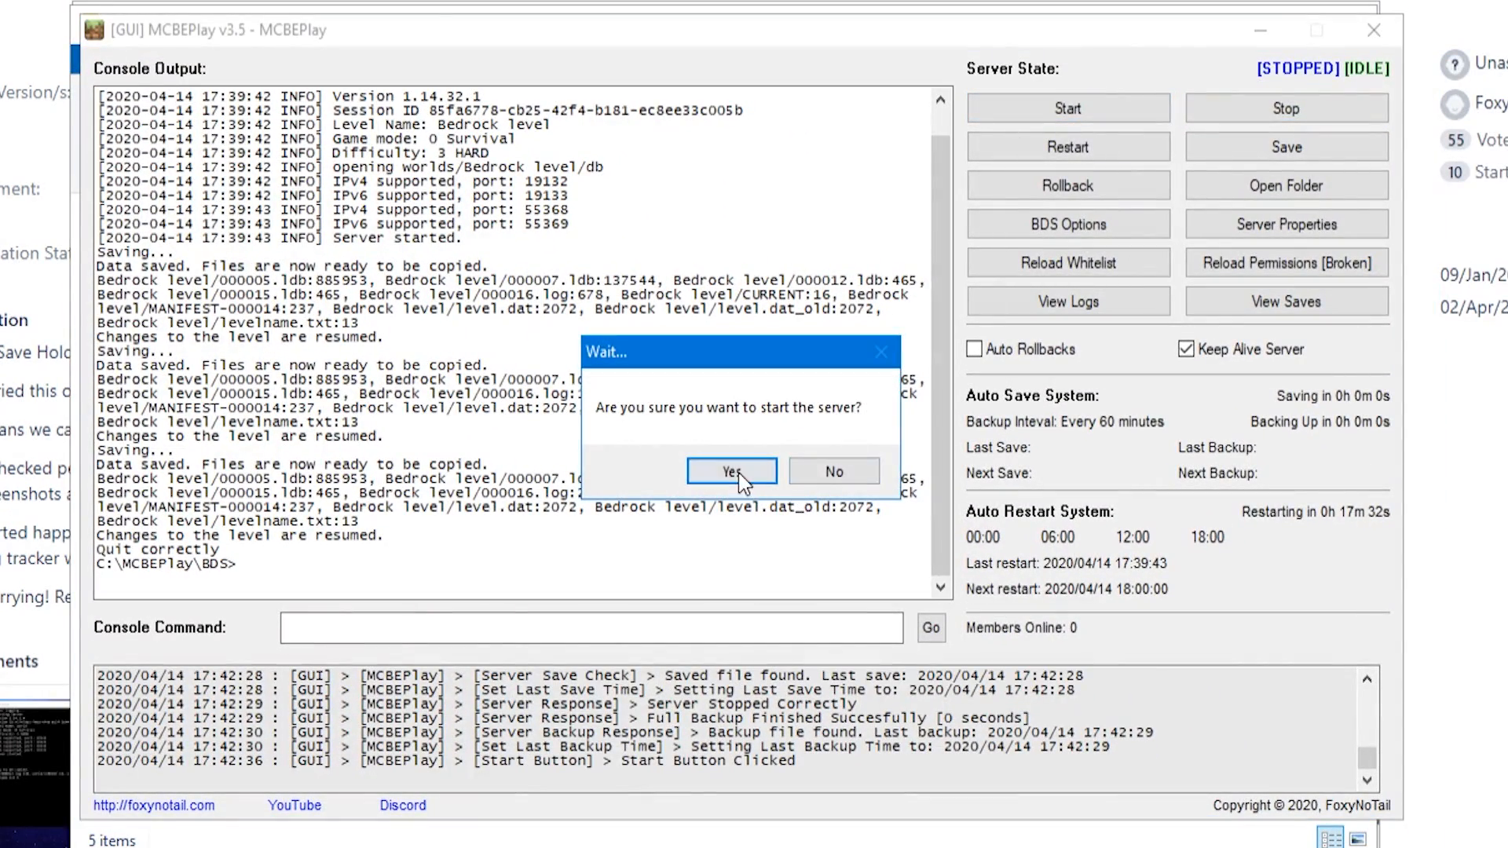
left_click(738, 473)
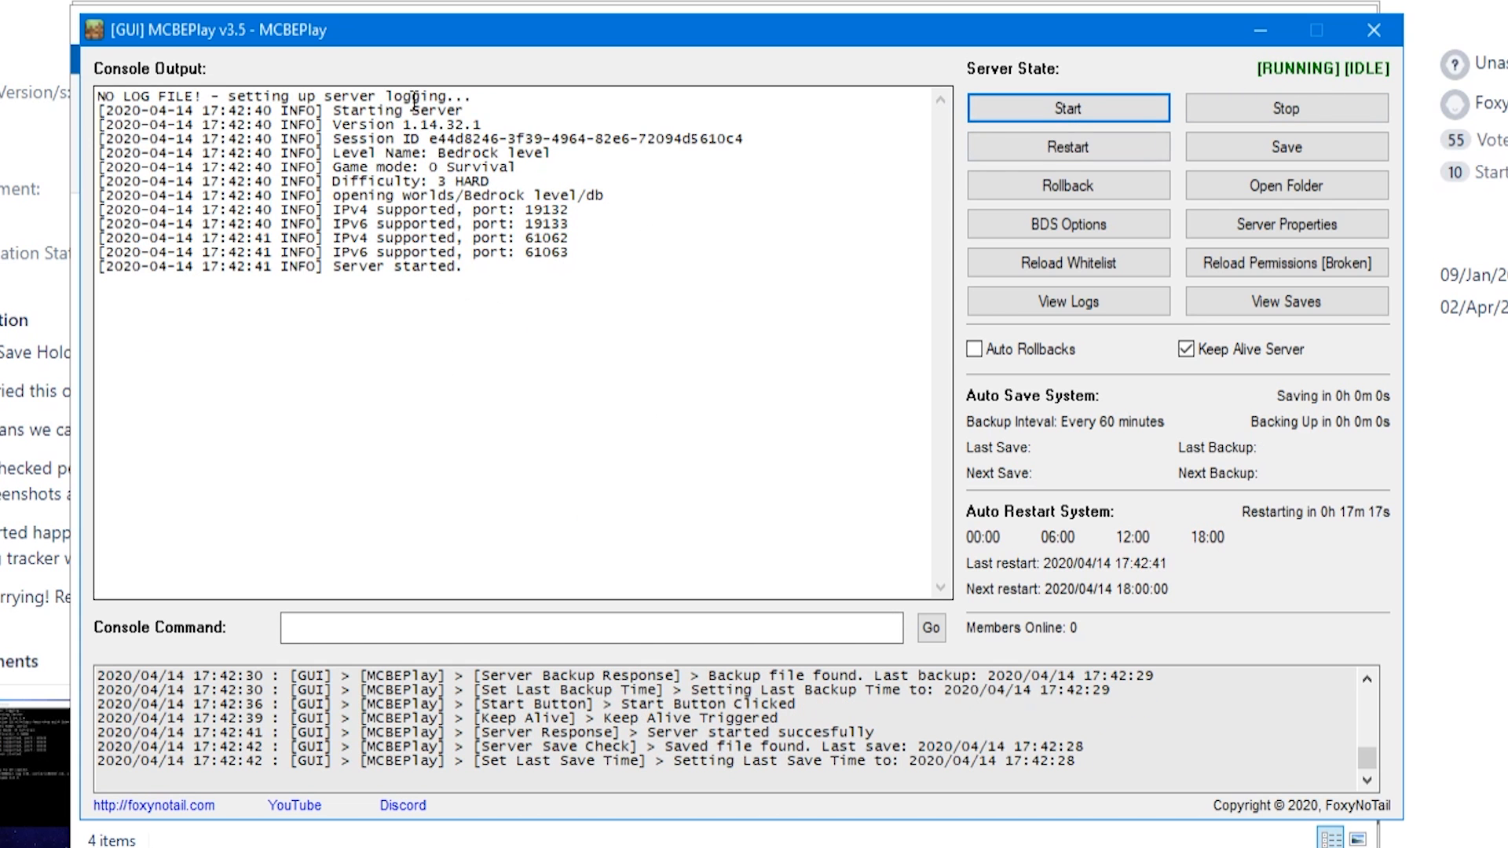
Step: Uncover the db folder behind MCBEPlay, stop the running server and confirm the shutdown
left_click_drag(345, 45, 794, 80)
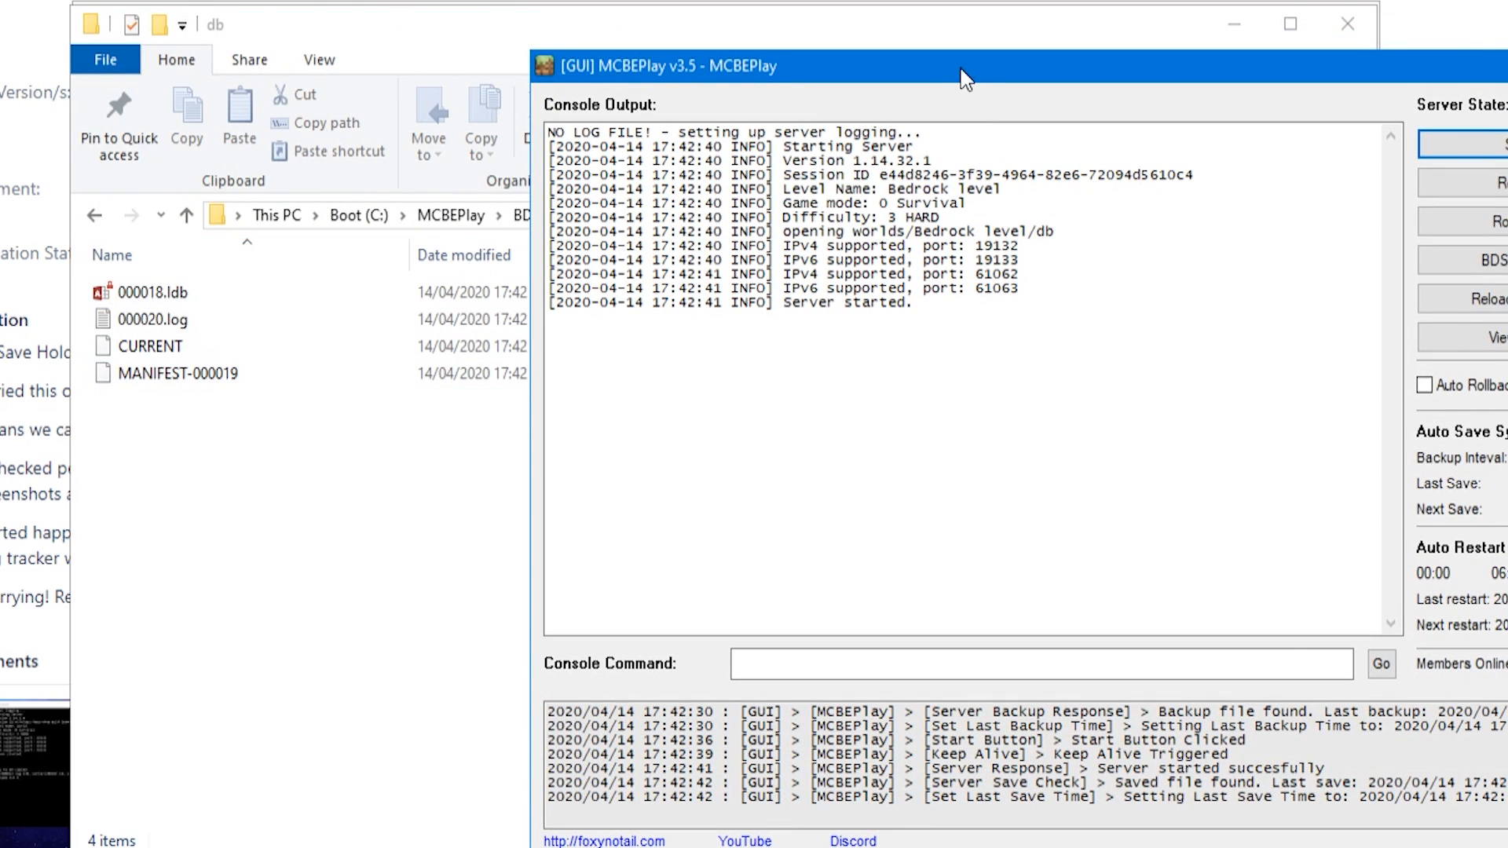
left_click_drag(957, 71, 693, 84)
left_click(1405, 153)
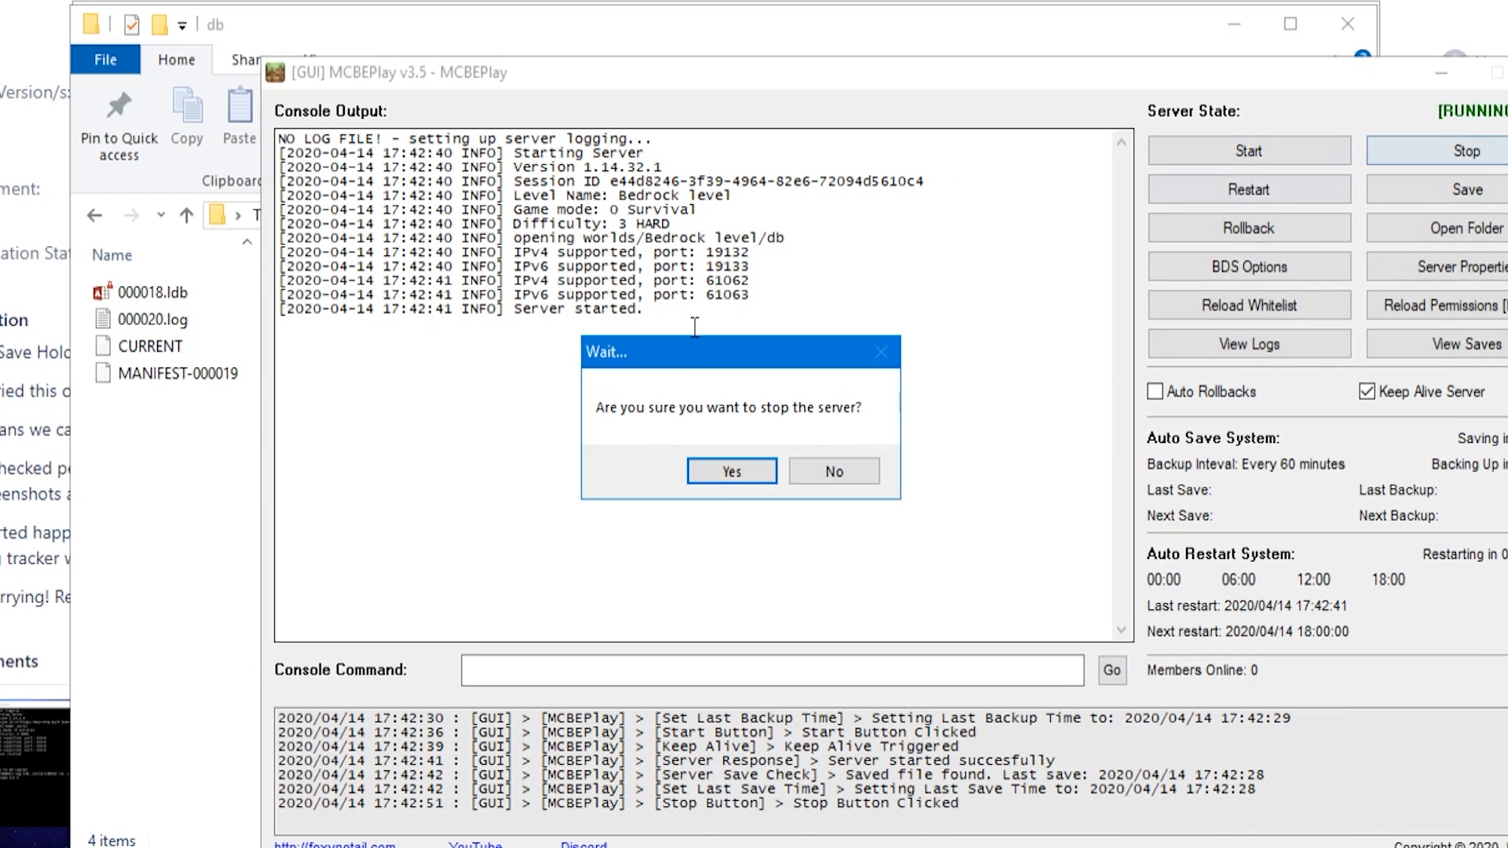
left_click(732, 470)
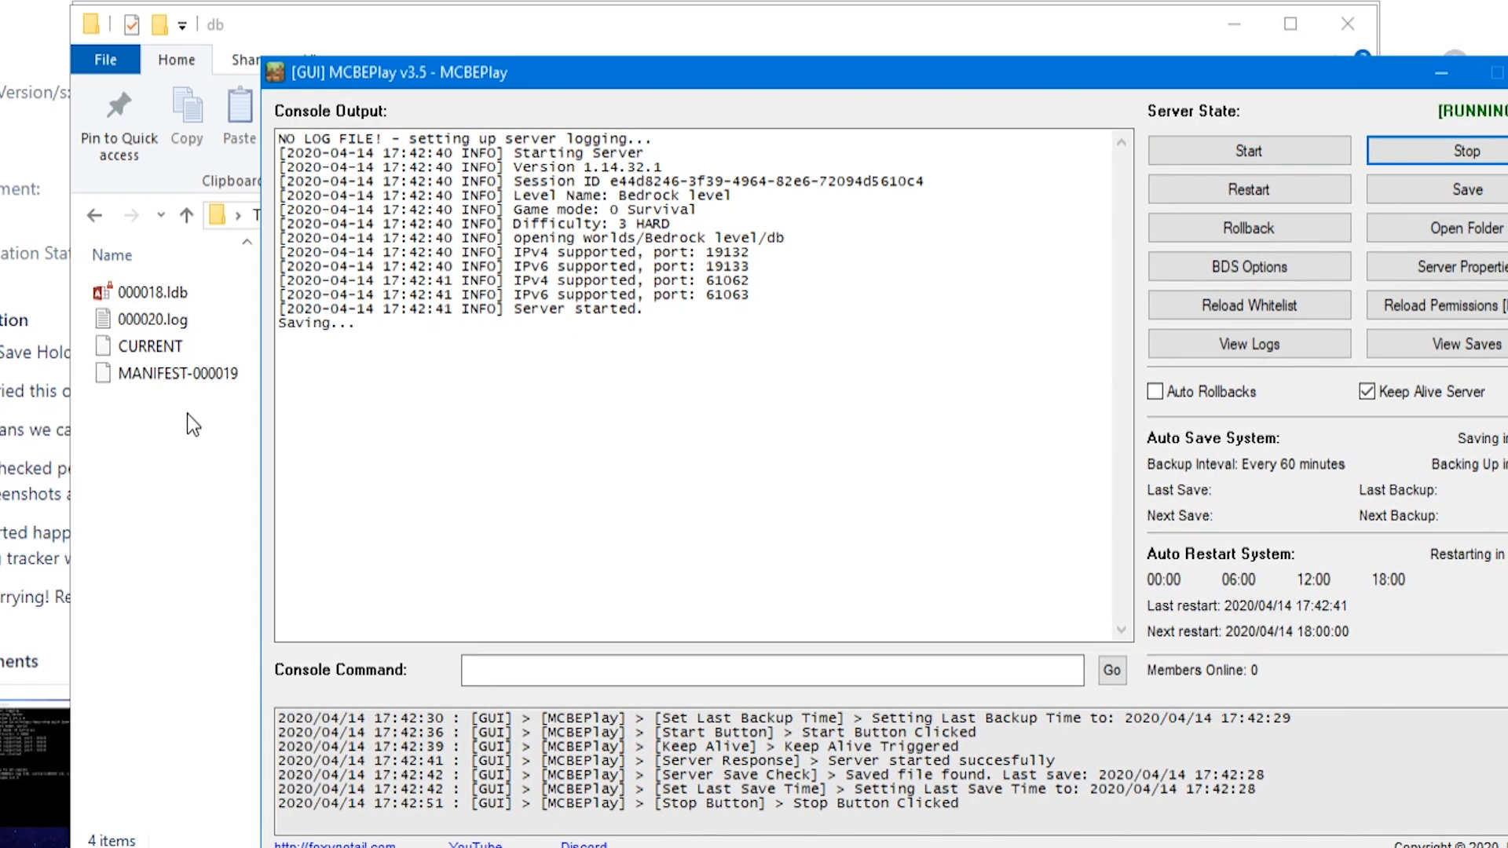
Step: Switch to the db folder in File Explorer and delete MANIFEST-000019 and 000020.log
left_click_drag(249, 432, 134, 377)
key("Delete")
left_click(128, 326)
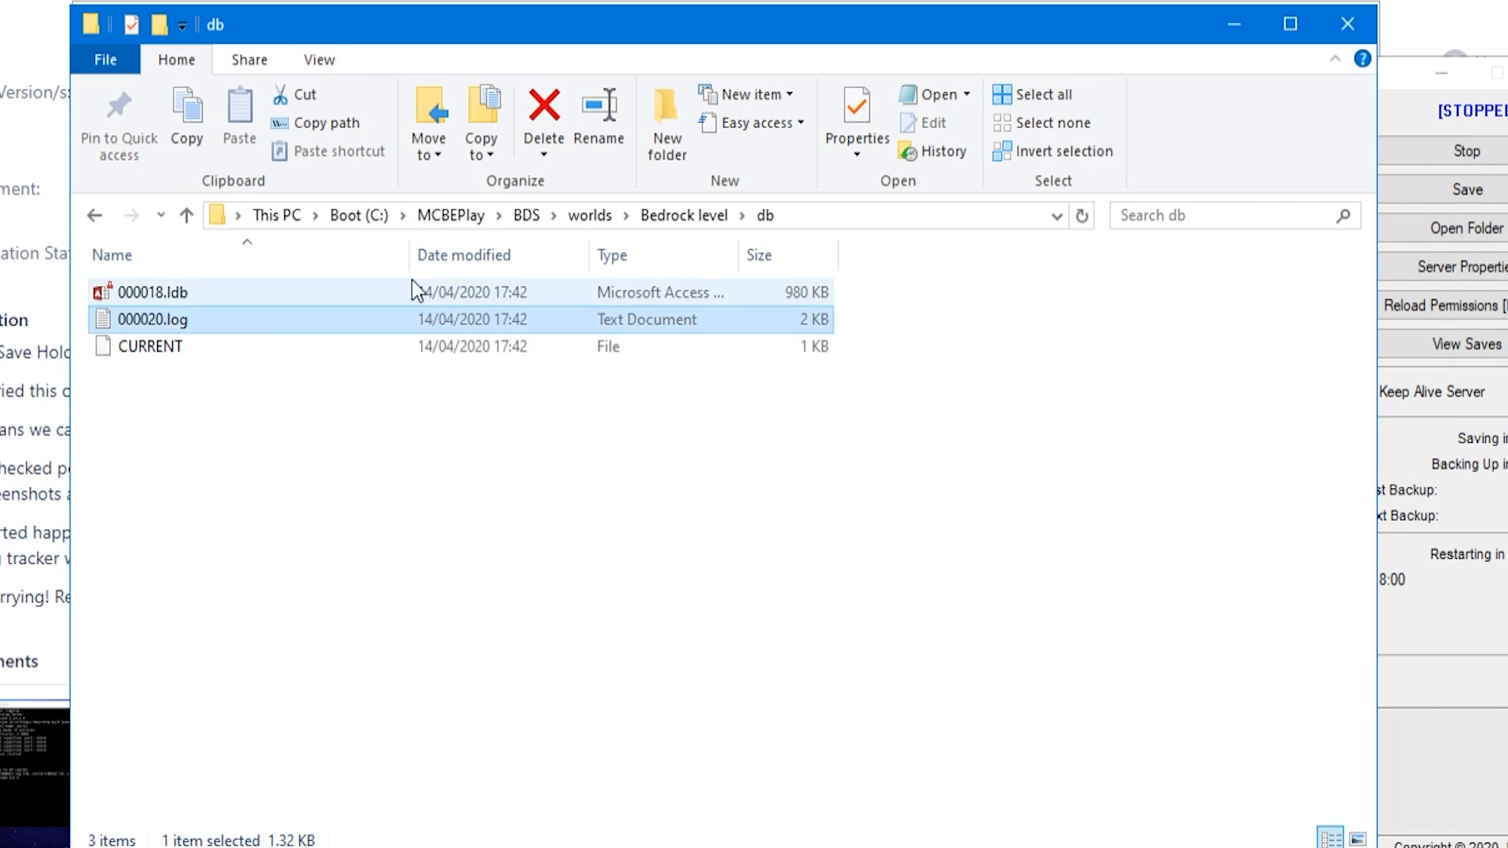
key("Delete")
Step: Return to MCBEPlay, start the server again with confirmation and check the files in the db folder
left_click(1398, 103)
left_click_drag(1160, 81, 974, 35)
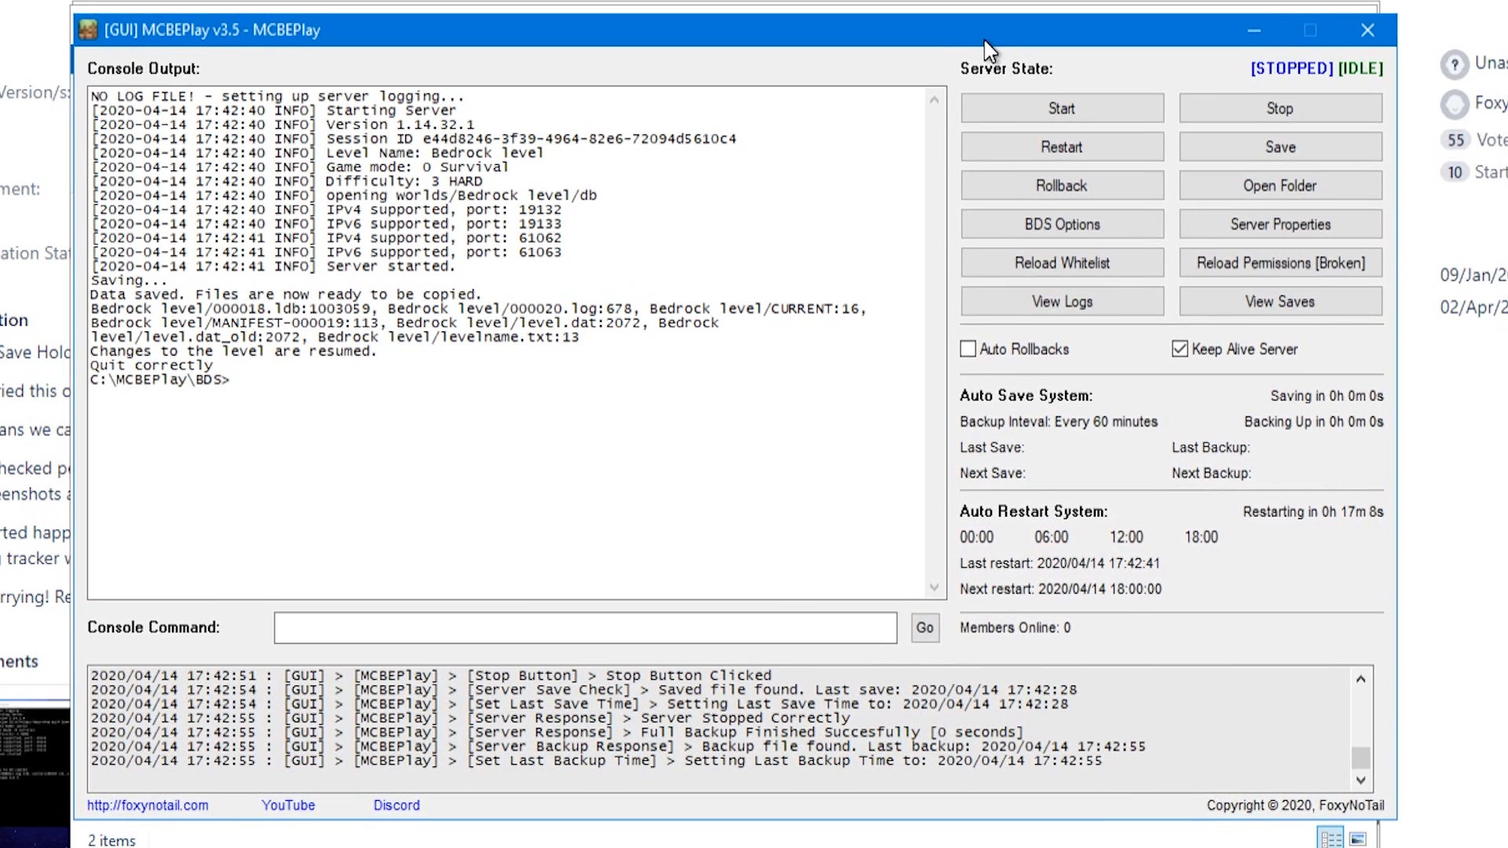
left_click(1041, 106)
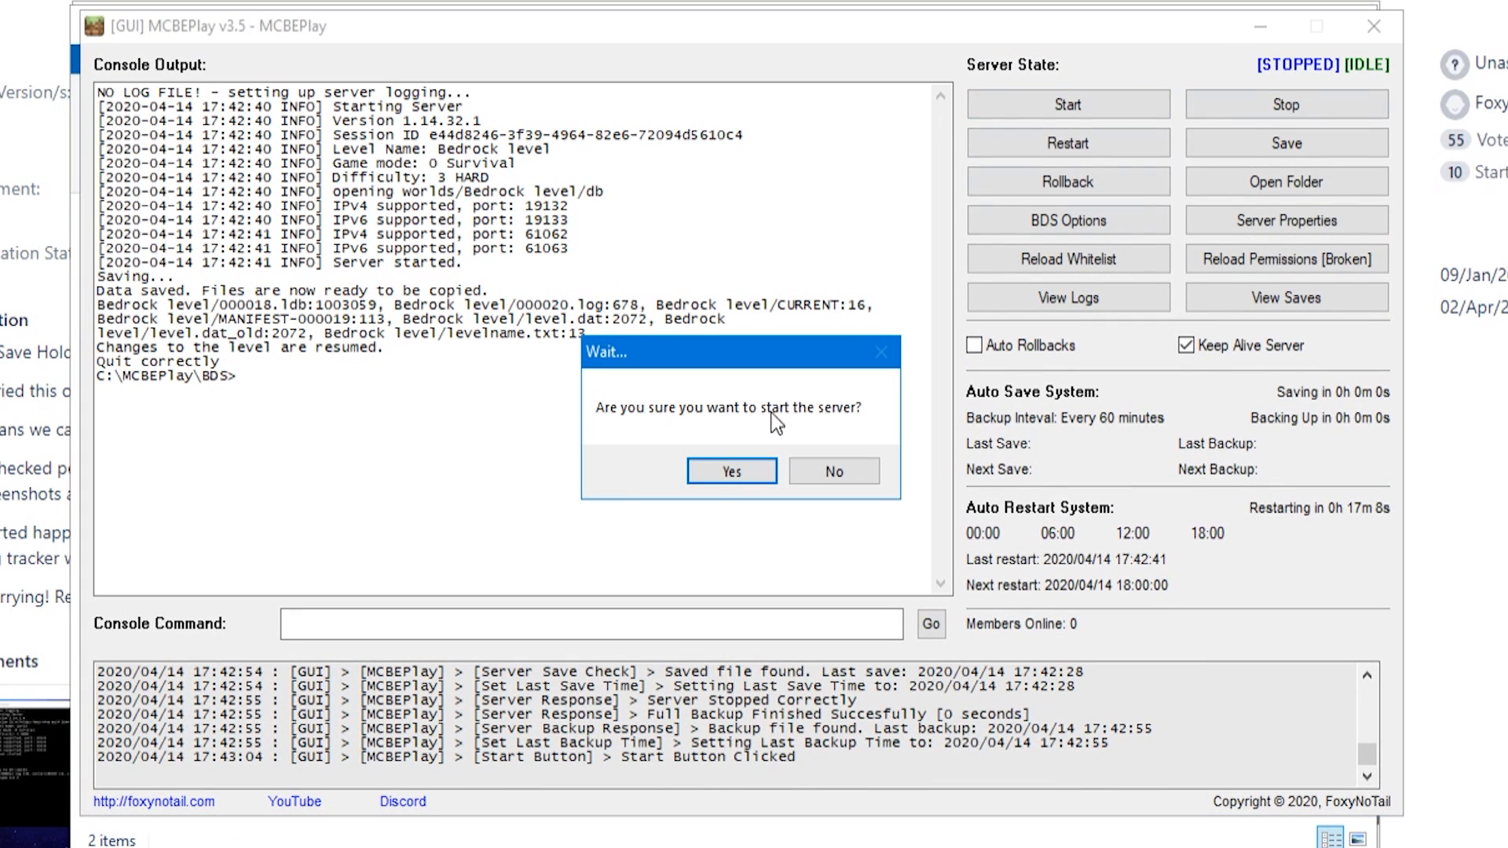
left_click(732, 471)
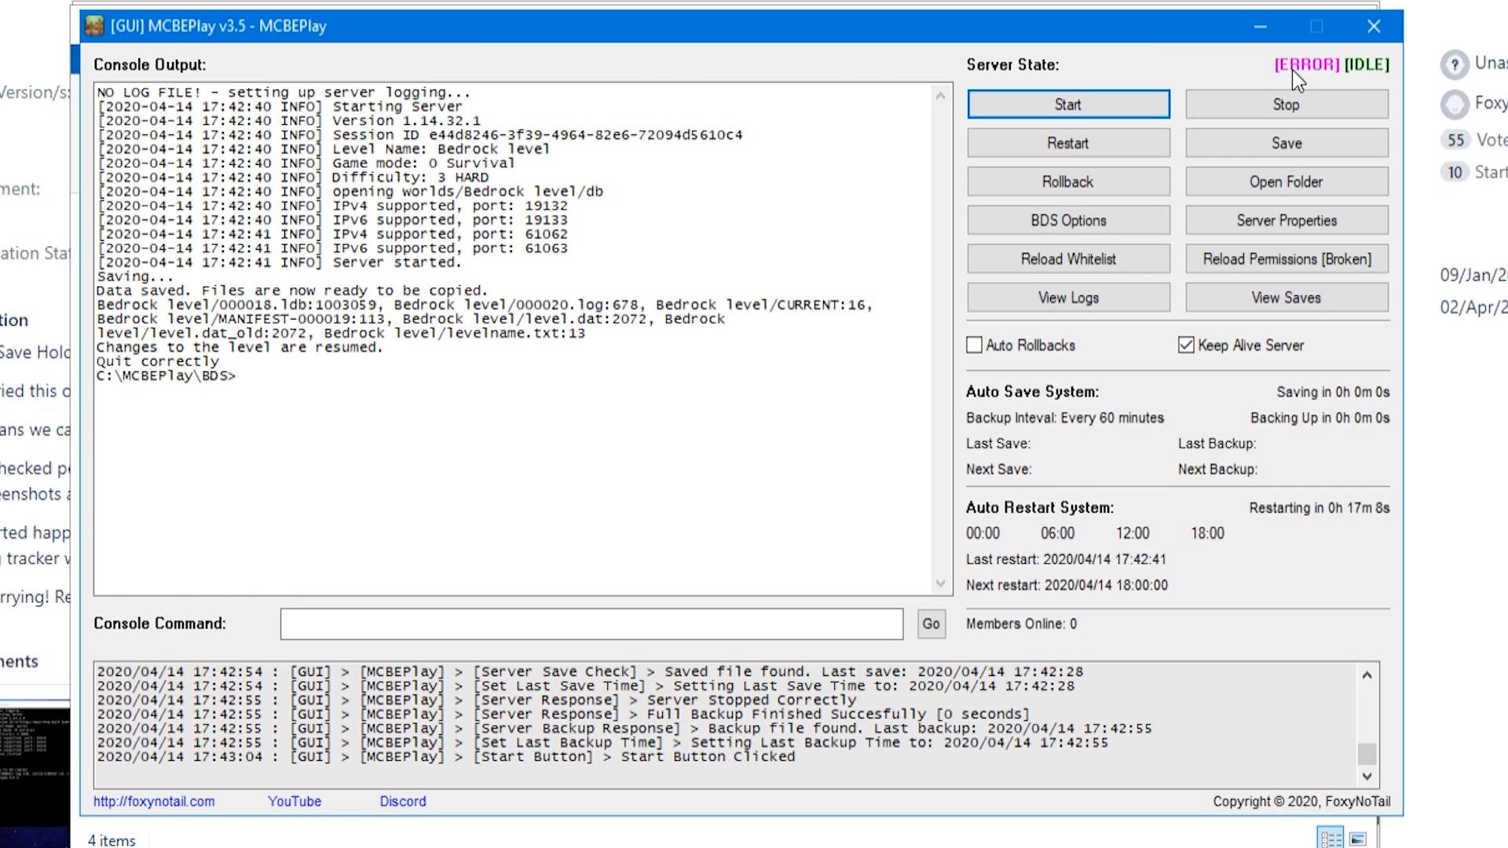
left_click_drag(1043, 36, 1283, 45)
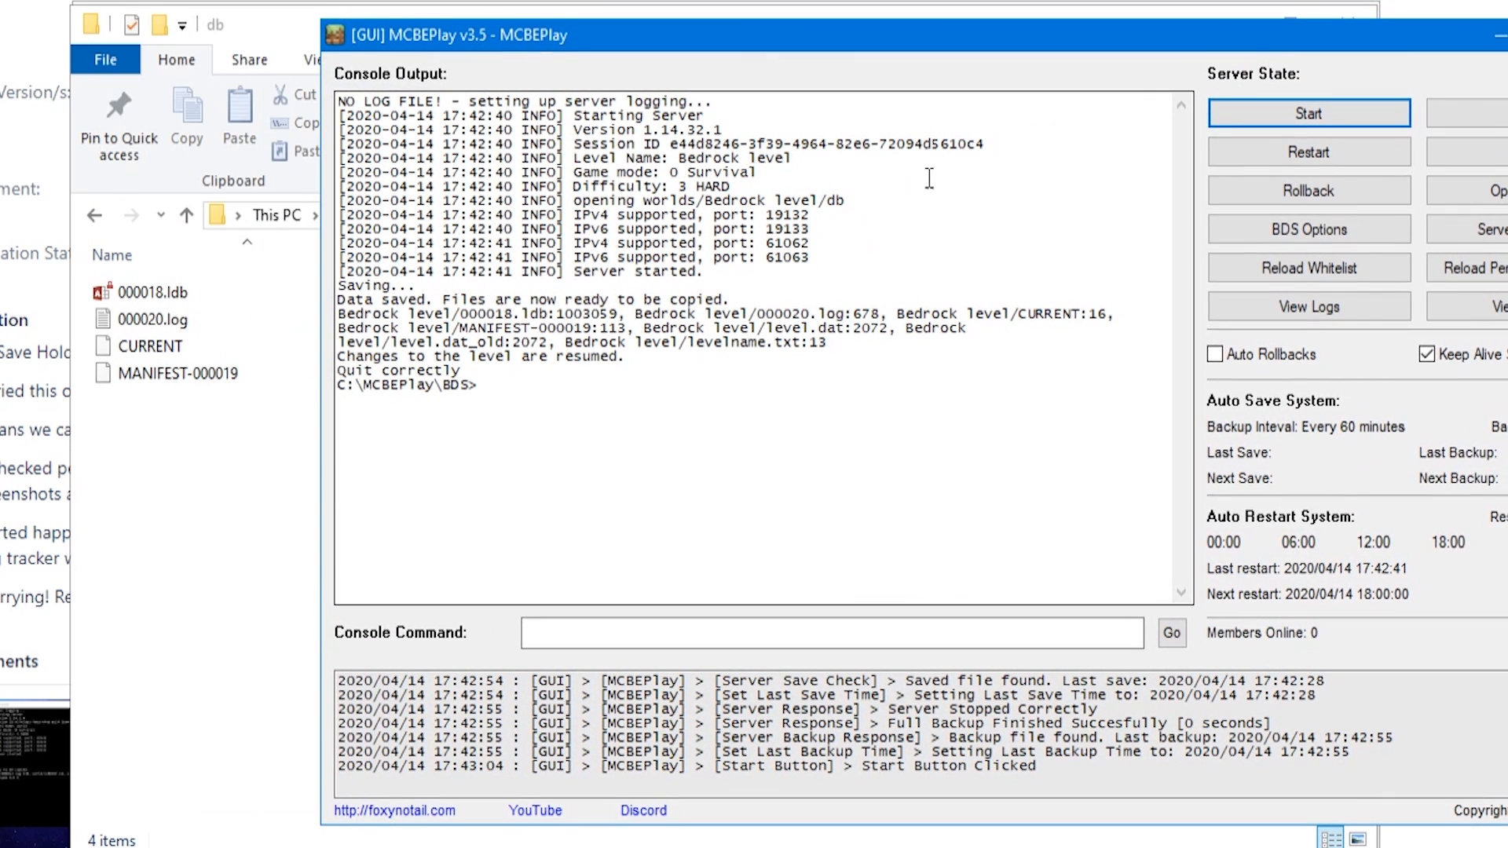
left_click(218, 479)
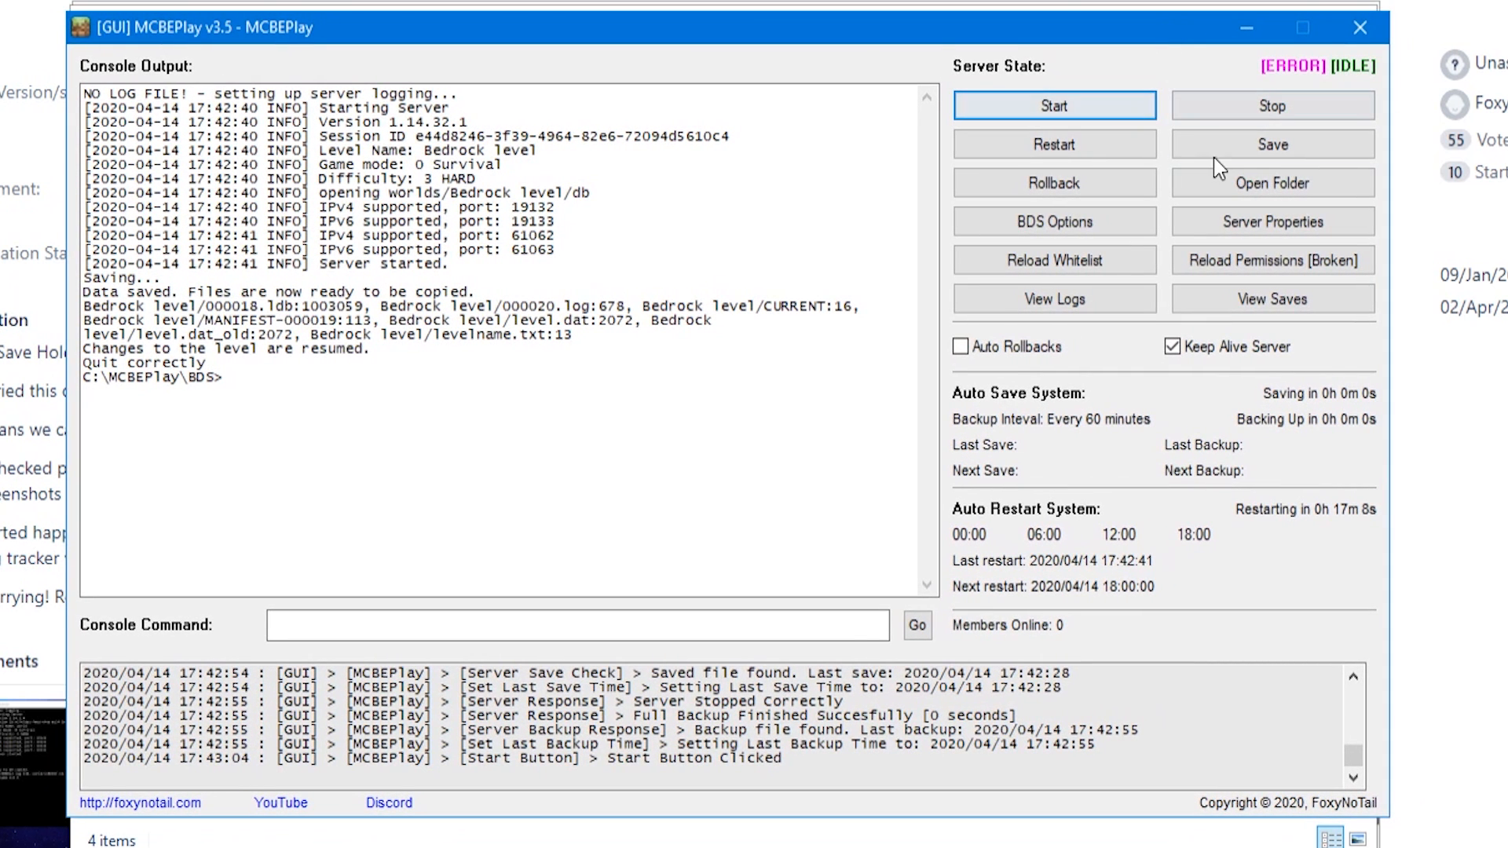
Step: Open error.txt from MCBEPlay's logs folder, examine its first error entry, close the file and return to MCBEPlay
left_click(1090, 299)
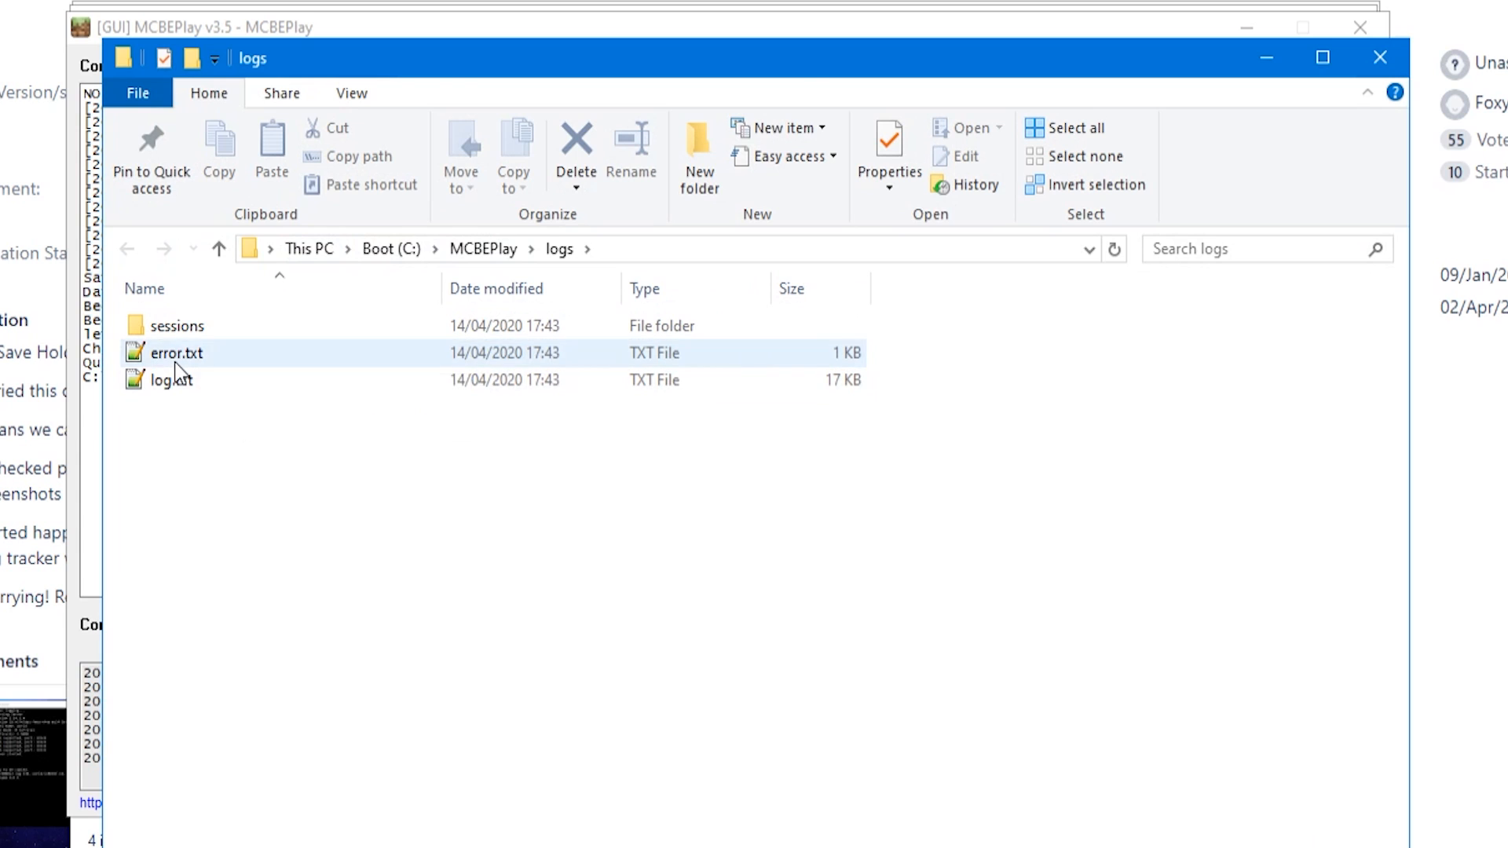
double_click(181, 351)
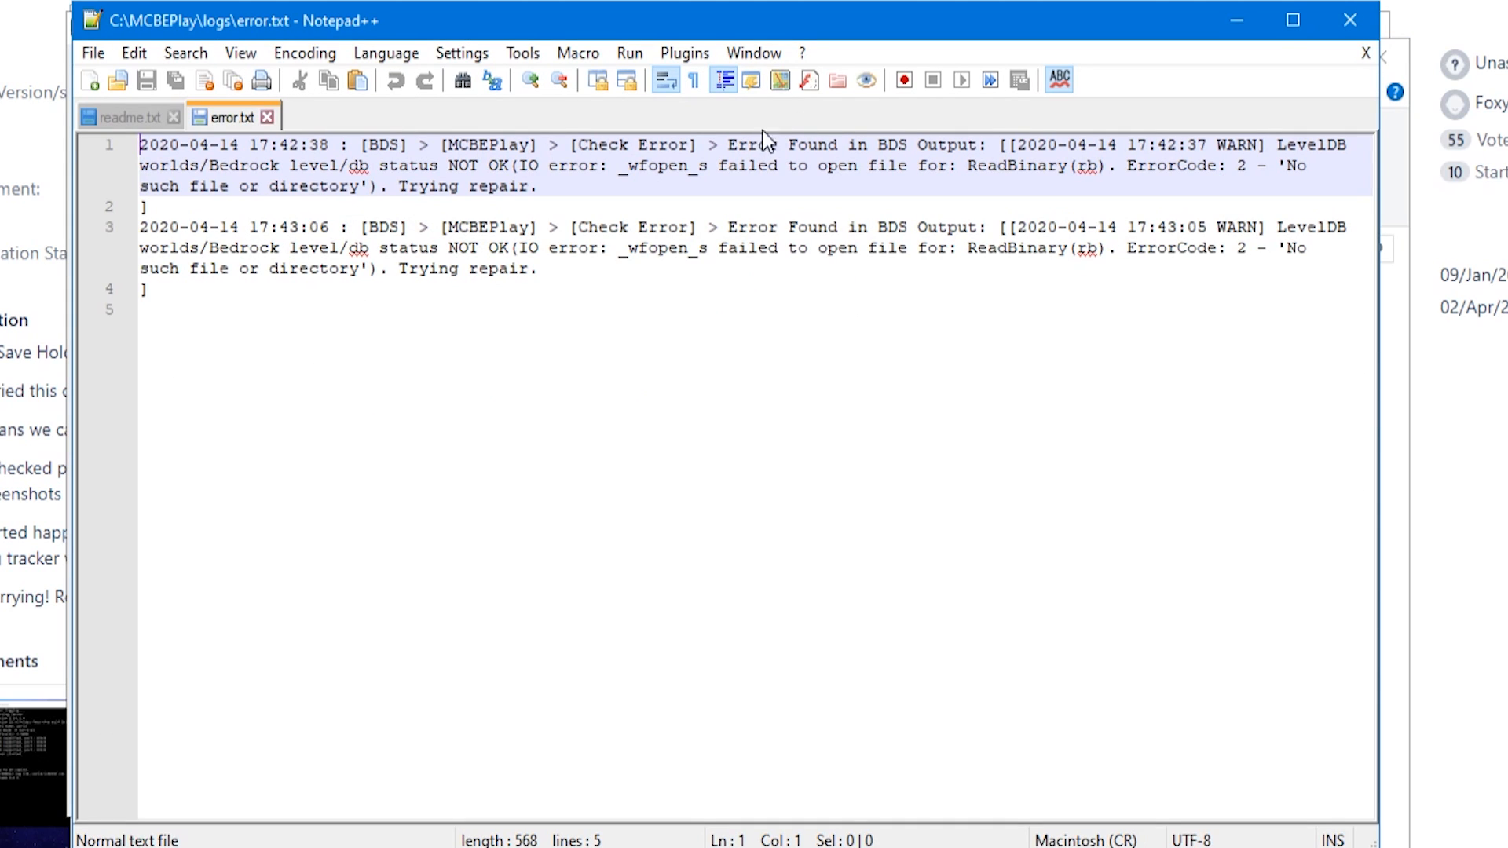
left_click_drag(715, 144, 1286, 141)
left_click_drag(149, 169, 872, 181)
left_click(930, 181)
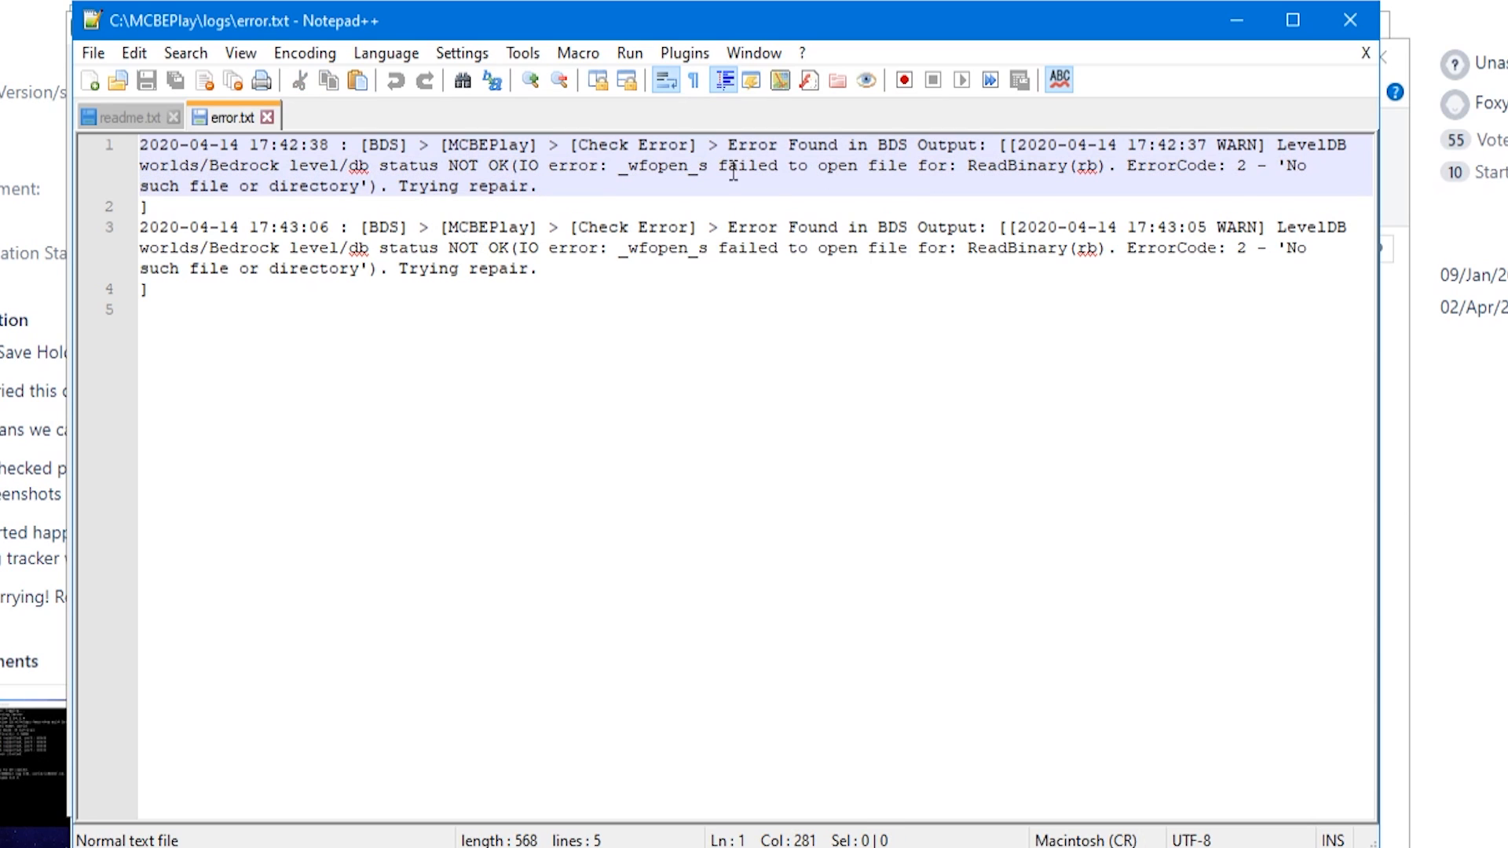
left_click(267, 118)
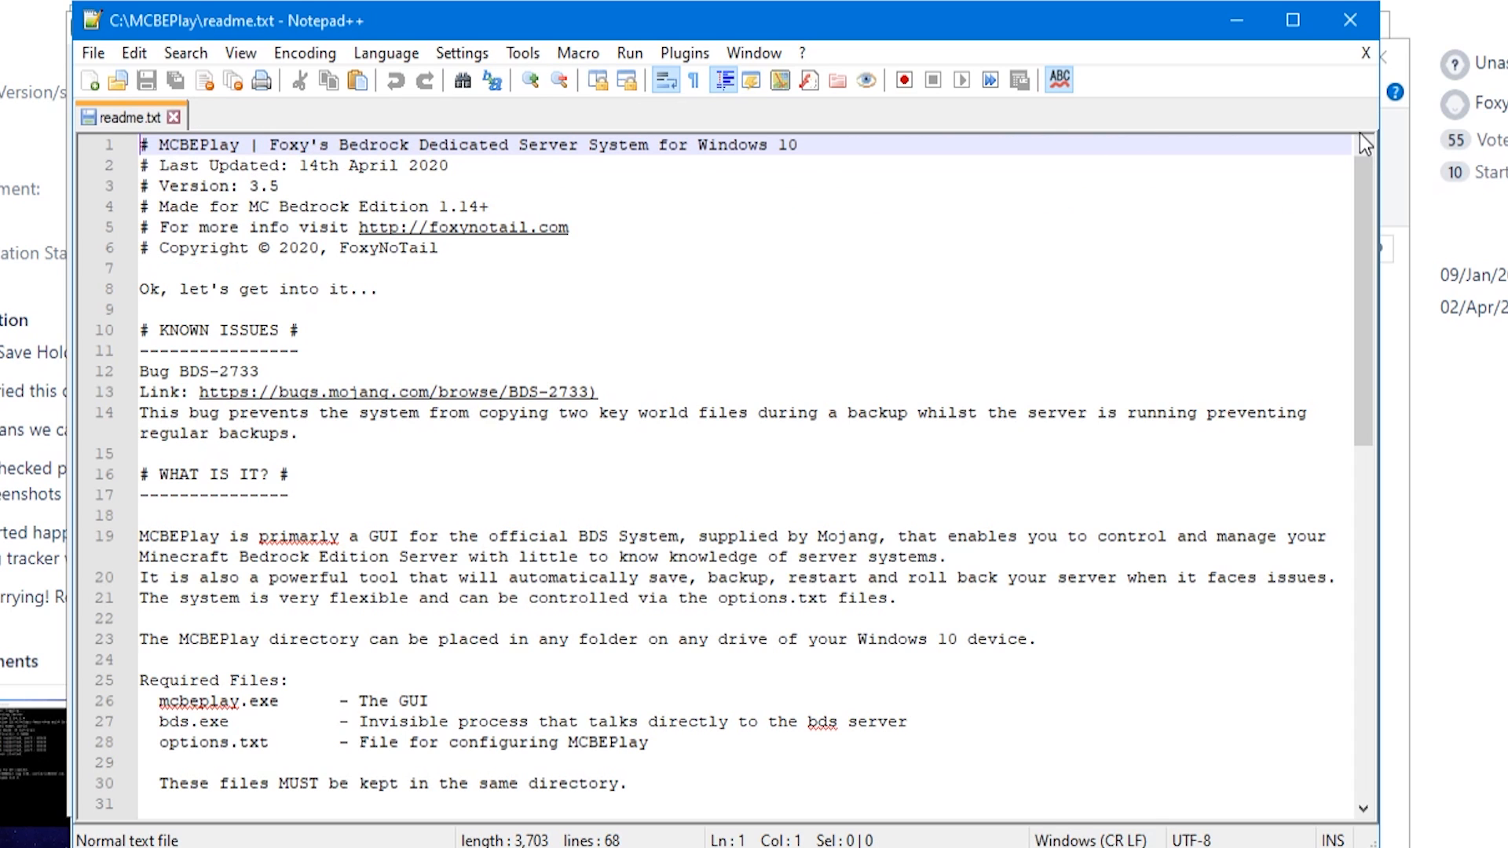
left_click(1385, 161)
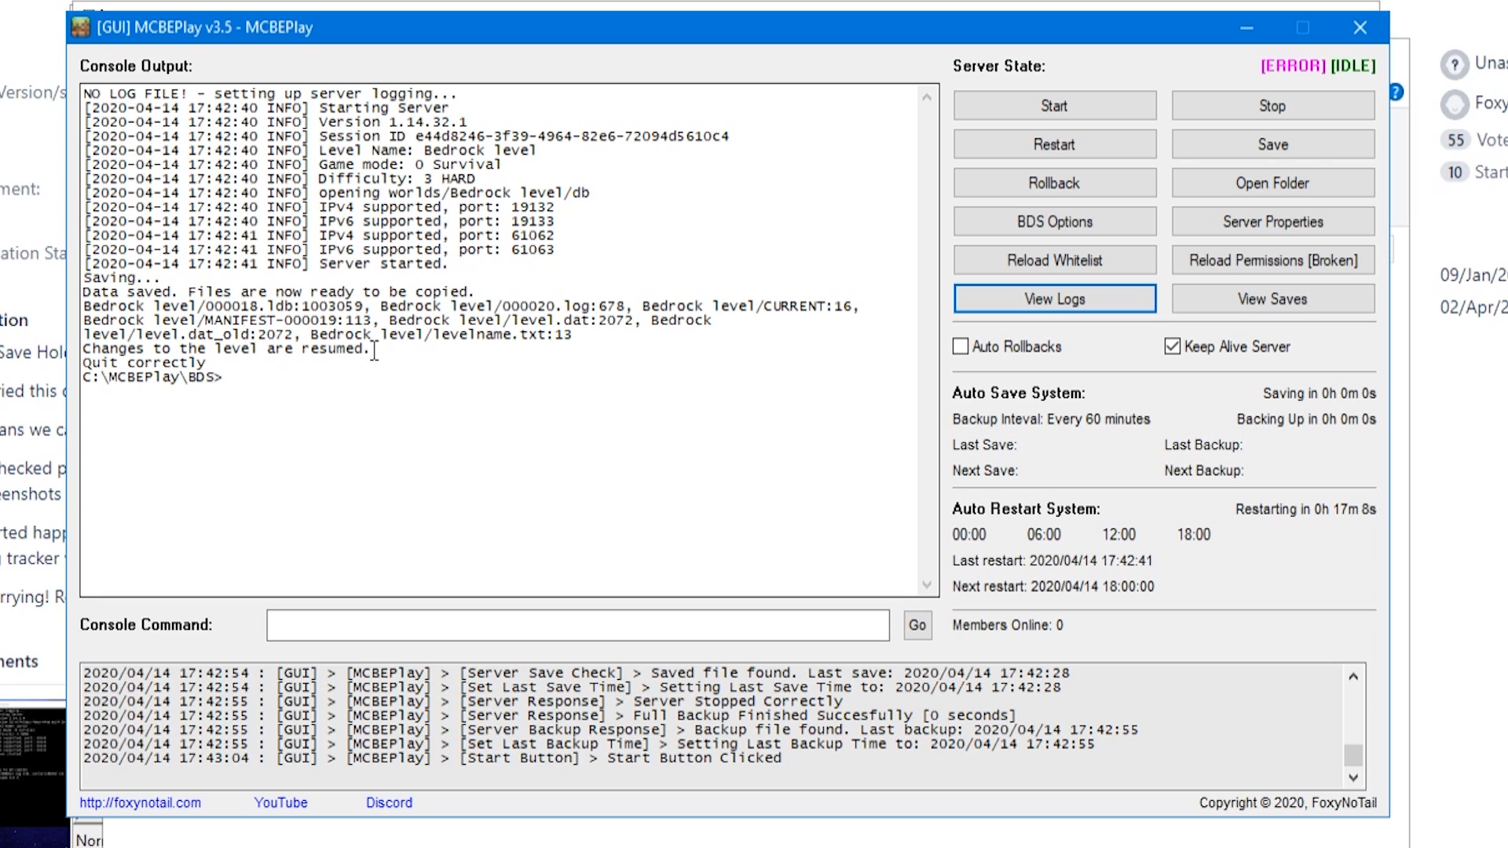
Step: Highlight the MANIFEST-000019 entry in the console output, revisit bug report BDS-2733 in the browser and return to MCBEPlay
left_click_drag(206, 320, 556, 322)
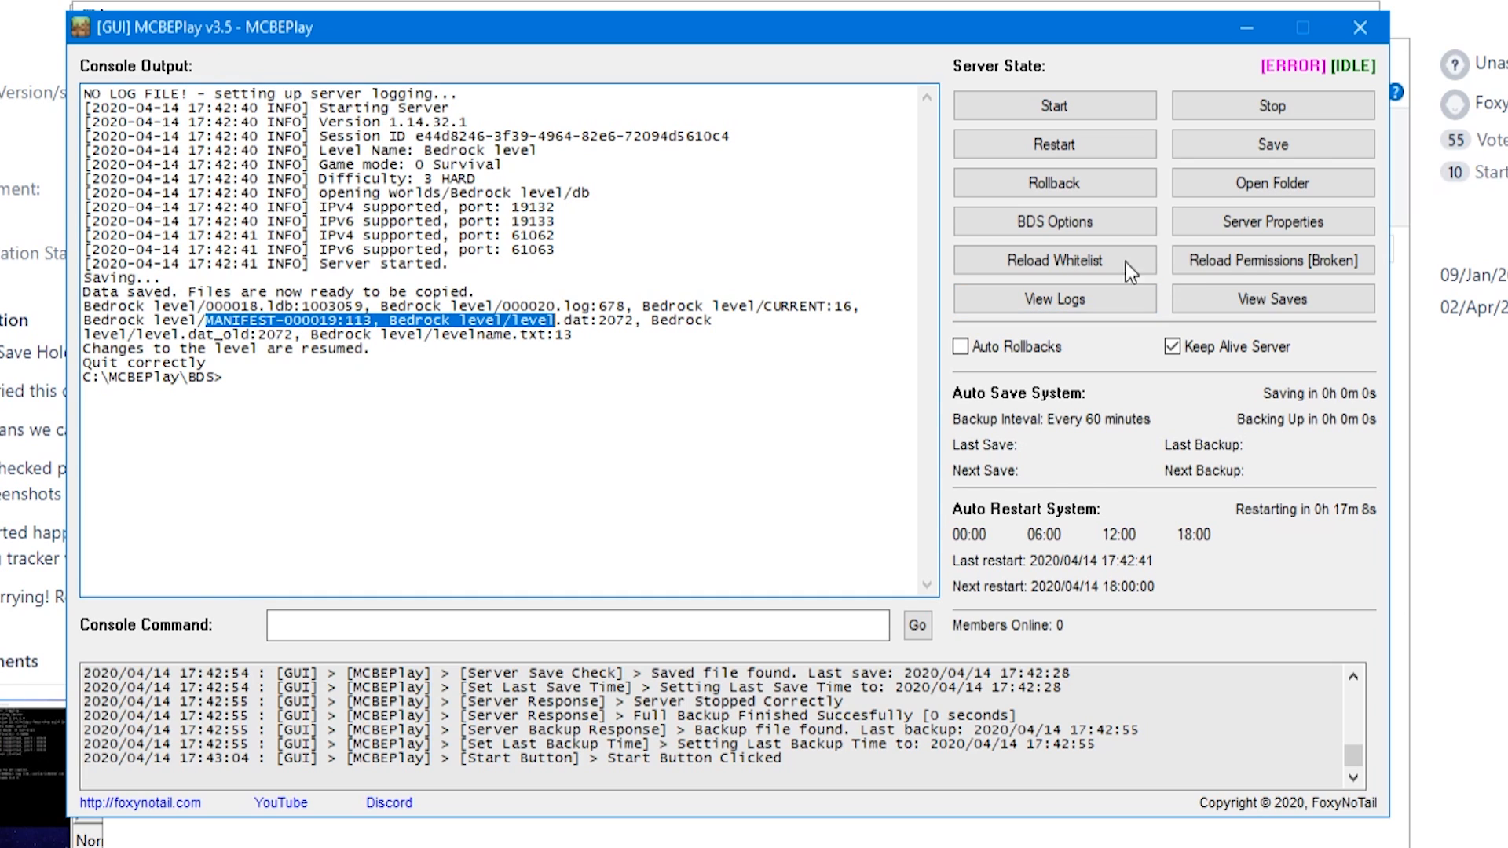
left_click(1451, 234)
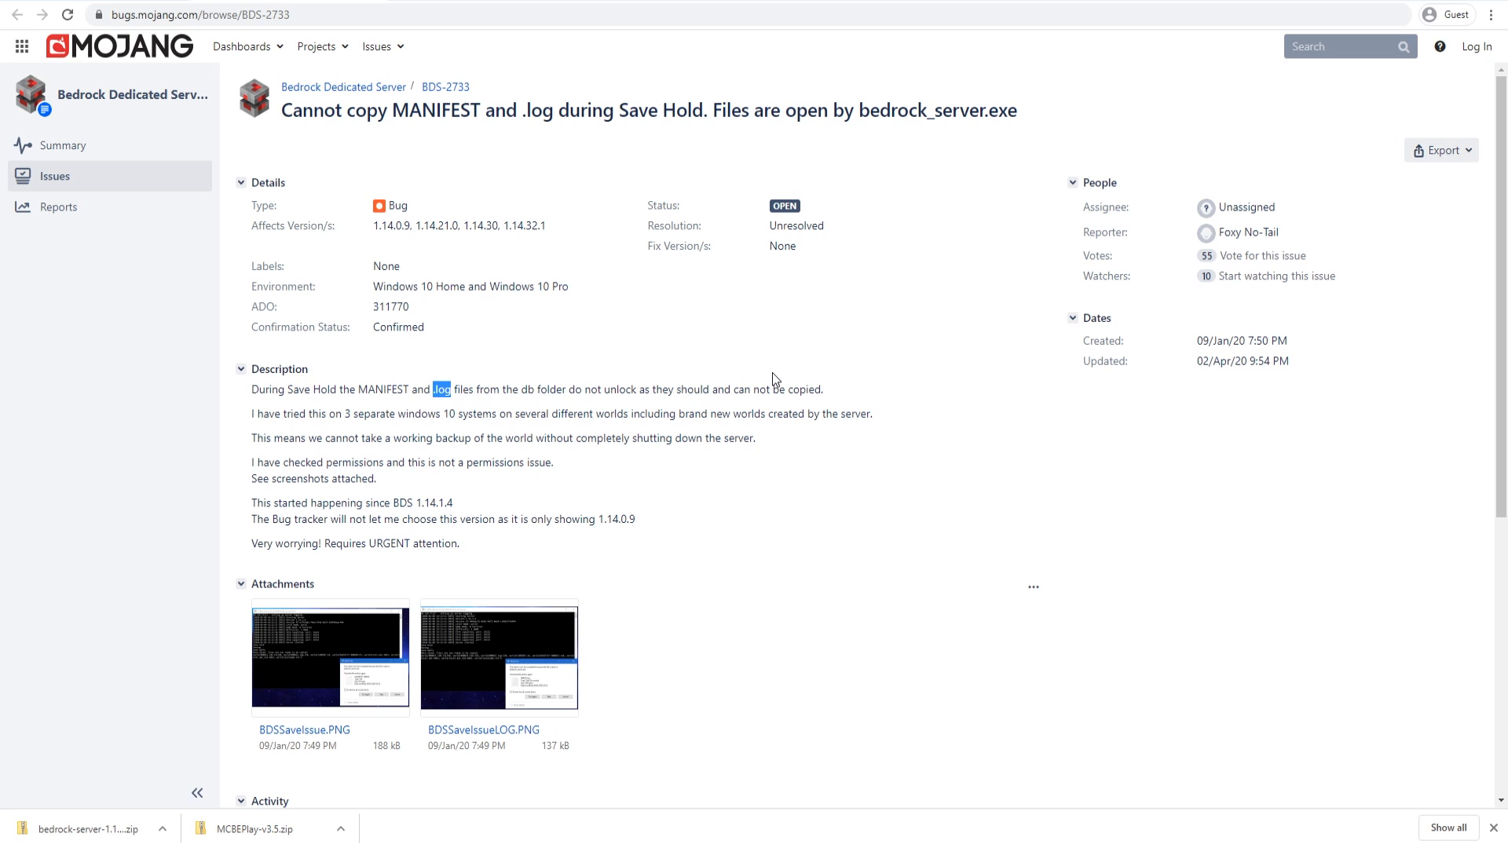
left_click(565, 471)
key("alt+Tab")
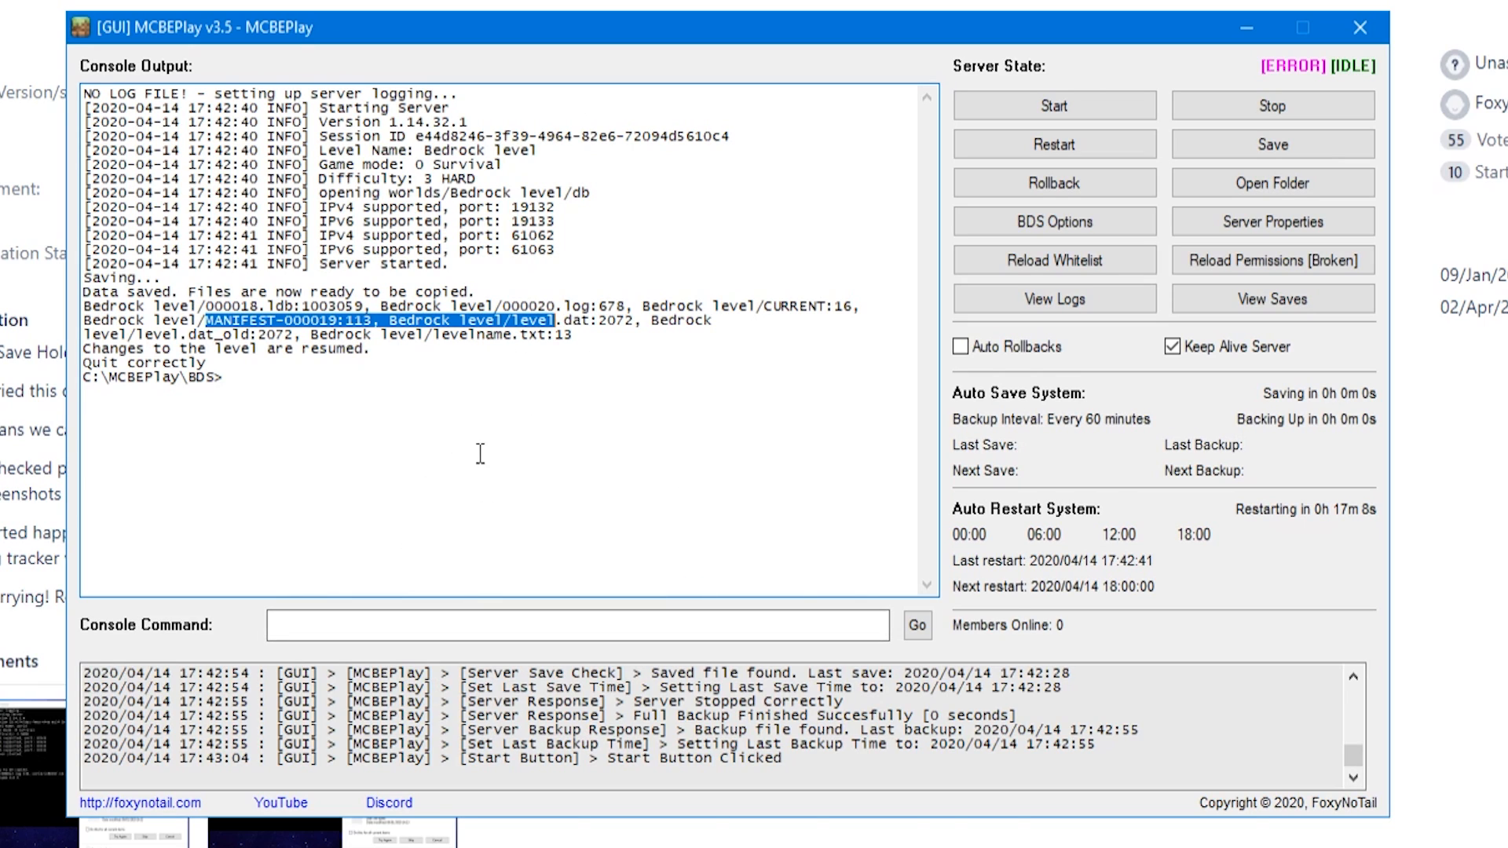
left_click(481, 454)
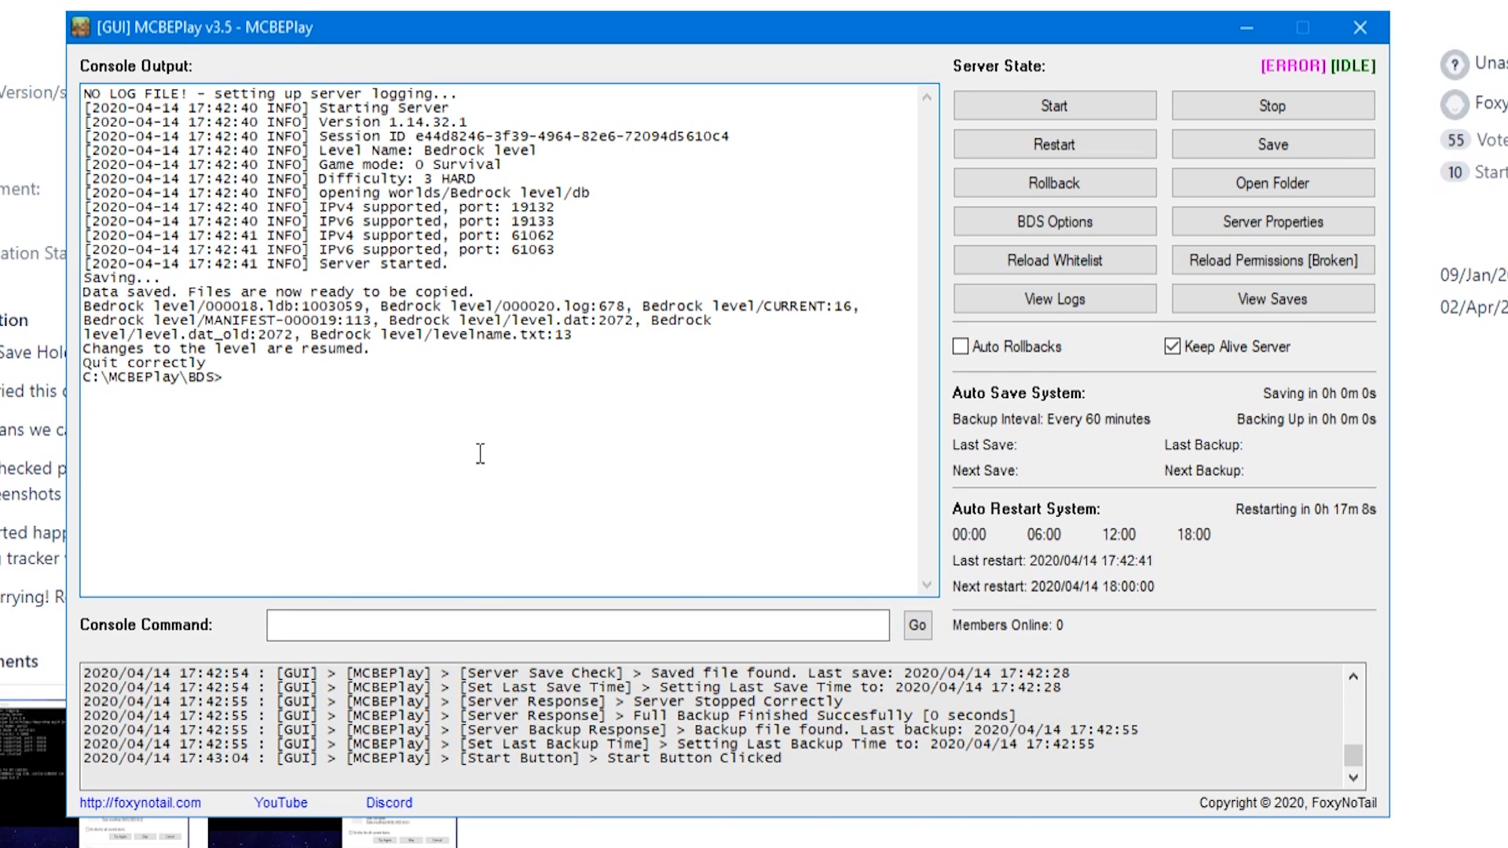
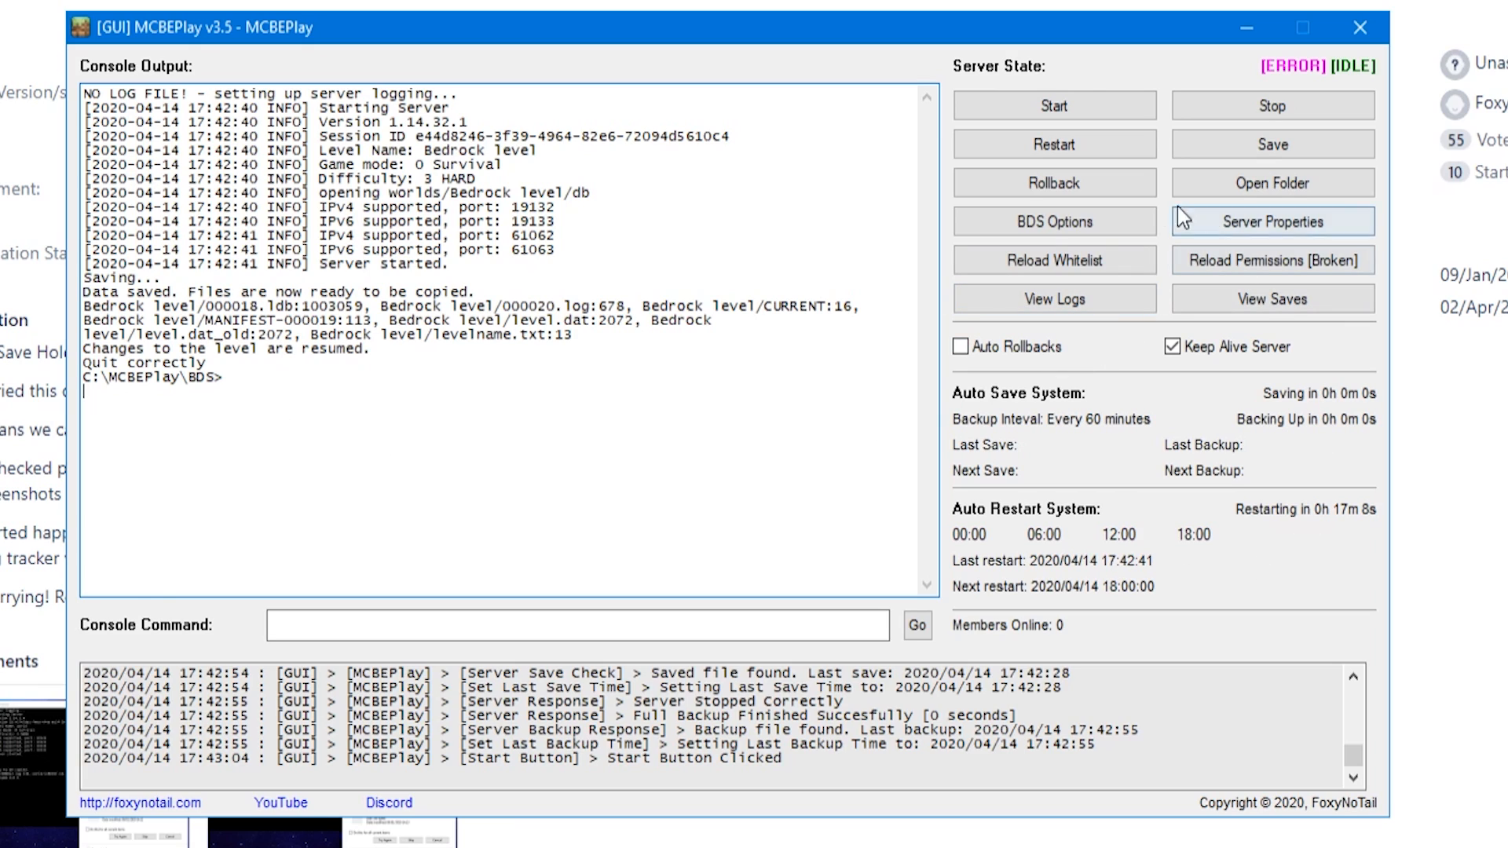
Step: Open the BDS options file and examine its server, world, save and log path settings
left_click(1038, 223)
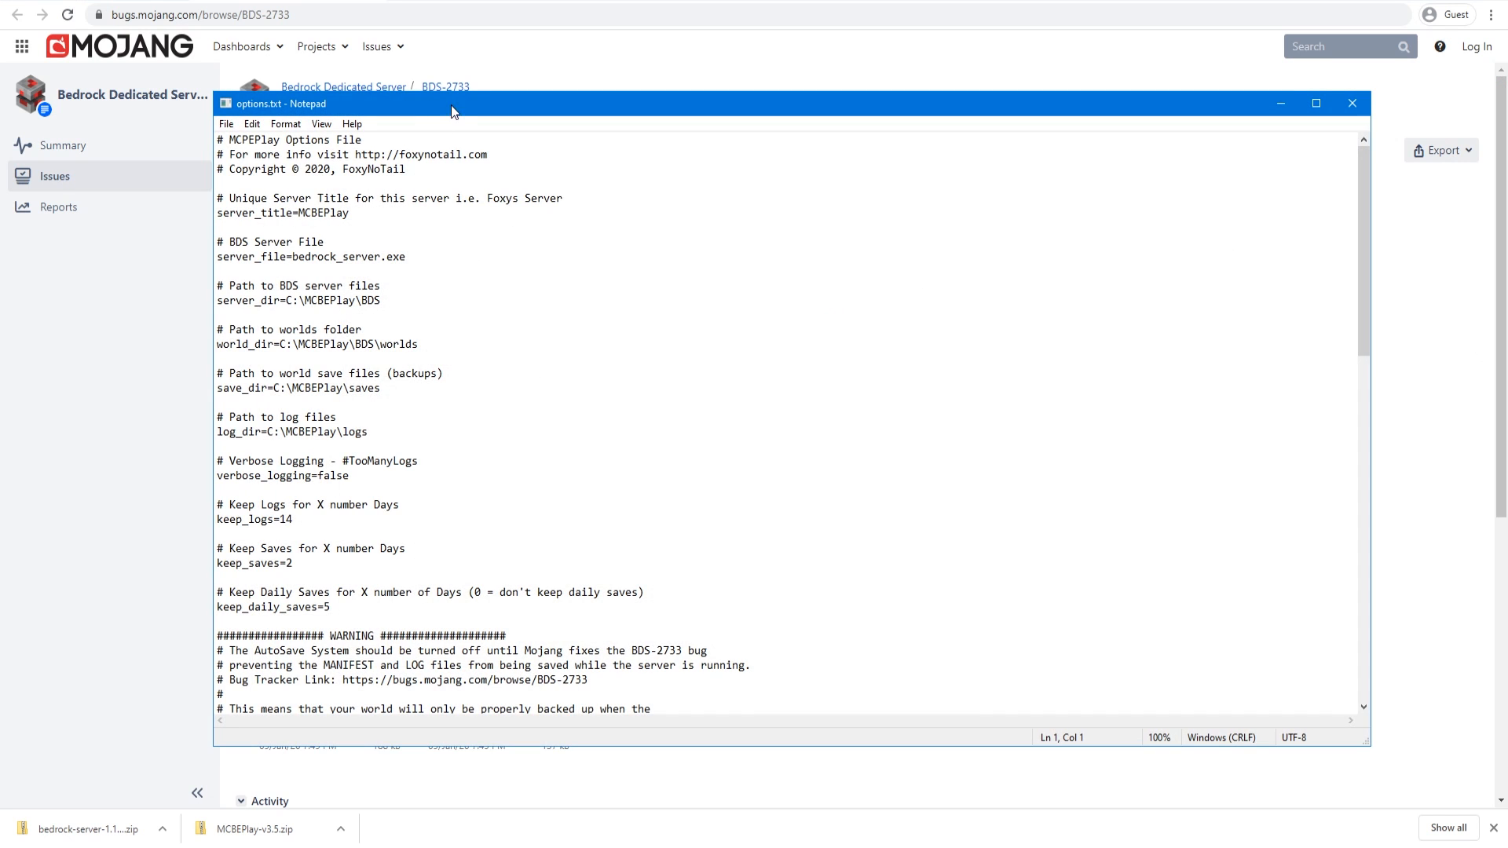
left_click_drag(451, 106, 584, 149)
scroll(205, 273, "up", 2)
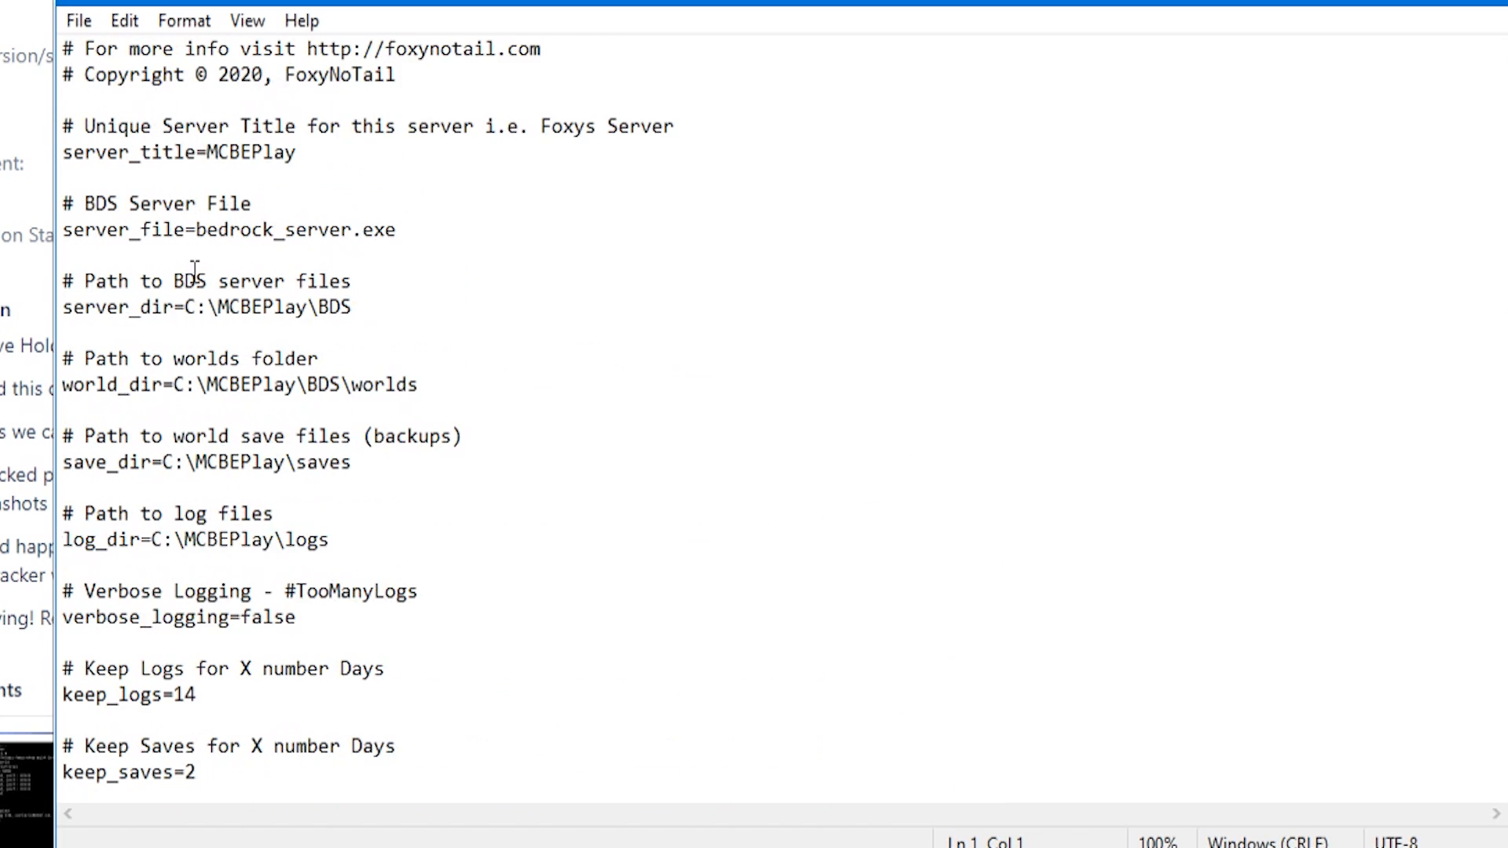
scroll(196, 269, "down", 3)
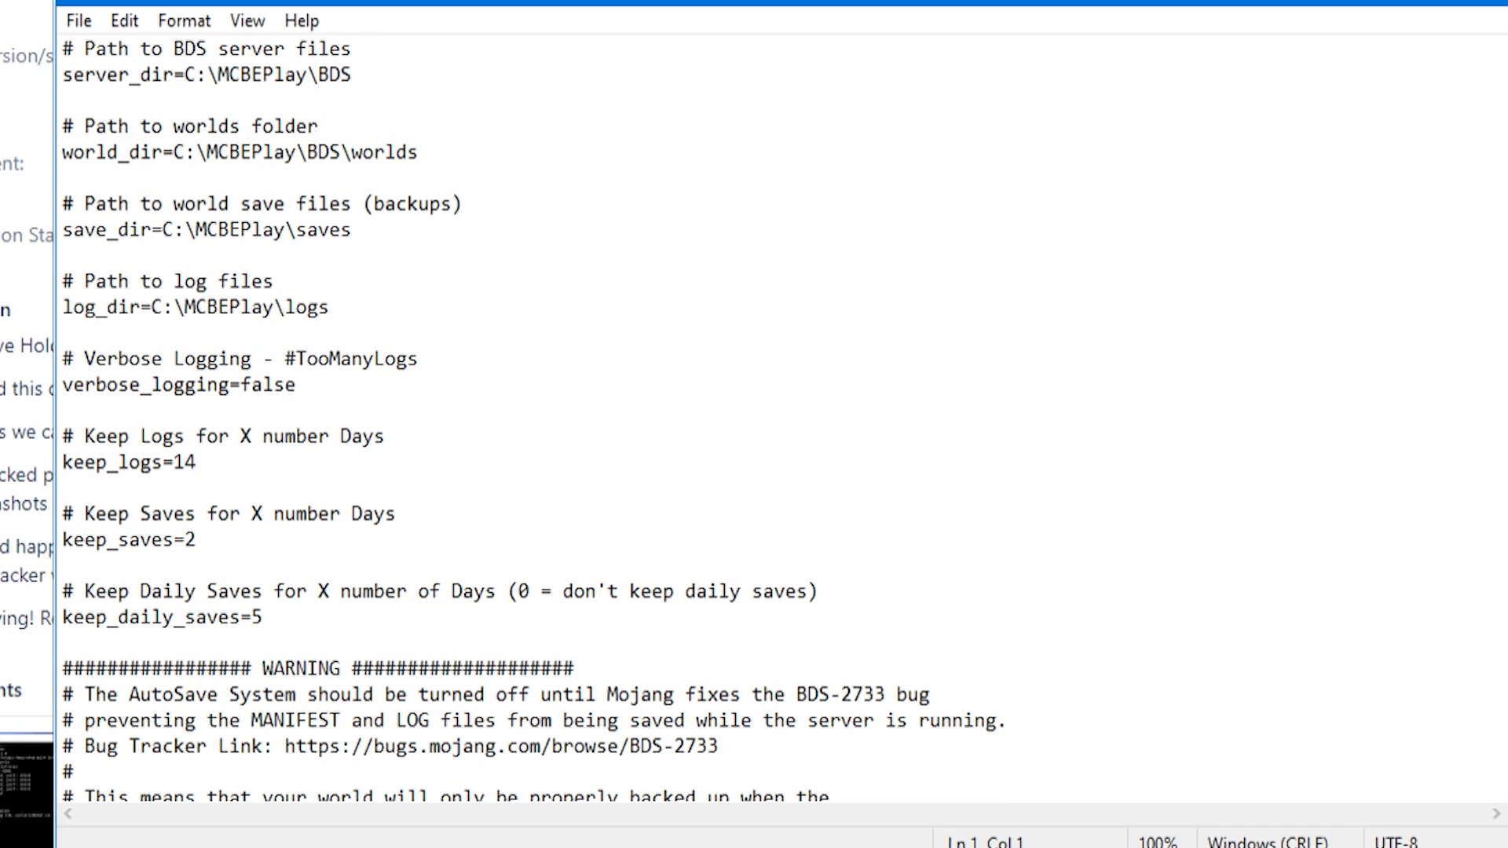
scroll(529, 422, "down", 4)
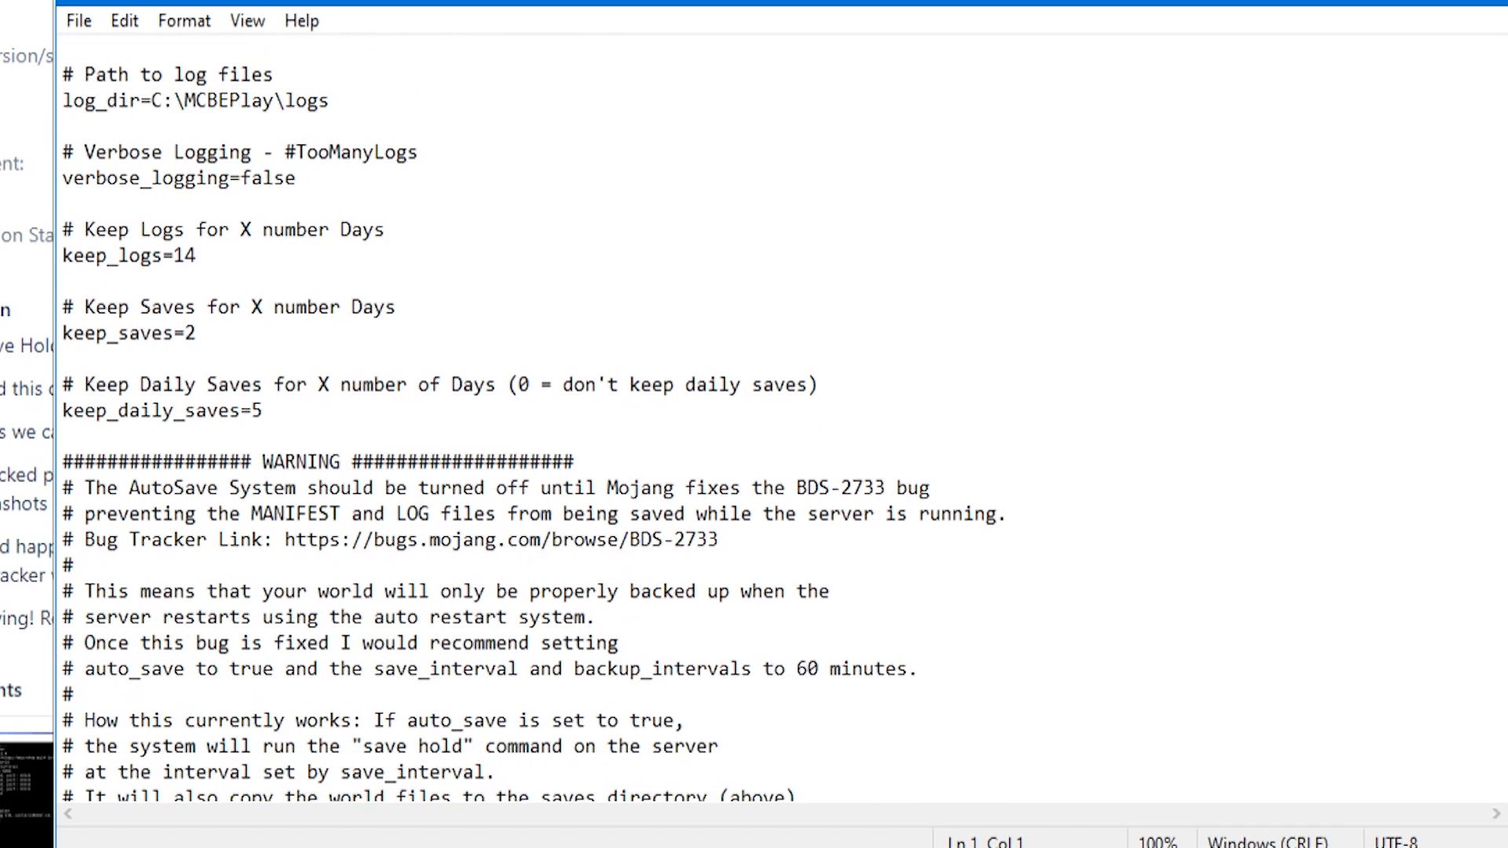
scroll(529, 422, "down", 1)
scroll(625, 234, "up", 1)
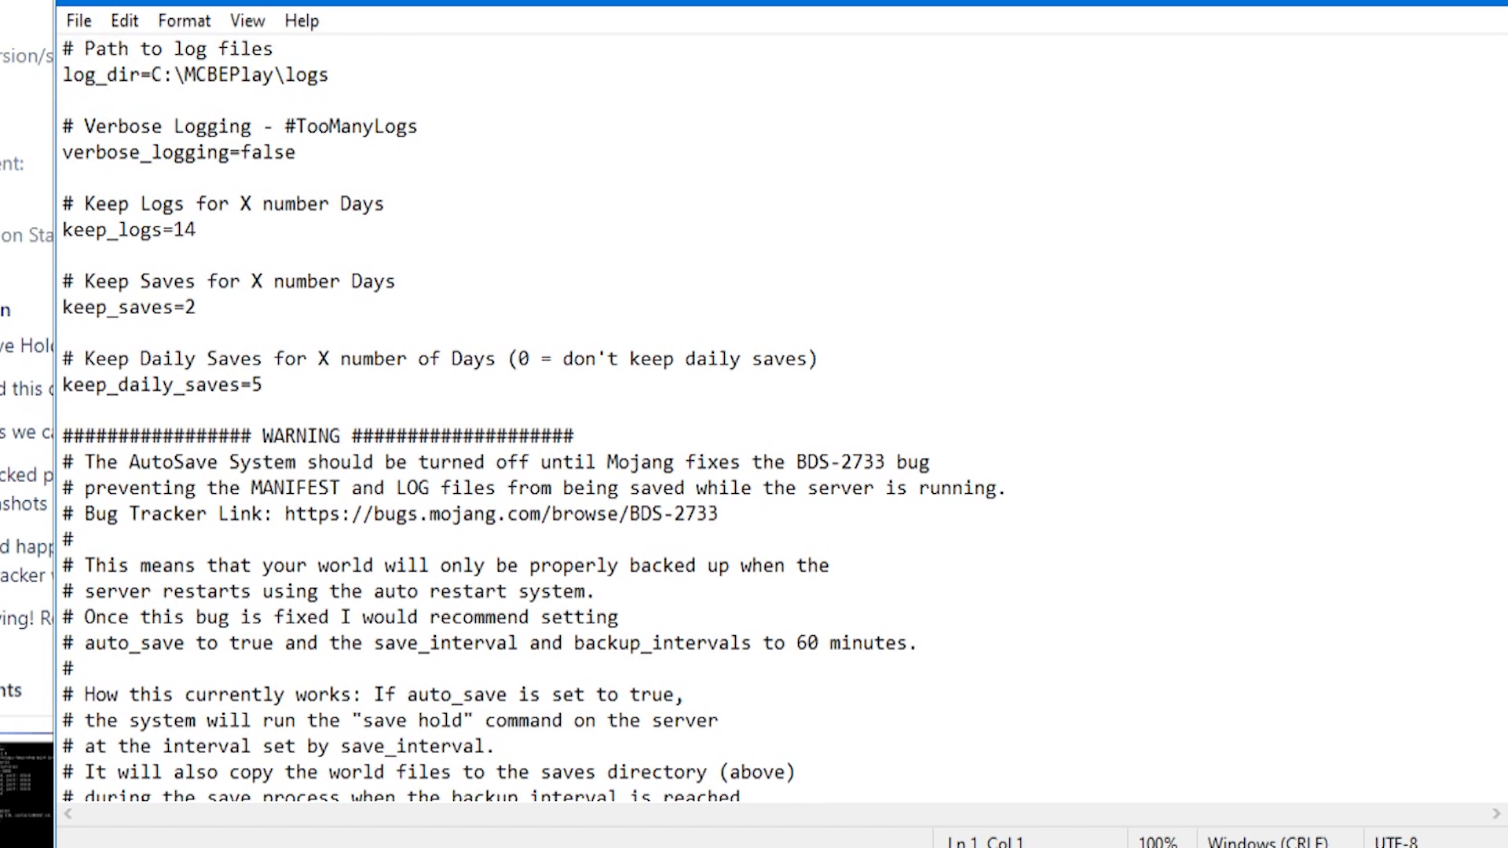
scroll(625, 234, "down", 1)
Step: Examine the keep_logs value and the keep_saves comment in options.txt
left_click_drag(63, 206, 174, 203)
left_click(226, 202)
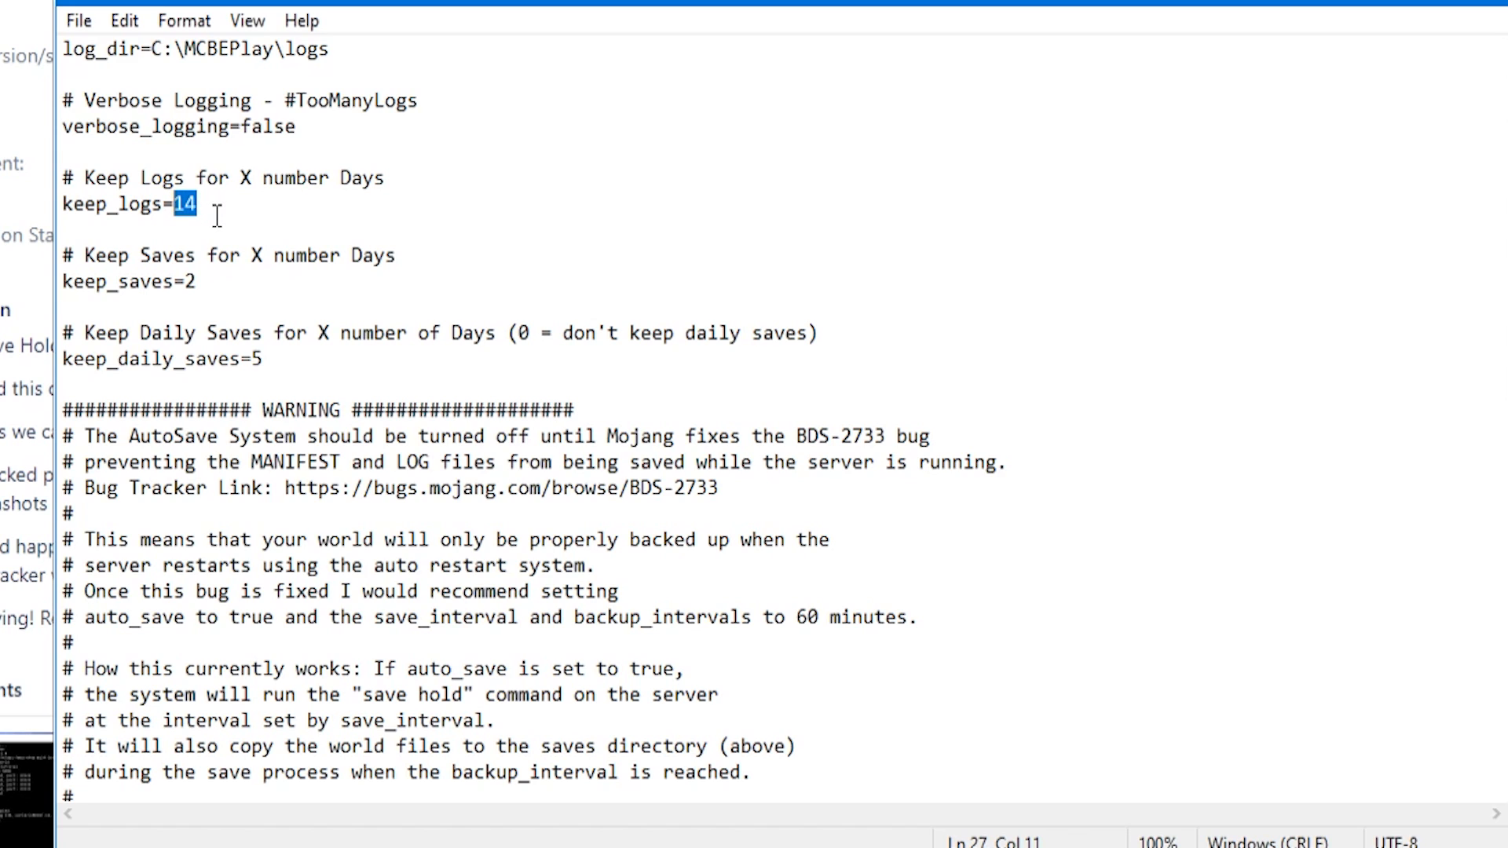
left_click_drag(218, 215, 179, 214)
left_click(179, 215)
left_click(81, 262)
left_click_drag(82, 262, 464, 256)
left_click(176, 284)
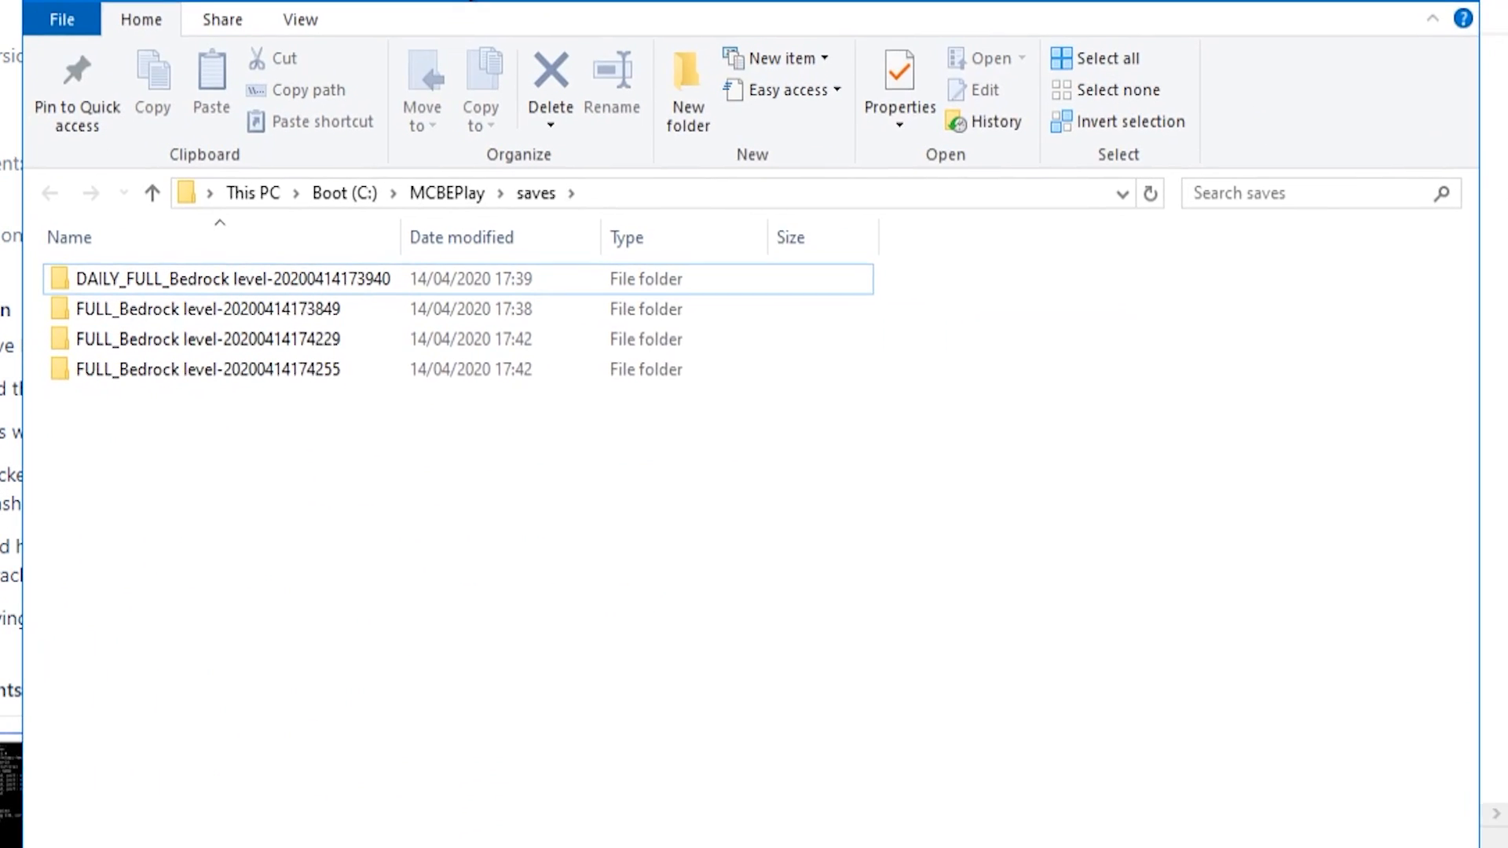
left_click_drag(464, 0, 511, 0)
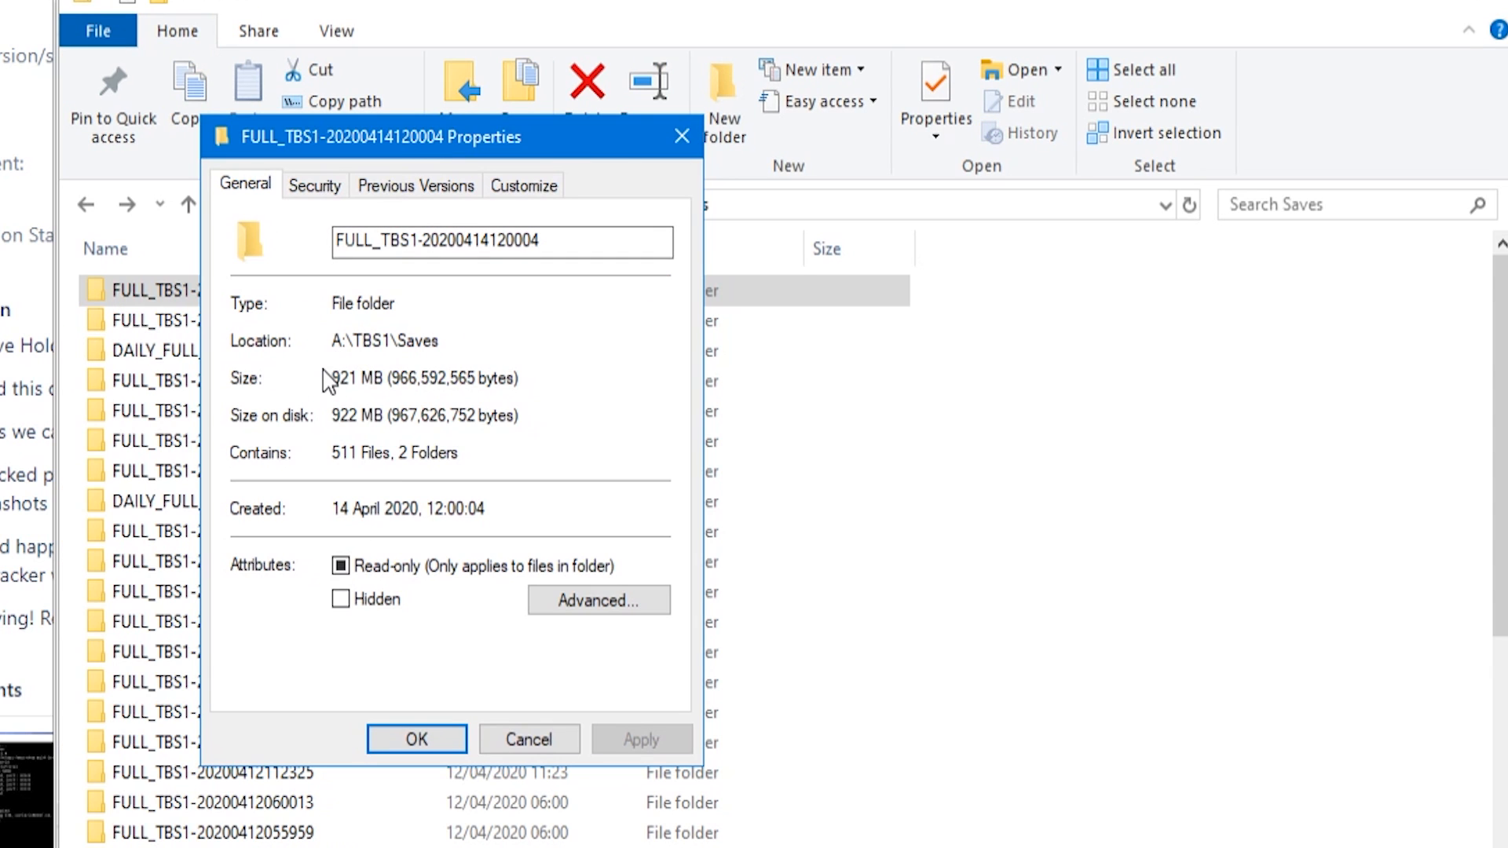
left_click_drag(339, 379, 478, 380)
left_click(526, 383)
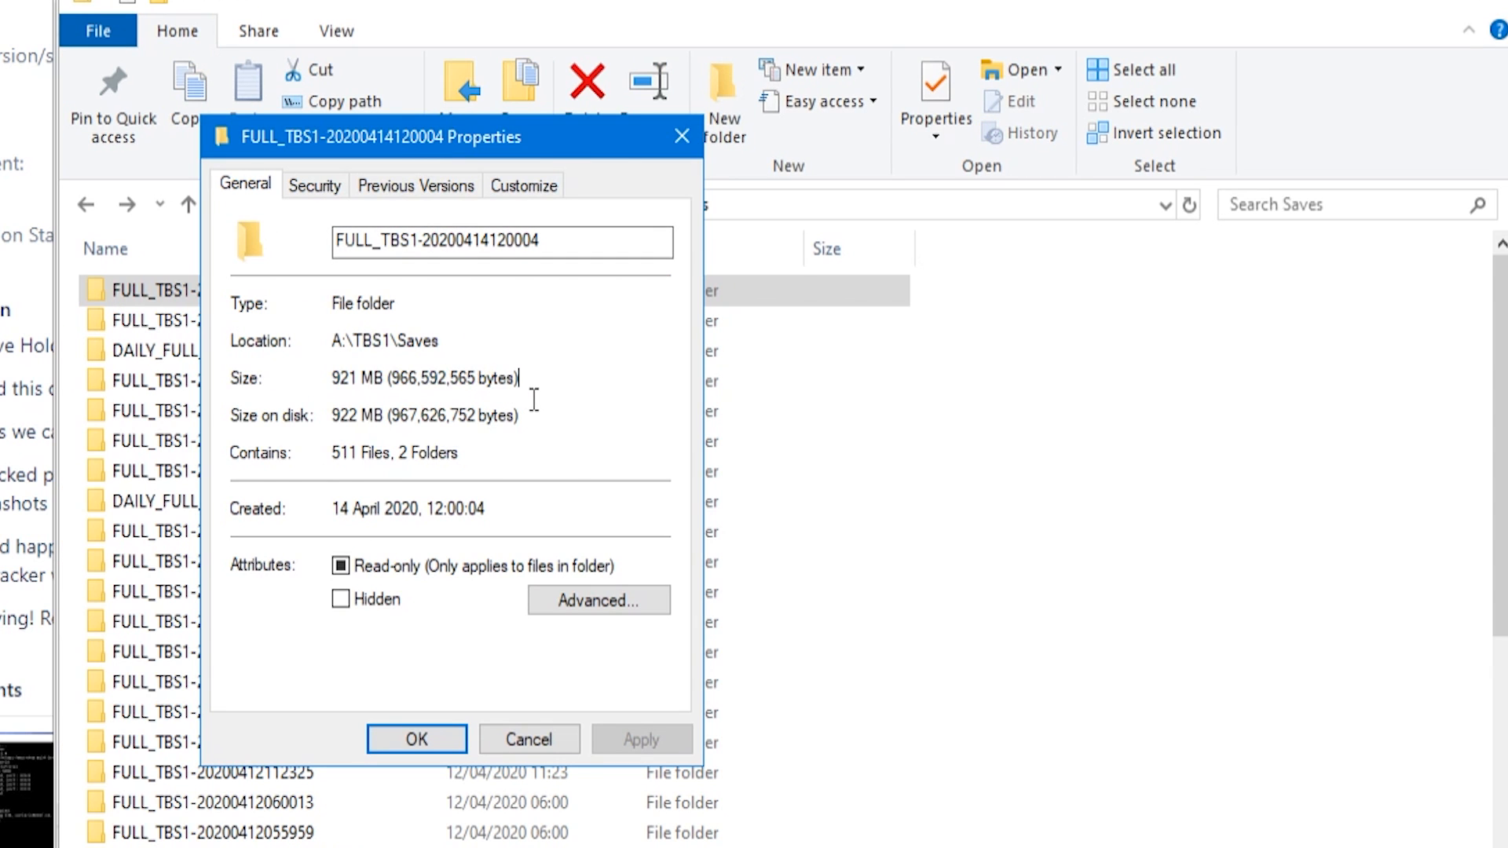
left_click(550, 746)
scroll(1483, 607, "down", 4)
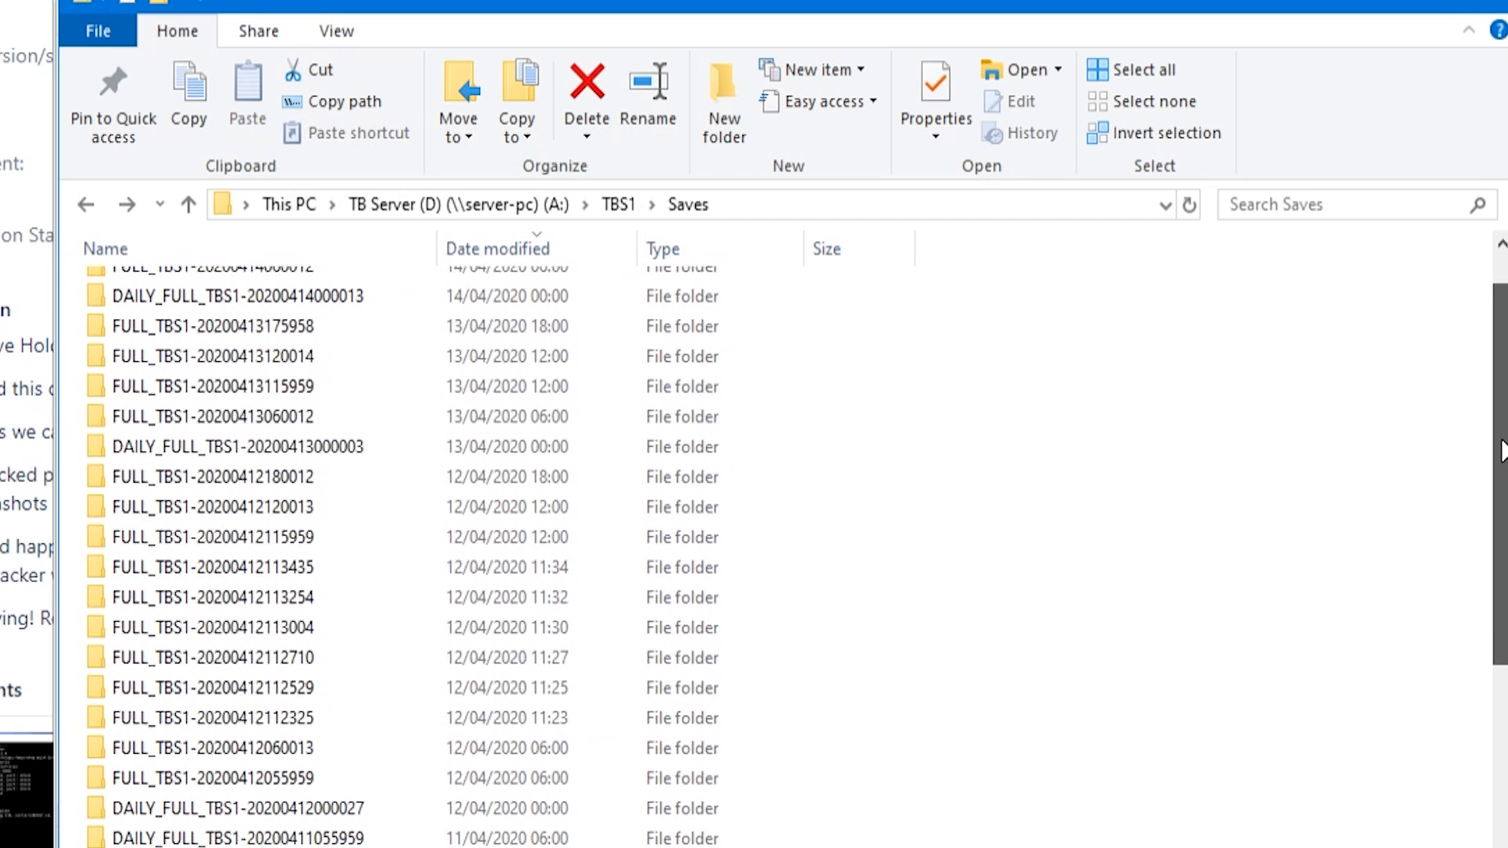
left_click_drag(1477, 595, 1478, 390)
left_click(309, 258)
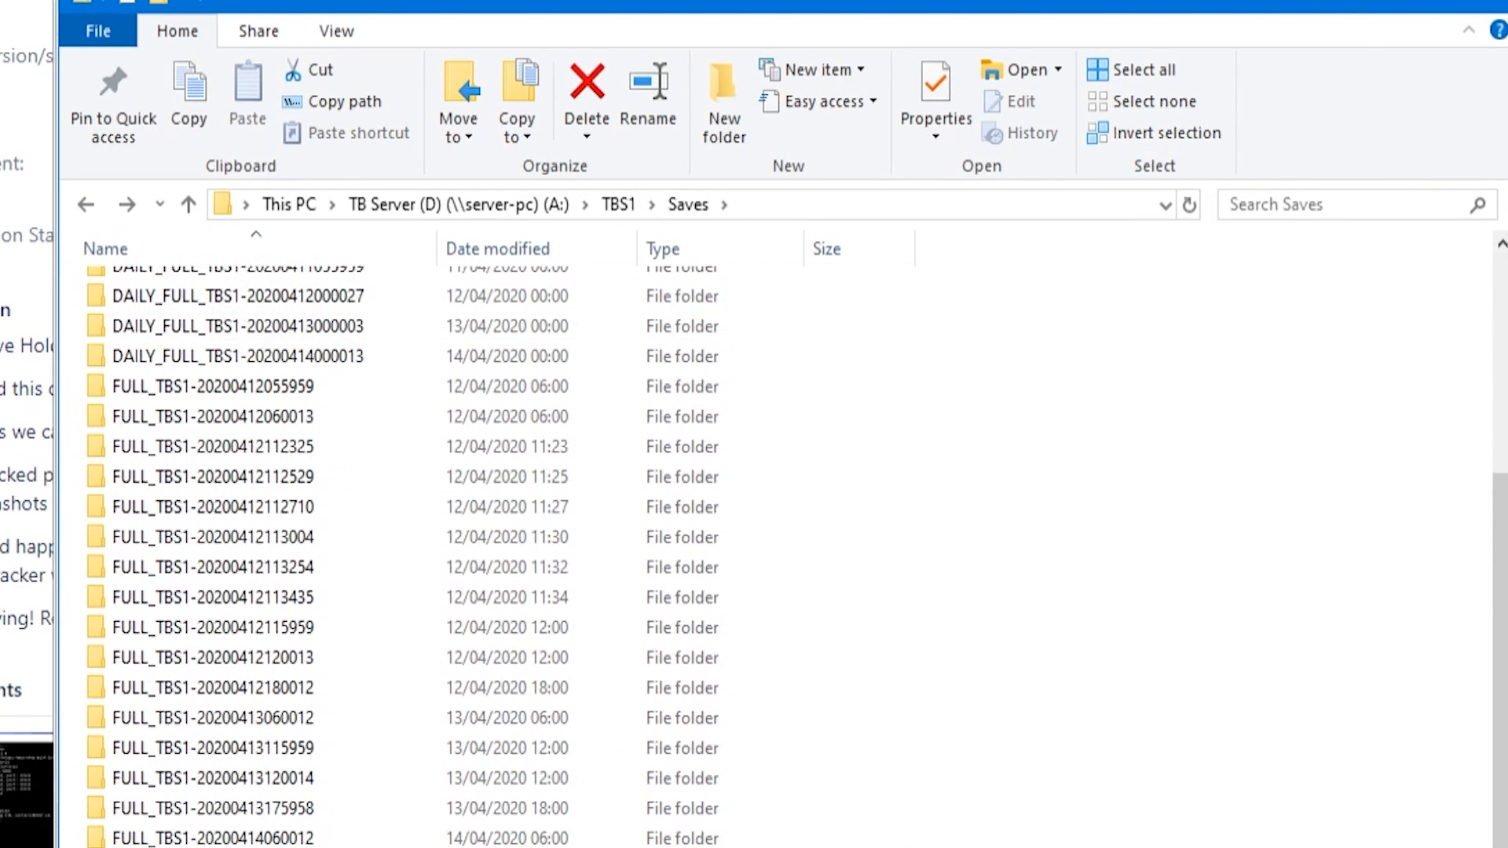
left_click(338, 245)
left_click_drag(1500, 426, 1501, 518)
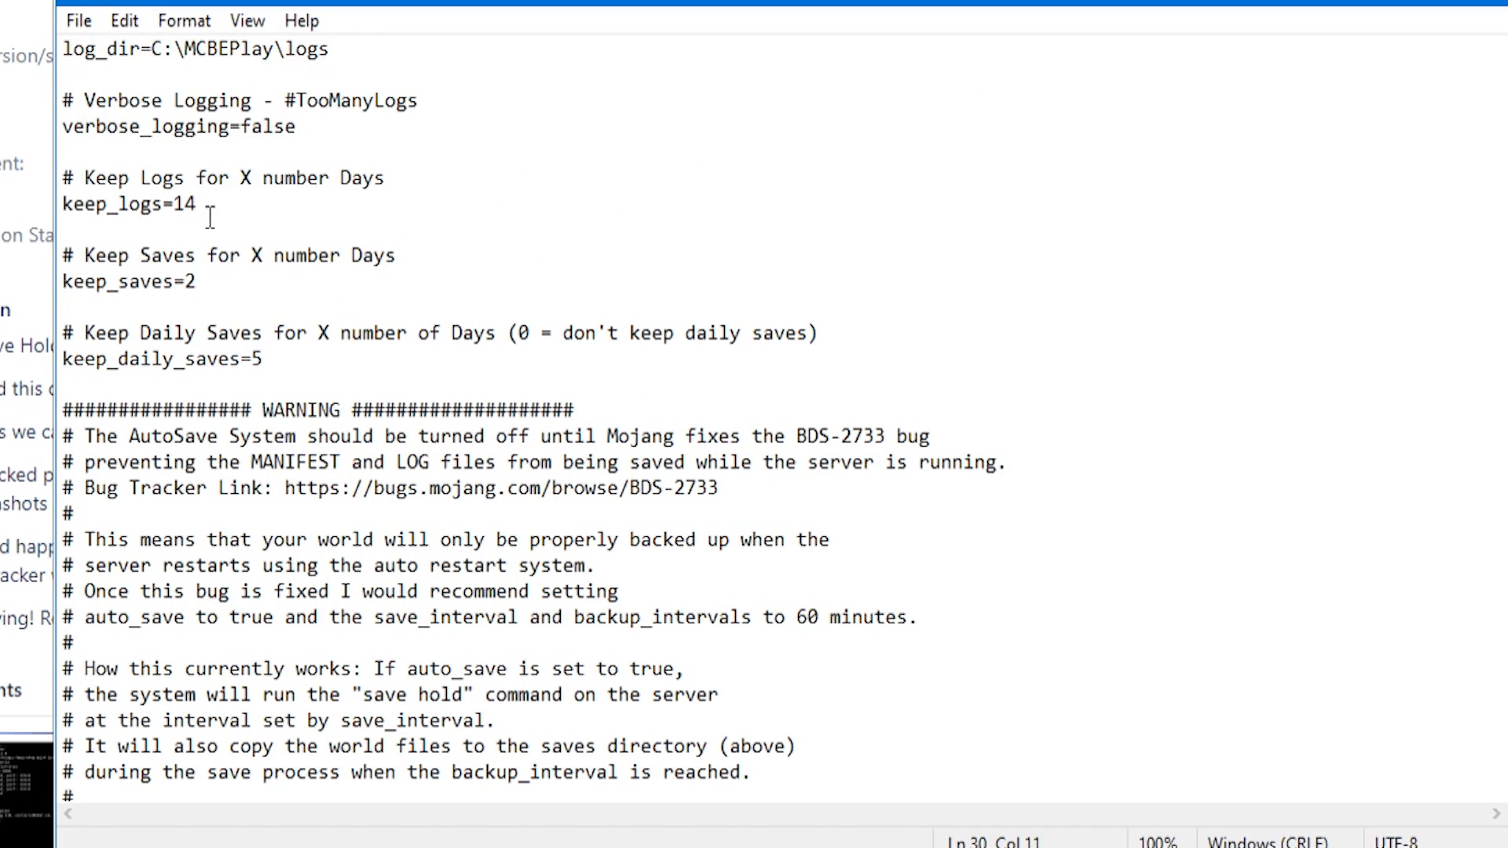
Step: Highlight the keep_saves=2 line in options.txt
left_click_drag(198, 282, 63, 281)
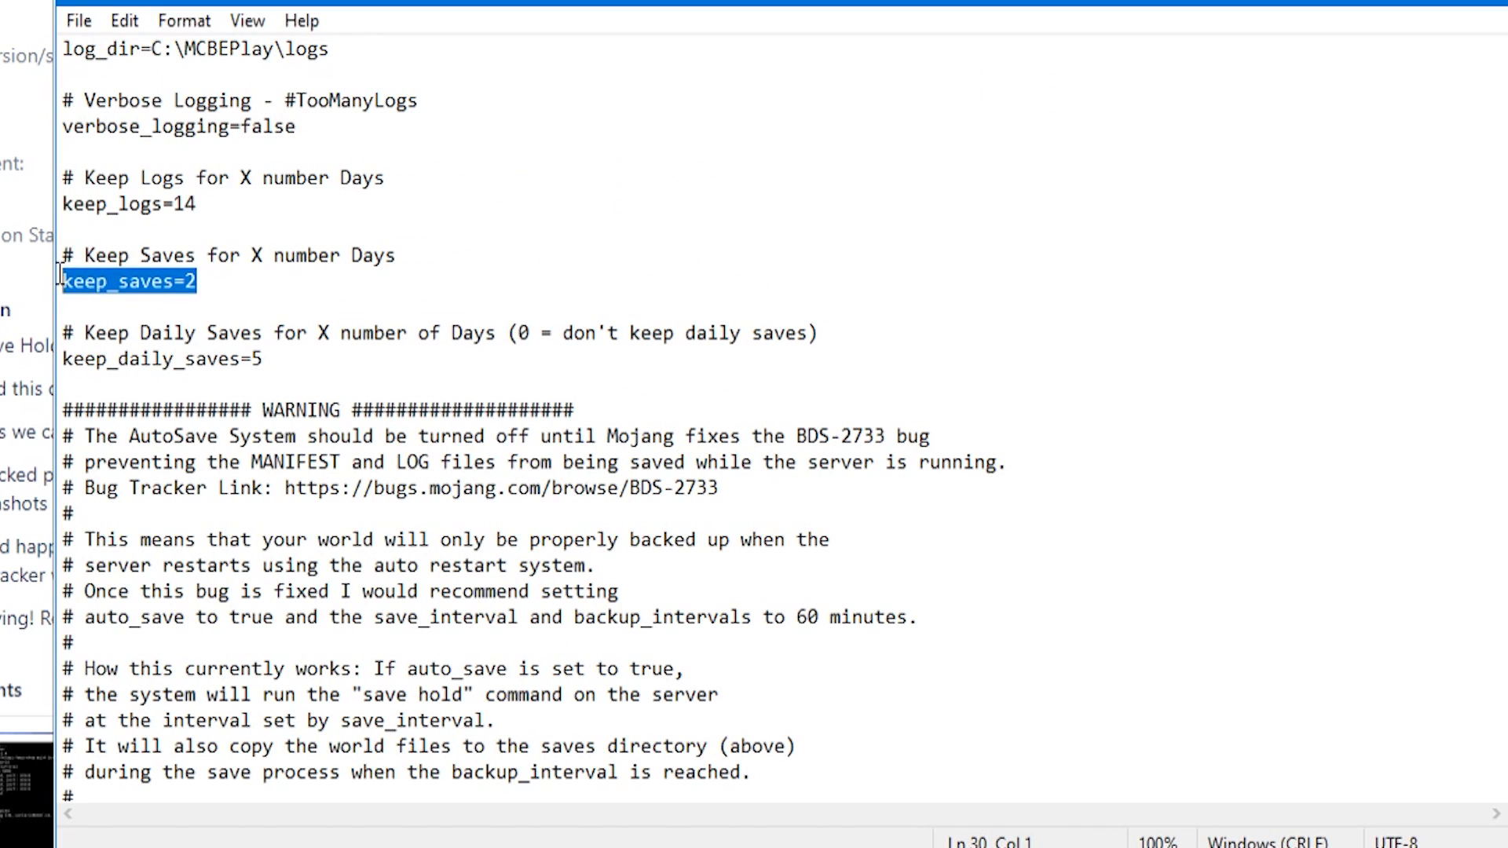
Step: Examine the keep_saves setting and highlight the keep_daily_saves=5 line in options.txt
left_click(100, 281)
left_click(209, 281)
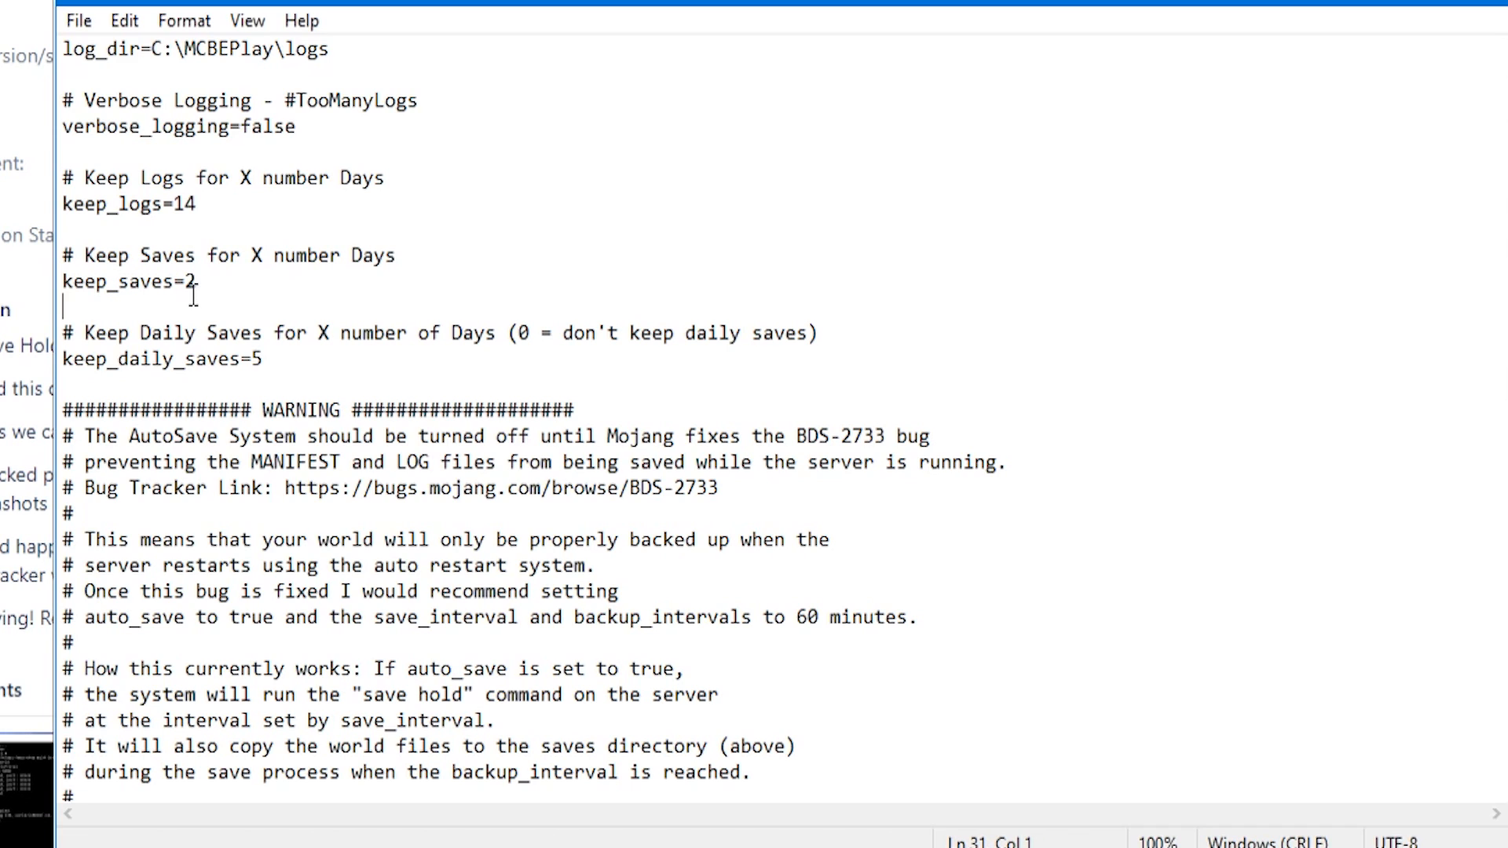
left_click_drag(64, 360, 291, 362)
left_click(291, 362)
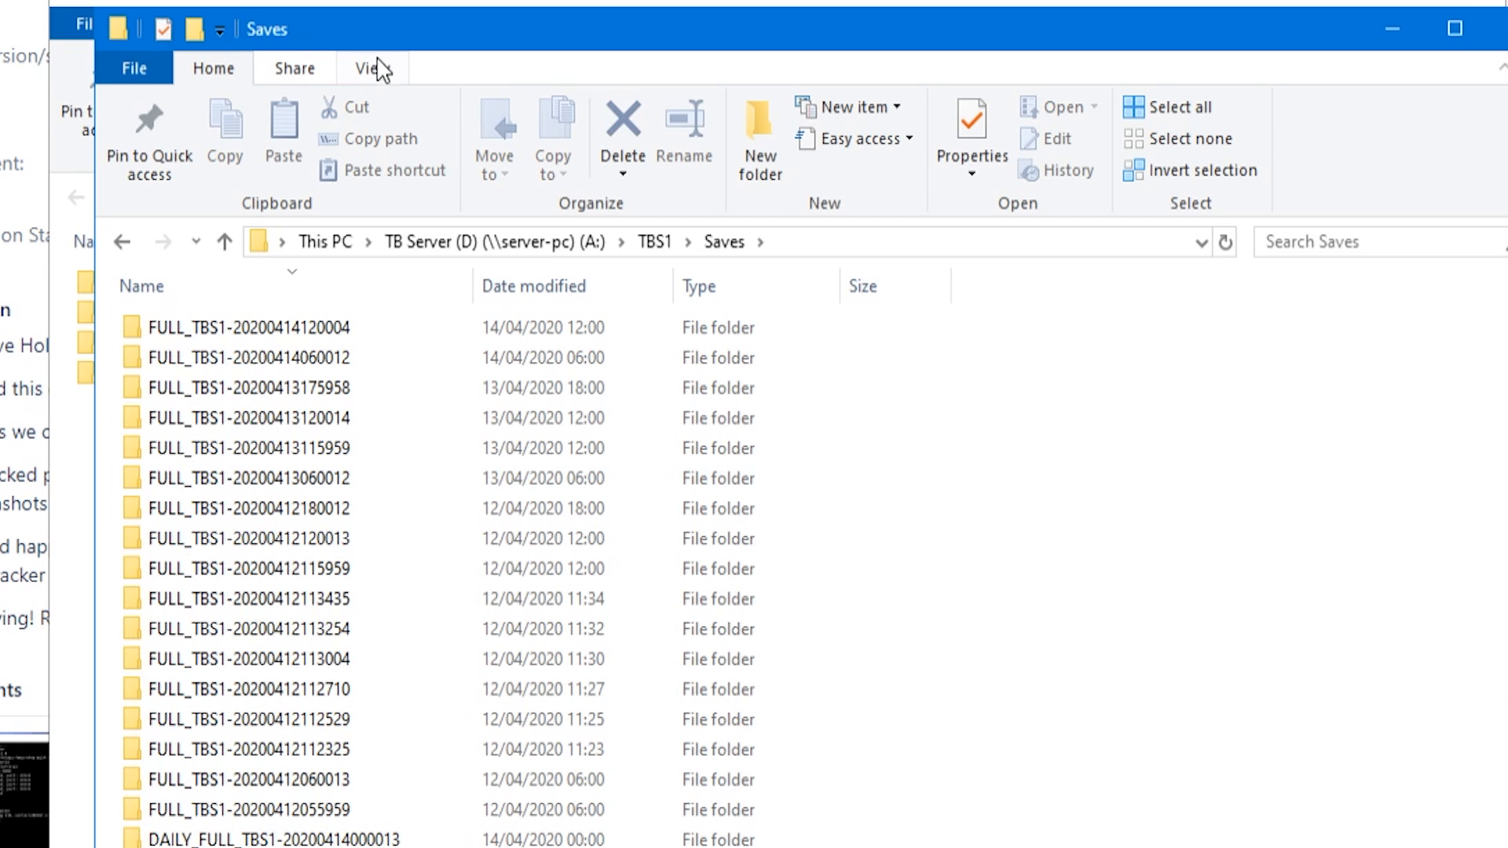
left_click_drag(375, 33, 335, 1)
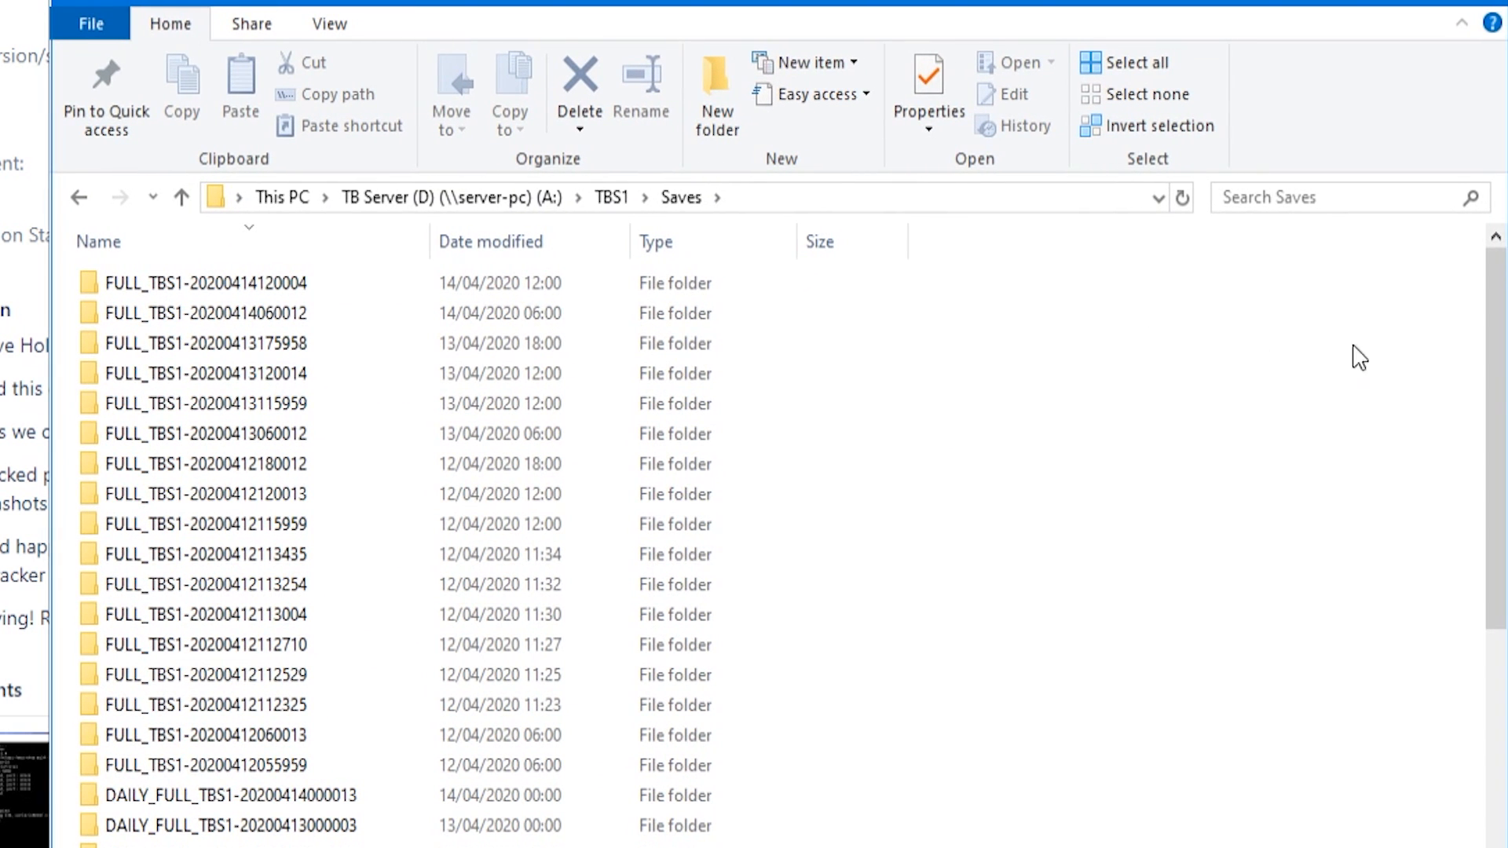
left_click_drag(1495, 347, 1491, 349)
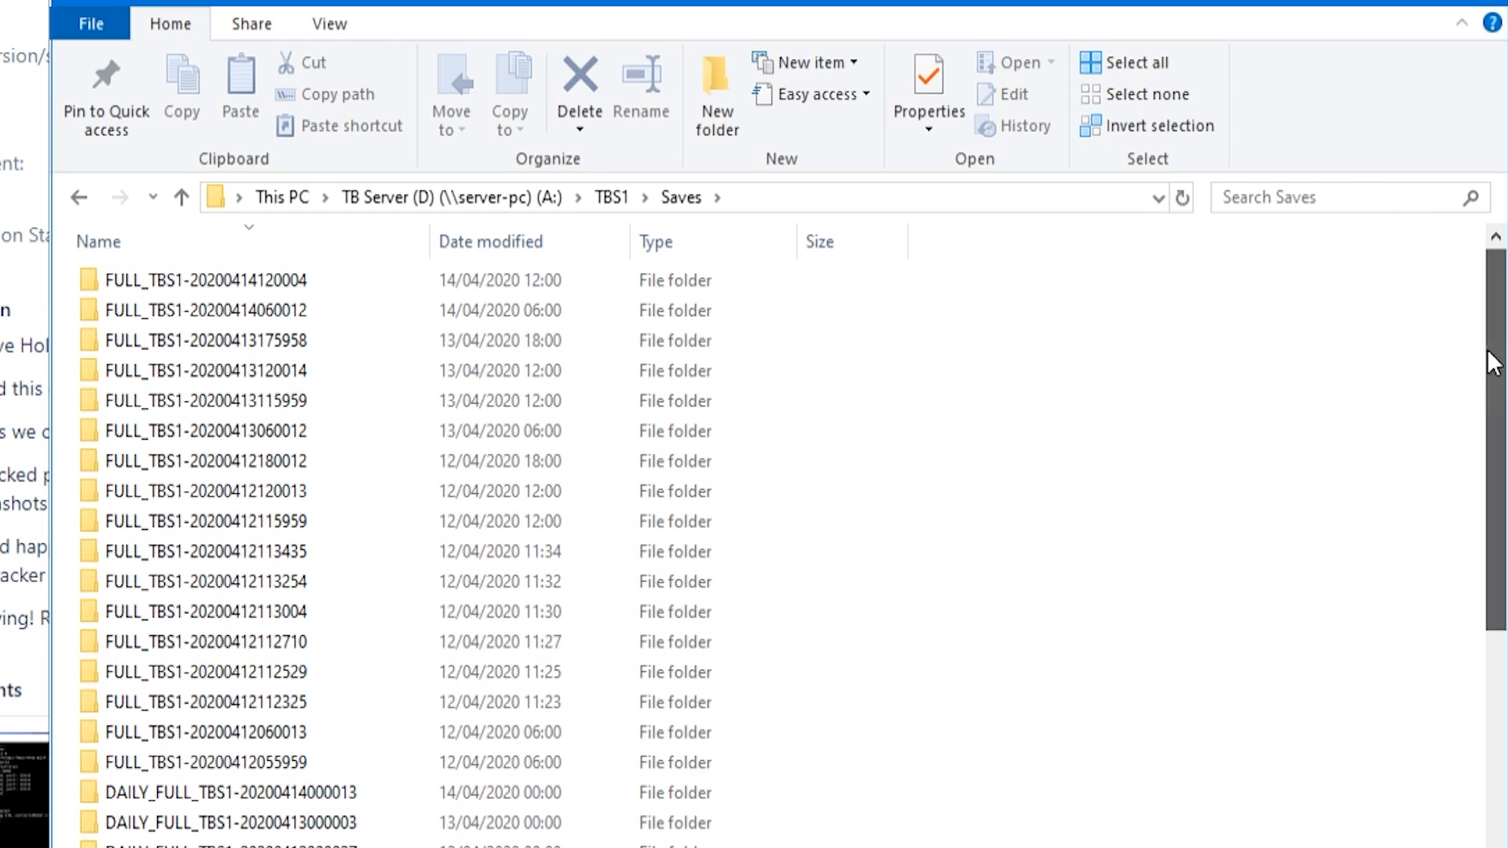
left_click(326, 290)
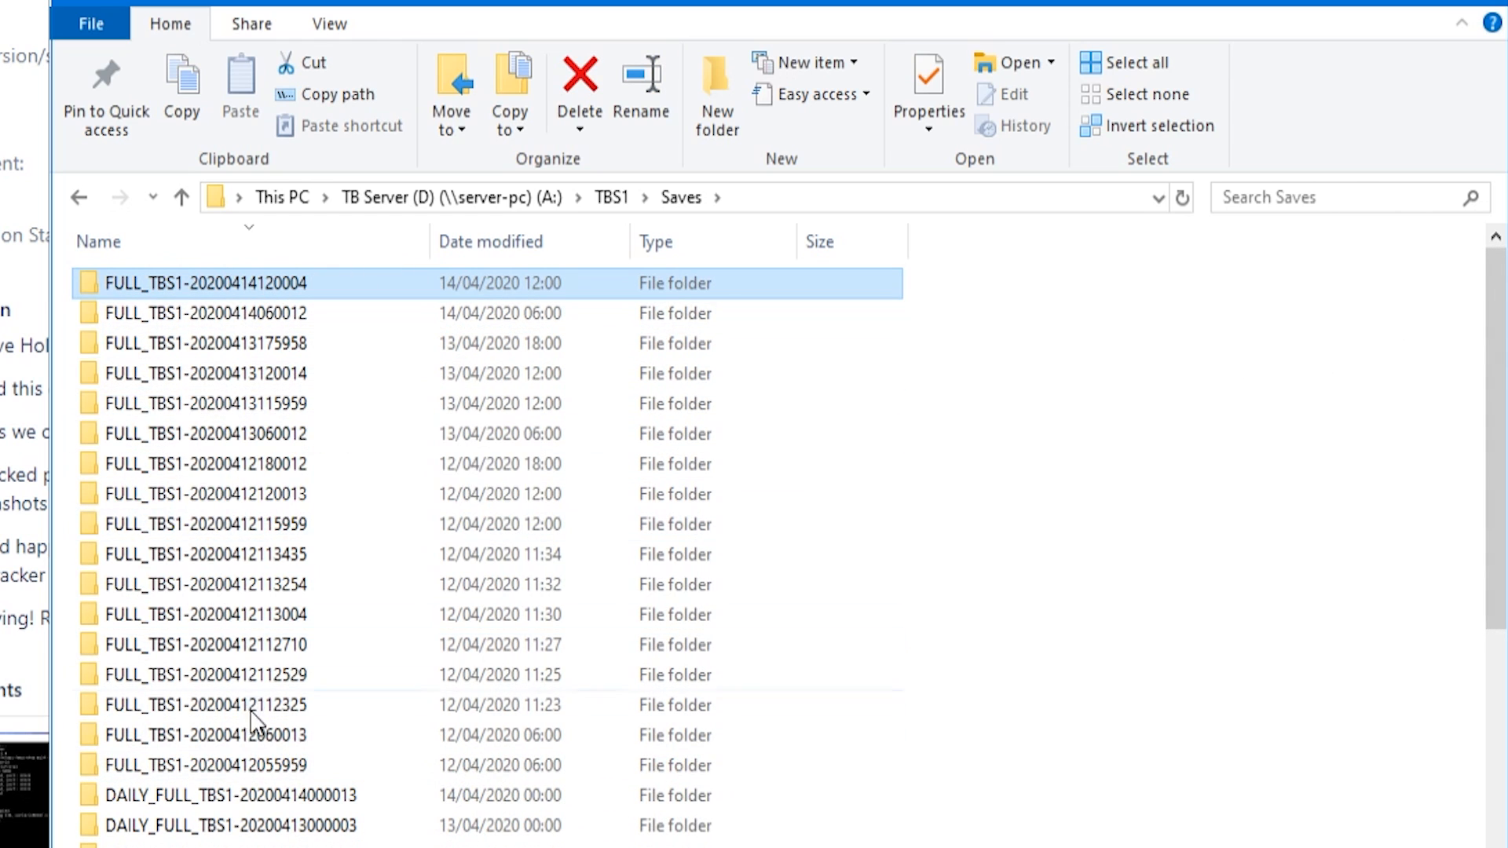
left_click(255, 766, "shift")
scroll(275, 616, "down", 2)
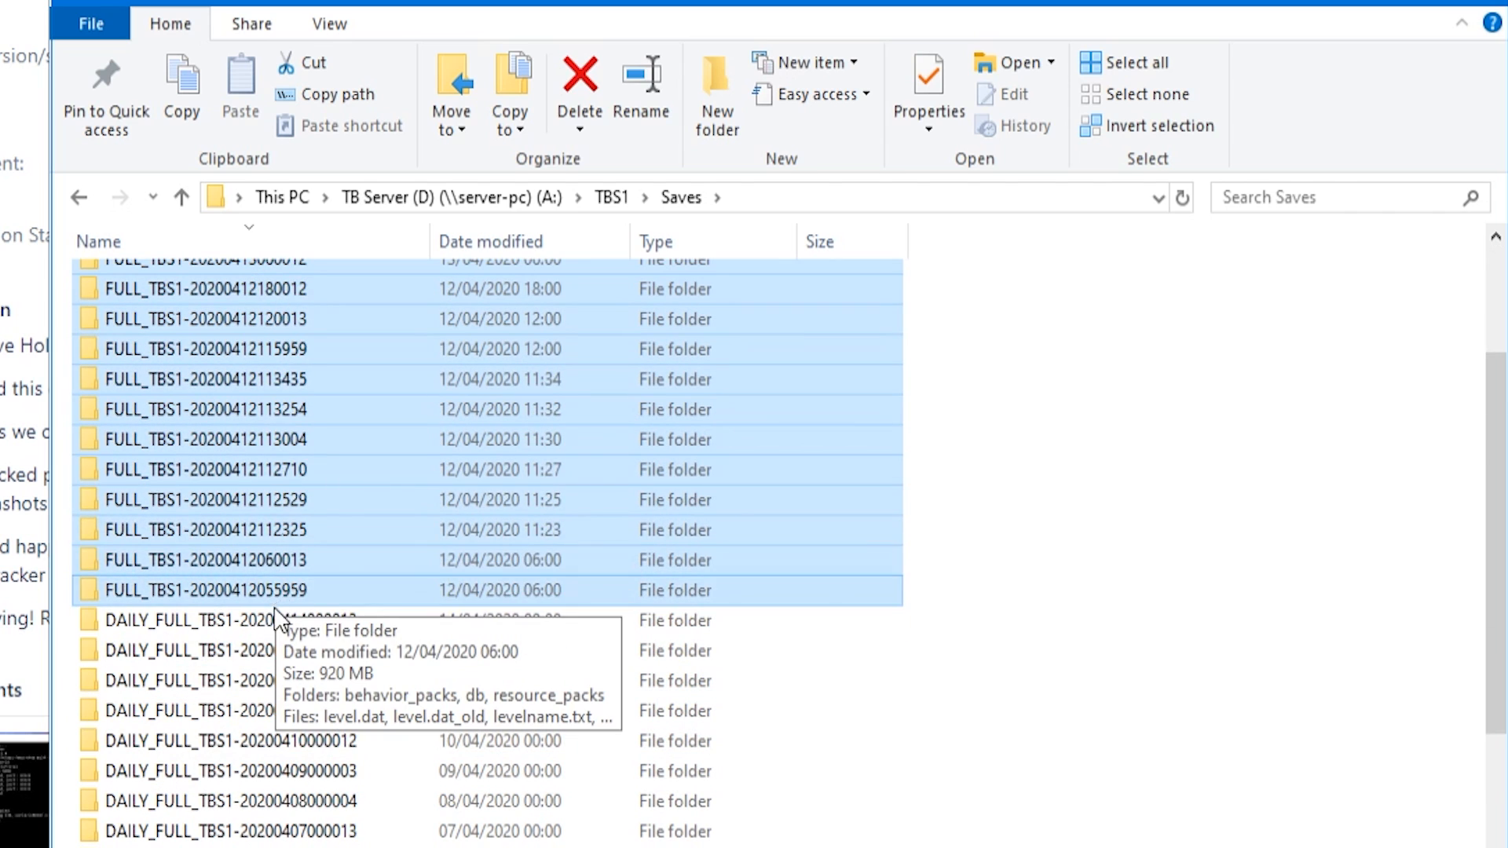
scroll(275, 616, "down", 2)
left_click(141, 440)
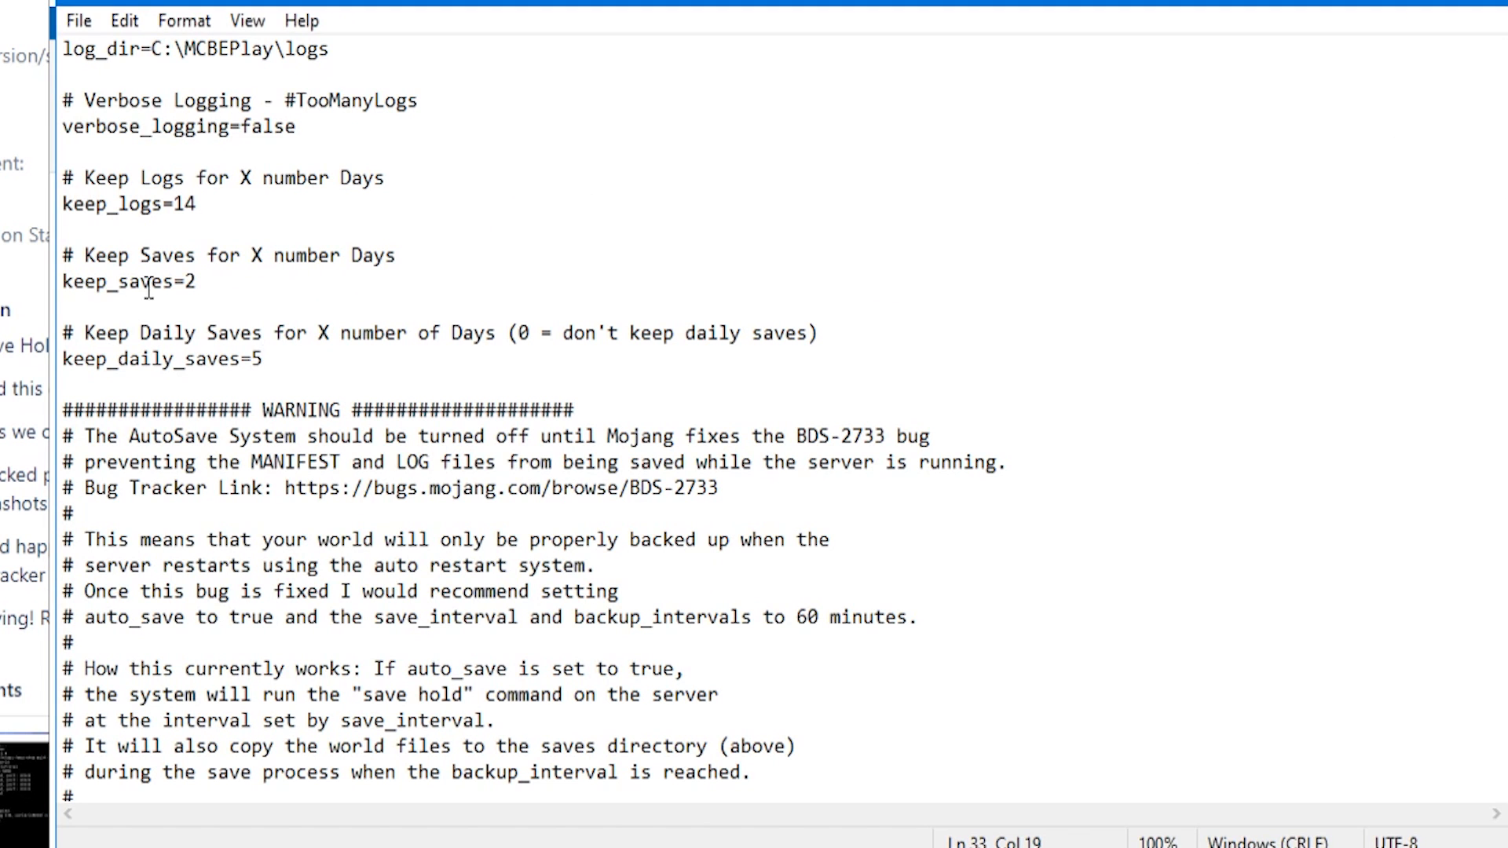
Step: Highlight the keep_saves value, try another keep_daily_saves value in options.txt and set it back to 5
left_click(201, 282)
left_click_drag(208, 280, 184, 281)
left_click_drag(265, 359, 303, 355)
type("145")
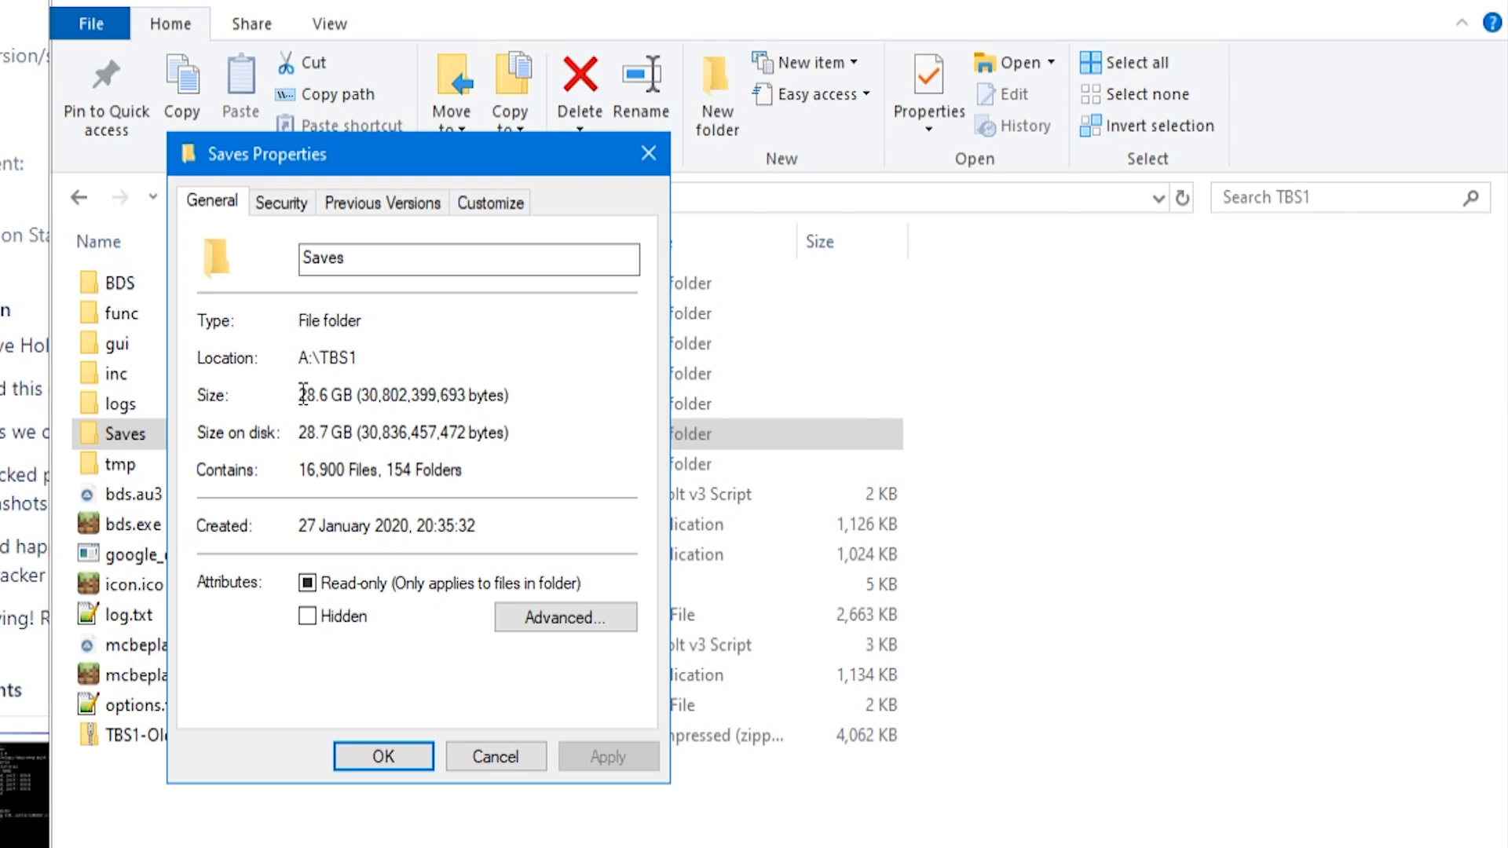
Step: Check the total size of the TBS1 Saves folder in its properties and close the dialog
left_click_drag(301, 394, 498, 402)
left_click(325, 402)
left_click_drag(344, 405, 306, 404)
left_click(315, 402)
left_click(385, 758)
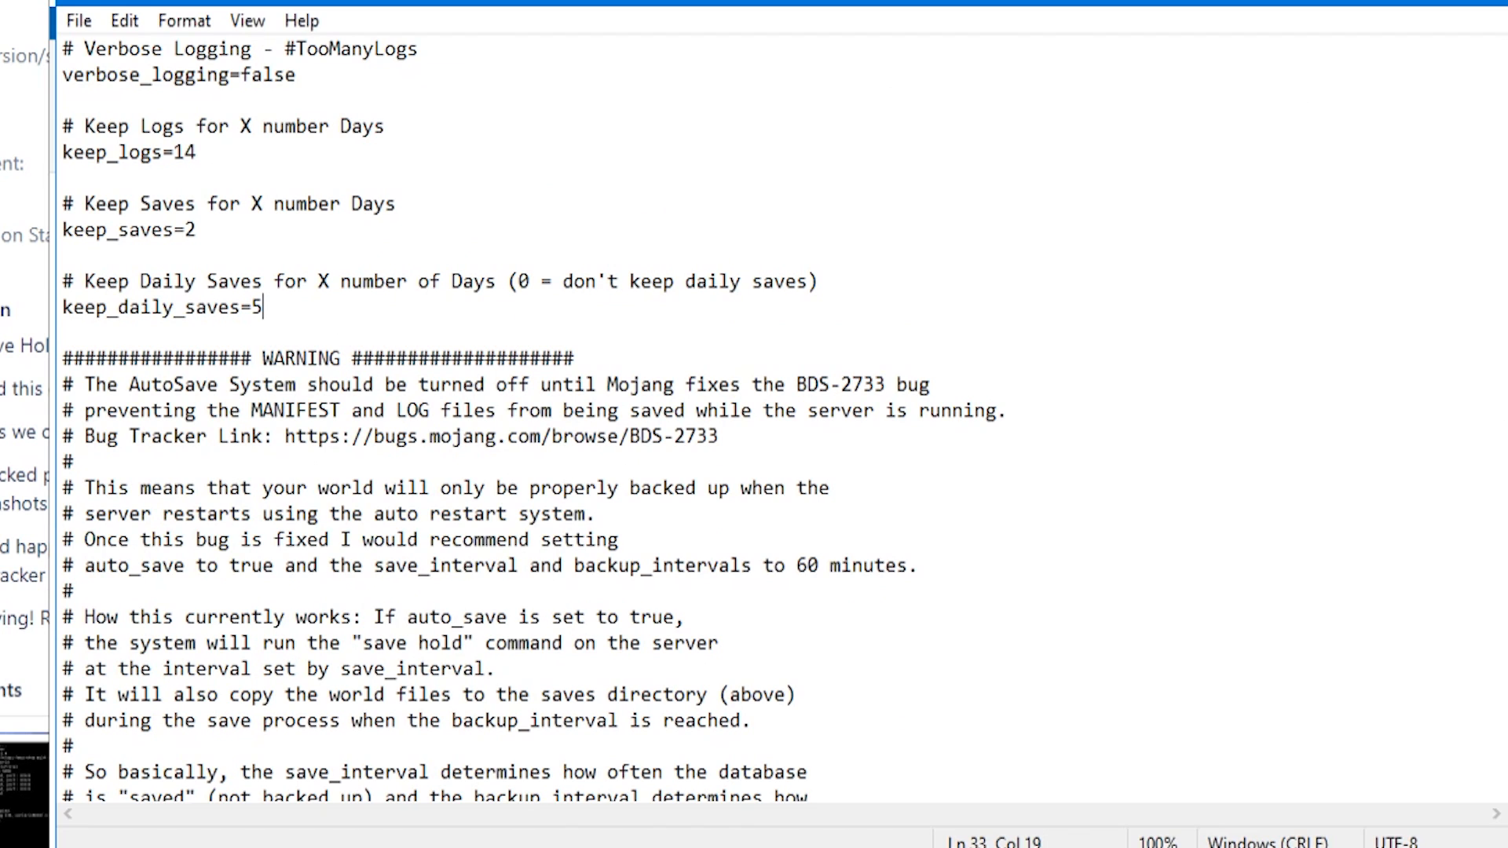
Step: Read through the AutoSave warning about BDS-2733 in options.txt and highlight the save_interval=60 line
scroll(528, 422, "down", 2)
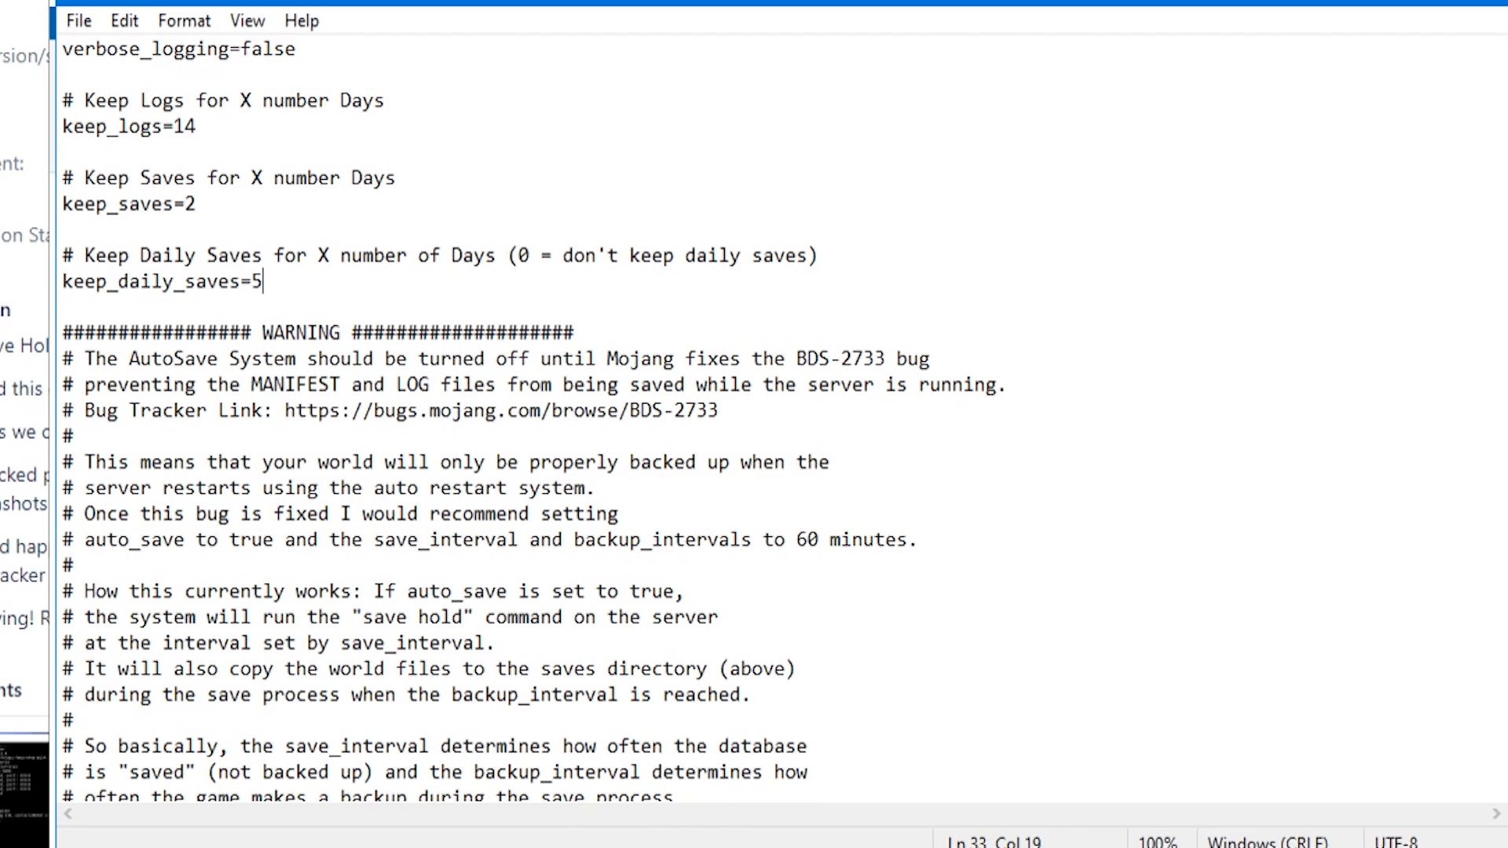
scroll(1495, 412, "down", 3)
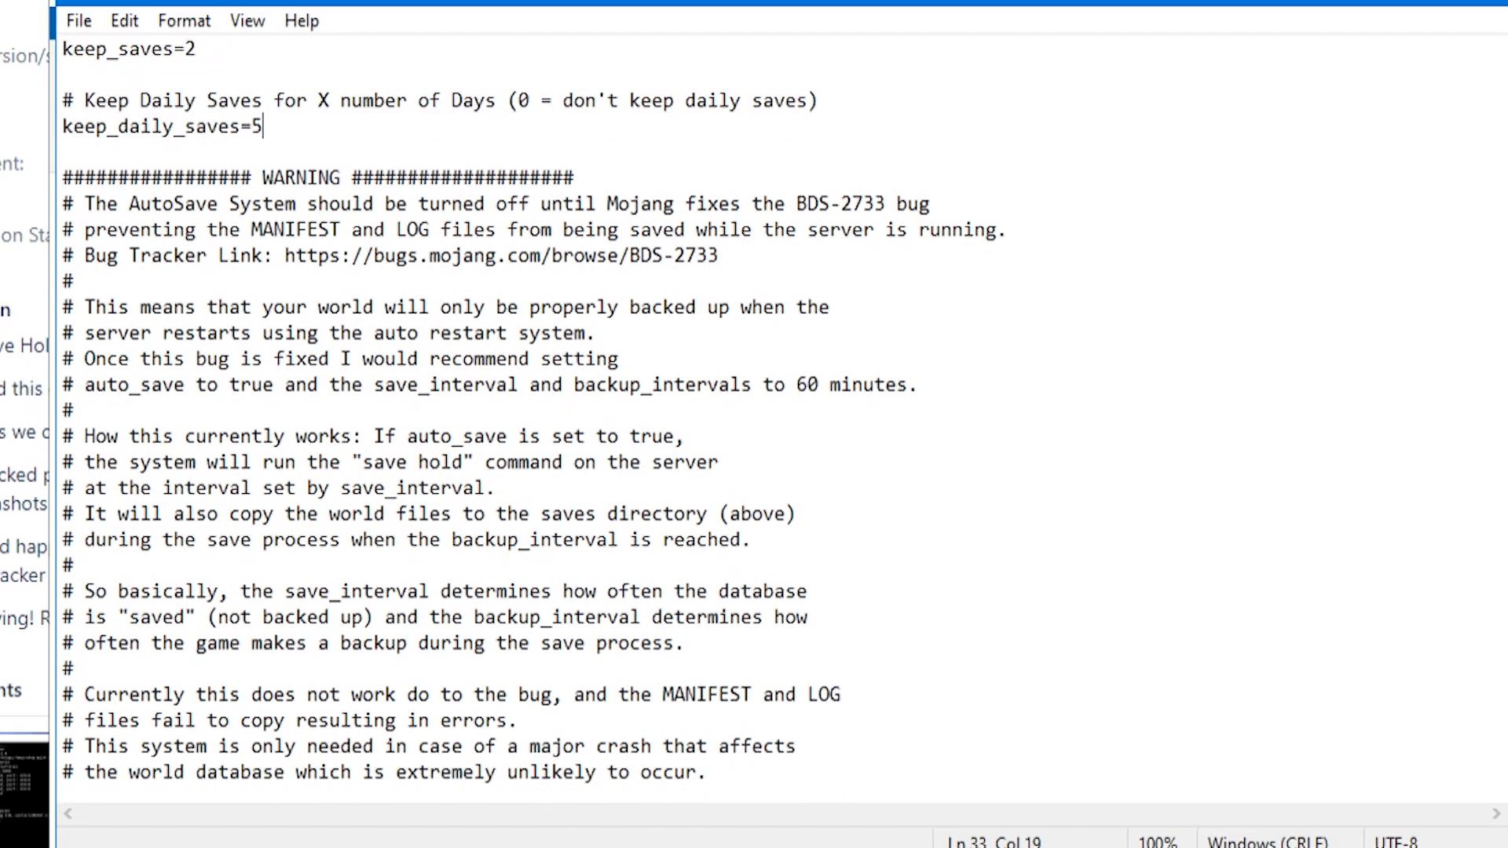
scroll(1494, 412, "down", 3)
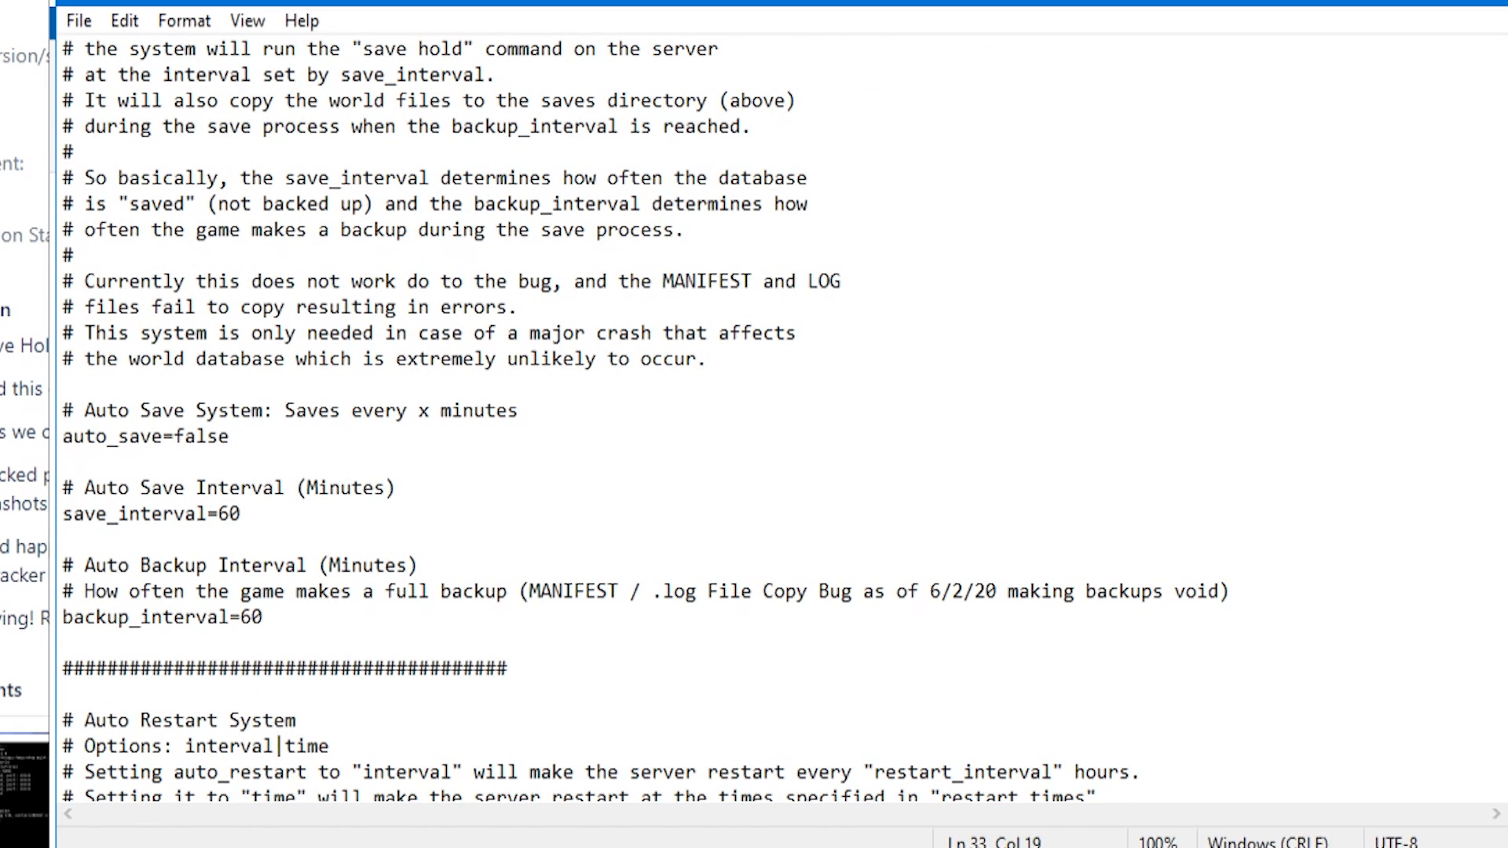
left_click(640, 847)
left_click_drag(296, 513, 36, 522)
left_click(261, 517)
left_click(283, 521)
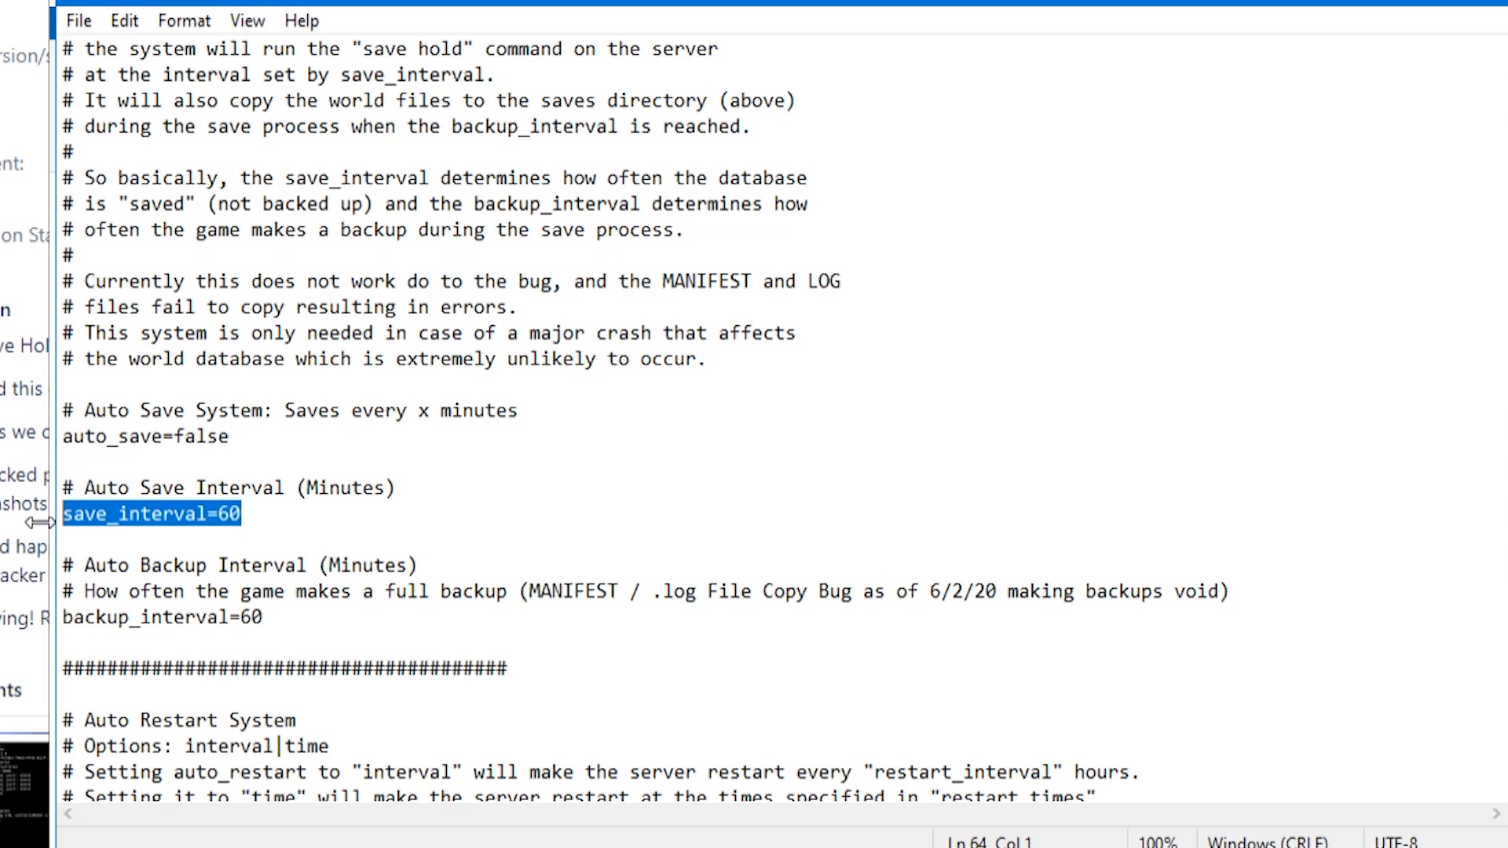
Step: Examine the Auto Backup Interval section and highlight the backup_interval=60 line
left_click(344, 566)
left_click_drag(347, 565, 256, 527)
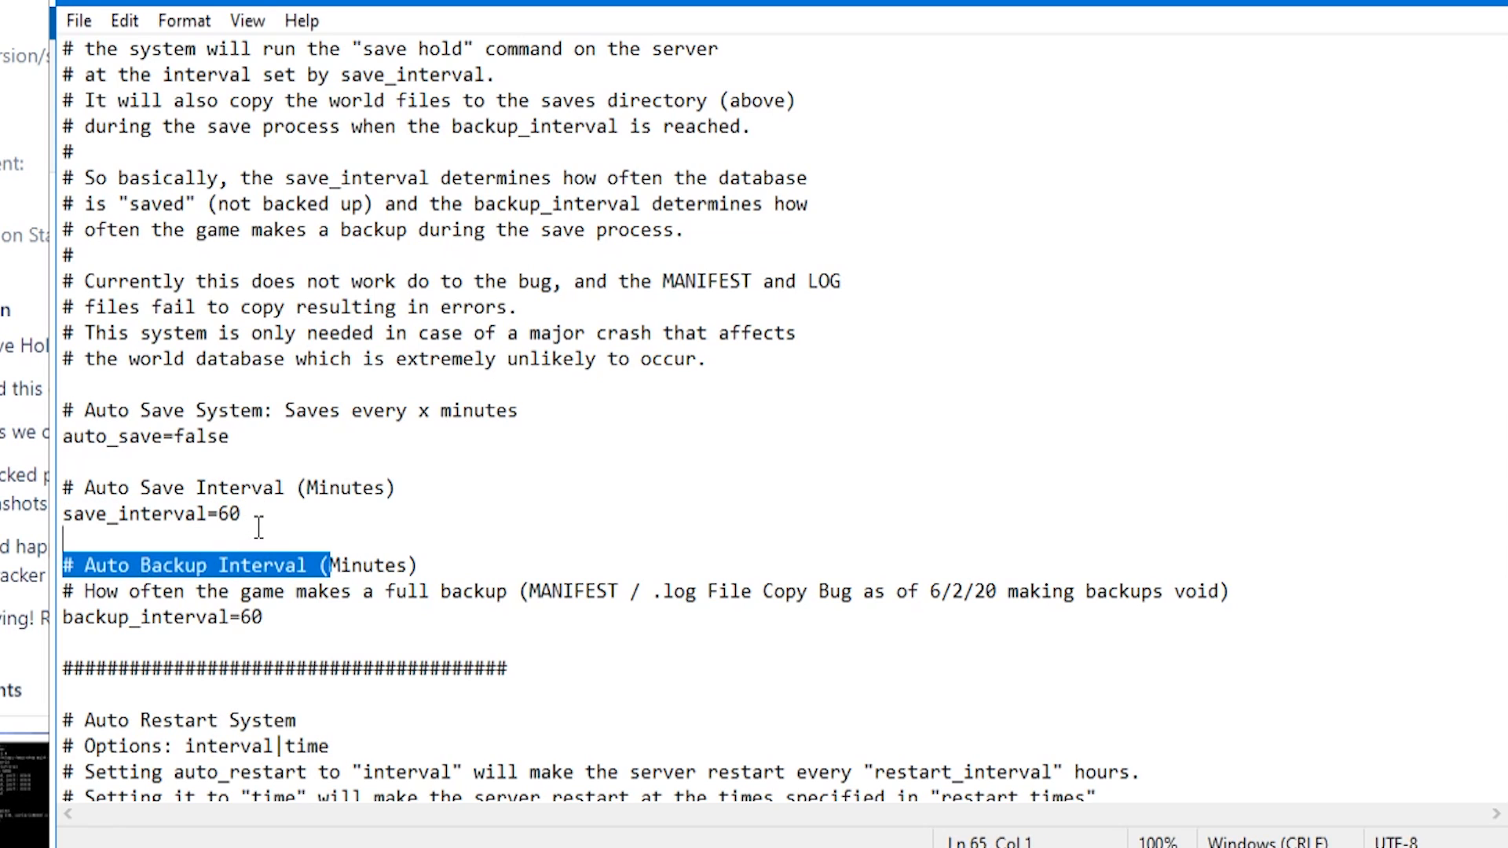
left_click(256, 526)
left_click_drag(283, 619, 65, 628)
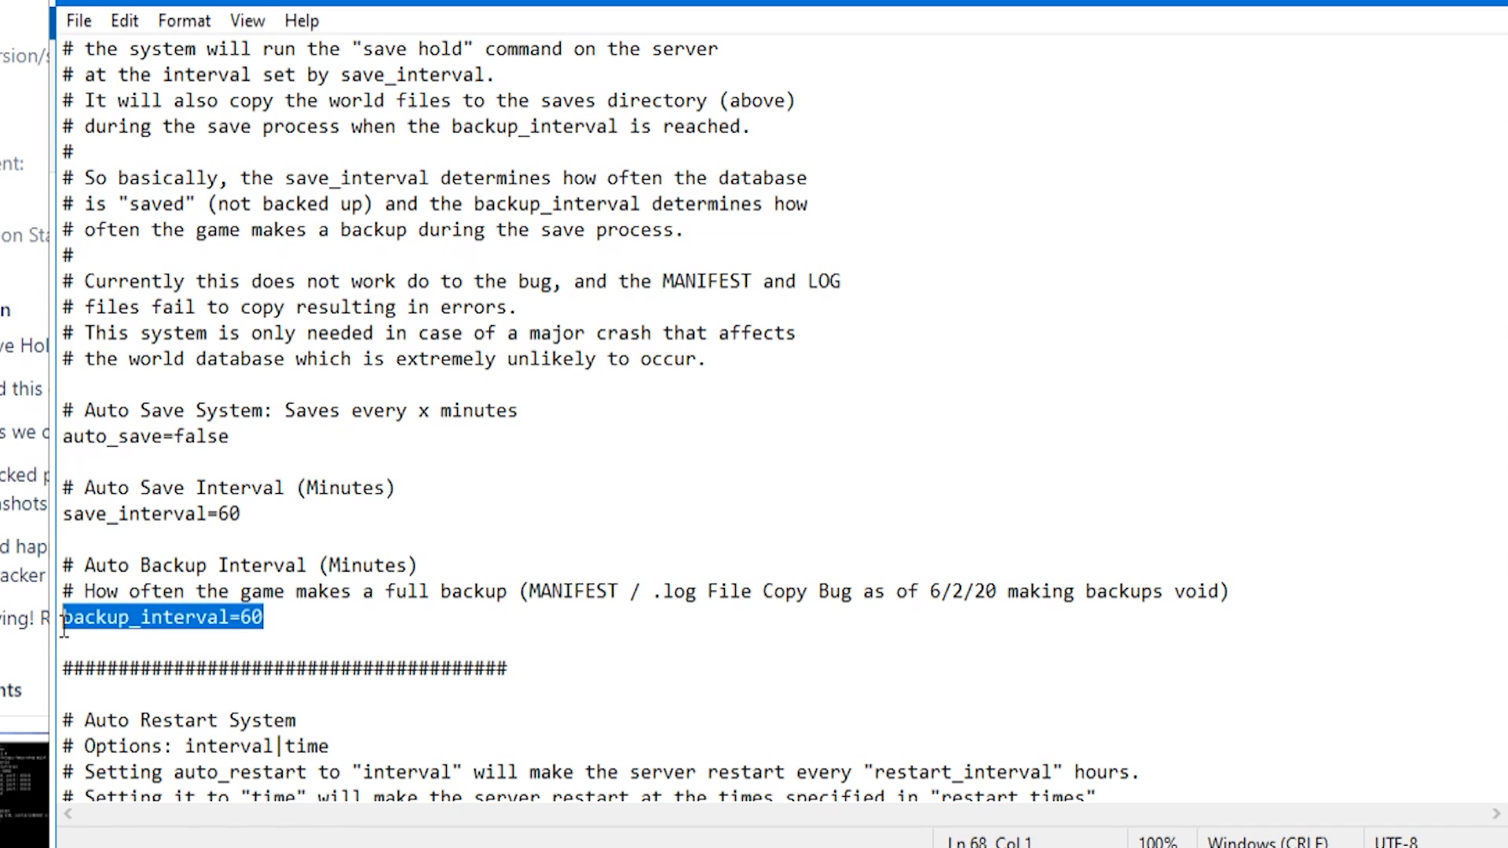
left_click(282, 633)
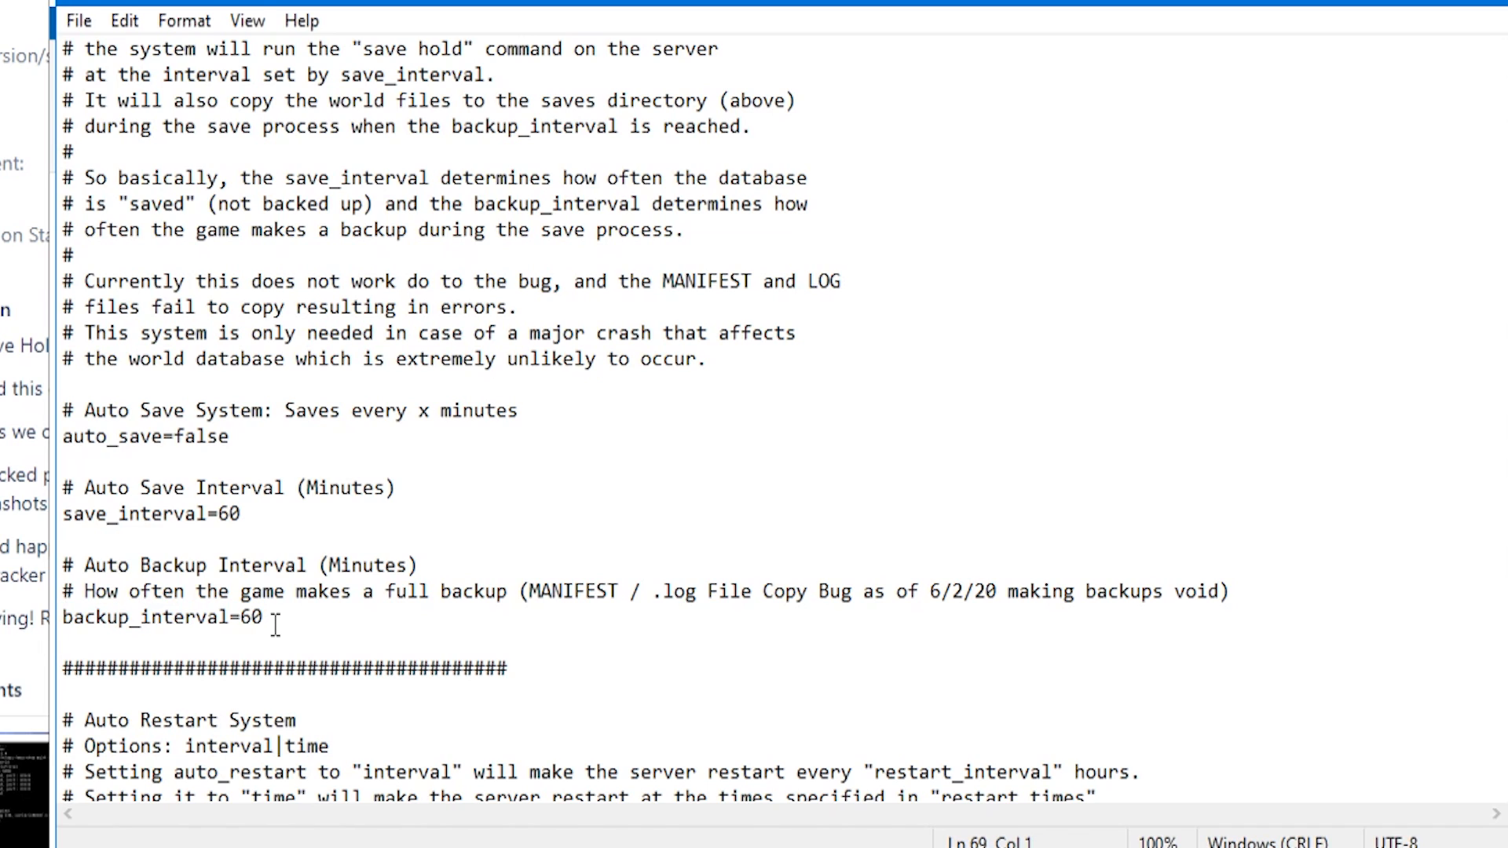
Step: Compare the save_interval and backup_interval values and highlight the auto_save value false
mouse_move(230, 515)
left_mouse_down()
mouse_move(248, 515)
mouse_move(221, 516)
left_mouse_up()
left_click(245, 515)
left_click_drag(264, 617, 242, 620)
left_click(304, 626)
left_click_drag(175, 435, 267, 437)
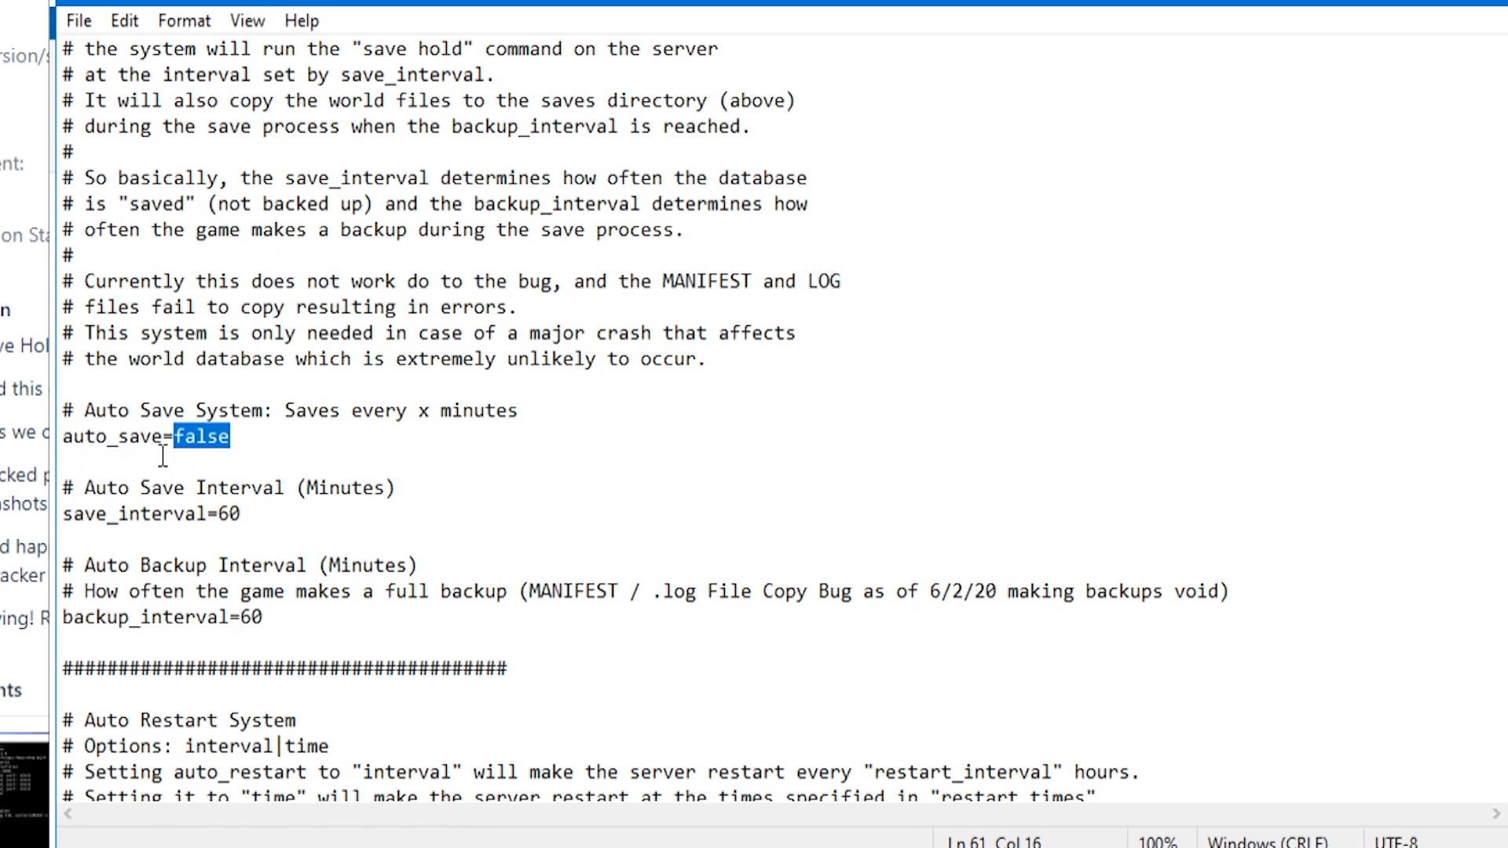
left_click_drag(175, 436, 232, 436)
Step: Examine the Auto Restart System section and highlight the restart_times list 00:00,06:00,12:00,18:00
scroll(644, 422, "down", 1)
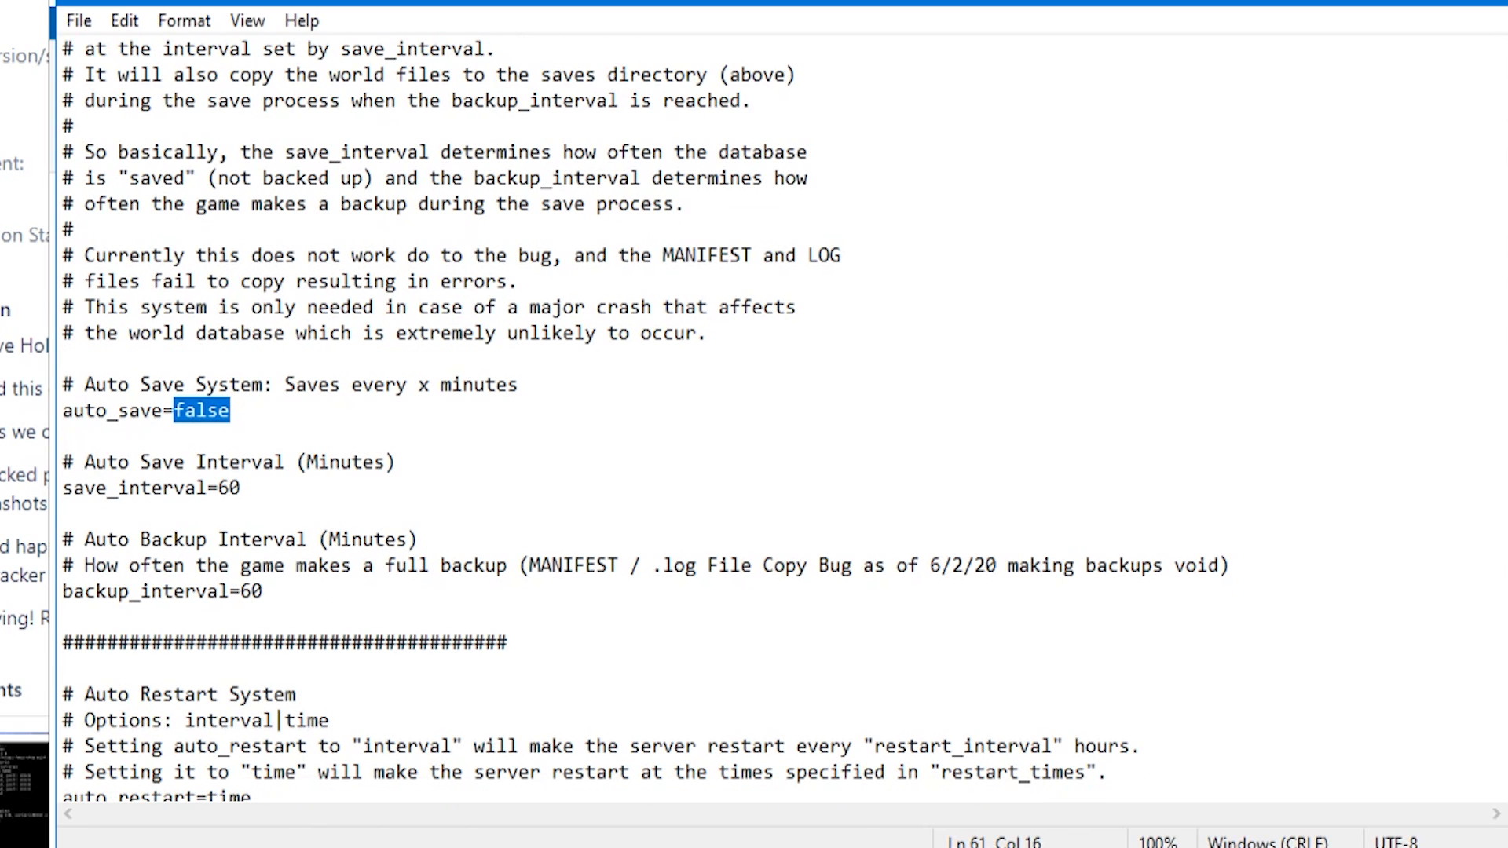
scroll(644, 422, "down", 4)
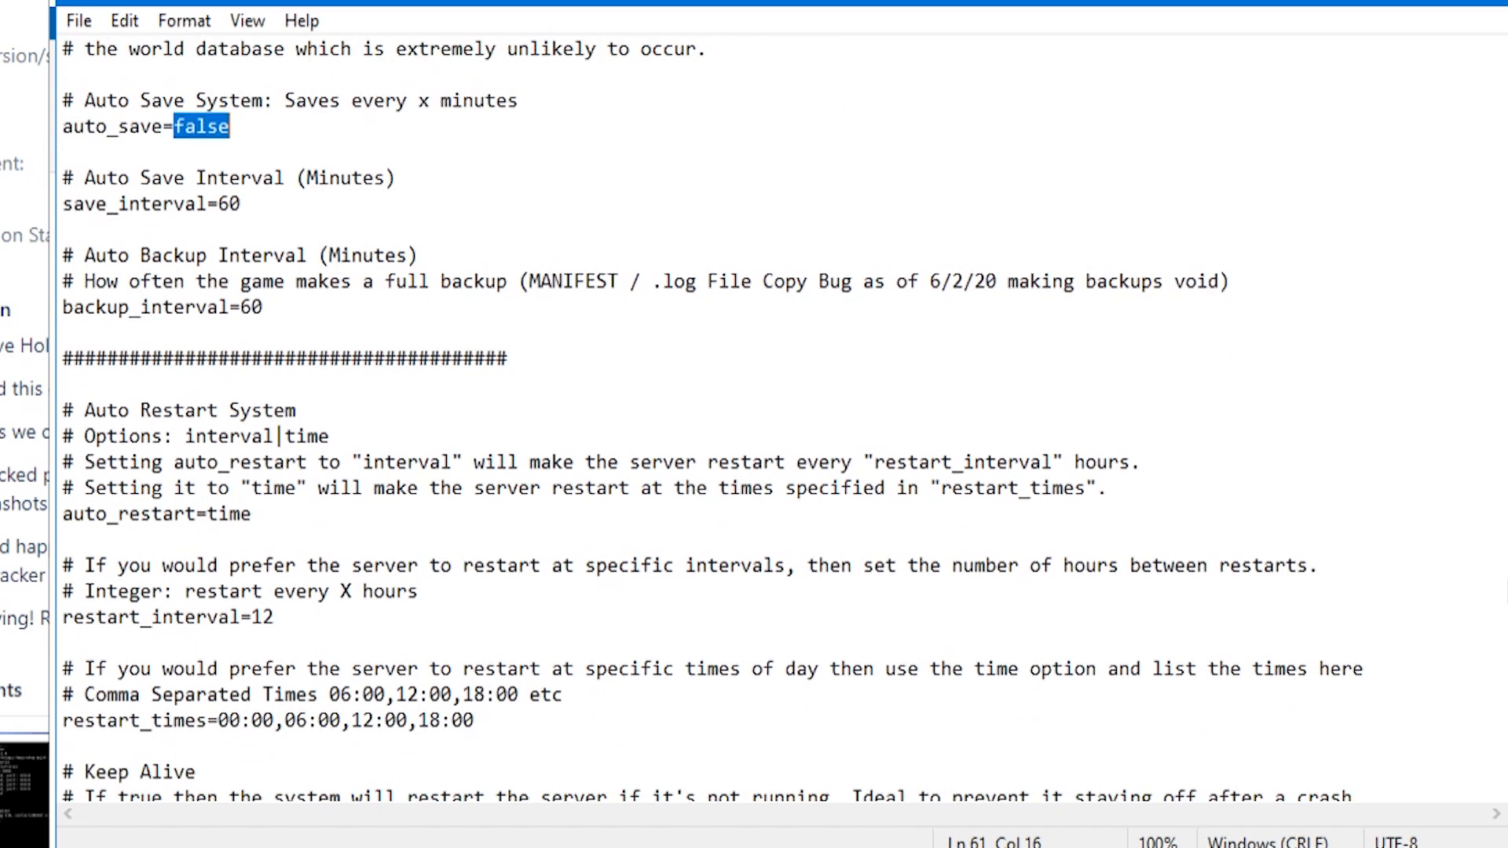
scroll(713, 435, "down", 3)
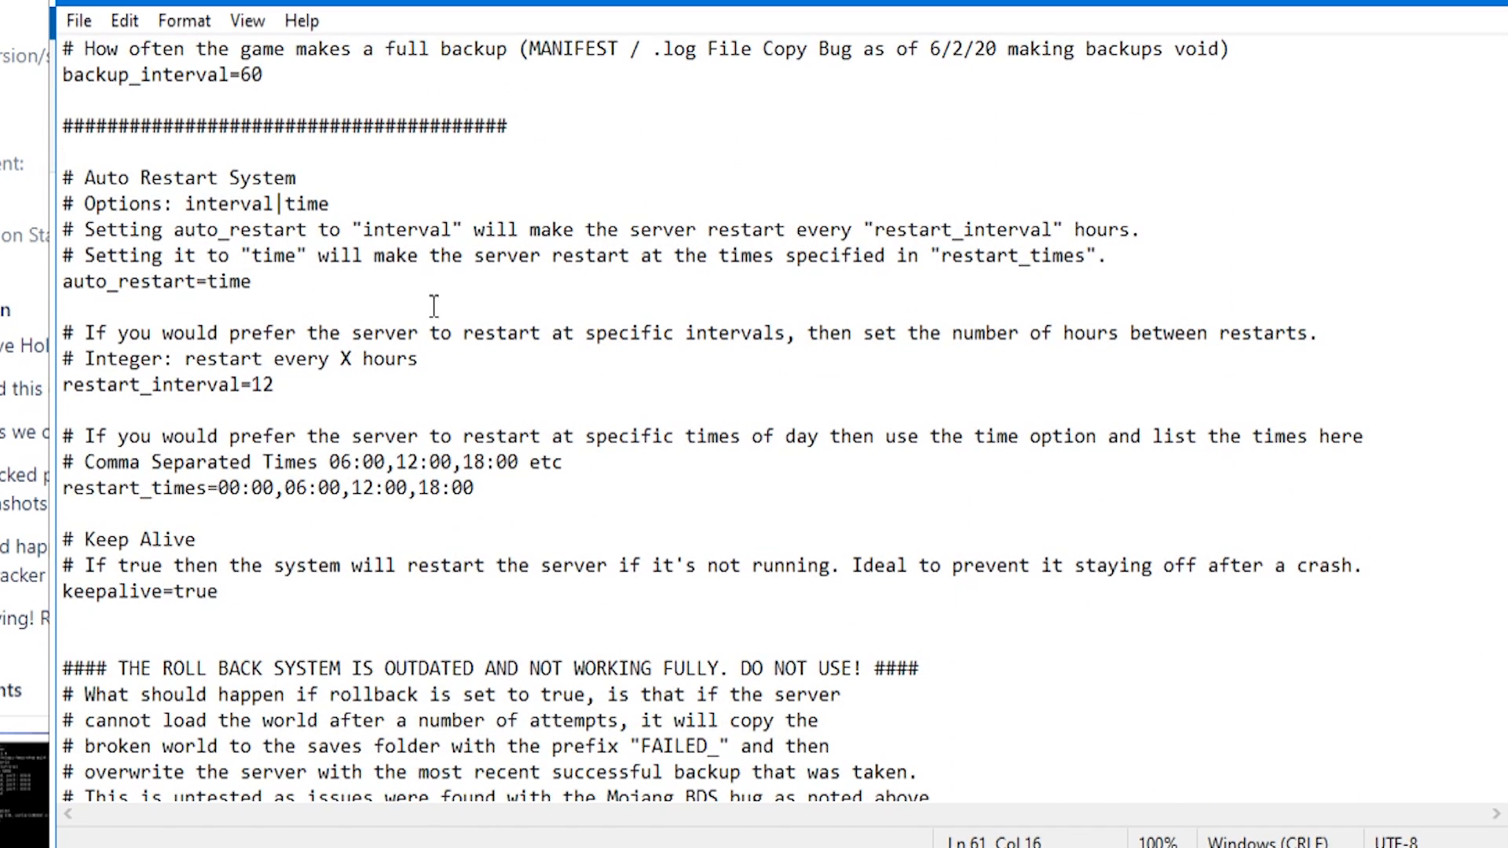
left_click_drag(66, 174, 344, 264)
left_click(344, 265)
mouse_move(208, 282)
left_mouse_down()
mouse_move(252, 283)
mouse_move(208, 283)
left_mouse_up()
left_click_drag(220, 488, 480, 481)
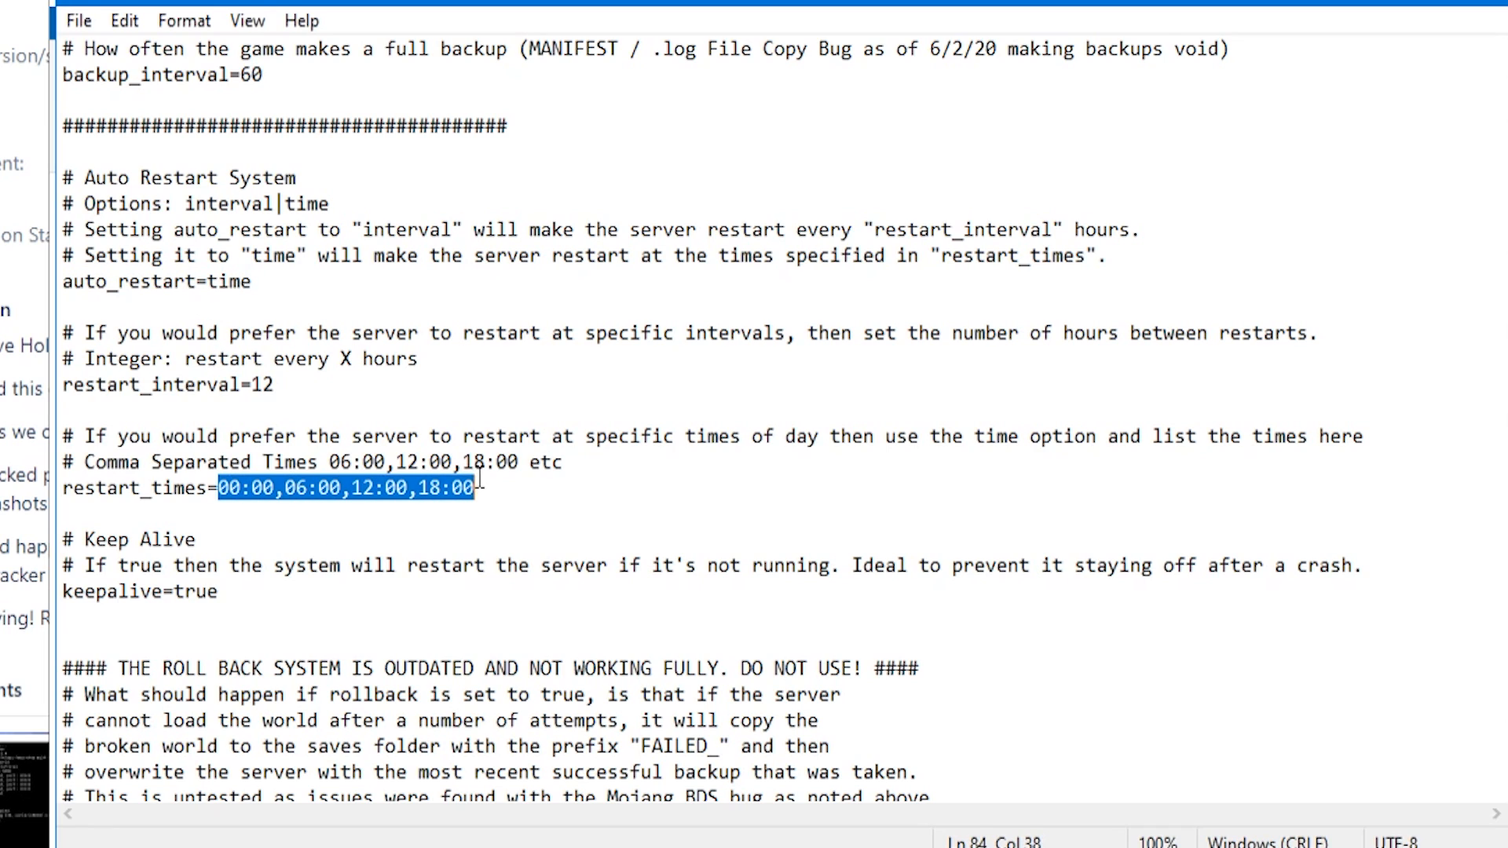
Step: Highlight the auto_restart setting name together with the restart_times name and its listed times
left_click_drag(66, 284, 220, 287)
left_click_drag(63, 488, 216, 488)
left_click(487, 488)
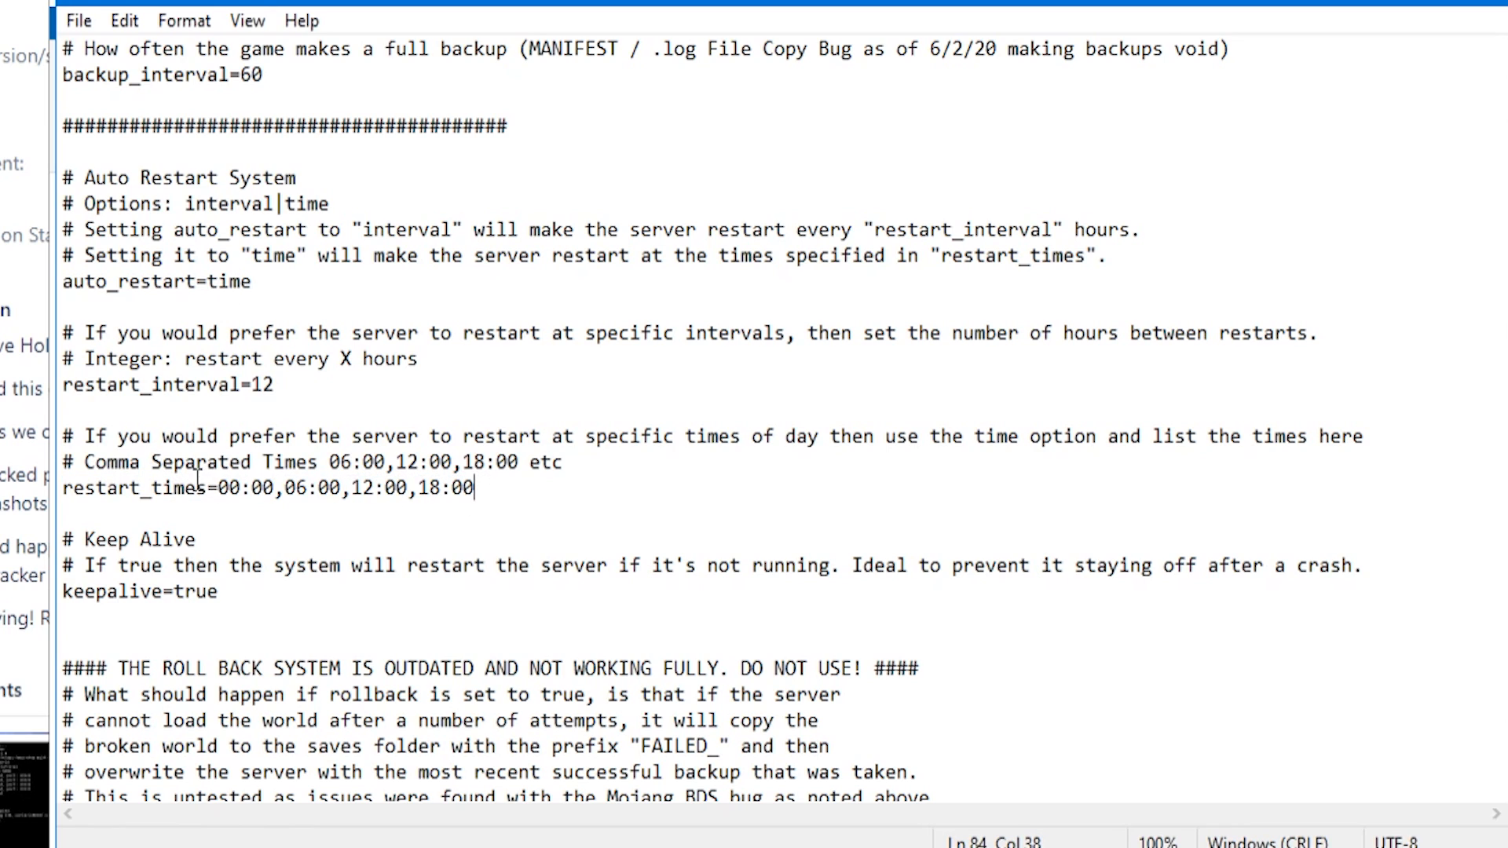
left_click_drag(220, 489, 474, 488)
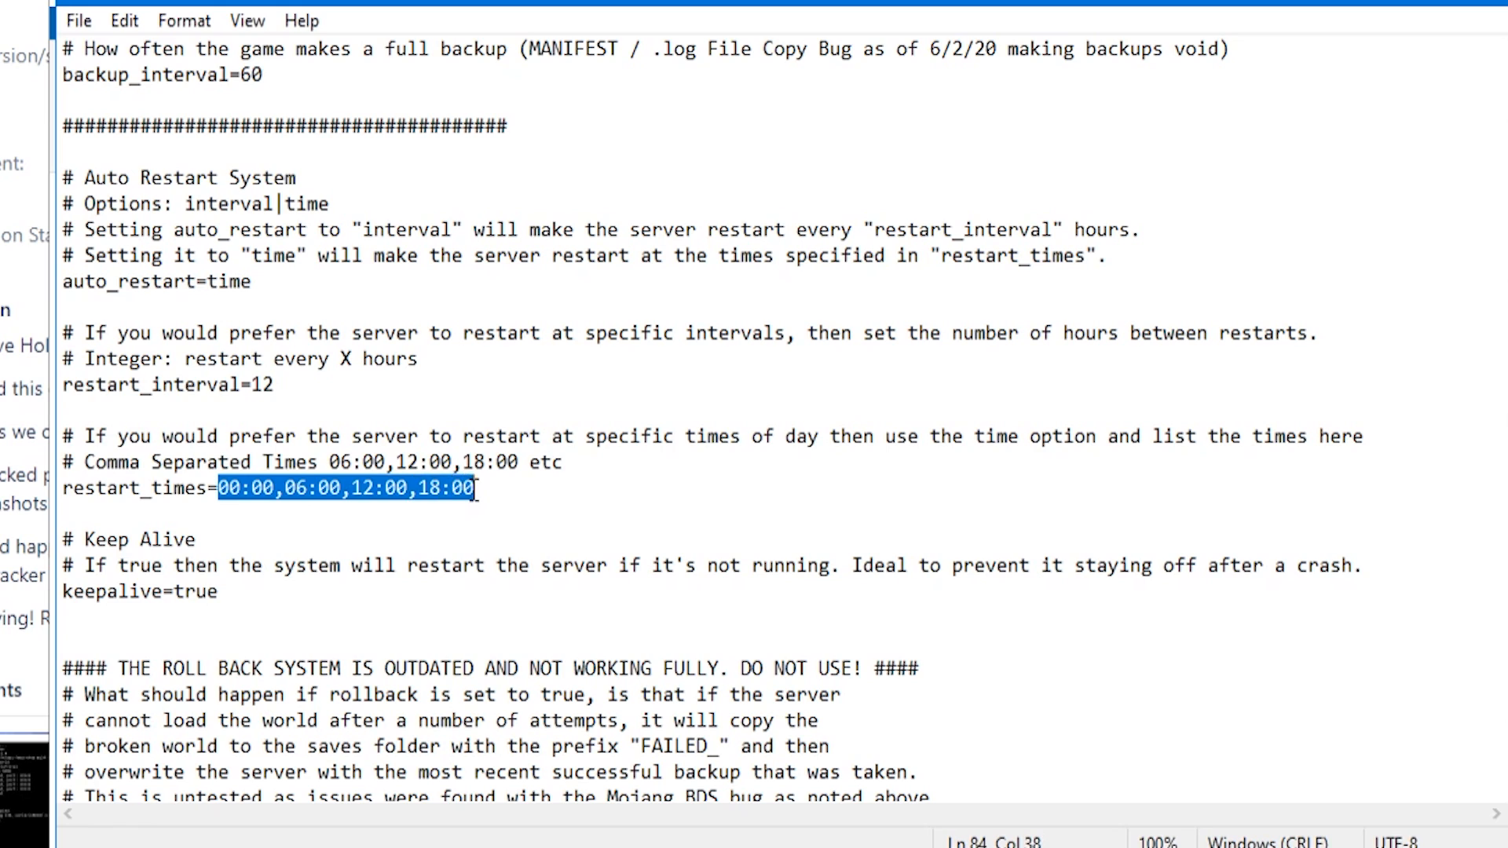
left_click(473, 488)
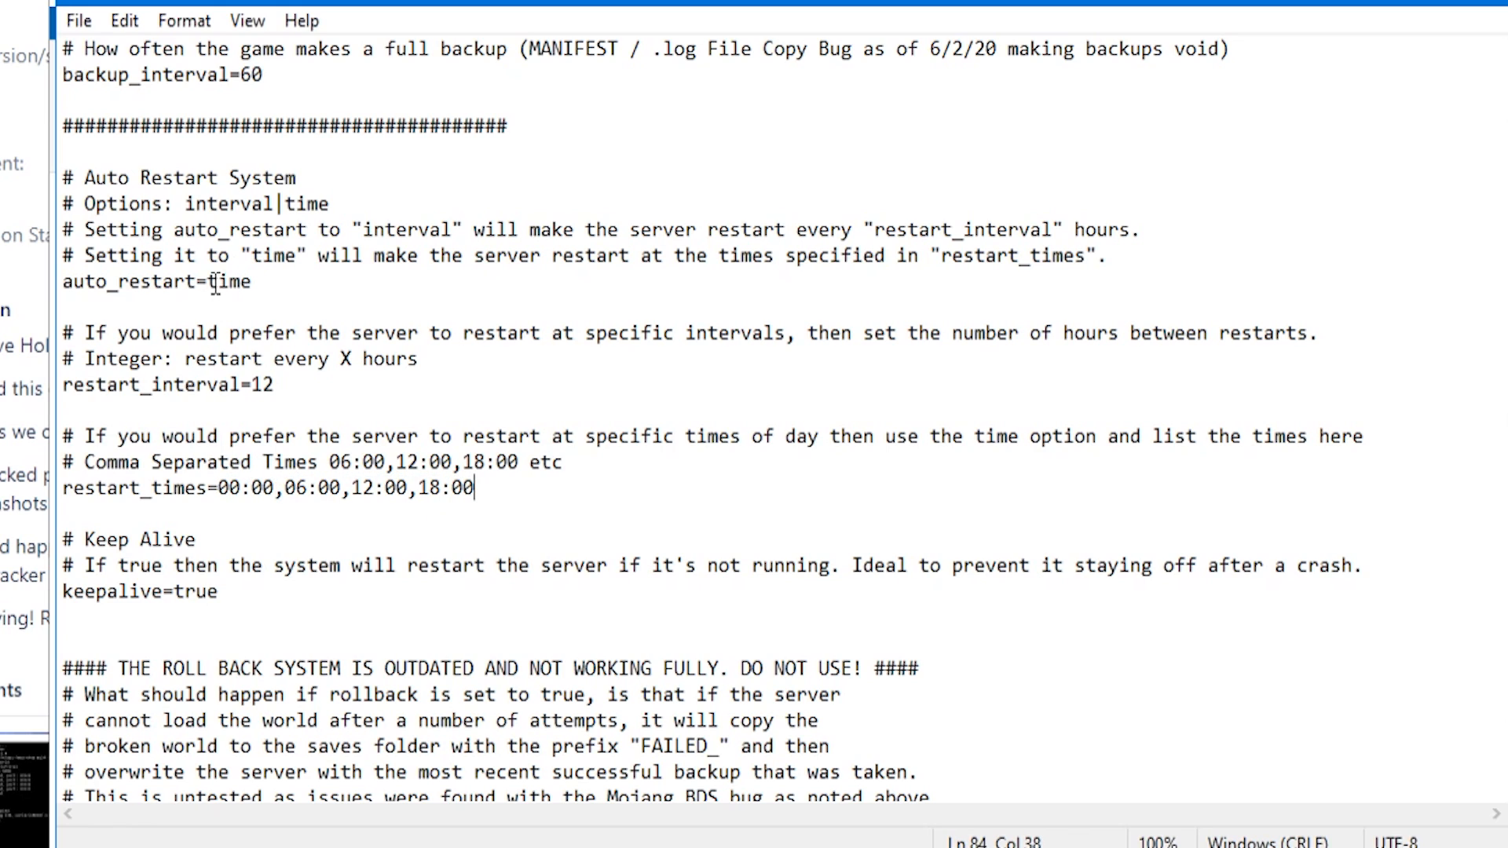
Step: Set auto_restart to interval and highlight the restart_interval setting name
left_click_drag(214, 283, 257, 281)
type("interval")
left_click_drag(64, 385, 251, 387)
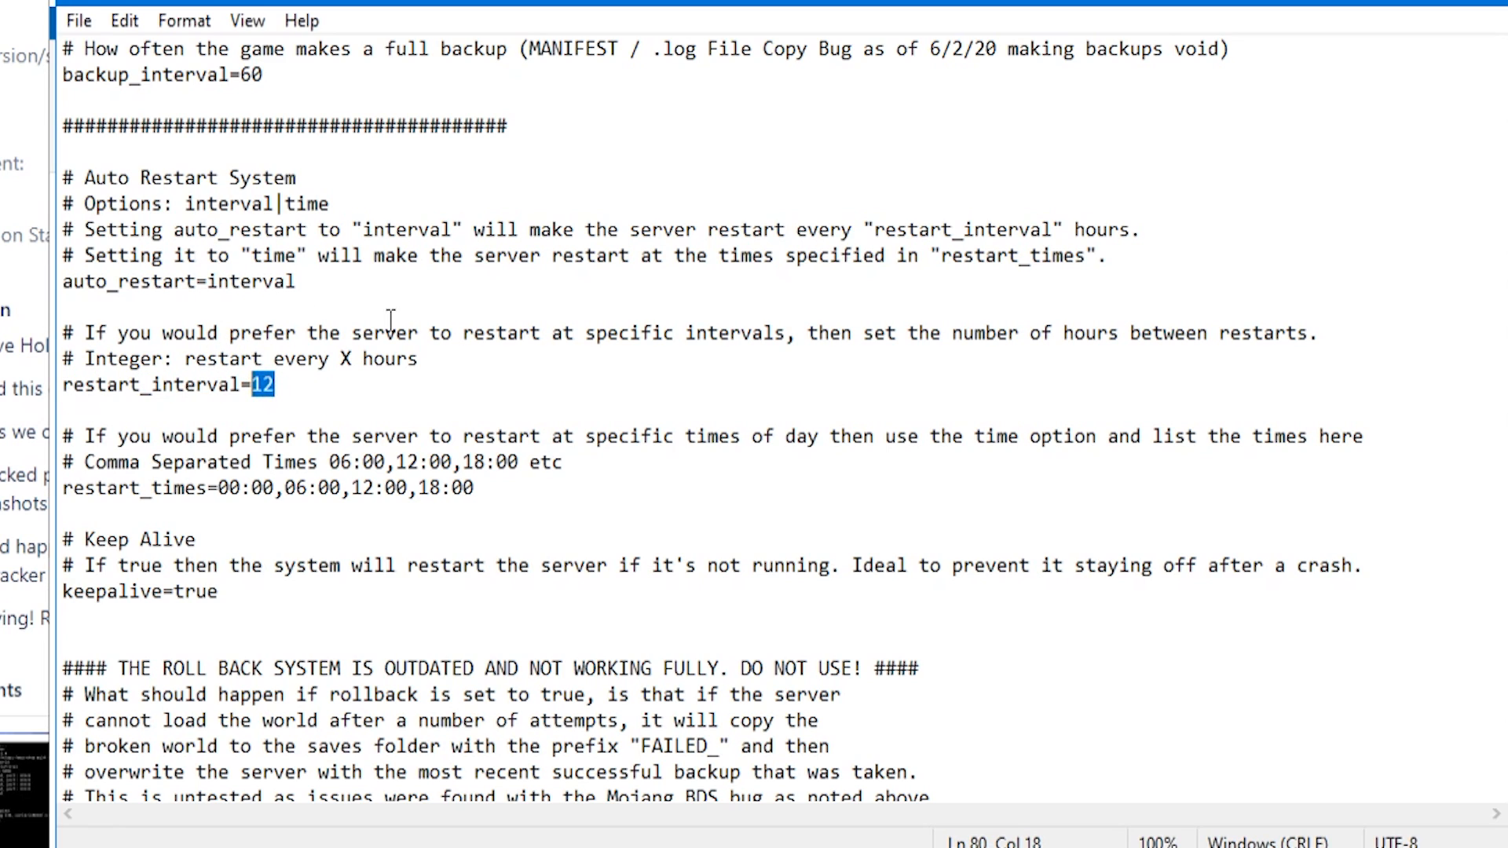
Step: Try restart_interval values of 3 and 6 hours and set it back to 12
left_click(244, 389)
left_click_drag(275, 387, 255, 391)
type("3")
mouse_move(264, 385)
left_mouse_down()
mouse_move(253, 390)
mouse_move(280, 386)
left_mouse_up()
type("6")
type("12")
Step: Set auto_restart back to time
left_click(333, 282)
left_click_drag(333, 283, 210, 292)
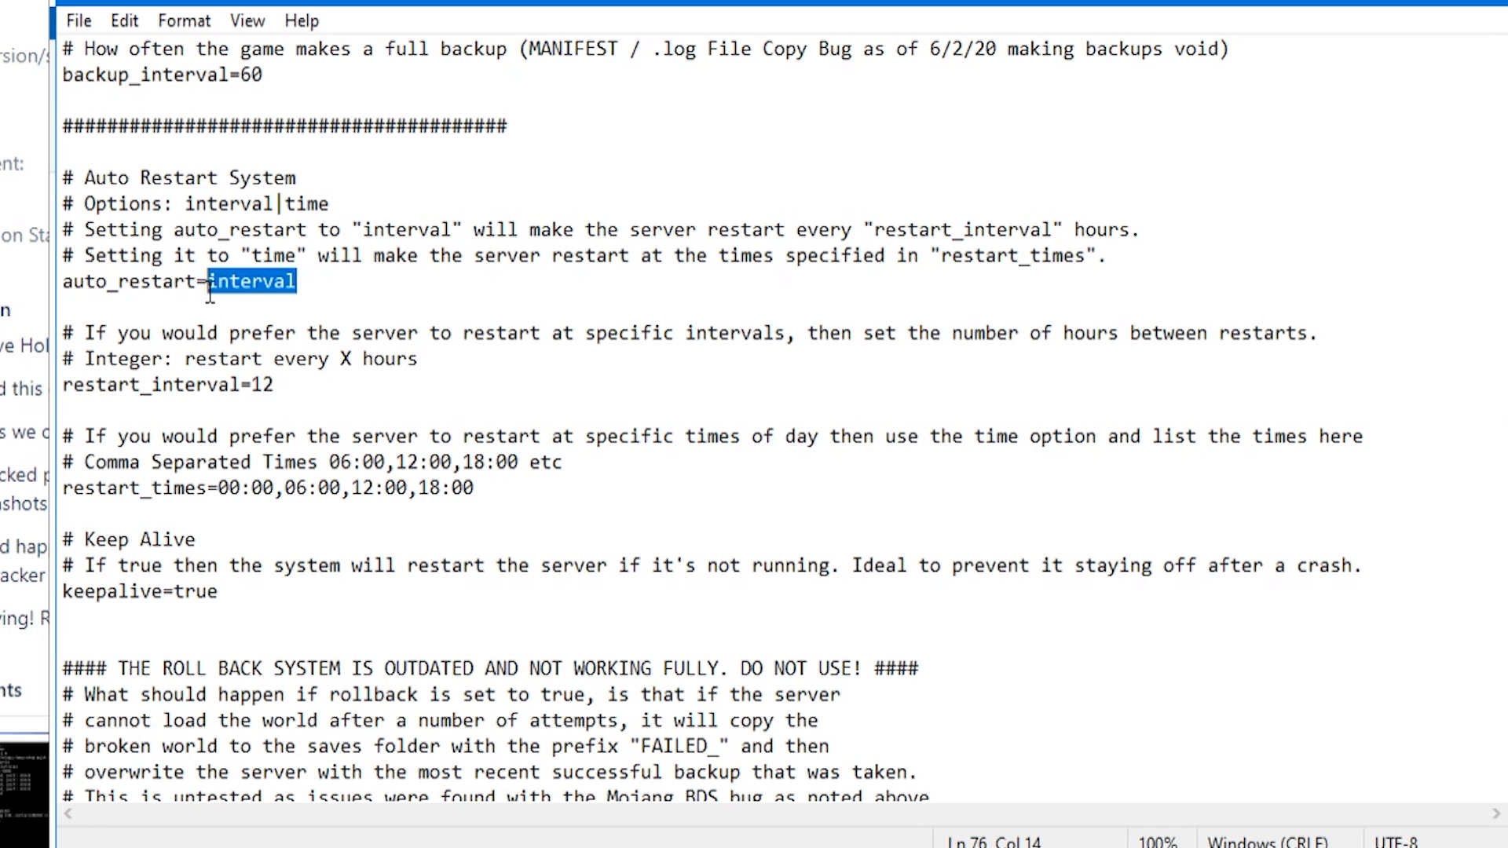
type("time")
Step: Highlight the four comma-separated times in the restart_times line
left_click(222, 491)
key("shift+Home")
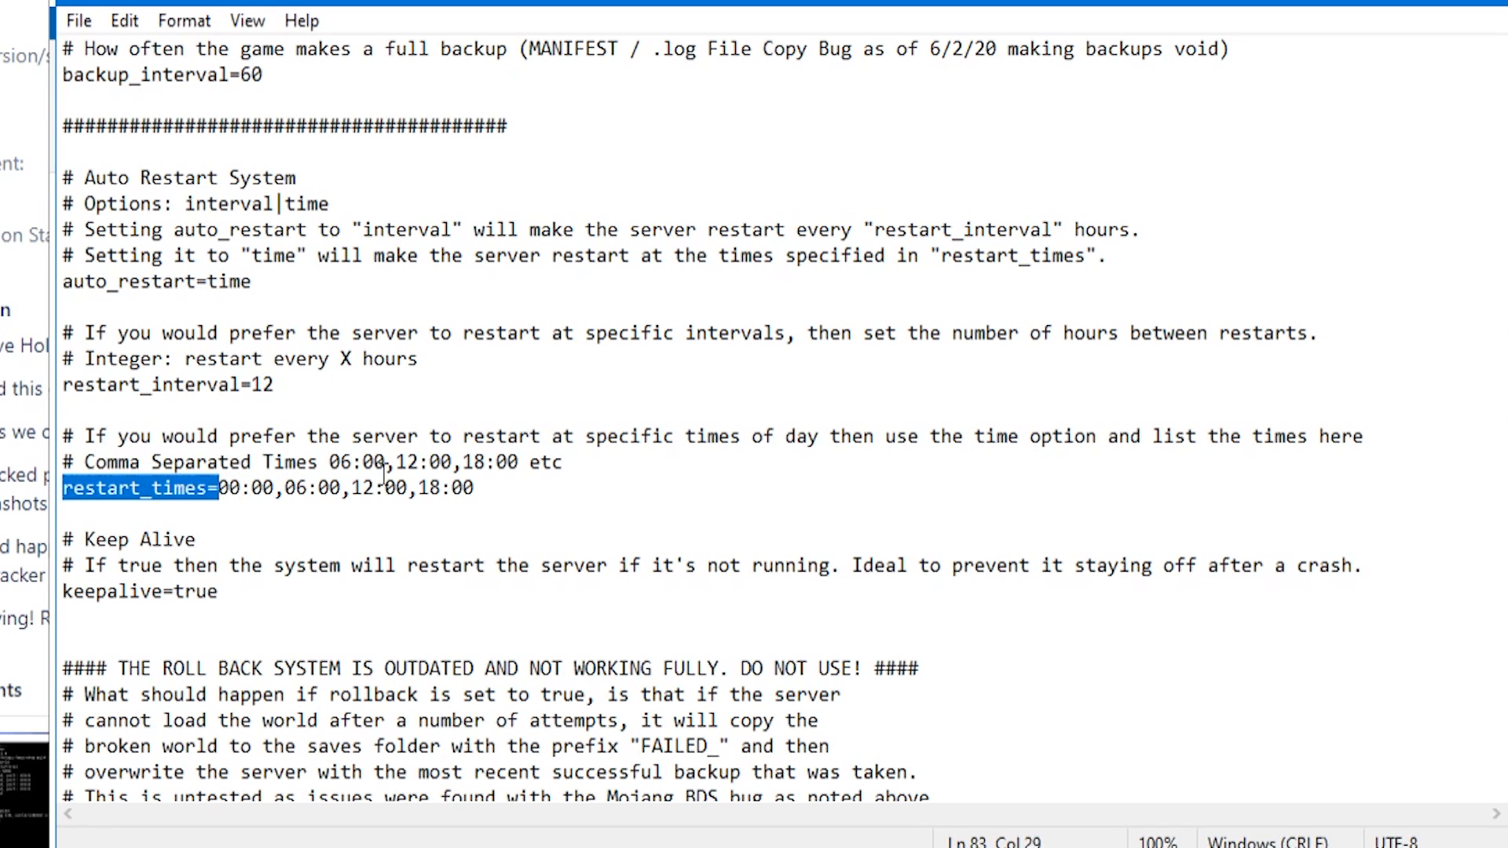
key("shift+End")
left_click_drag(492, 491, 219, 488)
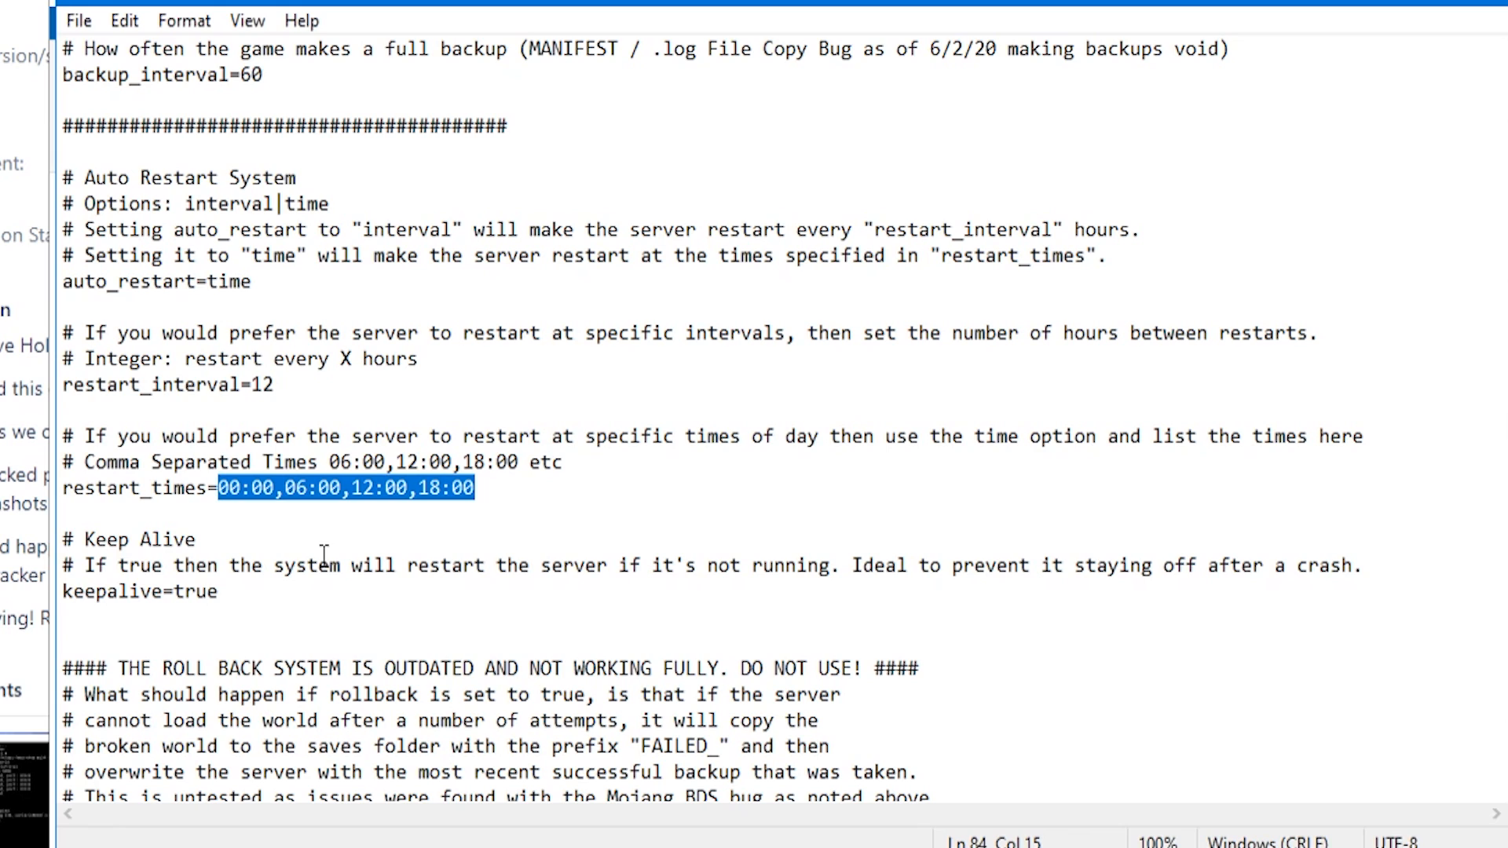
Step: Examine the Keep Alive setting and highlight the keepalive value true
left_click(225, 594)
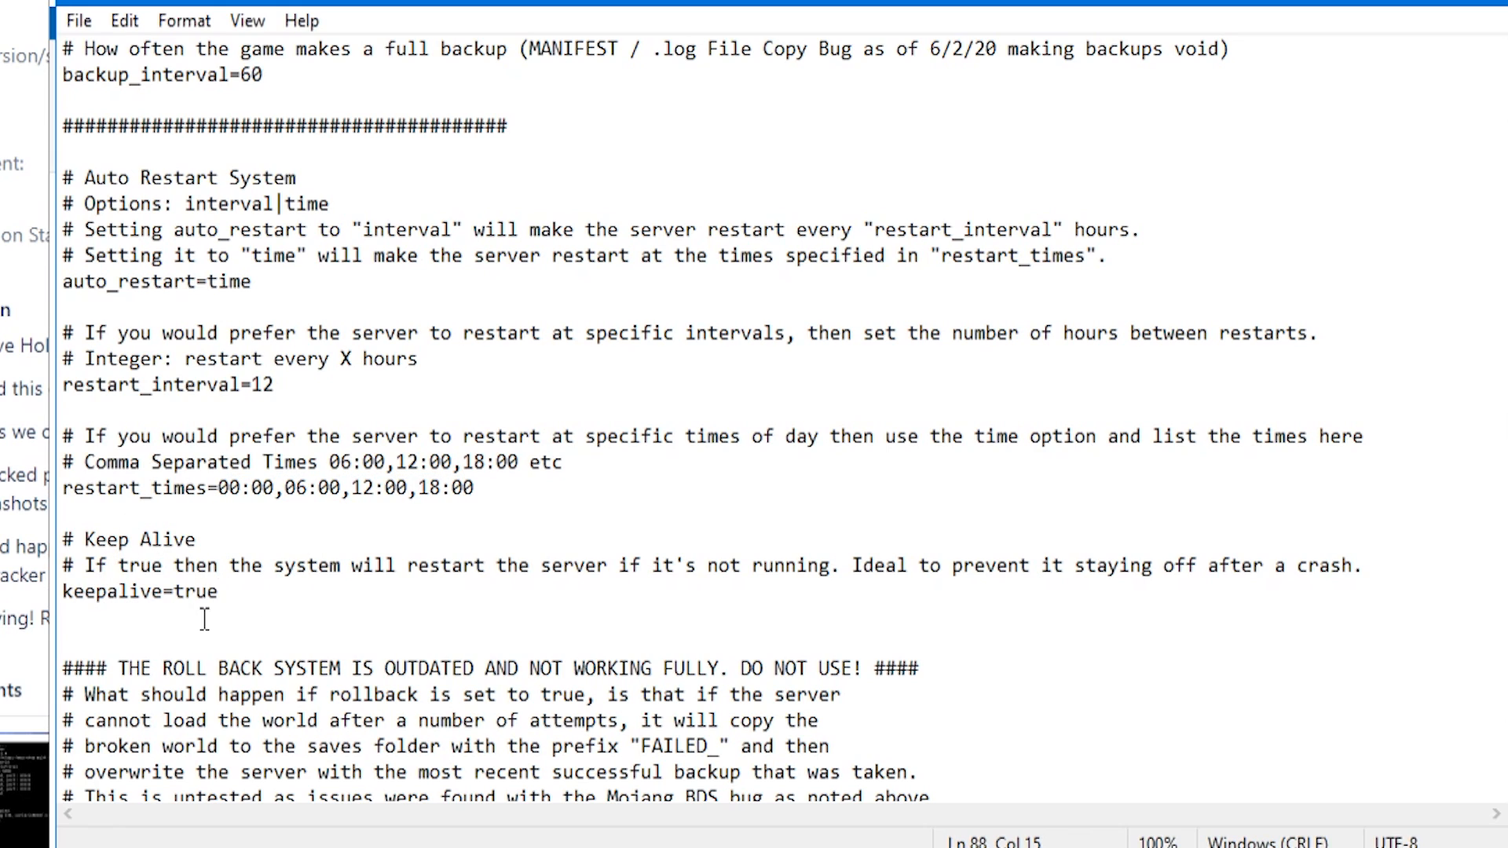
left_click_drag(173, 592, 239, 594)
left_click(253, 596)
Step: Highlight the outdated roll back system warning and examine the rollback=false setting at the end of options.txt
scroll(295, 632, "down", 3)
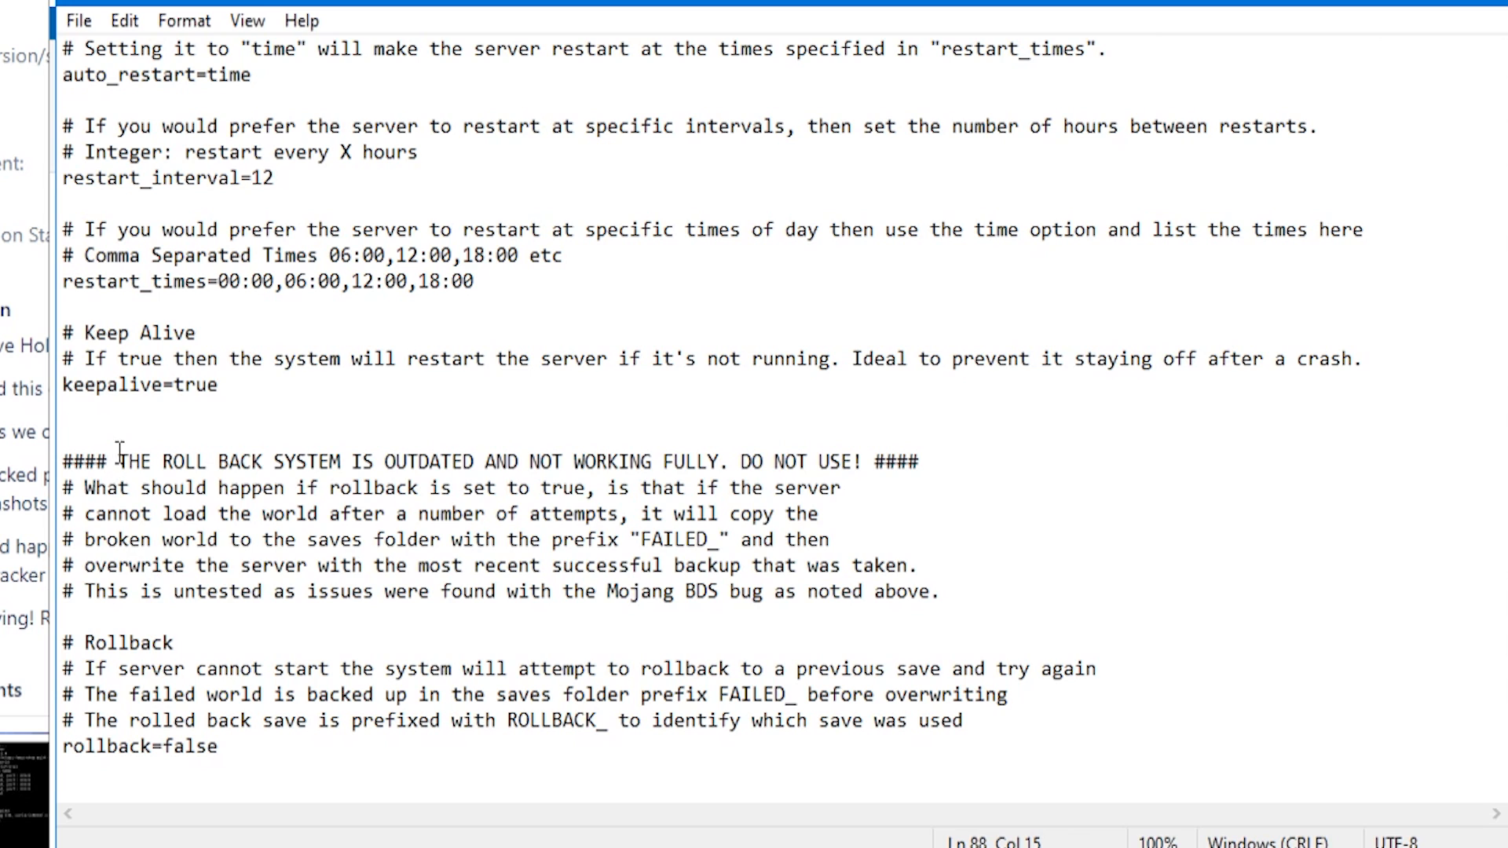
left_click_drag(65, 462, 357, 727)
left_click(258, 747)
Step: Switch from options.txt to the MCBEPlay window and turn on Auto Rollbacks
key("alt+Tab")
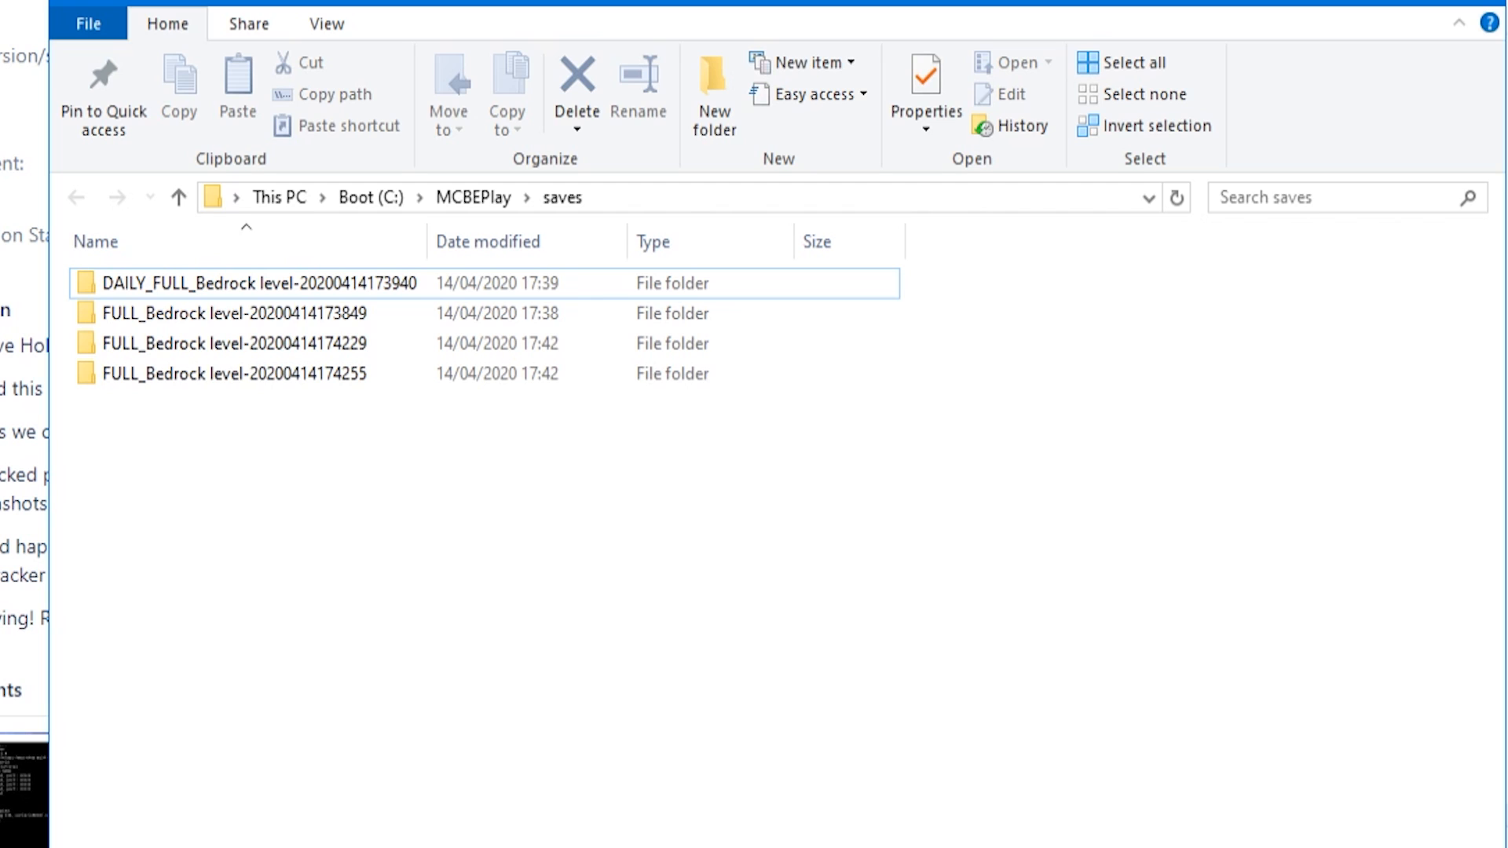
key("alt+Tab")
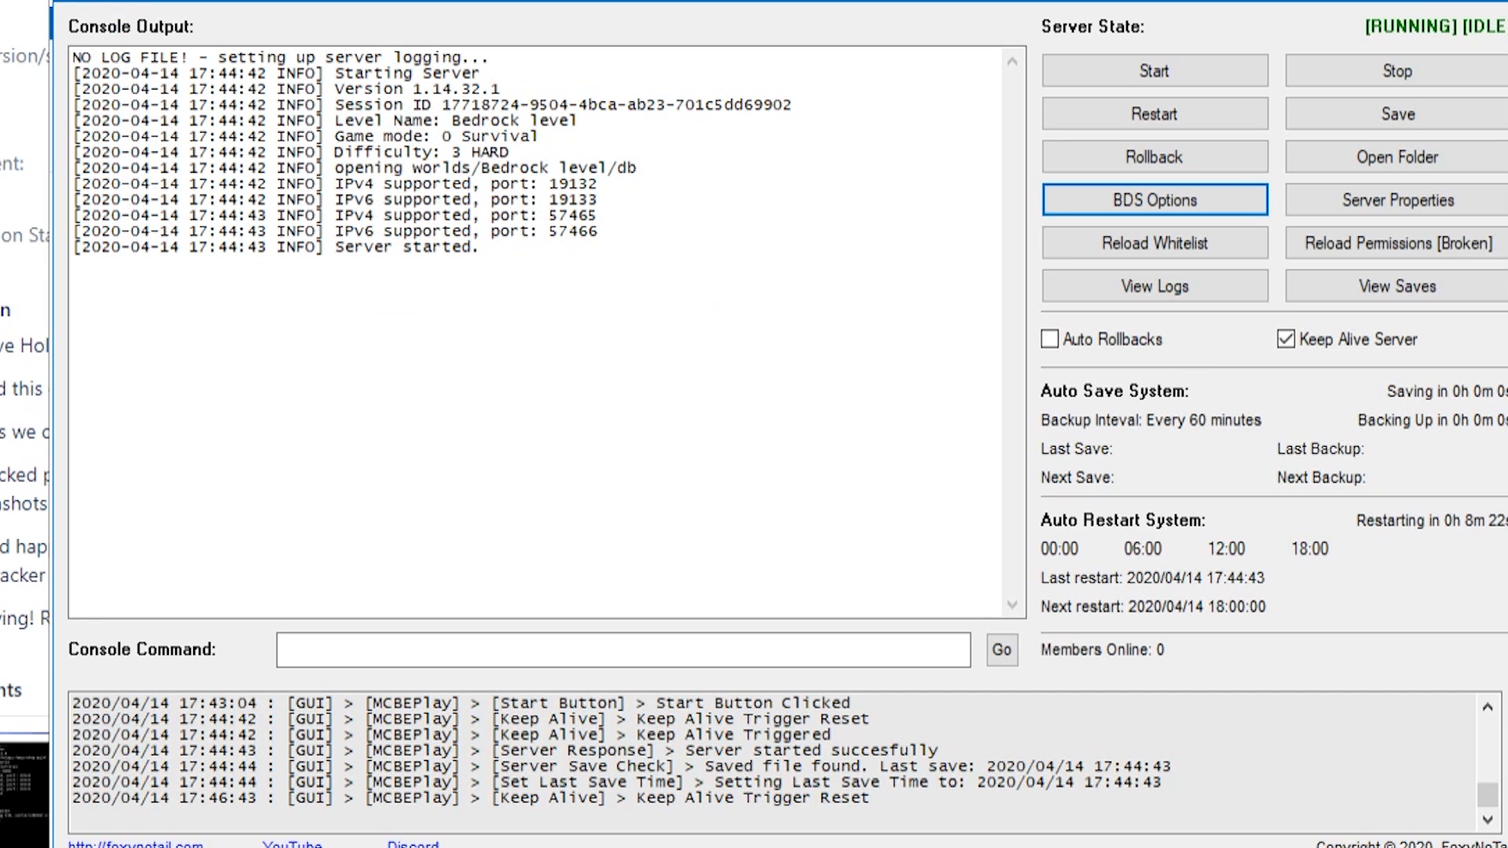
key("alt+Tab")
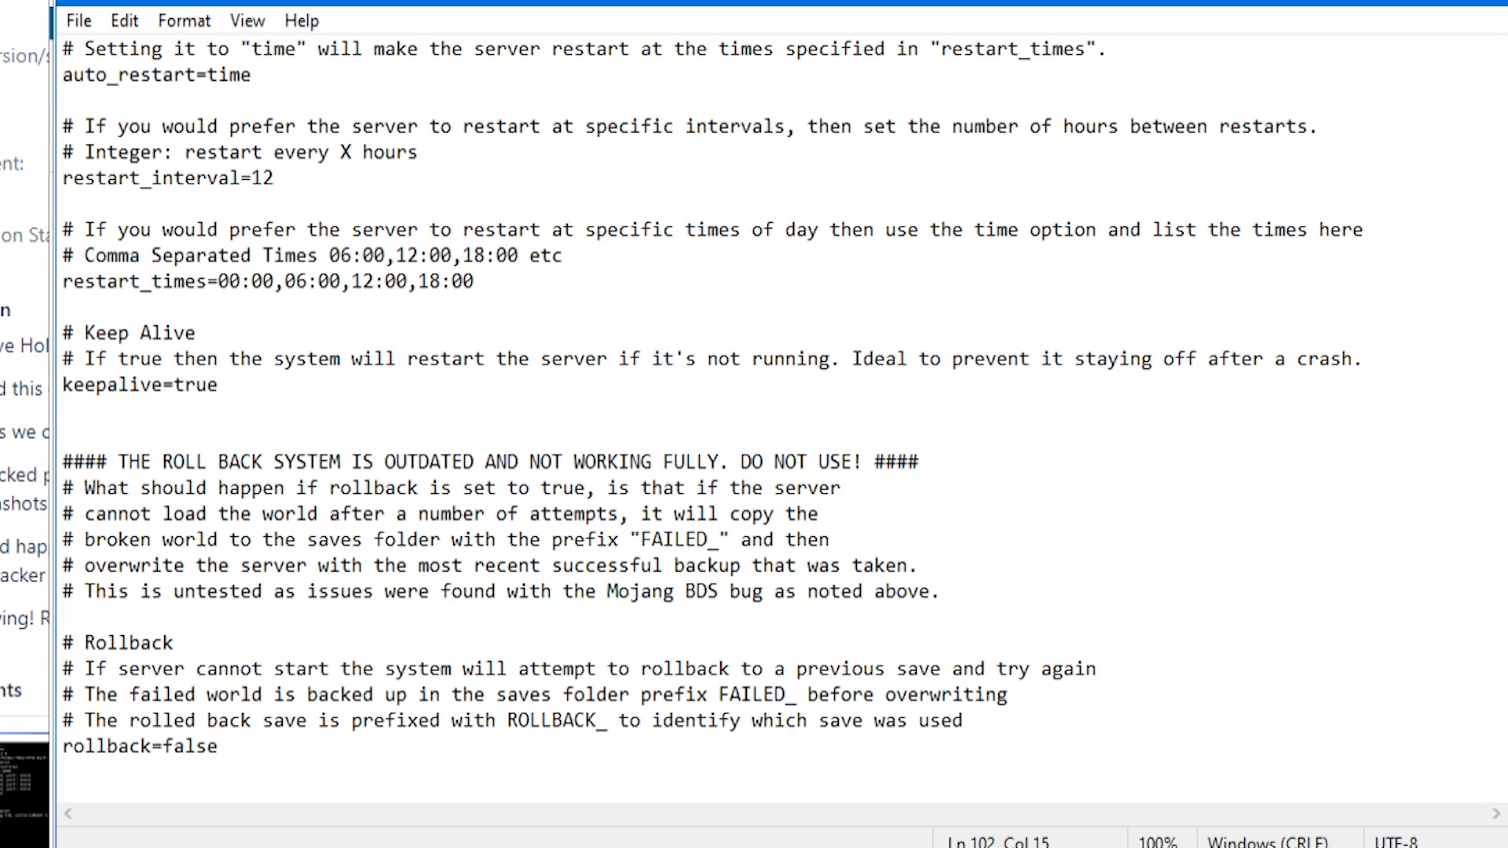
key("alt+Tab")
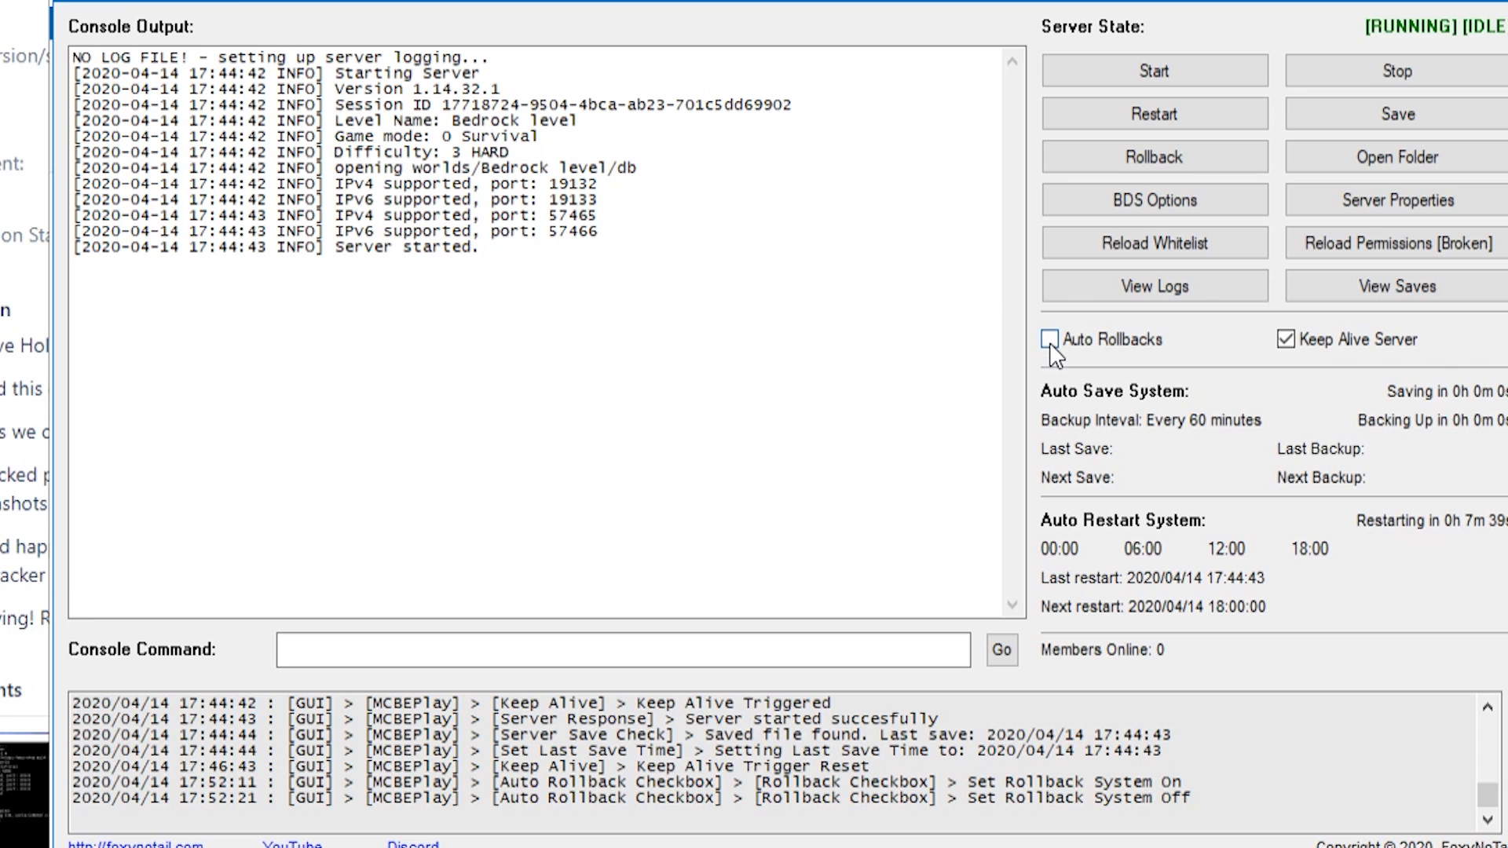
left_click(1050, 345)
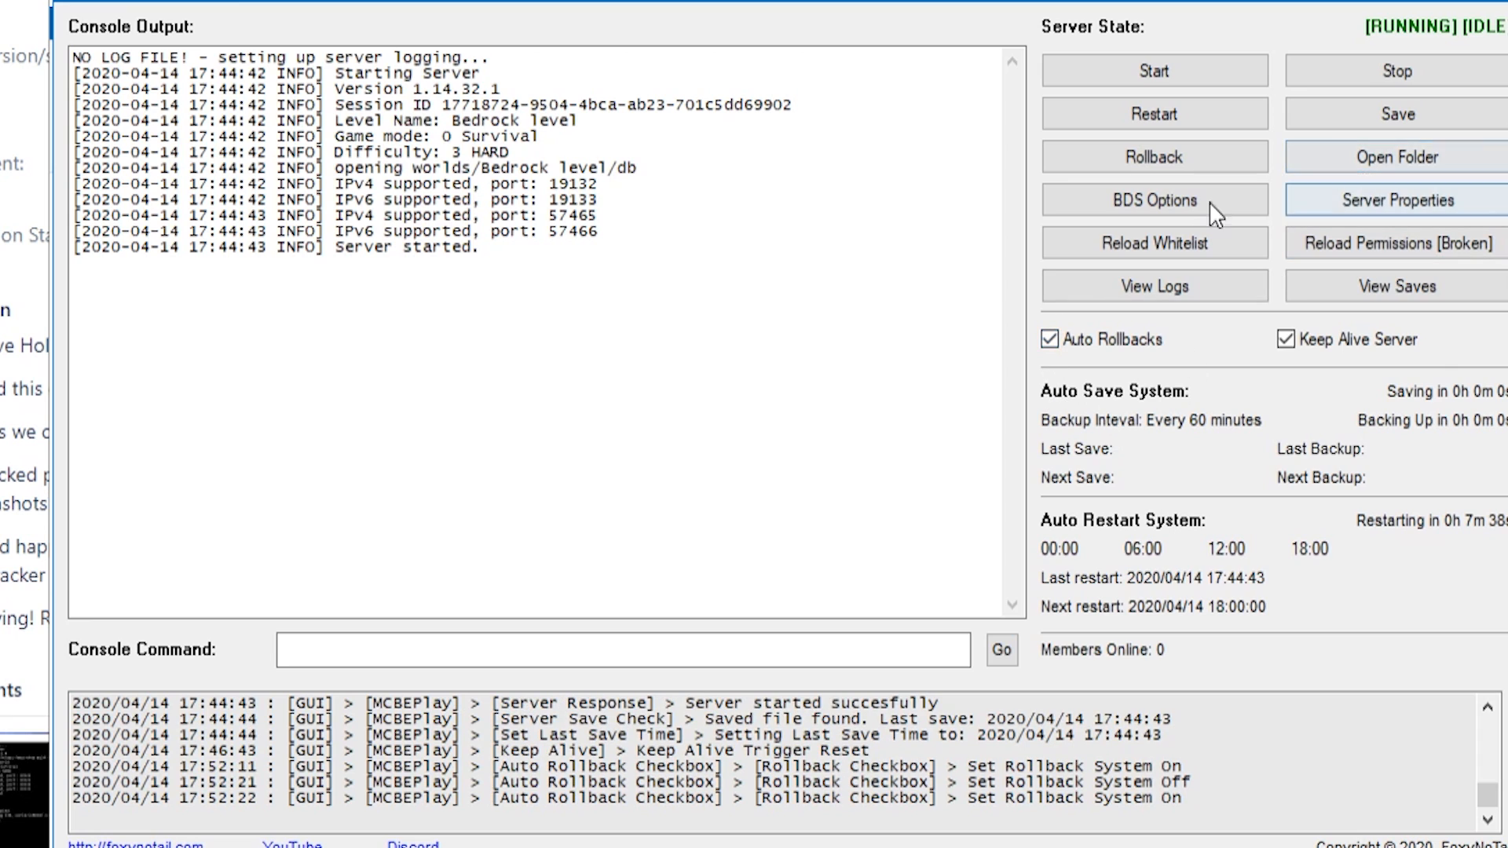
Step: Open options.txt from the BDS options and highlight the rollback setting at the end of the file
left_click(1170, 206)
scroll(824, 209, "down", 20)
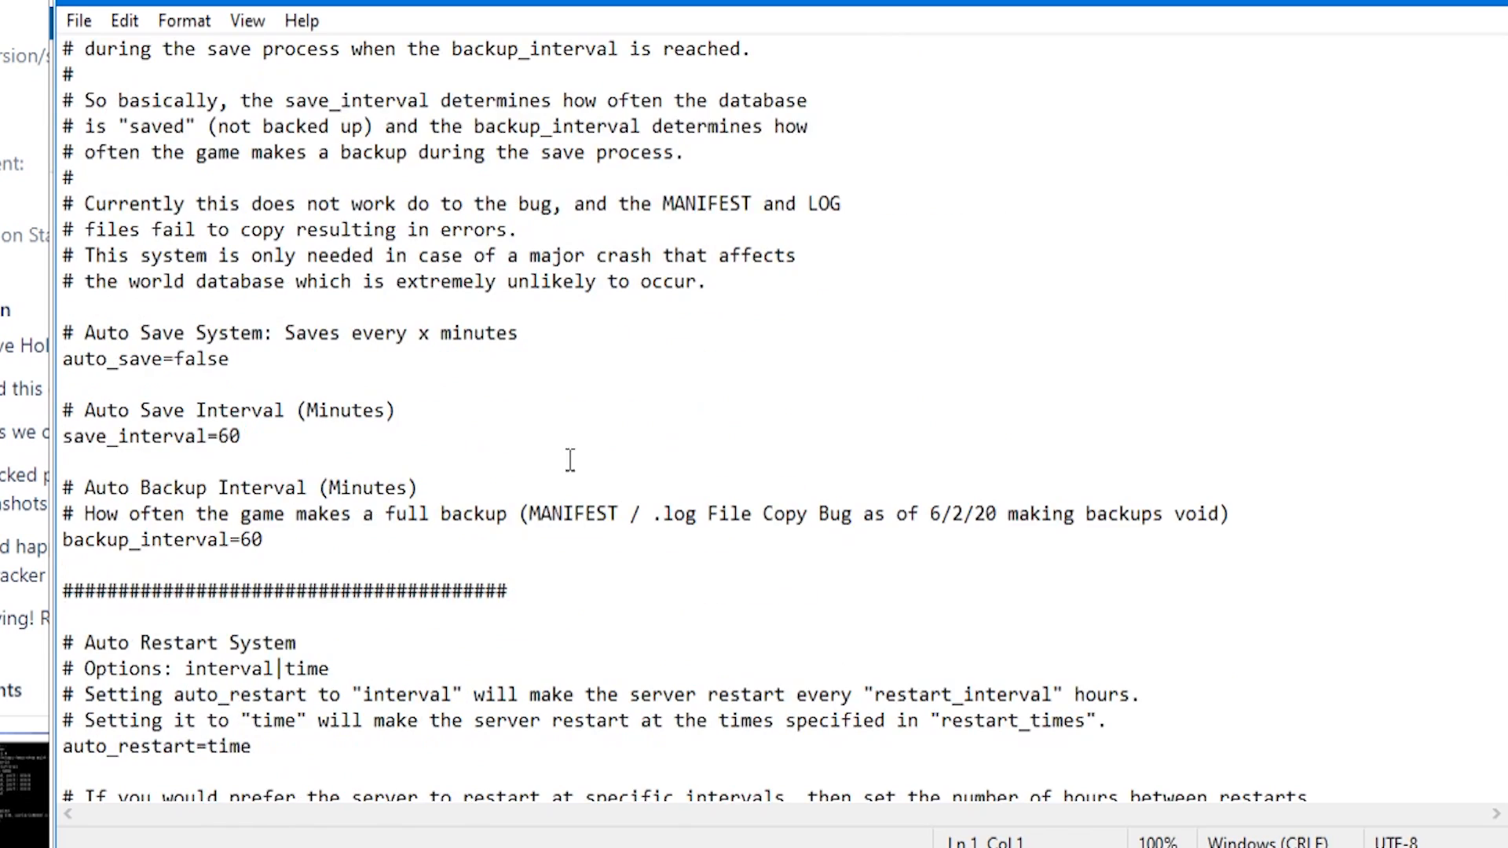
left_click_drag(151, 747, 396, 720)
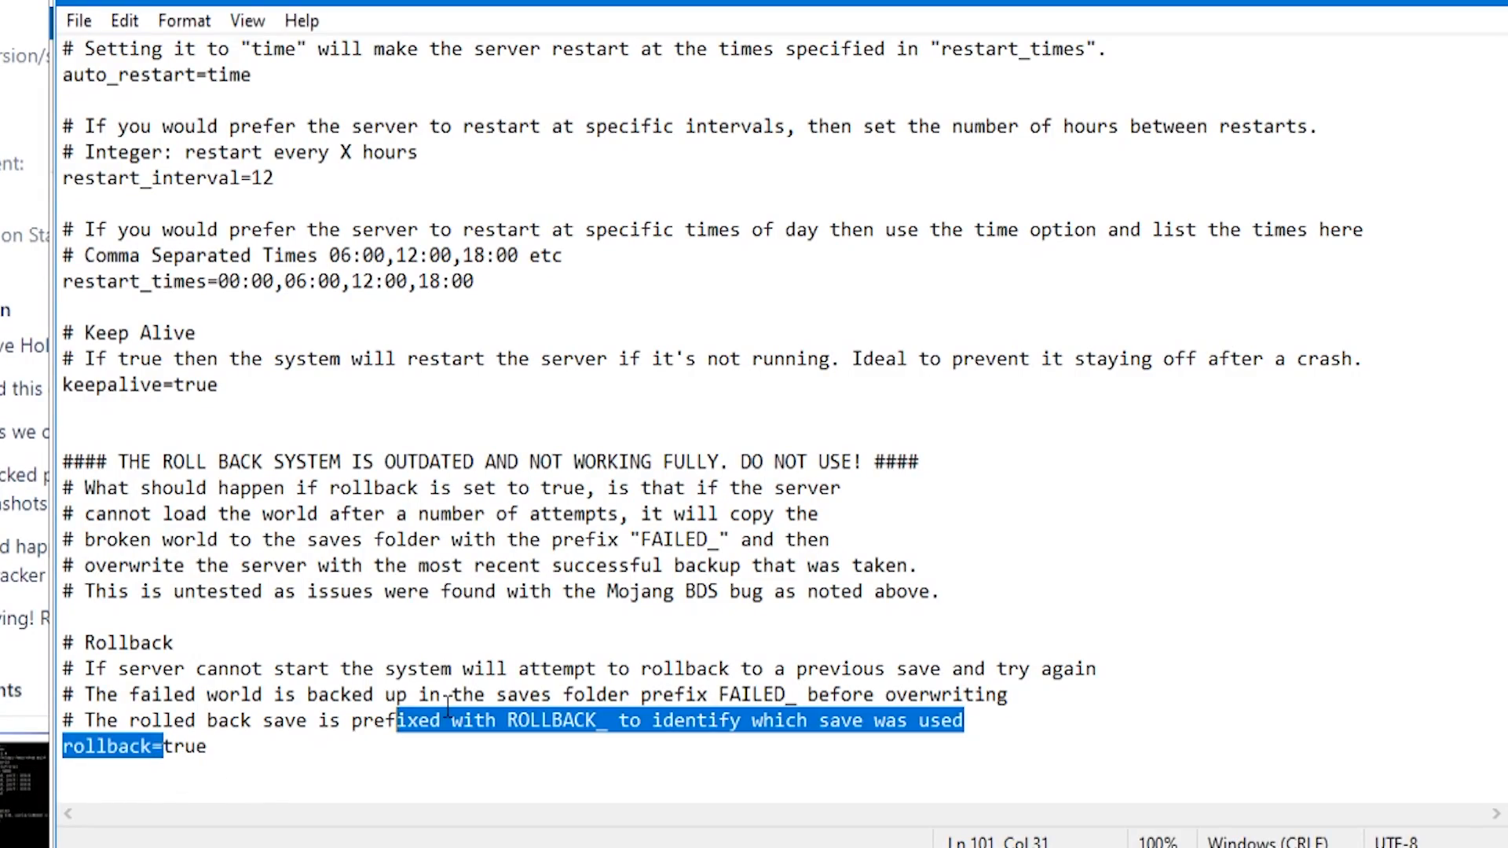
Step: Turn off Auto Rollbacks, check the rollback setting at the end of a freshly opened options.txt, and close the file
left_click(1489, 9)
left_click(1079, 339)
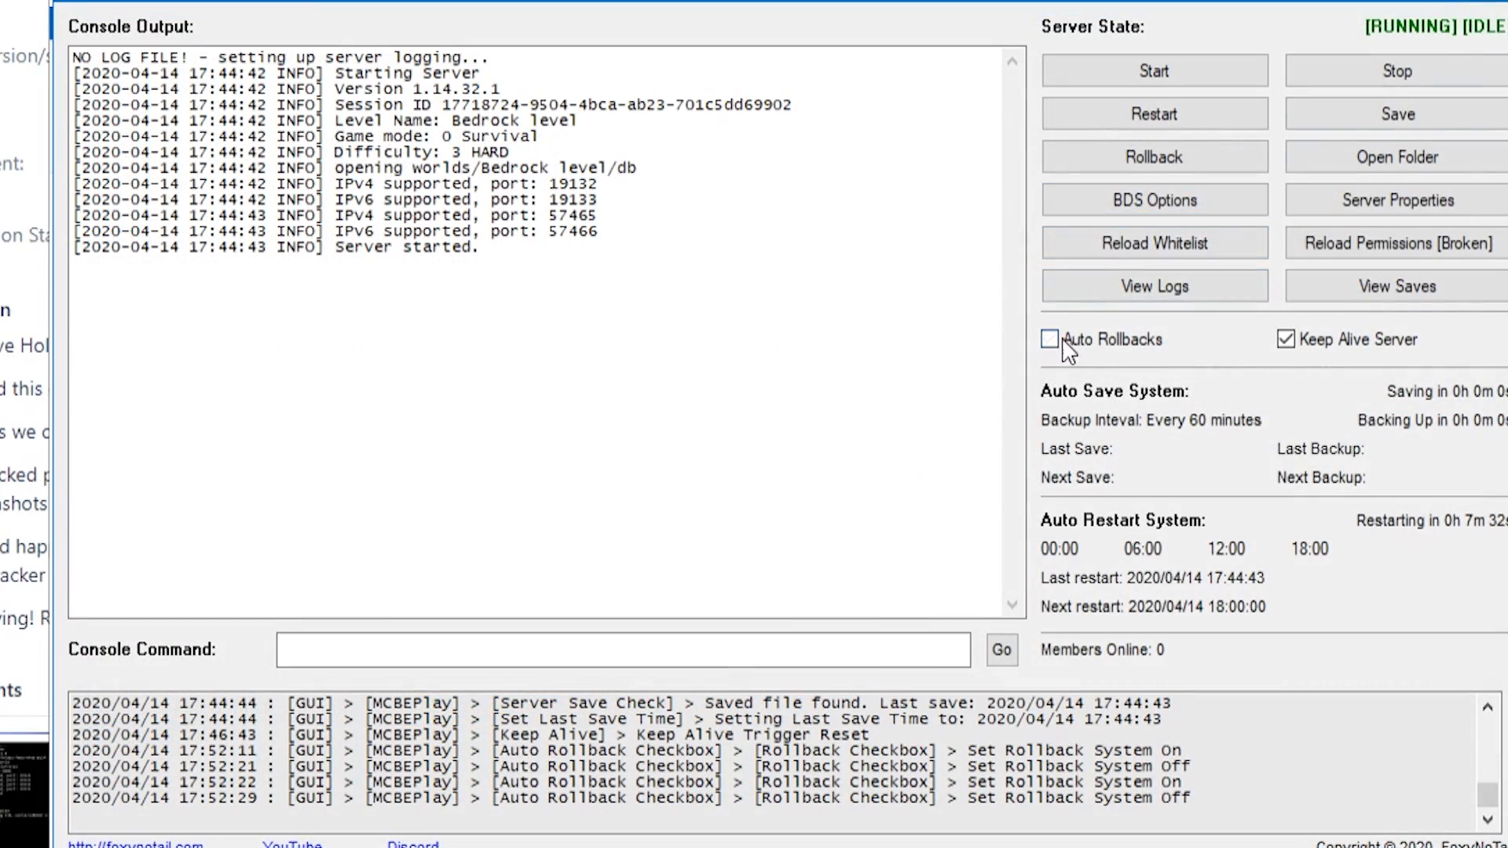
left_click(1154, 202)
scroll(1474, 616, "down", 15)
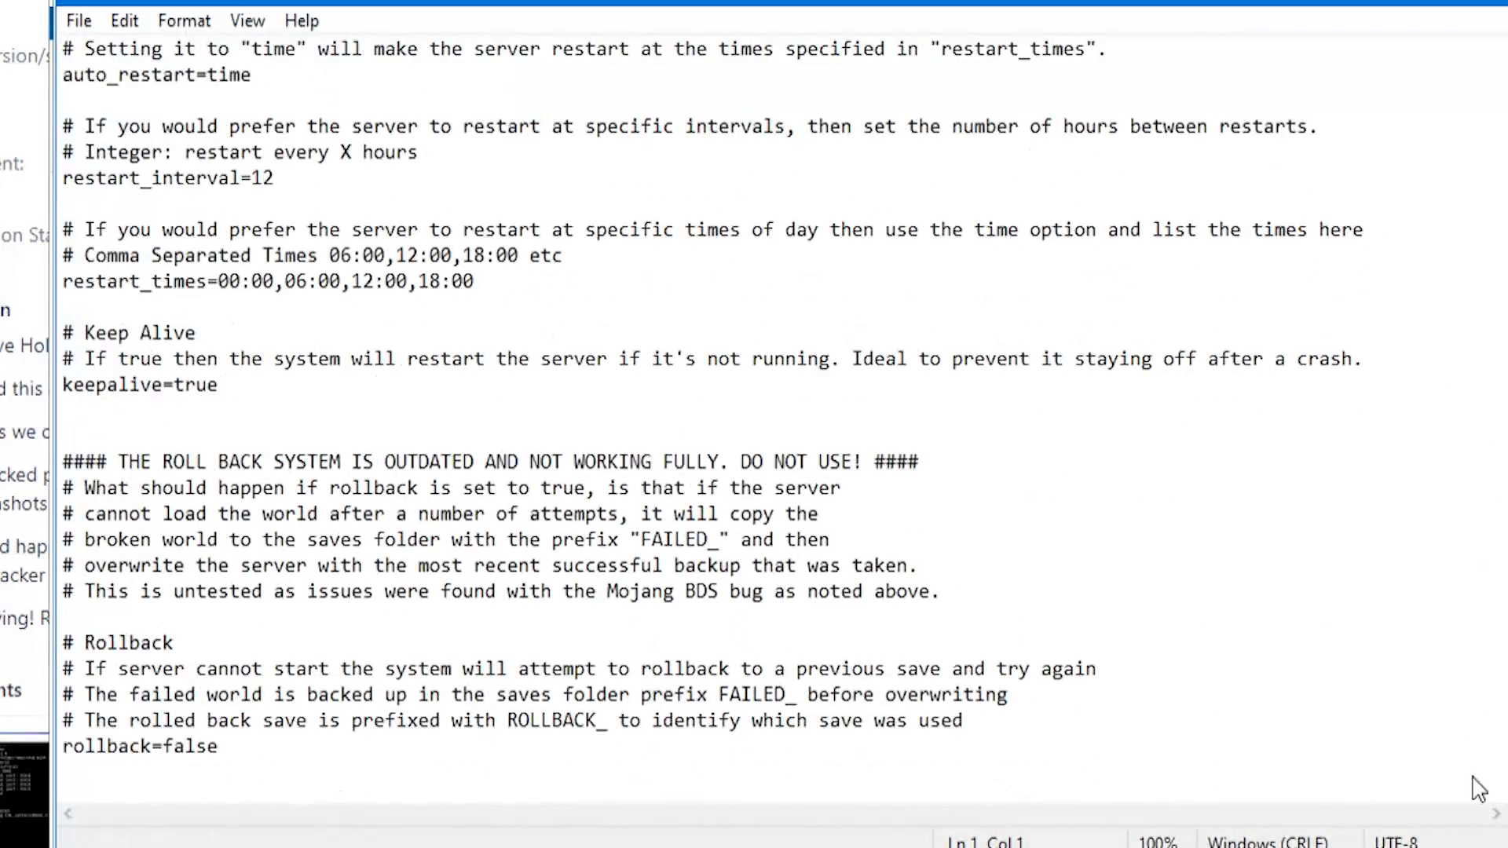
left_click(1489, 9)
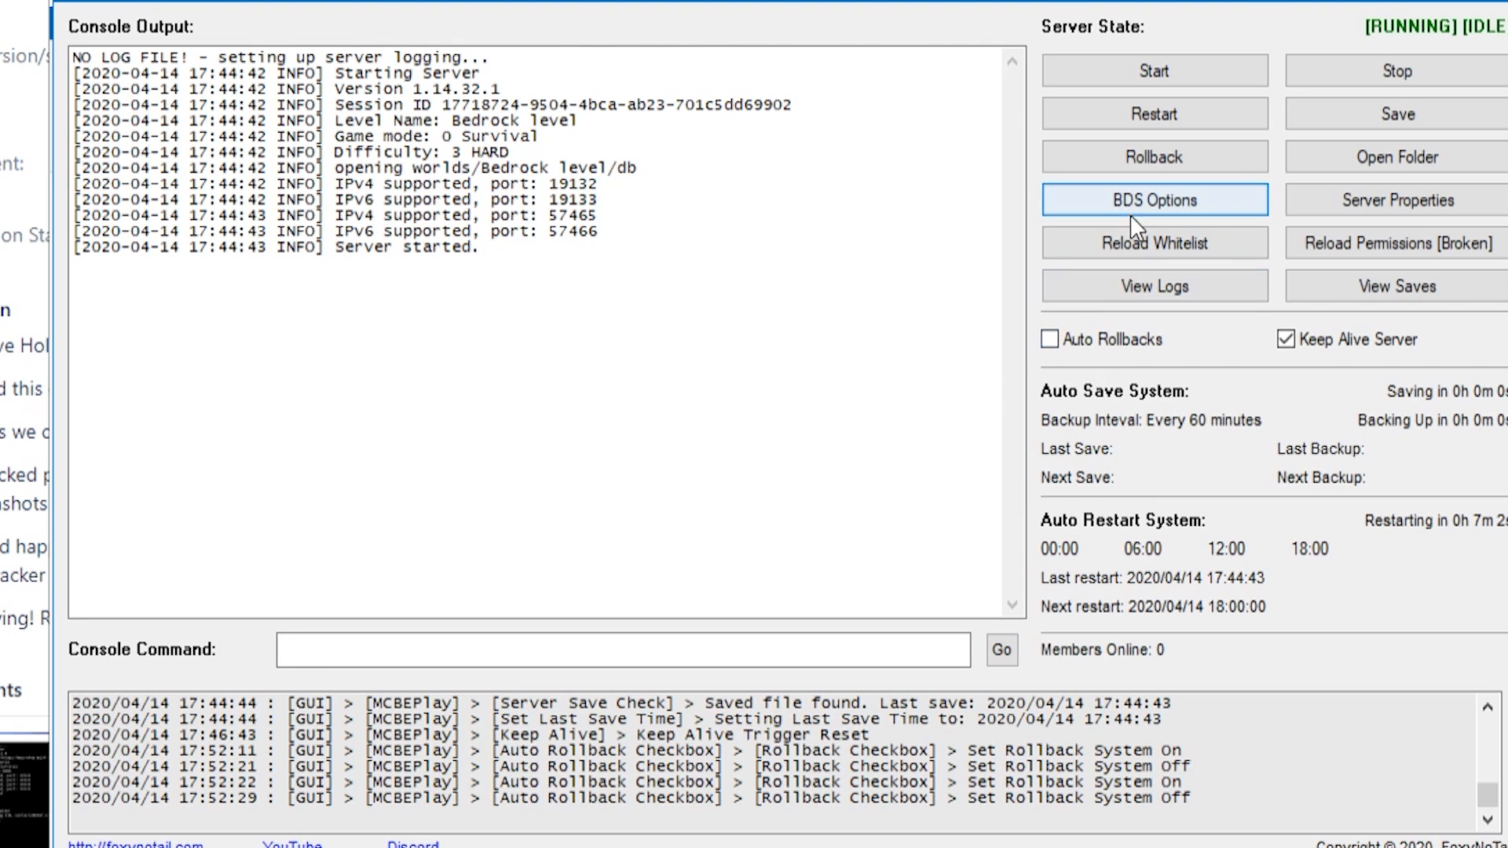
Step: View whitelist.json from the BDS server folder, close it, and reload the server whitelist
left_click(1379, 157)
double_click(120, 283)
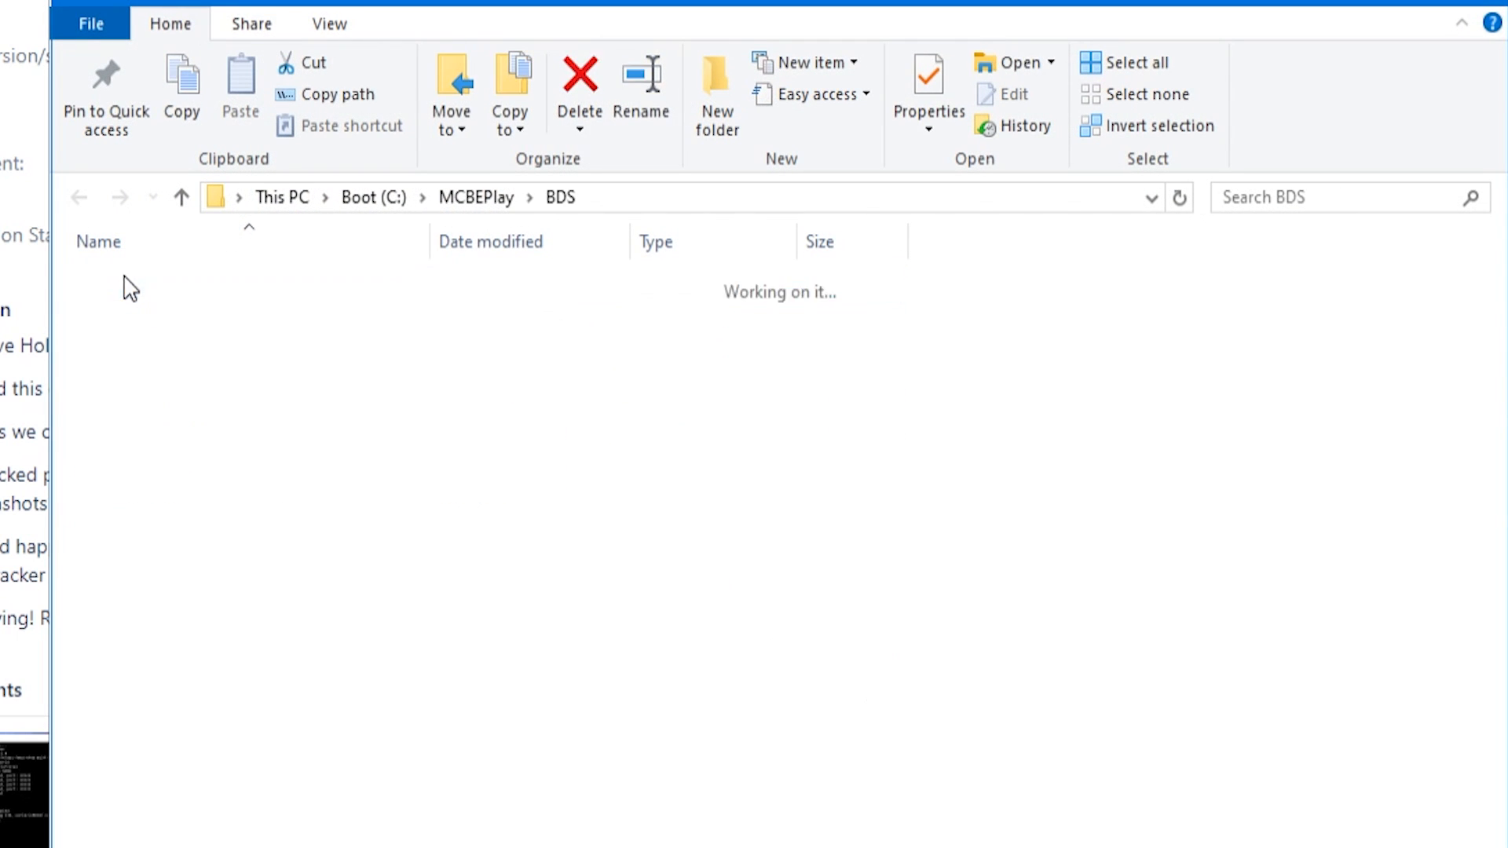
left_click(157, 797)
double_click(157, 797)
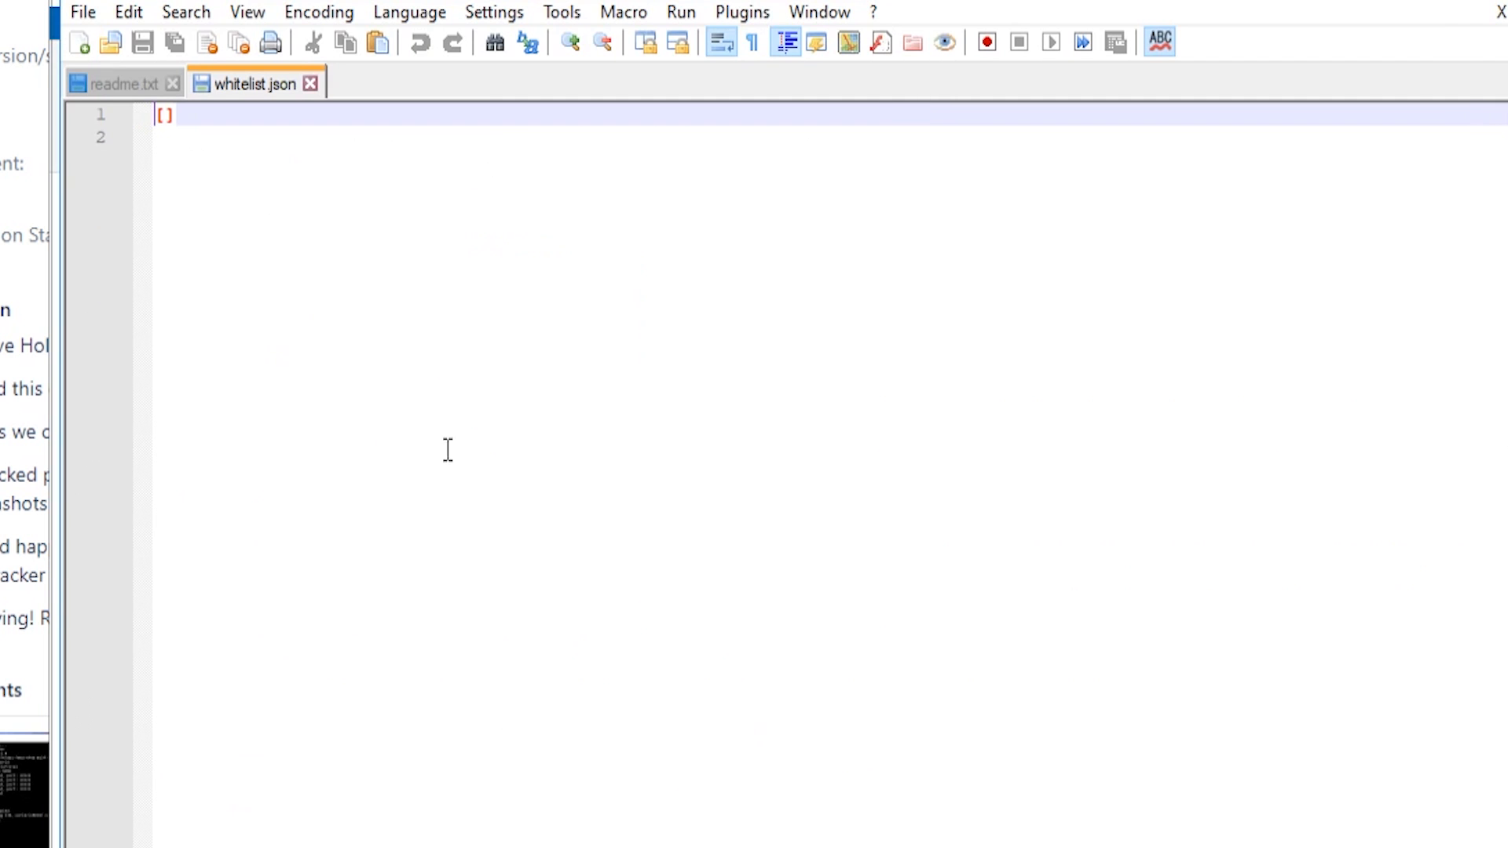
left_click(1499, 8)
left_click(1492, 8)
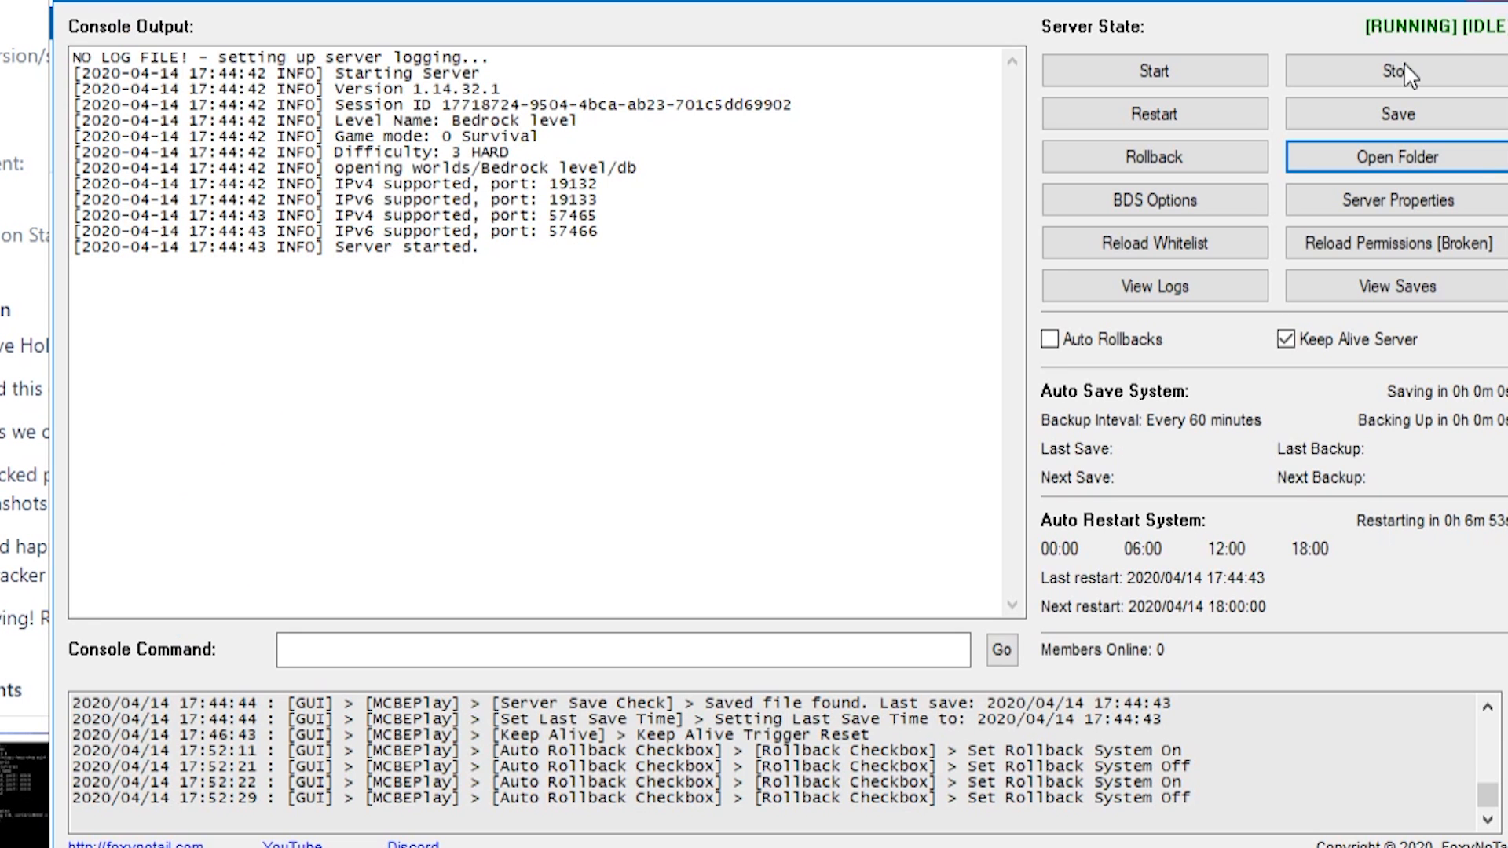
left_click(1155, 244)
left_click(811, 478)
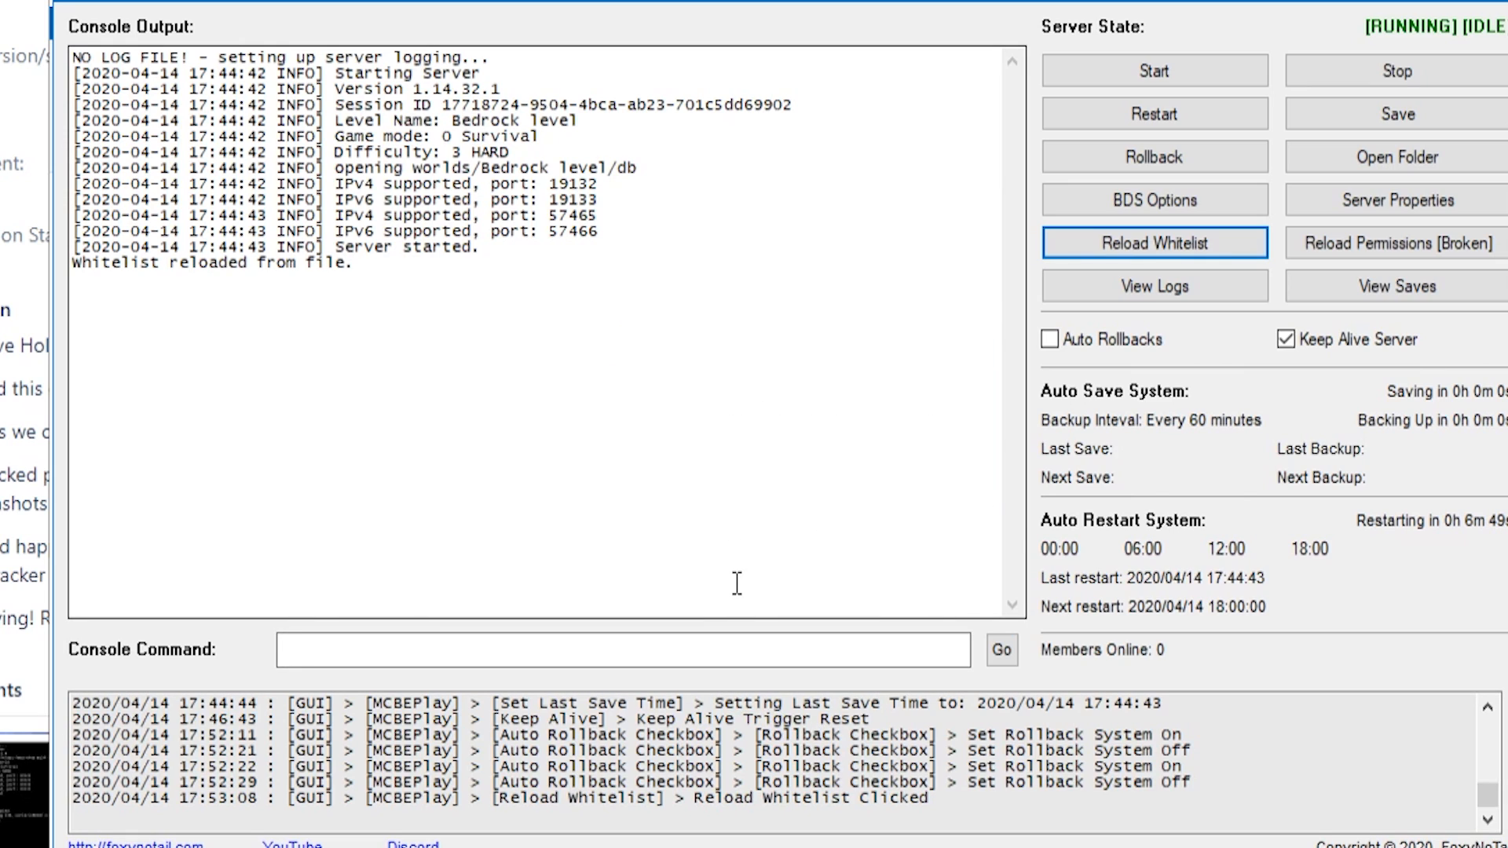
Step: Send the console commands whitelist add "foxynotail" and op foxynotail
left_click(639, 656)
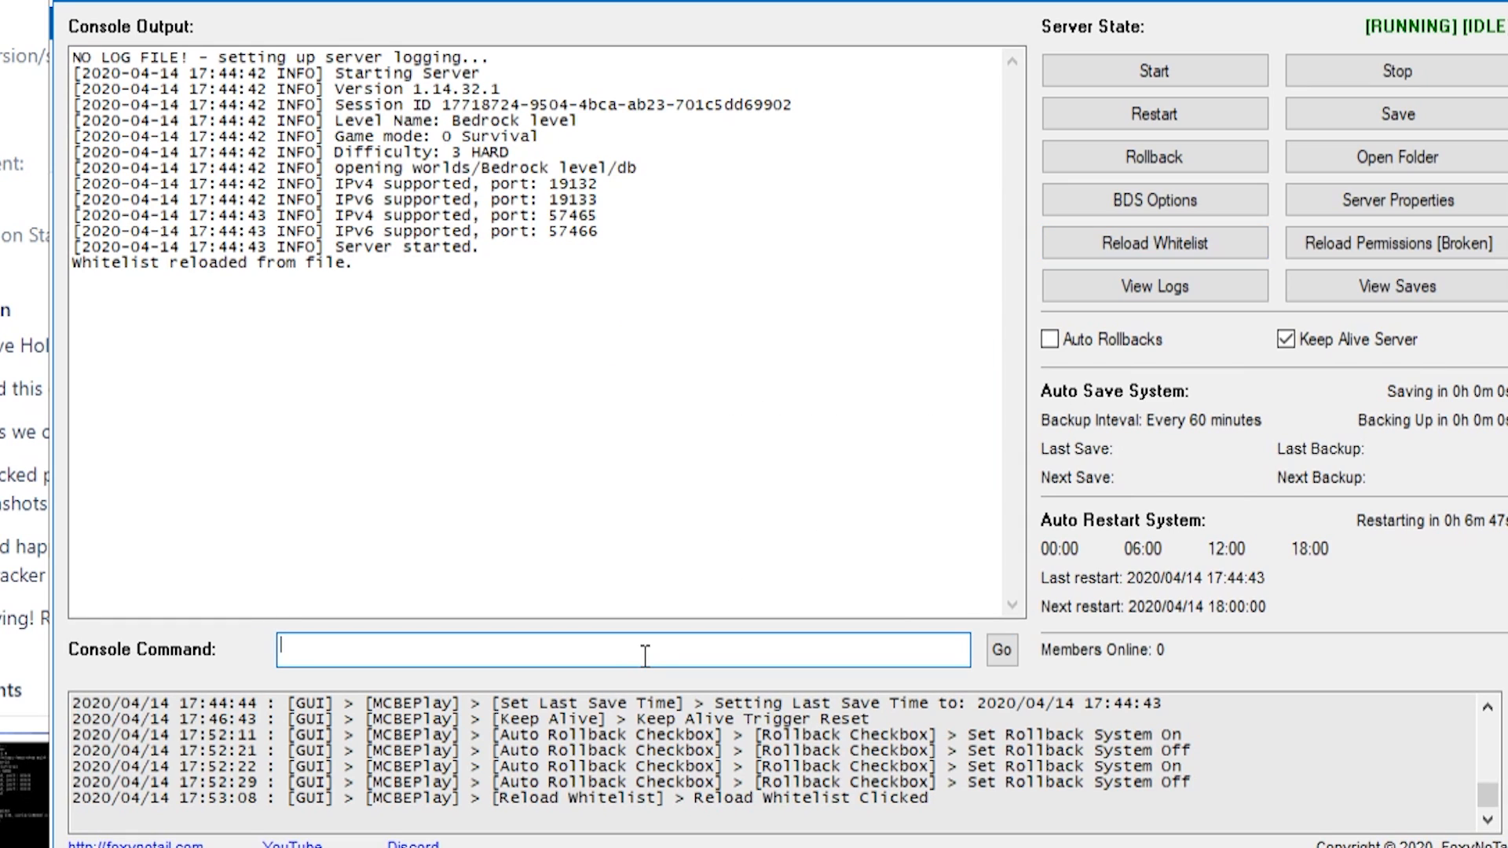
type("whiteliad")
key("BackSpace")
type("st ad ")
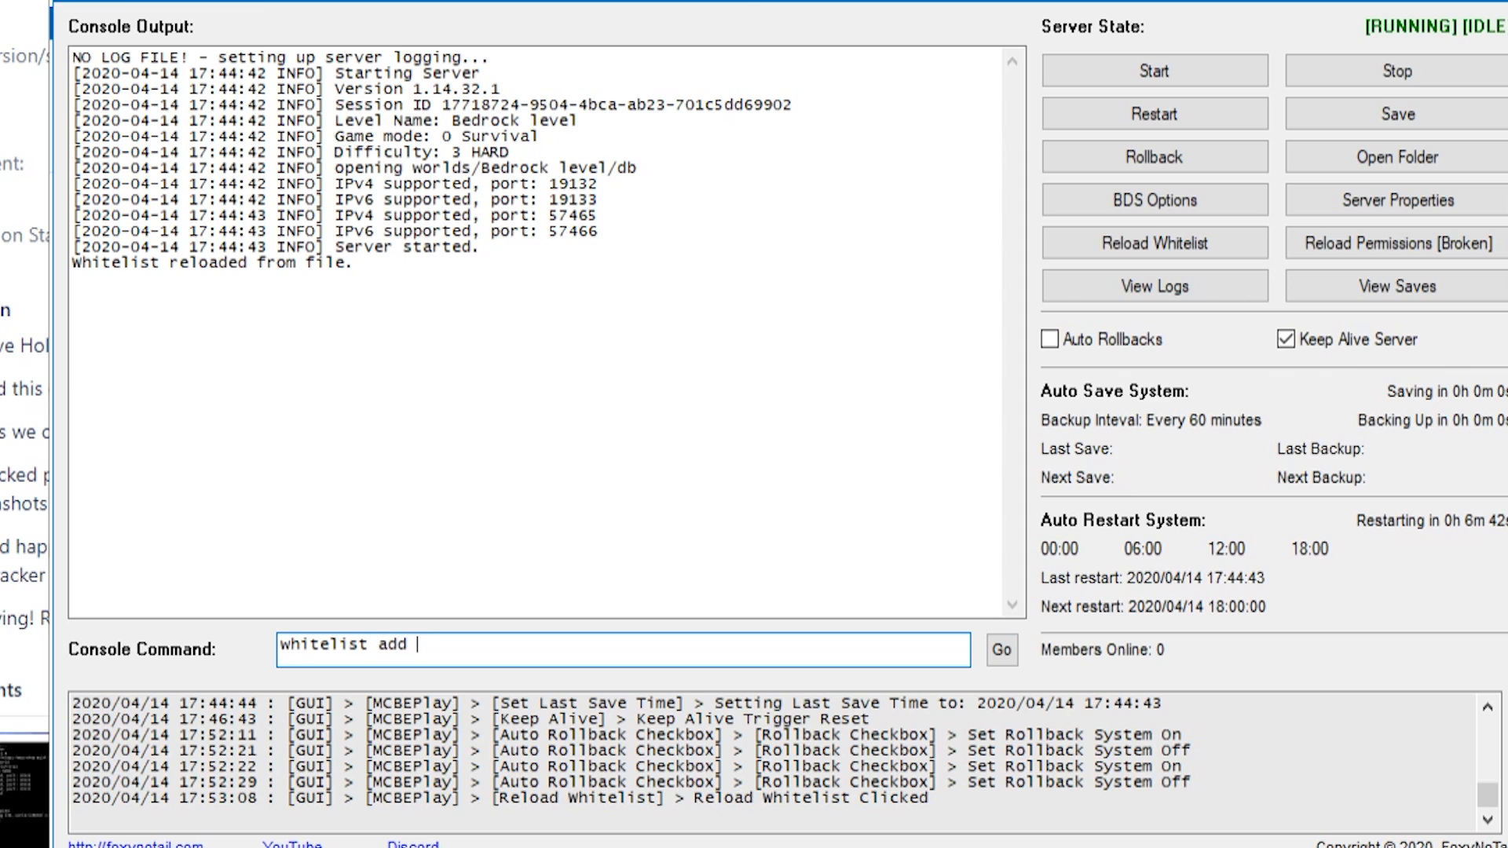
type("\"foxynotail\"")
key("Return")
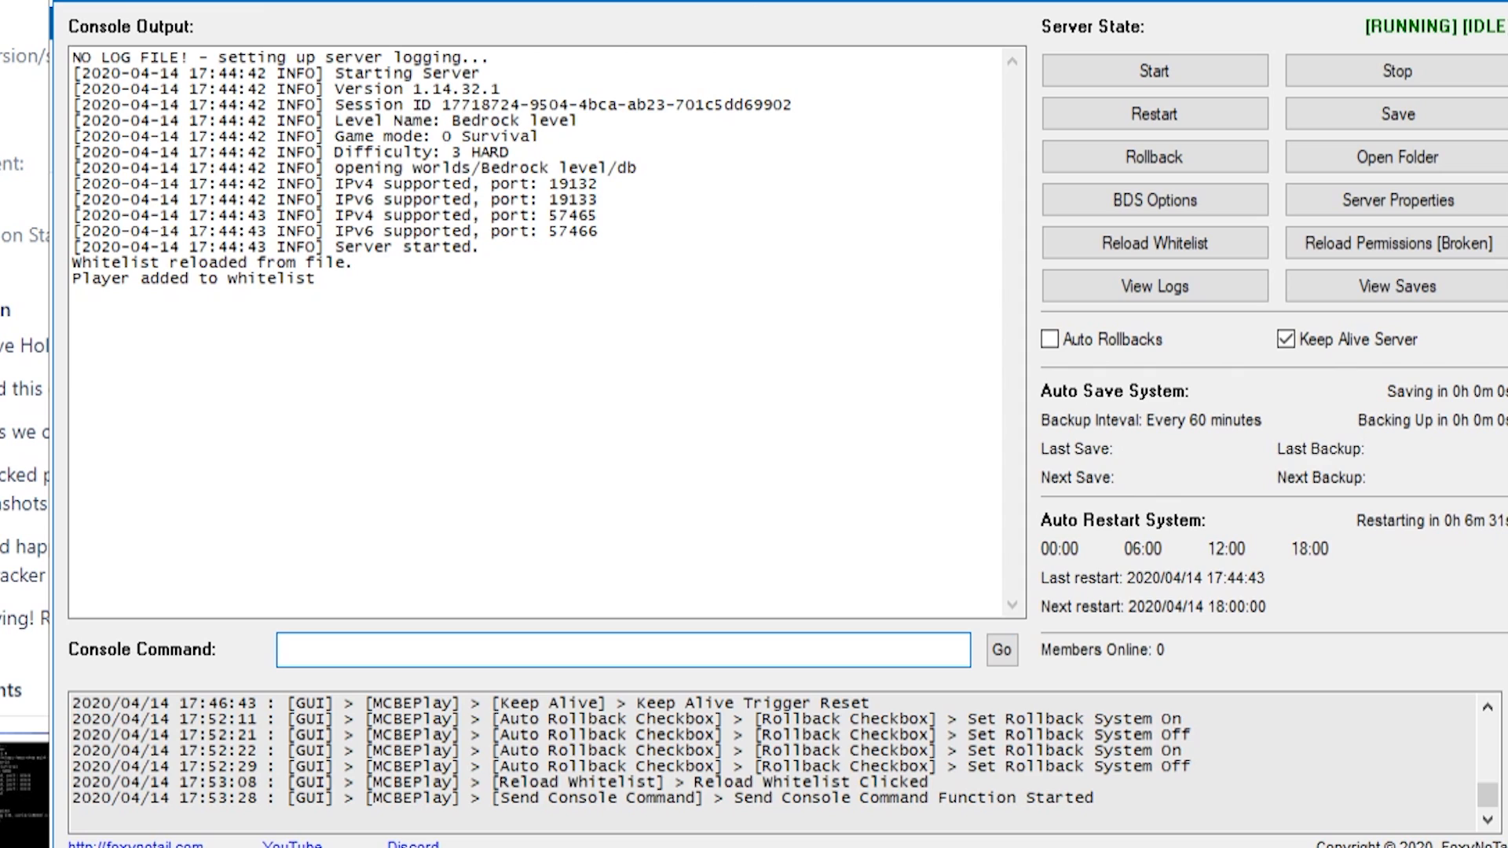
type("op foxynotail")
key("Return")
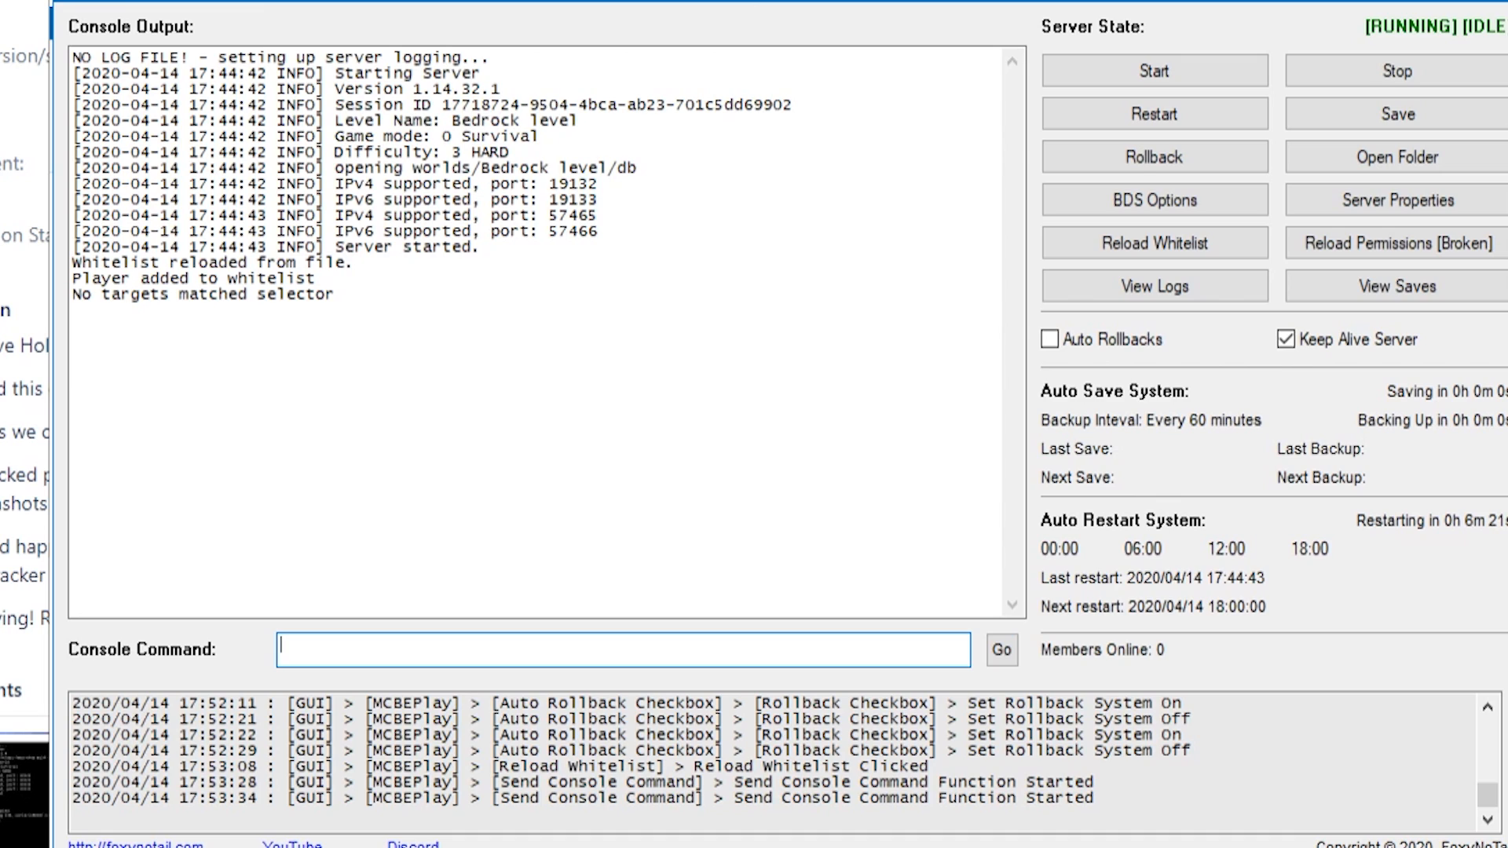
Step: Send the console command whitelist add "foxy notail with the closing quotation mark left out
type("whitelist add ")
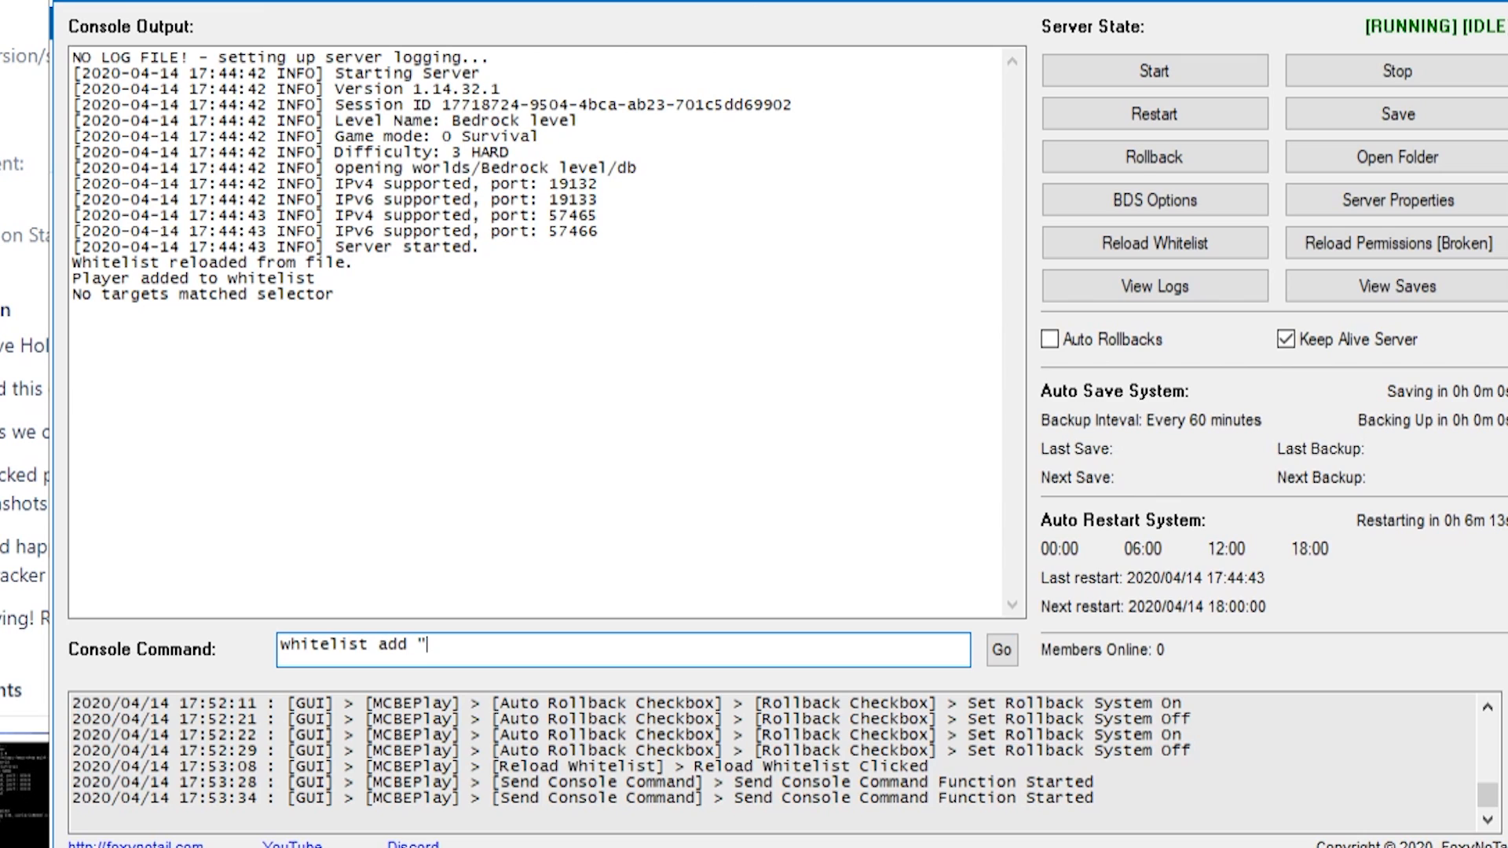
type("\"foxy n")
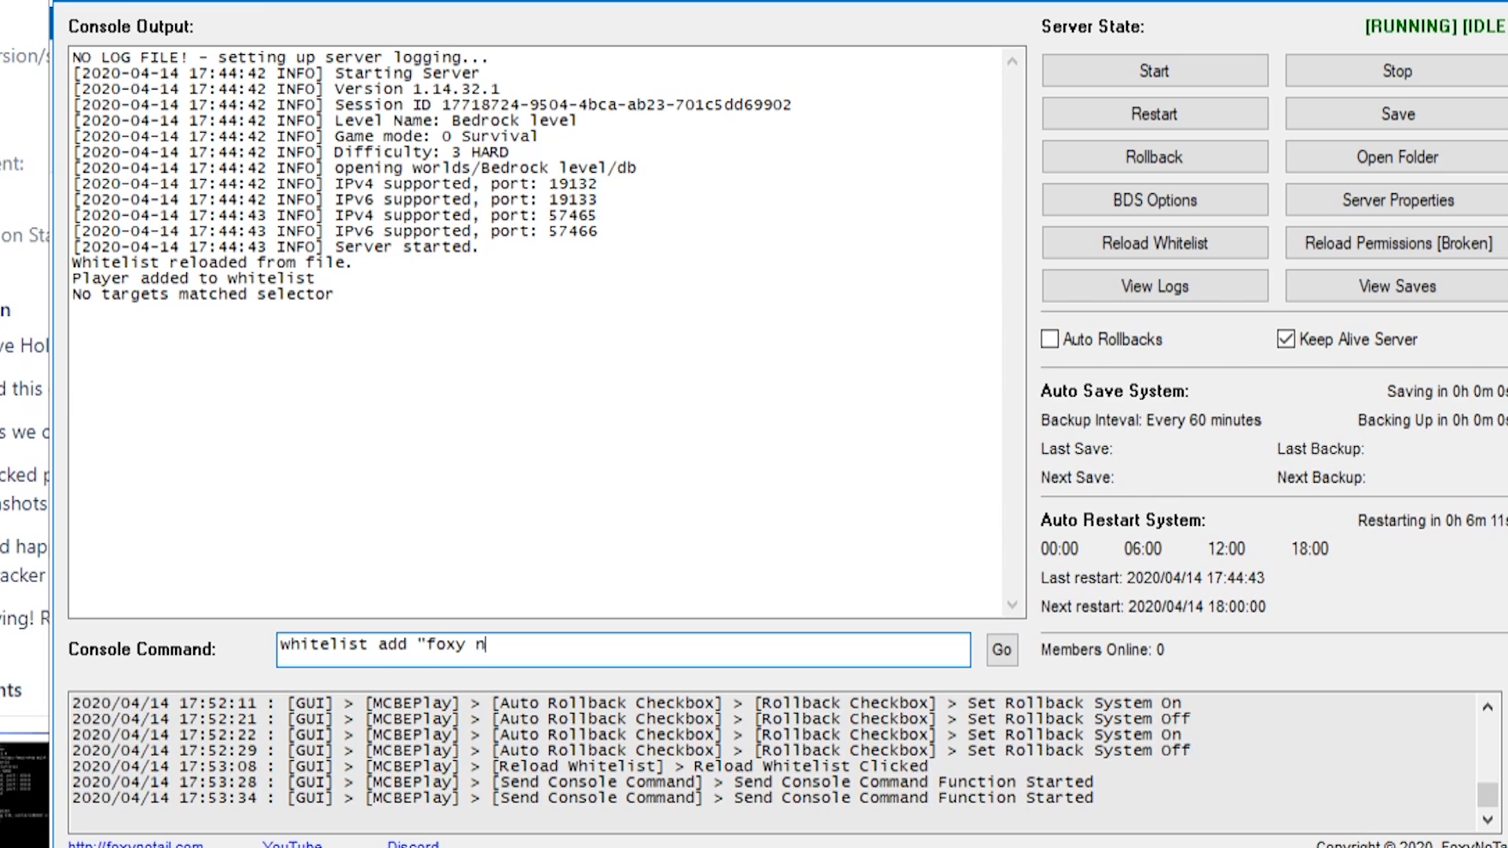
type("otail")
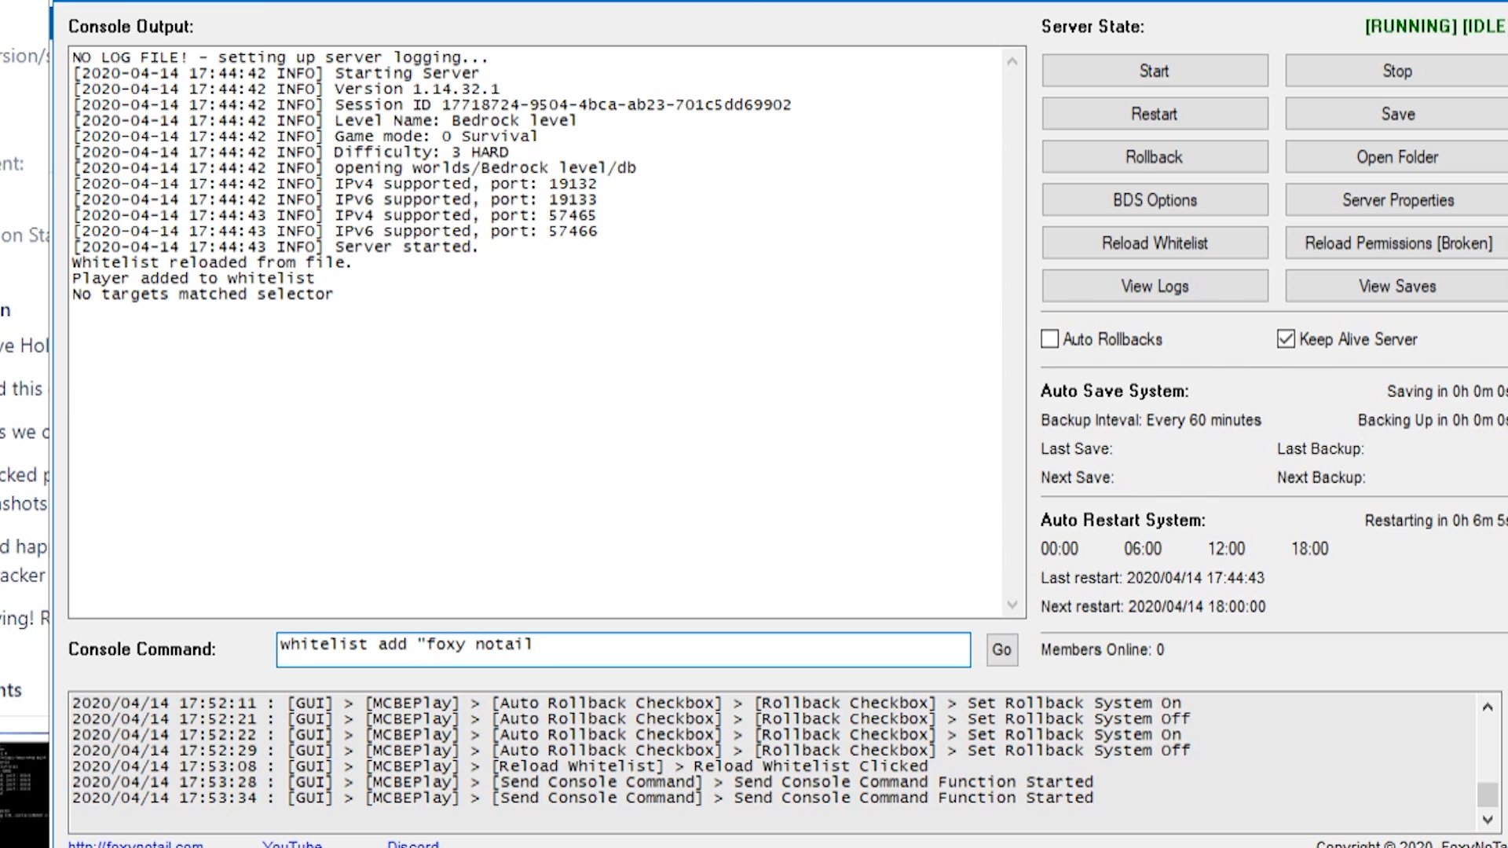
key("BackSpace")
key("Return")
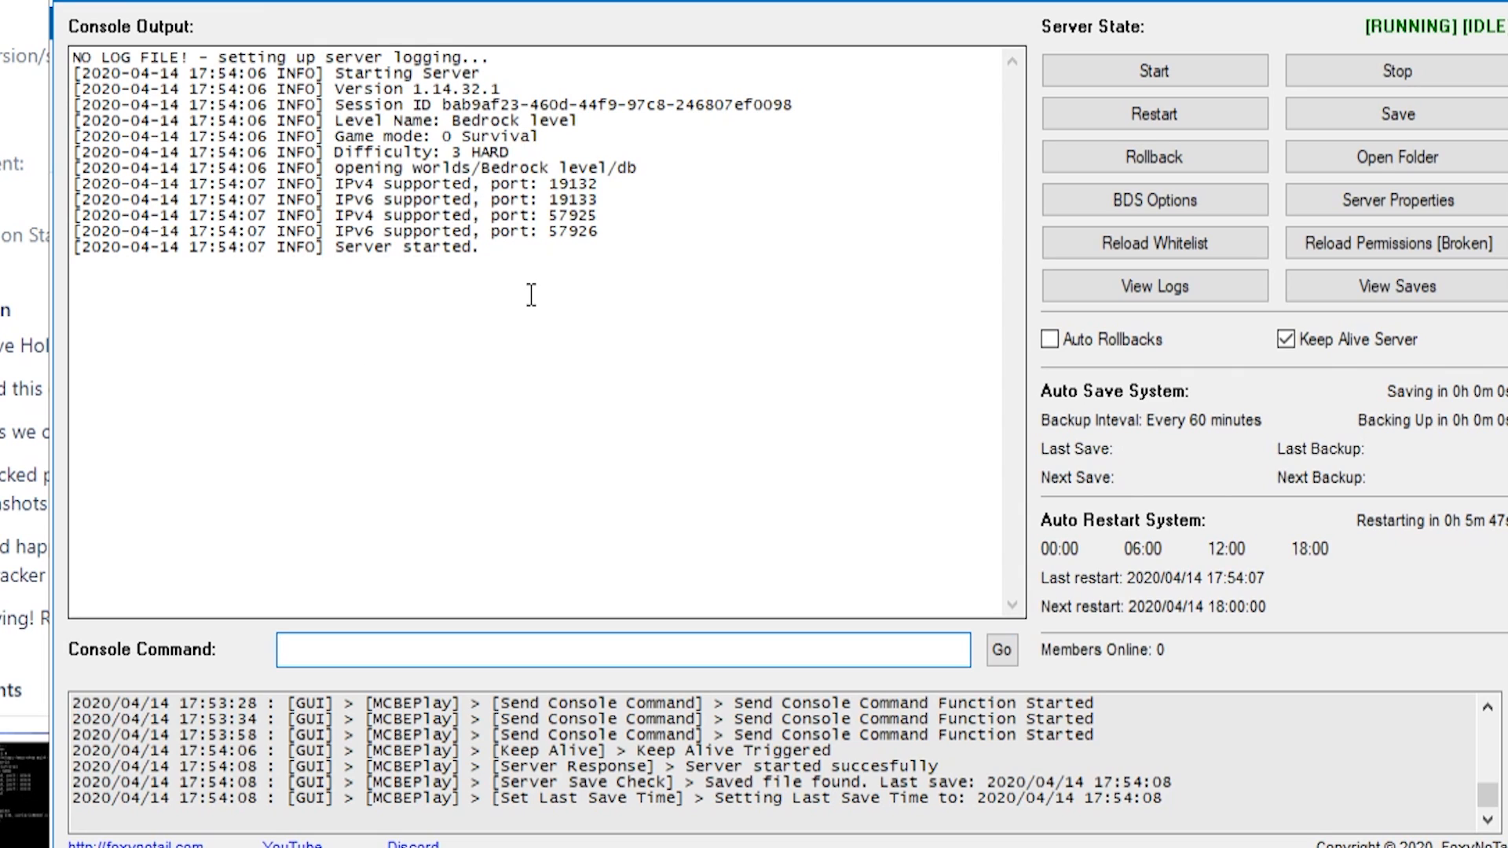
Step: Send the console command whitelist remove foxynotail to take the player off the whitelist
type("whitelist remove foxynotail")
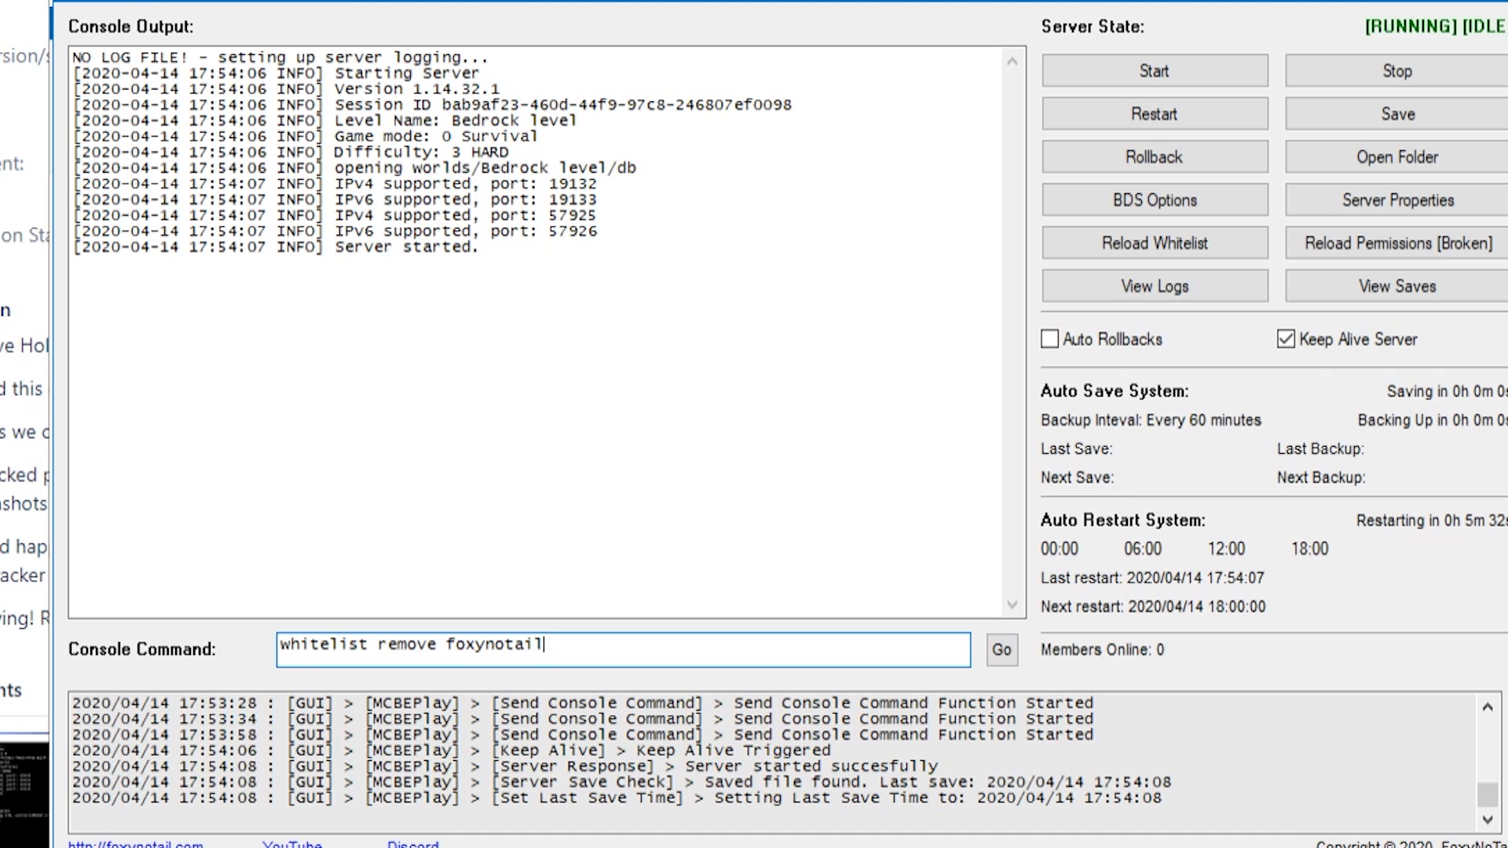
key("Return")
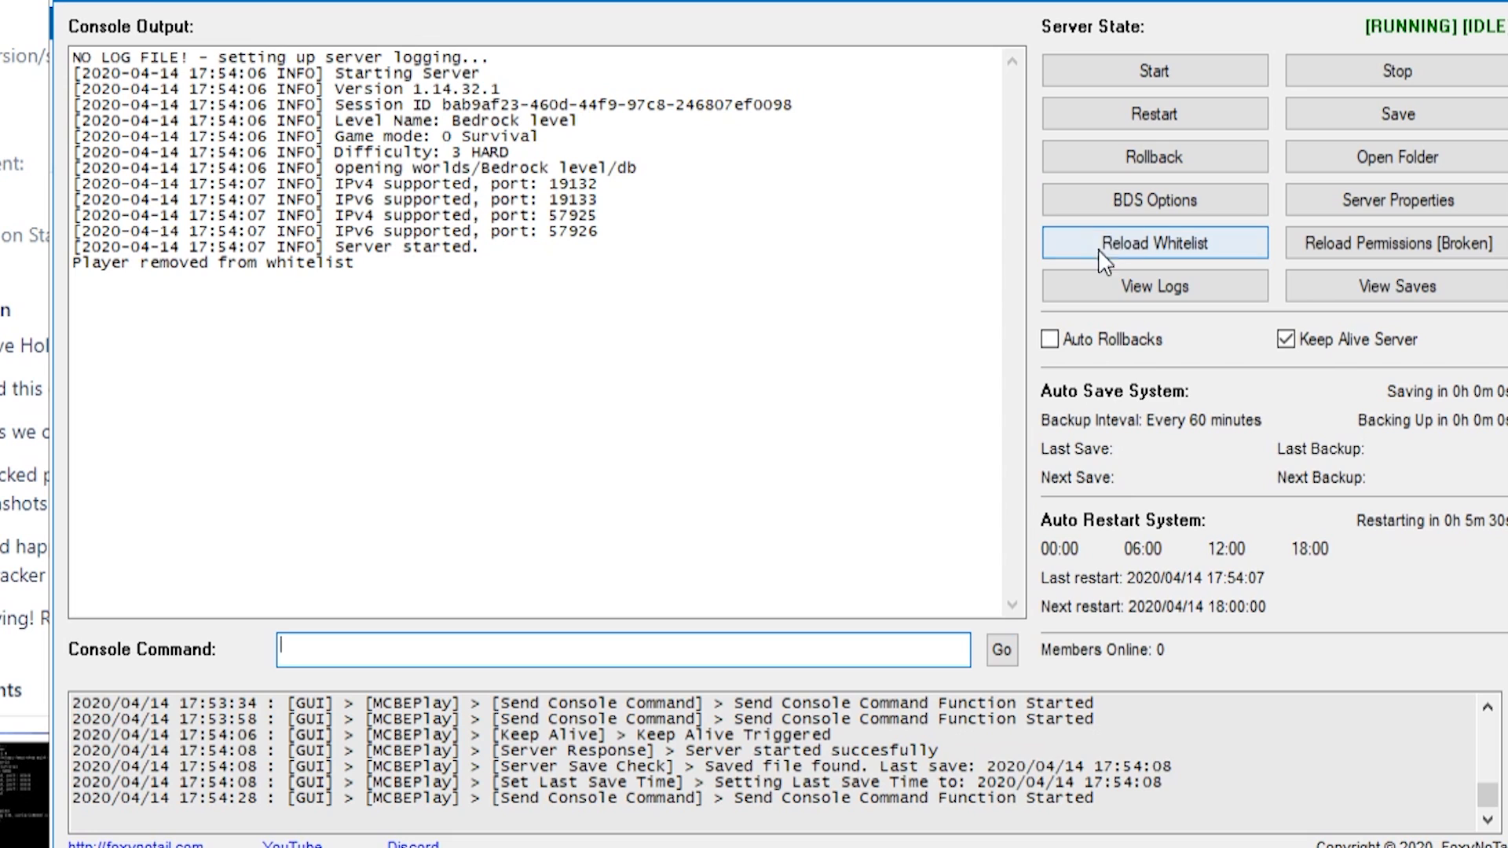
Step: Try to reload the server permissions and highlight the response text in the console output
left_click(1368, 243)
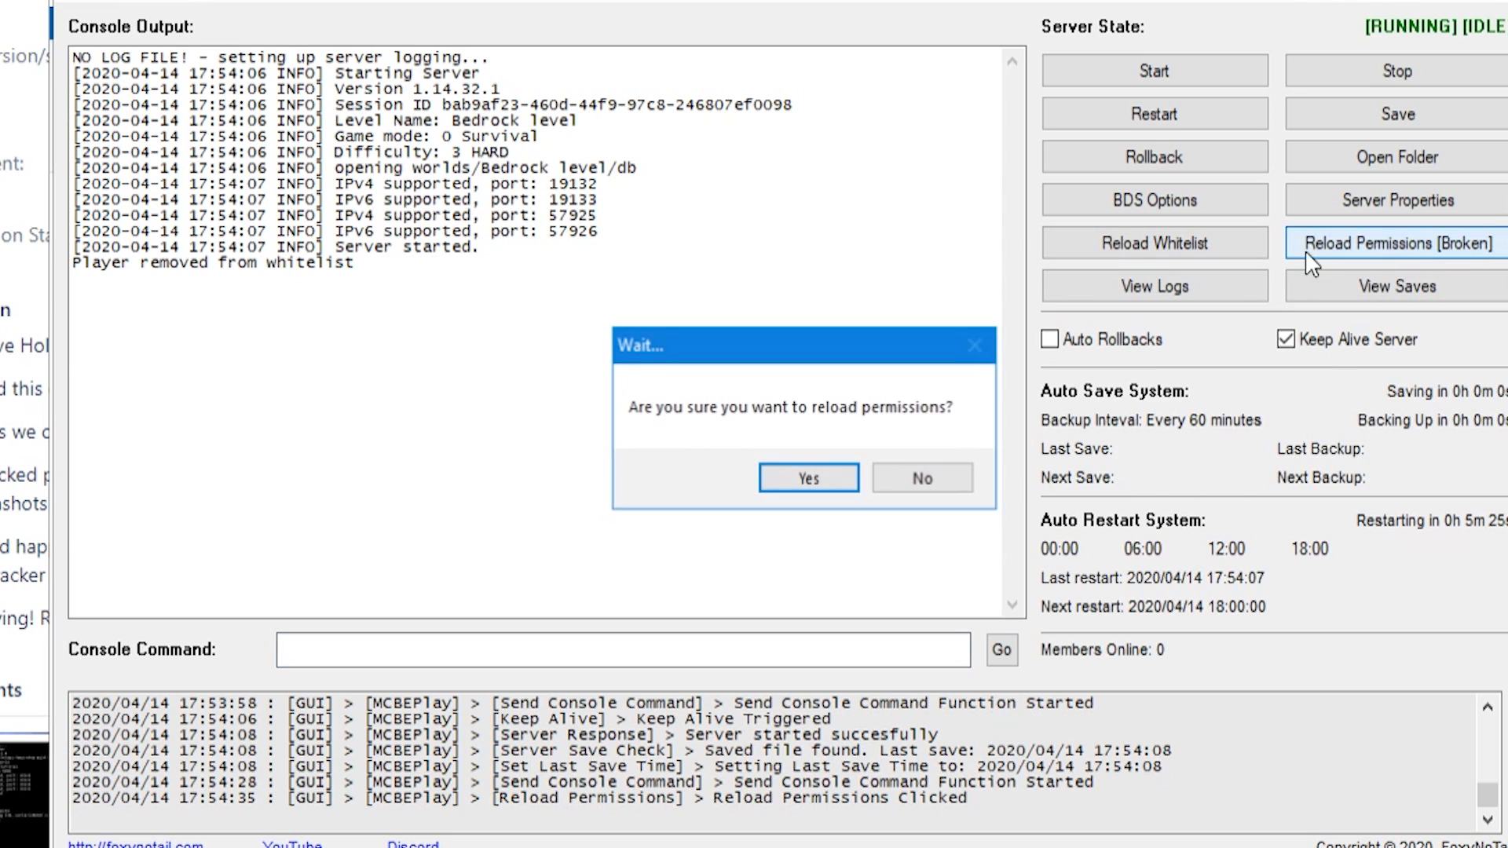
left_click(820, 474)
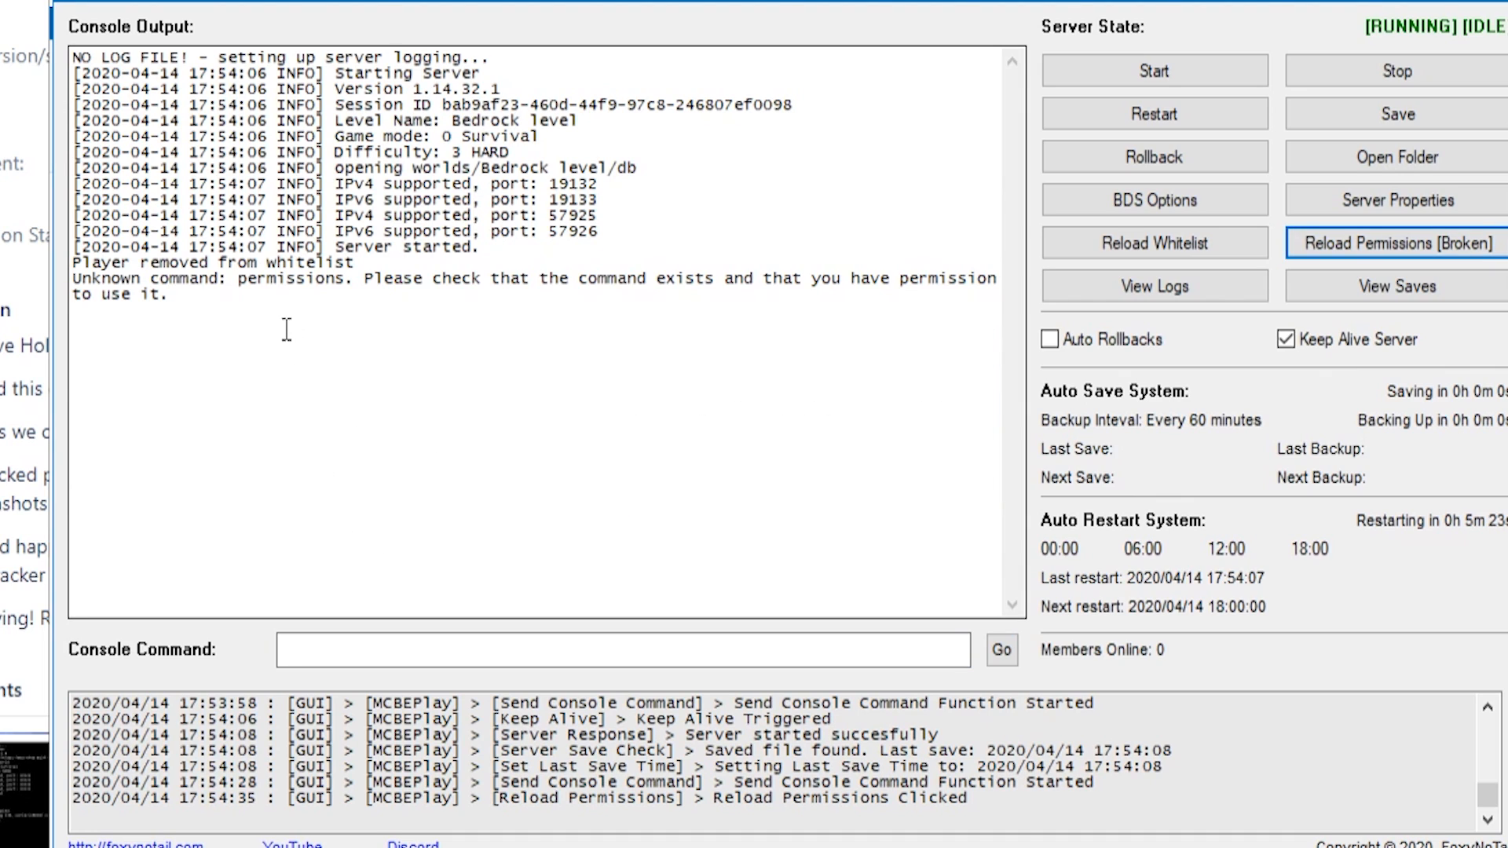
left_click_drag(198, 290, 362, 284)
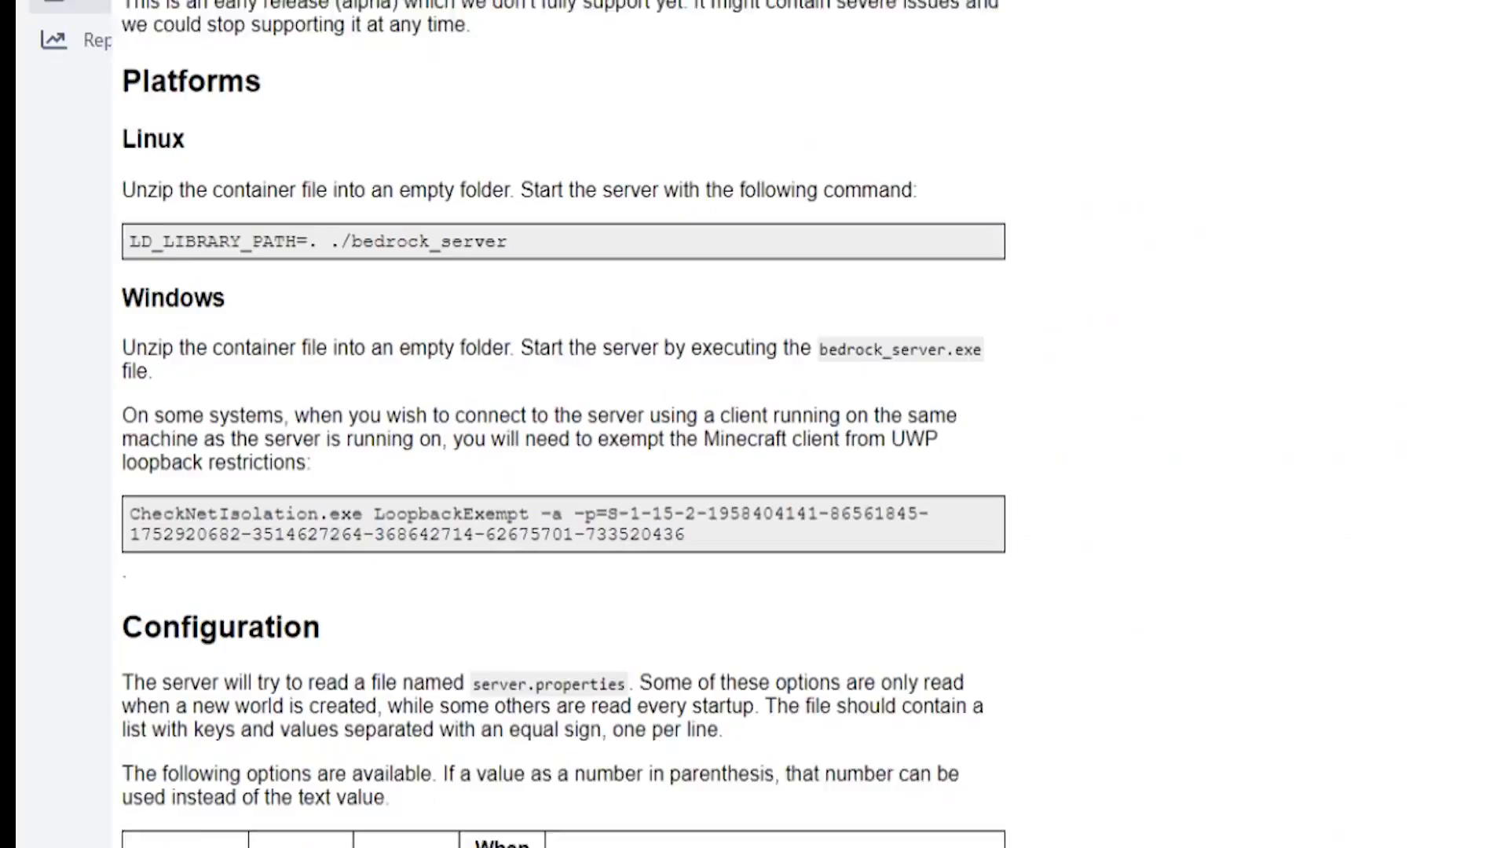
Step: Find the permissions command in the Bedrock server documentation's command table and highlight its name
scroll(1139, 365, "down", 15)
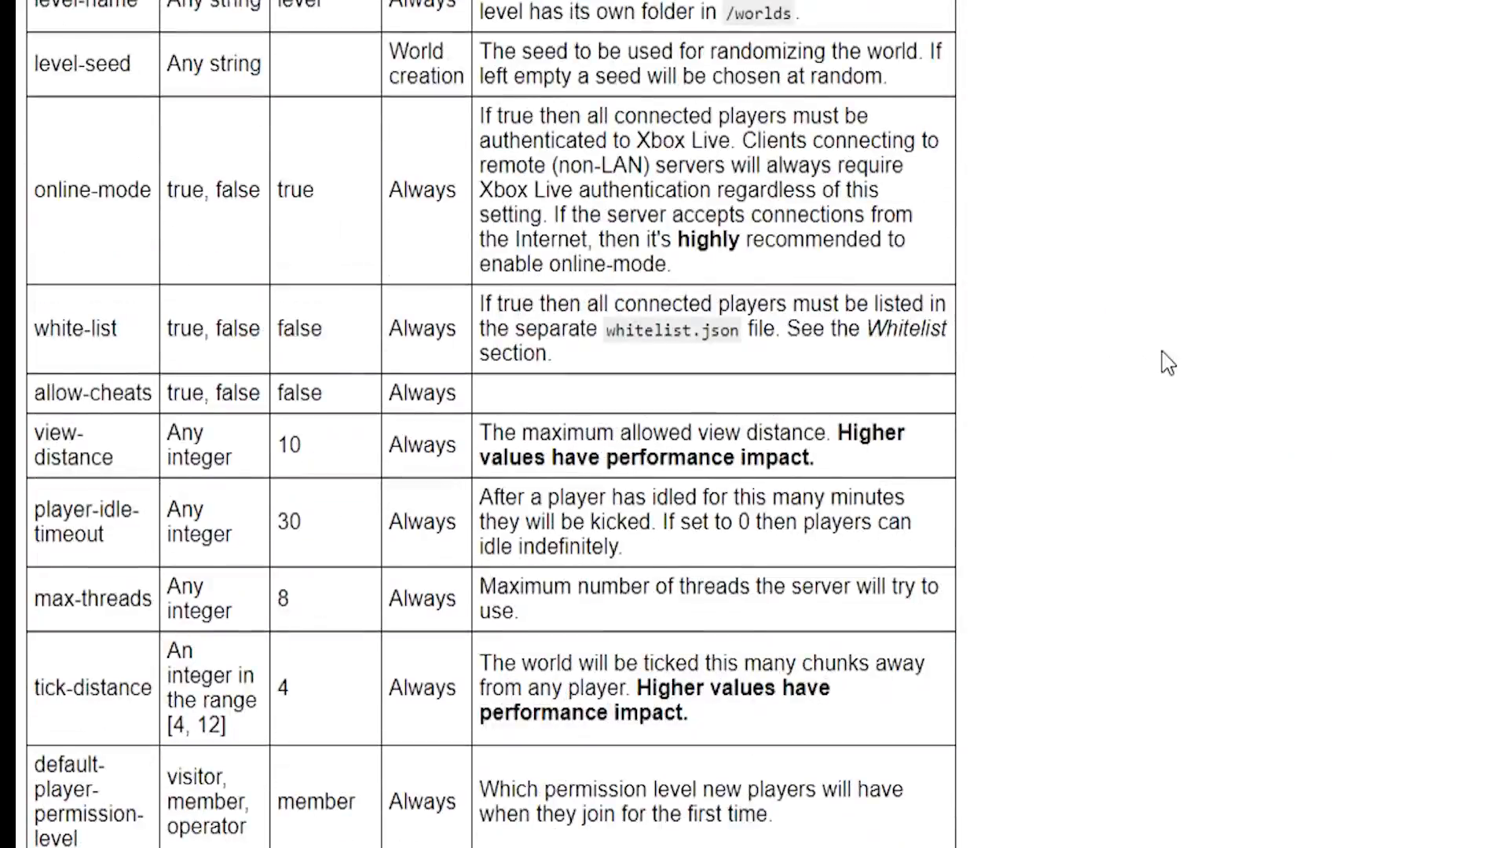
scroll(1167, 363, "down", 20)
scroll(209, 365, "up", 4)
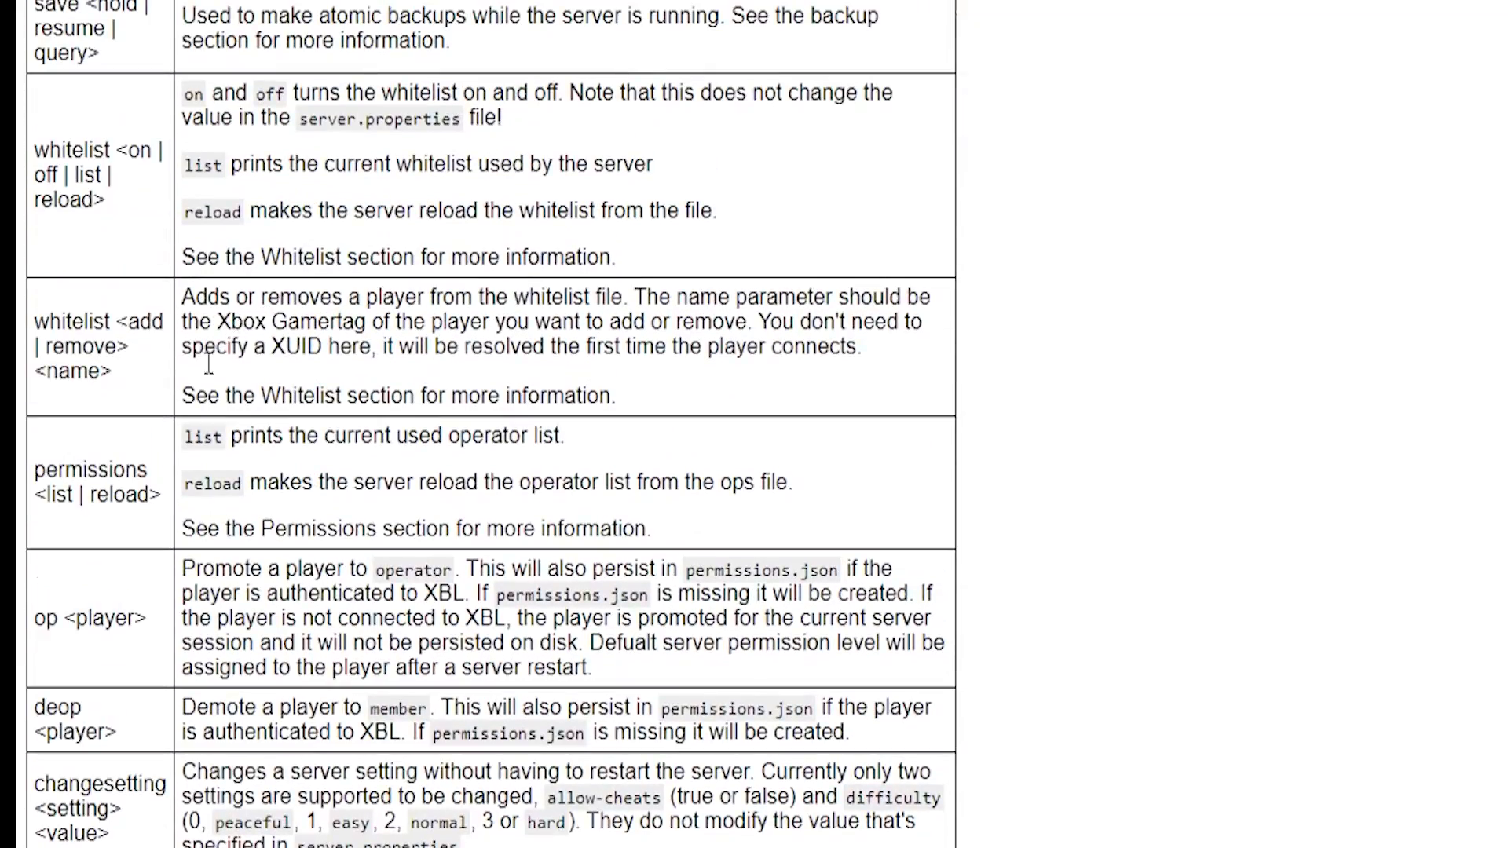
left_click_drag(36, 469, 156, 479)
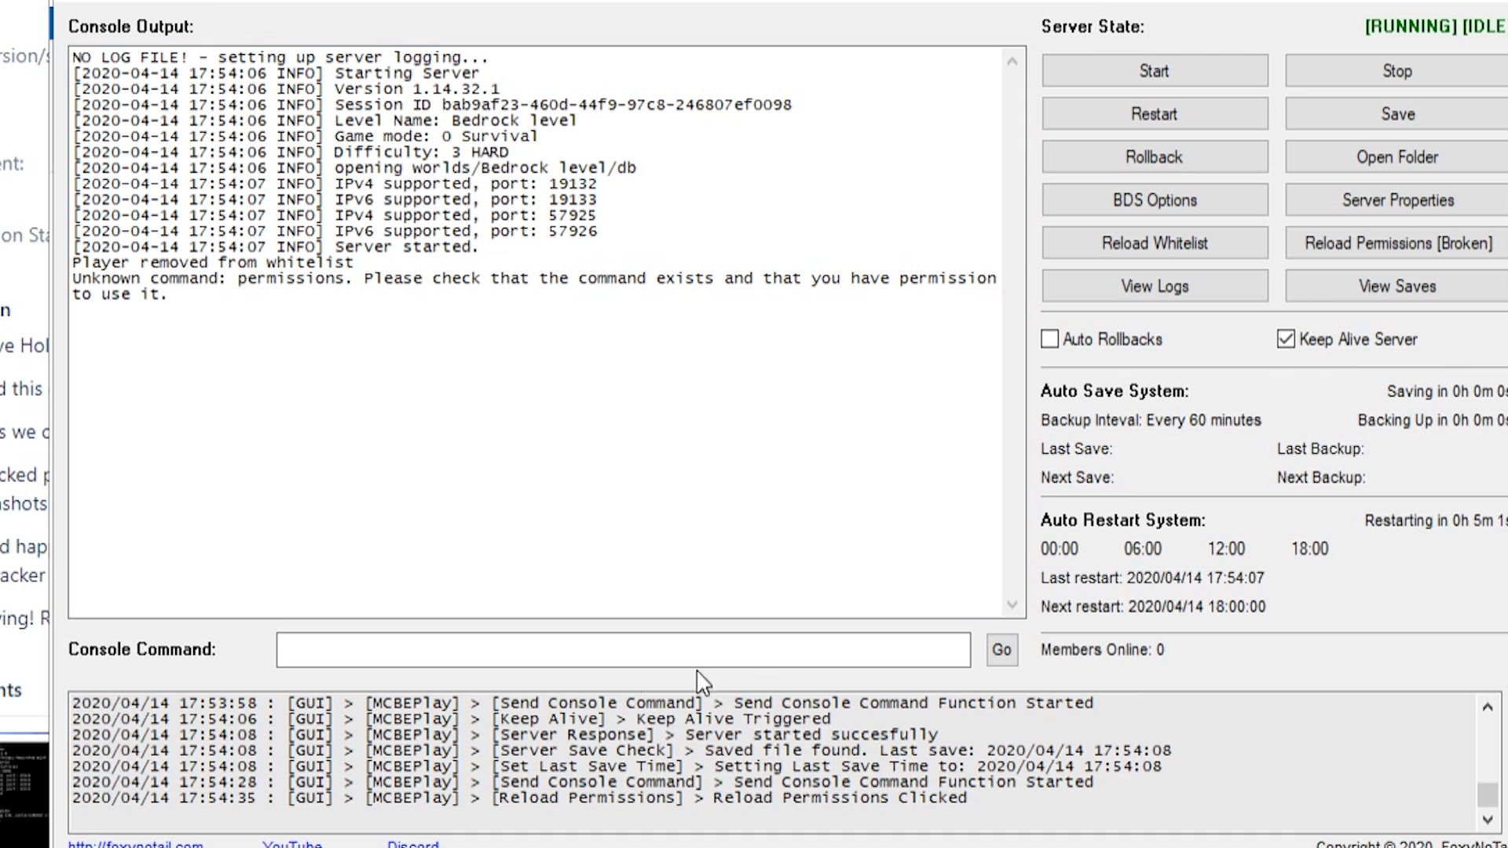
Step: Send the command permissions list from the MCBEPlay console
left_click(552, 649)
type("permissions list")
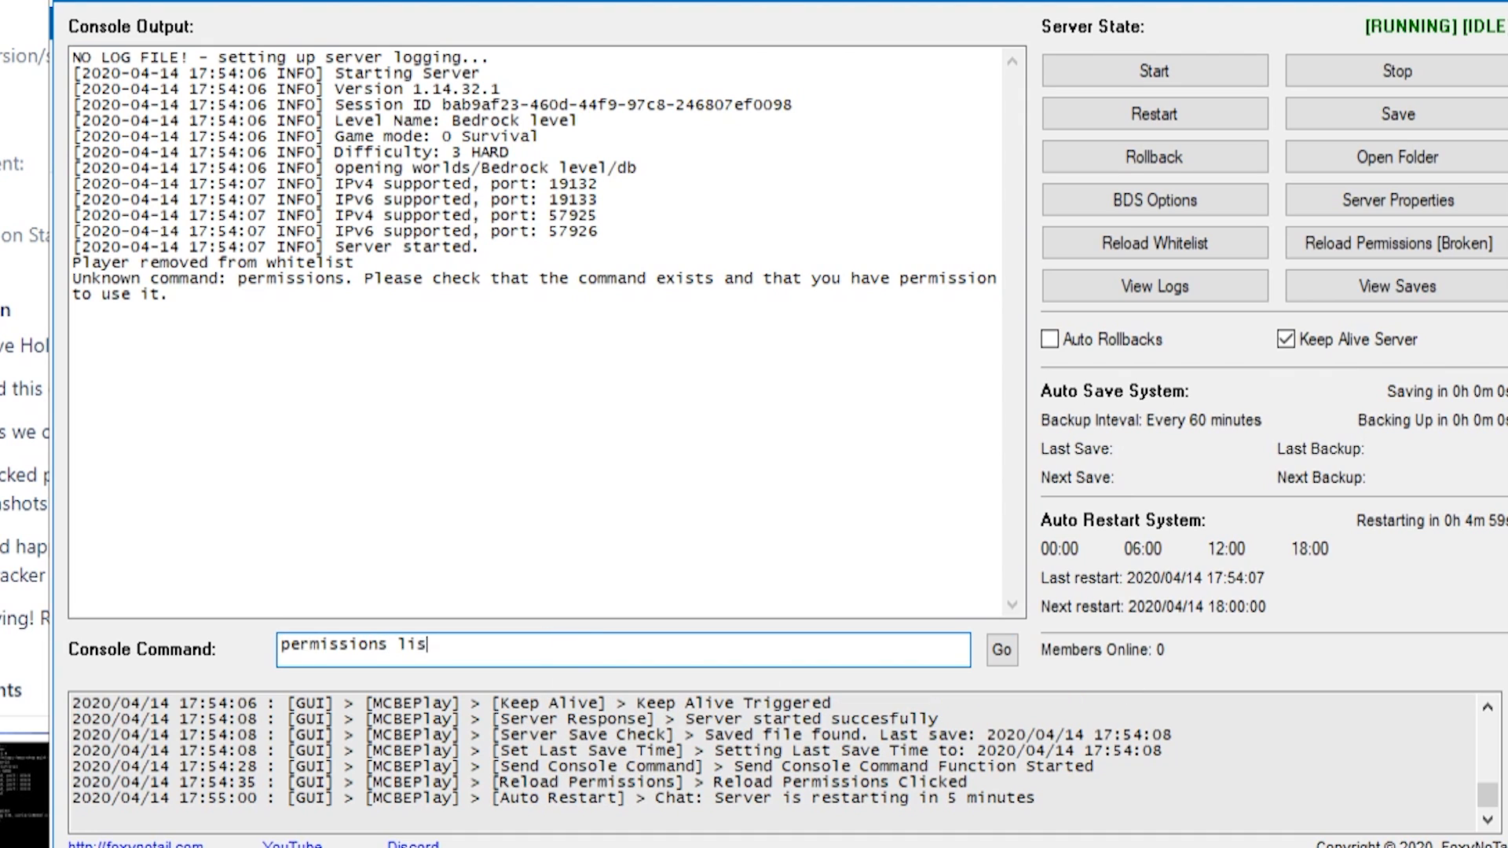
key("Return")
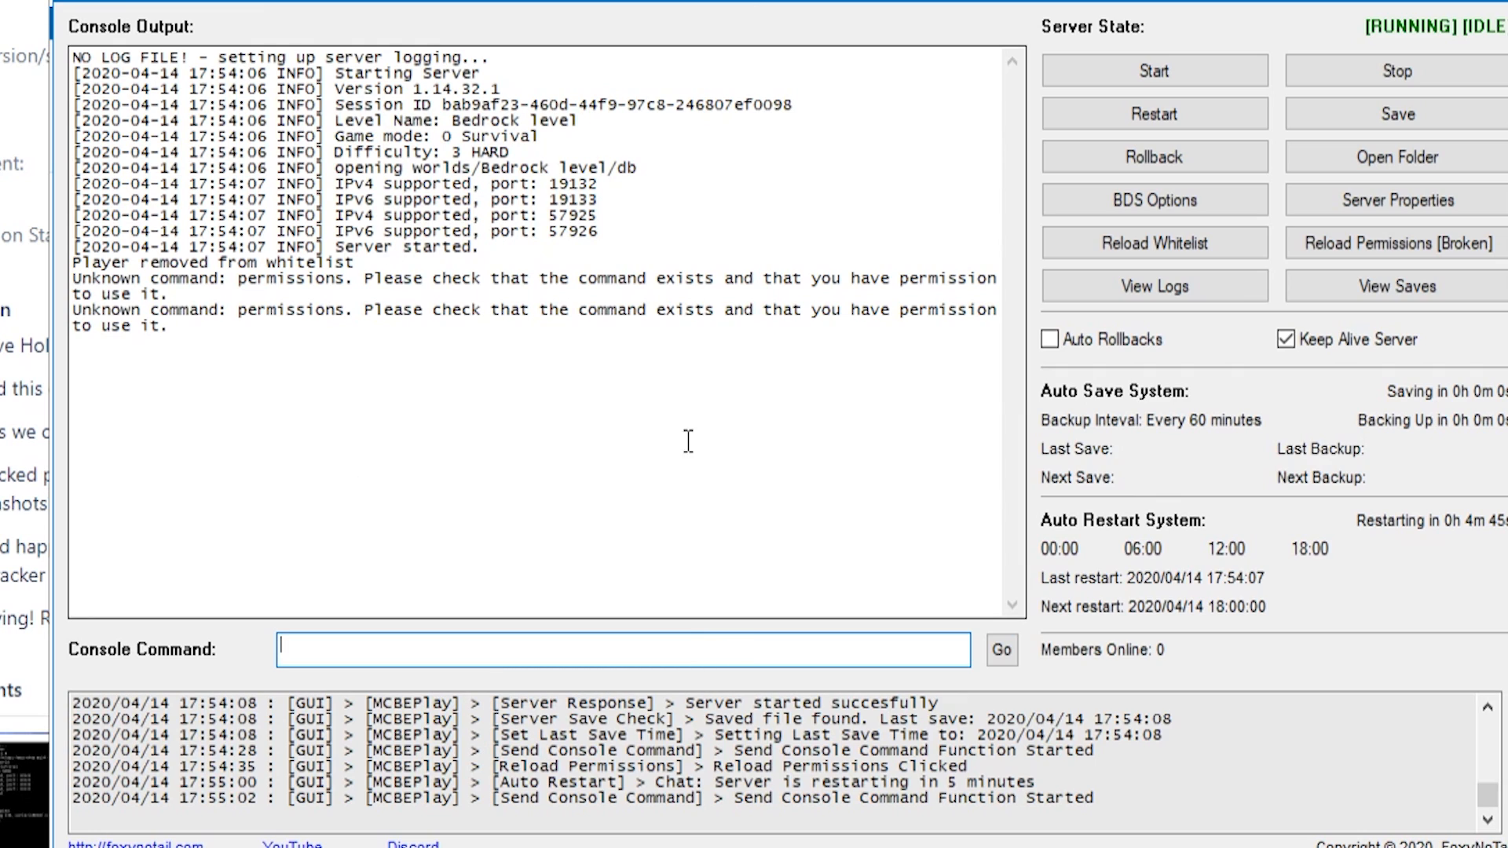
Step: Send the console commands tp foxynotail 100 100 123 and gamemode c foxynotail
type("t")
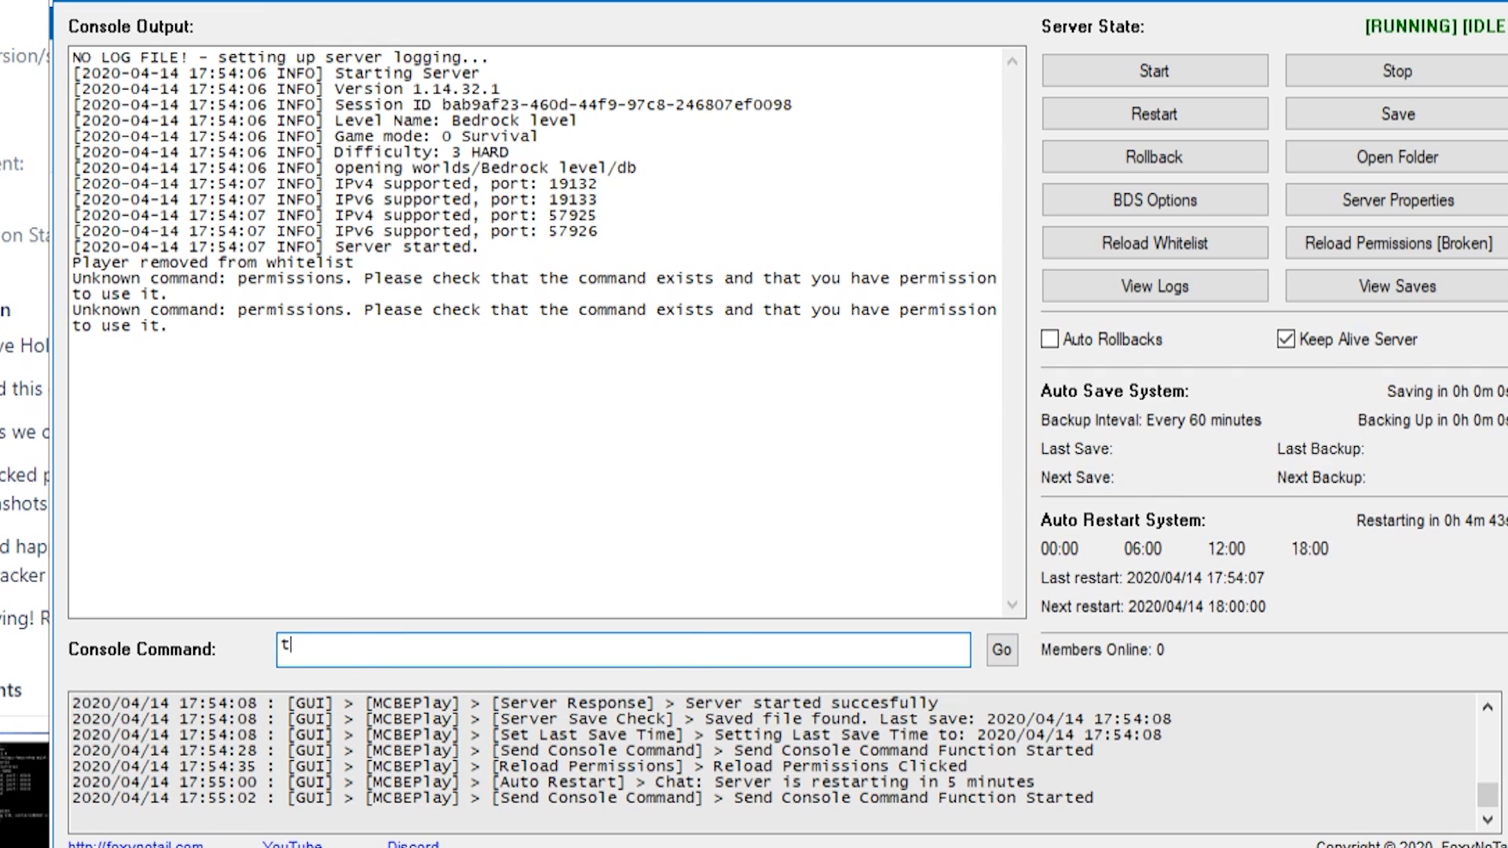
type("p foxynotail 100 100 123")
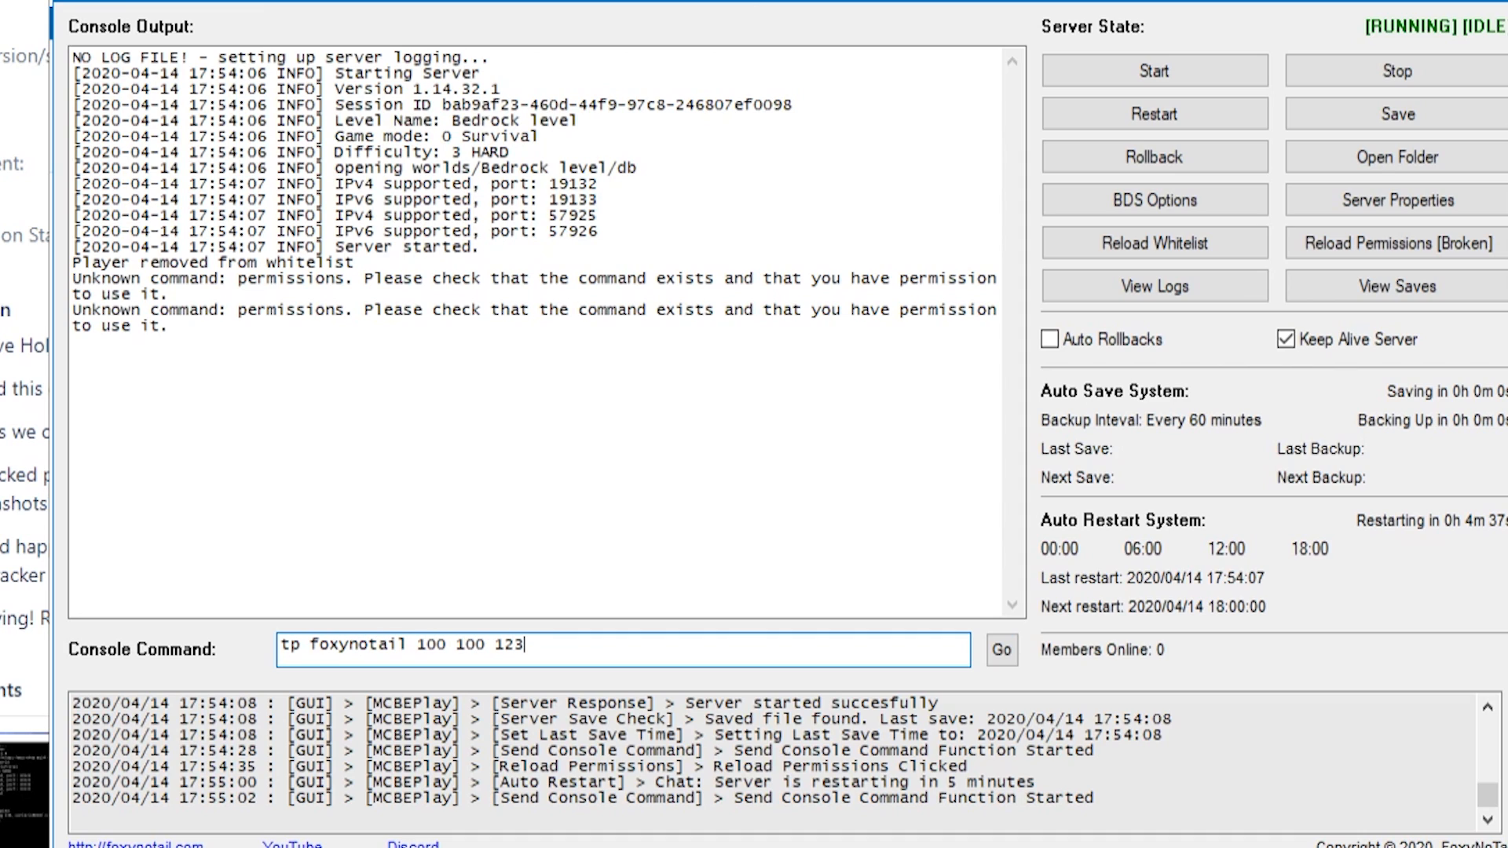
key("Return")
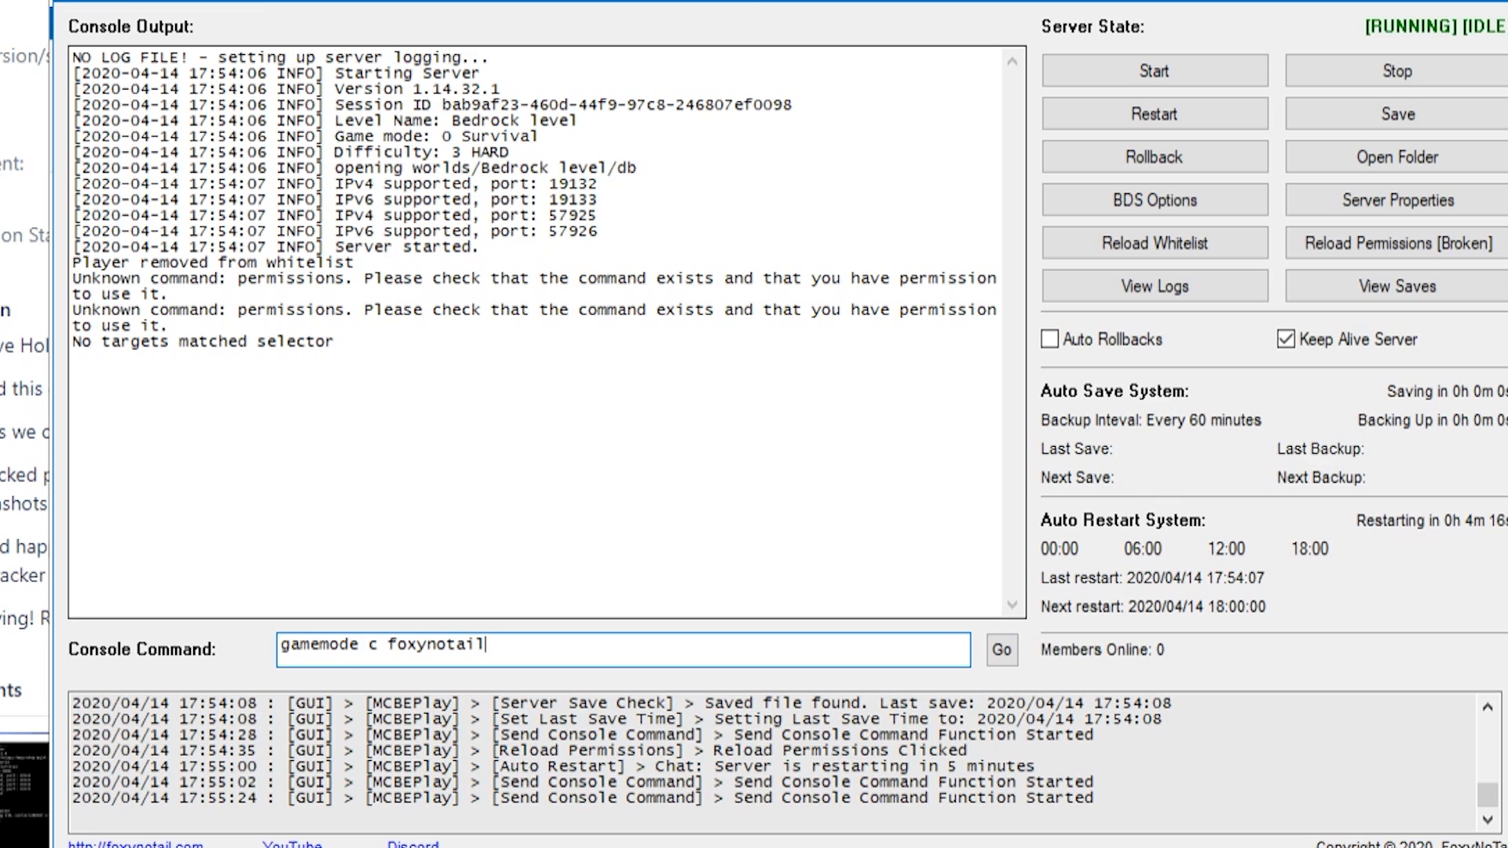
key("Return")
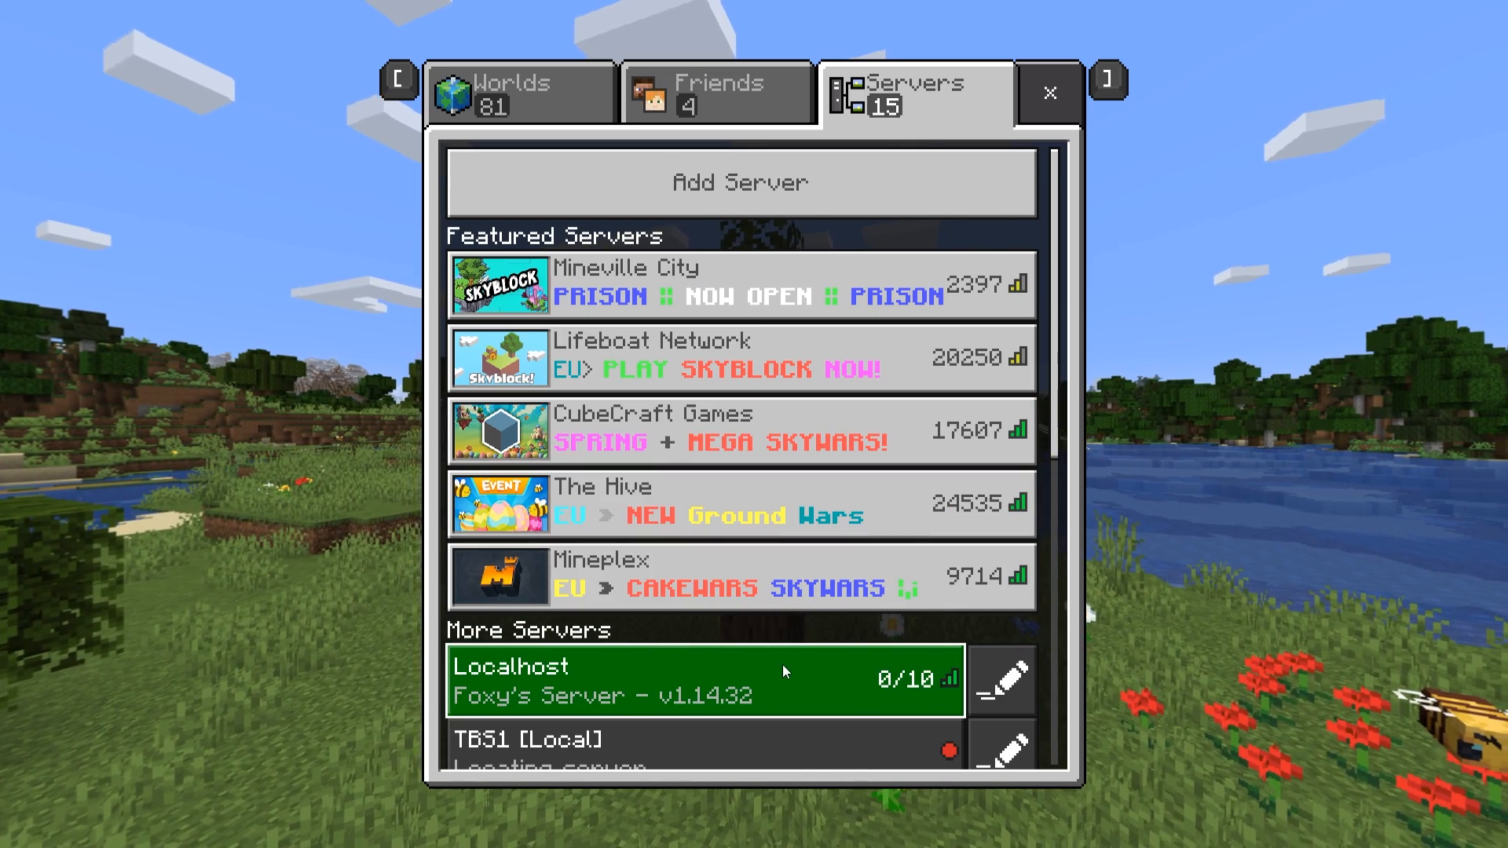
Step: Join the Localhost server in Minecraft, pause the game, and switch back to the MCBEPlay window
left_click(782, 664)
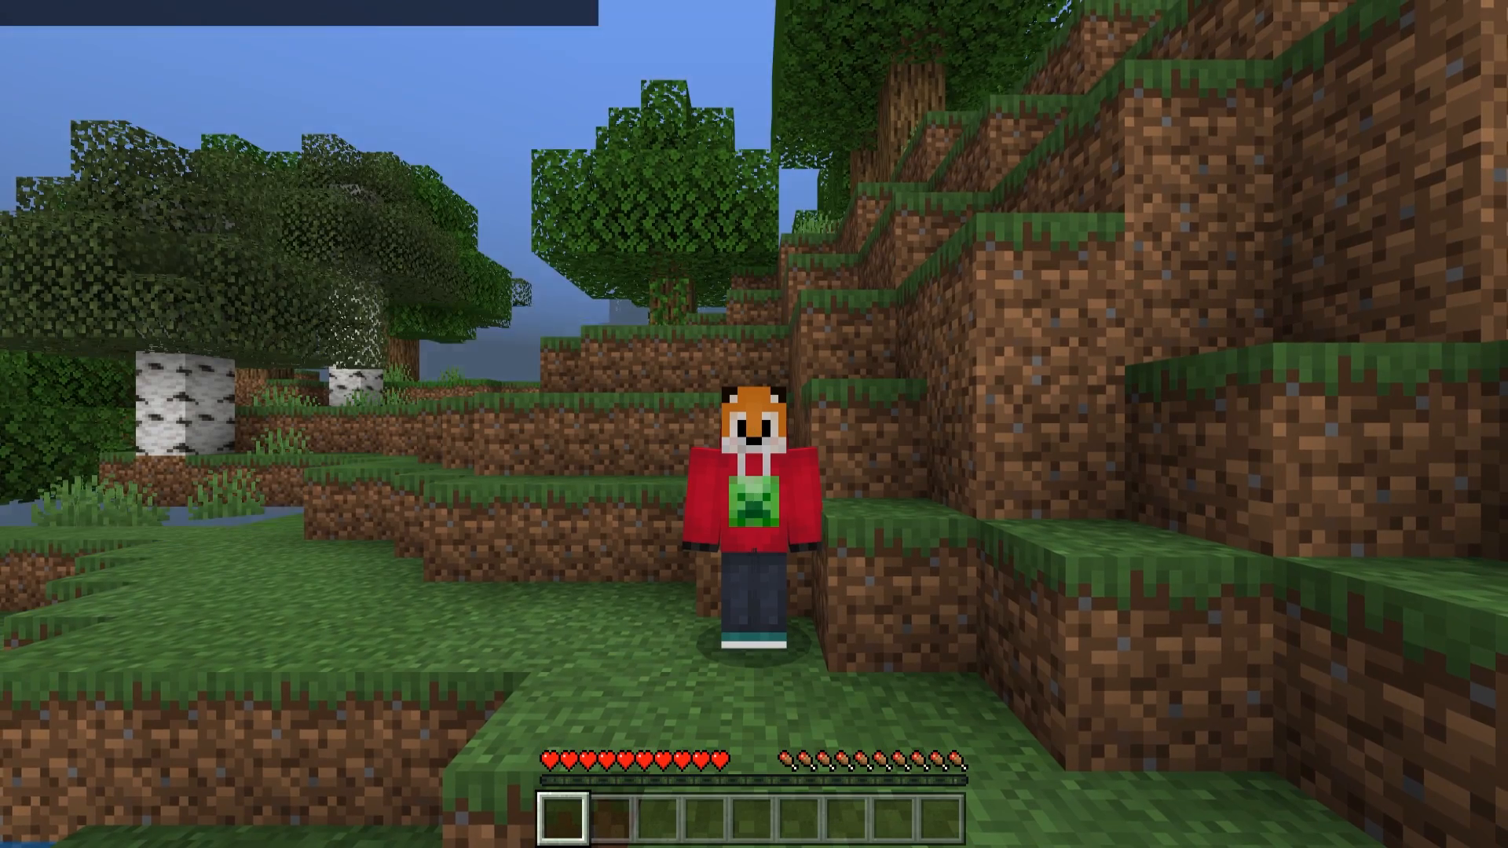
key("Escape")
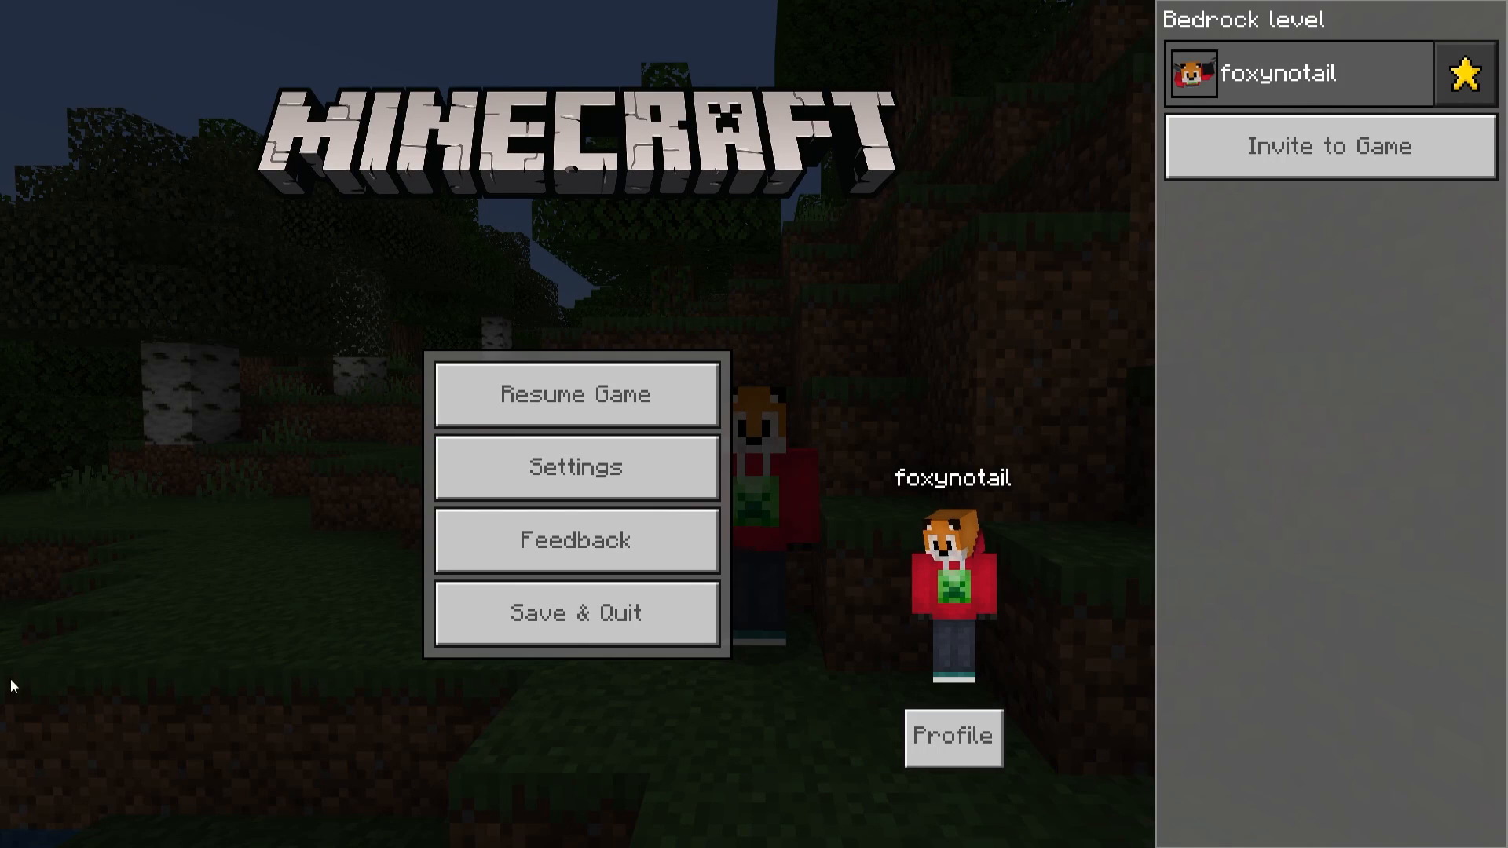
key("alt+Tab")
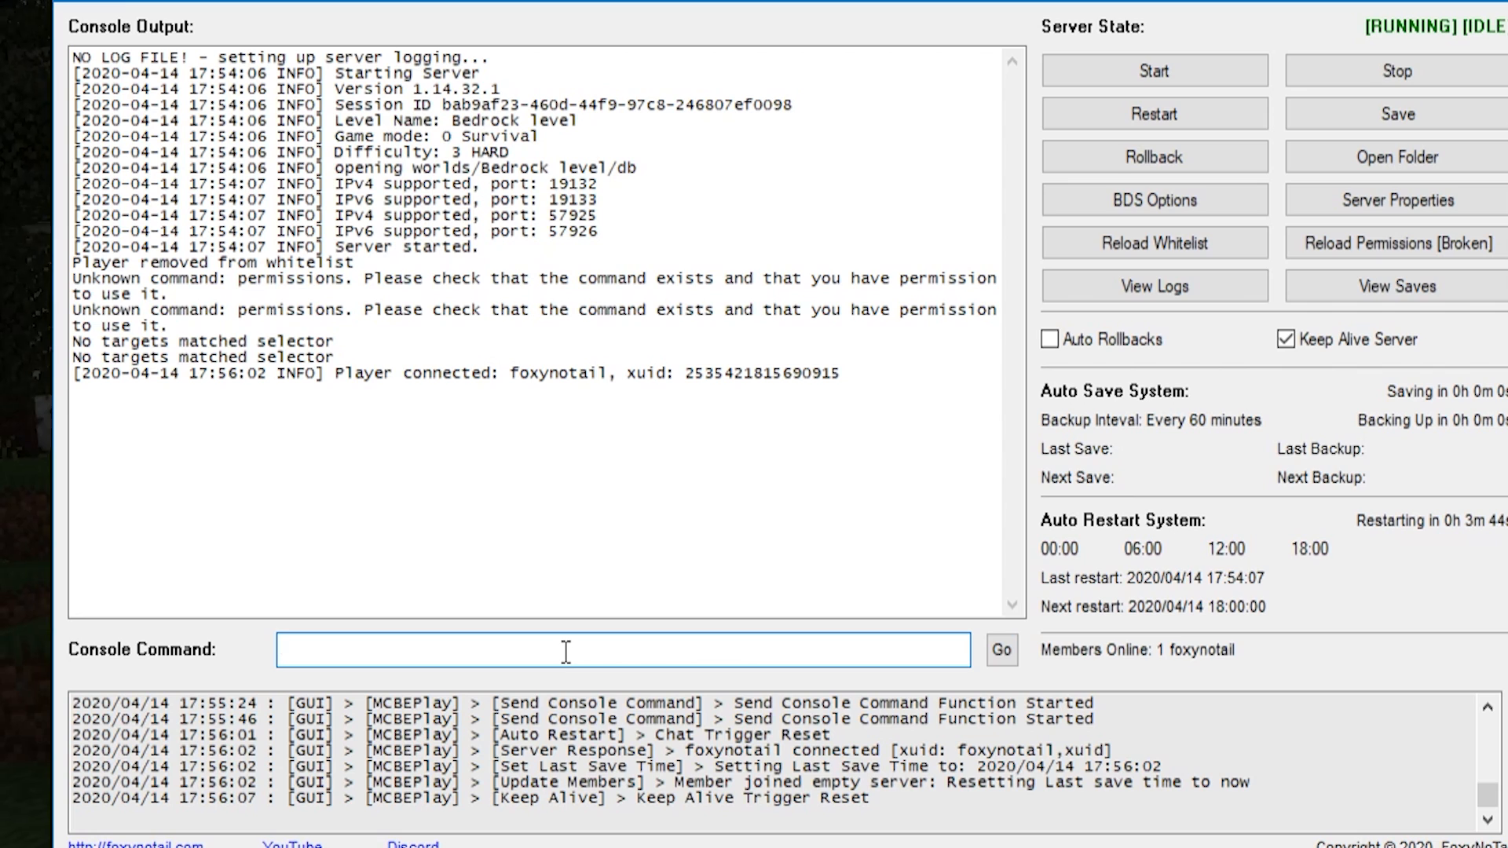
Step: Send the console command gamemode c foxynotail to the server
type("/")
key("BackSpace")
type("gamem")
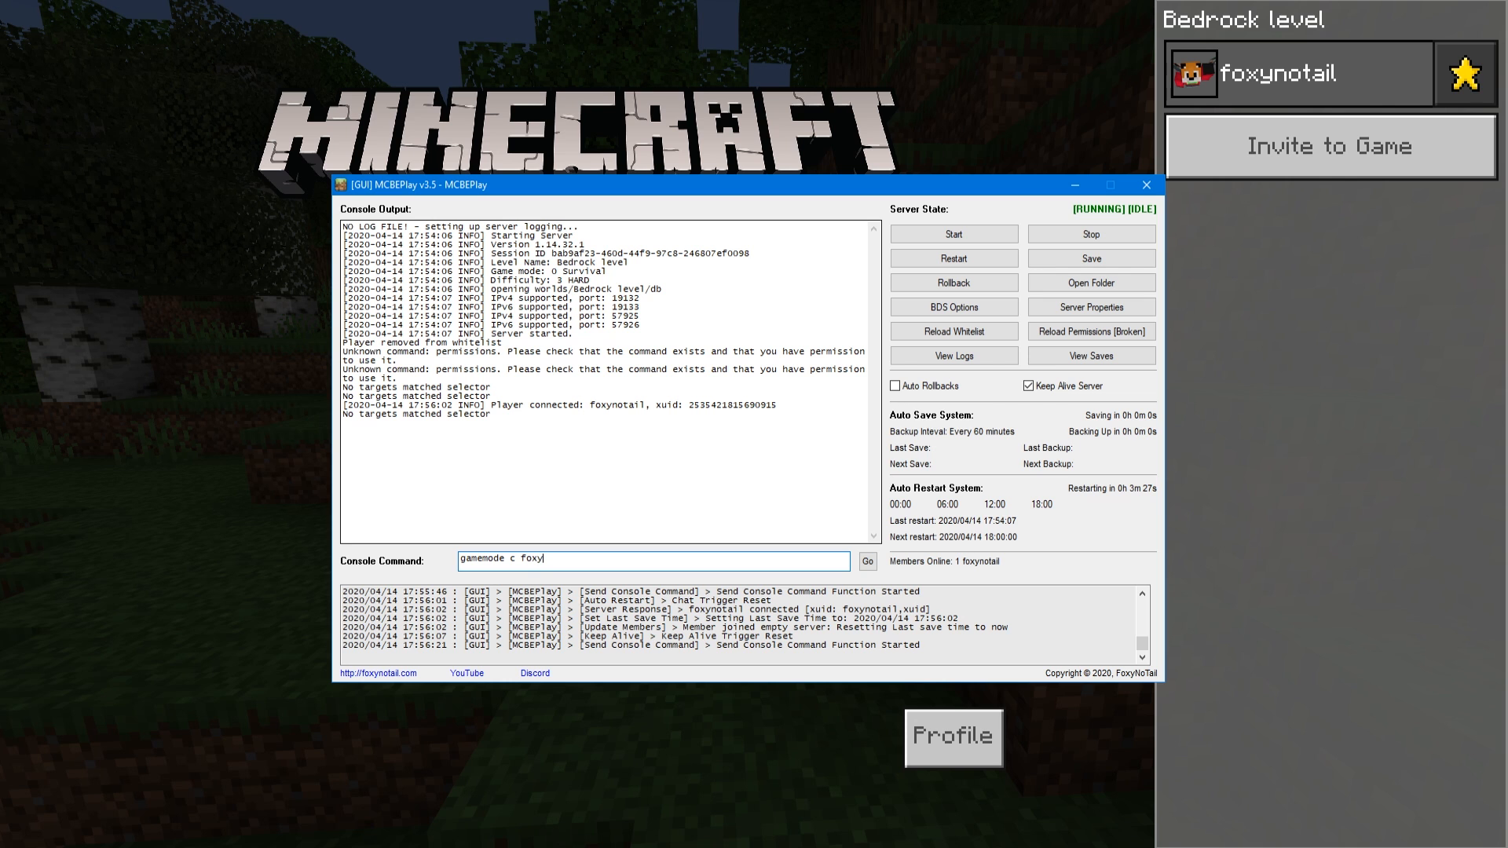
type("notail")
key("Return")
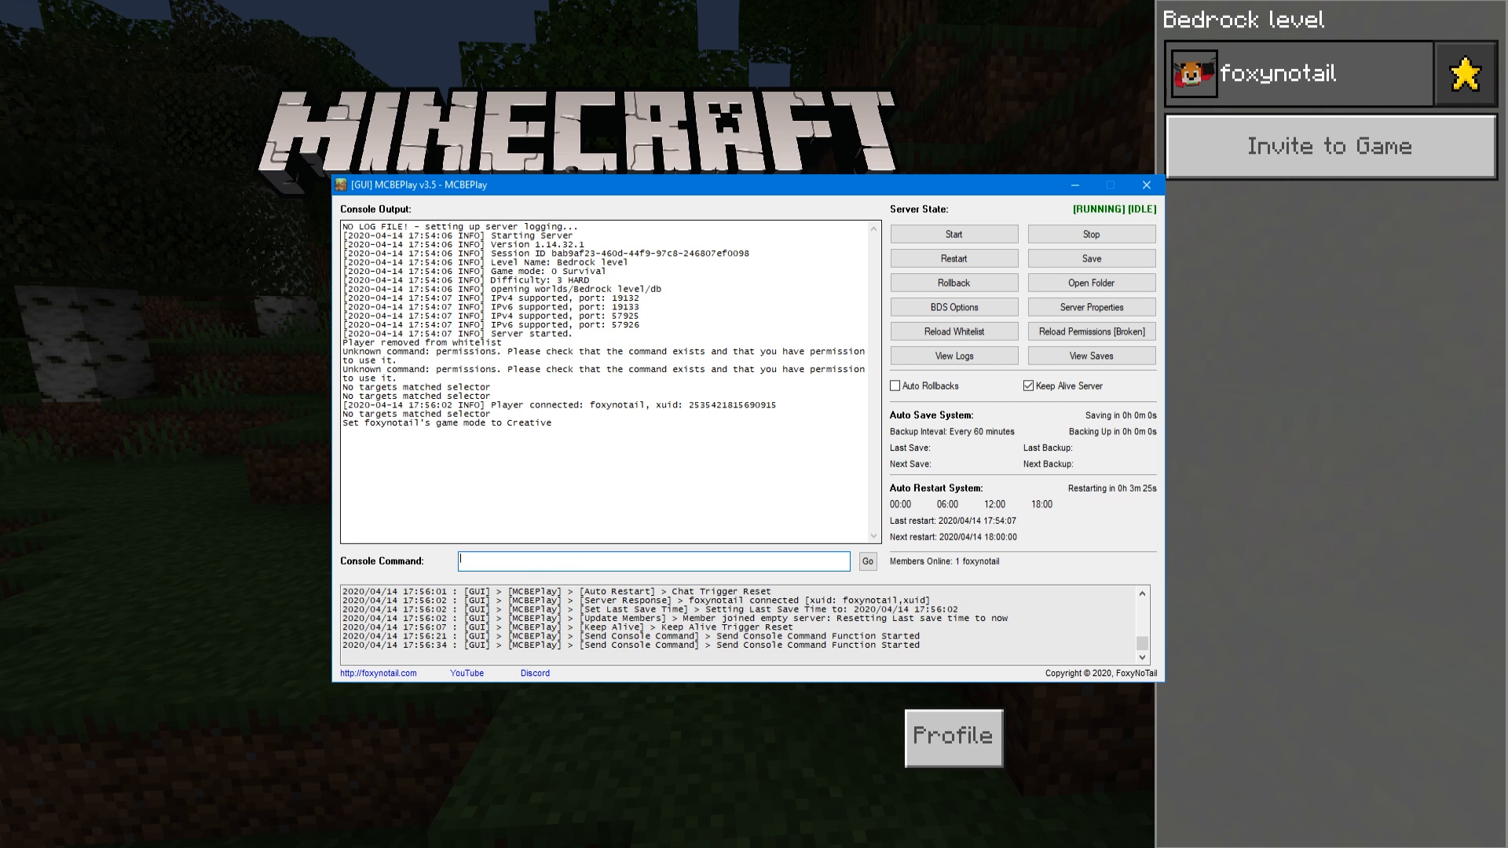
Step: Switch to Minecraft, resume the game to check the player's game mode, then pause it and return to MCBEPlay
left_click(207, 370)
left_click(600, 403)
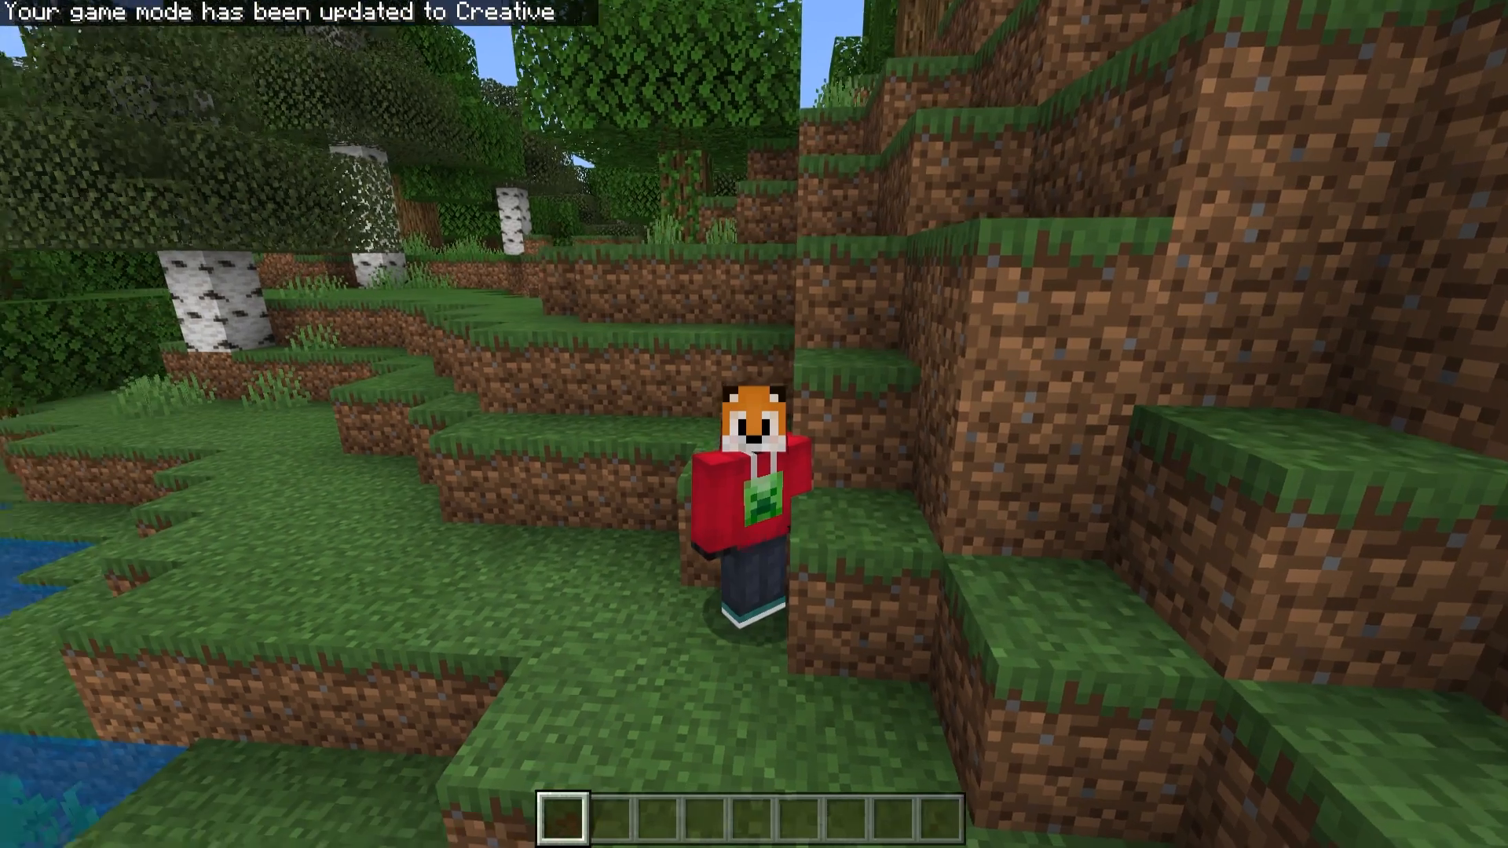
key("Escape")
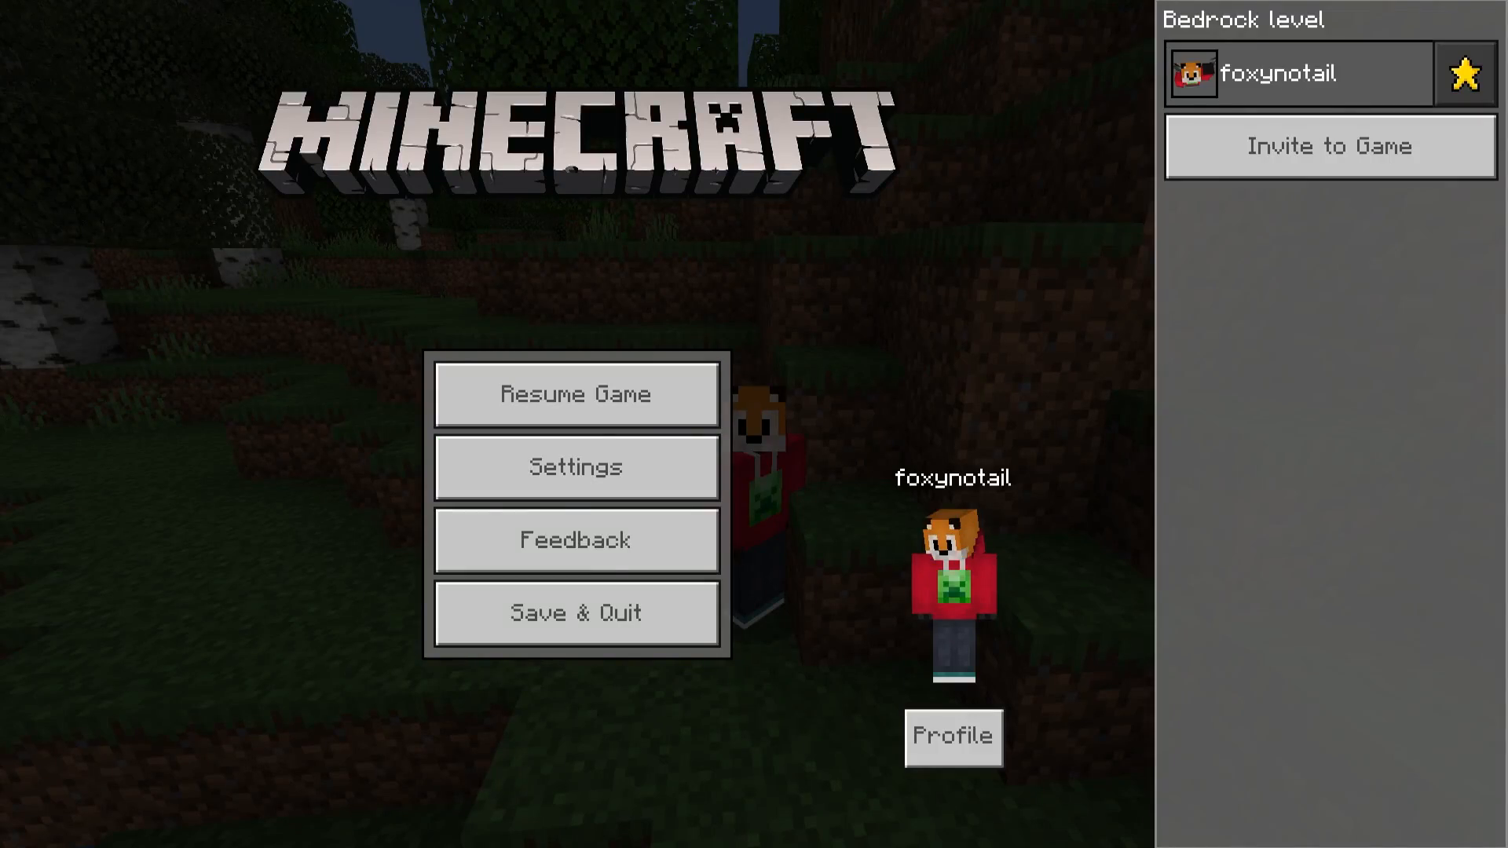
key("alt+Tab")
Step: Open the server's logs folder from MCBEPlay and examine the player connection entry in members.txt
left_click(1157, 296)
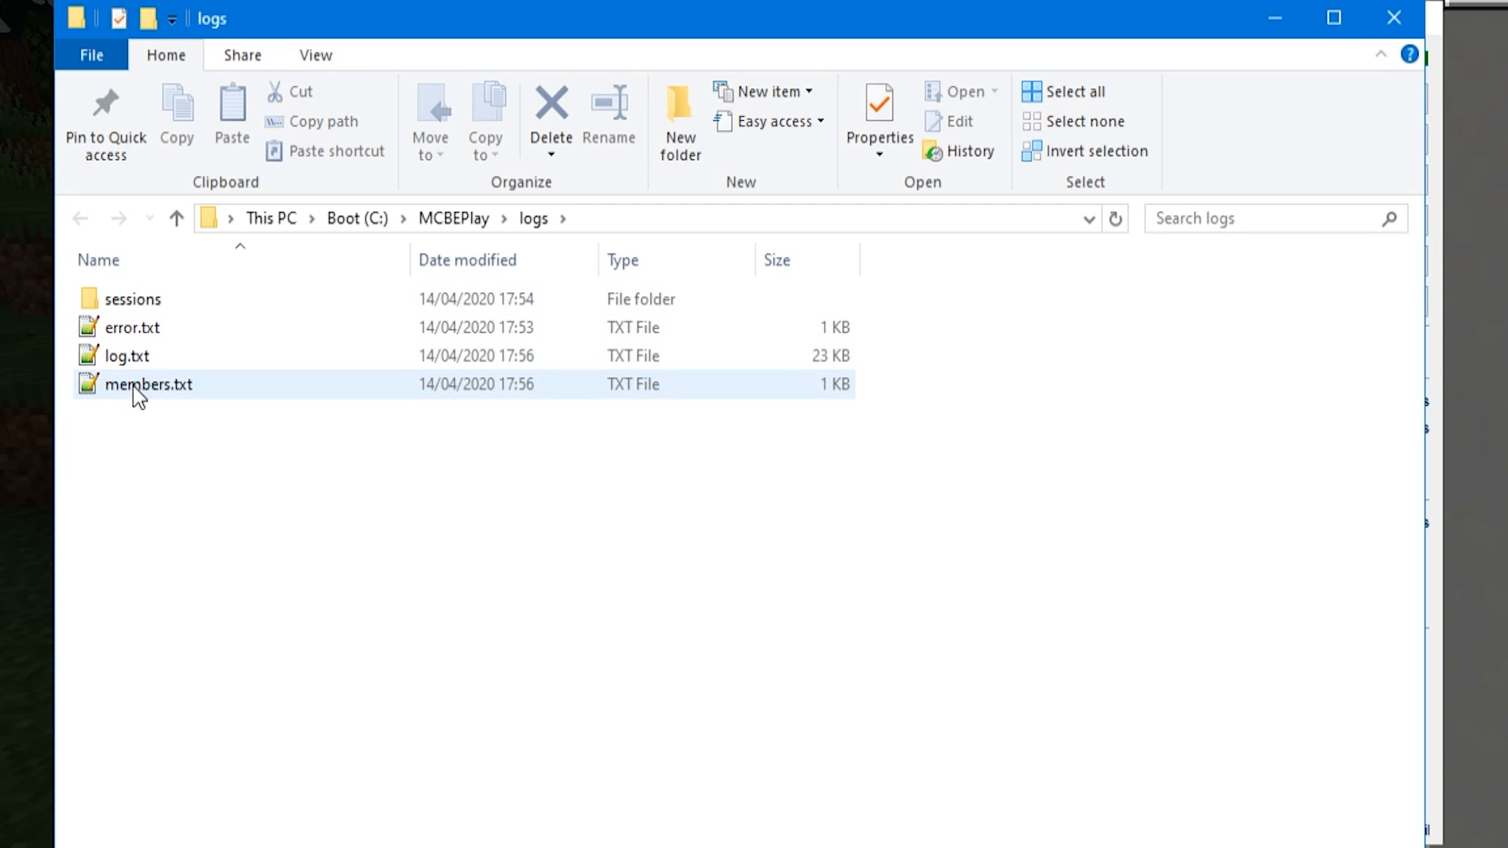
double_click(134, 385)
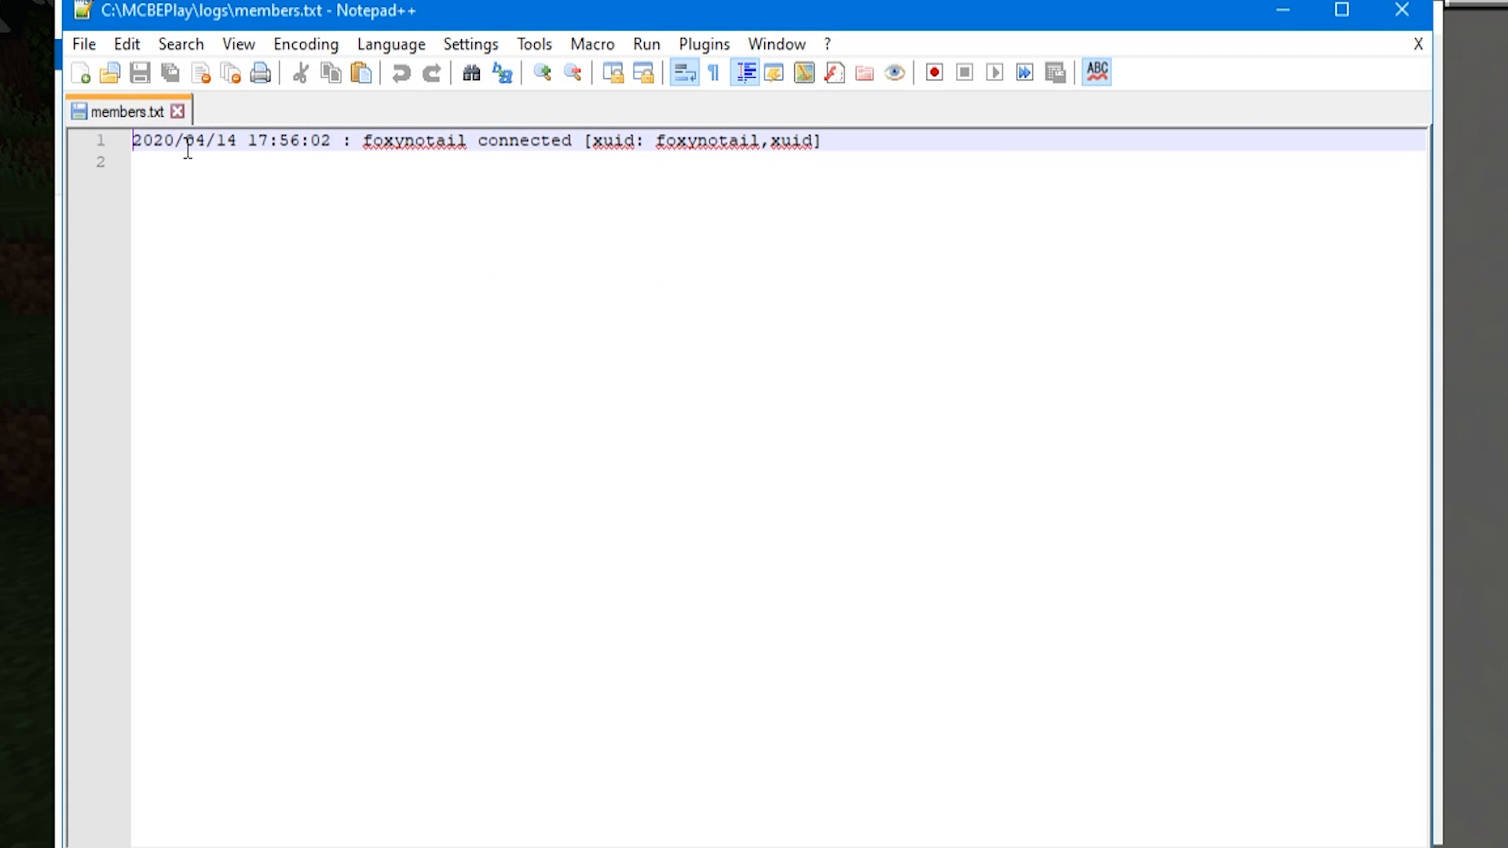
left_click_drag(909, 142, 113, 130)
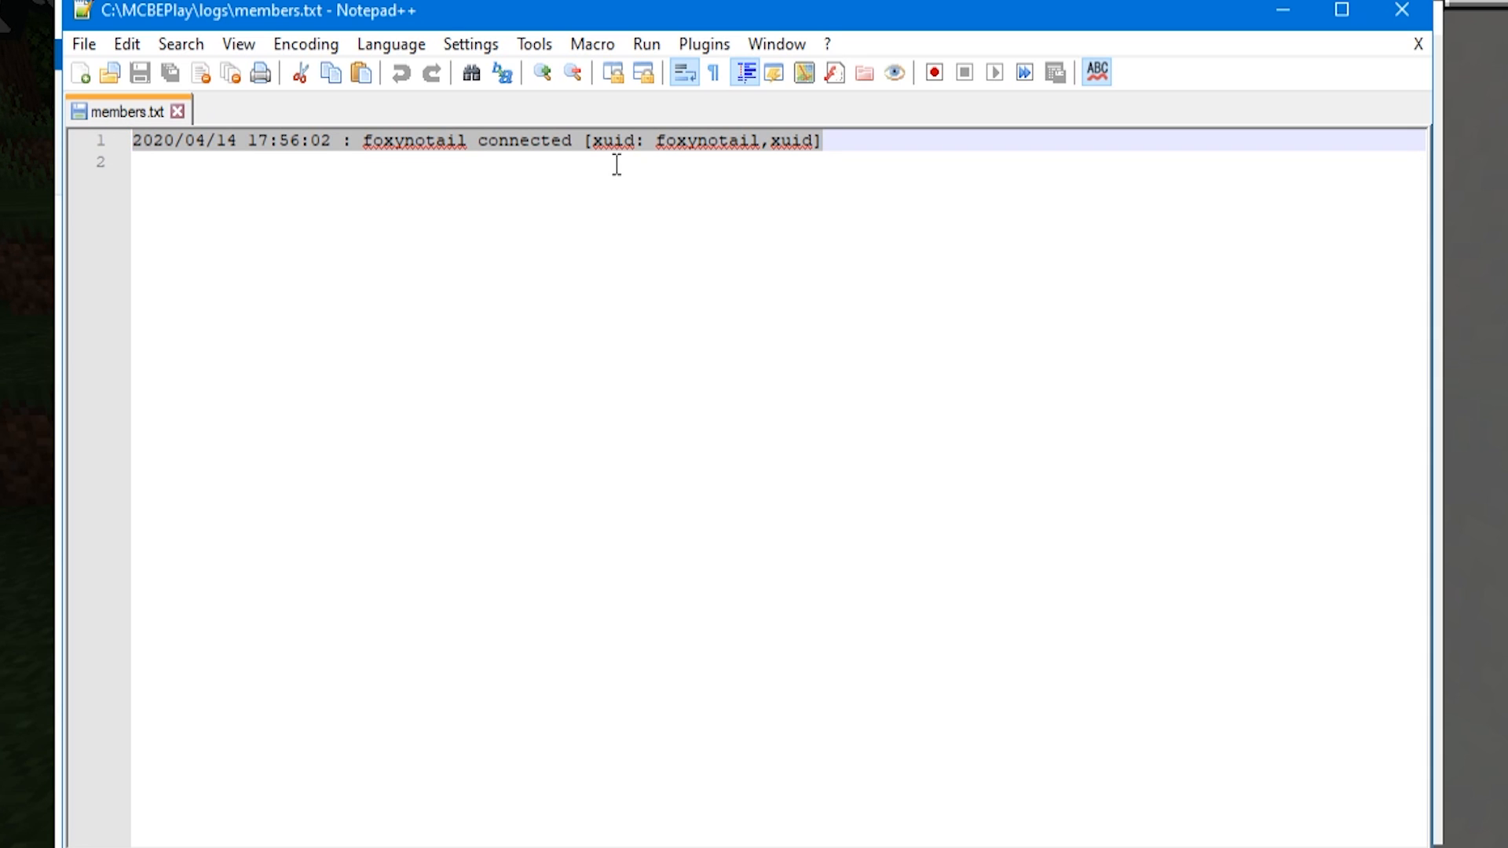
mouse_move(592, 142)
left_mouse_down()
mouse_move(841, 146)
mouse_move(571, 142)
left_mouse_up()
mouse_move(572, 142)
left_mouse_down()
mouse_move(884, 145)
mouse_move(579, 148)
left_mouse_up()
left_click(821, 181)
left_click(572, 142)
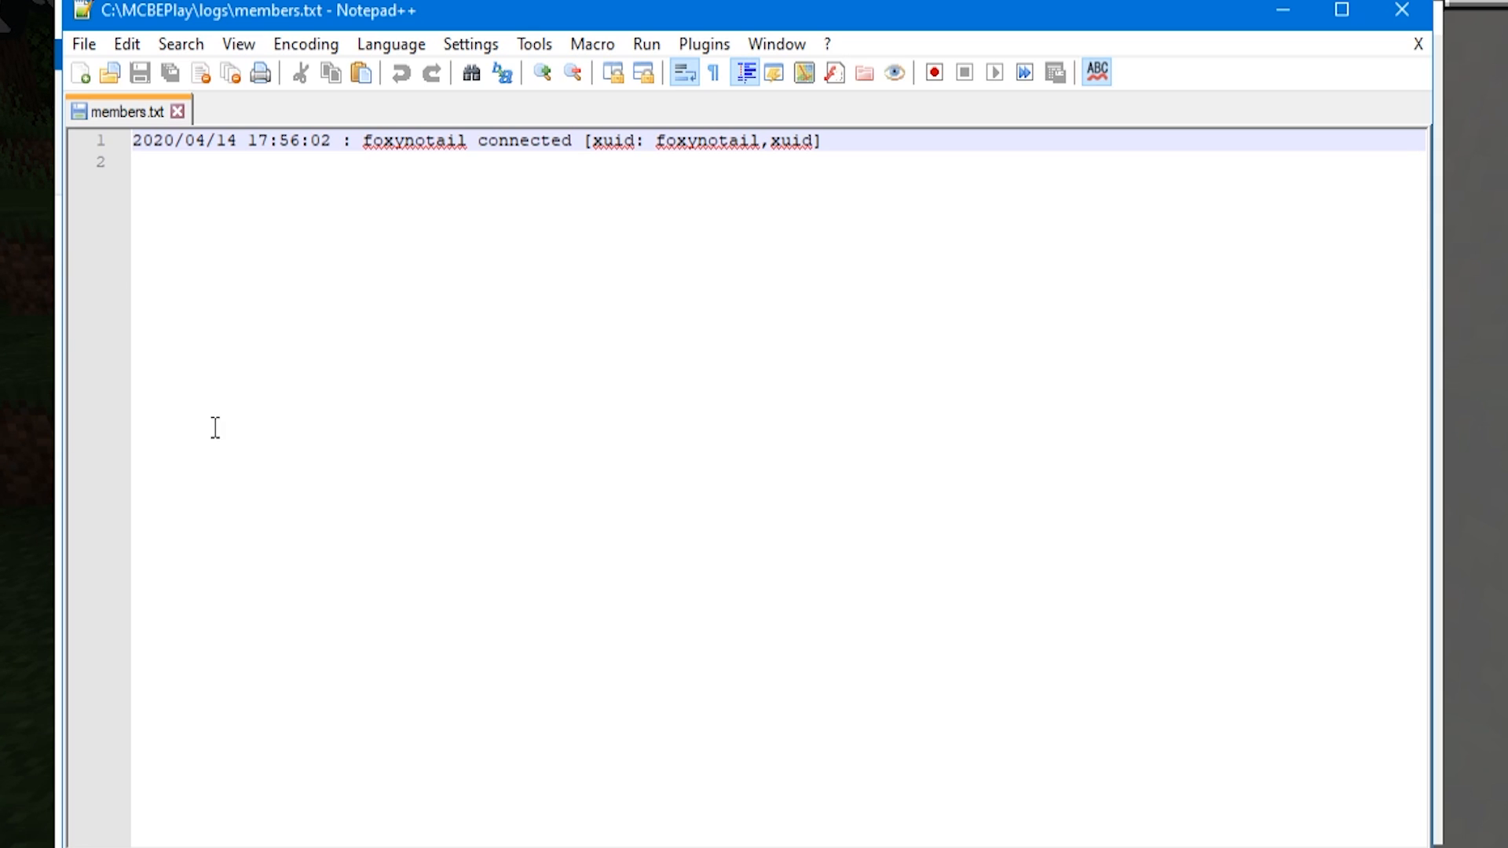
key("alt+Tab")
double_click(135, 337)
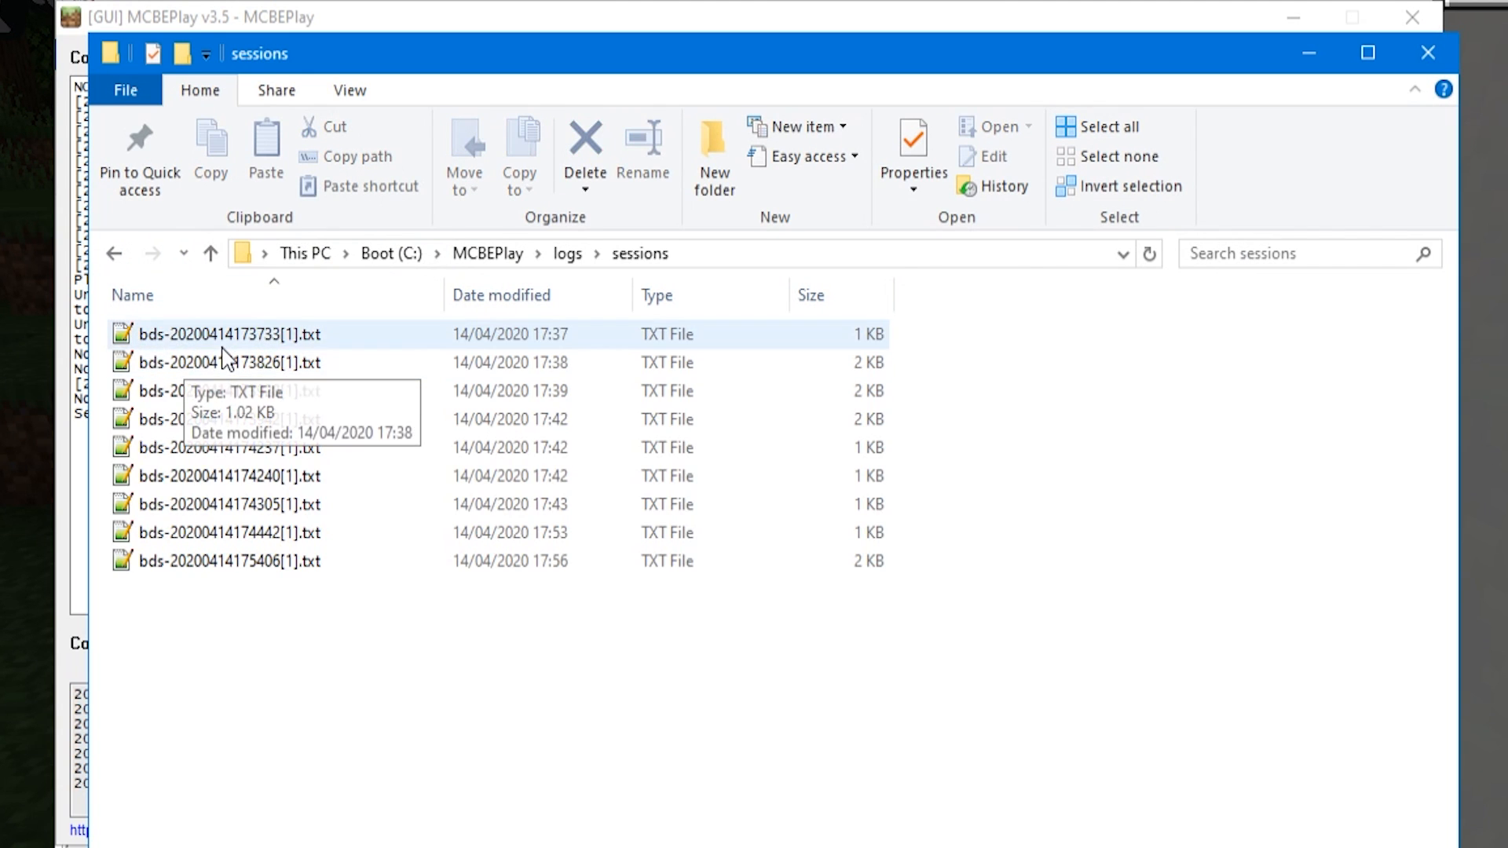
double_click(188, 338)
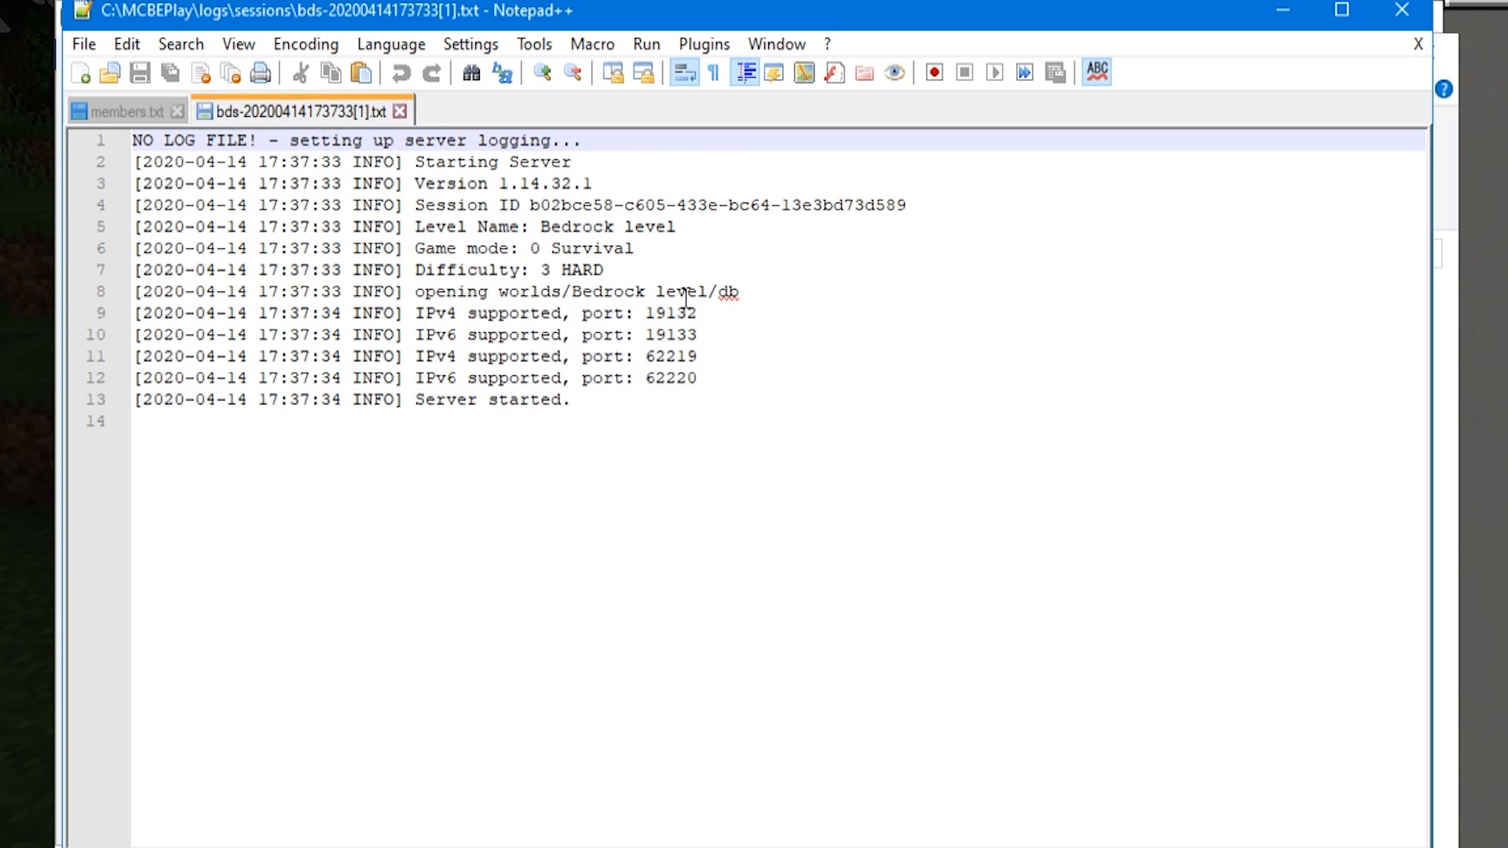
left_click(401, 113)
left_click(179, 111)
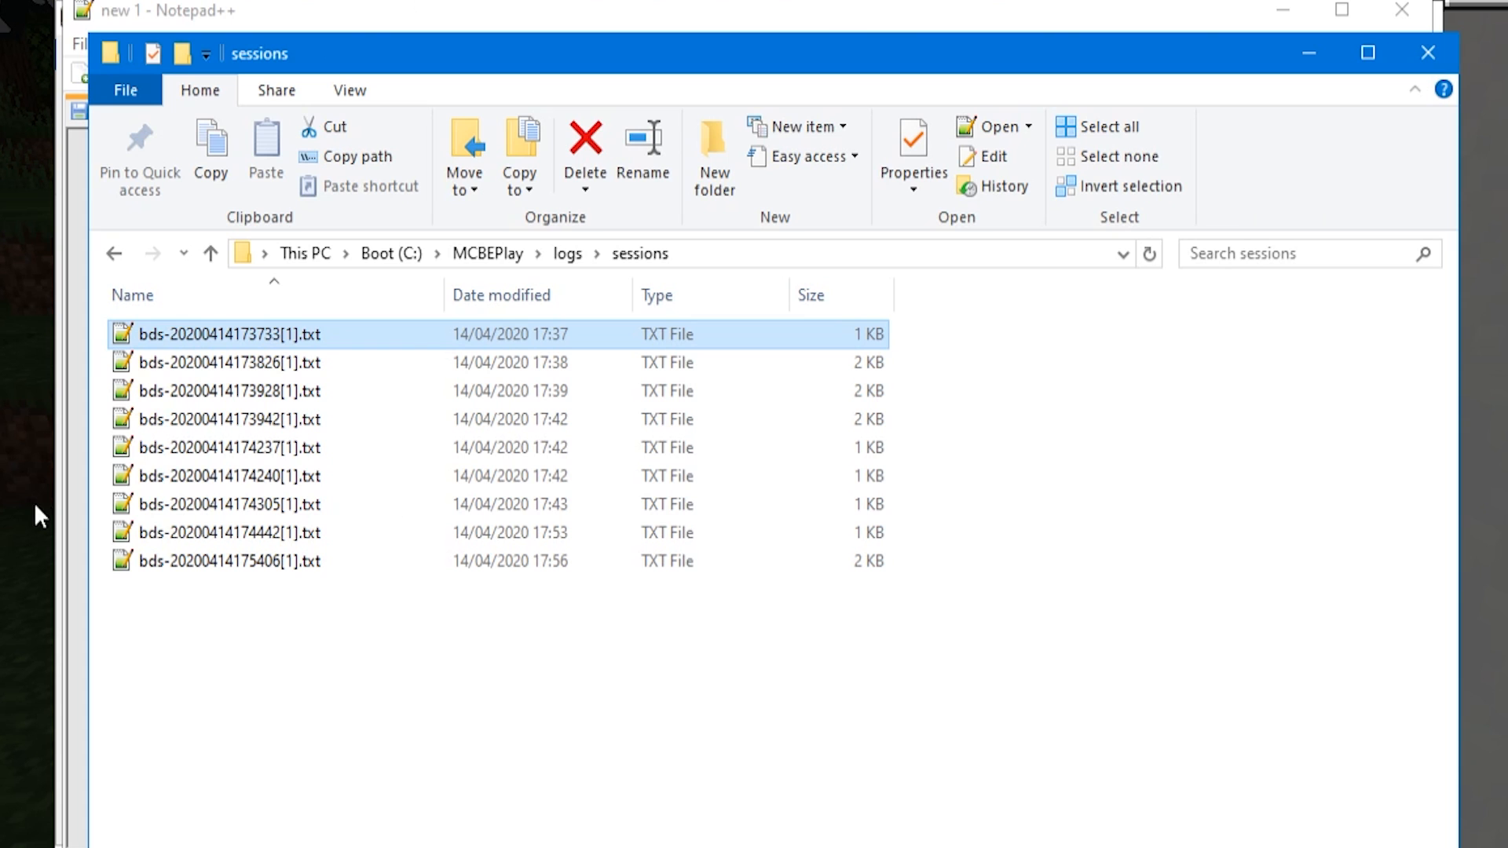
Step: Review log.txt and error.txt in the logs folder, closing each file after viewing it
left_click(567, 253)
double_click(158, 392)
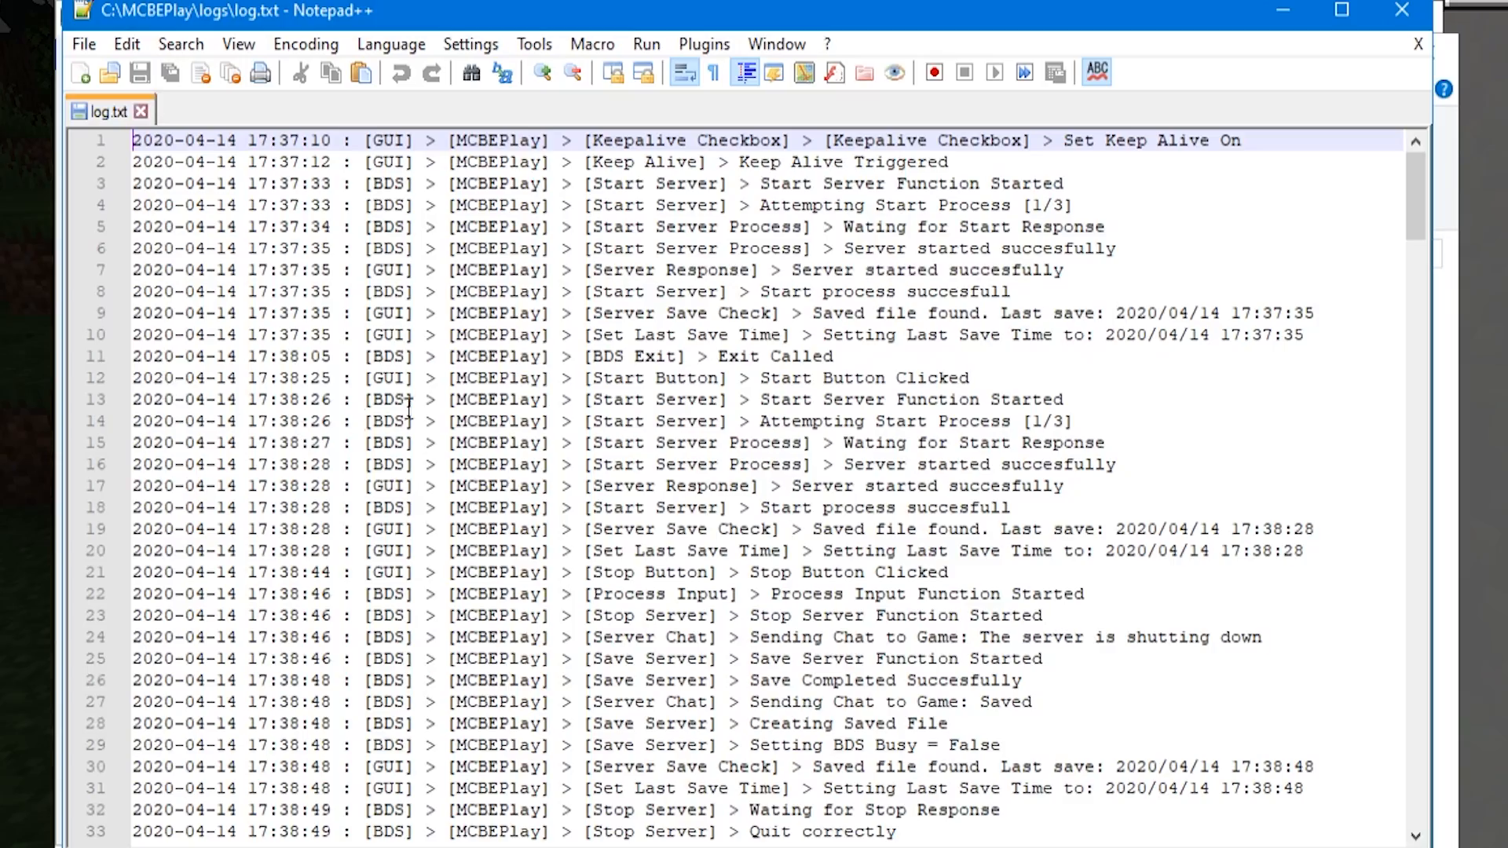
left_click_drag(1419, 206, 1437, 169)
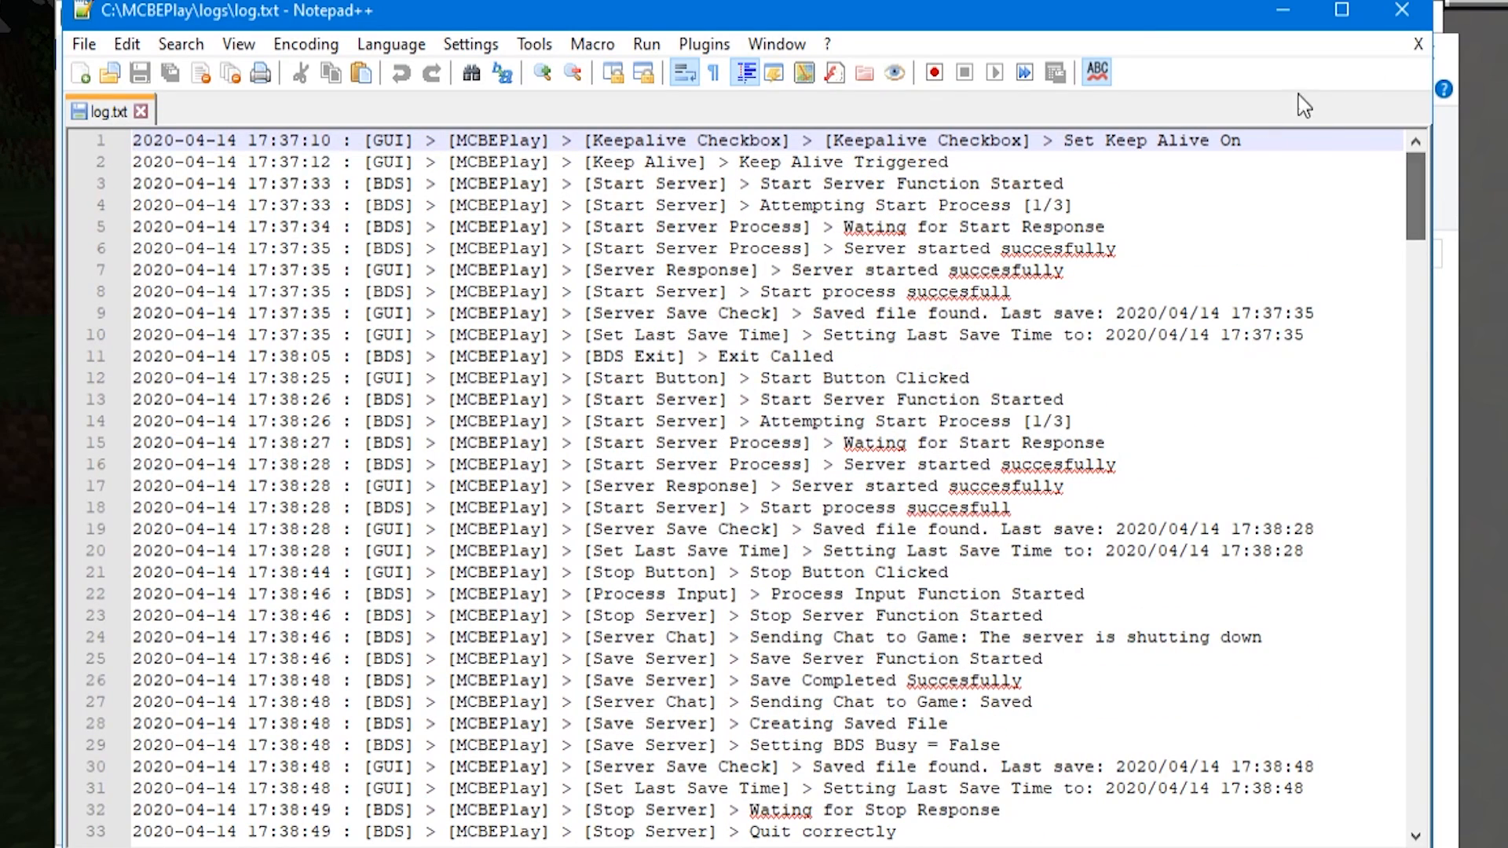
left_click(1430, 11)
left_click(387, 533)
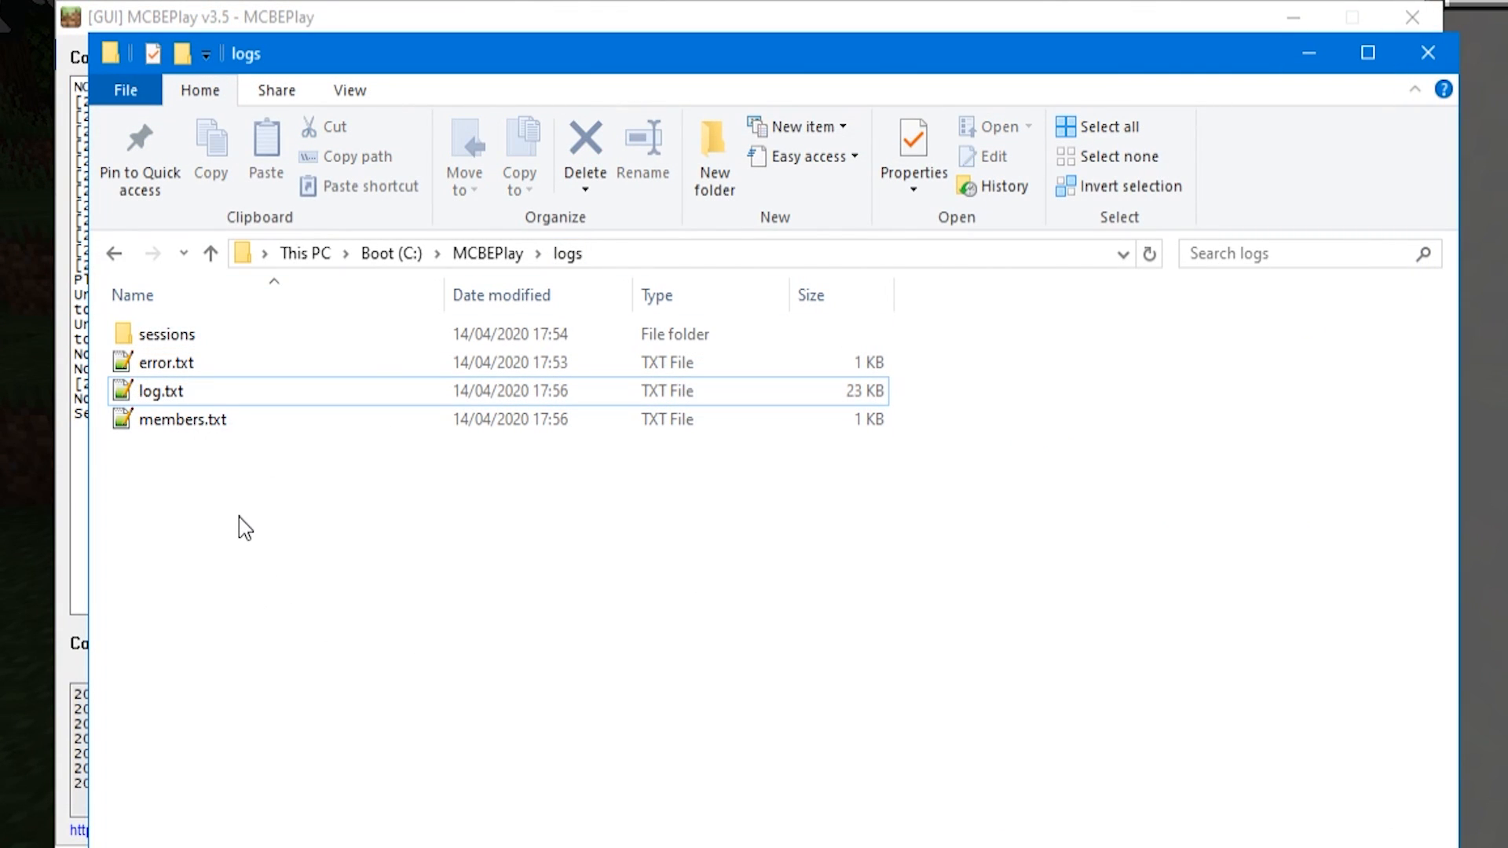
double_click(141, 365)
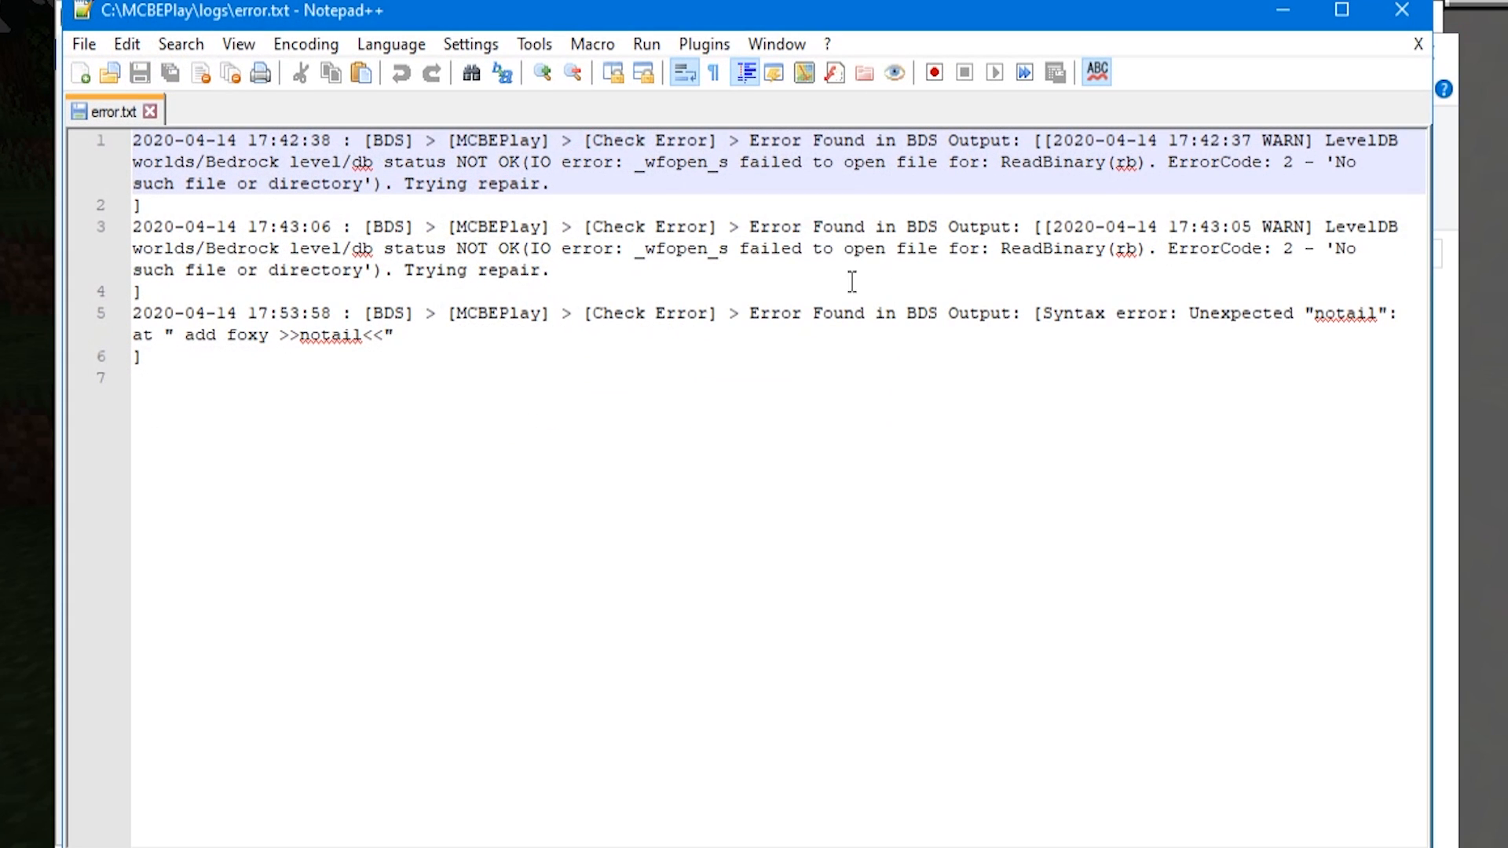
left_click(1402, 11)
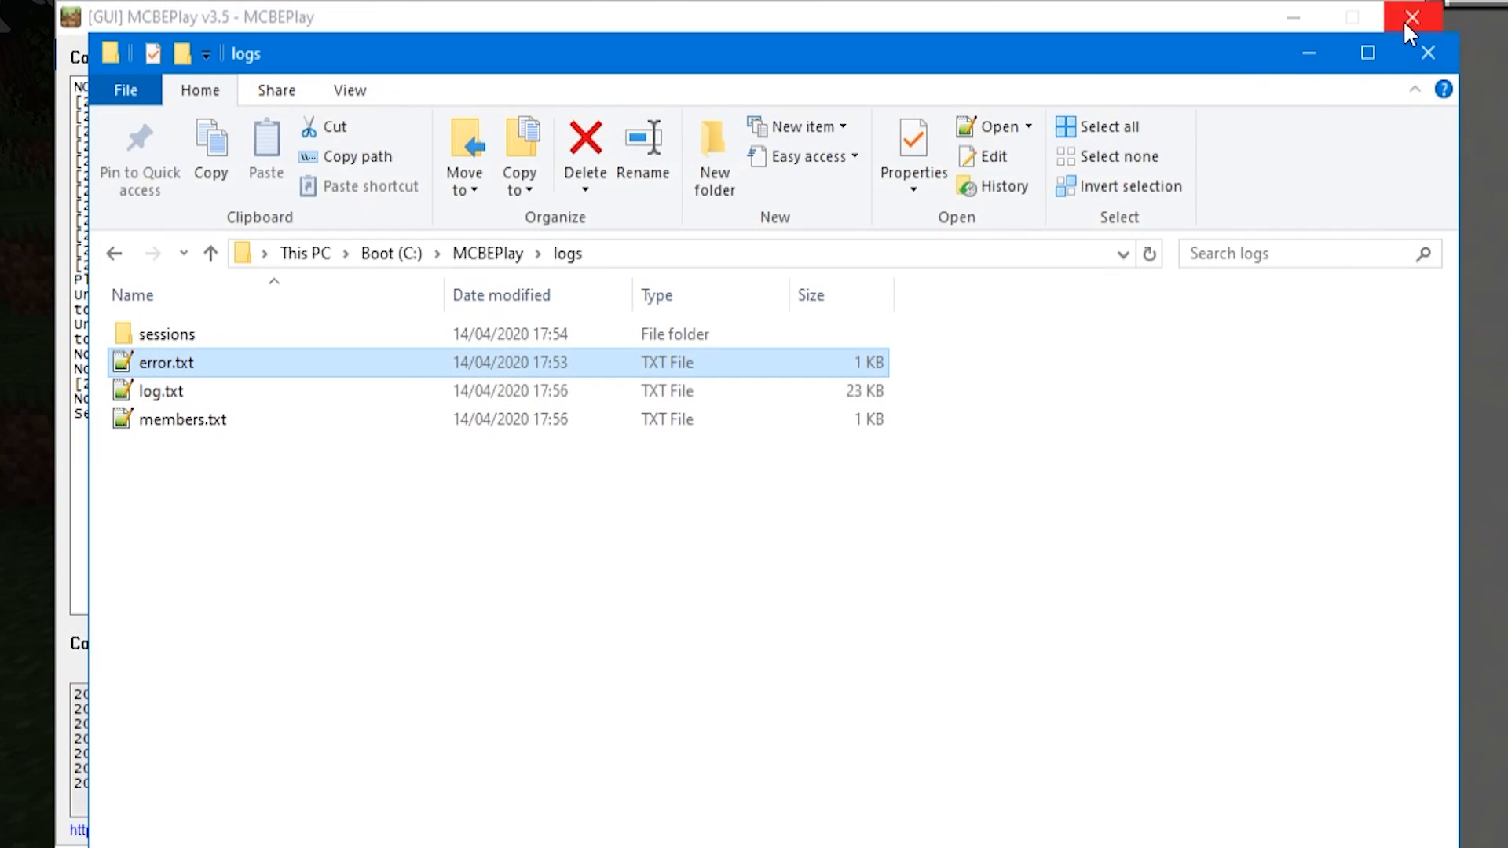
Step: Open options.txt in the MCBEPlay folder, set verbose_logging to true, and save the file
left_click(473, 256)
left_click(154, 512)
double_click(154, 512)
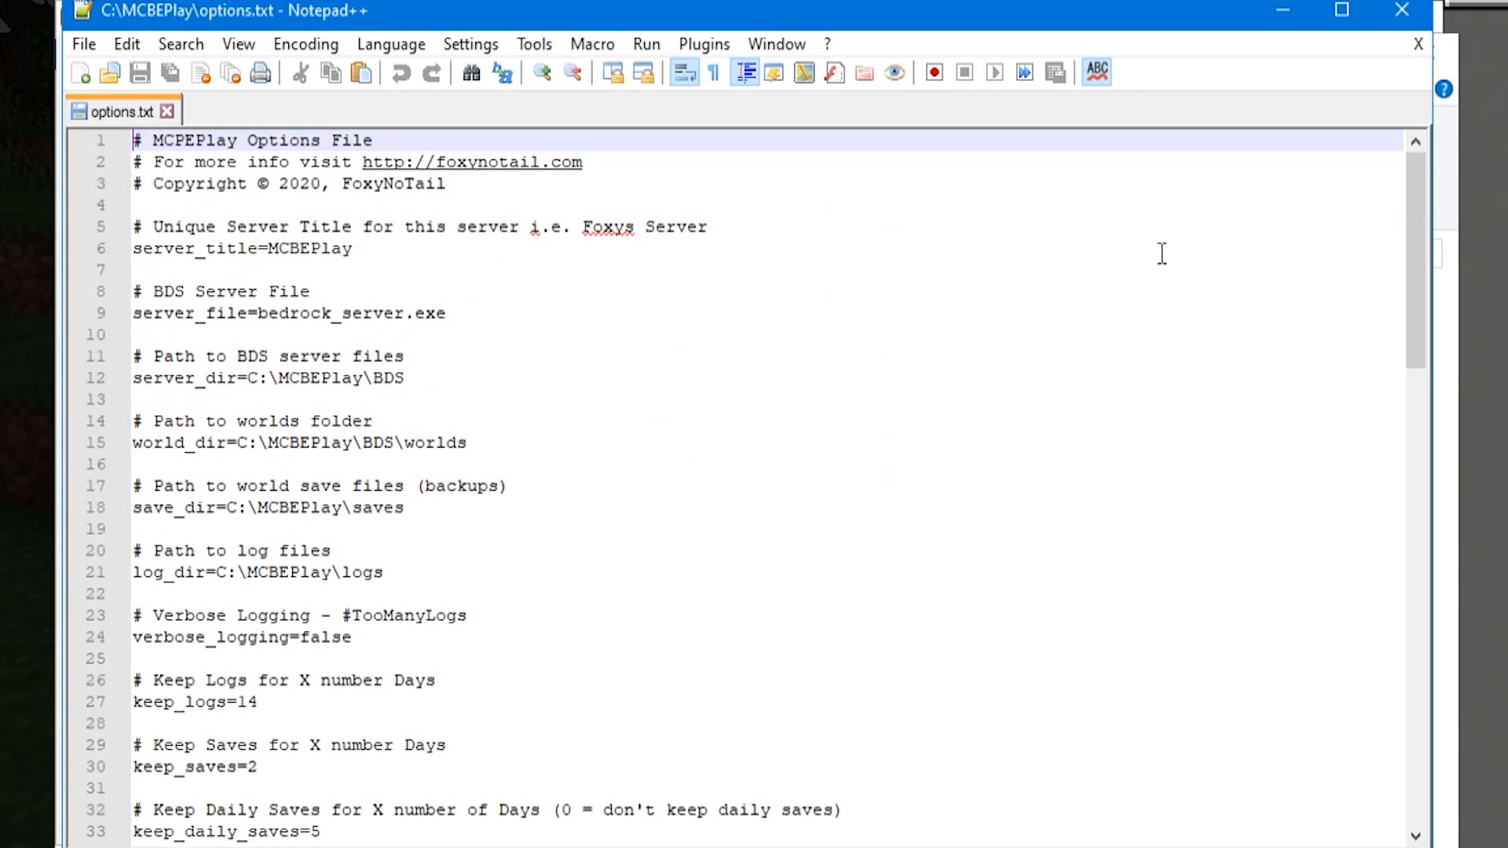
left_click_drag(1413, 248, 1406, 750)
left_click_drag(305, 638, 389, 649)
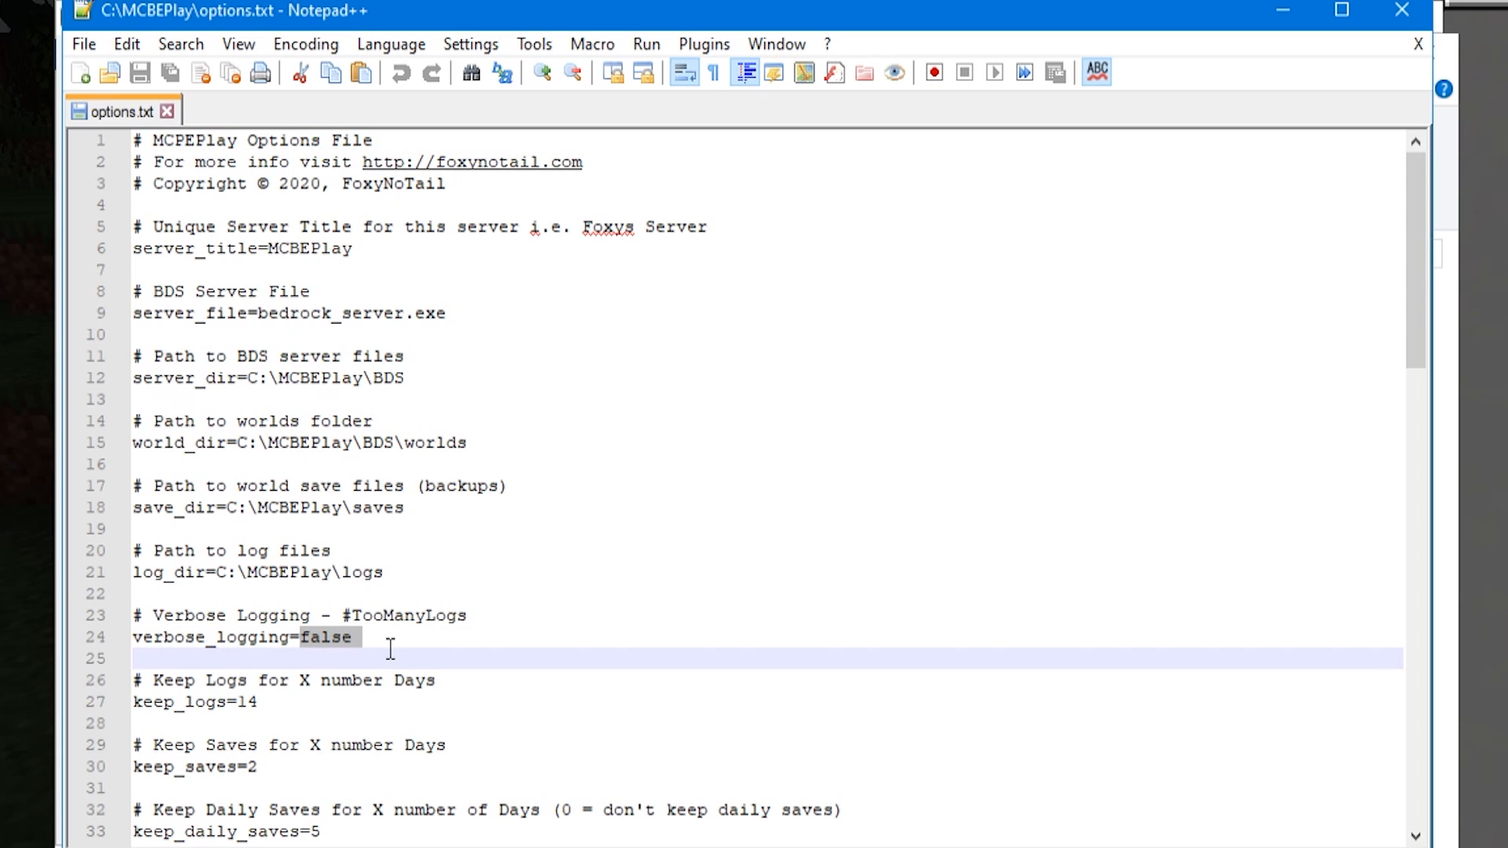
double_click(331, 637)
type("tru")
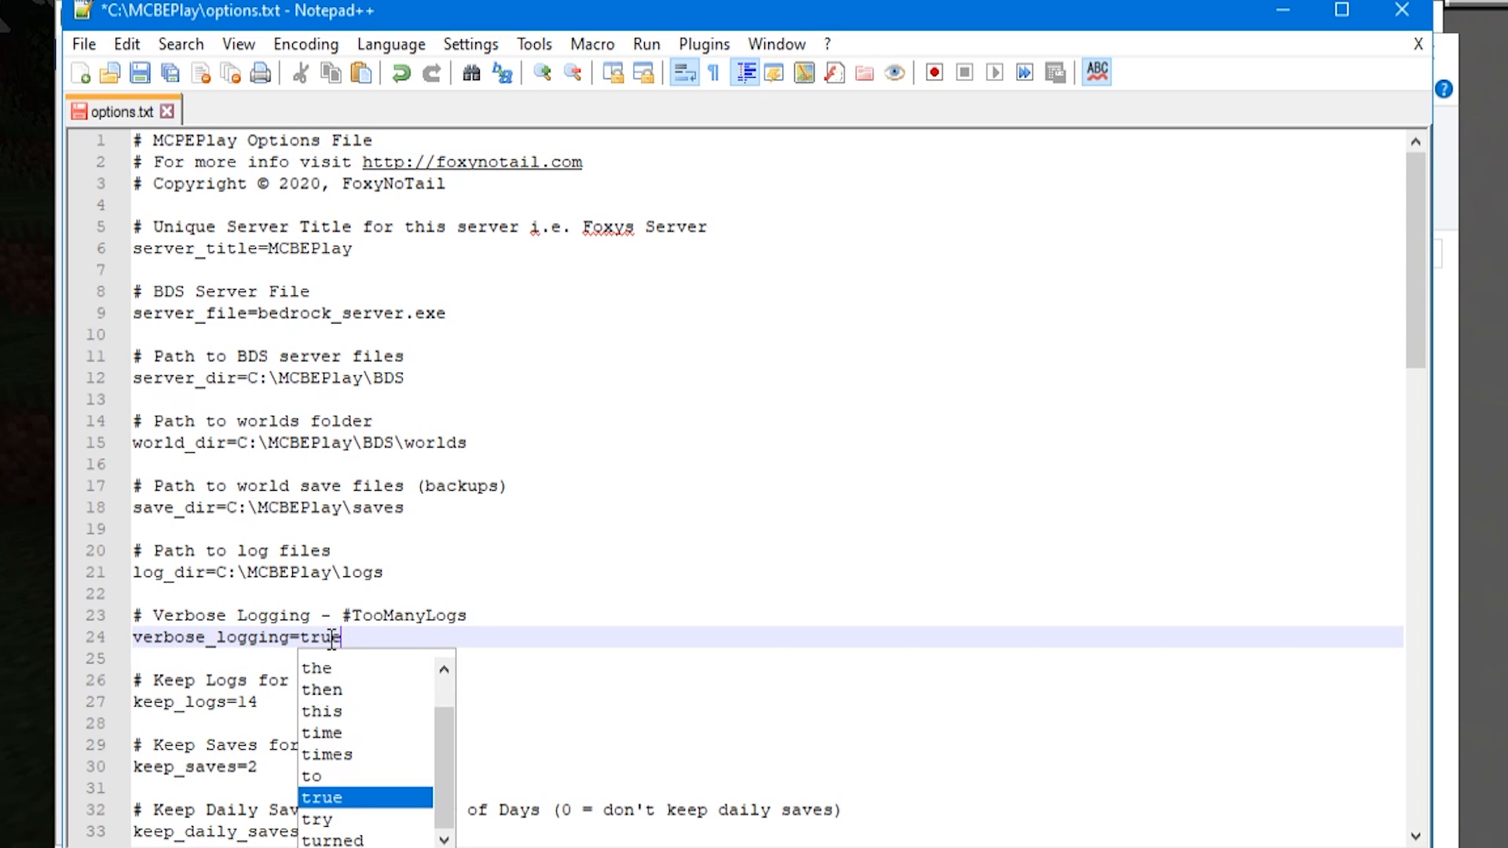
key("ctrl+s")
Step: Switch to MCBEPlay, stop the running server, and close the program
key("alt+Tab")
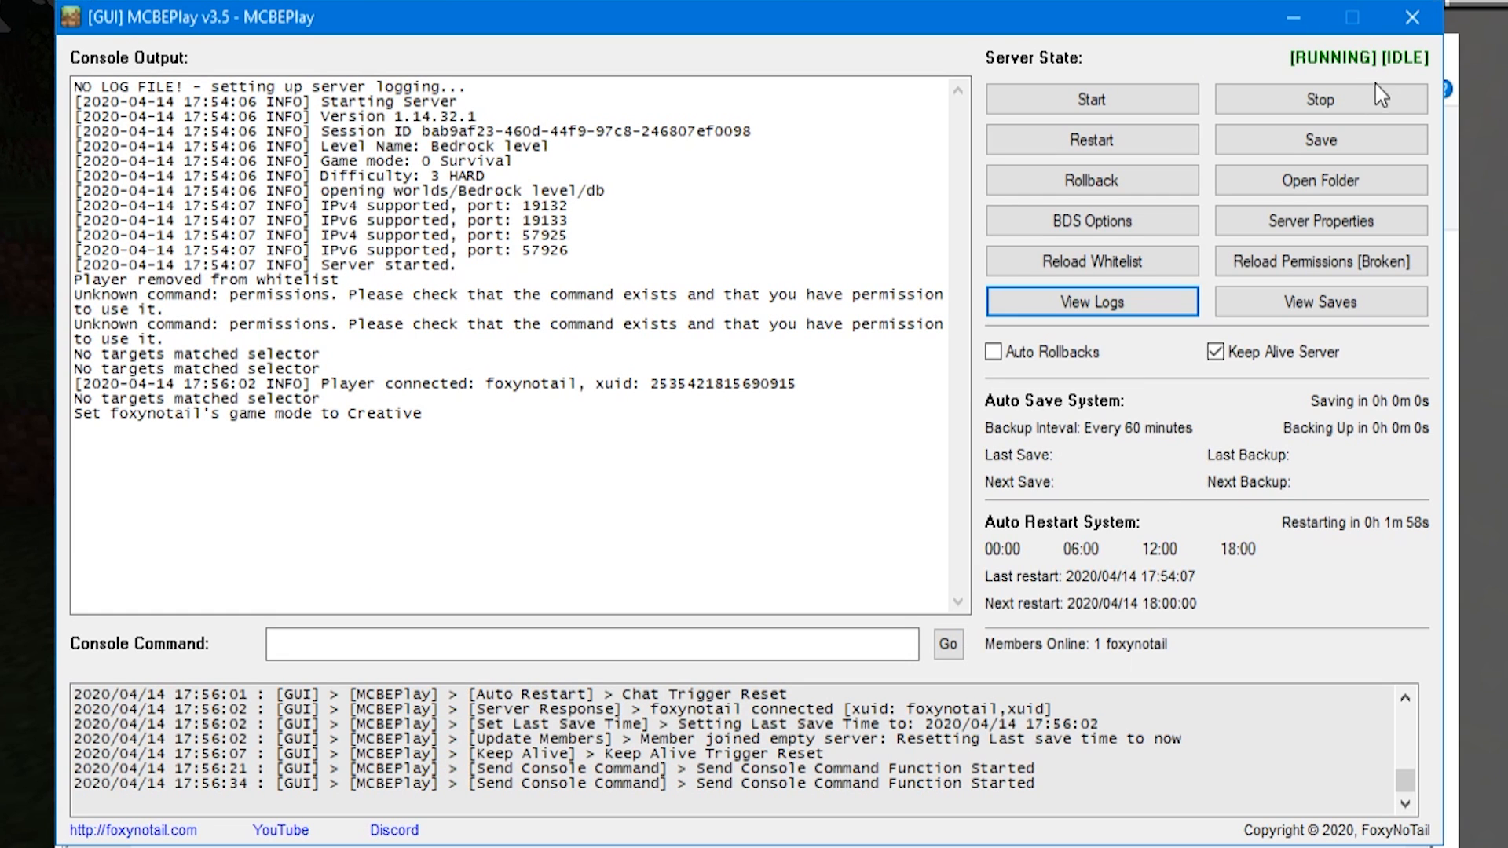
left_click(1337, 111)
left_click(695, 482)
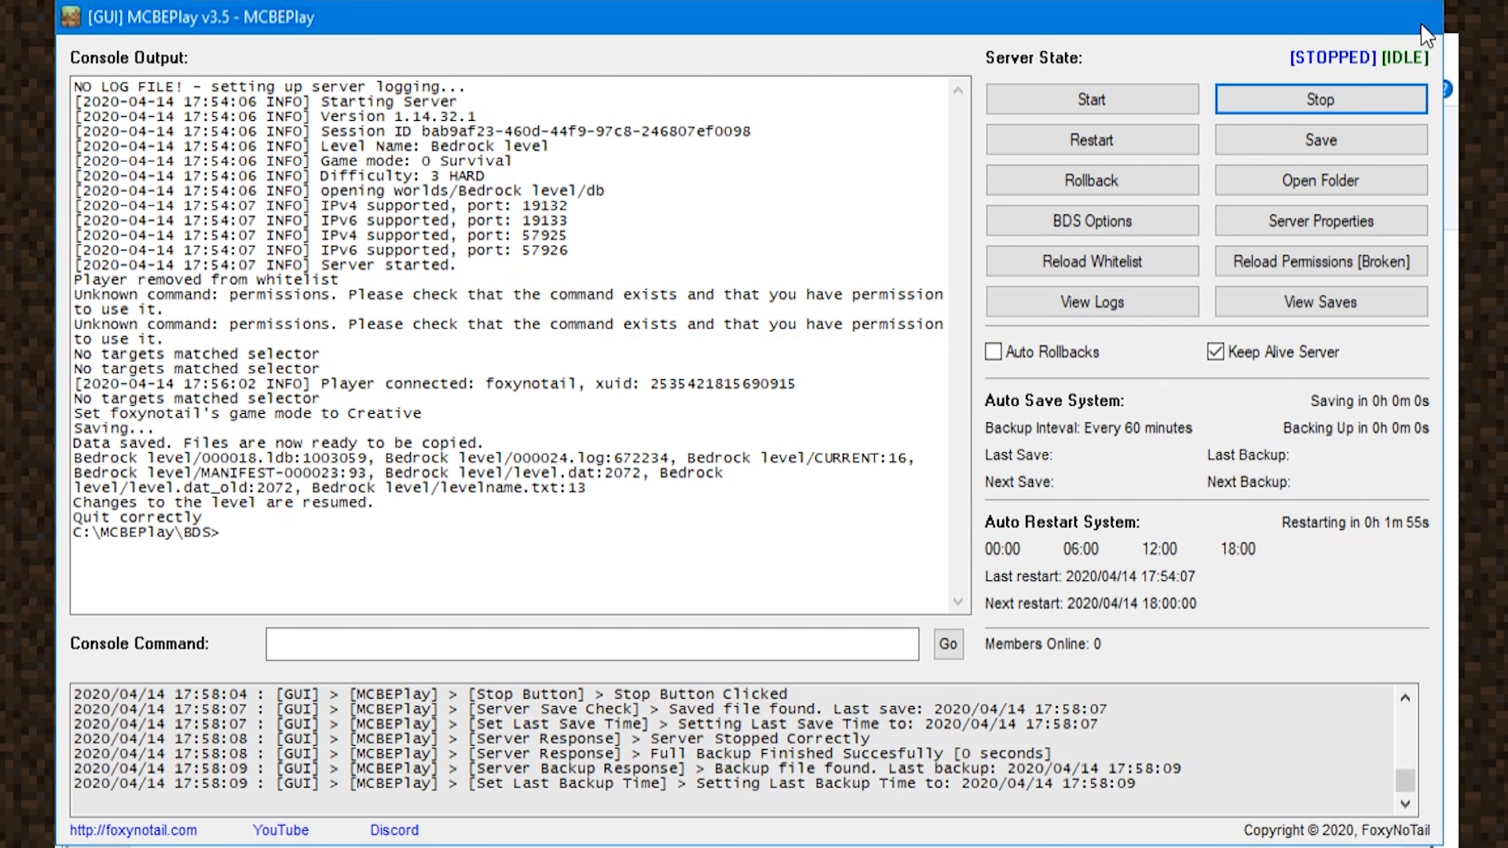
left_click(1406, 17)
left_click(1399, 12)
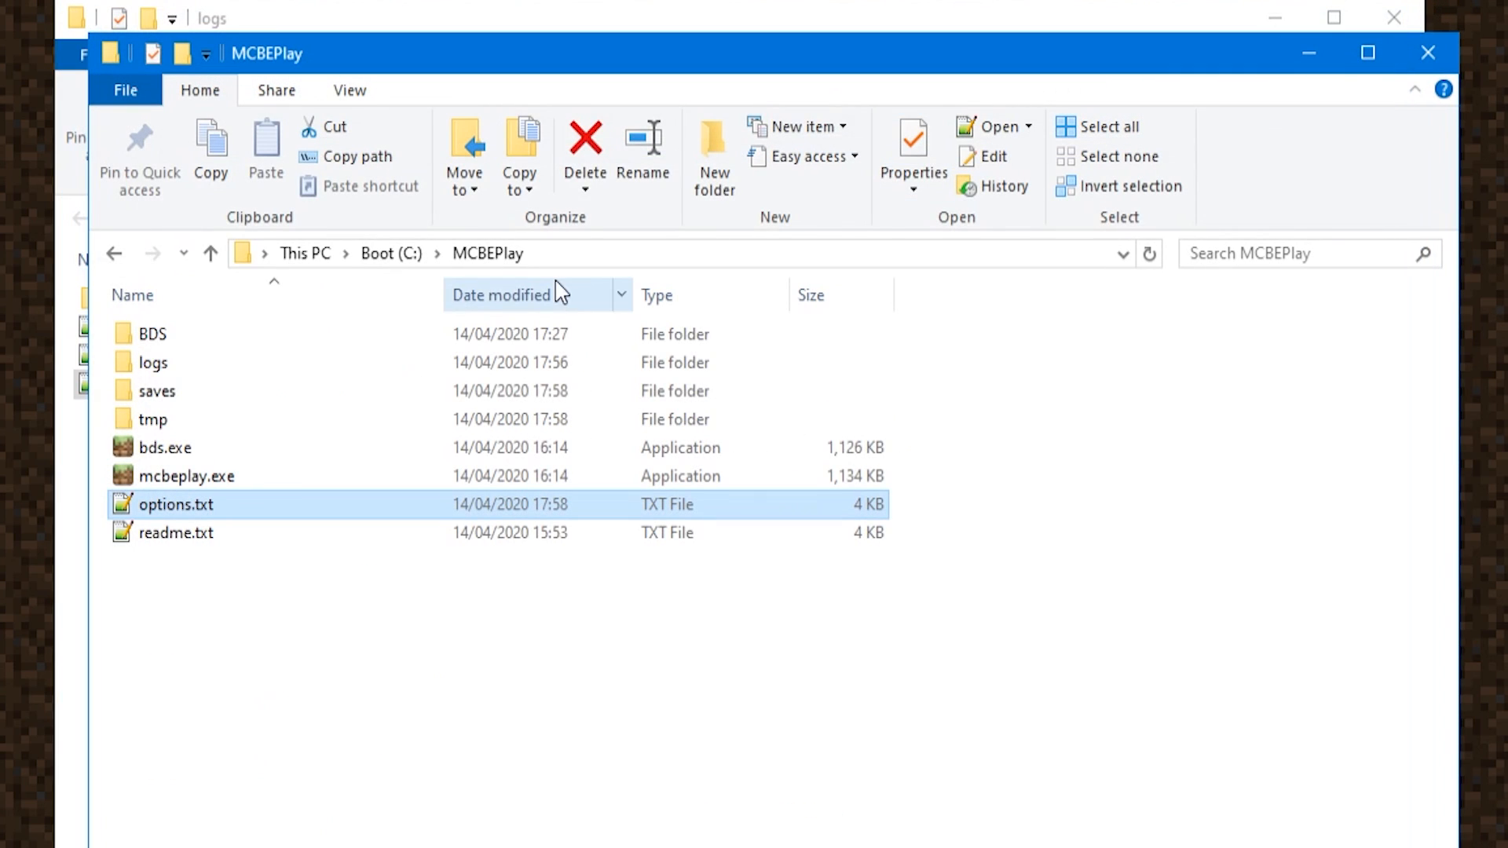
Step: Launch mcbeplay.exe from the MCBEPlay folder and start the server
double_click(222, 480)
left_click(1009, 77)
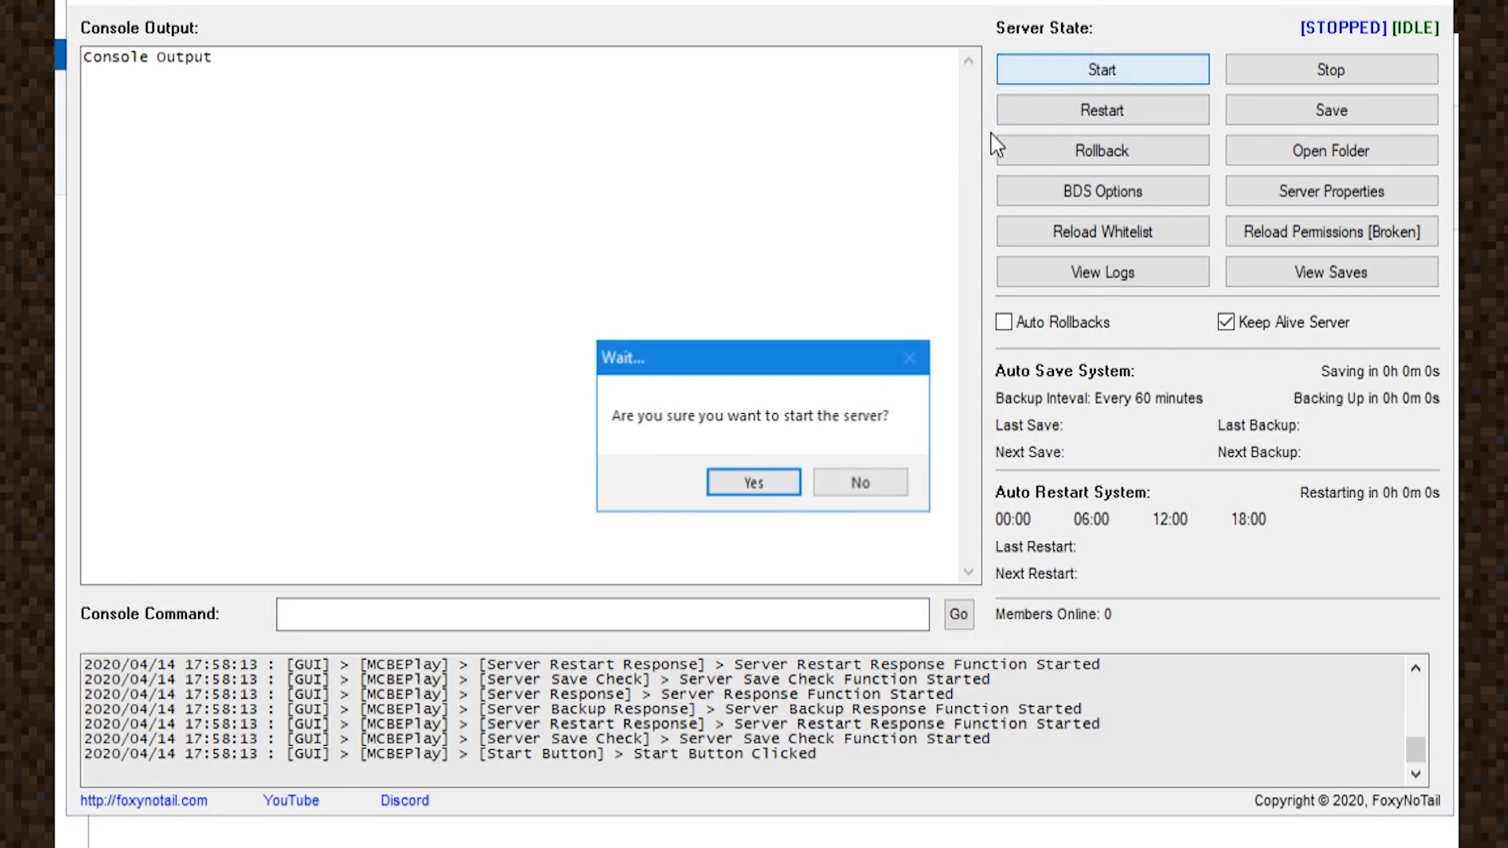
left_click(755, 482)
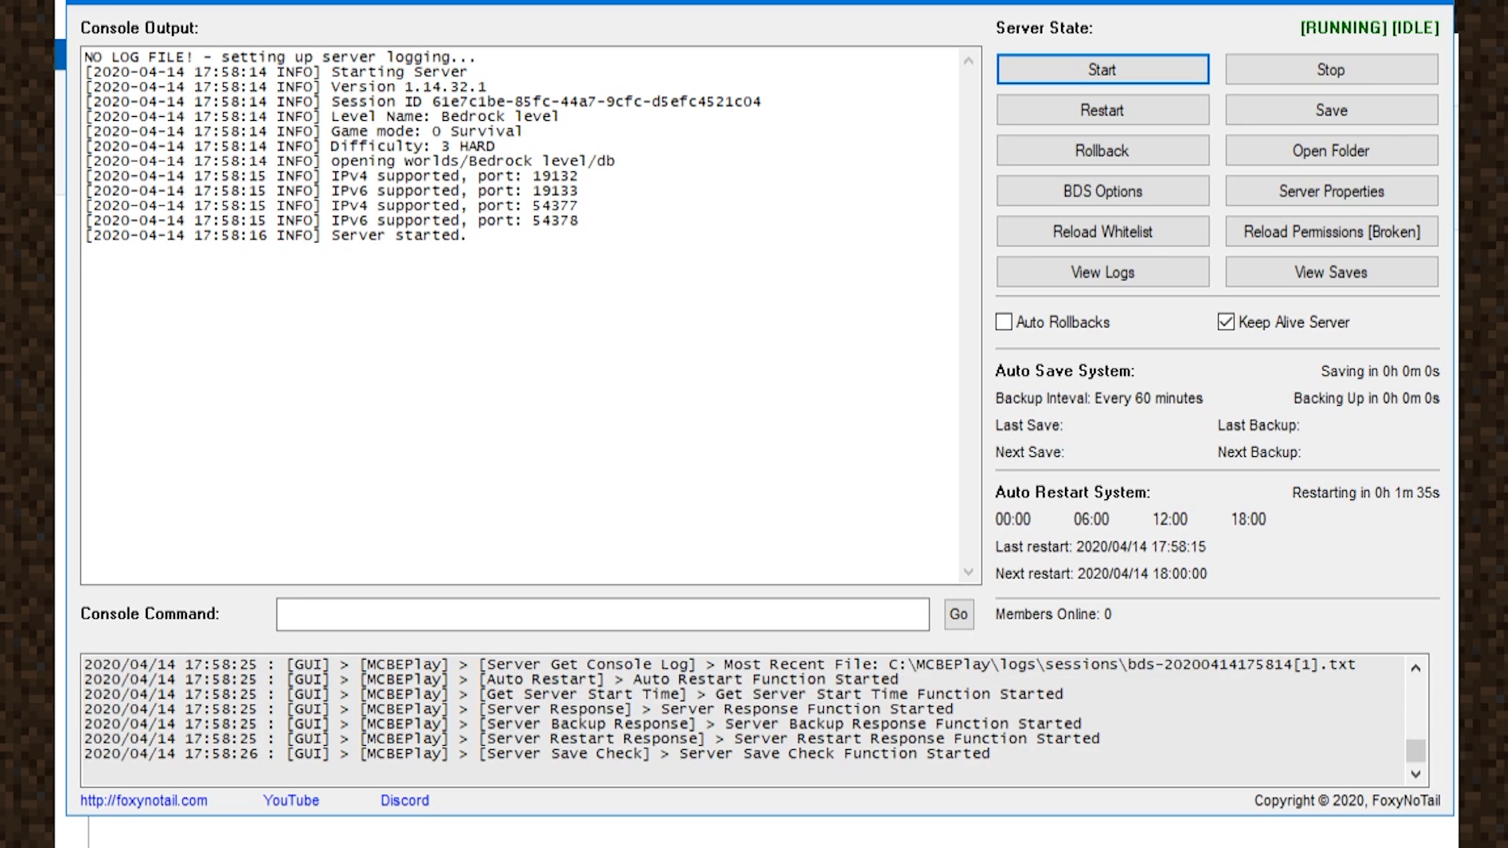
Step: Open the logs folder from MCBEPlay, examine the latest verbose entries at the end of log.txt, and close the file
left_click(1110, 274)
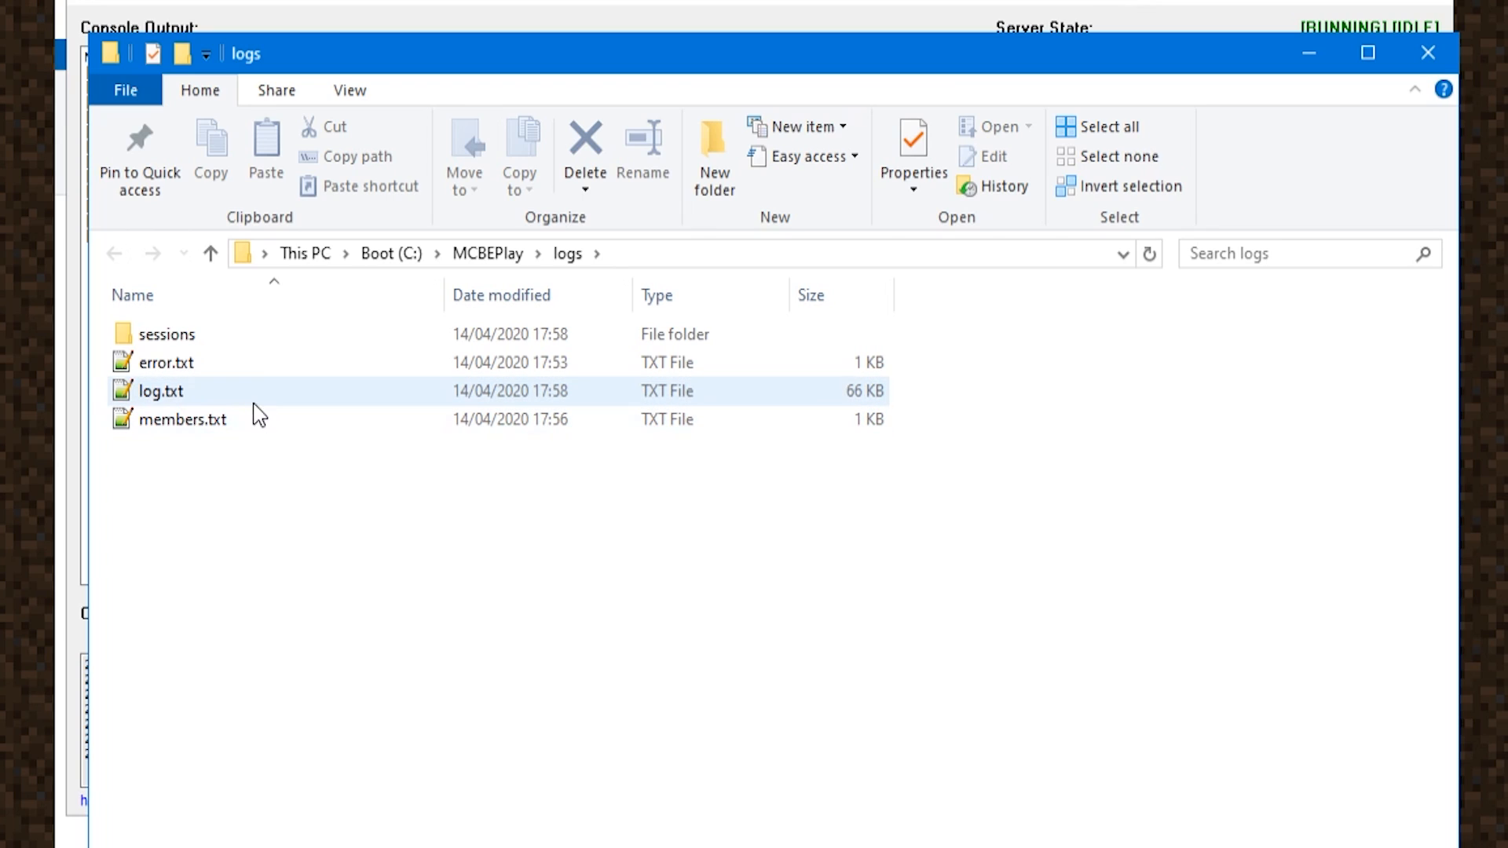
double_click(153, 397)
left_click_drag(1416, 175, 1414, 809)
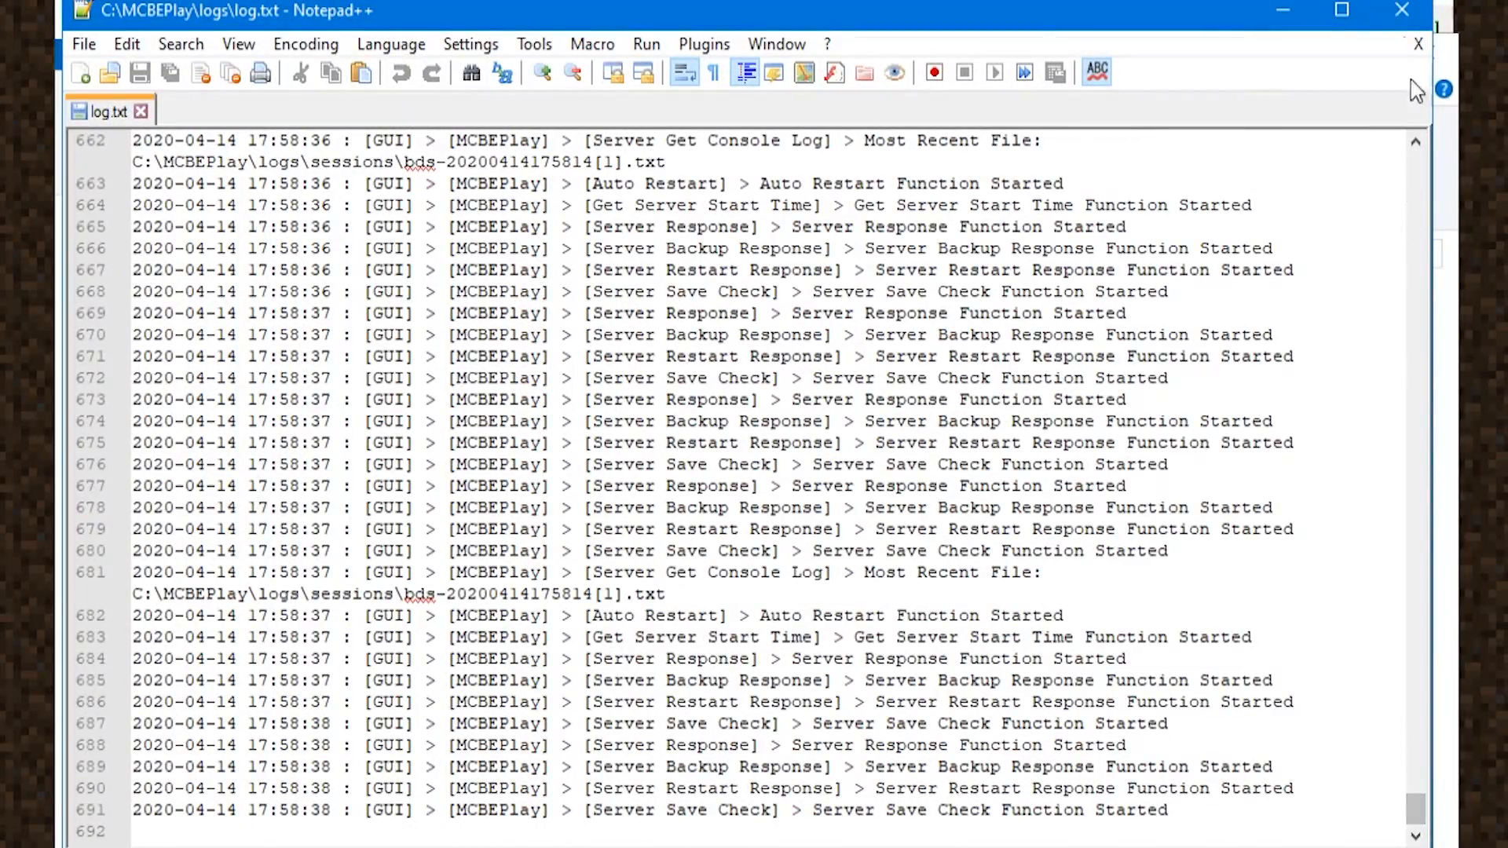
left_click(1400, 13)
left_click(911, 509)
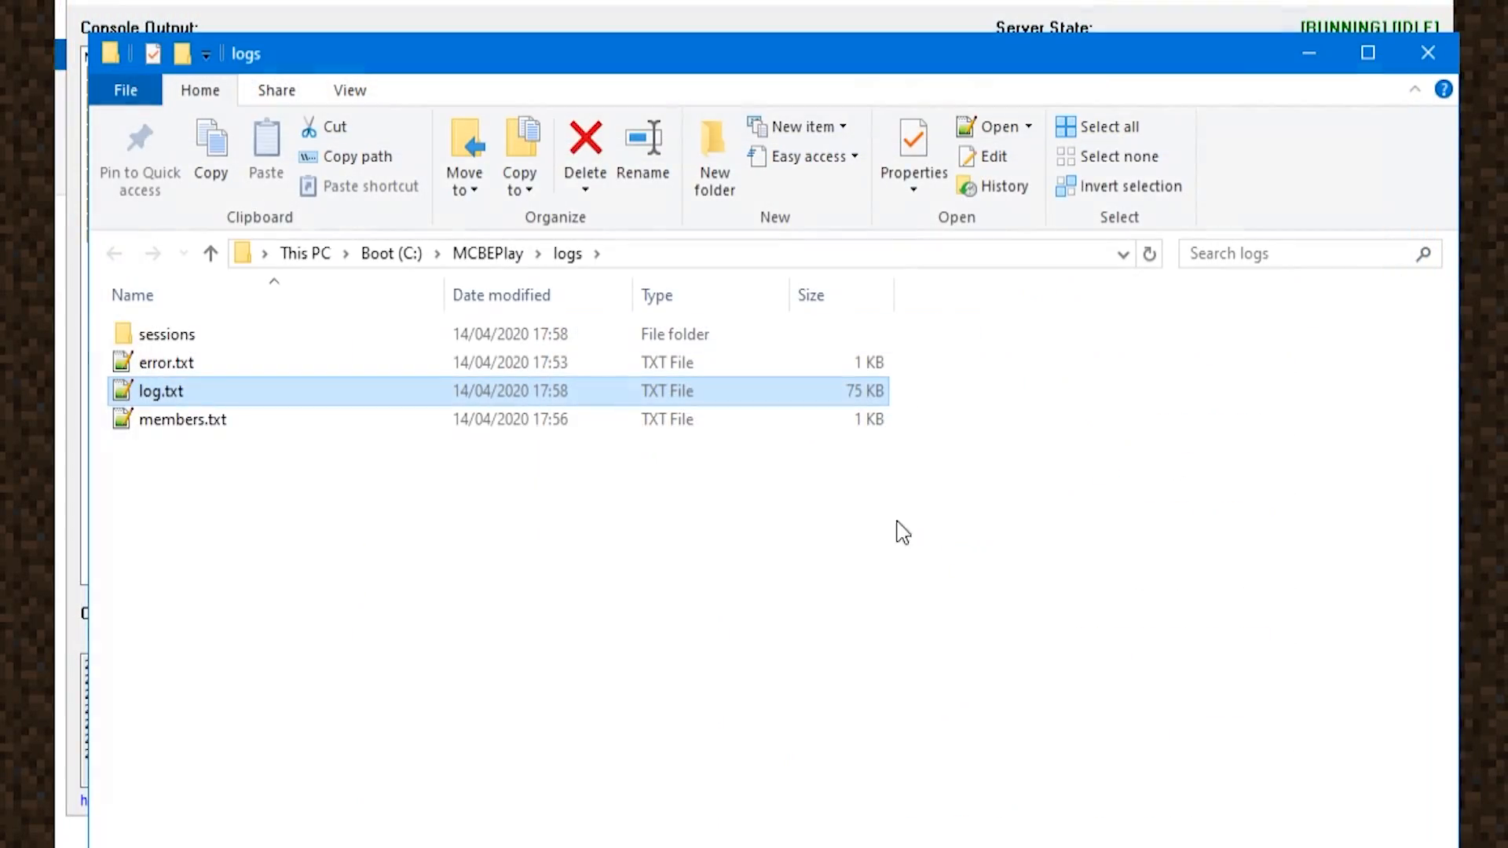
Step: Set verbose_logging back to false in the MCBEPlay folder's options.txt, then save and close the file
left_click(489, 253)
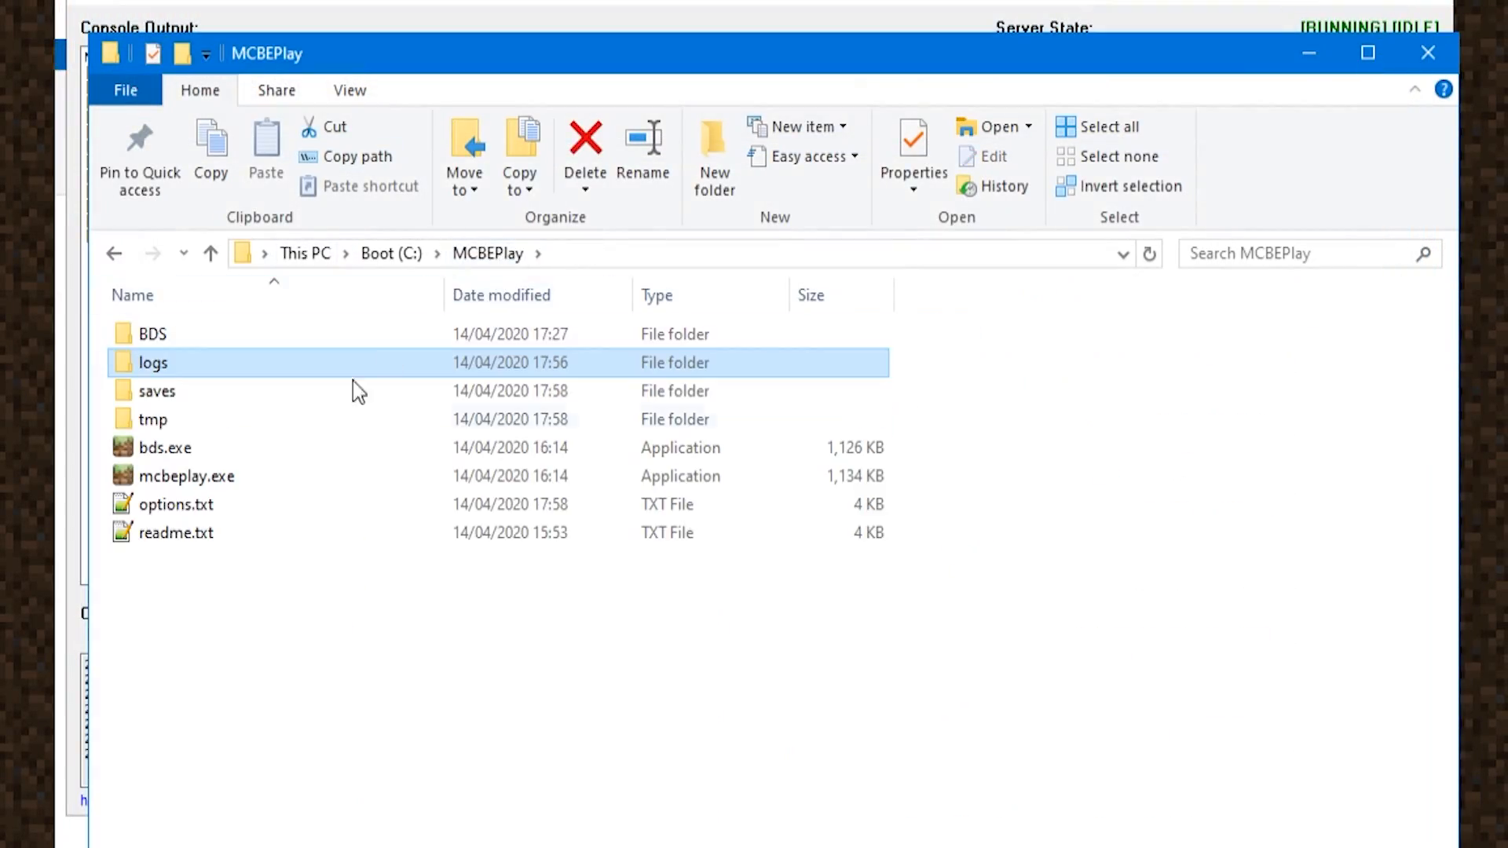
double_click(200, 498)
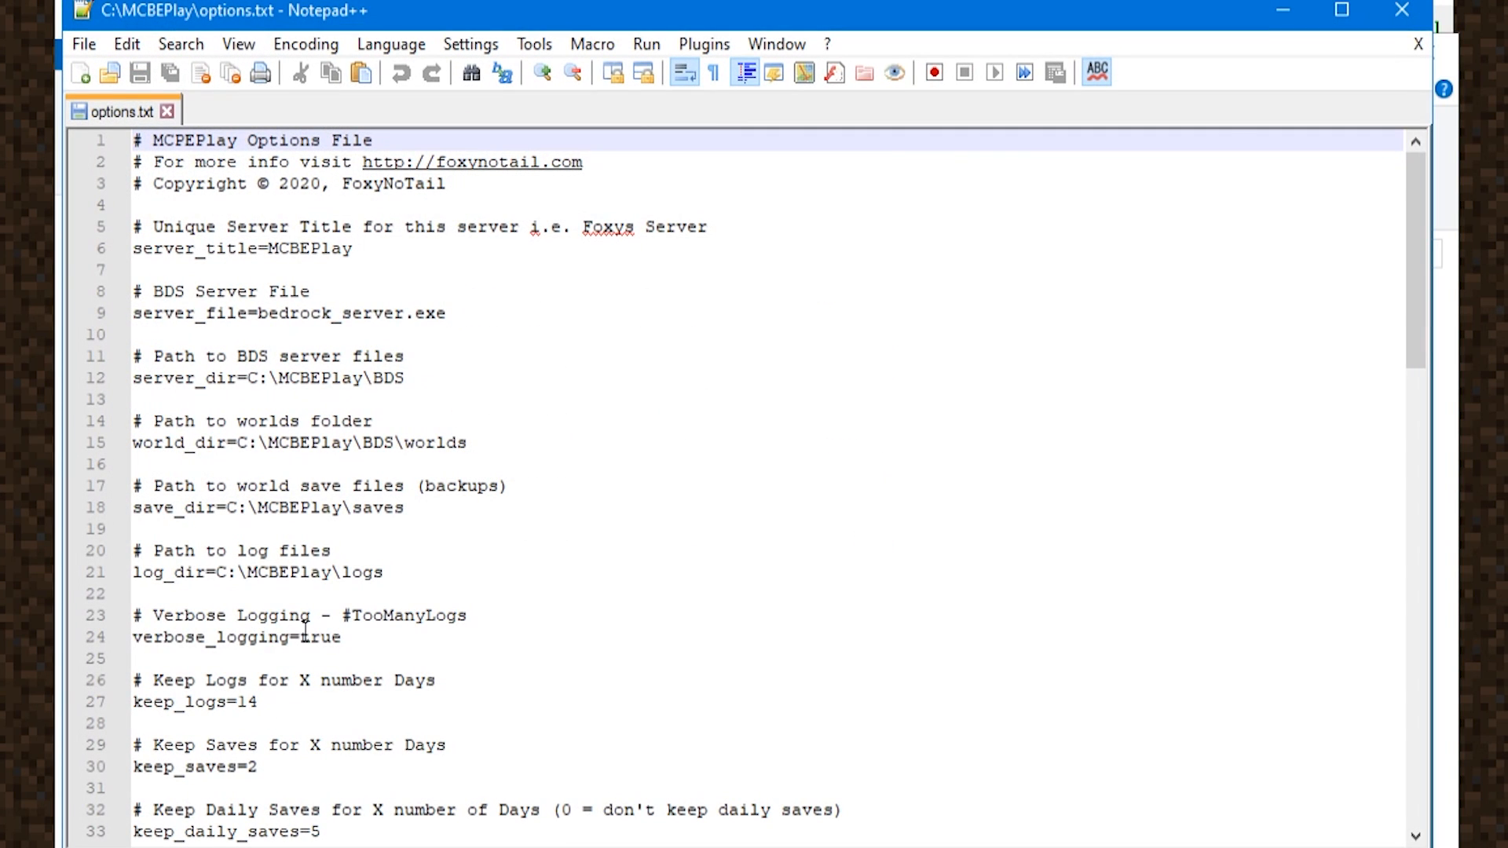
double_click(306, 635)
type("fals")
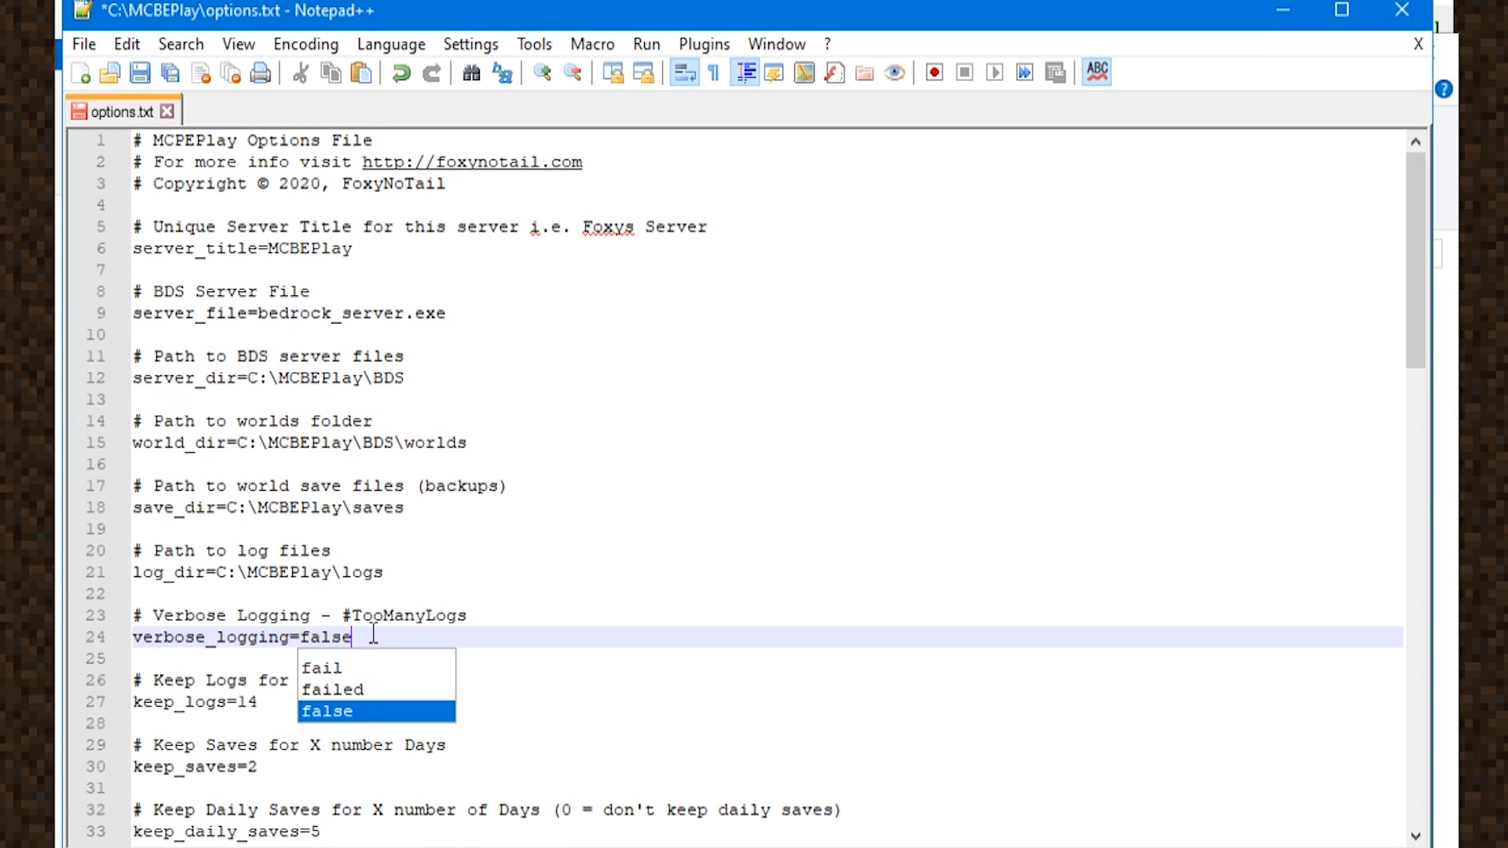
key("ctrl+s")
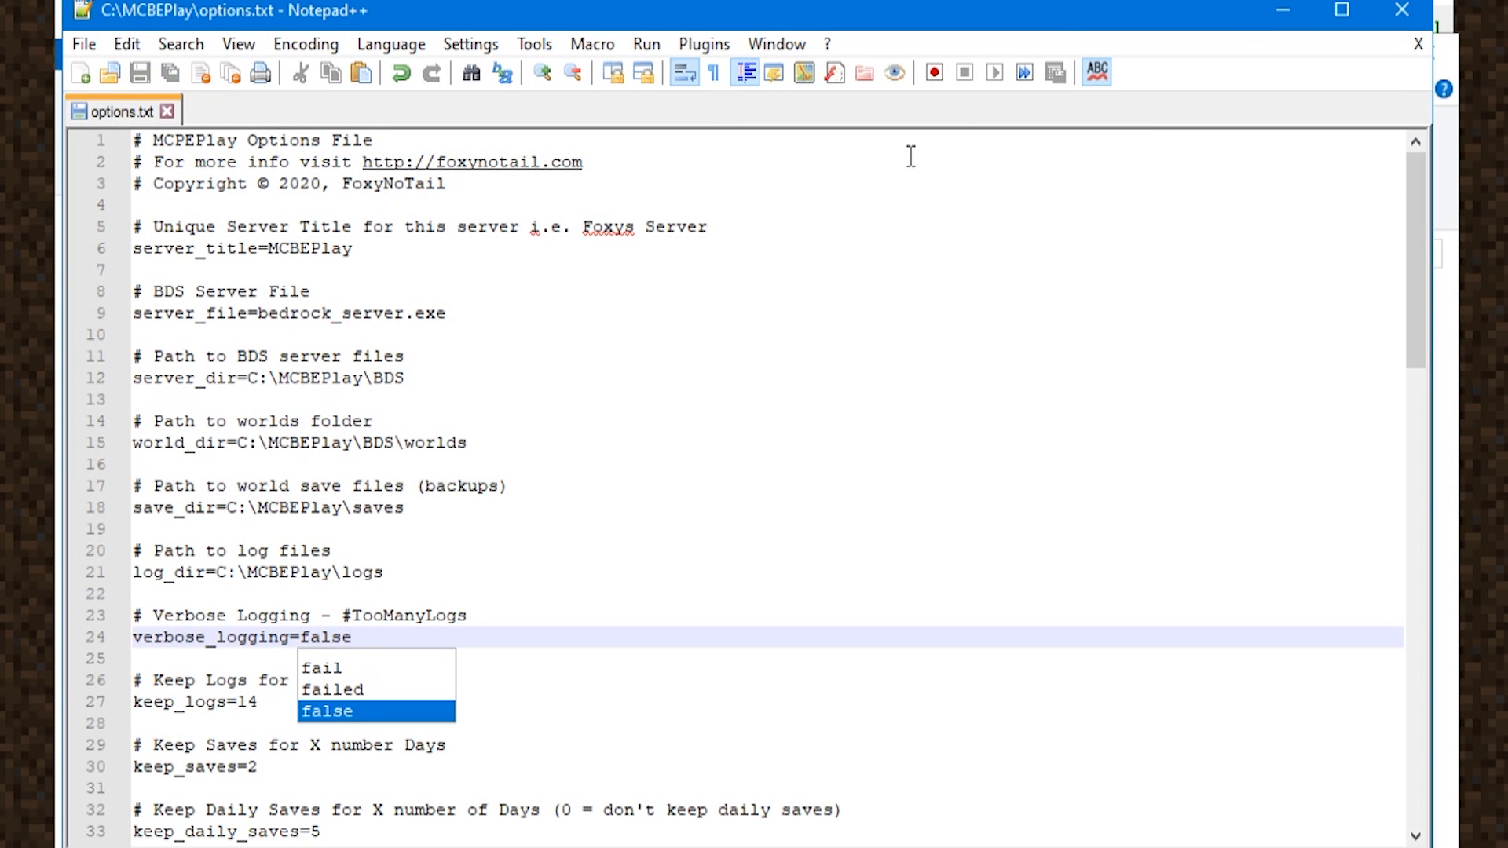
left_click(1398, 29)
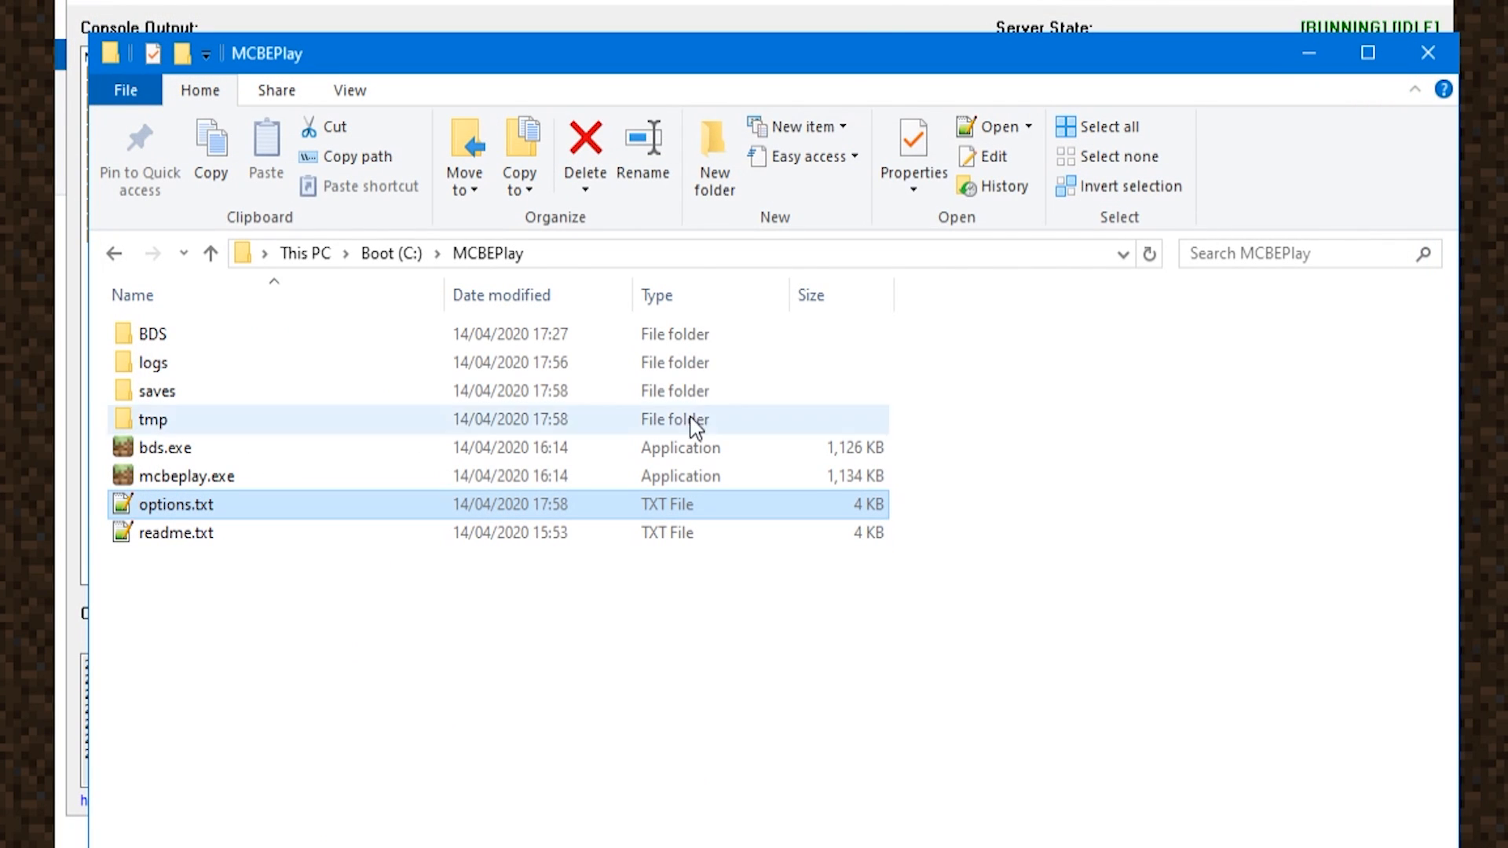
Step: Return to the MCBEPlay window, stop the server again, and exit the program
left_click(883, 19)
left_click(1334, 70)
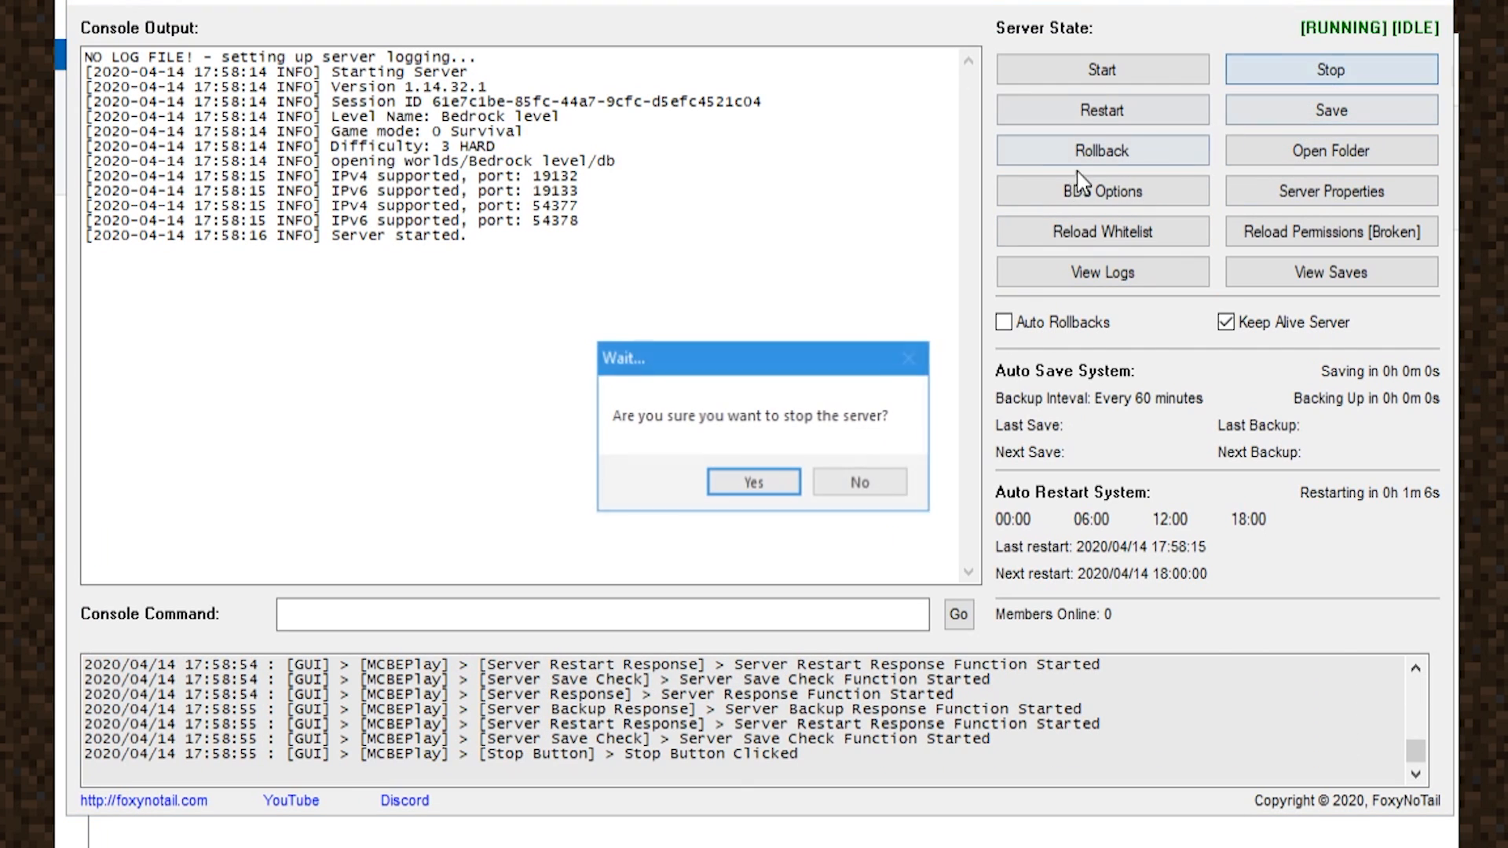
left_click(663, 481)
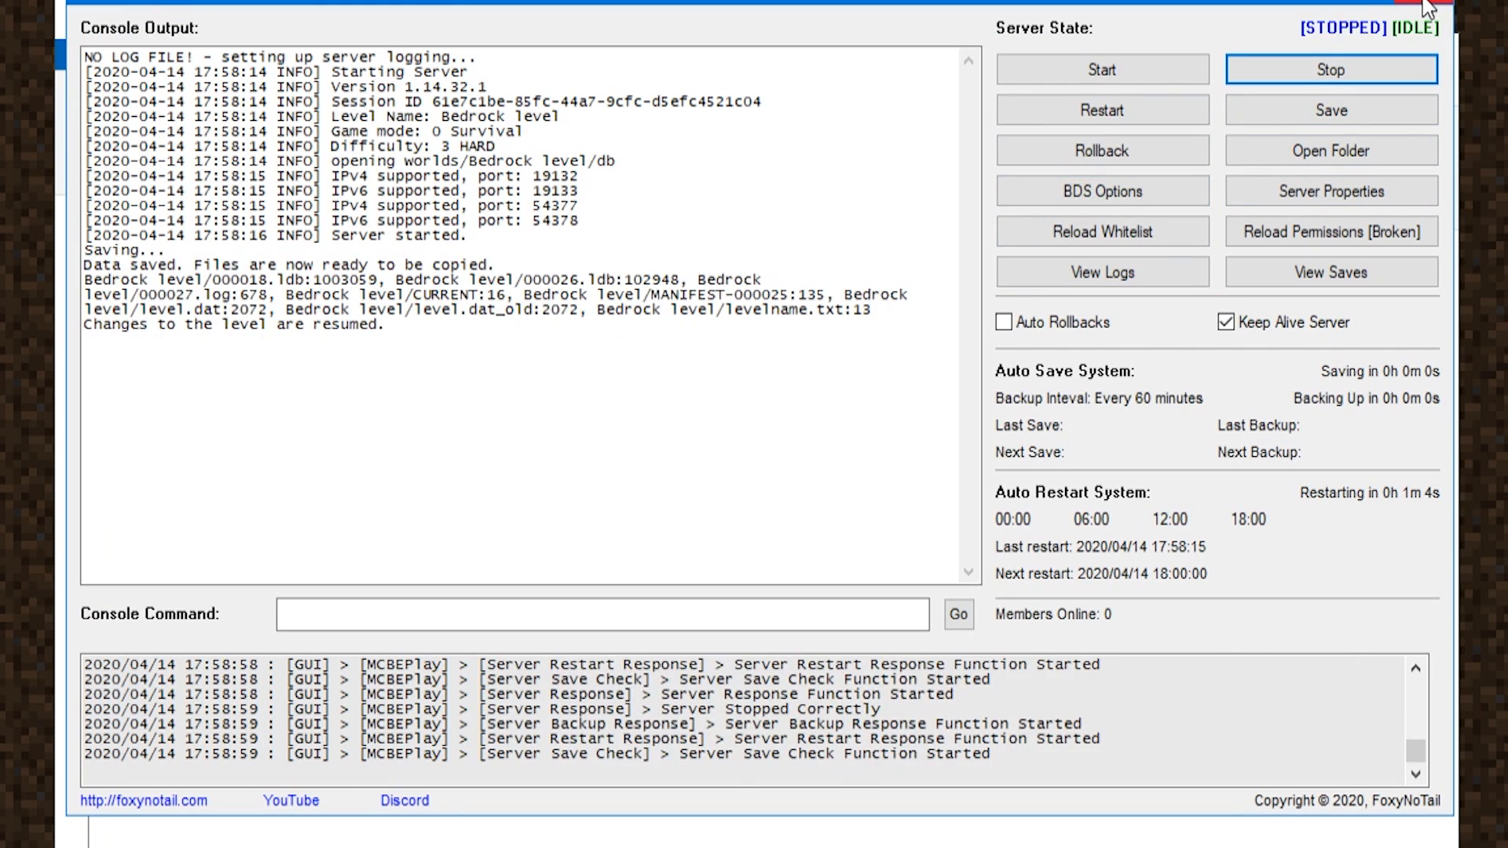
left_click(1426, 2)
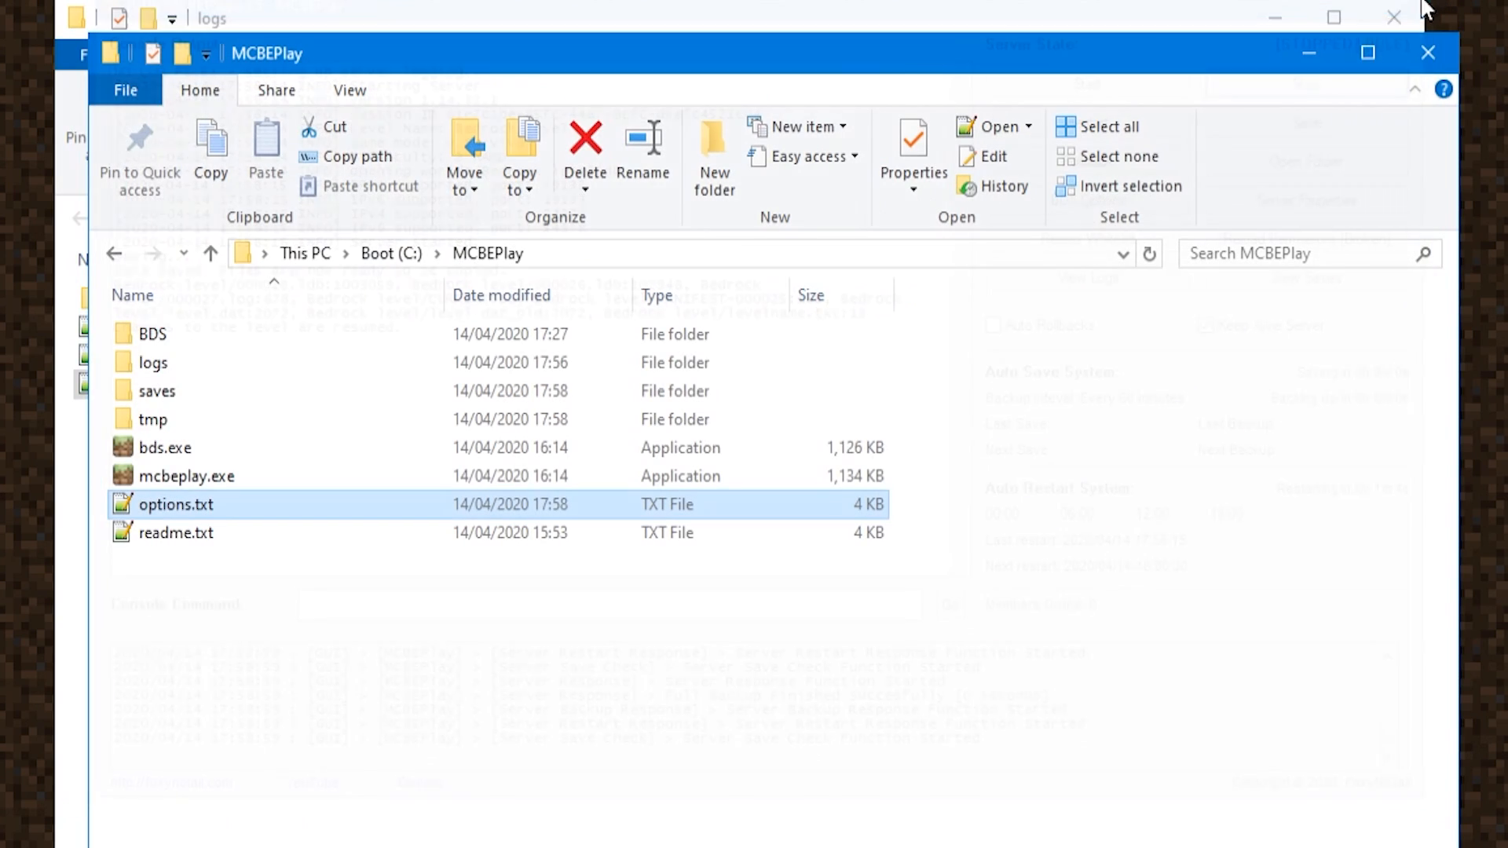
Step: Relaunch mcbeplay.exe from the MCBEPlay folder and start the server, confirming the start
left_click(157, 647)
double_click(132, 477)
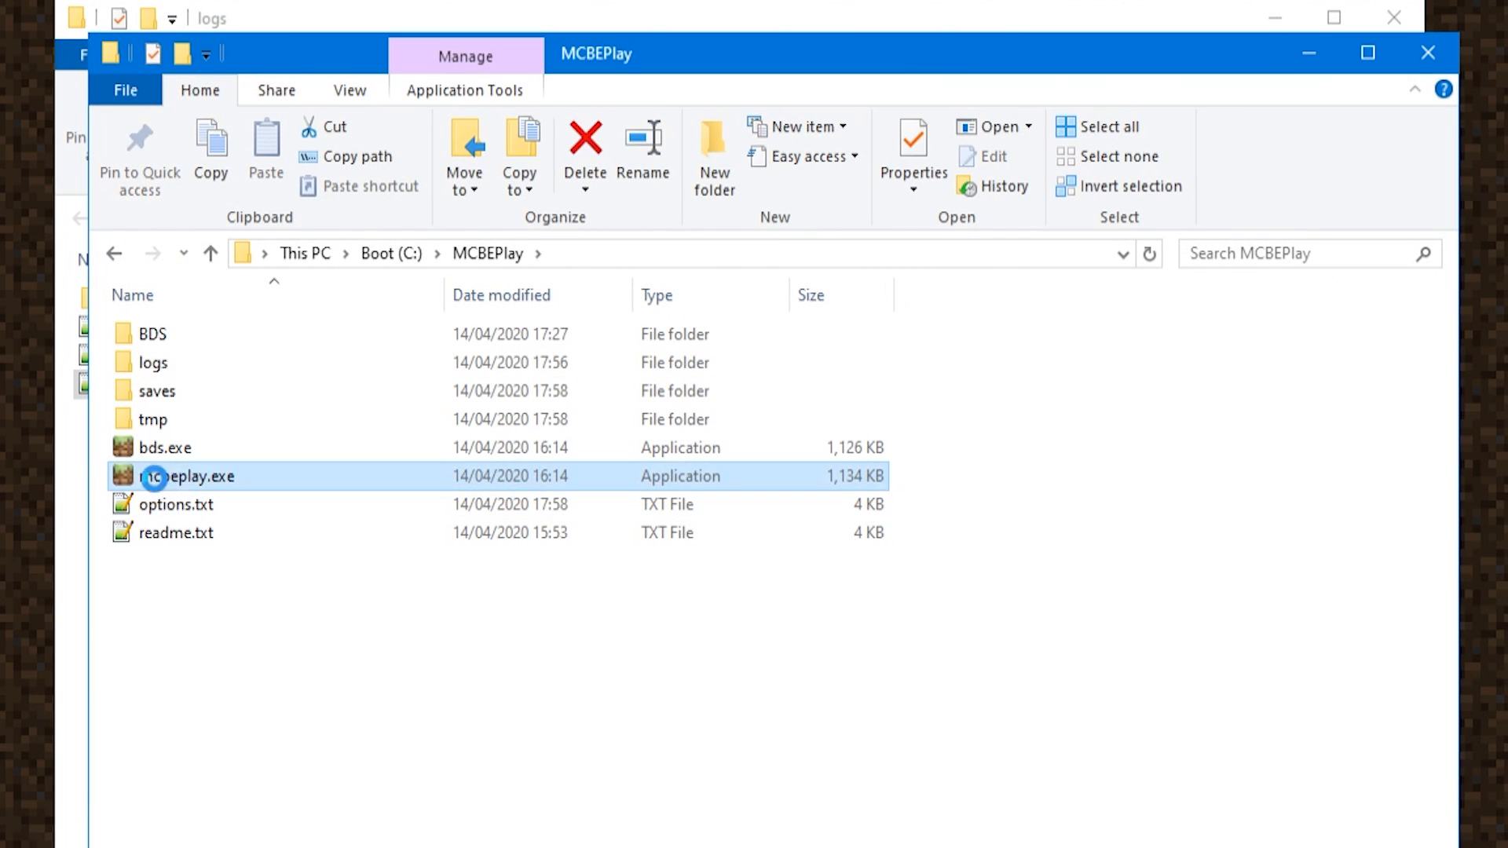
left_click(1100, 73)
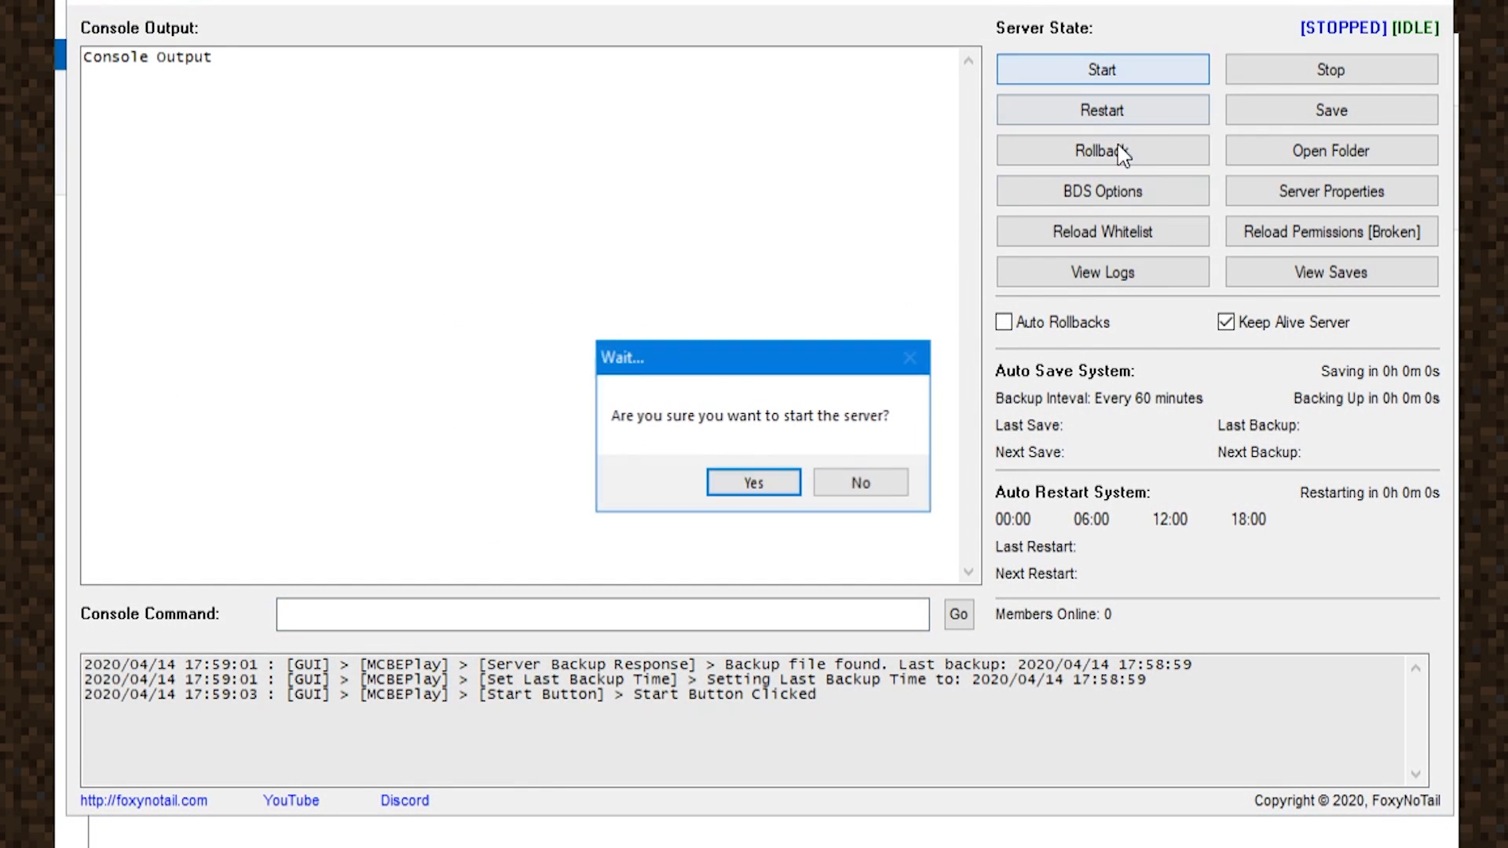
left_click(764, 492)
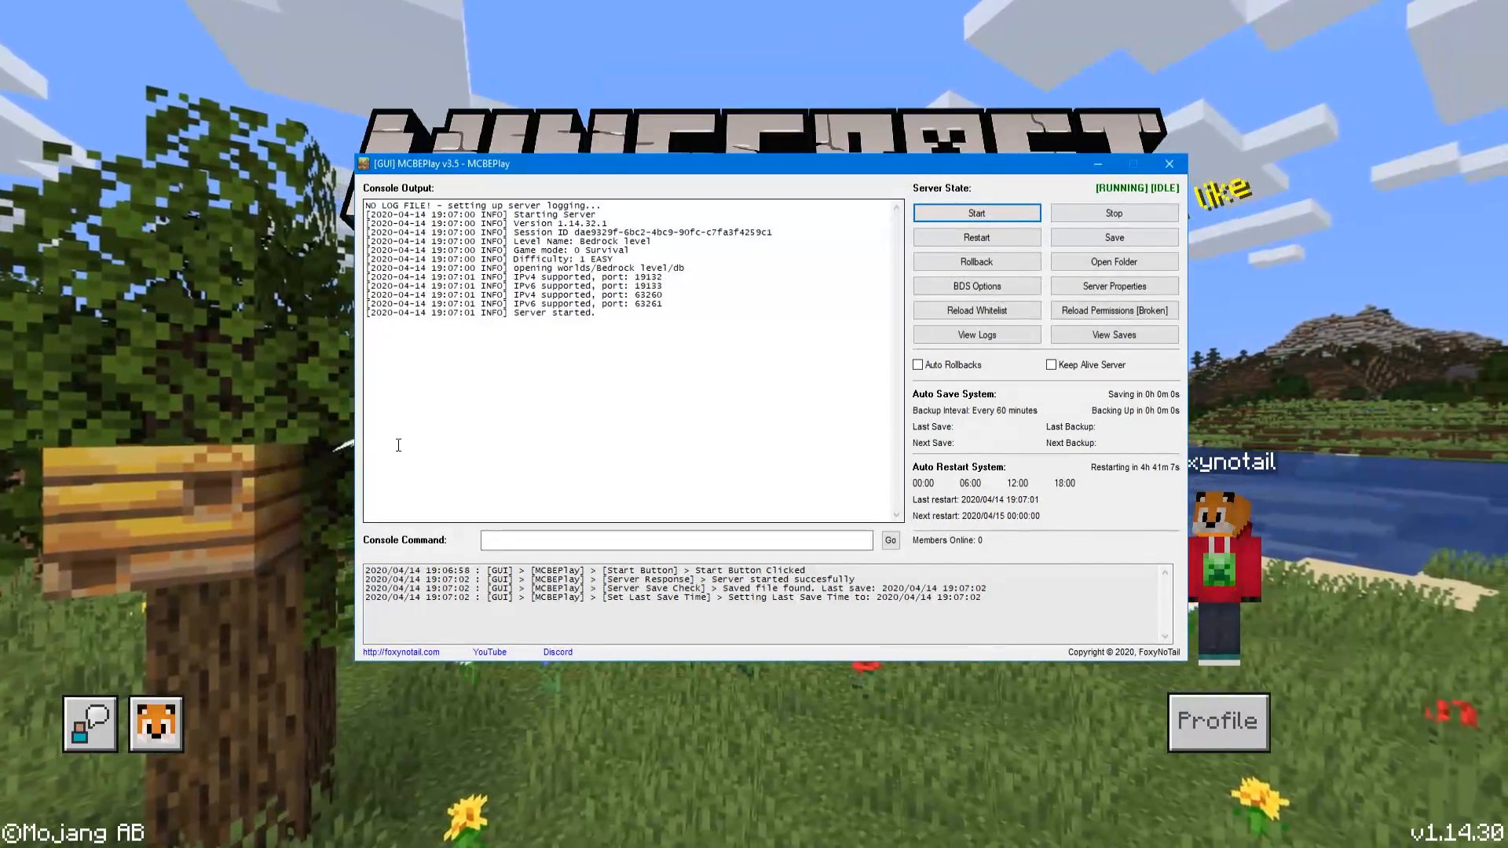
Step: Switch to Minecraft, go to the list of servers, and open the Localhost entry for editing
left_click(318, 454)
left_click(736, 459)
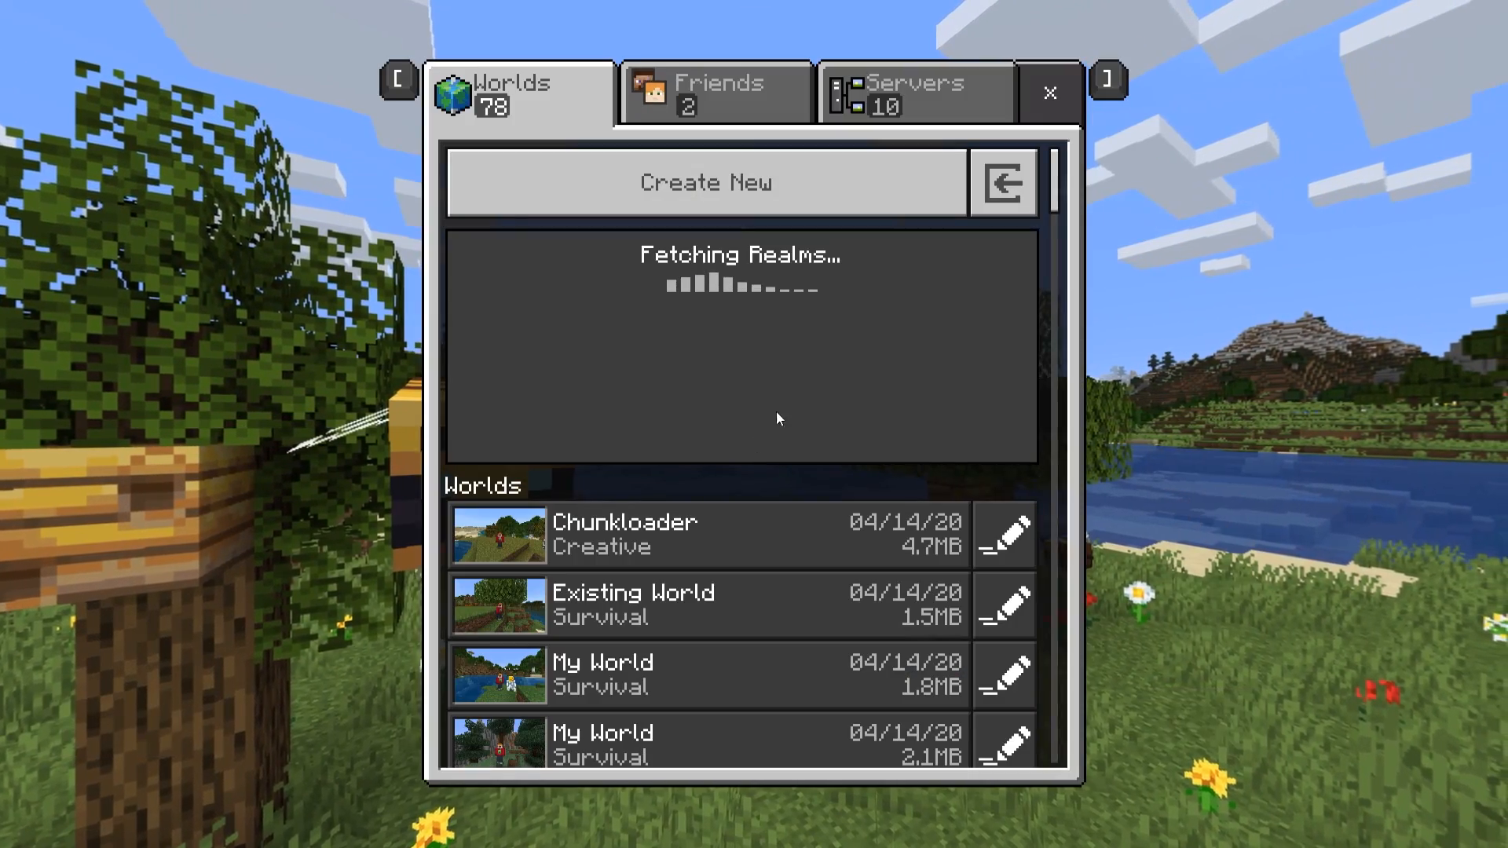
left_click(911, 97)
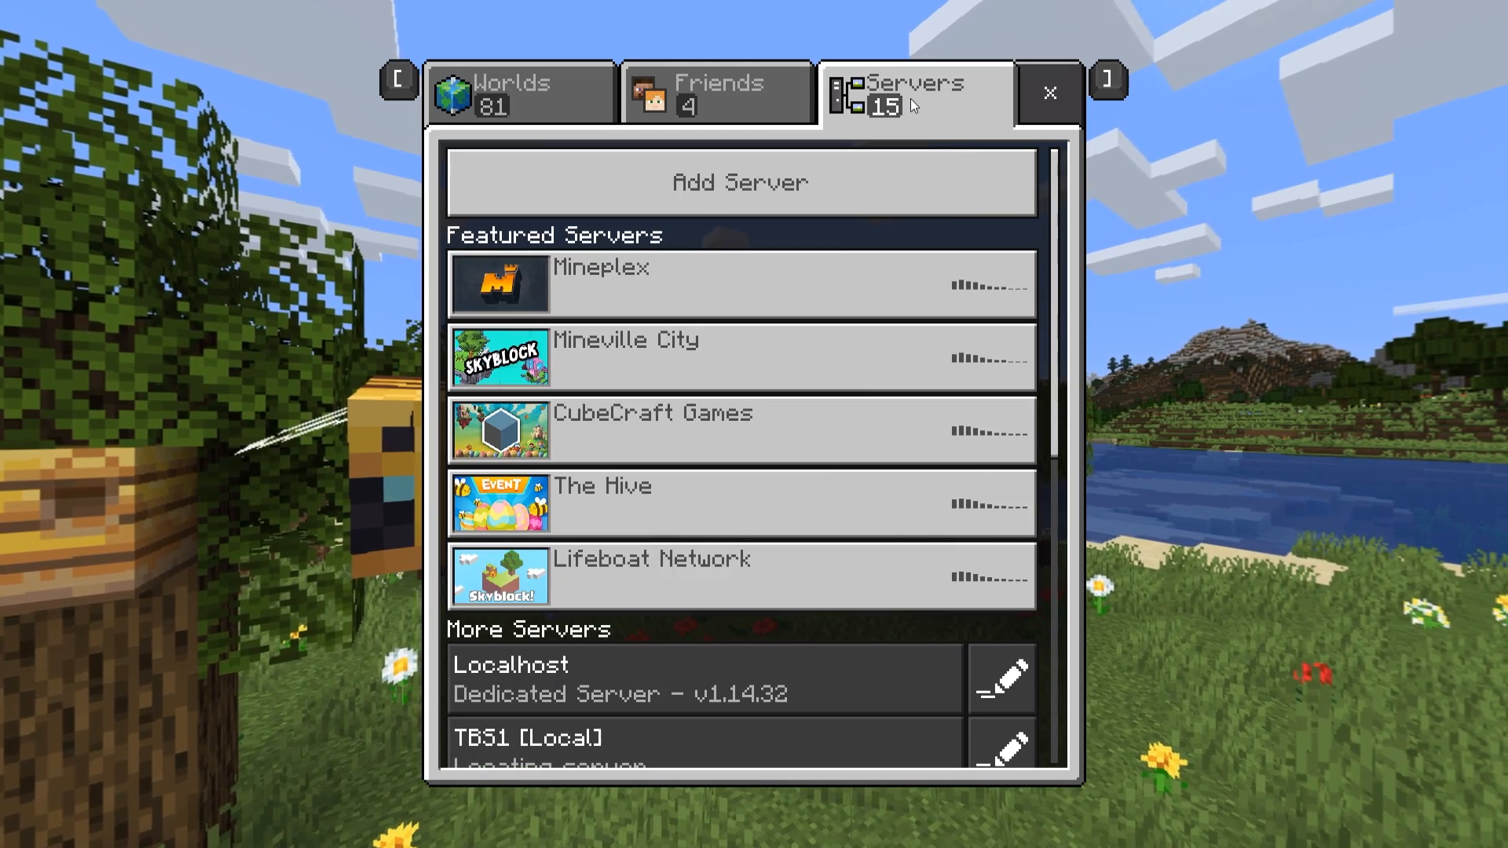
scroll(895, 474, "down", 3)
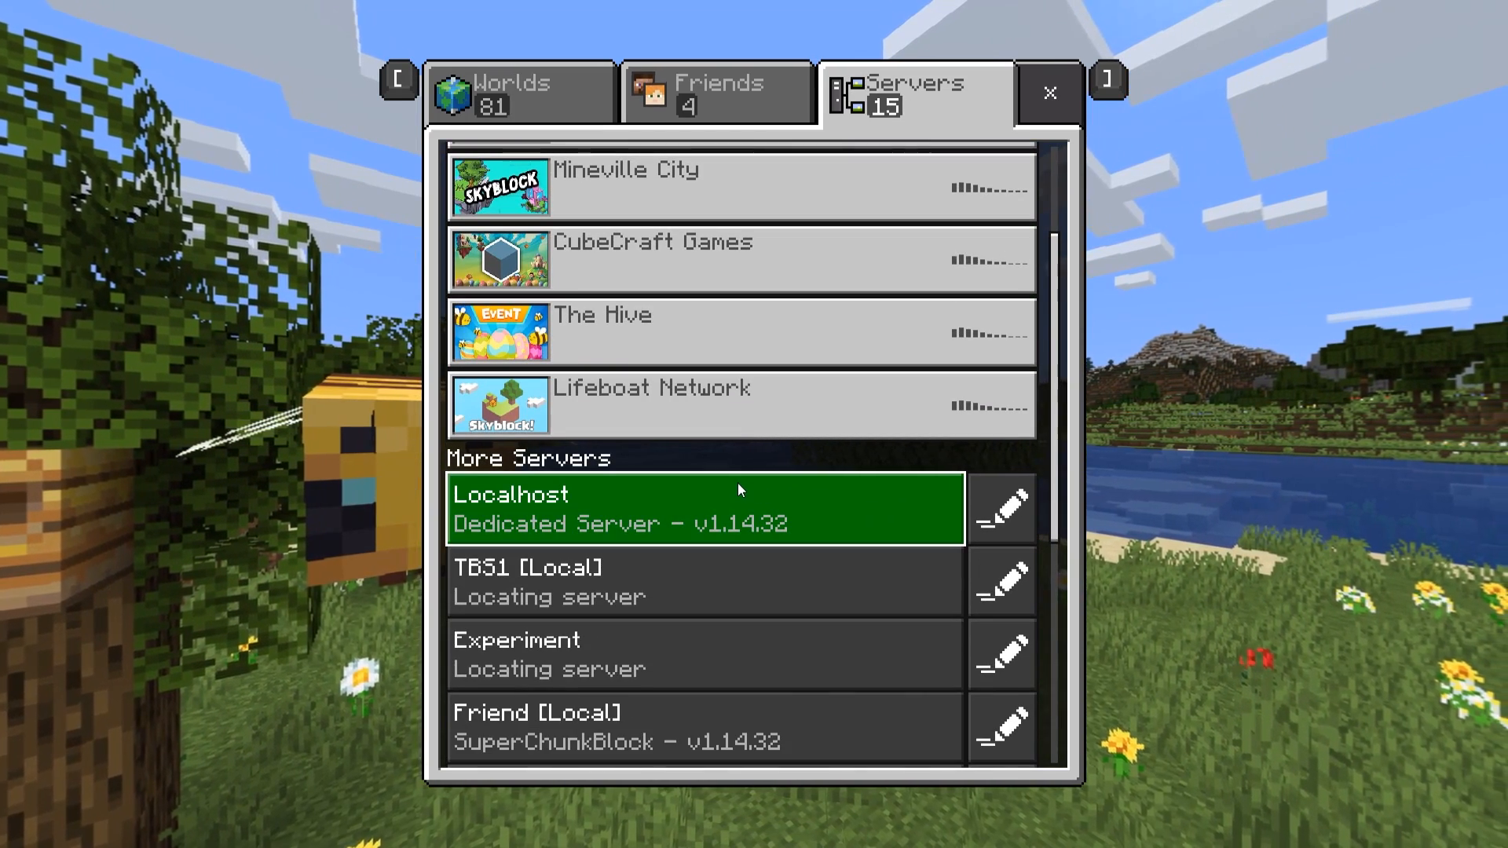
left_click(998, 509)
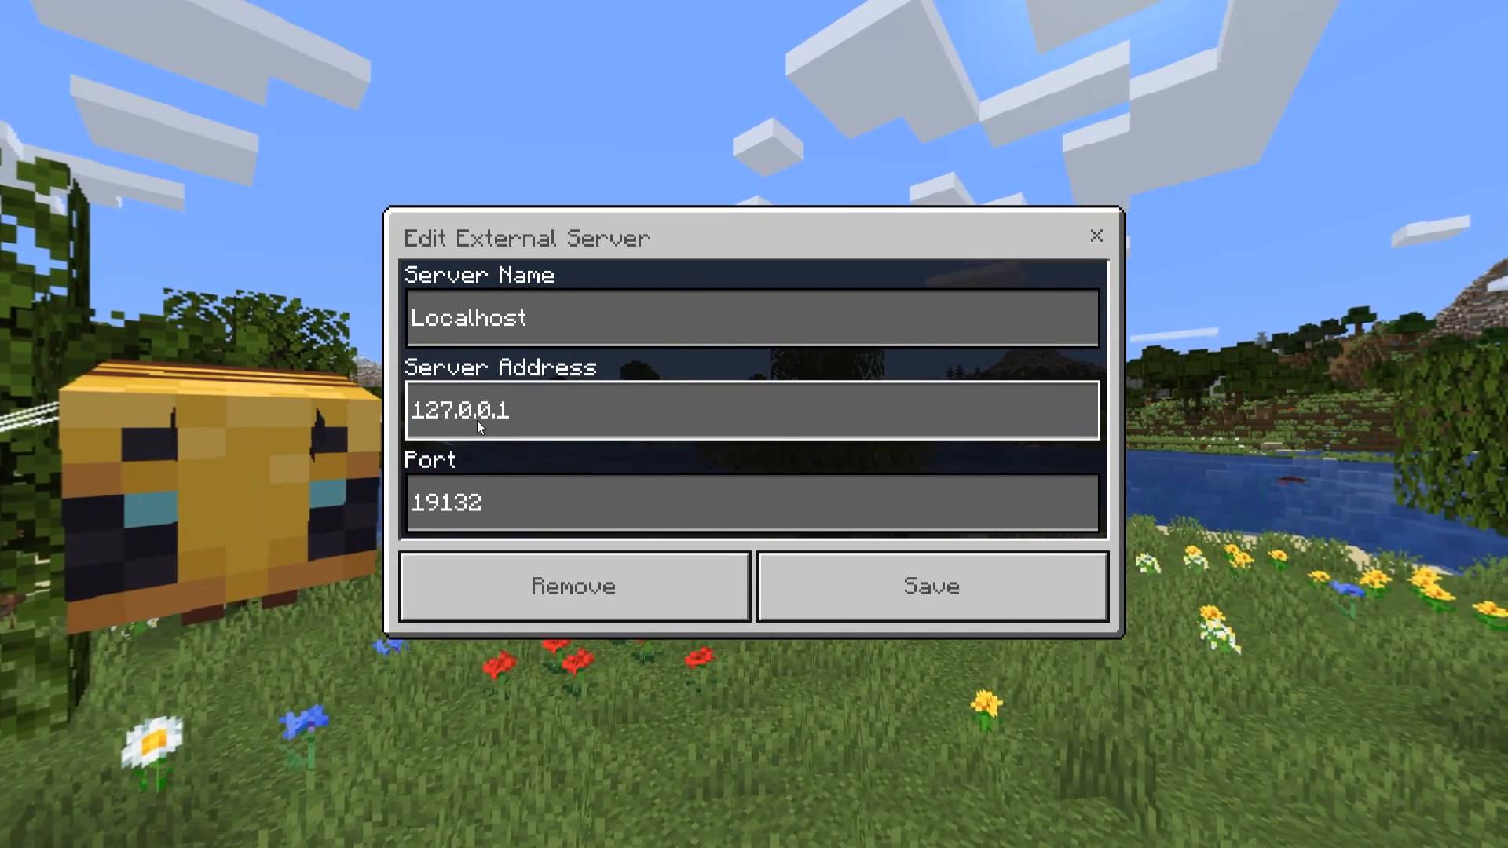
Step: Replace the Localhost entry's server address with the local network address 192.168.0.10
left_click(512, 416)
key("BackSpace")
key("BackSpace")
key("BackSpace")
key("BackSpace")
key("BackSpace")
key("BackSpace")
key("BackSpace")
key("BackSpace")
key("BackSpace")
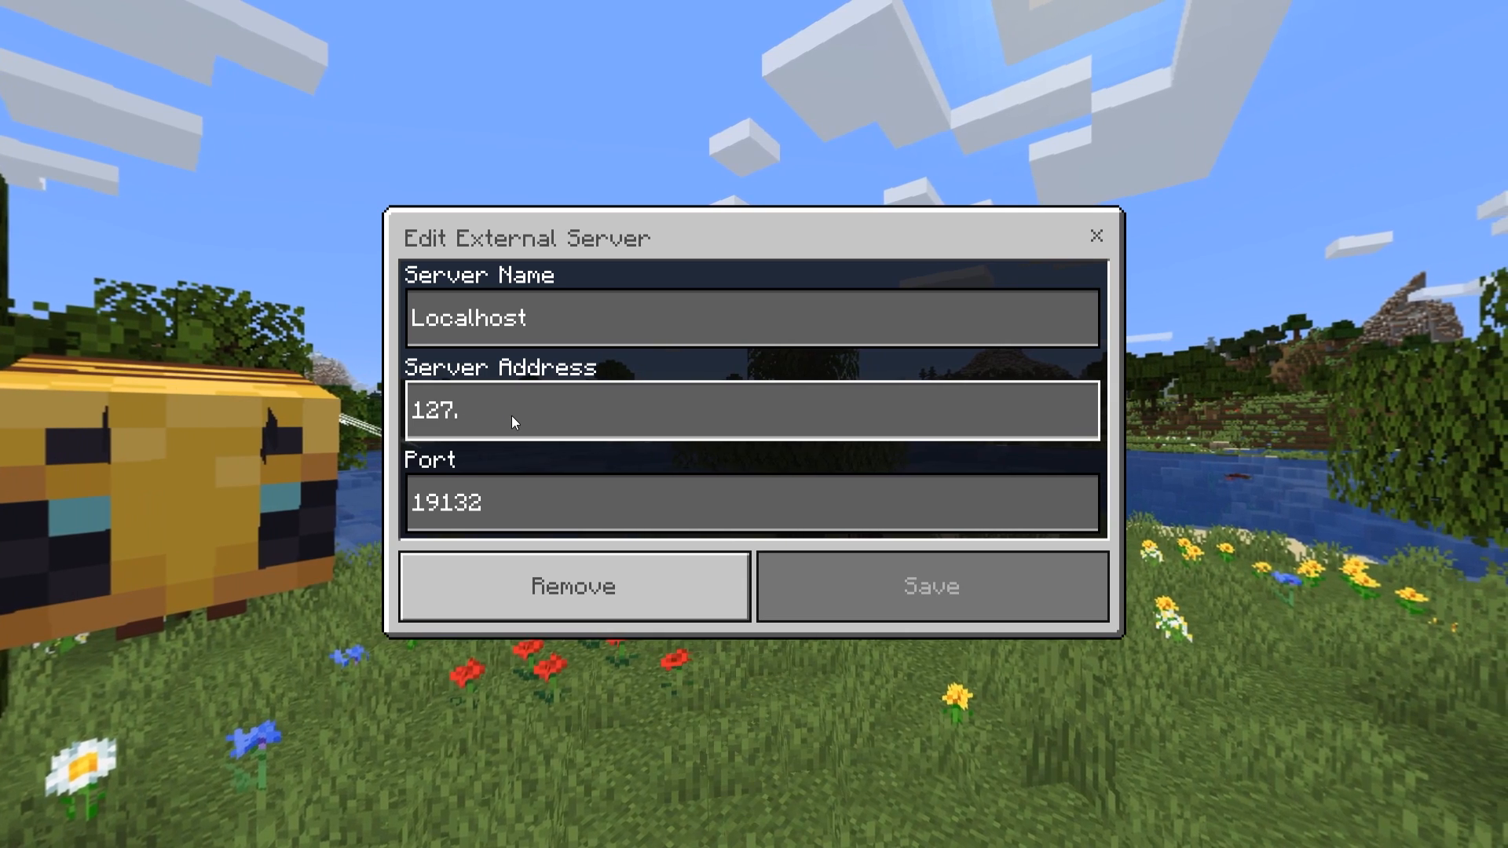
type("192.168")
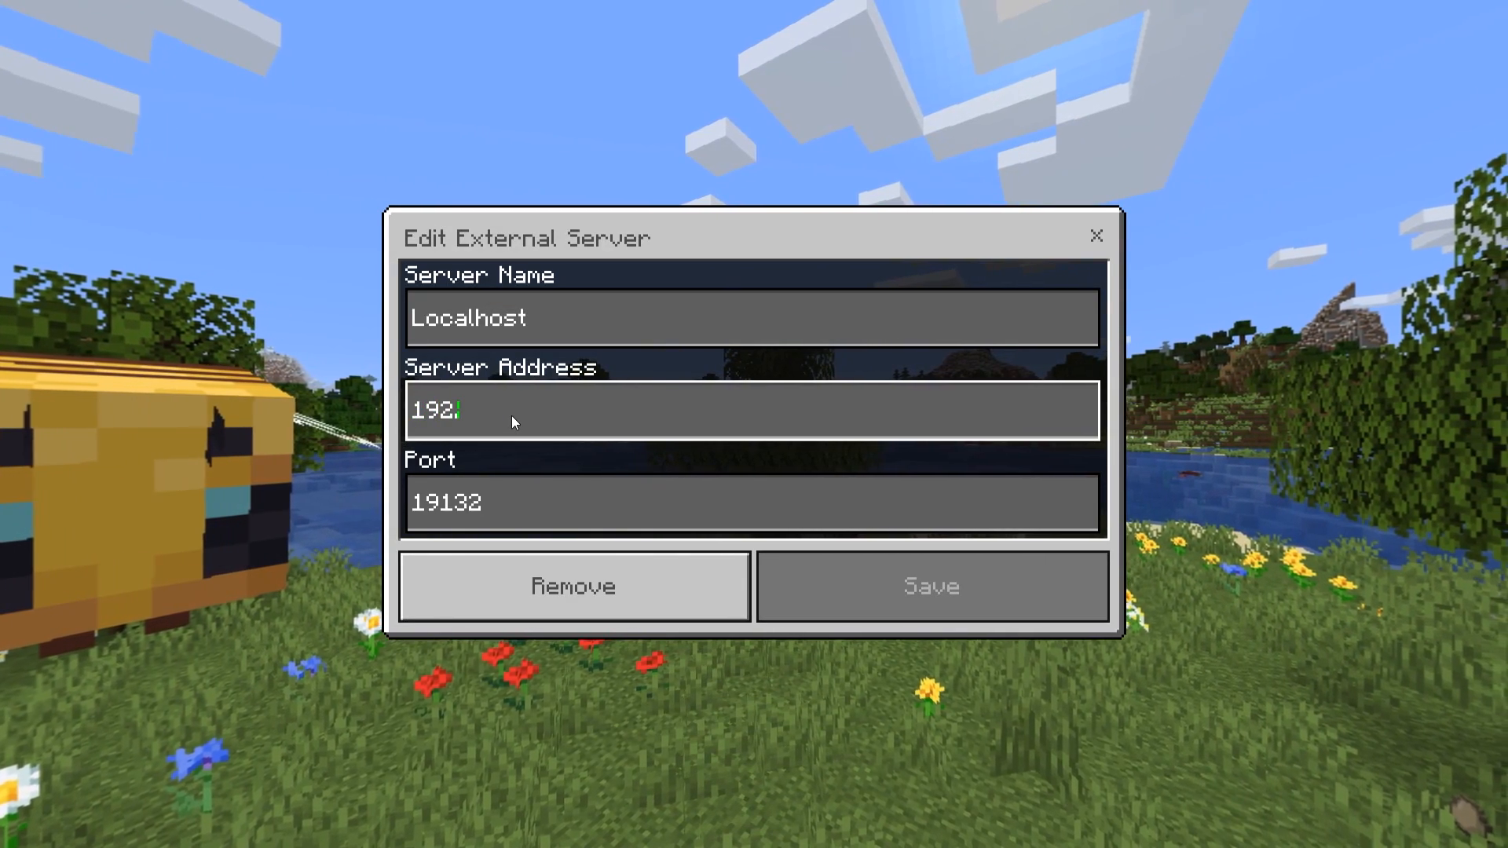
type(".0.")
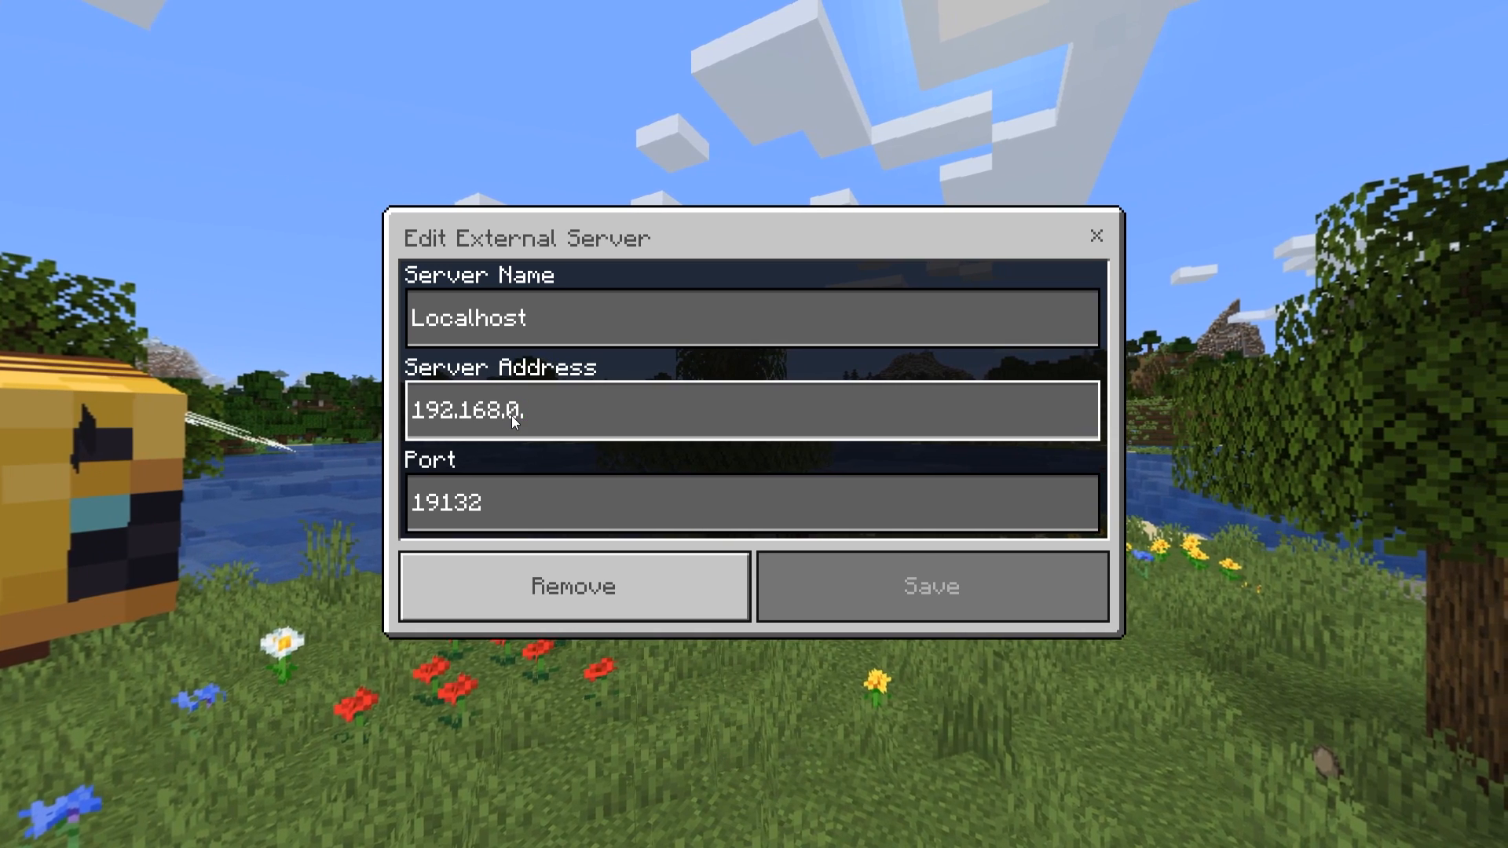
type("10")
Step: Clear the server address of the Localhost entry completely
key("BackSpace")
key("BackSpace")
key("BackSpace")
key("BackSpace")
key("BackSpace")
key("BackSpace")
key("BackSpace")
key("BackSpace")
key("BackSpace")
key("BackSpace")
key("BackSpace")
key("BackSpace")
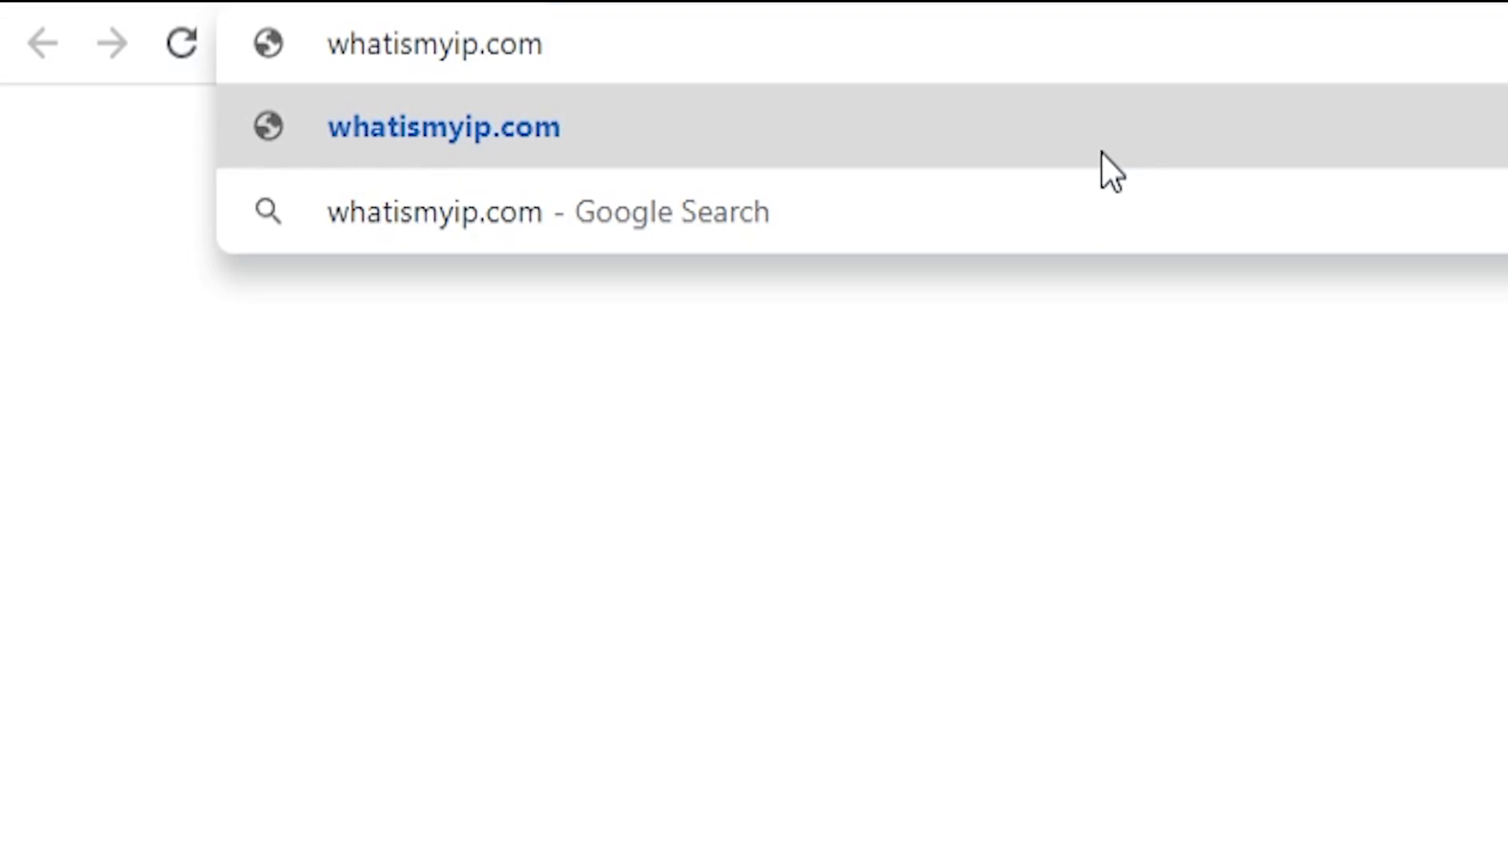
Step: Look up the public IPv4 address on whatismyip.com in the browser, and return to the Minecraft entry's server address
key("Return")
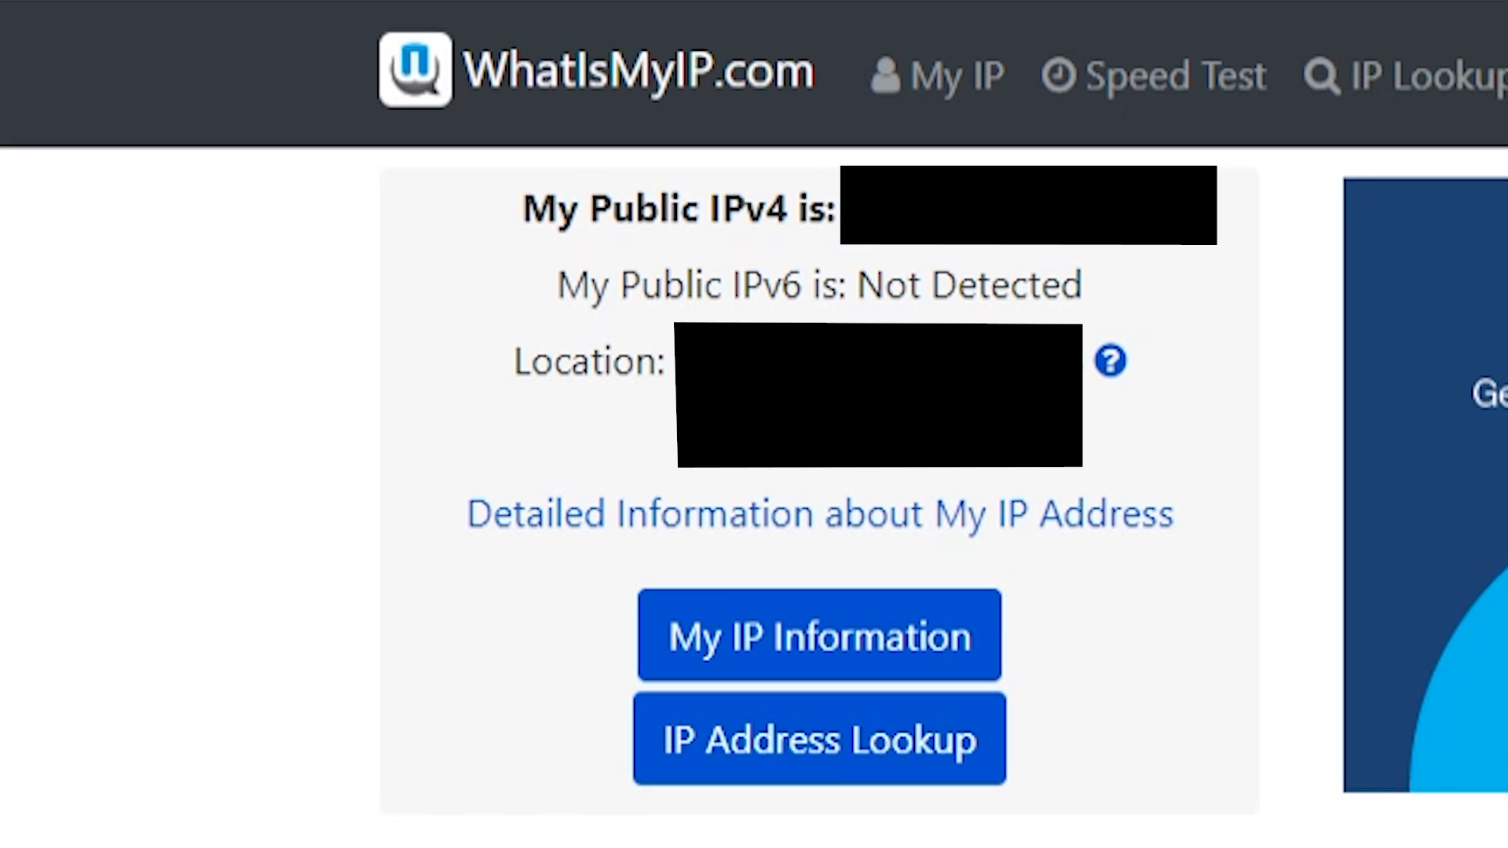
left_click_drag(533, 224, 664, 208)
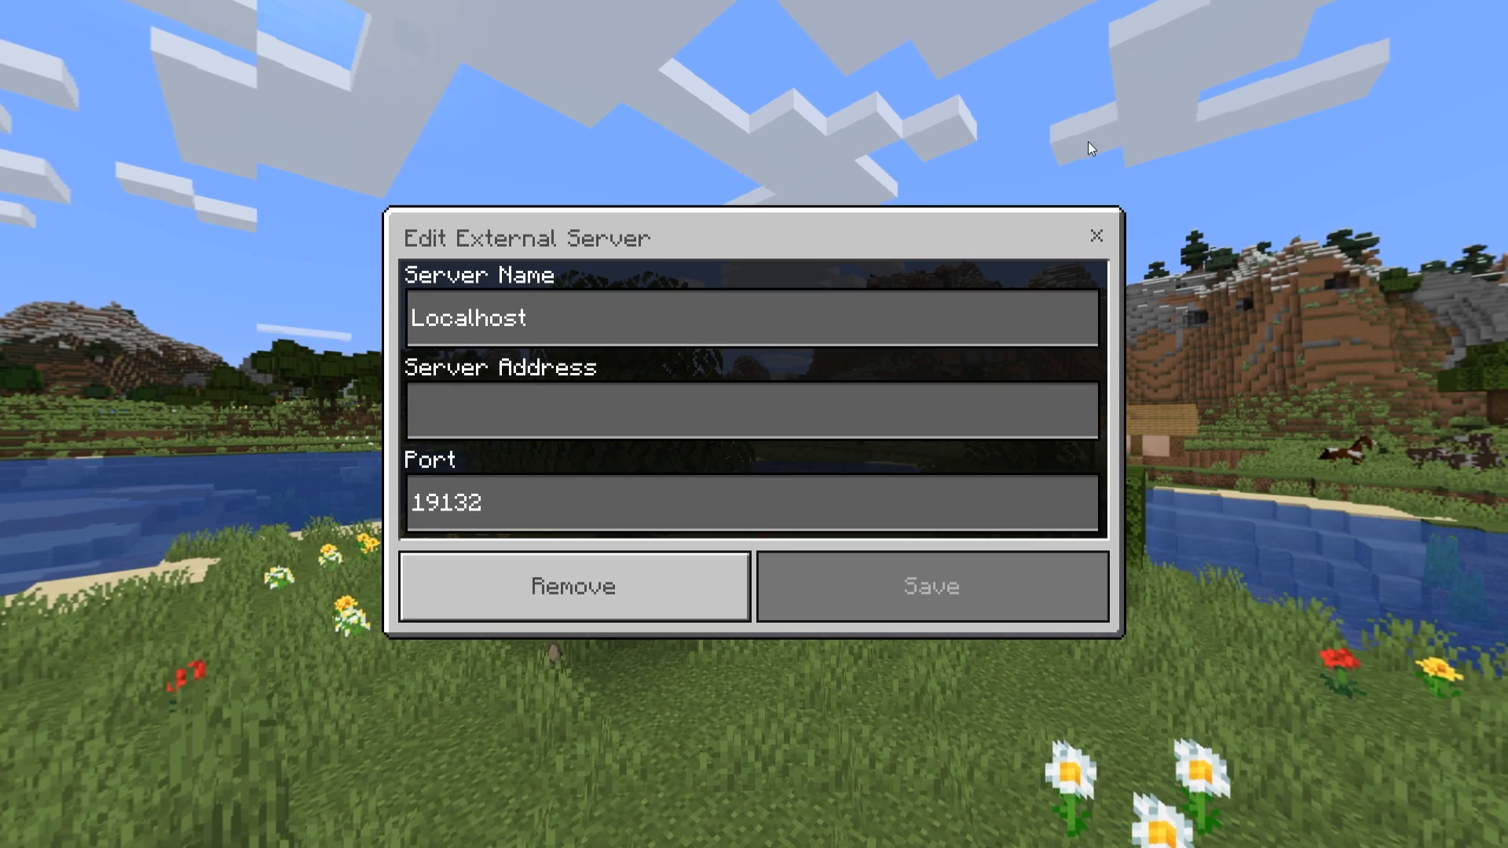
left_click(618, 410)
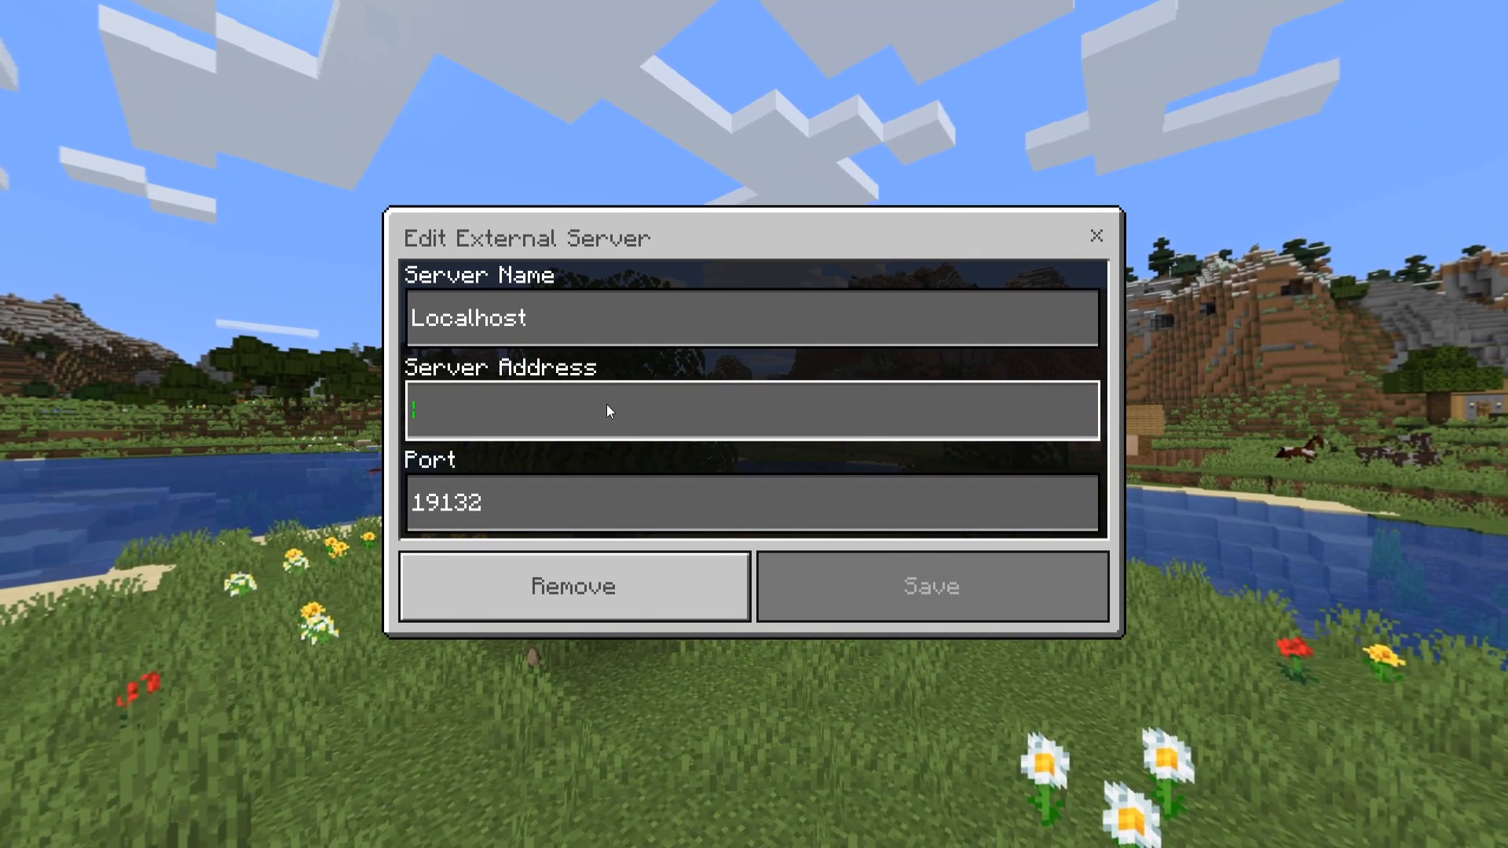
Step: Compare the Minecraft entry's port with the IPv4 port in MCBEPlay's console output and the server-port line in server.properties
left_click(501, 511)
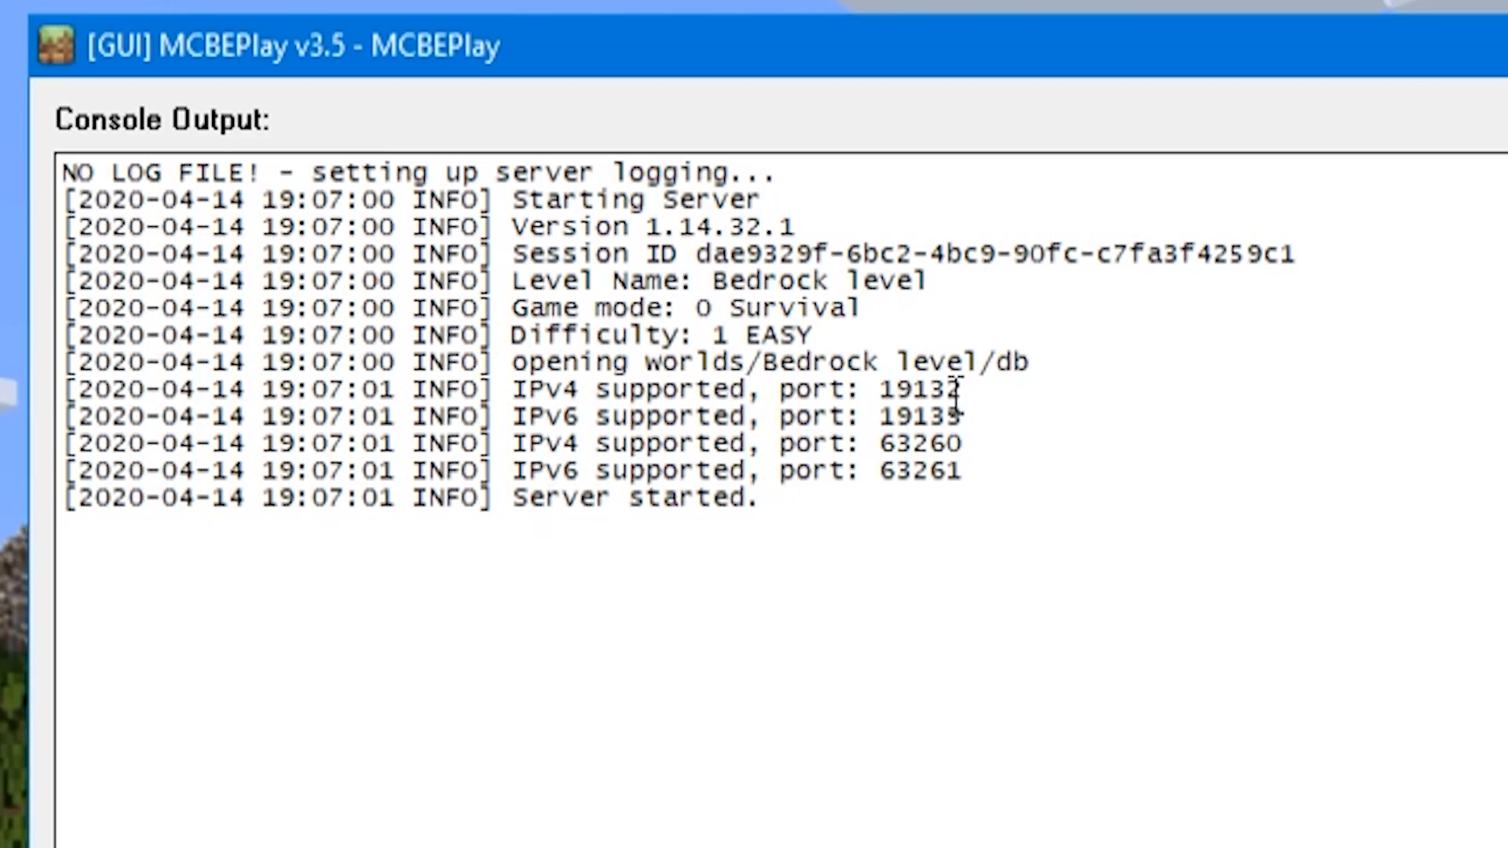
left_click_drag(658, 278, 635, 279)
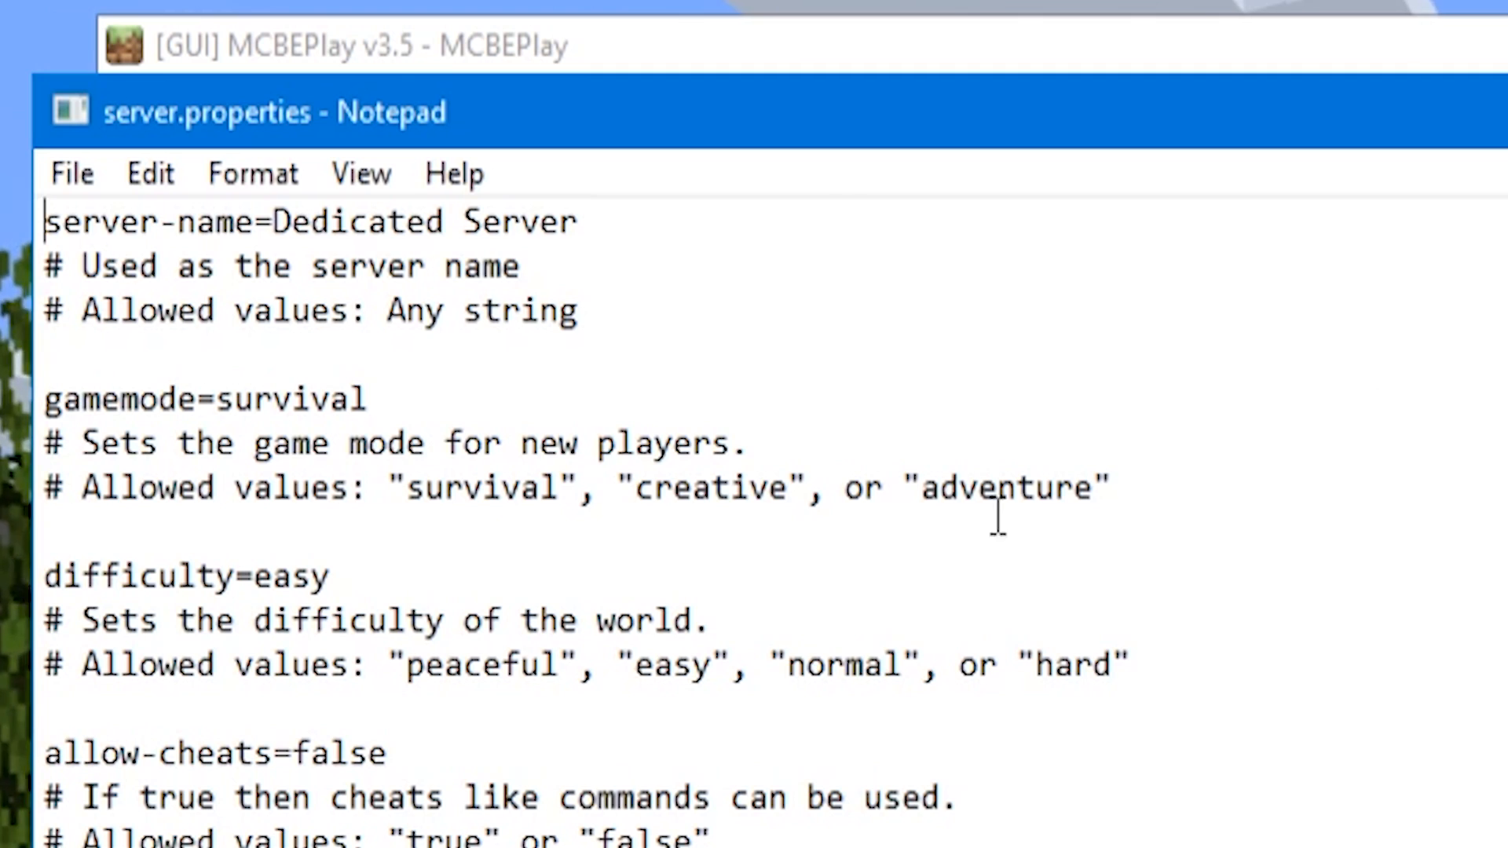
scroll(996, 511, "down", 8)
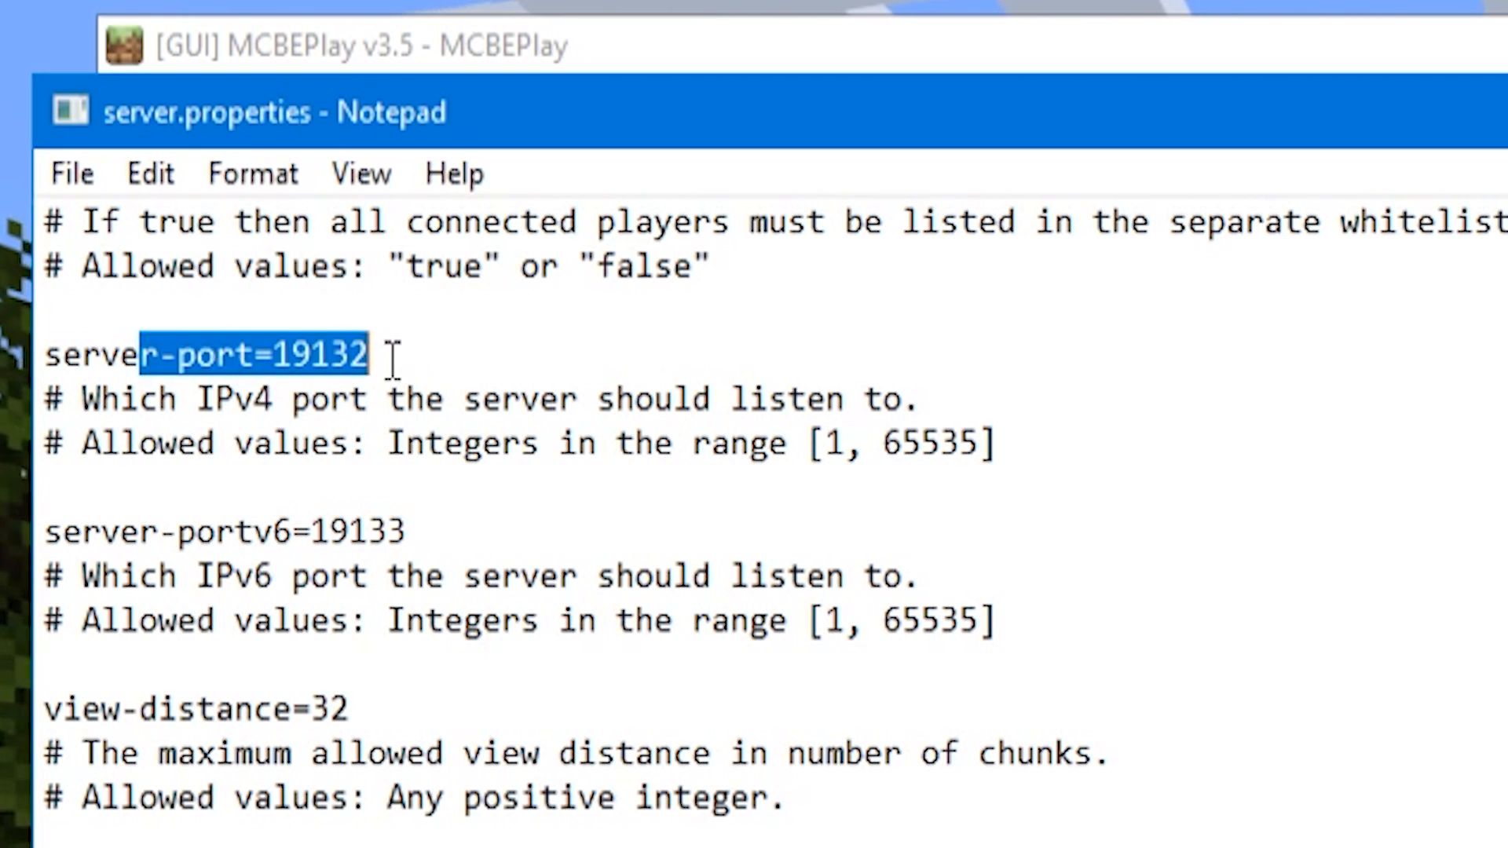
left_click(660, 69)
left_click_drag(1033, 389, 1006, 393)
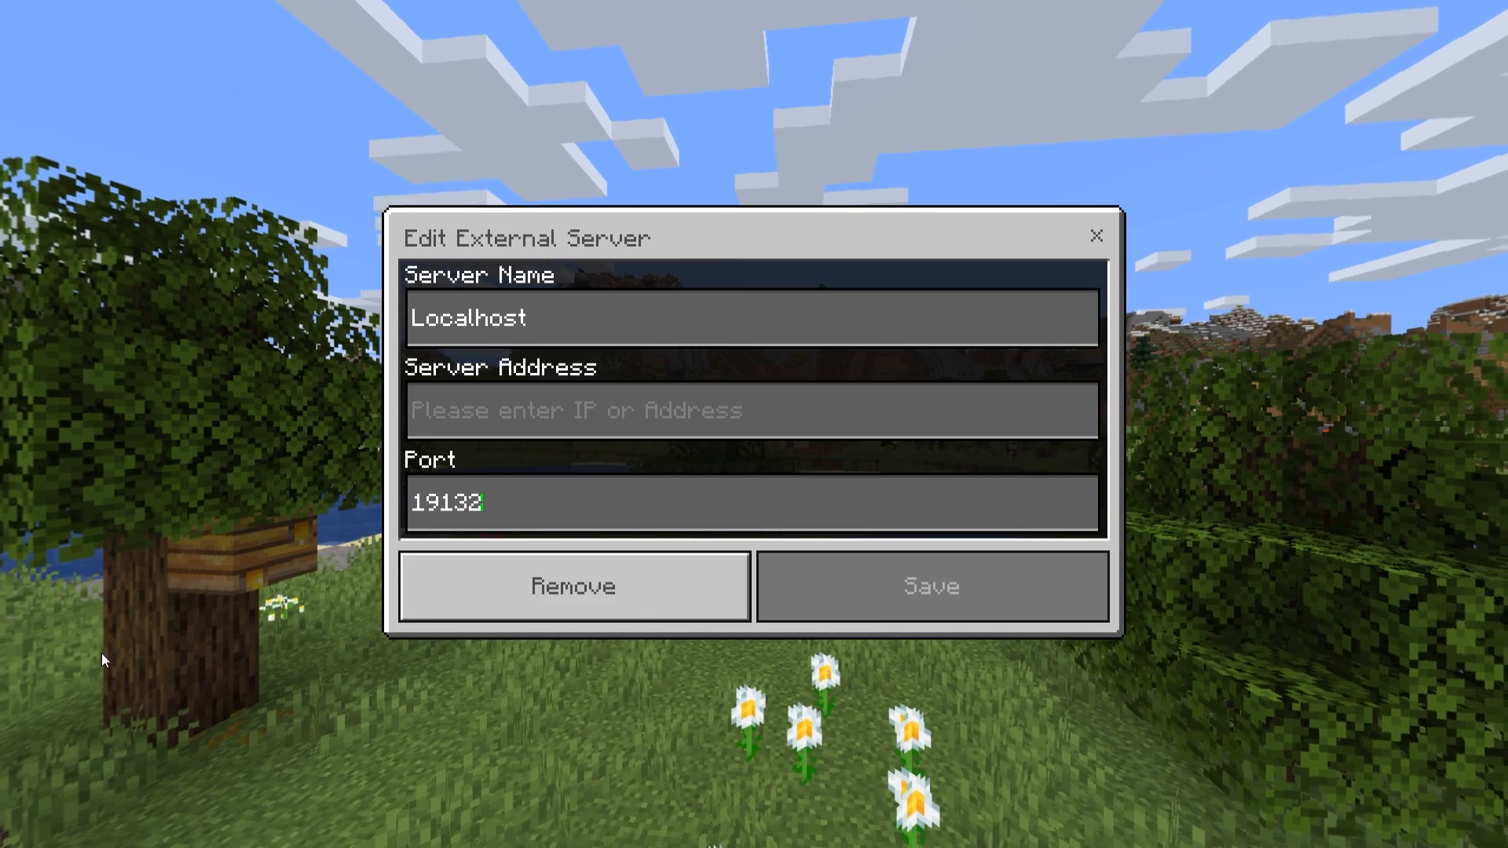
left_click(499, 506)
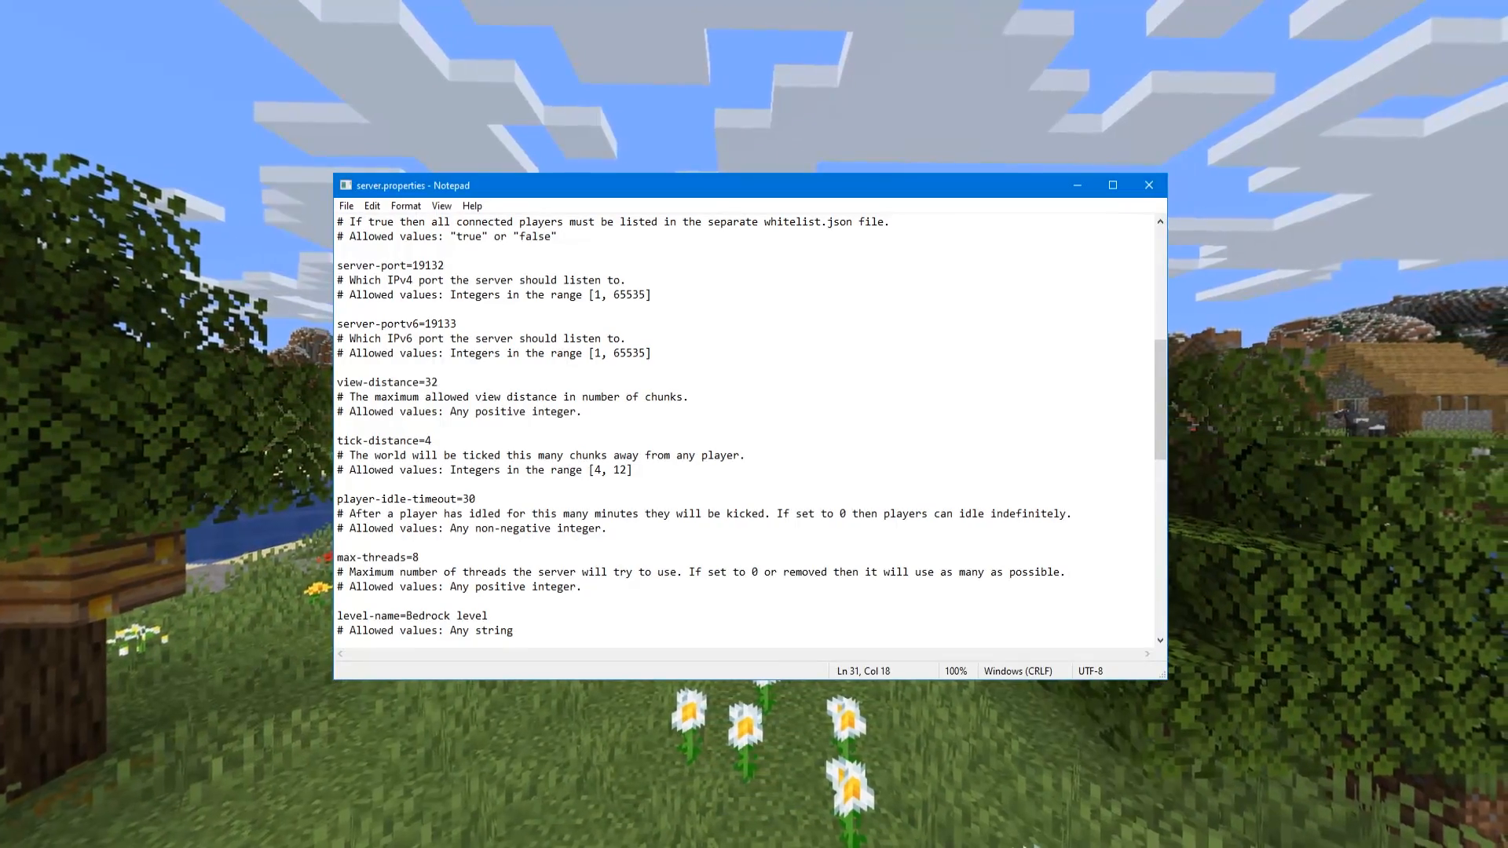
Step: In server.properties, change server-port to 19152 and server-portv6 to 19153
mouse_move(445, 265)
left_mouse_down()
mouse_move(412, 266)
mouse_move(466, 265)
left_mouse_up()
left_click(413, 267)
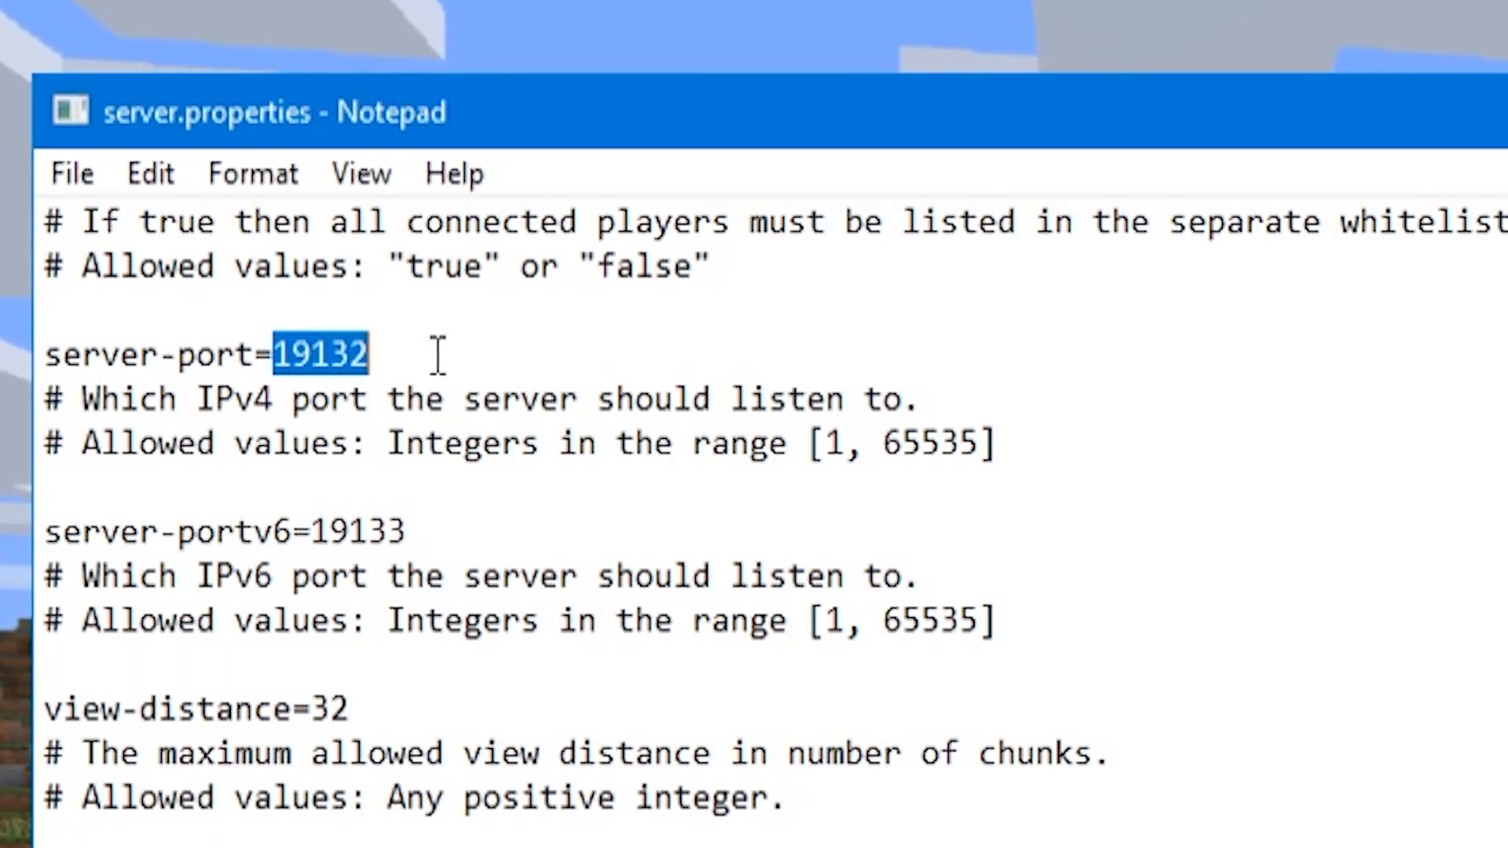
left_click(353, 353)
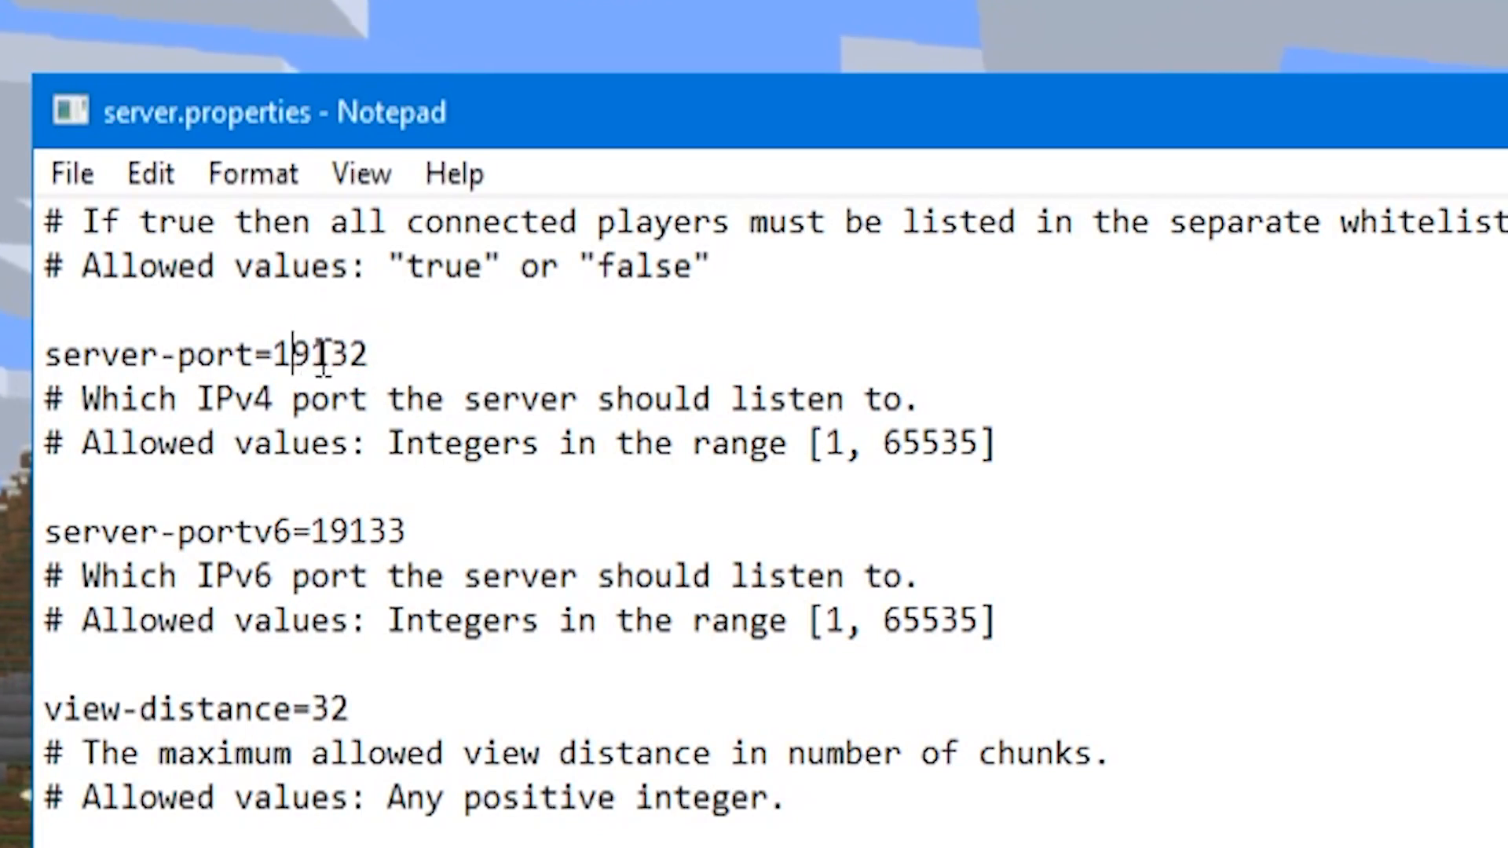
key("shift+Right")
key("shift+Left")
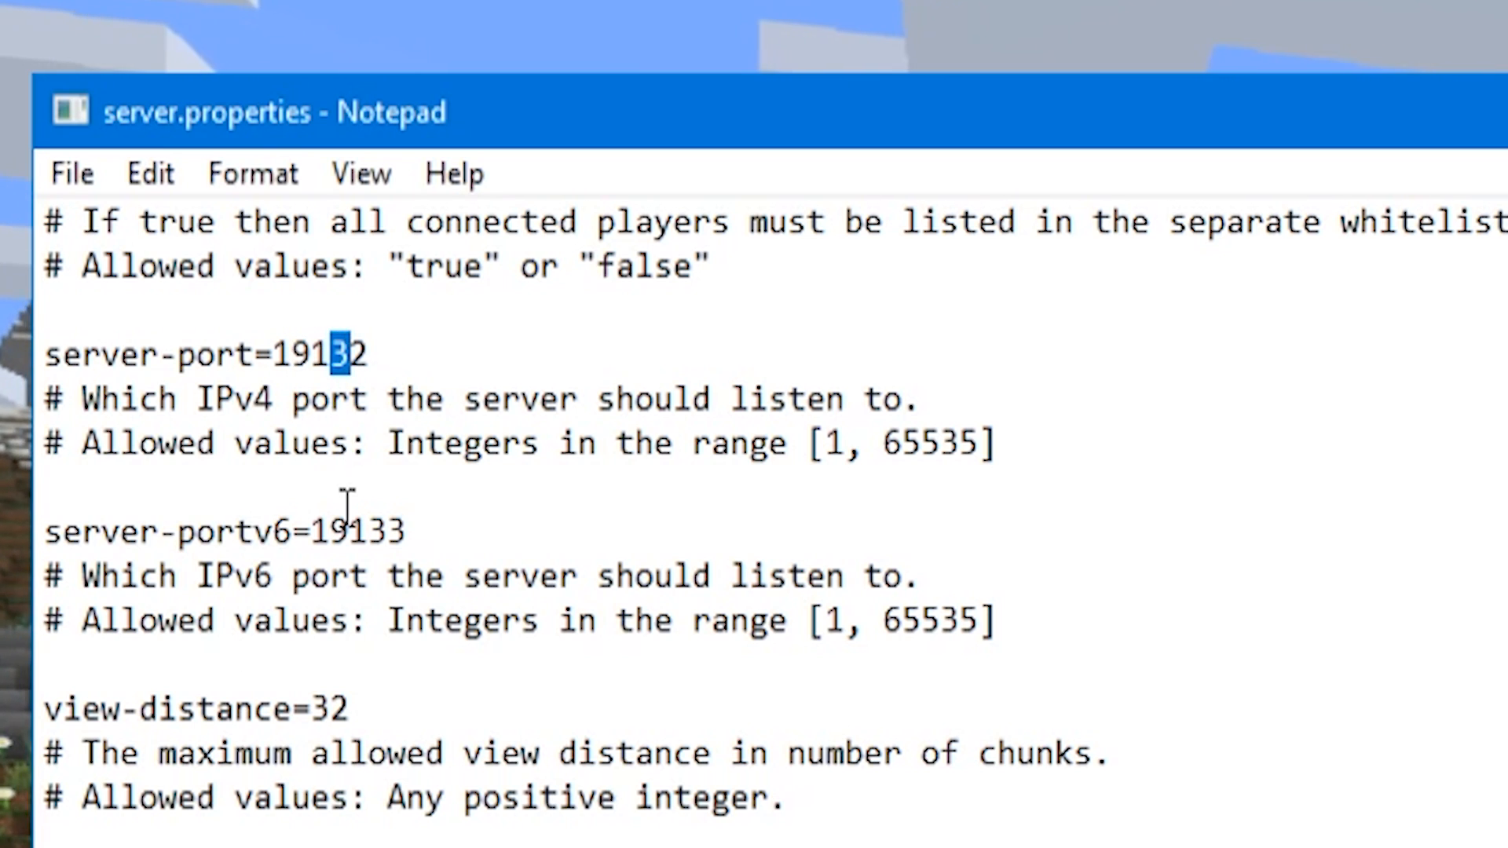
type("4")
key("shift+Left")
type("5")
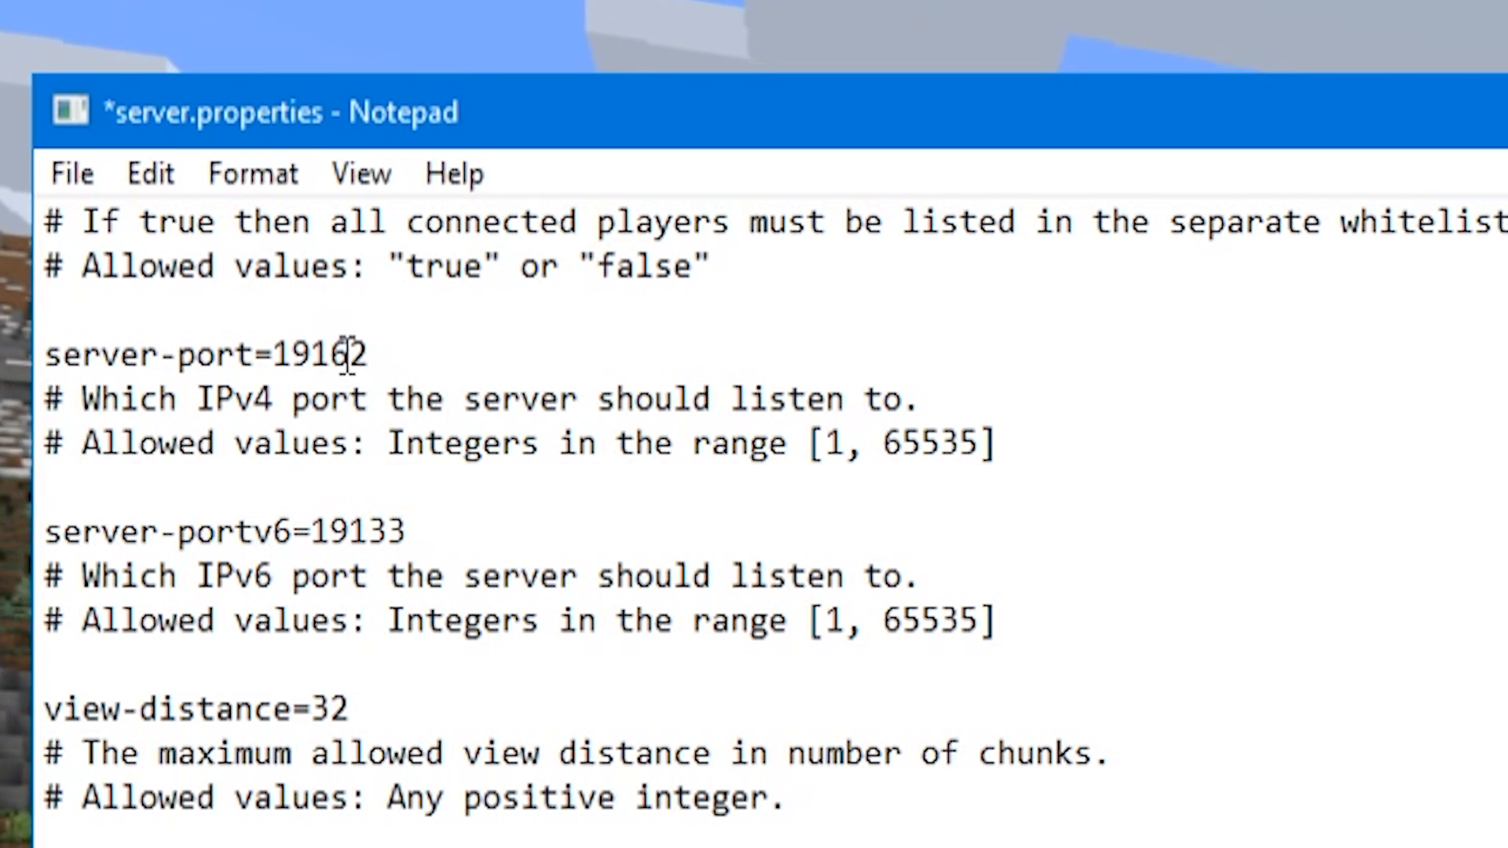
type("3")
left_click(389, 532)
key("shift+Right")
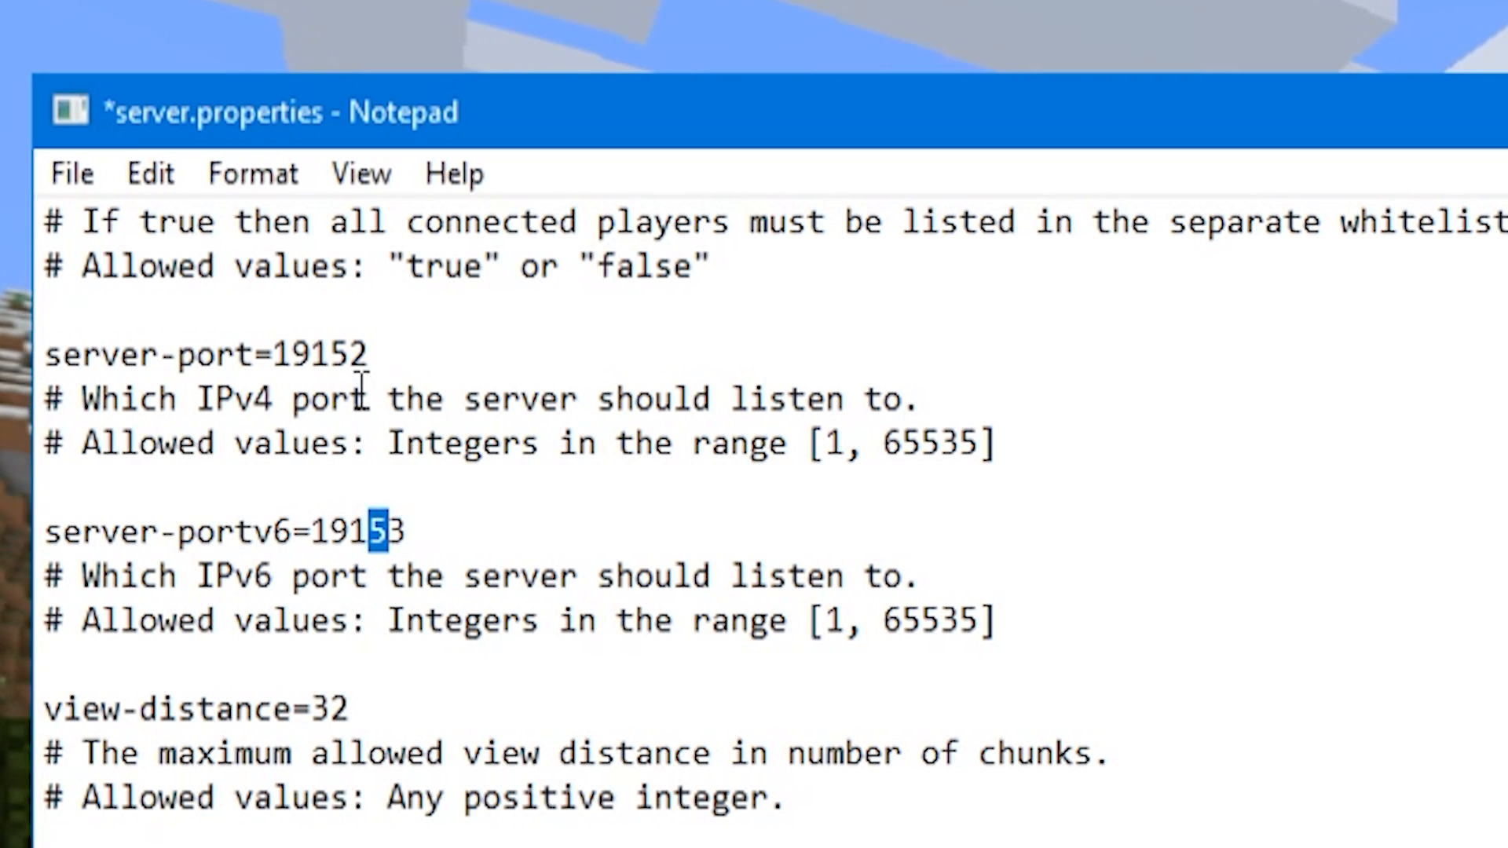
Step: Restore server-portv6 to 19133 and server-port to 19132, and close server.properties
type("3")
left_click_drag(350, 353, 333, 354)
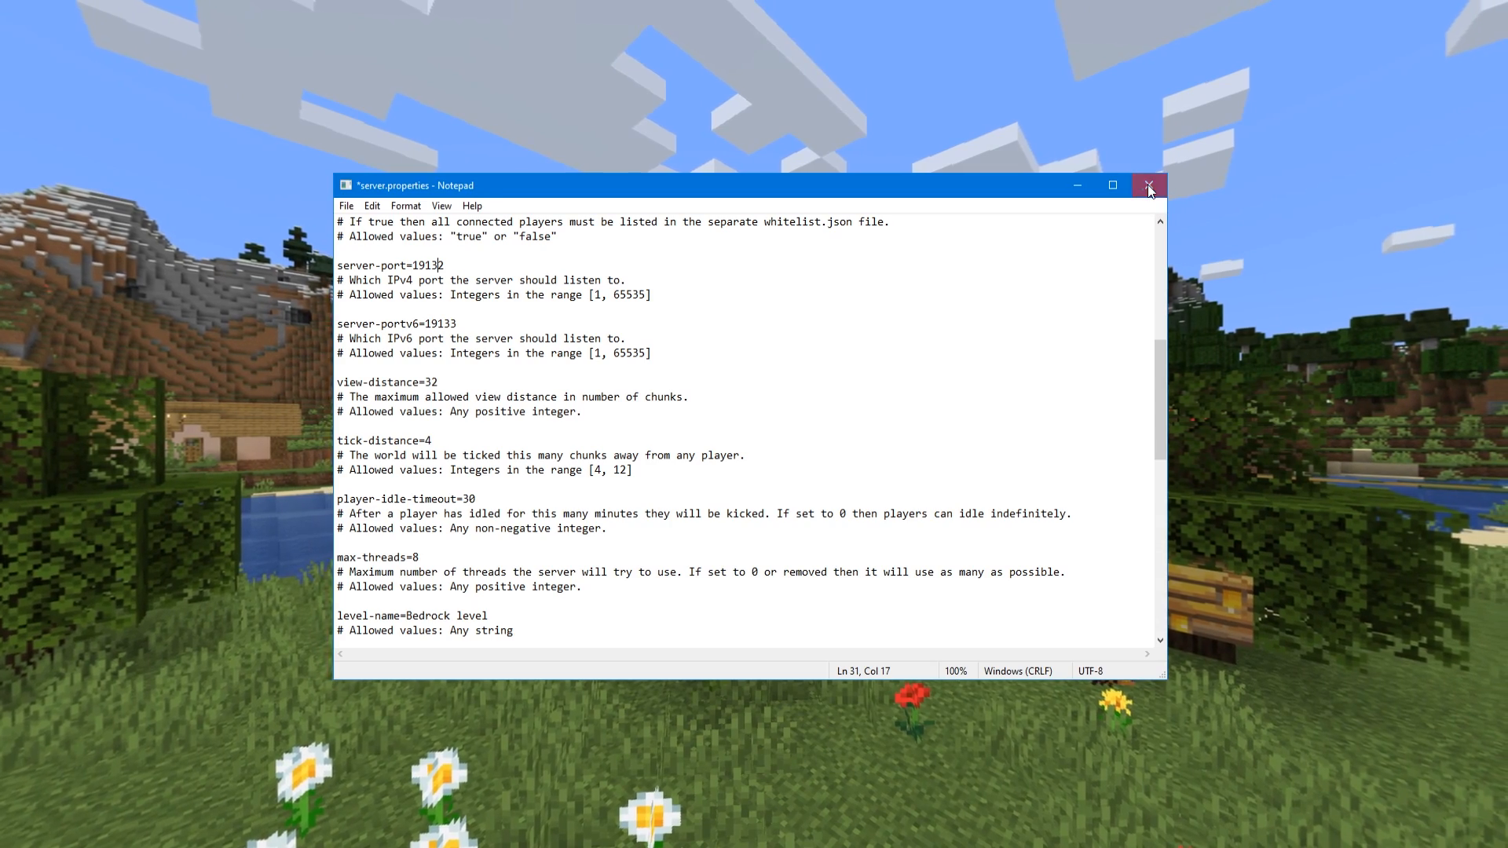
left_click(1148, 190)
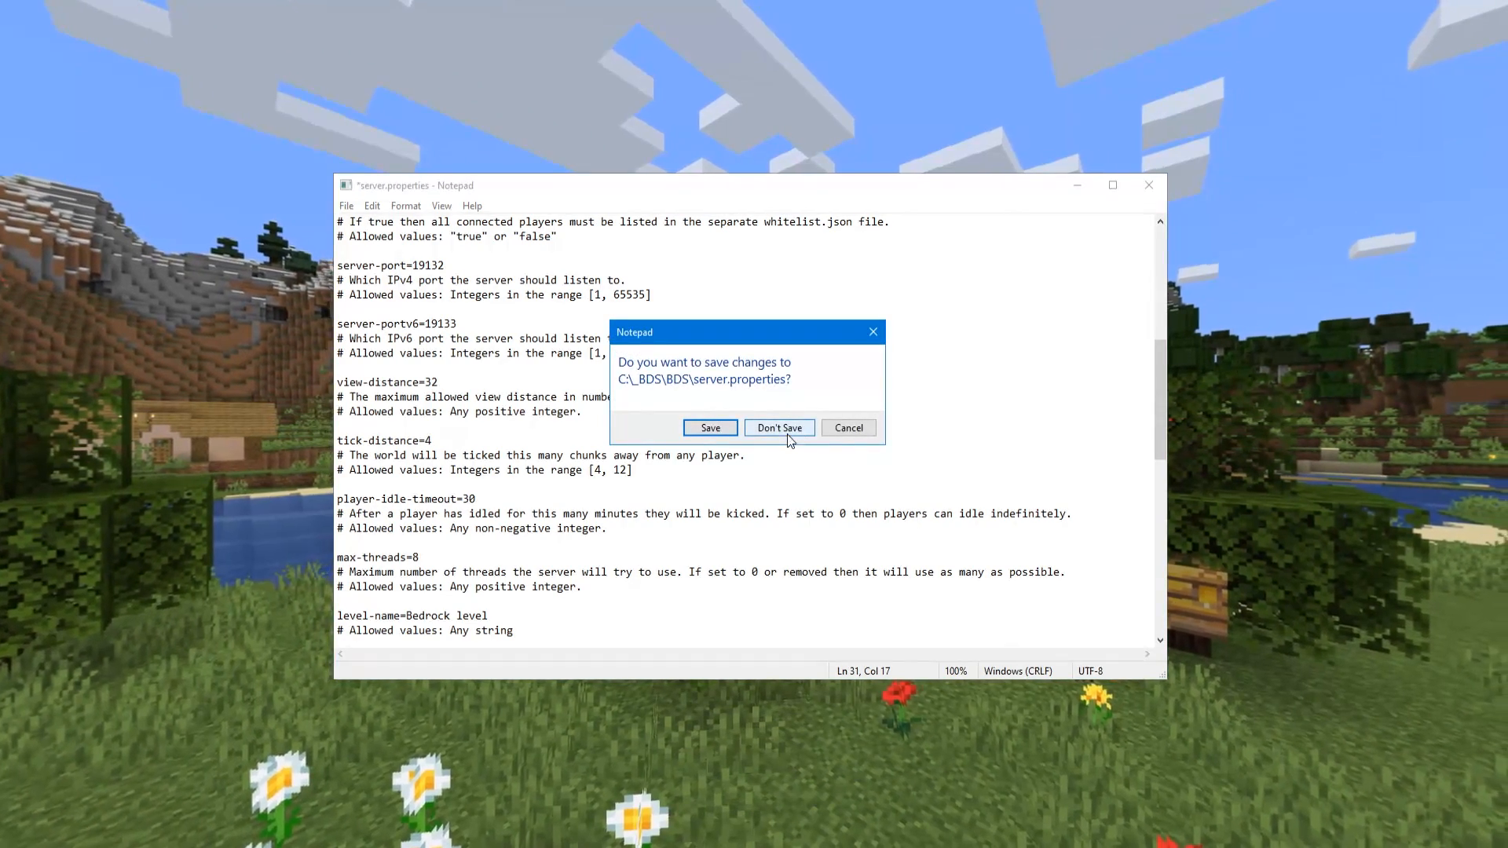